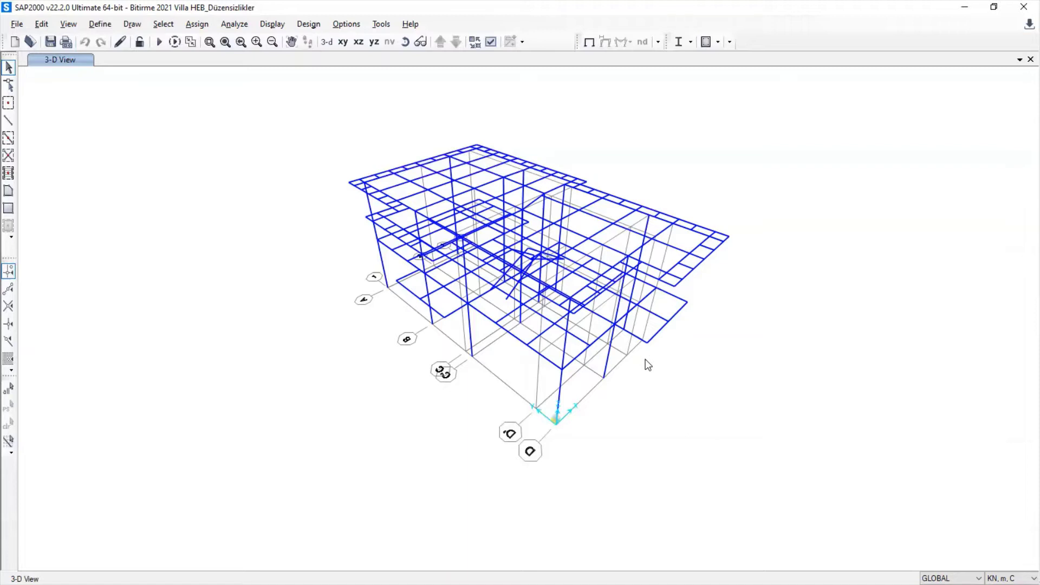
Switch to TBDY-2018.pdf in Acrobat Reader and find the steel building systems in Tablo 4.1 on page 58
mouse_move(1022, 242)
left_click(1020, 277)
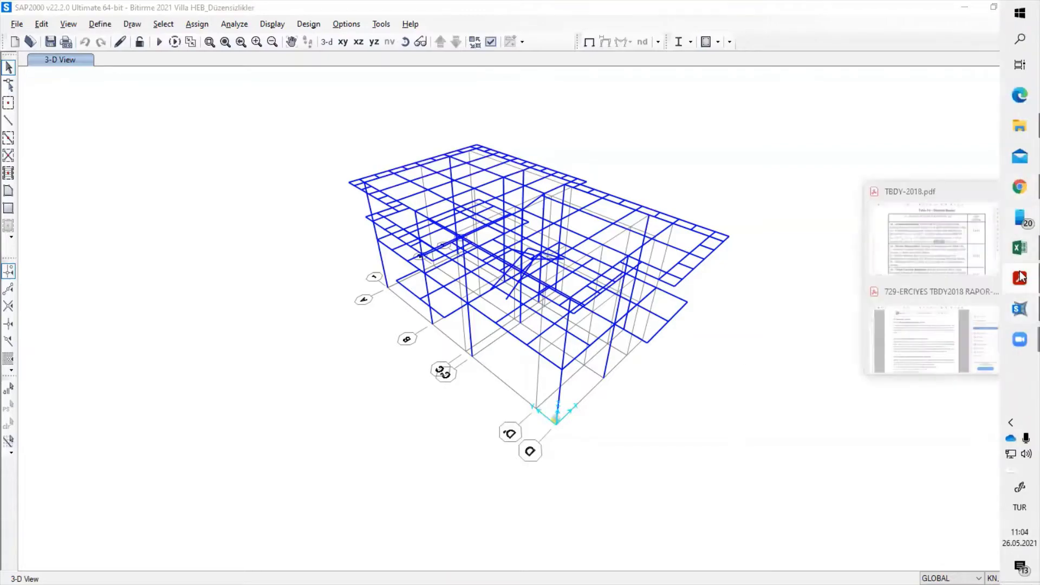
left_click(933, 245)
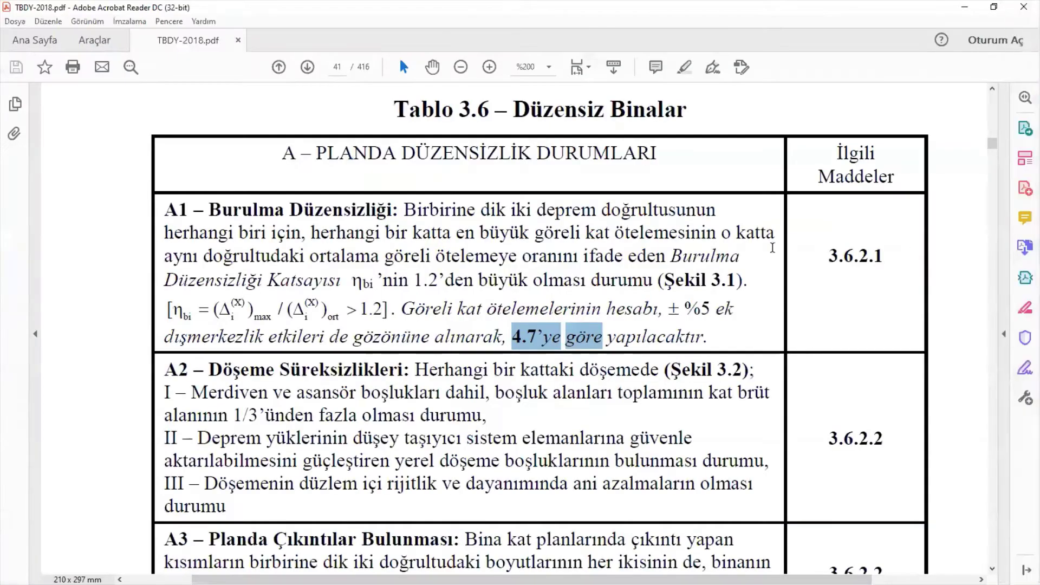
scroll(759, 247, "down", 5, "ctrl")
scroll(714, 249, "down", 15)
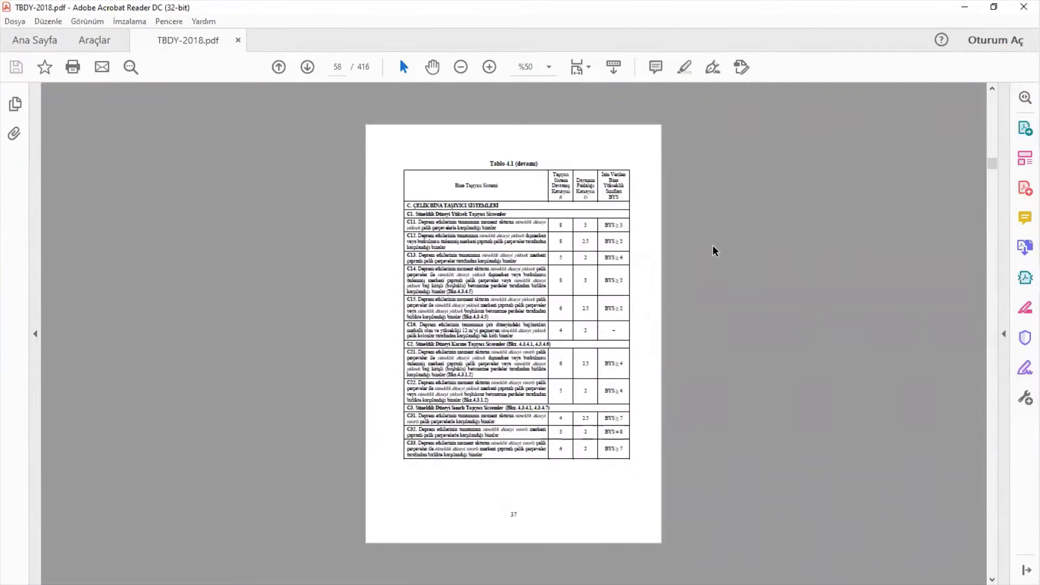
scroll(714, 251, "up", 3, "ctrl")
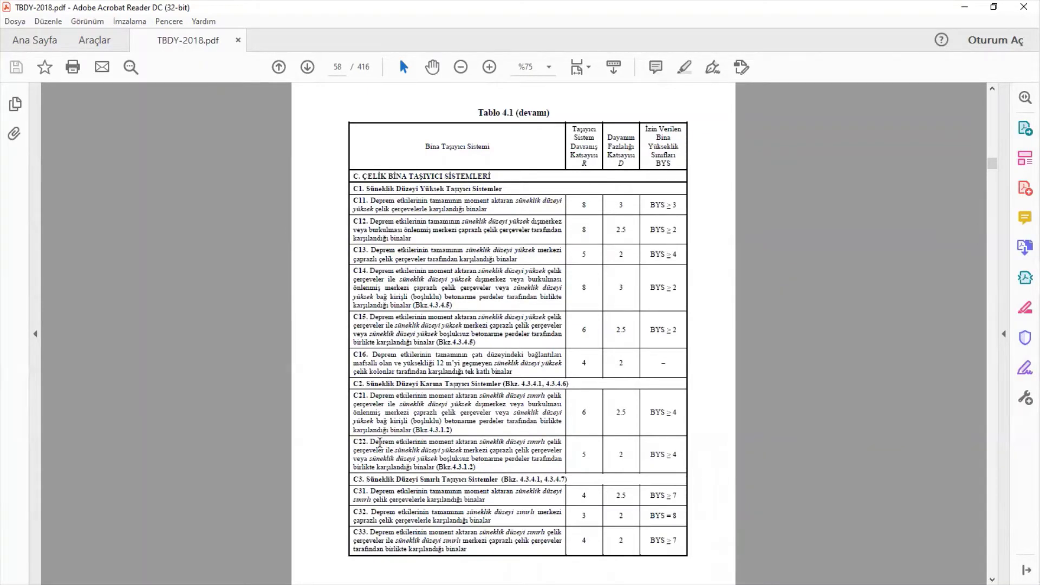
scroll(380, 446, "up", 1, "ctrl")
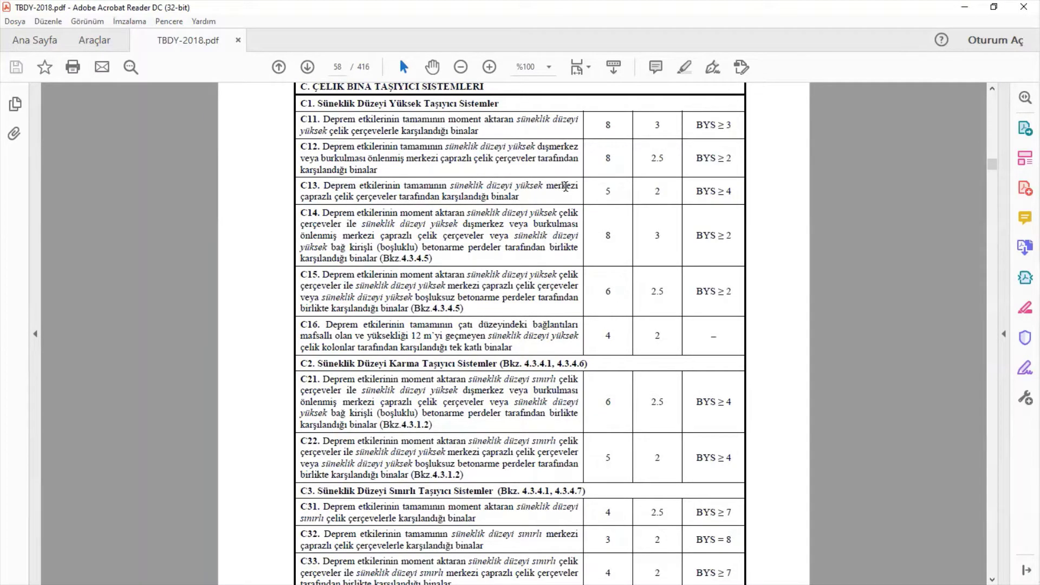
Examine the R, D and BYS values of steel systems C13 and C11 in Tablo 4.1
left_click_drag(302, 196, 614, 196)
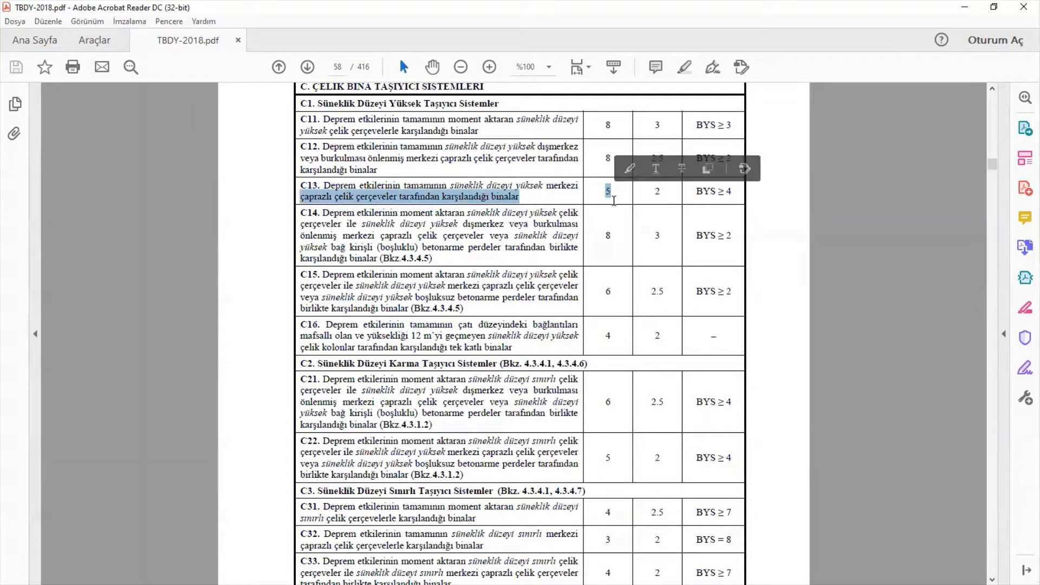
scroll(606, 225, "up", 2)
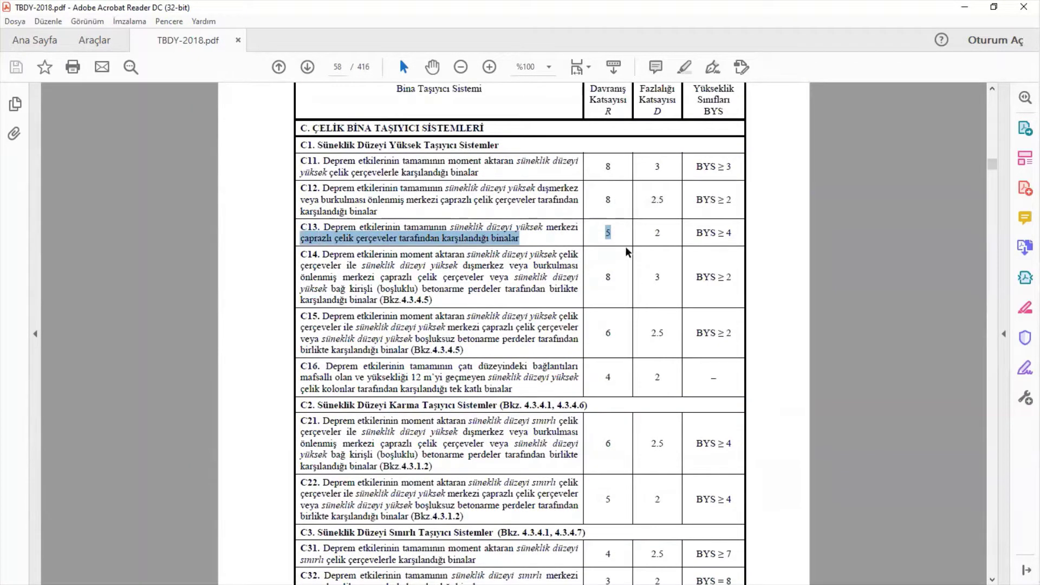
scroll(548, 248, "up", 1, "ctrl")
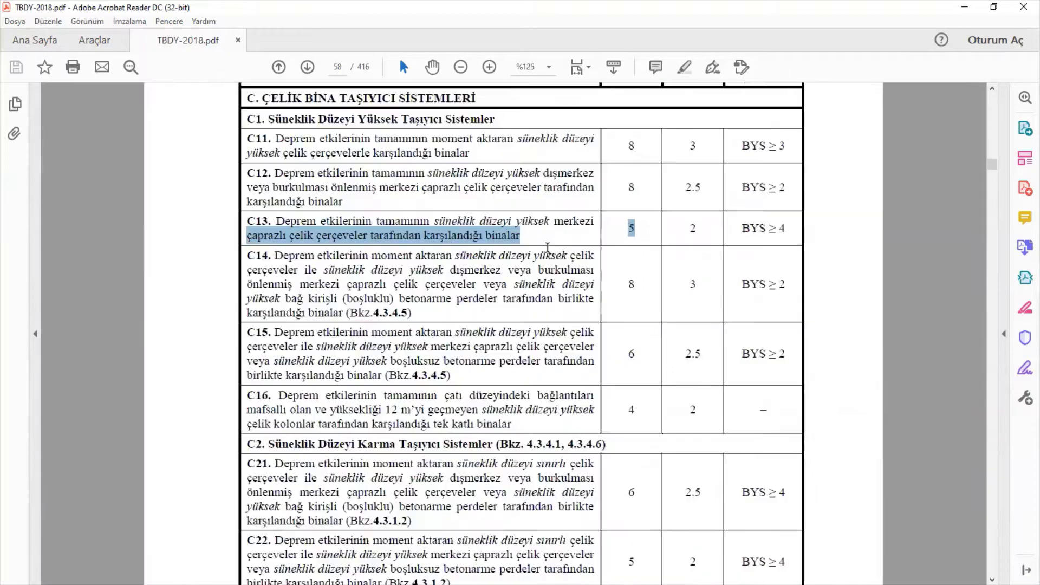
left_click_drag(250, 138, 627, 153)
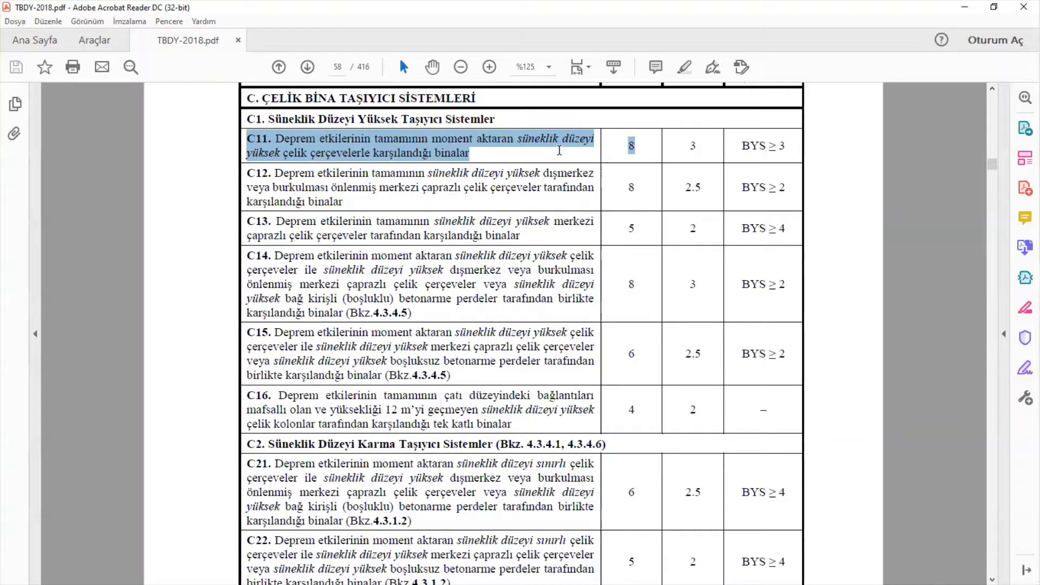
left_click(559, 150)
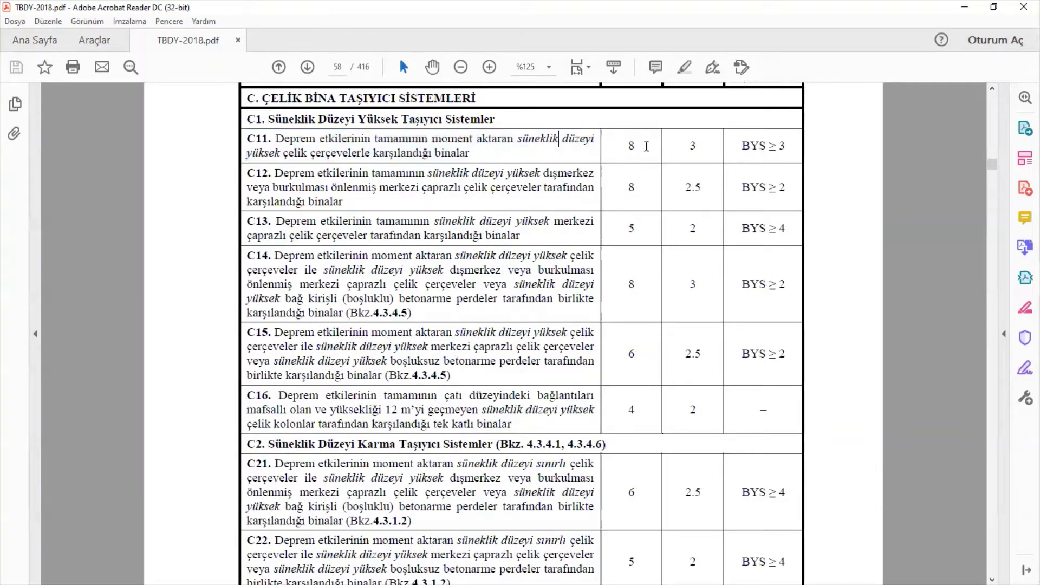
left_click_drag(623, 145, 668, 145)
left_click_drag(739, 145, 796, 151)
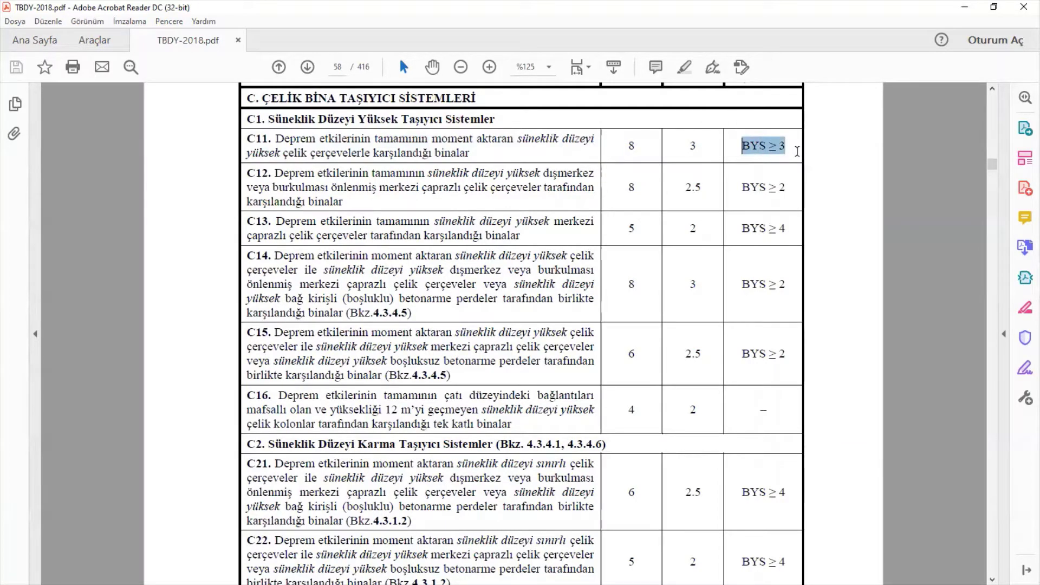
left_click_drag(622, 146, 661, 153)
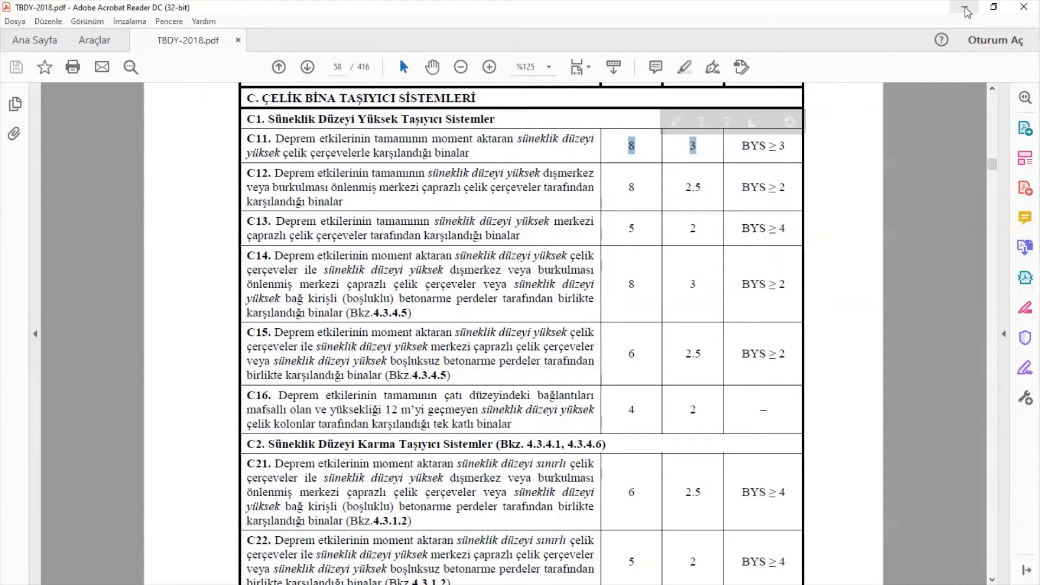
Switch back to SAP2000 and set the U1 scale factor of the Ex response spectrum load case to 9,81/8
left_click(966, 10)
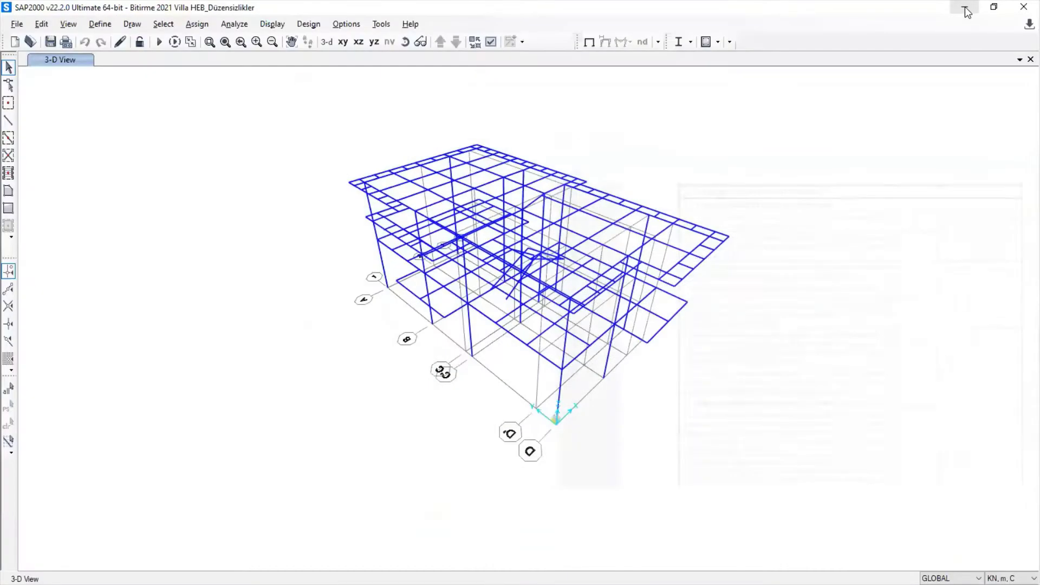
left_click(103, 25)
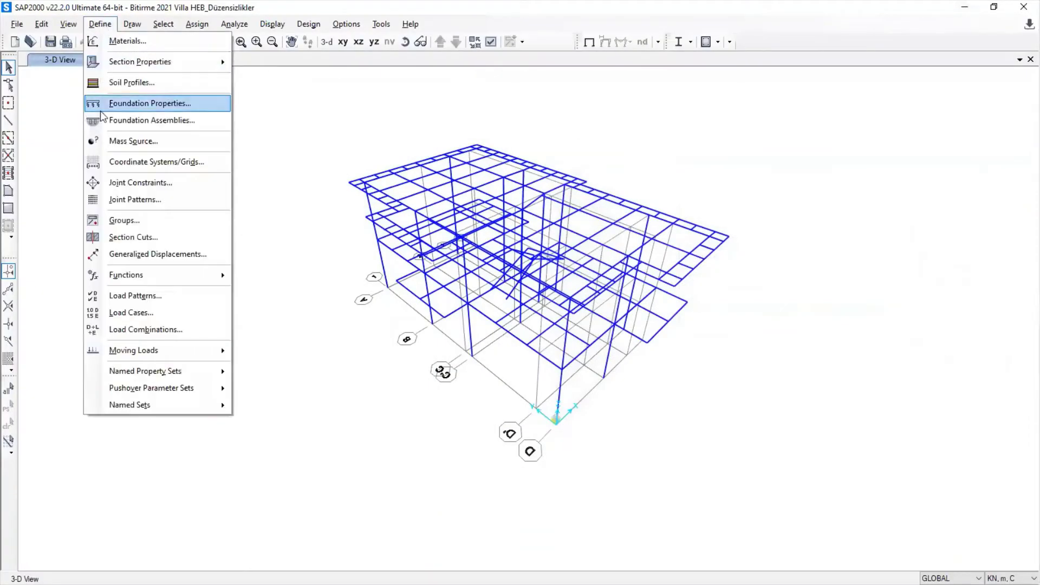
left_click(116, 312)
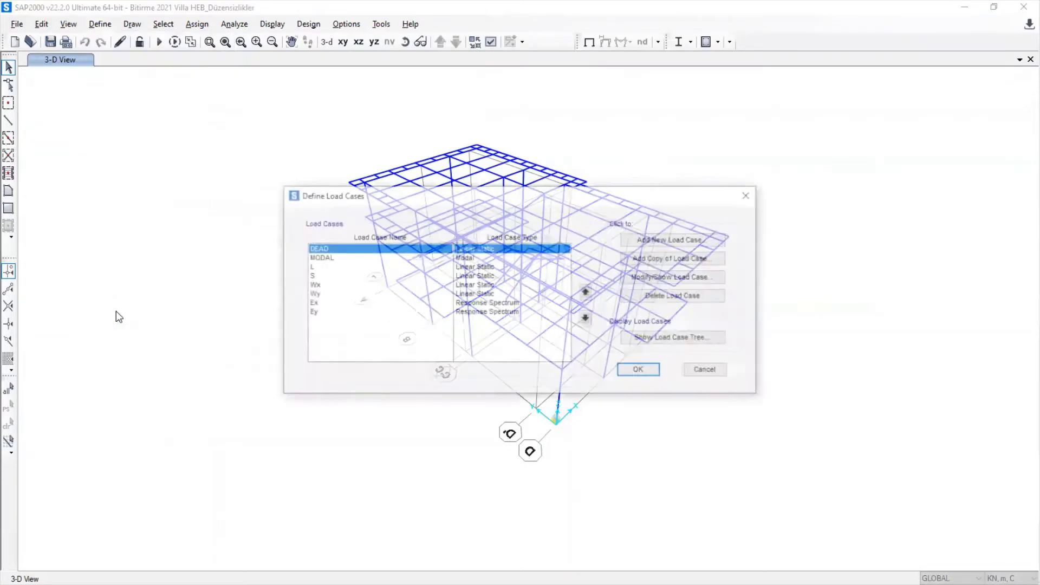
left_click(317, 304)
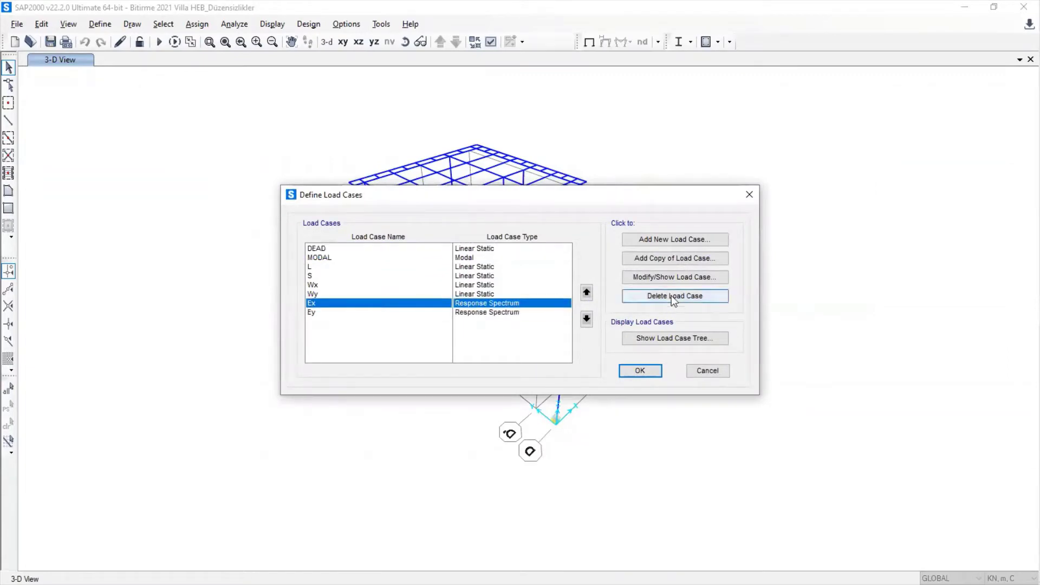
left_click(680, 277)
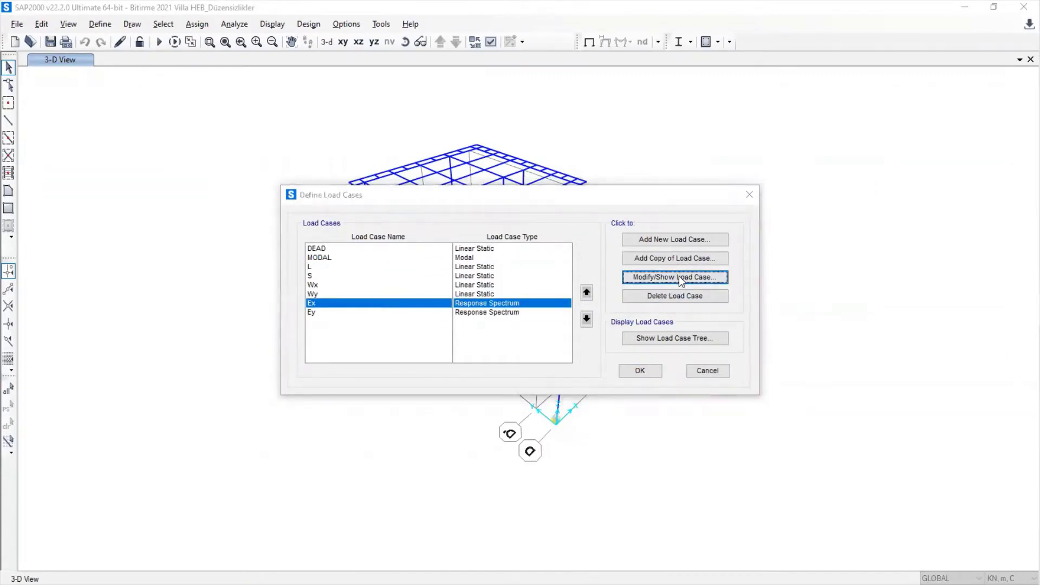
left_click_drag(476, 335, 349, 336)
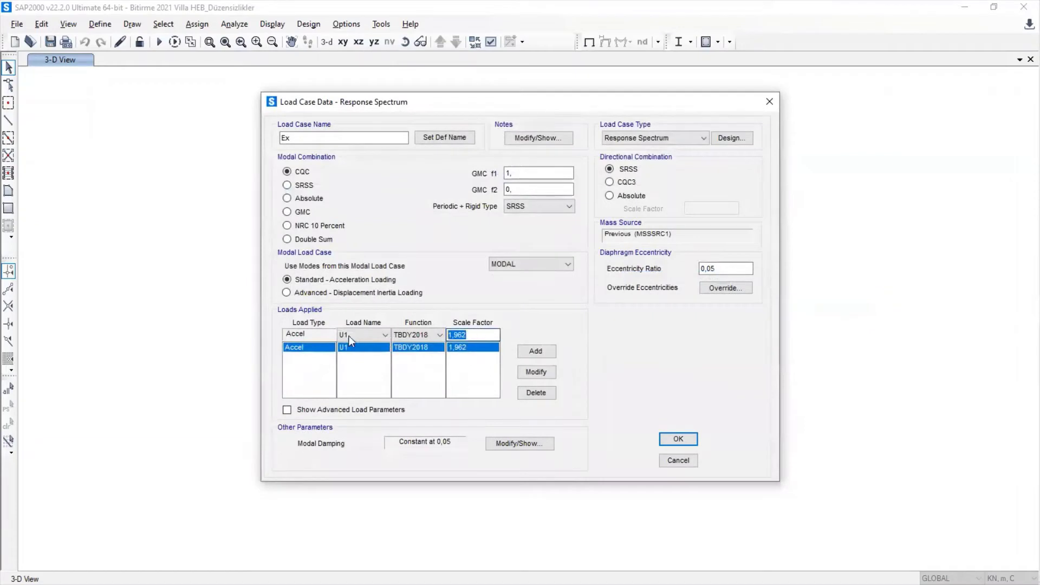
type("9,81")
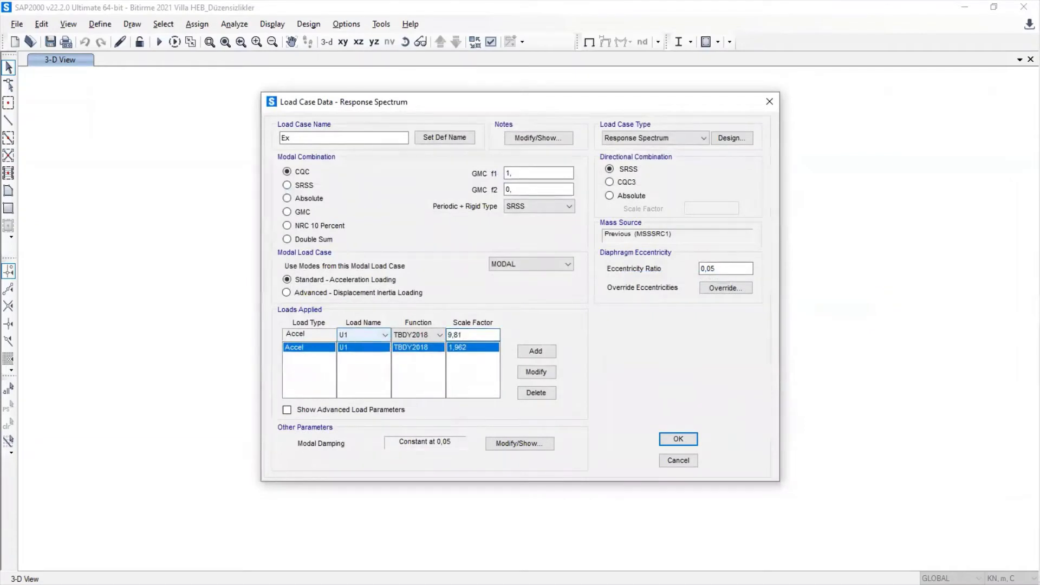
type("/8")
key("Return")
left_click(537, 372)
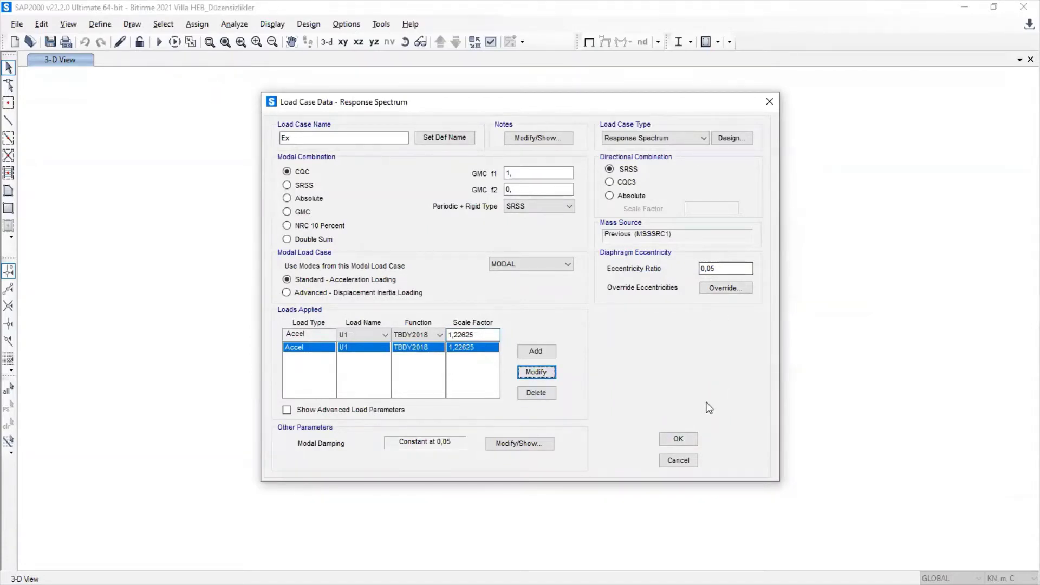
left_click(678, 440)
Set the U2 scale factor of the Ey response spectrum load case to 9,81/8 and accept the load case definitions
left_click(332, 312)
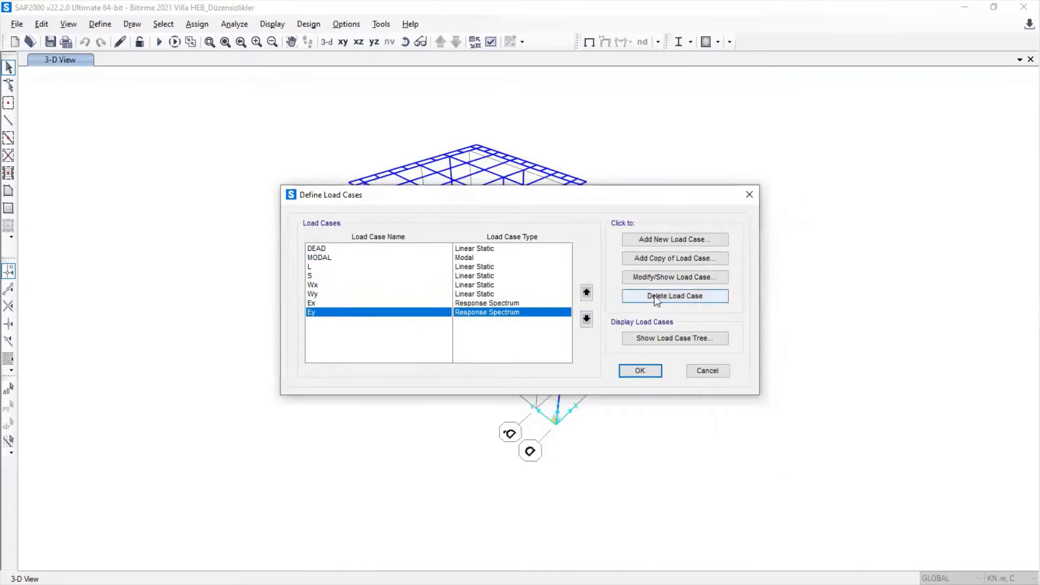
left_click(659, 278)
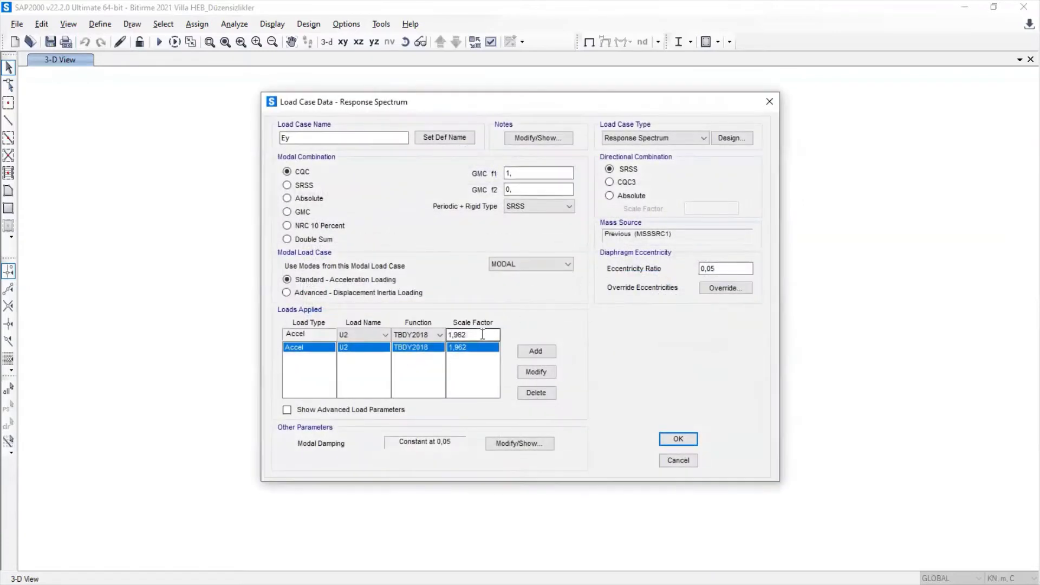
type("9,81/8")
left_click(535, 372)
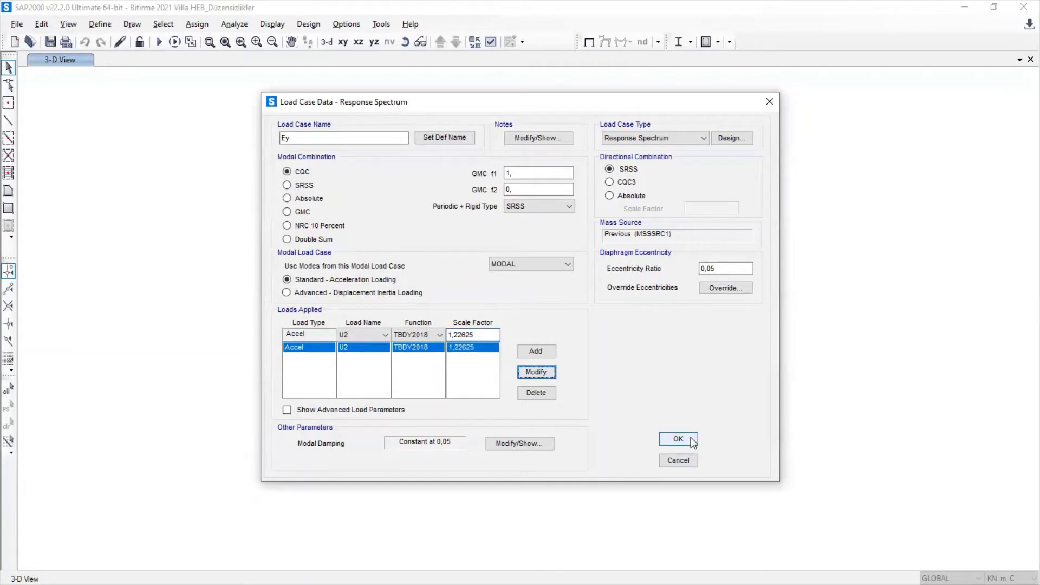
left_click(725, 269)
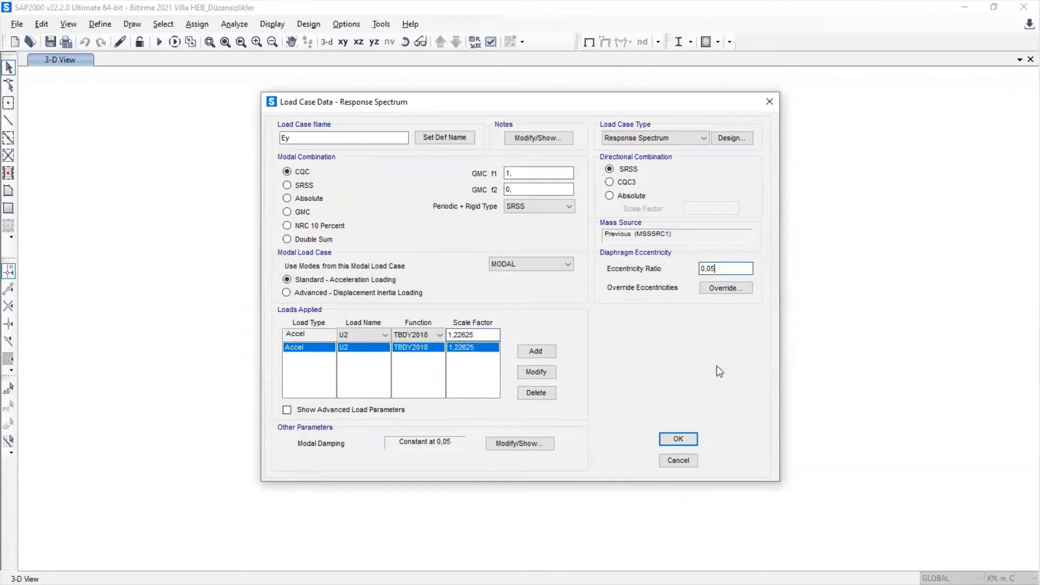
left_click(679, 439)
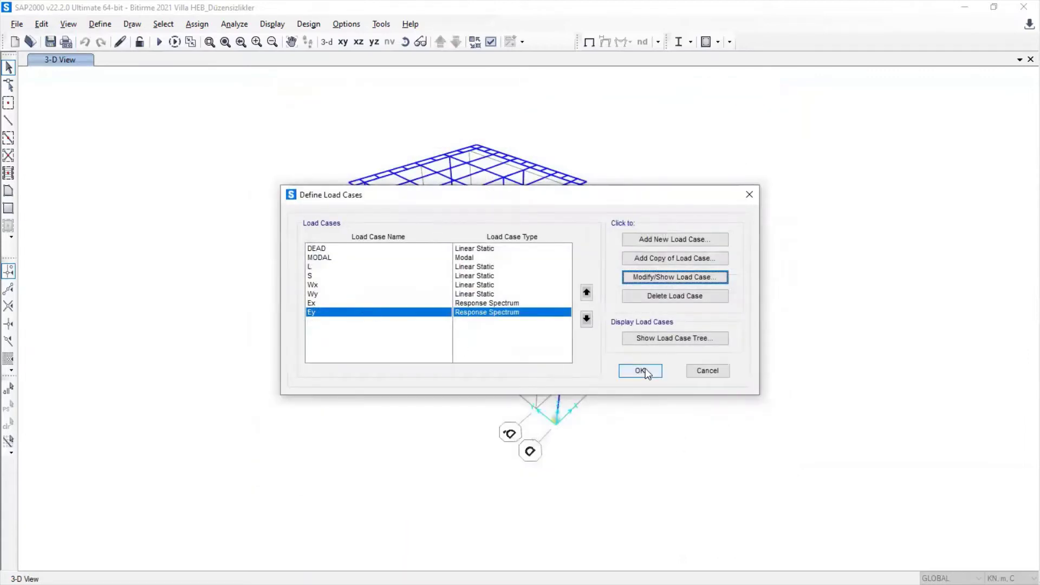
left_click(641, 371)
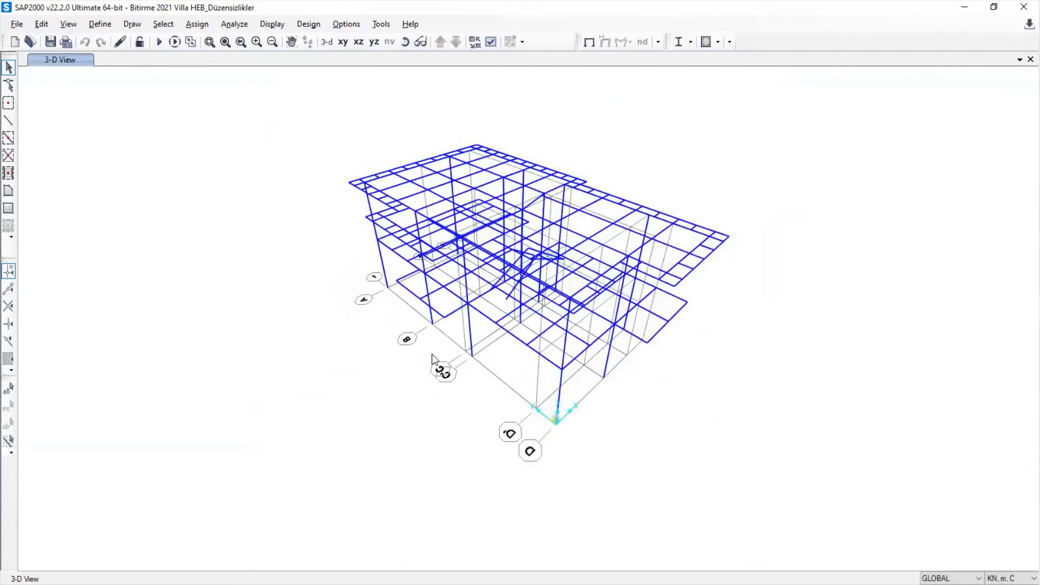
Switch to TBDY-2018.pdf in Acrobat Reader and find section 4.7 on the equivalent earthquake load method on page 70
mouse_move(1020, 339)
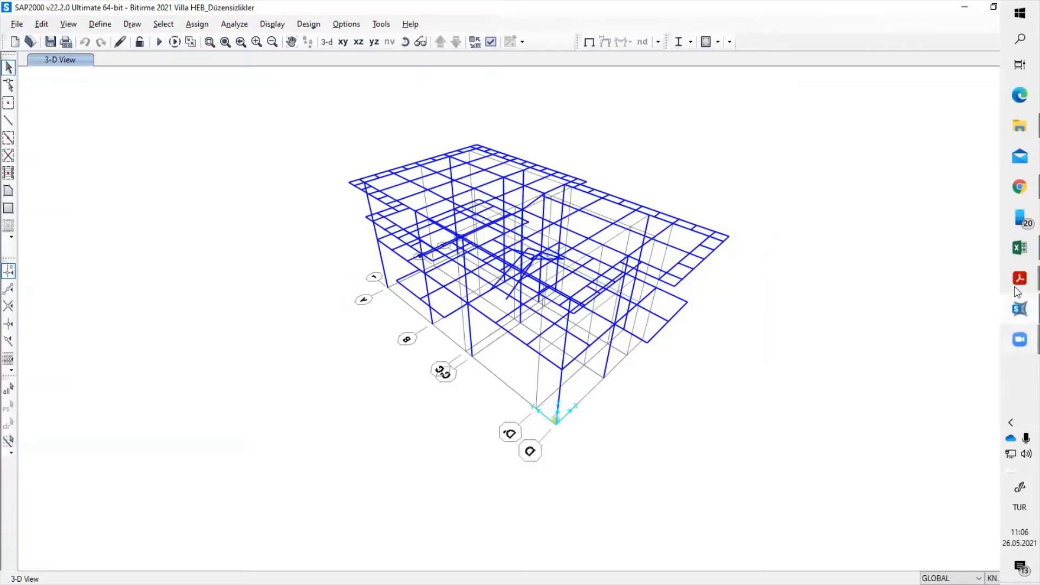
mouse_move(1019, 277)
left_click(916, 245)
scroll(406, 370, "up", 4)
scroll(432, 210, "up", 10)
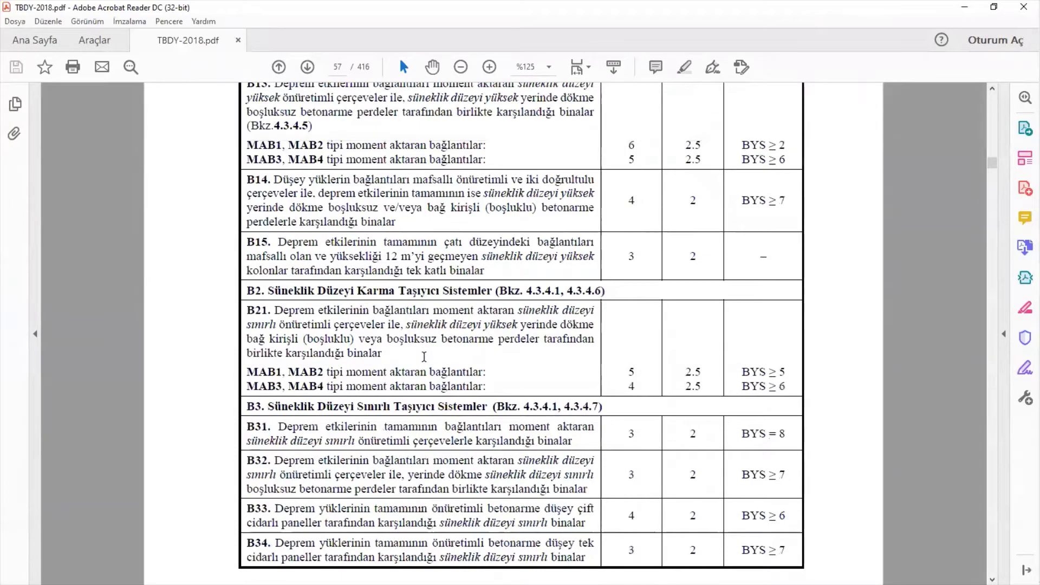
scroll(426, 358, "down", 3, "ctrl")
scroll(430, 360, "up", 15)
scroll(433, 362, "up", 20)
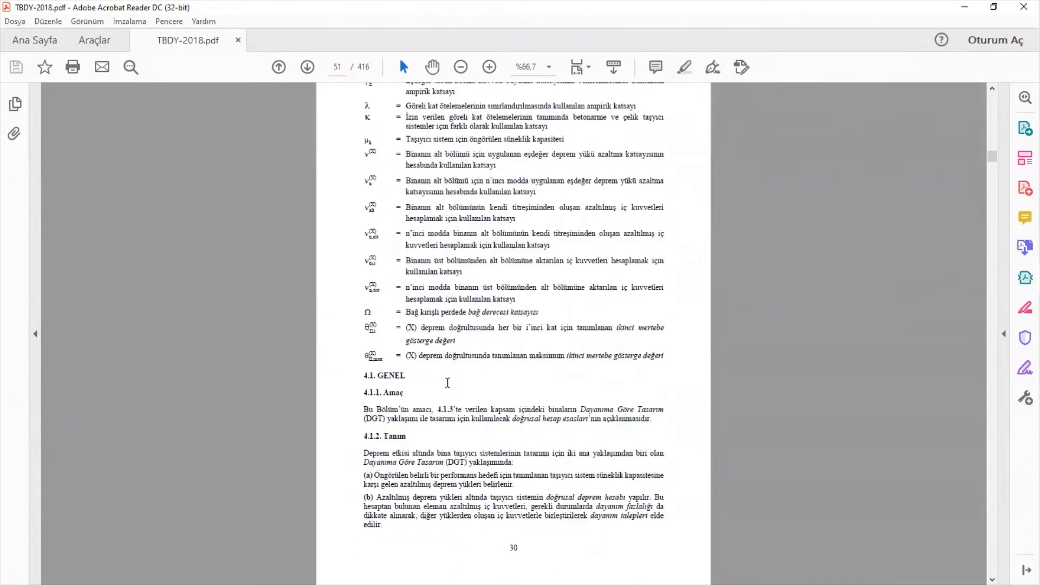
scroll(449, 388, "down", 12)
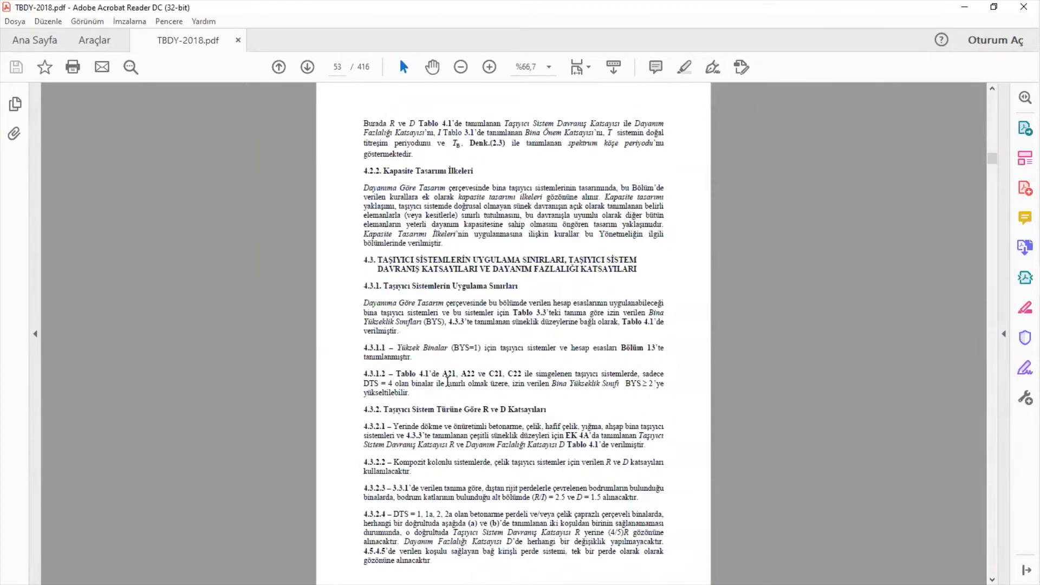
scroll(447, 382, "down", 20)
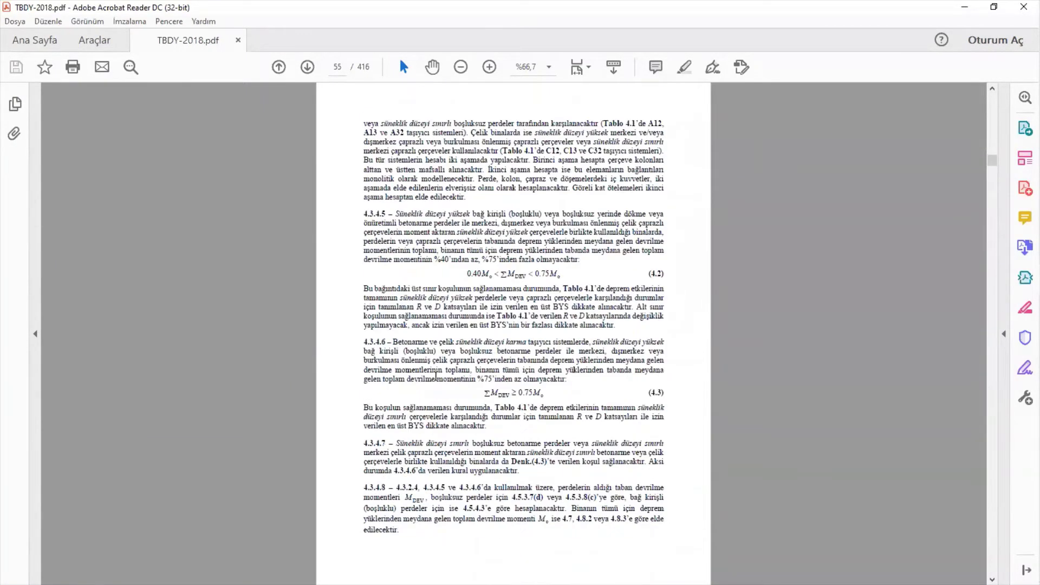
scroll(435, 374, "down", 18)
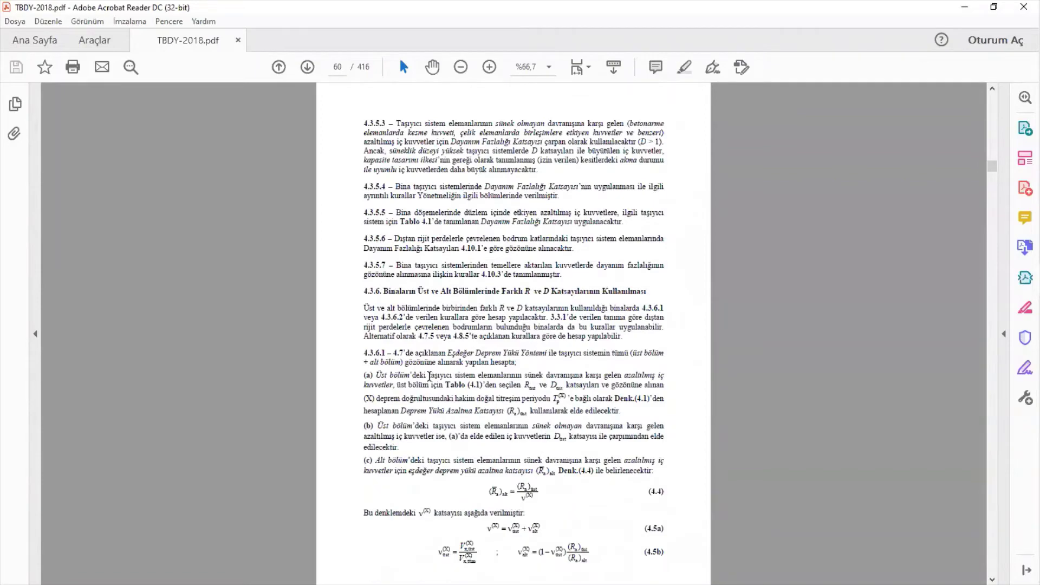
scroll(430, 376, "down", 20)
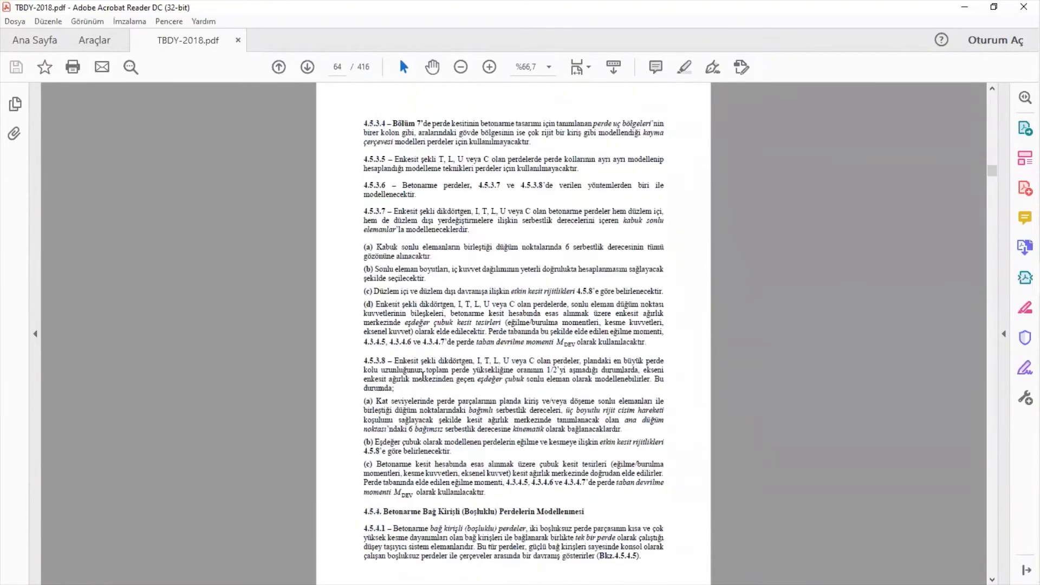
scroll(425, 381, "down", 18)
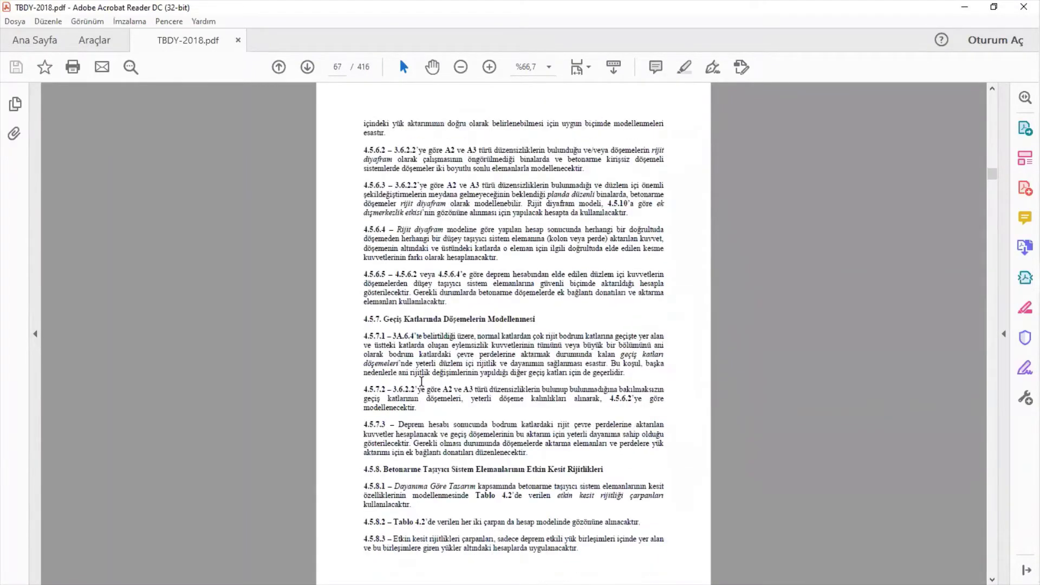
scroll(424, 385, "down", 12)
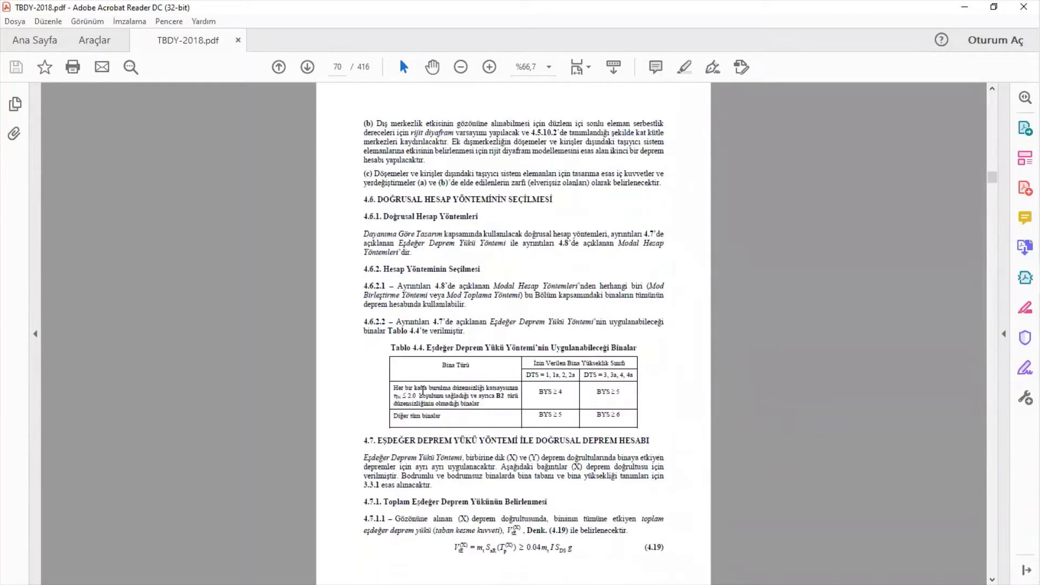
scroll(423, 390, "down", 7)
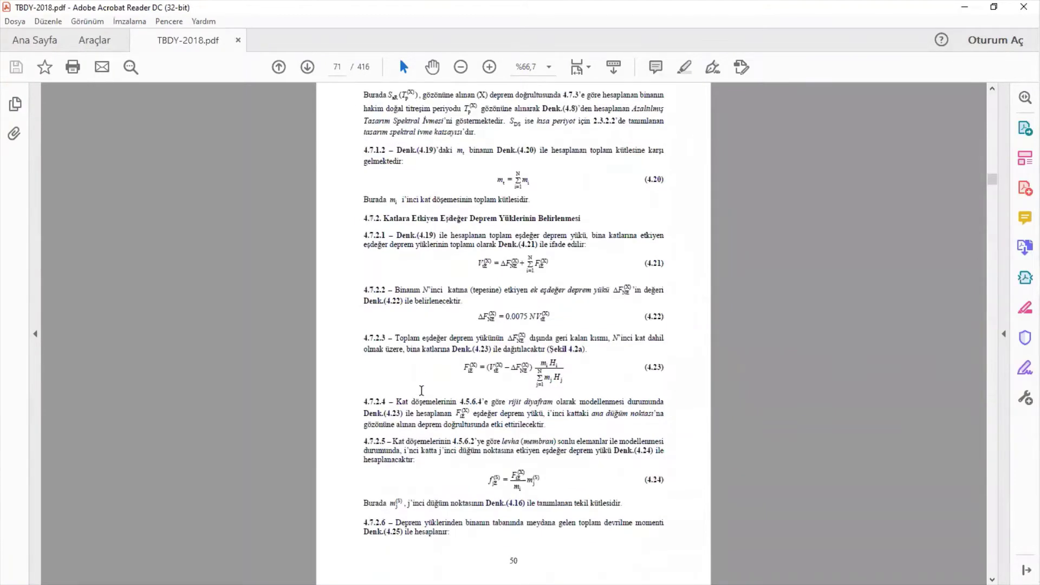
scroll(421, 390, "up", 7)
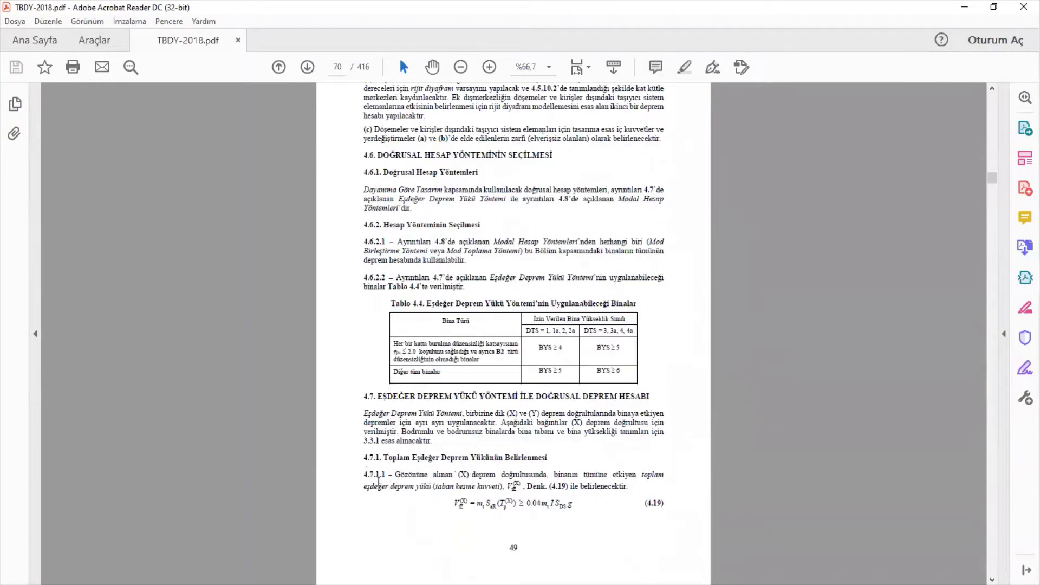
Examine the heading of section 4.7 and the applicability limits in Tablo 4.4
left_click_drag(376, 396, 653, 396)
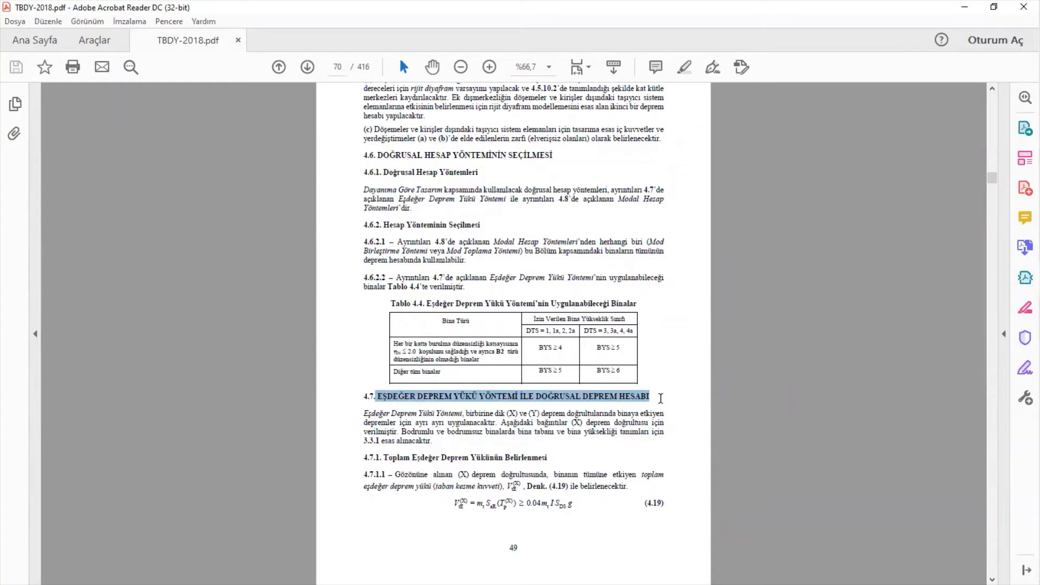
scroll(660, 398, "up", 3, "ctrl")
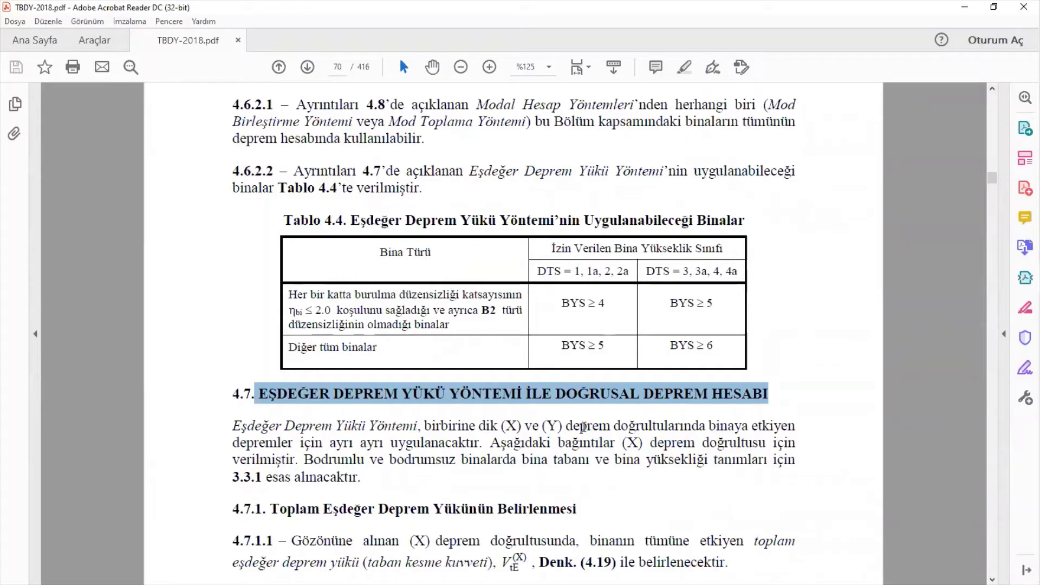
scroll(565, 426, "down", 3, "ctrl")
scroll(565, 426, "up", 3, "ctrl")
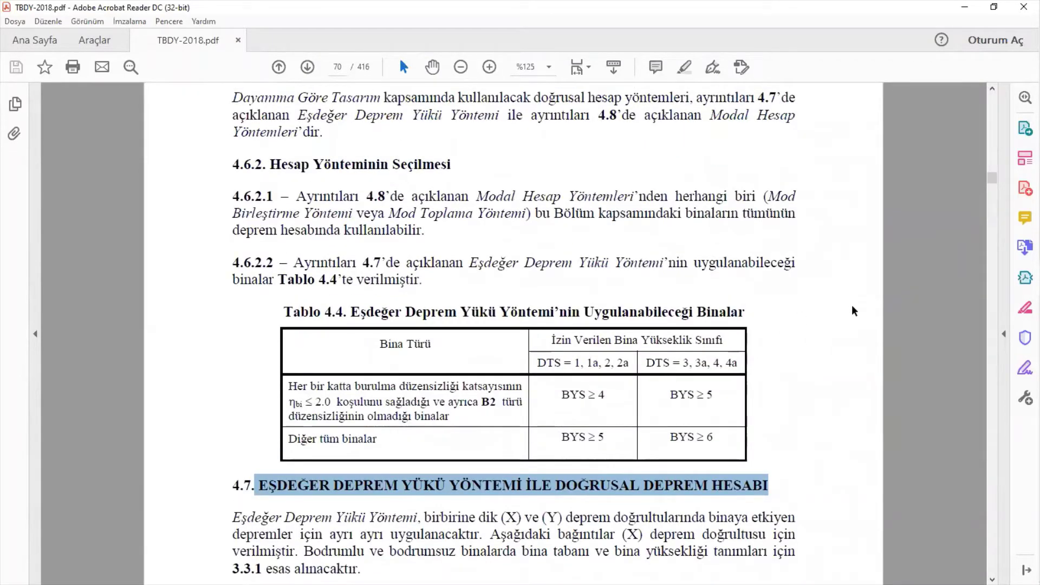
Find Tablo 3.6 on page 41 and examine the A1 torsional irregularity rule for calculating relative storey drifts
left_click_drag(992, 174, 992, 140)
scroll(699, 411, "down", 4)
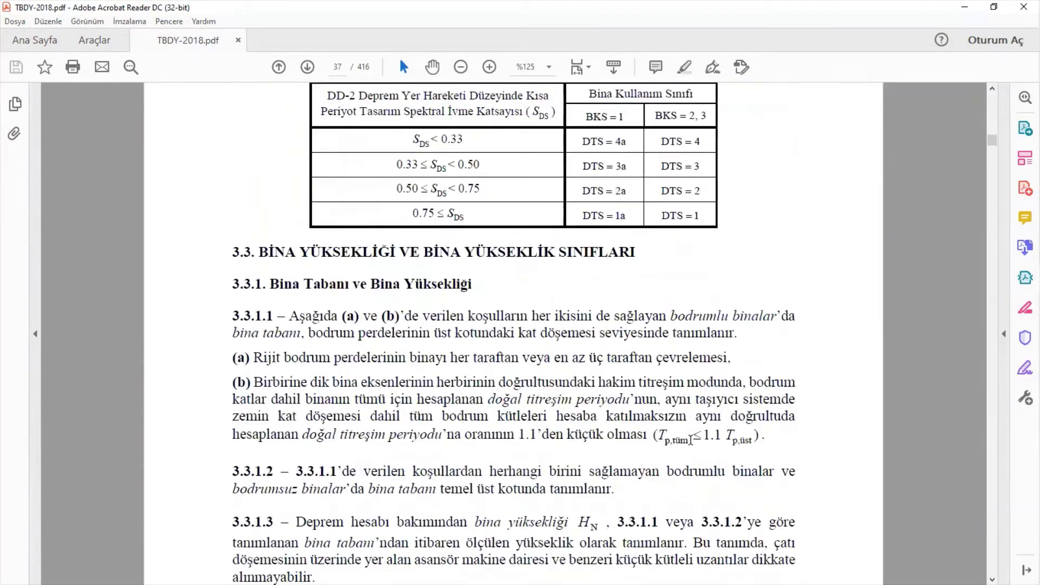
scroll(668, 464, "down", 2, "ctrl")
scroll(666, 467, "down", 3)
scroll(666, 466, "down", 20)
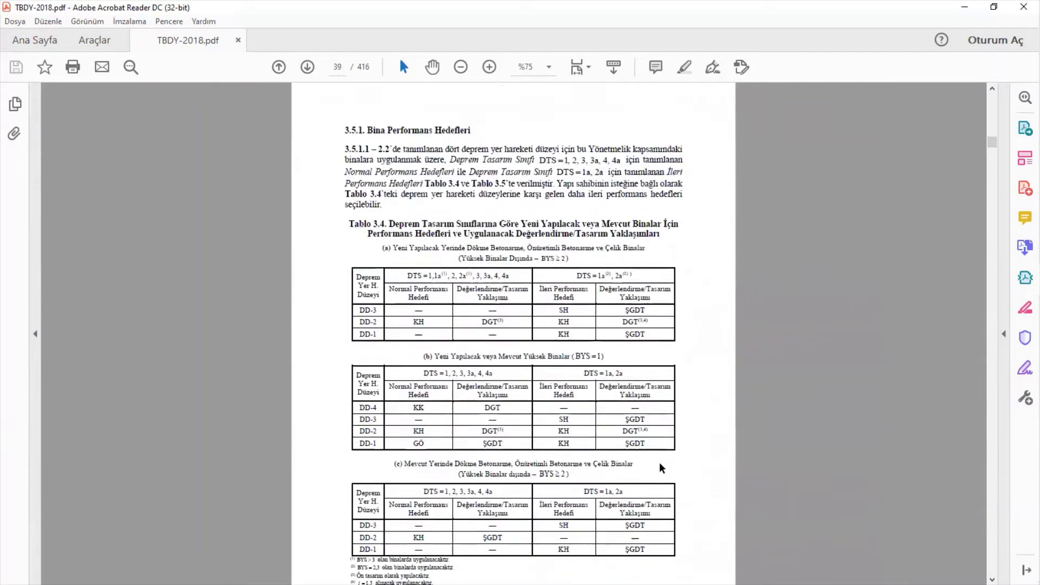
scroll(645, 474, "up", 2)
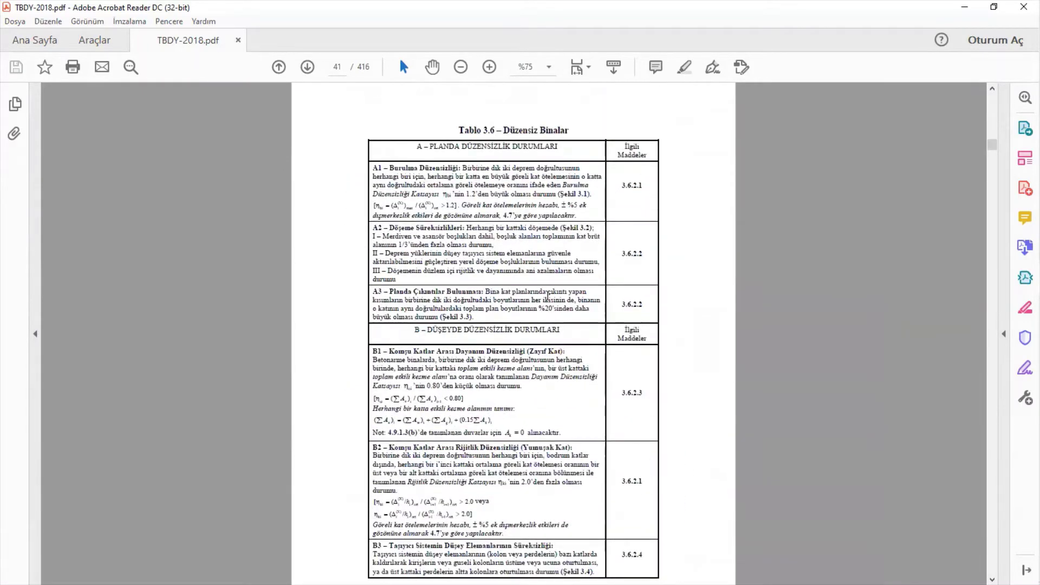
scroll(675, 276, "up", 3, "ctrl")
left_click_drag(671, 271, 592, 255)
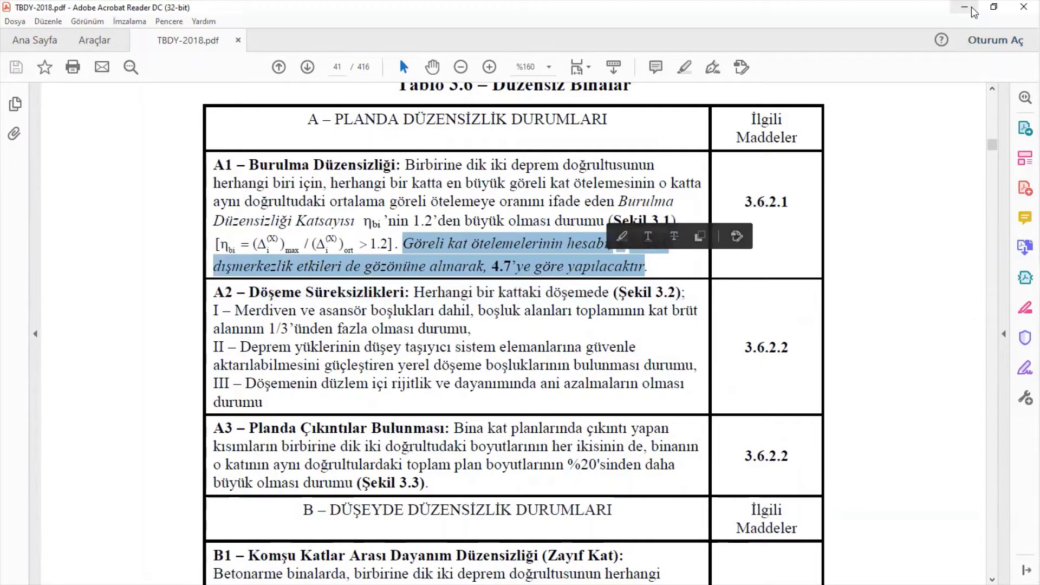
Switch back to SAP2000 and review the types of the Ex and Ey load cases, leaving the definitions as they are
left_click(964, 7)
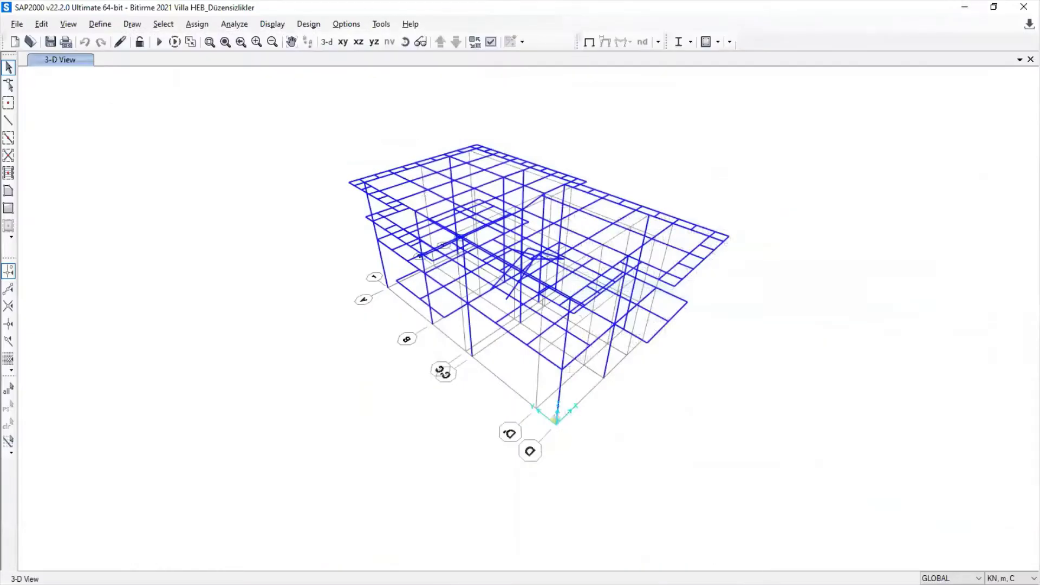
left_click(99, 24)
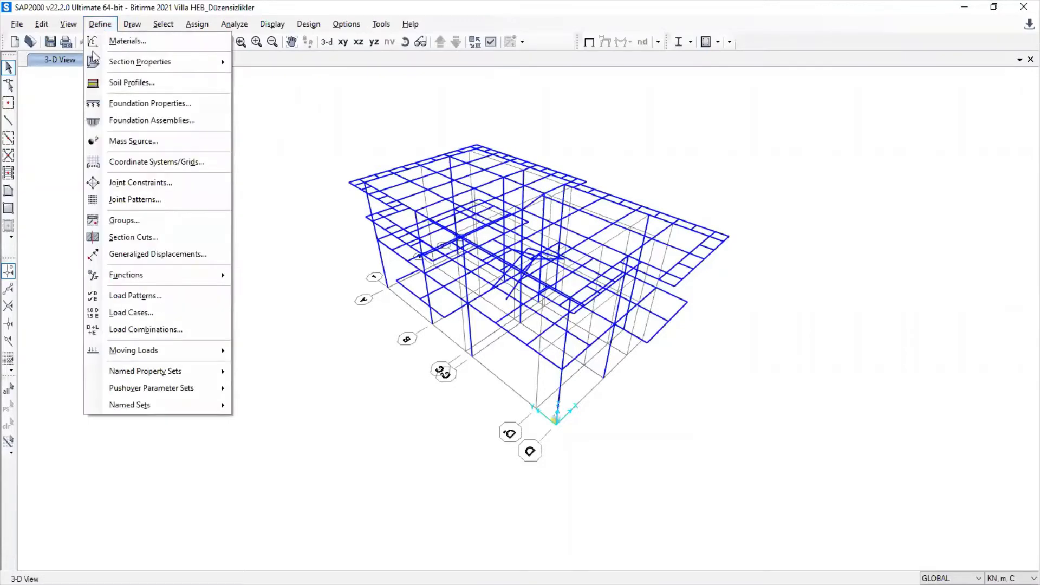
left_click(154, 313)
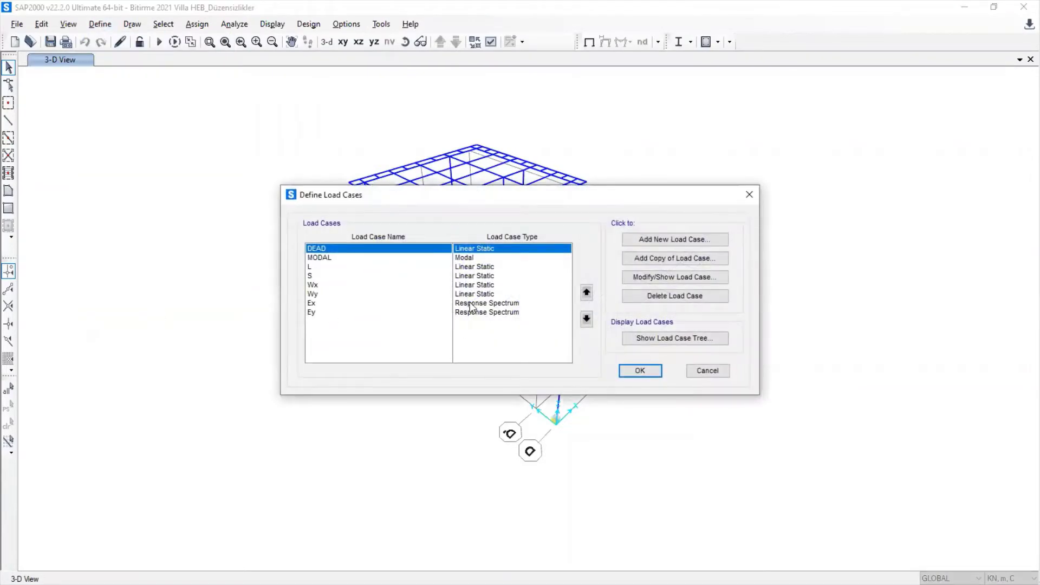
left_click(698, 374)
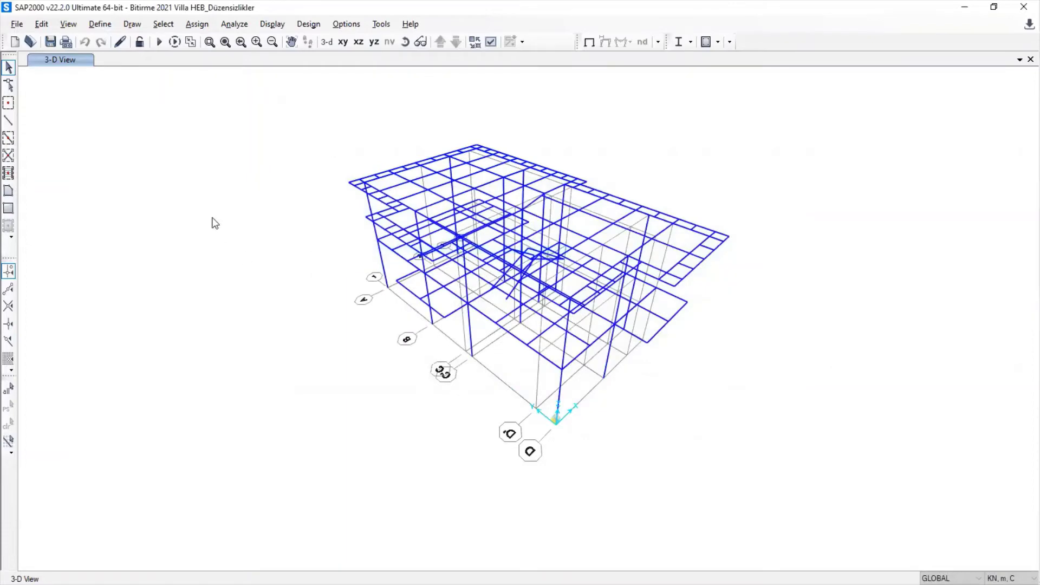
Set the auto lateral load pattern of the Ex quake load pattern to TSC-2018
left_click(103, 25)
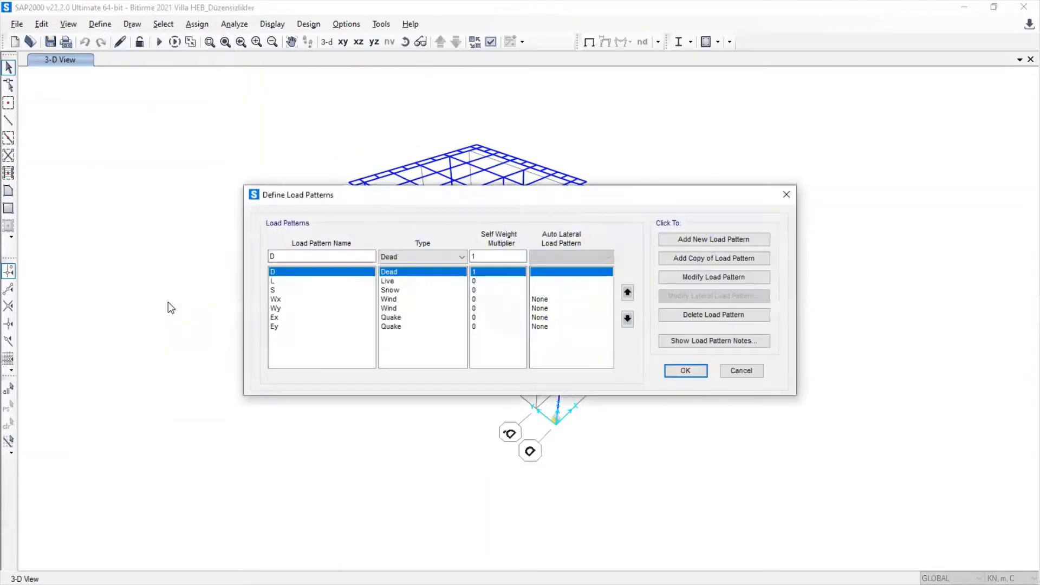
left_click(402, 319)
left_click(402, 327)
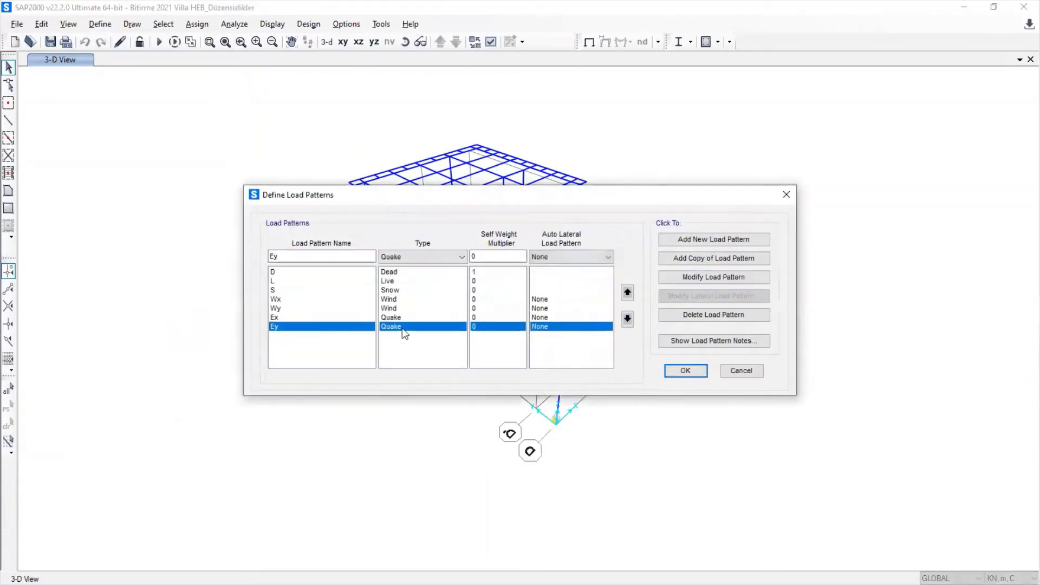
left_click(547, 318)
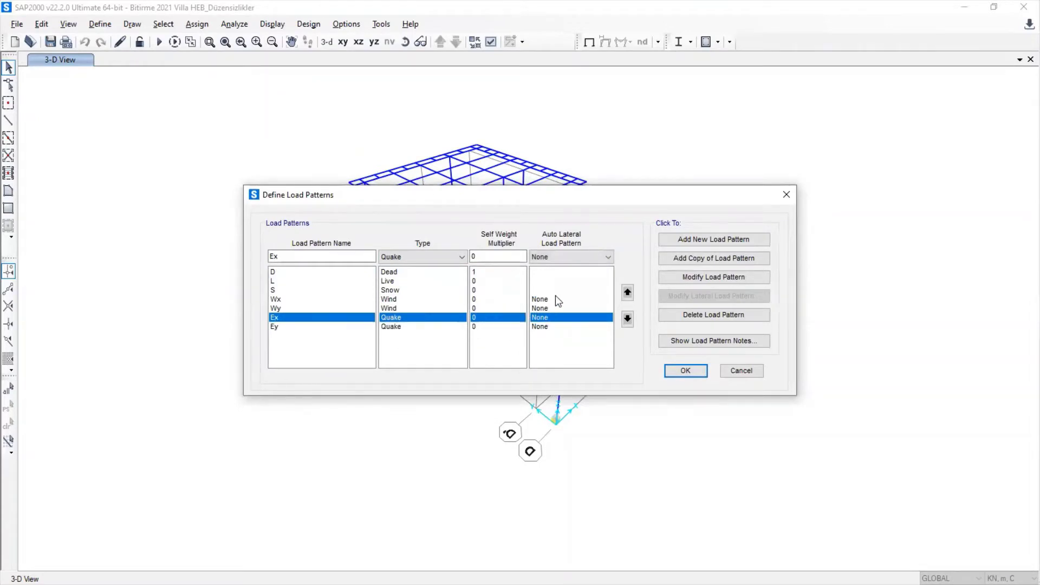
left_click(578, 257)
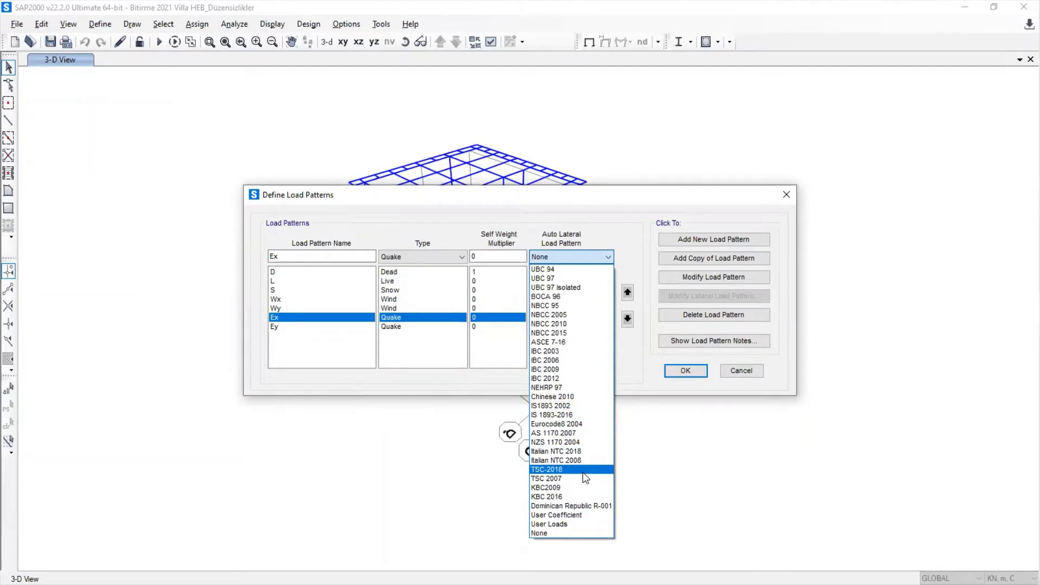
left_click(585, 470)
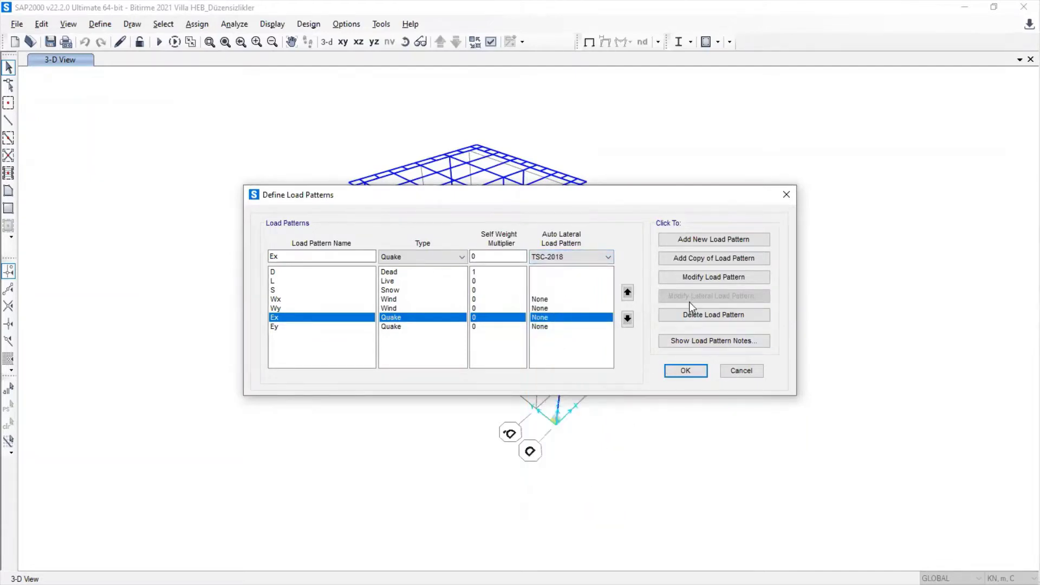
left_click(702, 275)
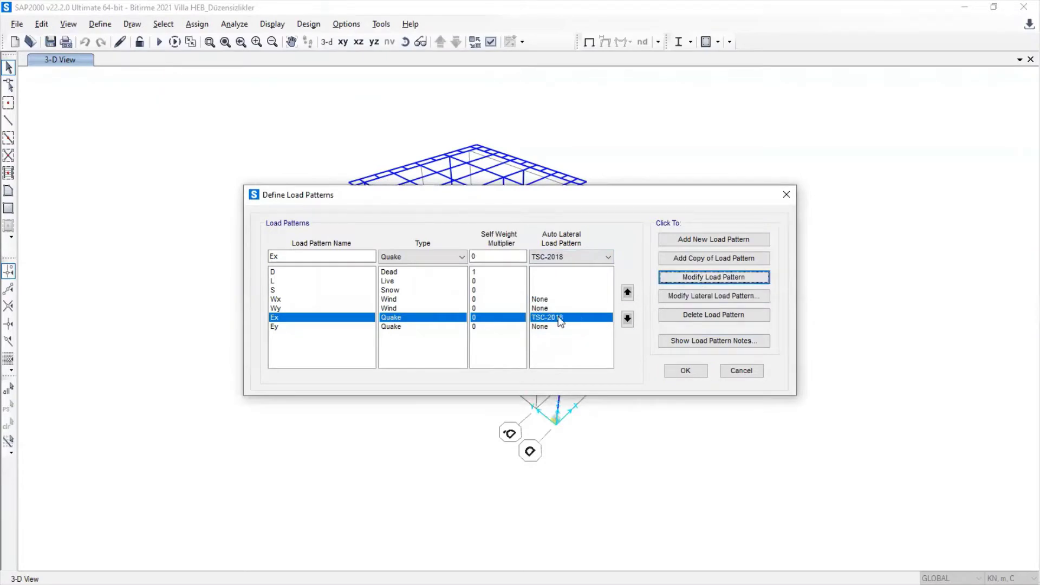
Open the TSC-2018 lateral load settings of Ex and set the 0.2 sec spectral acceleration Ss to 0,438
left_click(727, 302)
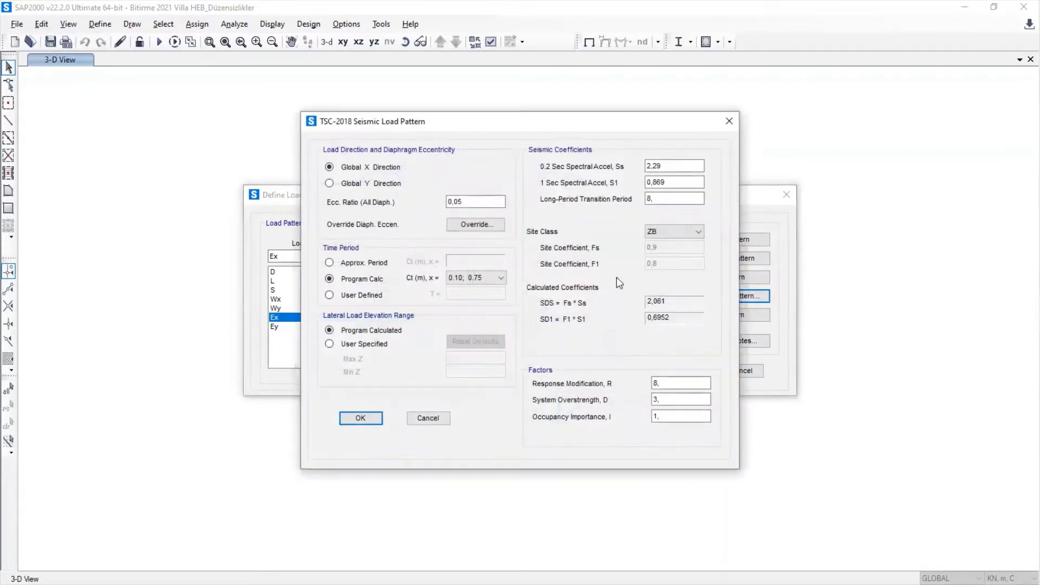
left_click_drag(487, 202, 441, 202)
left_click_drag(616, 136, 758, 237)
double_click(799, 267)
type("0,4")
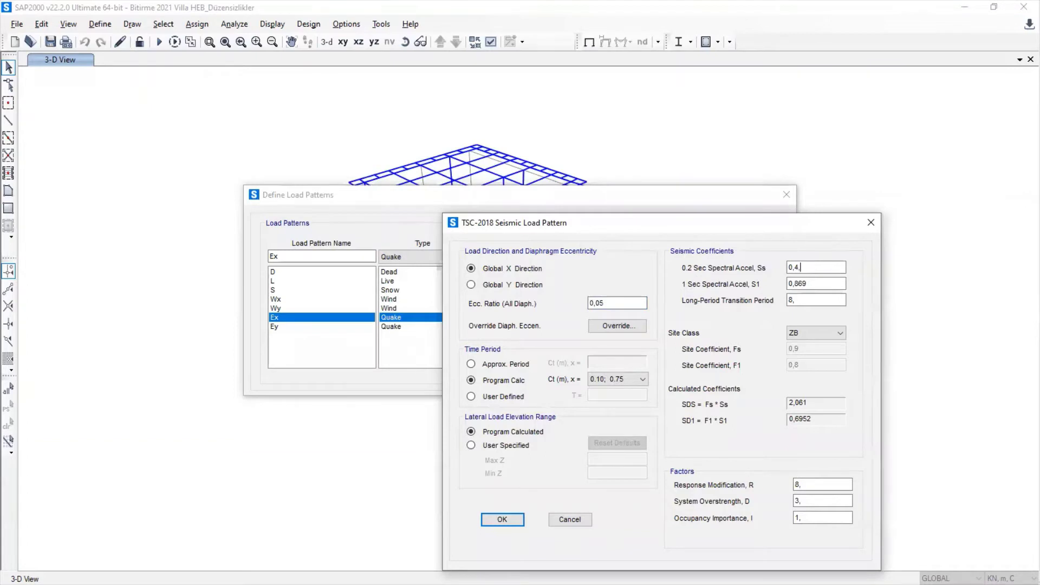
key("BackSpace")
type("38")
Set the 1 sec spectral acceleration S1 to 0,111, the long-period transition period to 6 and the site class to ZD
left_click(815, 283)
left_click_drag(816, 283, 786, 284)
type("0,111")
key("Tab")
type("6")
left_click(812, 334)
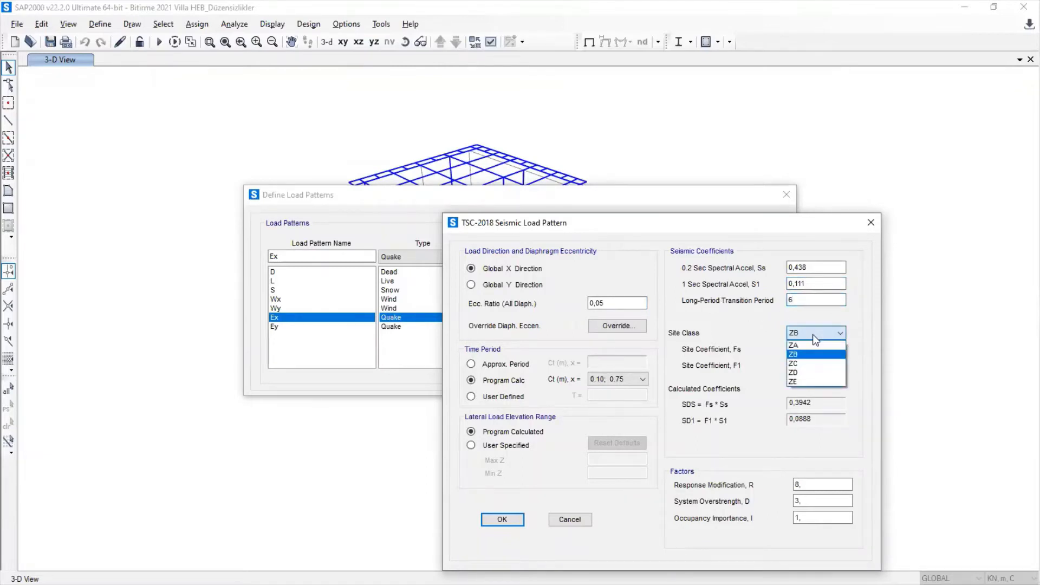
left_click(811, 374)
Check the R, D and I factors, keep the Global X direction with its eccentricity ratio, and accept the Ex seismic load settings
left_click(812, 484)
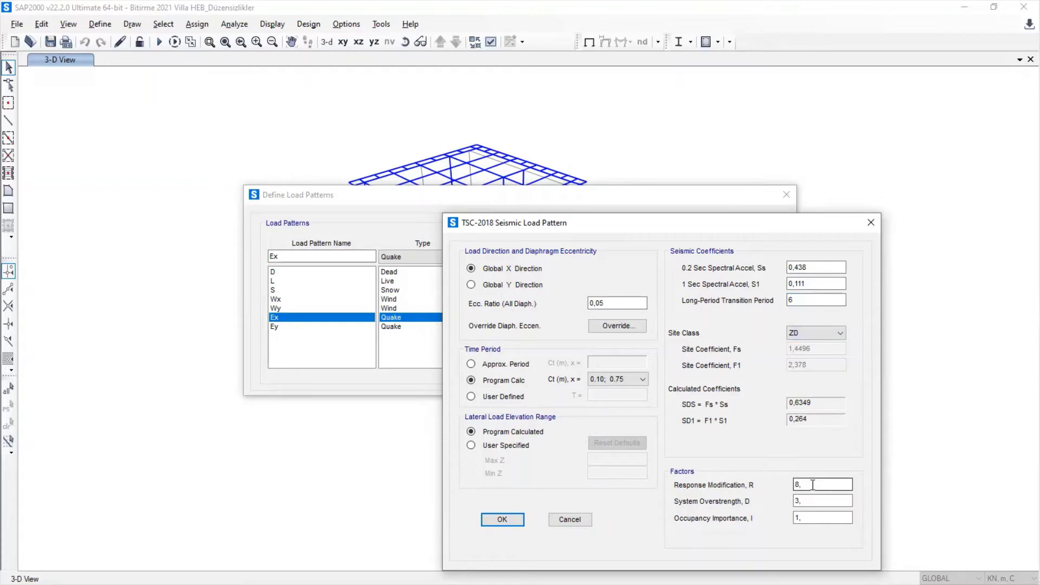
left_click(816, 503)
double_click(796, 484)
double_click(797, 500)
double_click(797, 517)
left_click(498, 269)
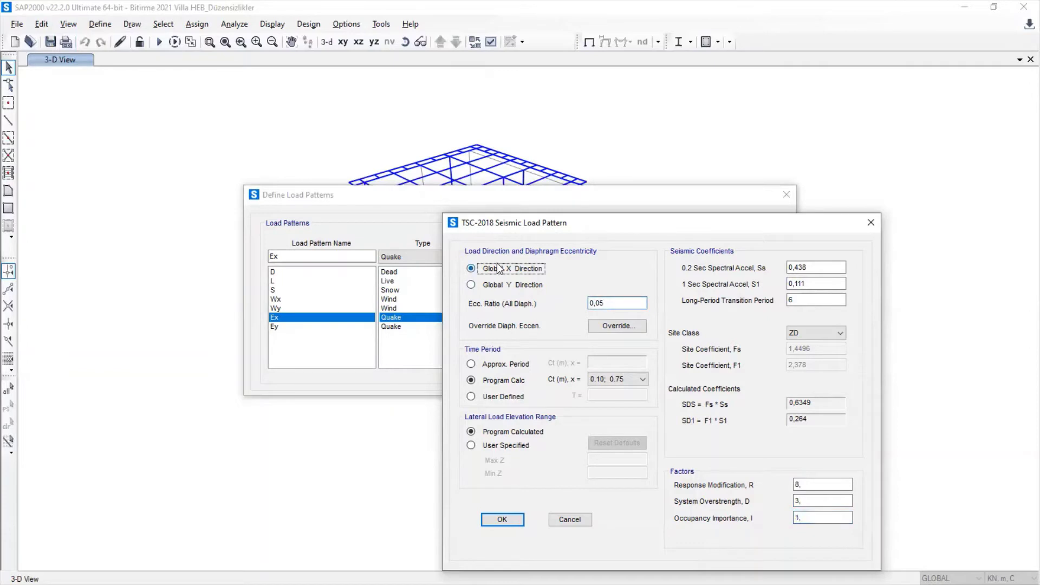
key("Tab")
left_click(514, 519)
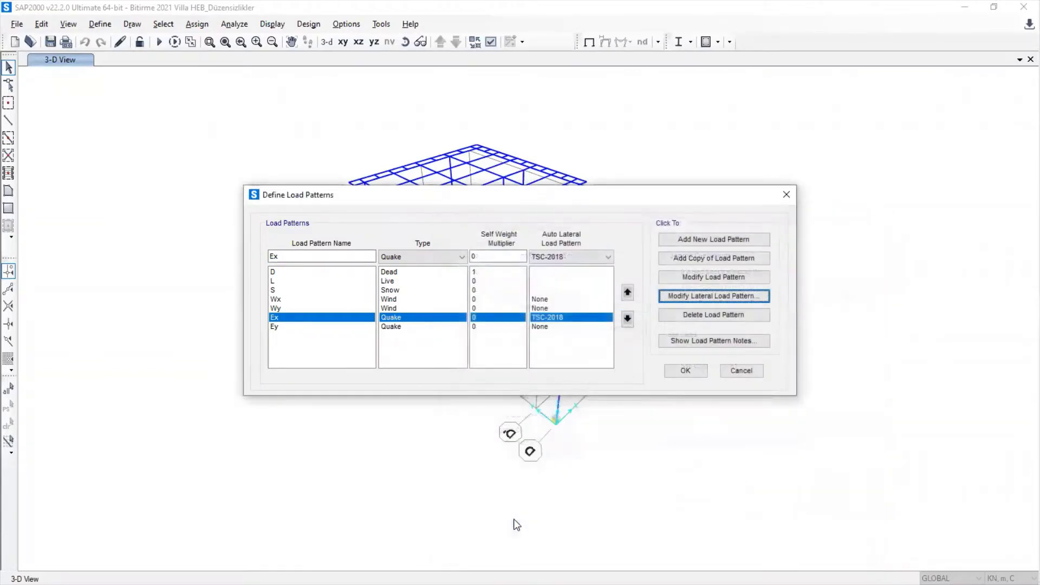
Set the auto lateral load pattern of the Ey quake load pattern to TSC-2018
left_click(276, 327)
left_click(563, 259)
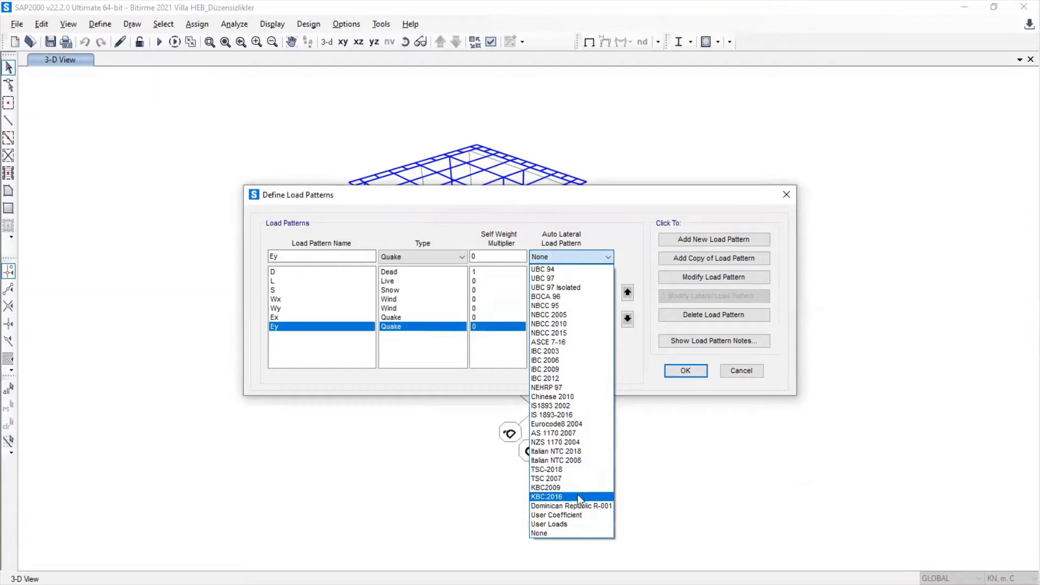
left_click(578, 469)
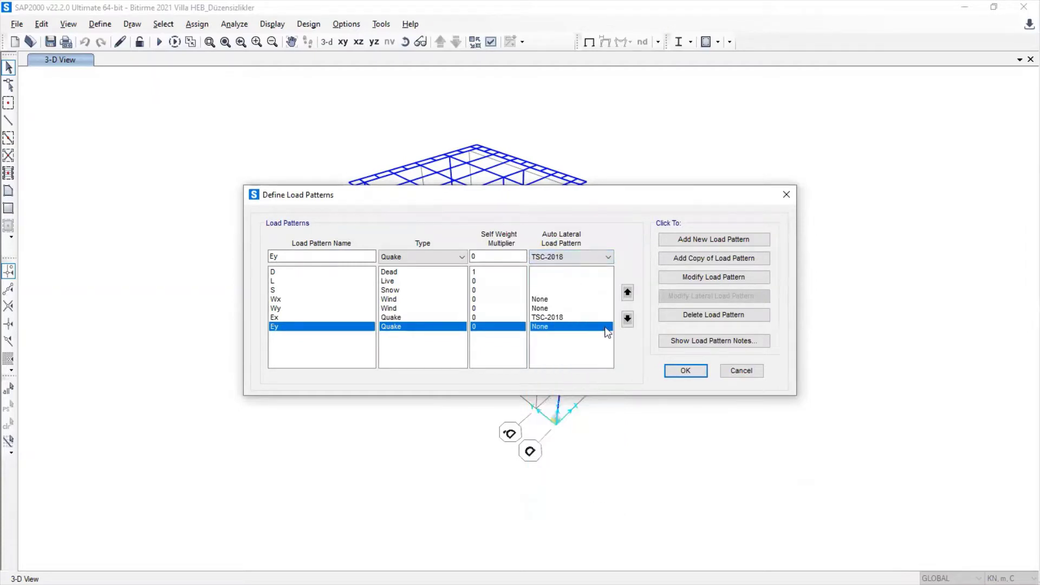
left_click(698, 279)
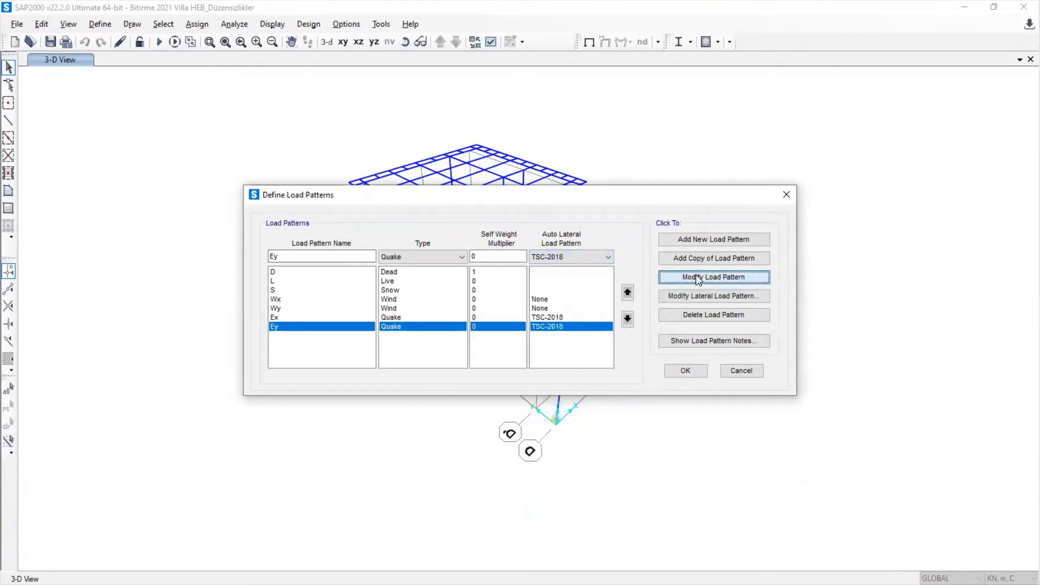
In the lateral load settings of Ey, set Ss to 0,438, S1 to 0,111 and the long-period transition period to 6
left_click(711, 299)
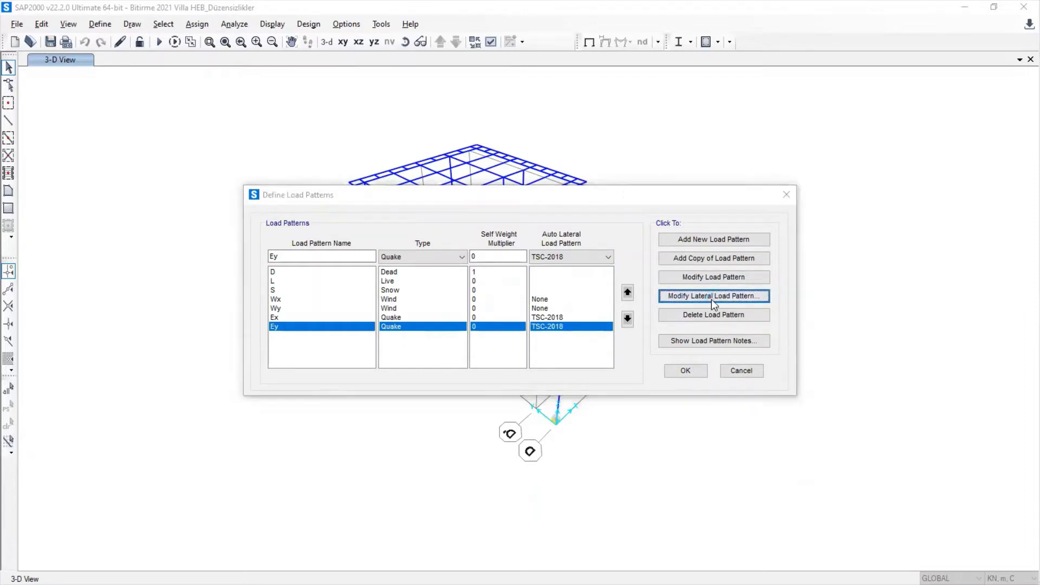
type("0,438")
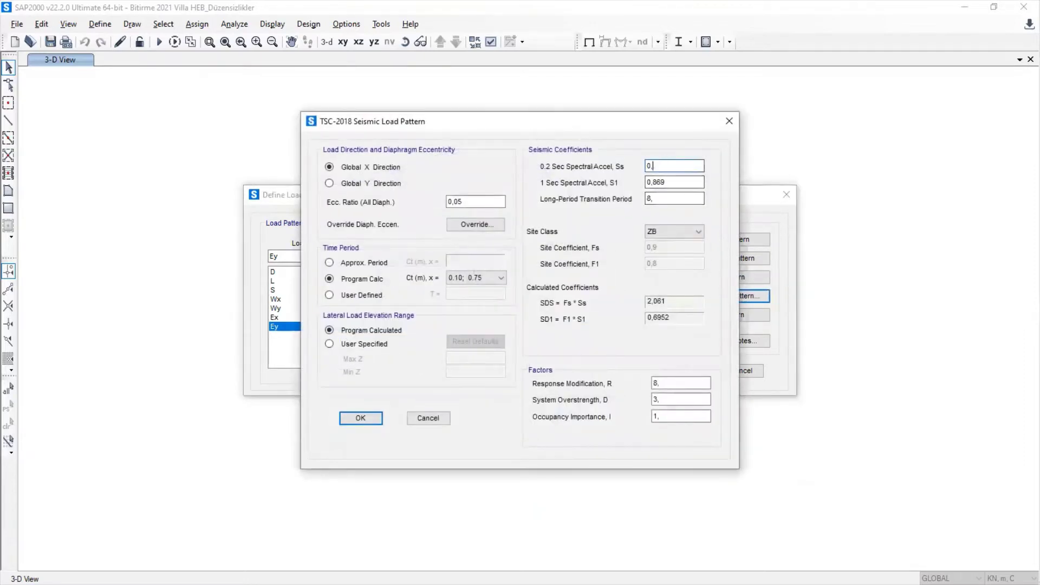
key("Tab")
type("0,111")
key("Tab")
type("6")
Apply the Ey seismic load in the Global Y direction with site class ZD, and accept the load pattern definitions
left_click(381, 184)
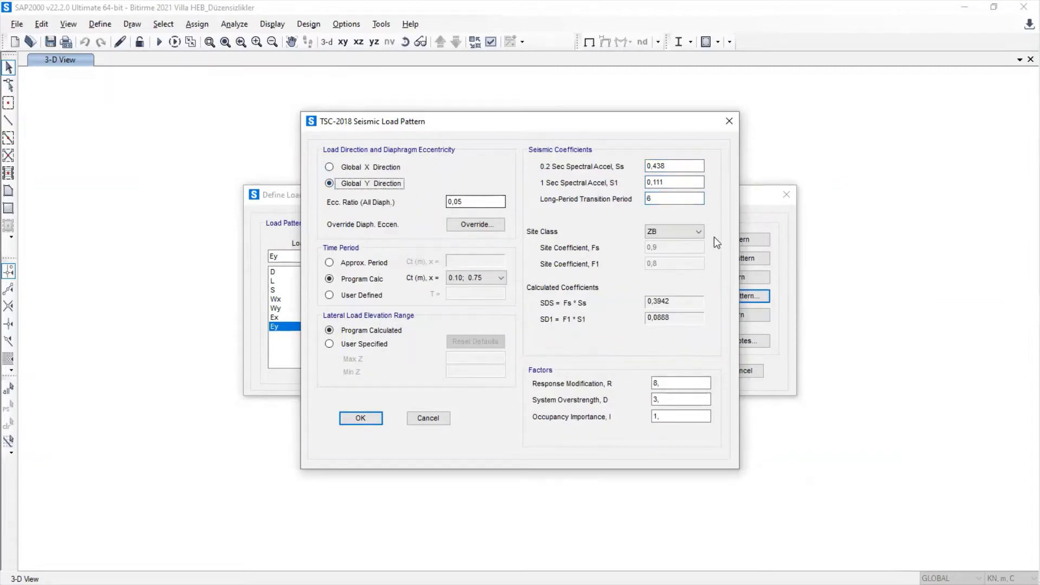
left_click(685, 231)
left_click(665, 272)
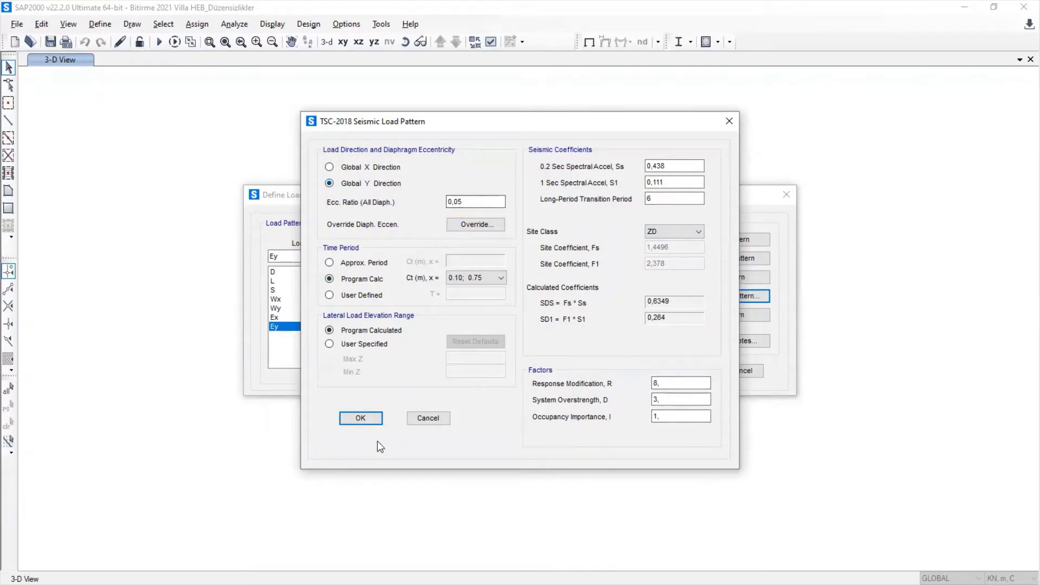
left_click(368, 420)
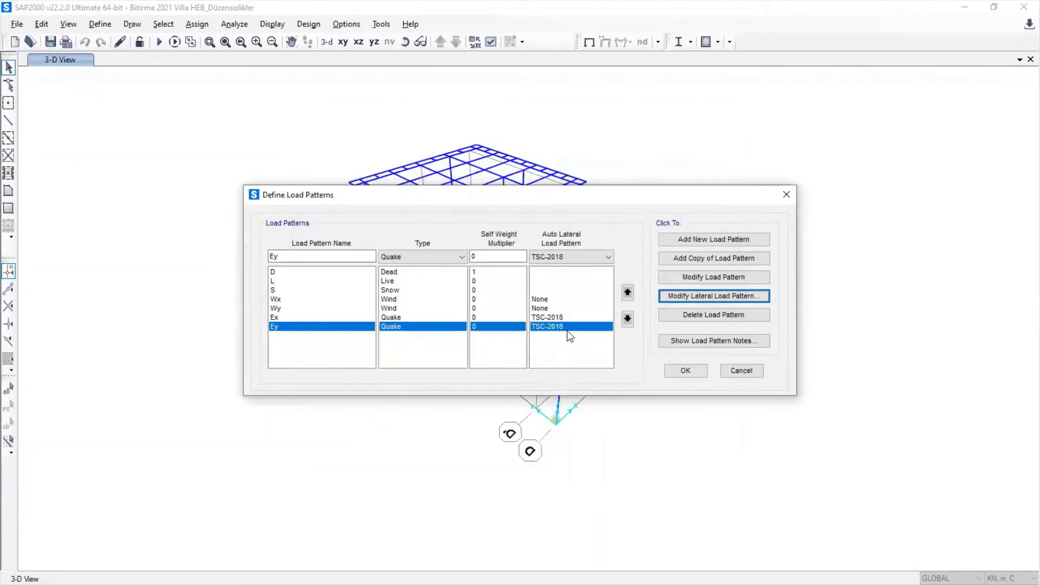
left_click(685, 371)
Open the Ex load case and change its load case type from Response Spectrum to Static
left_click(108, 24)
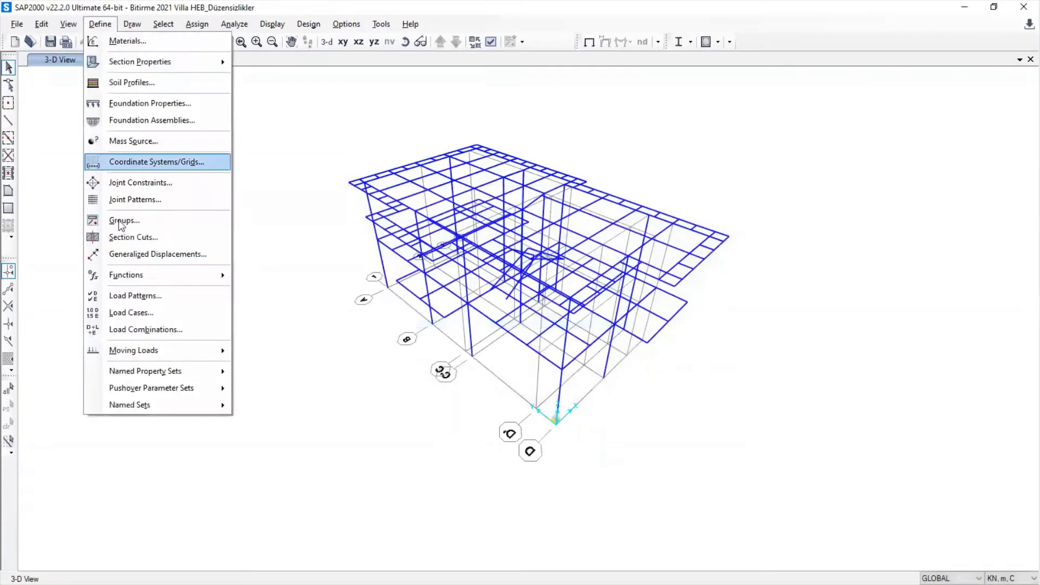
left_click(145, 312)
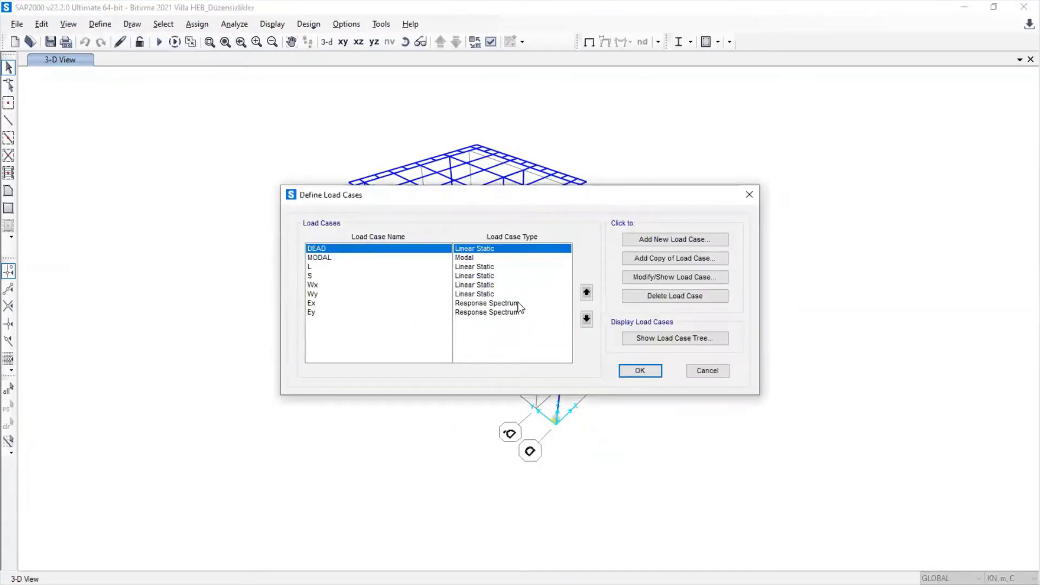
left_click(518, 304)
left_click(641, 279)
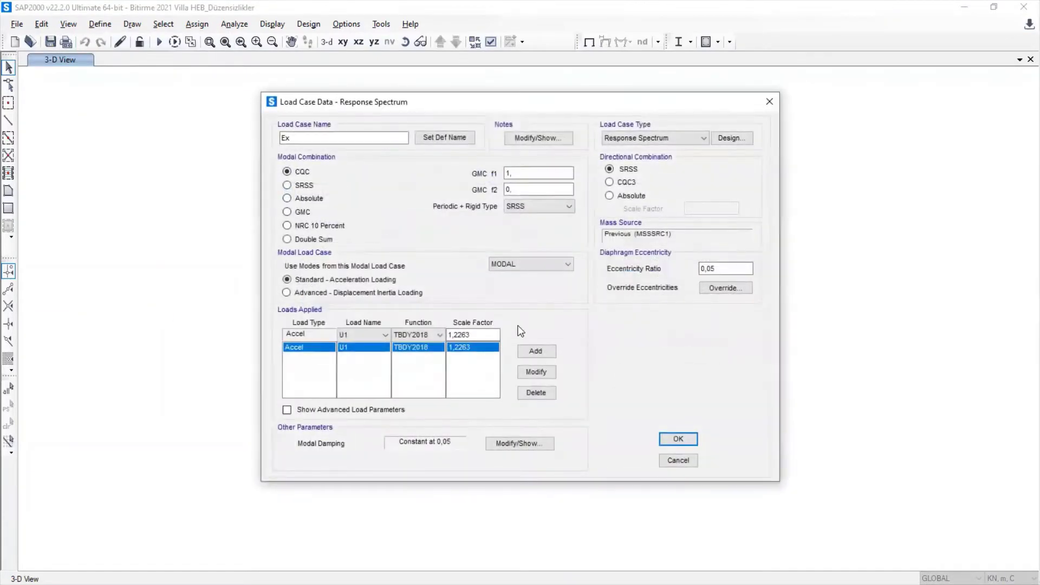
left_click(672, 138)
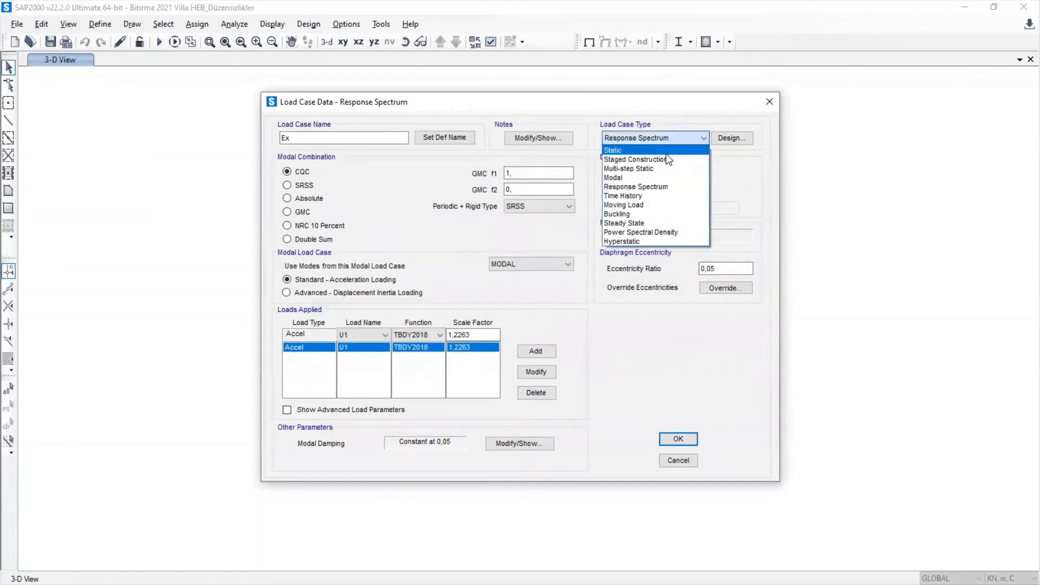
left_click(650, 150)
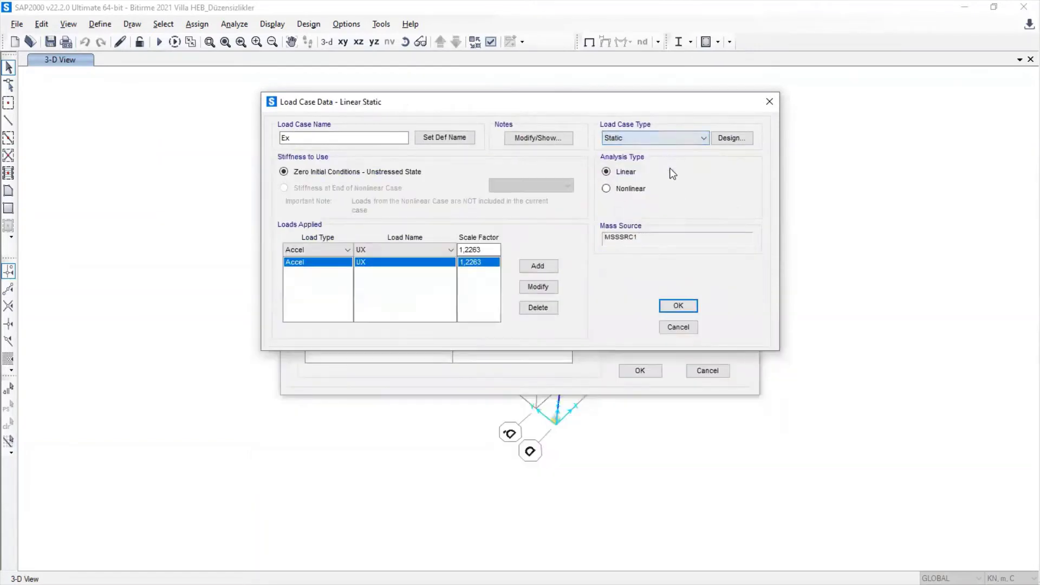
Replace the acceleration load in the Ex case with load pattern Ex at scale factor 1 and accept the case
left_click(349, 249)
left_click(304, 263)
left_click(398, 252)
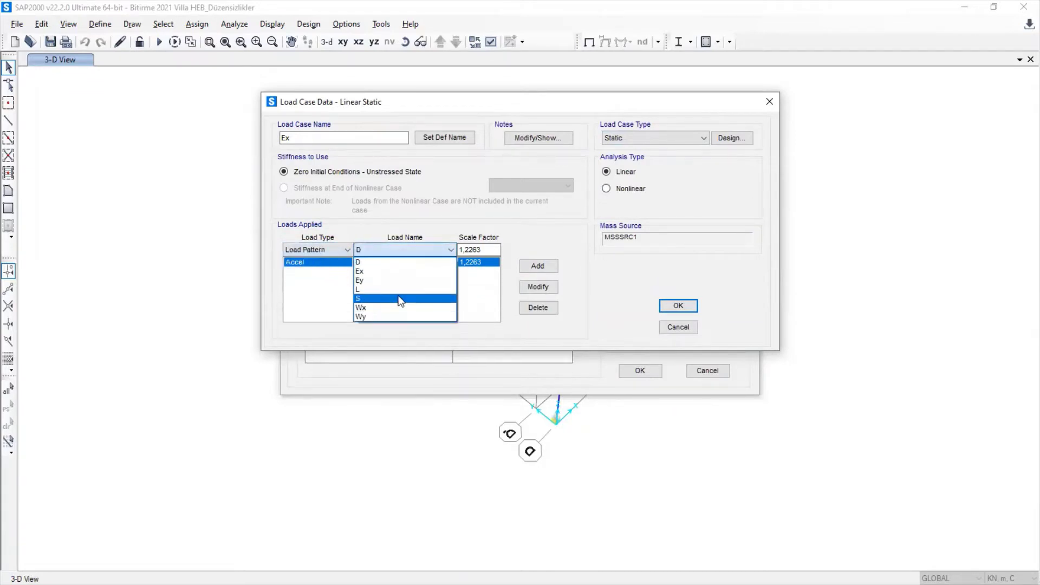
left_click(399, 271)
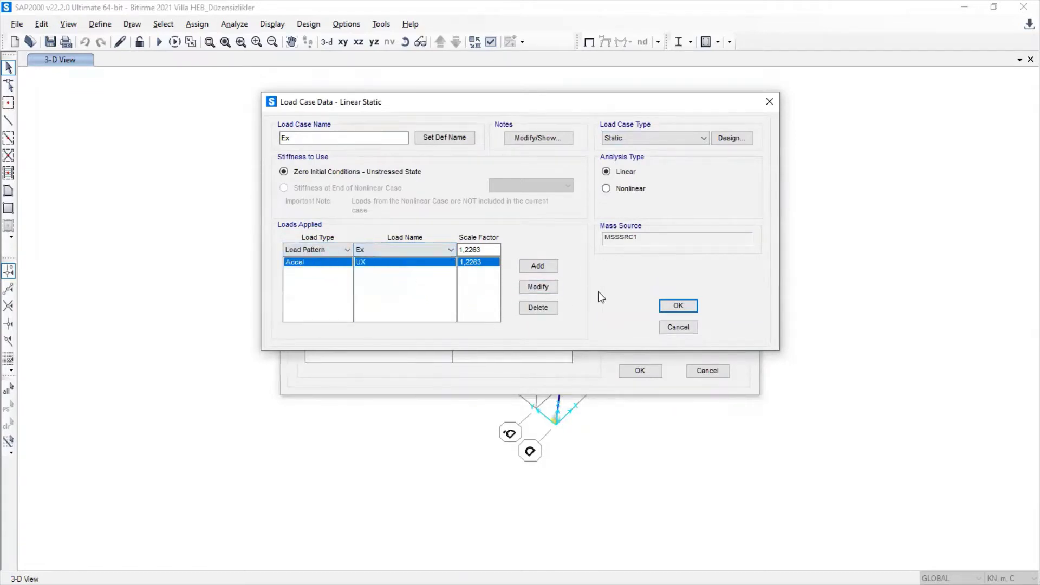
left_click(545, 281)
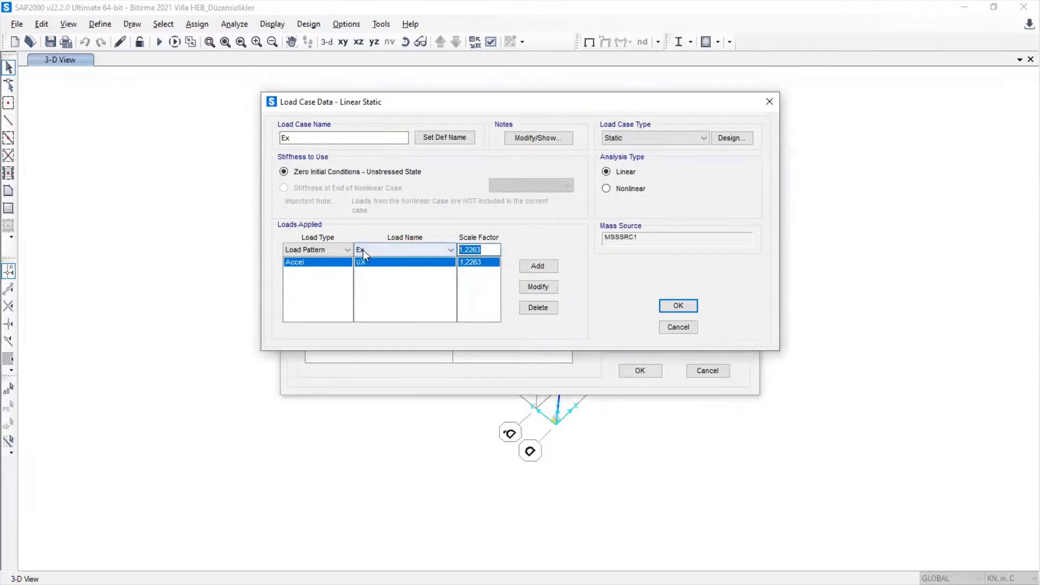
type("1")
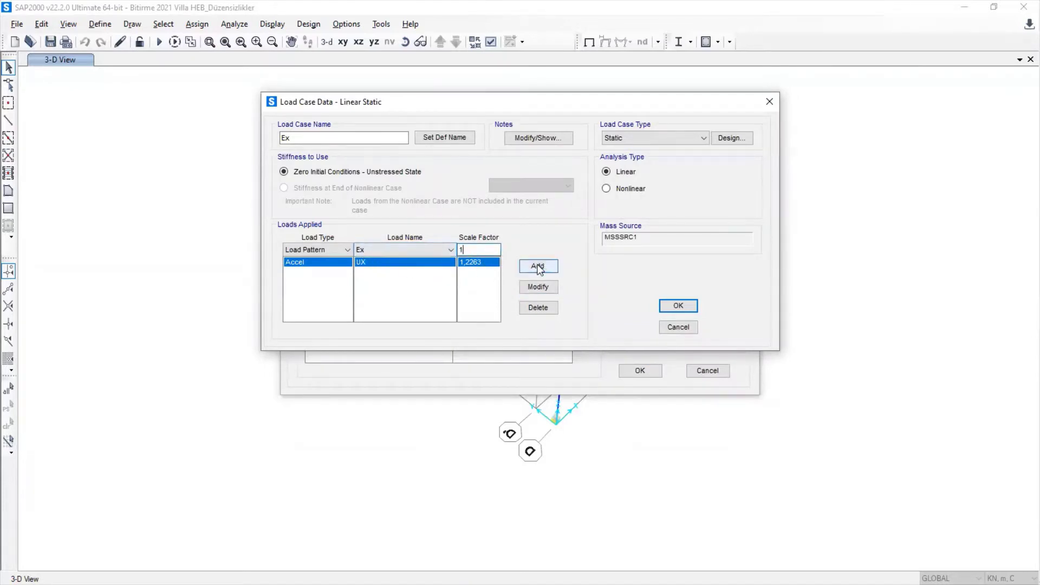
left_click(545, 289)
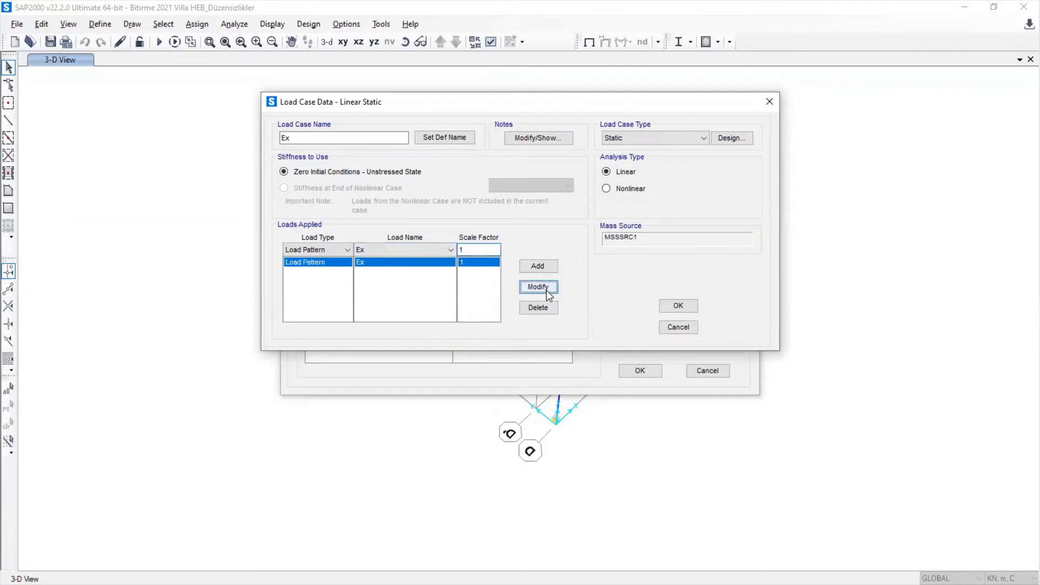
left_click(691, 306)
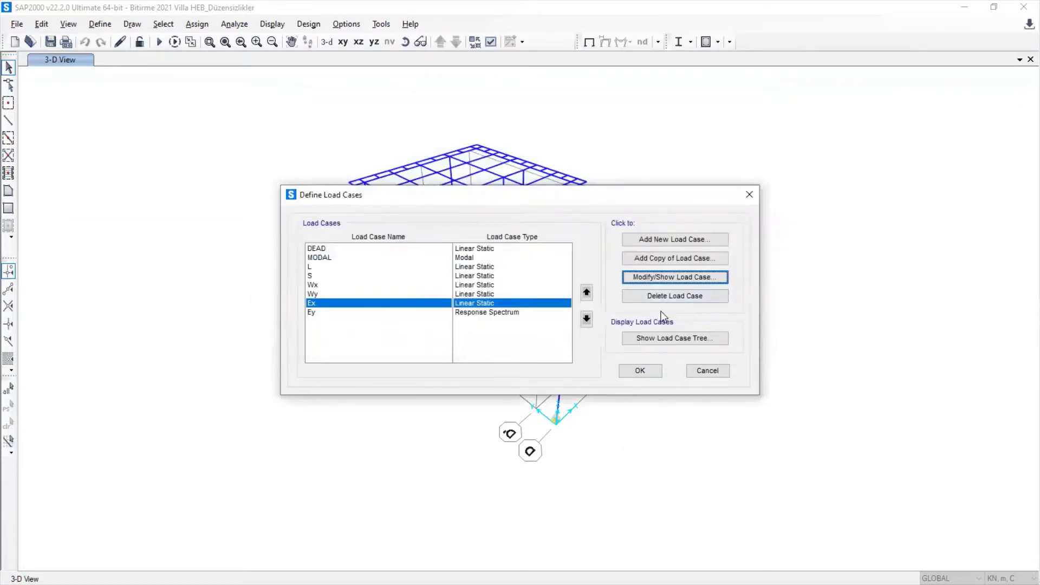
Open the Ey load case and change its load case type from Response Spectrum to Static
left_click(508, 313)
left_click(695, 280)
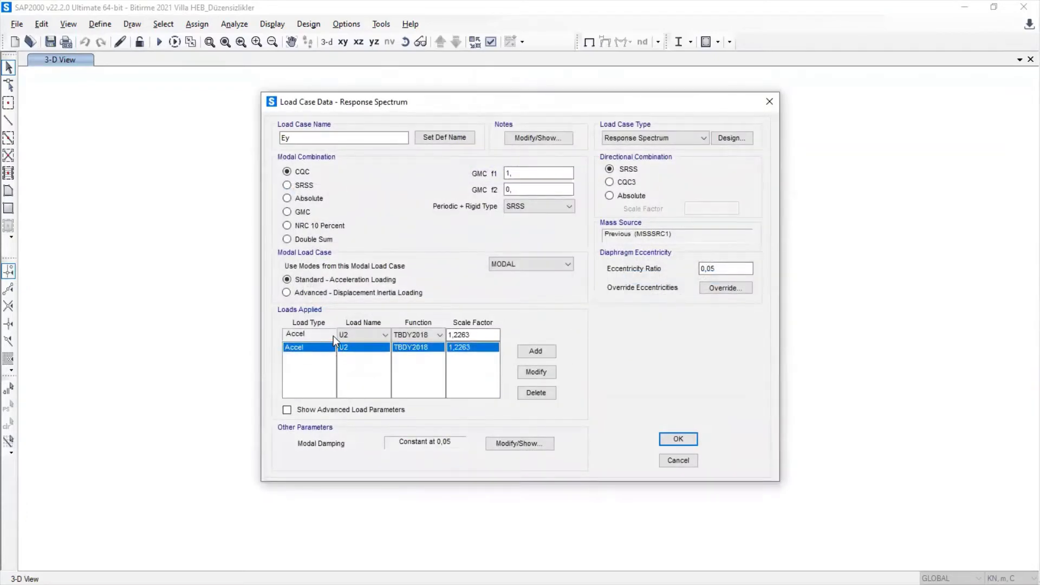
left_click(359, 337)
left_click(347, 356)
left_click(677, 137)
left_click(669, 150)
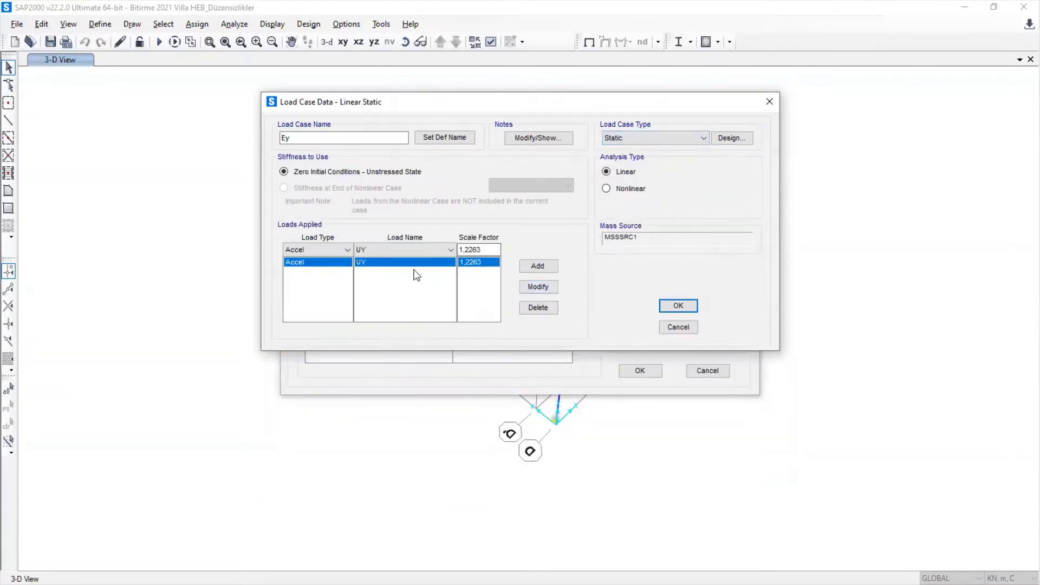
Replace the acceleration load in the Ey case with load pattern Ey at scale factor 1, and accept the load case definitions
left_click(383, 251)
left_click(390, 270)
left_click(328, 254)
left_click(320, 262)
left_click(397, 251)
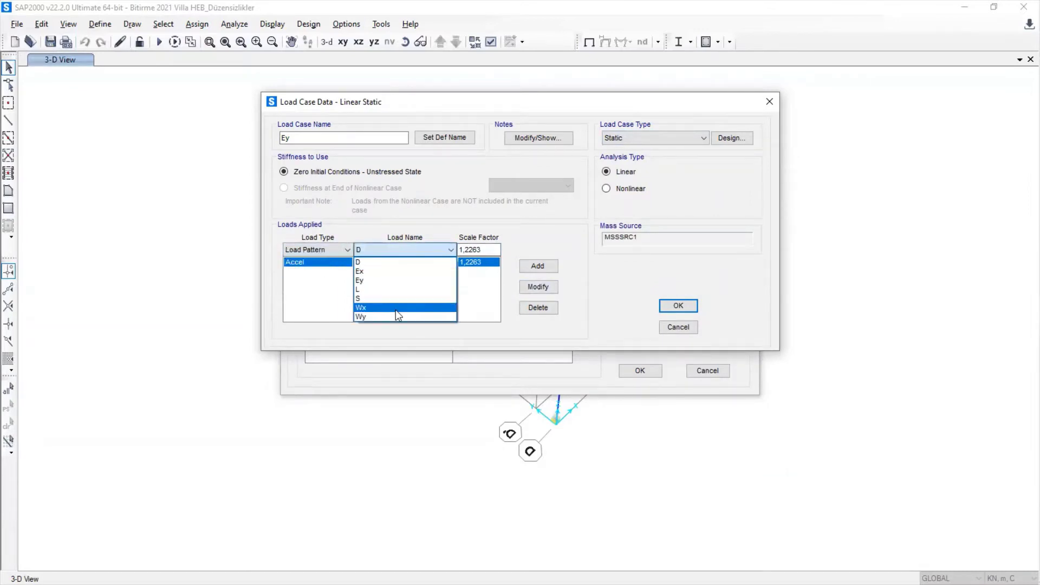
left_click(399, 280)
key("BackSpace")
key("BackSpace")
key("BackSpace")
key("BackSpace")
key("BackSpace")
left_click(545, 287)
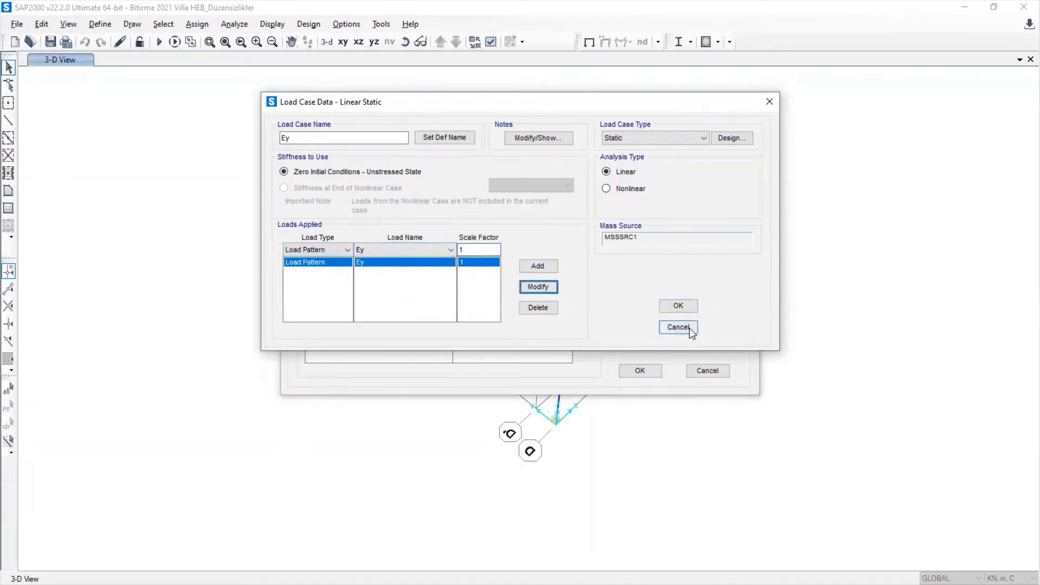
left_click(678, 306)
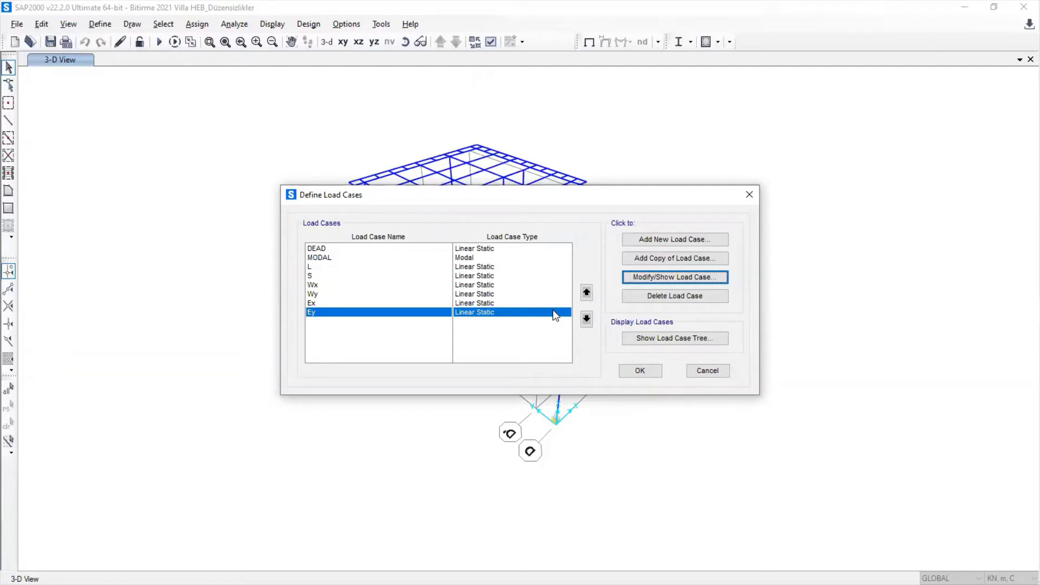
left_click(638, 371)
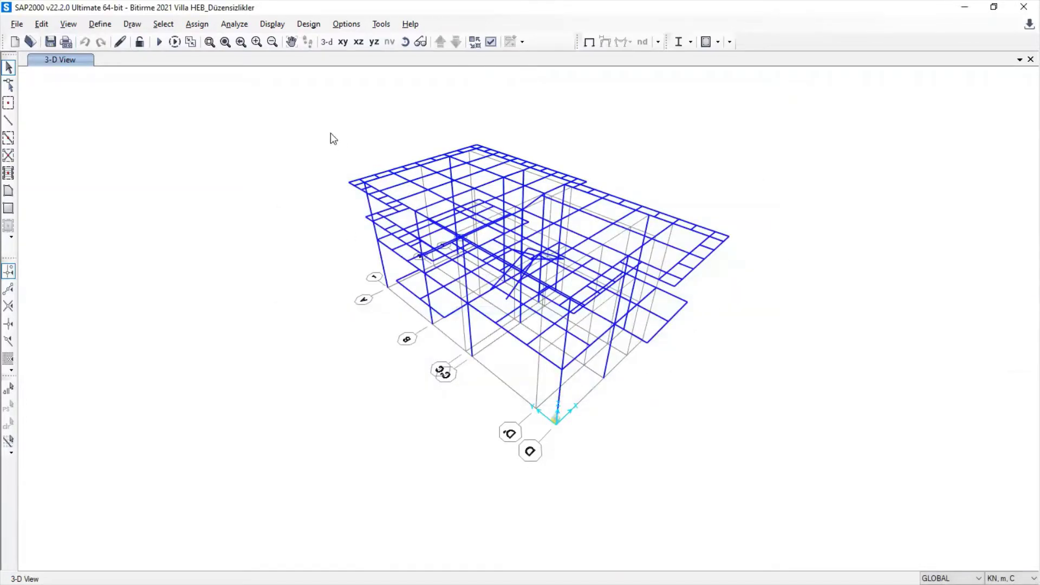
Discard the unsaved changes by reopening the model Bitirme 2021 Villa HEB_Düzensizlikler from the Bitirme 2021-Bahar folder on the Desktop
left_click(30, 41)
left_click(530, 348)
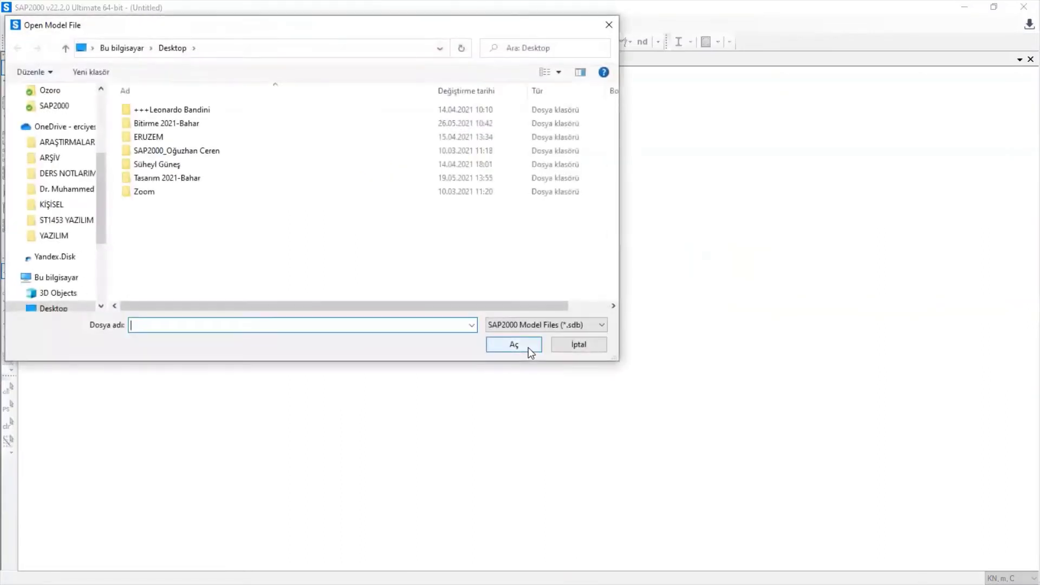
double_click(195, 123)
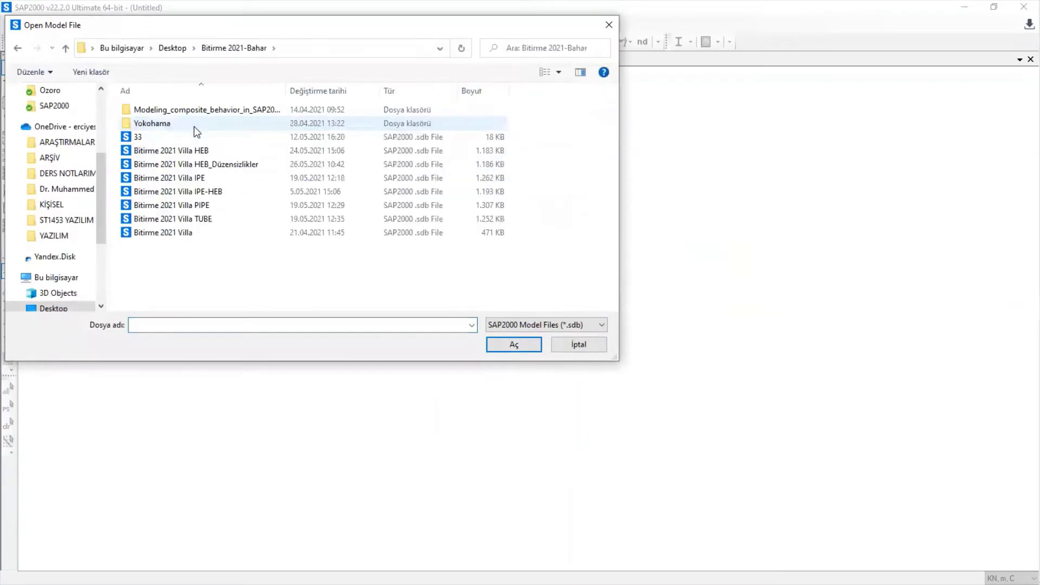
double_click(217, 166)
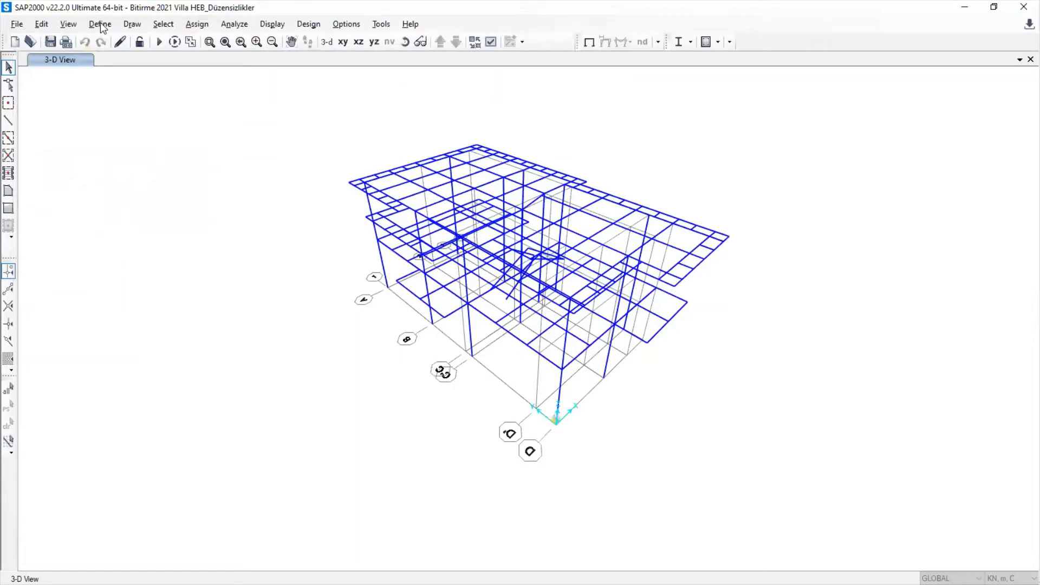
Review the Ex load case's response spectrum settings, including its applied load and diaphragm eccentricity, and close the load case definitions
left_click(100, 25)
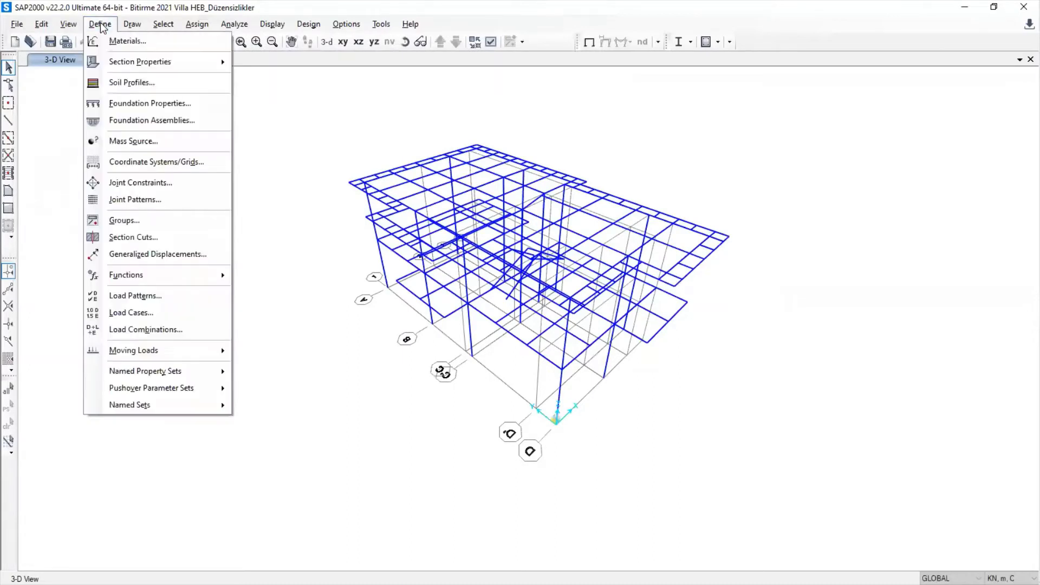
left_click(178, 312)
left_click(495, 304)
left_click(644, 278)
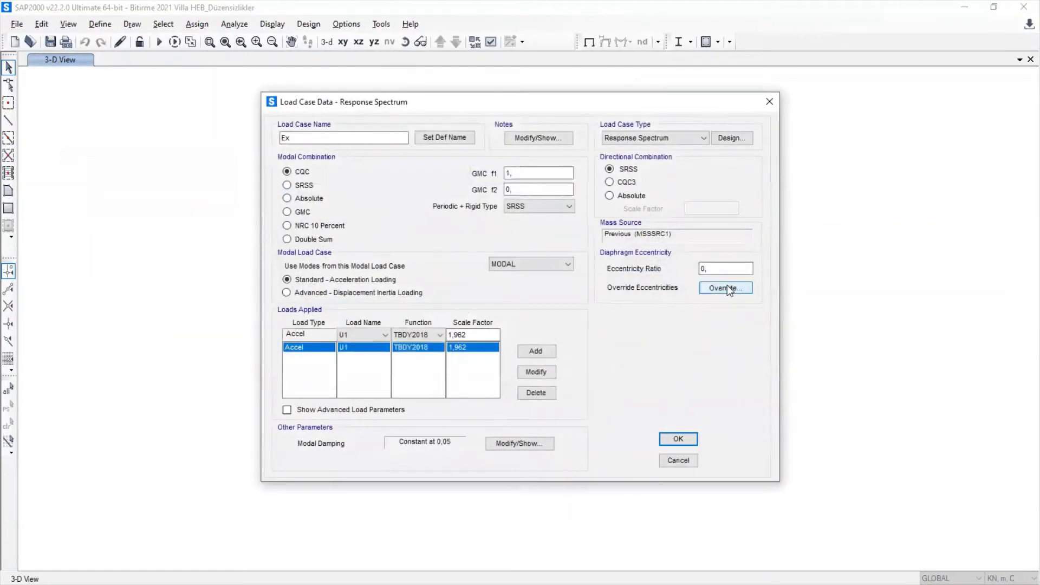
left_click(685, 460)
left_click(654, 375)
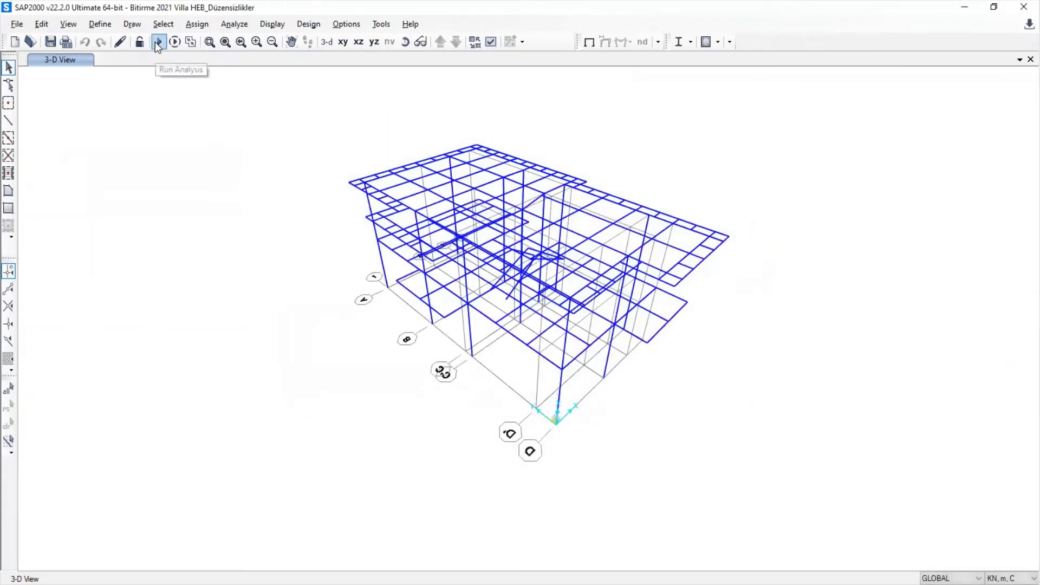
Display the model definition tables for the Response Spectrum Case Data of the load case definitions
left_click(309, 24)
mouse_move(272, 24)
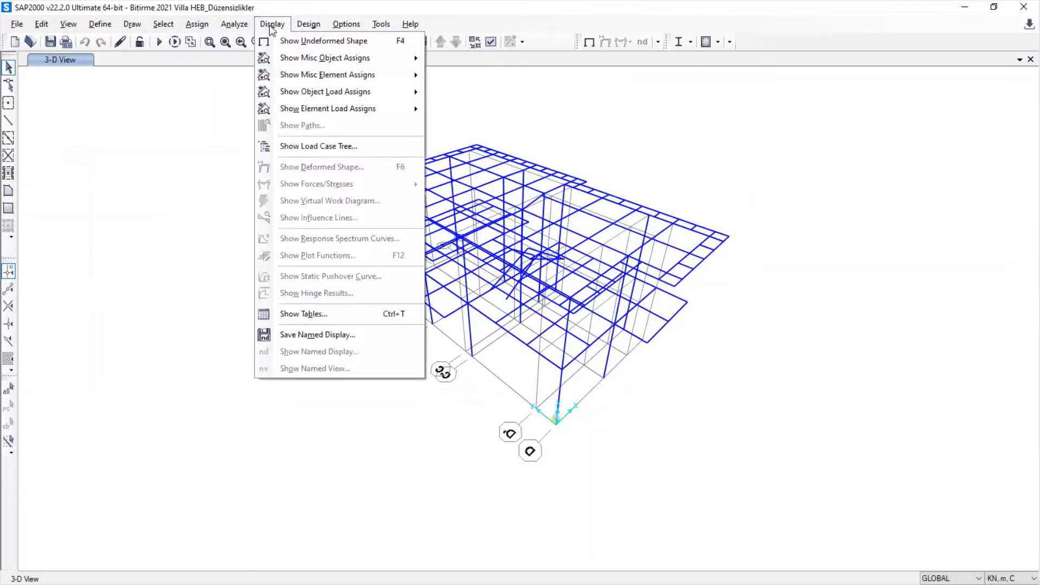
left_click(331, 307)
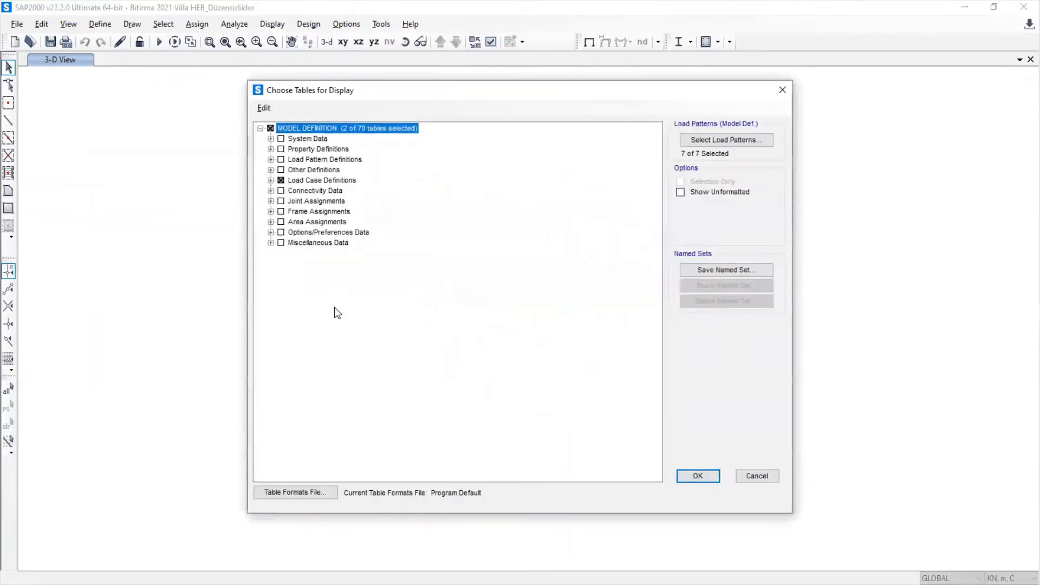
left_click(271, 181)
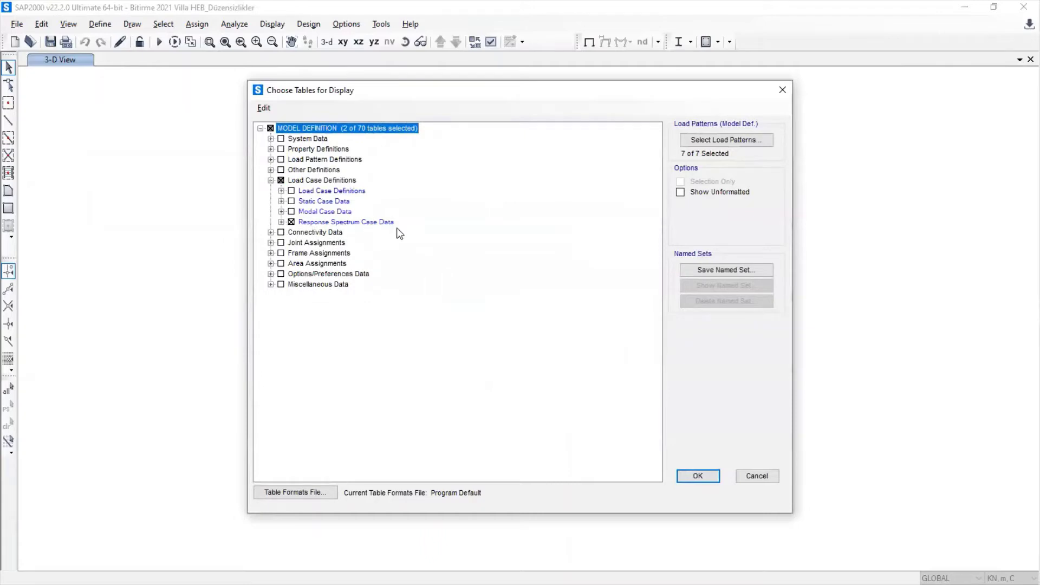
left_click(697, 477)
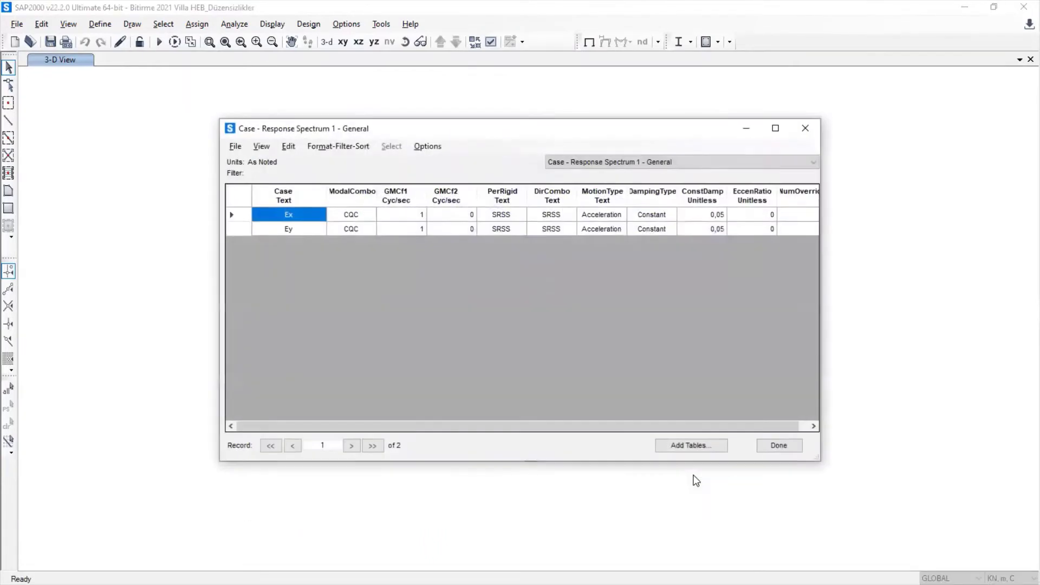
Close the response spectrum table after checking the eccentricity ratios, and set the Ex load case's diaphragm eccentricity ratio to 0,05
left_click(756, 214)
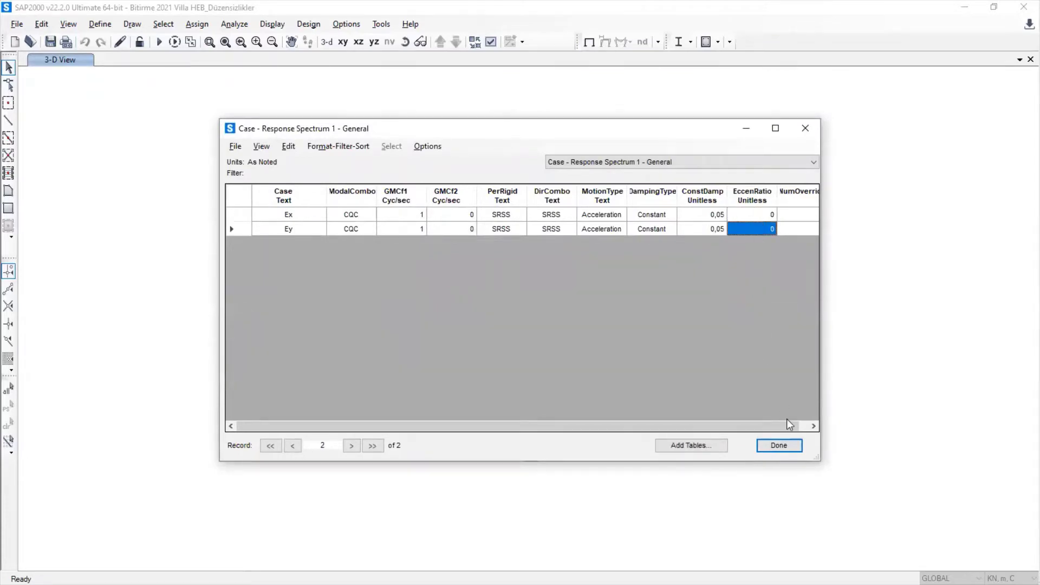
left_click(792, 444)
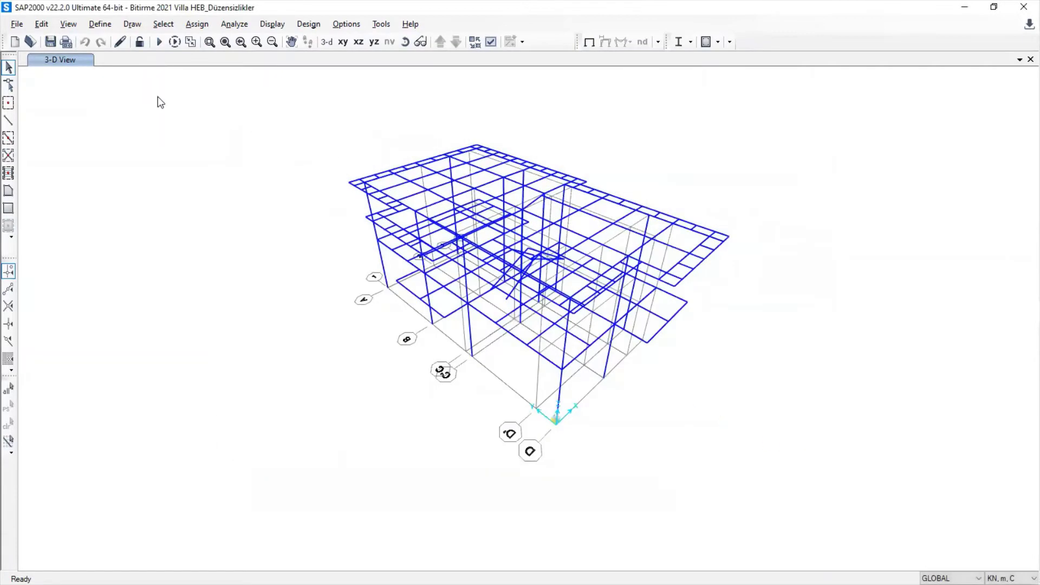
left_click(101, 23)
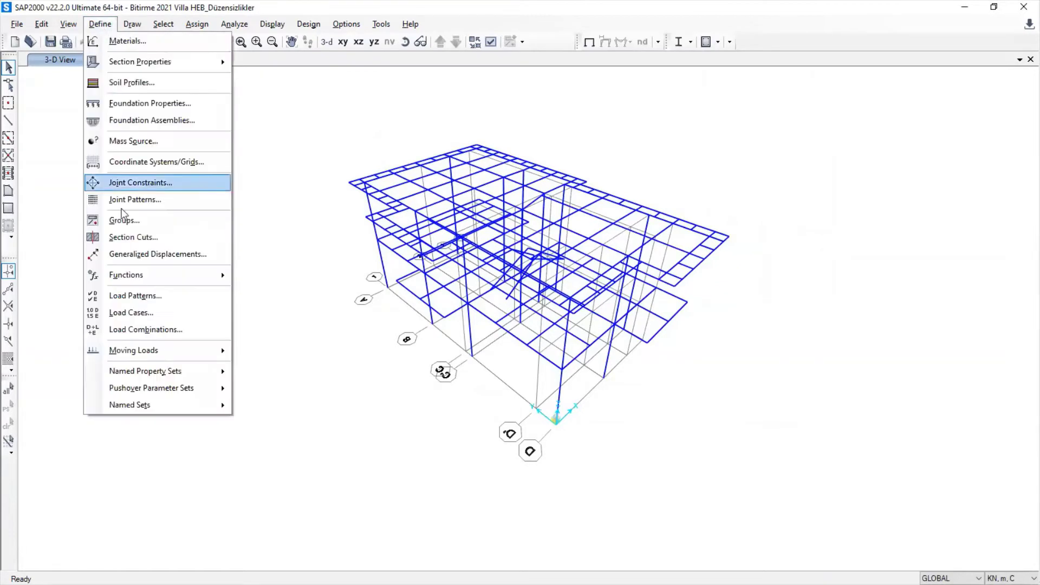
left_click(159, 313)
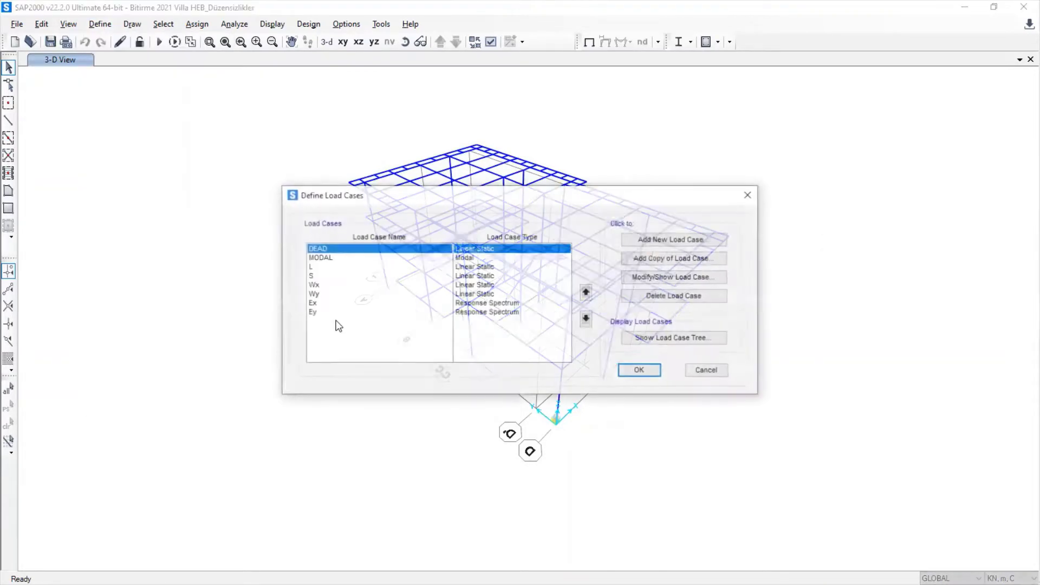
left_click(516, 312)
left_click(532, 303)
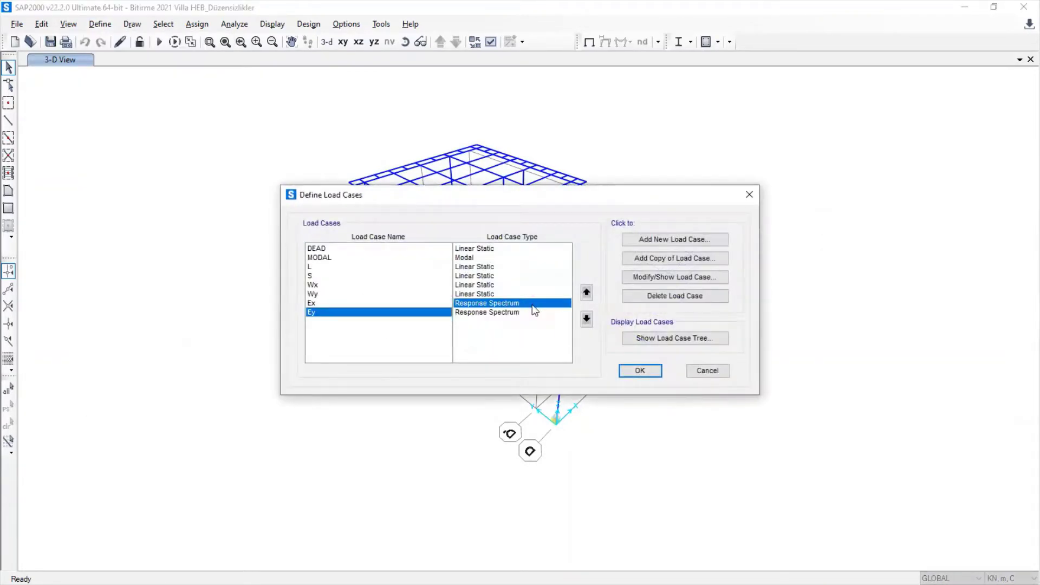
left_click(674, 277)
left_click(721, 268)
type("05")
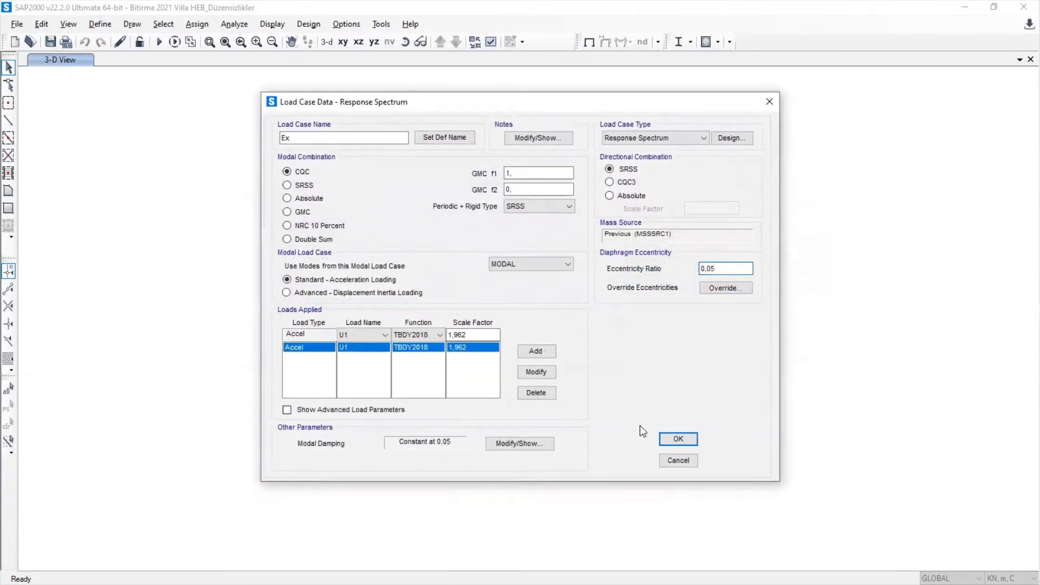
Set the scale factor of the Ex case's U1 acceleration load to 9,81/8 and accept the load case
left_click(468, 336)
double_click(469, 336)
type("9,81/8")
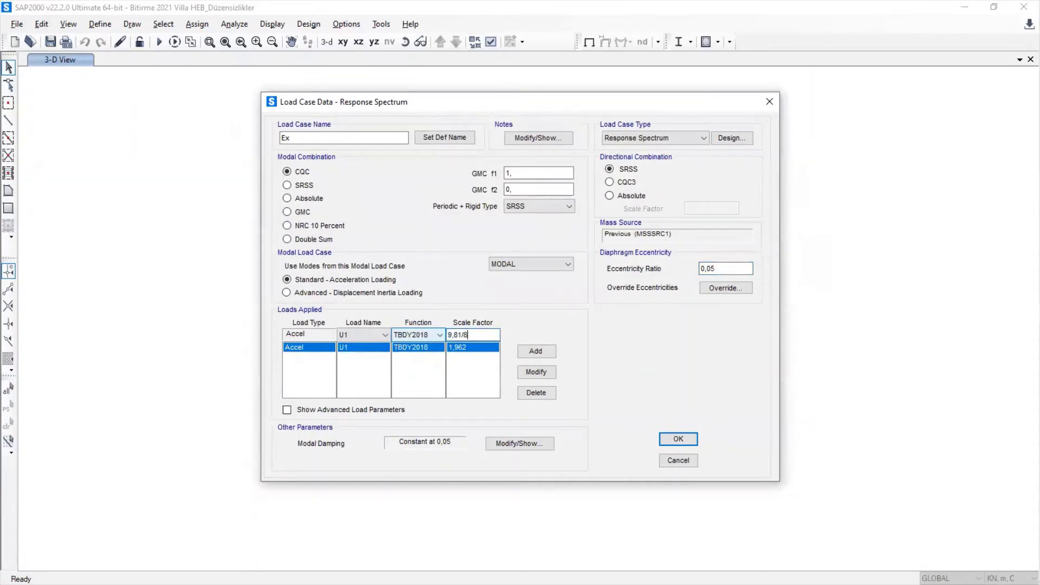
key("Return")
left_click(536, 372)
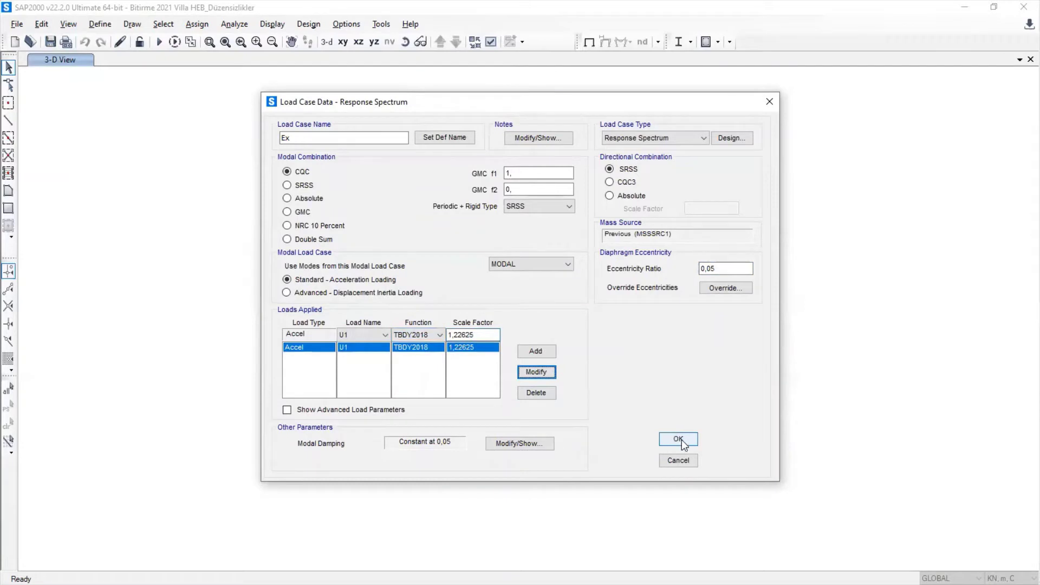
left_click(678, 440)
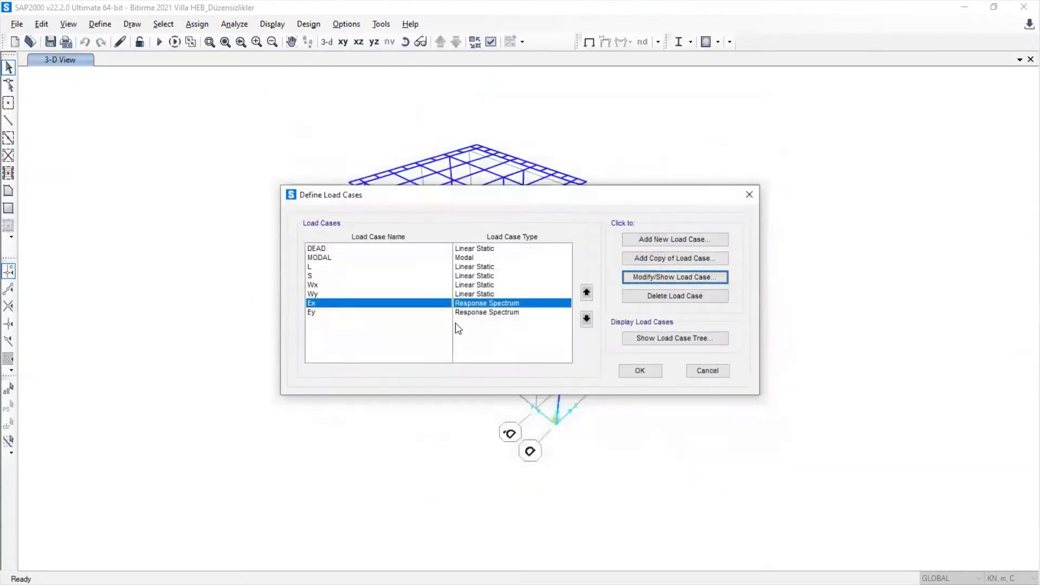
Set the scale factor of the Ey case's U2 acceleration load to 9,81/8
left_click(357, 312)
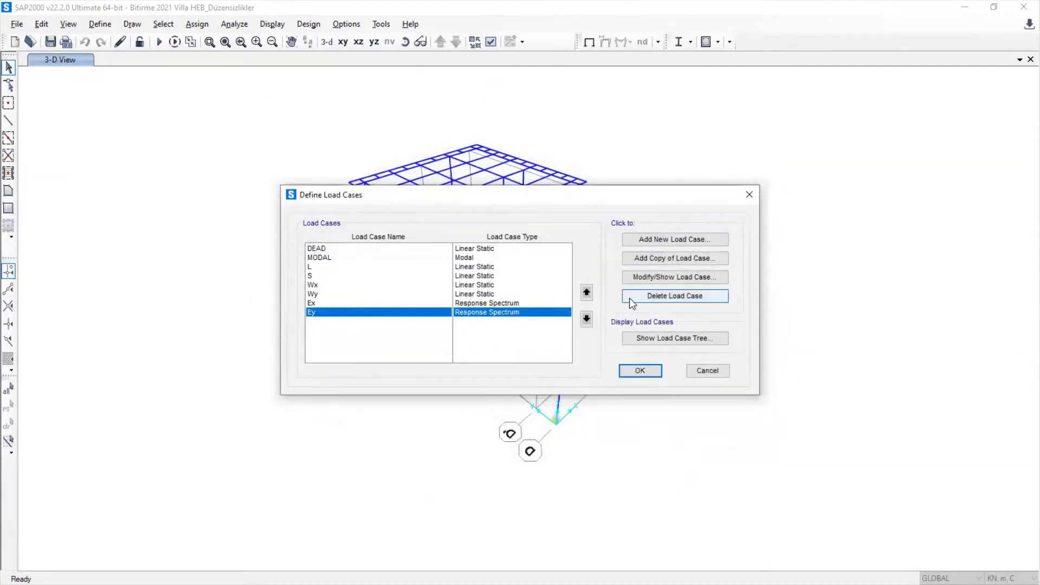
left_click(676, 278)
left_click_drag(463, 335, 396, 336)
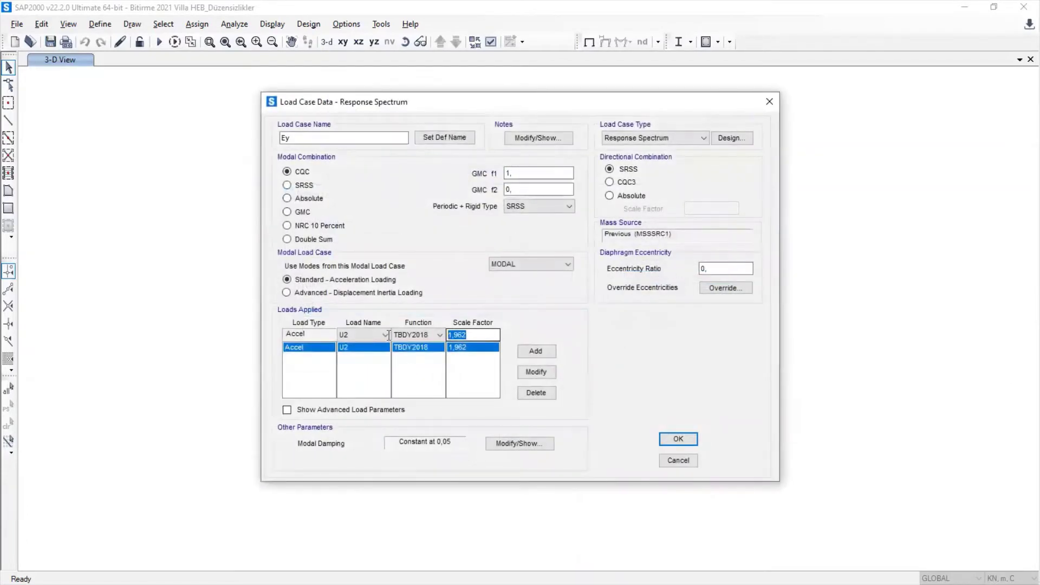
type("9,81/8")
left_click(535, 373)
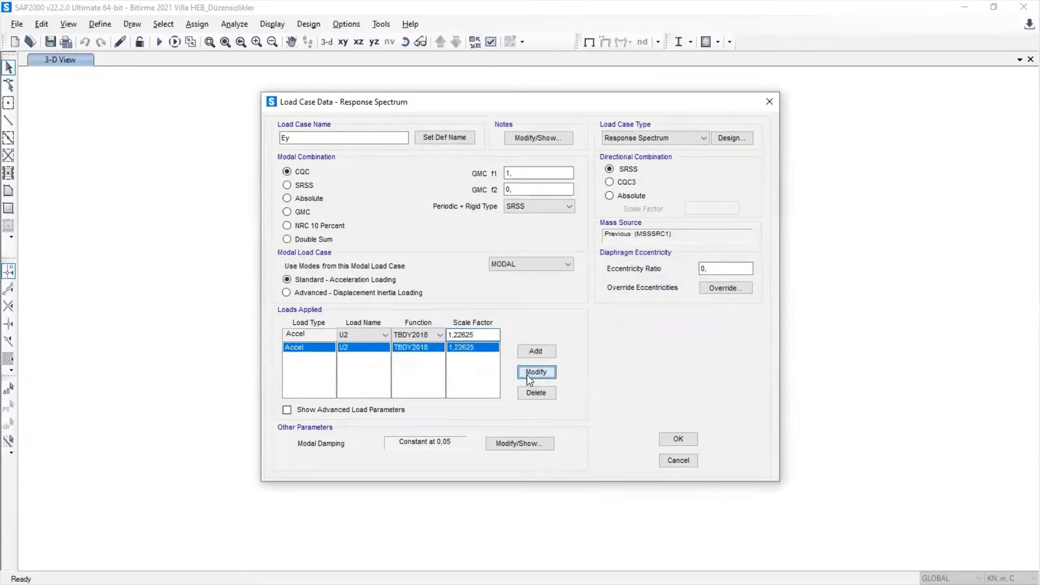
Set the Ey case's diaphragm eccentricity ratio to 0,05, accept the load case definitions and save the model
left_click(734, 268)
type("05")
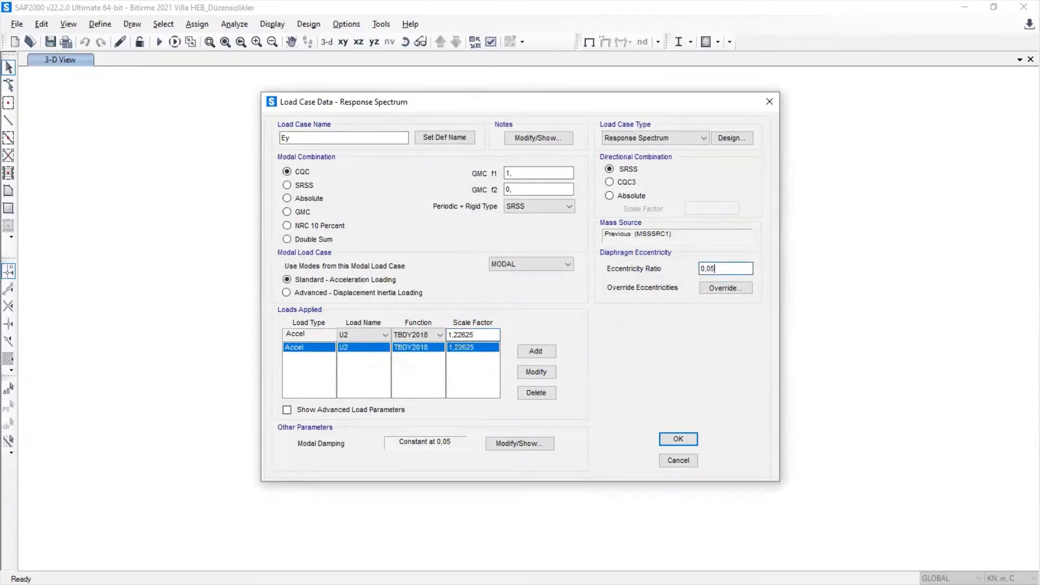
left_click(677, 439)
left_click(639, 370)
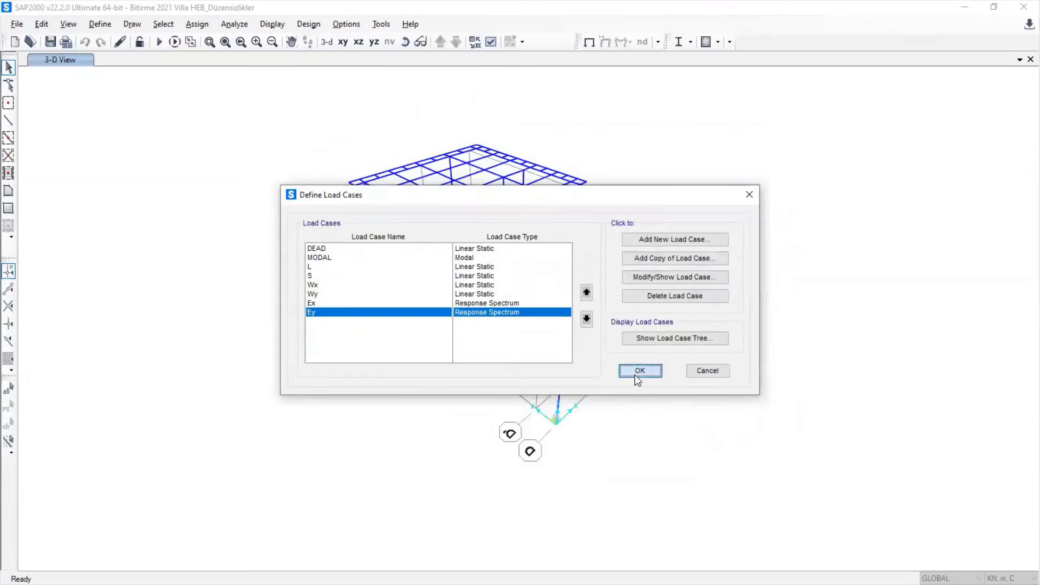
left_click(50, 43)
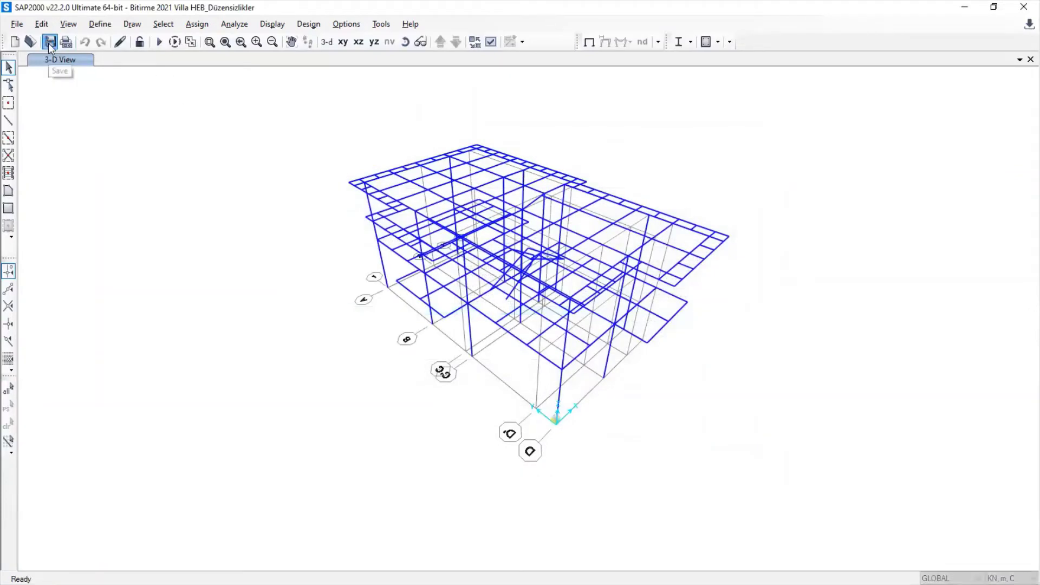
Display the response spectrum case tables again, check the eccentricity ratios of Ex and Ey, and close the table
left_click(268, 24)
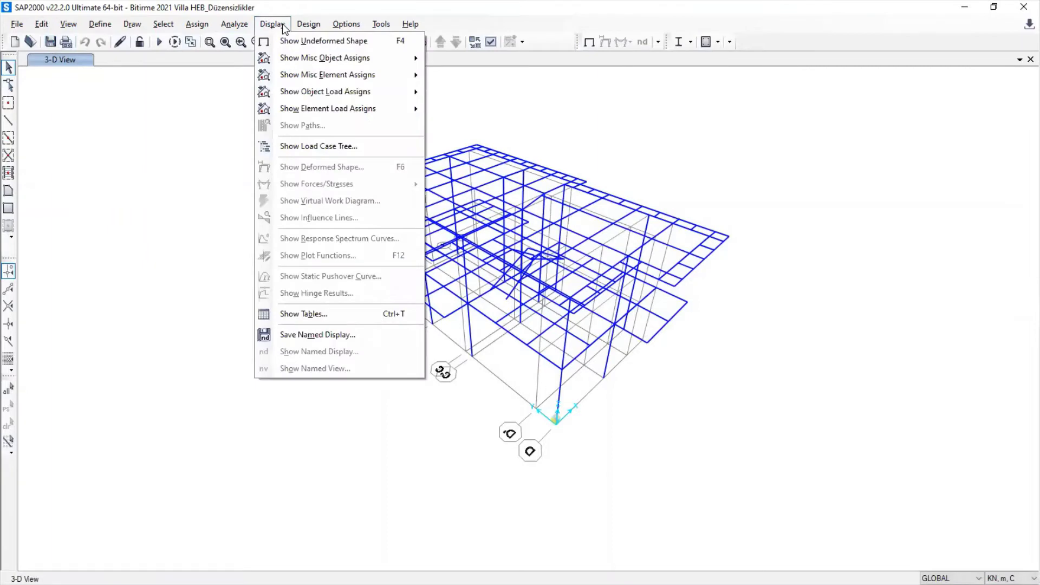
left_click(311, 314)
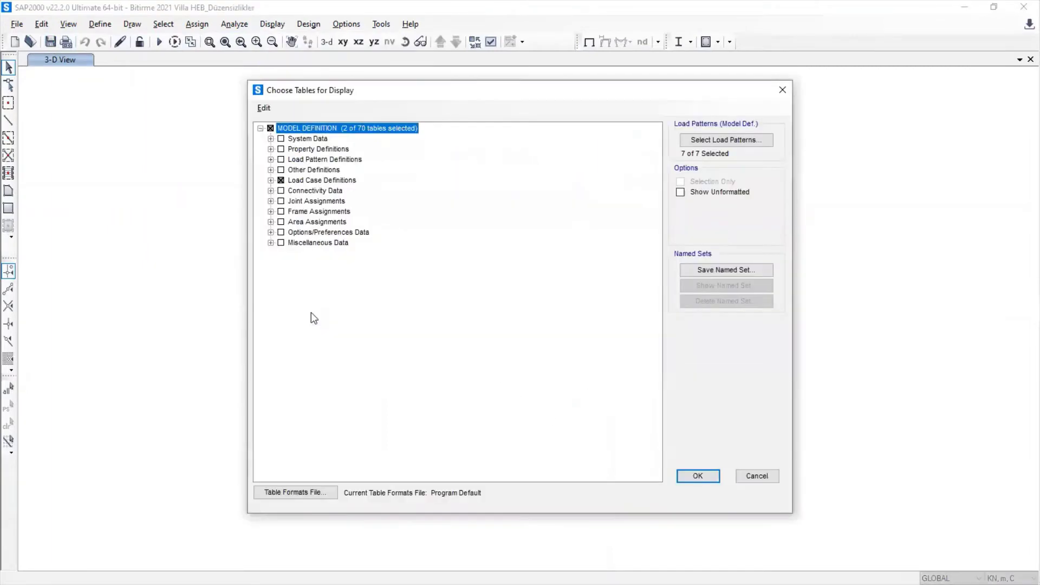
left_click(697, 477)
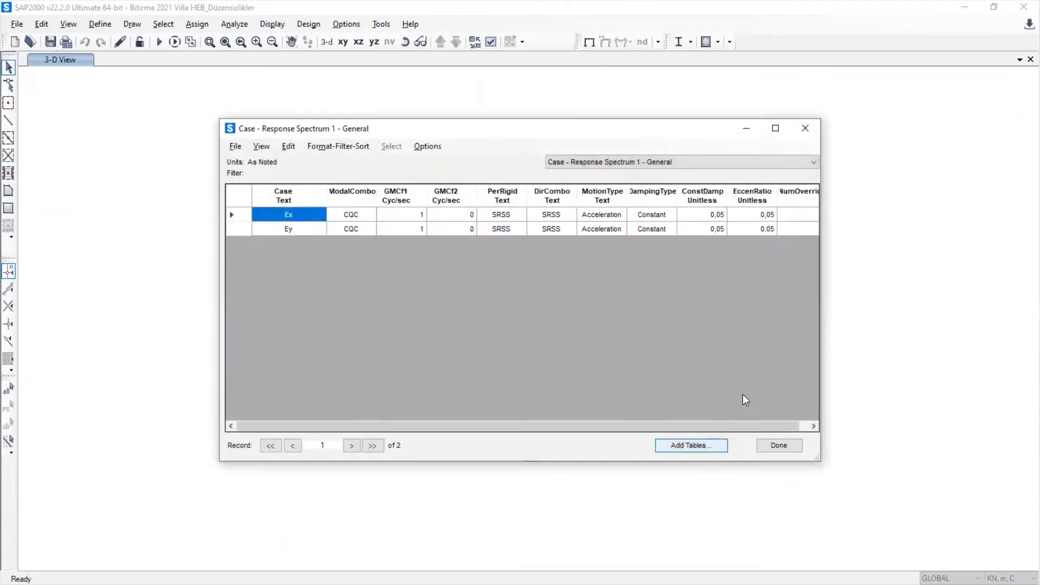
left_click(771, 218)
left_click(767, 227)
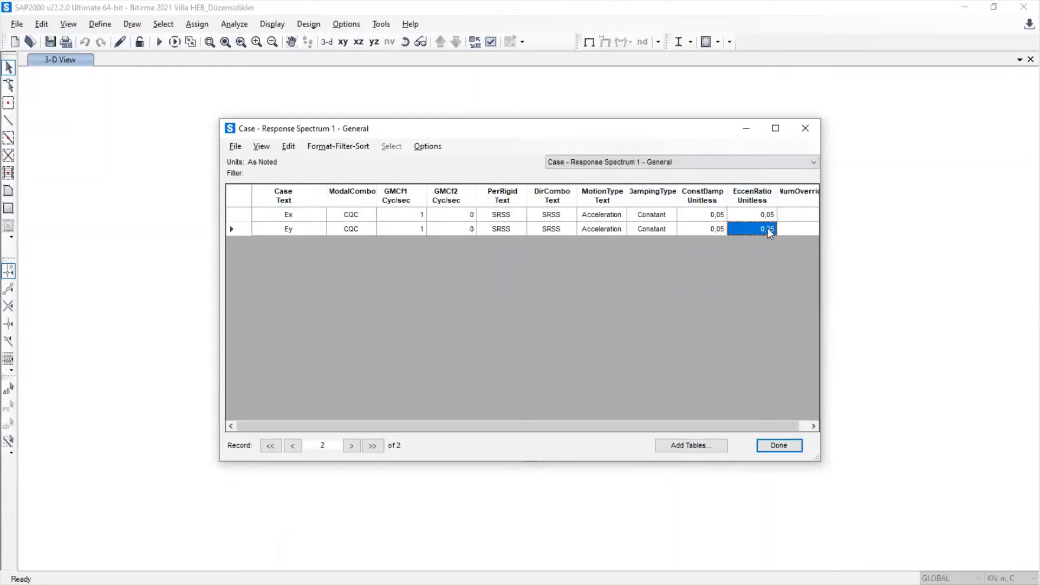
left_click(762, 212)
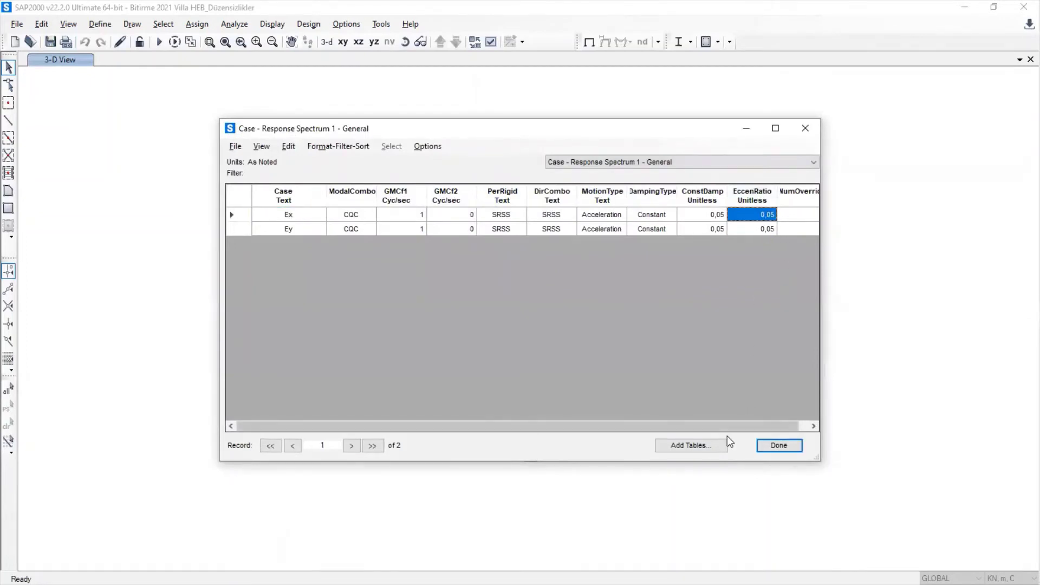
left_click_drag(729, 426, 693, 436)
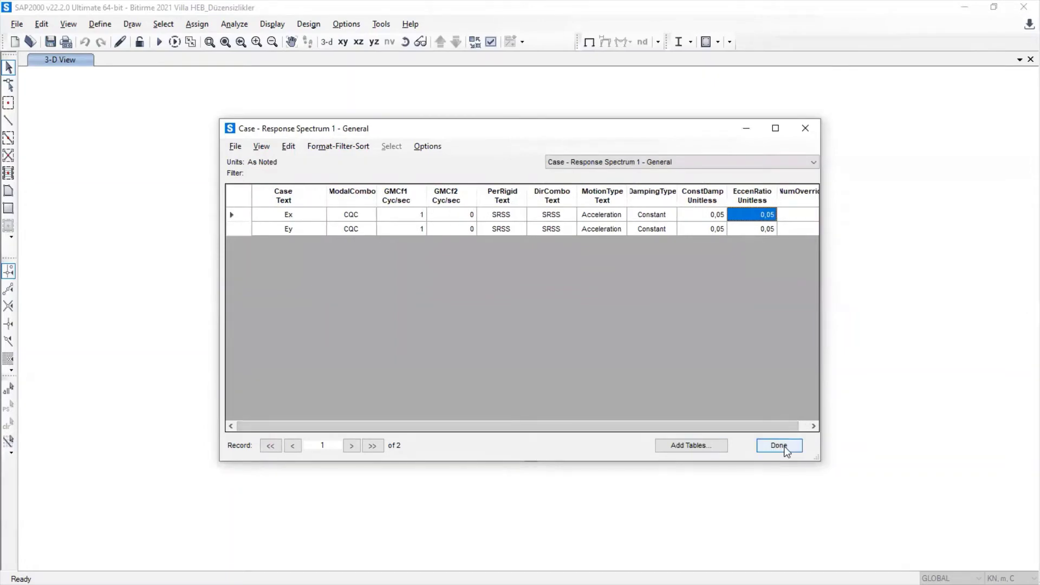
left_click(780, 446)
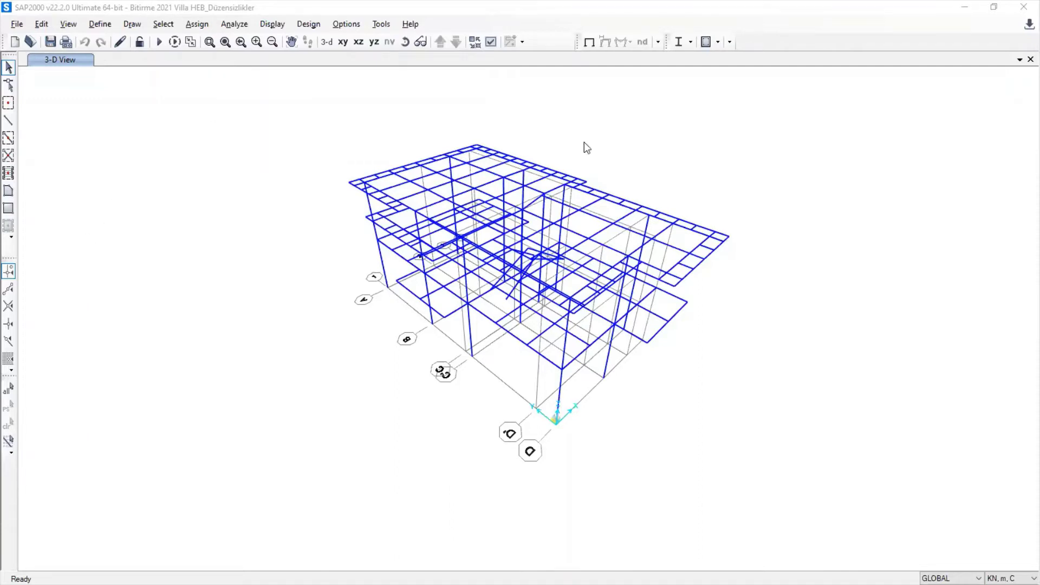
Switch to TBDY-2018.pdf in Acrobat Reader and go from Table 3.6 to the torsional irregularity diagram in Şekil 3.1
mouse_move(1020, 279)
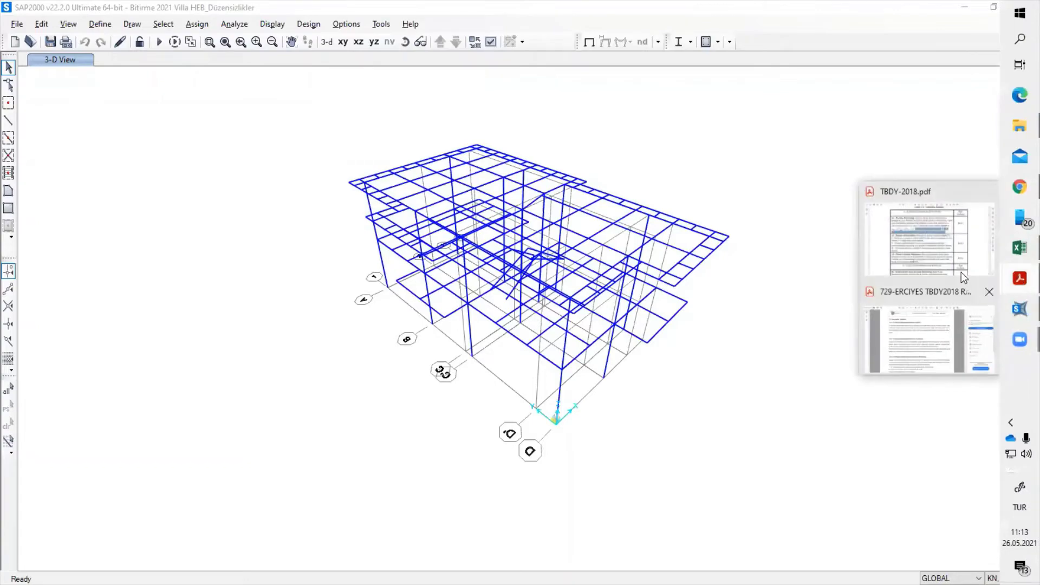
left_click(953, 255)
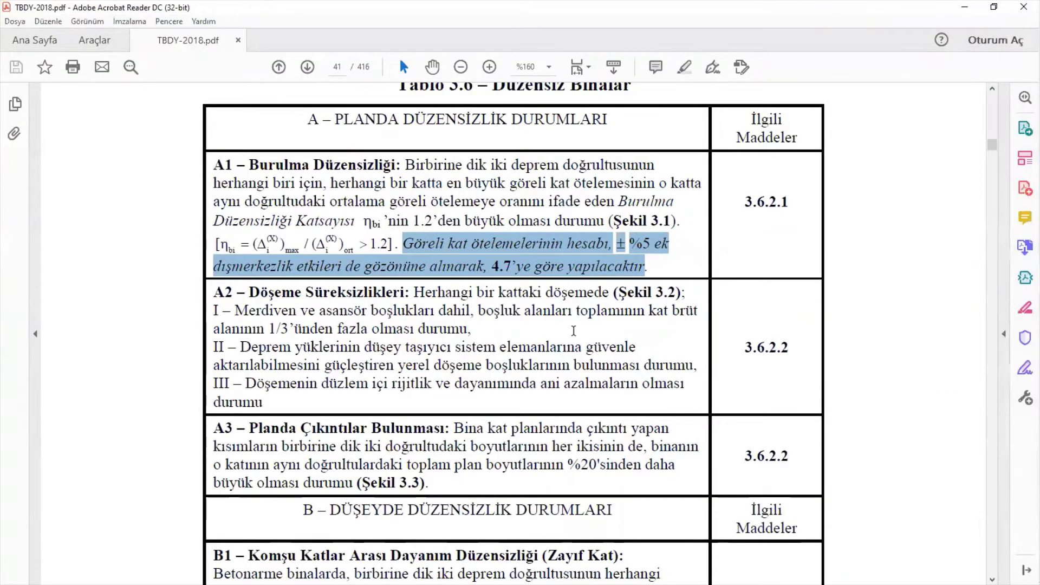
scroll(573, 331, "down", 2, "ctrl")
scroll(555, 358, "down", 3)
scroll(555, 358, "down", 10)
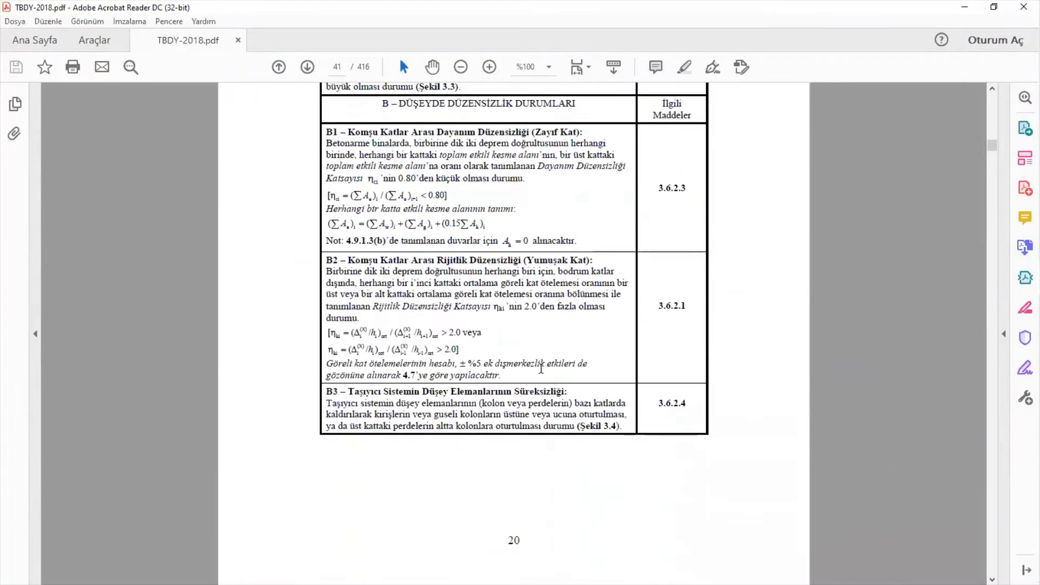
scroll(553, 319, "up", 1)
scroll(531, 204, "up", 2, "ctrl")
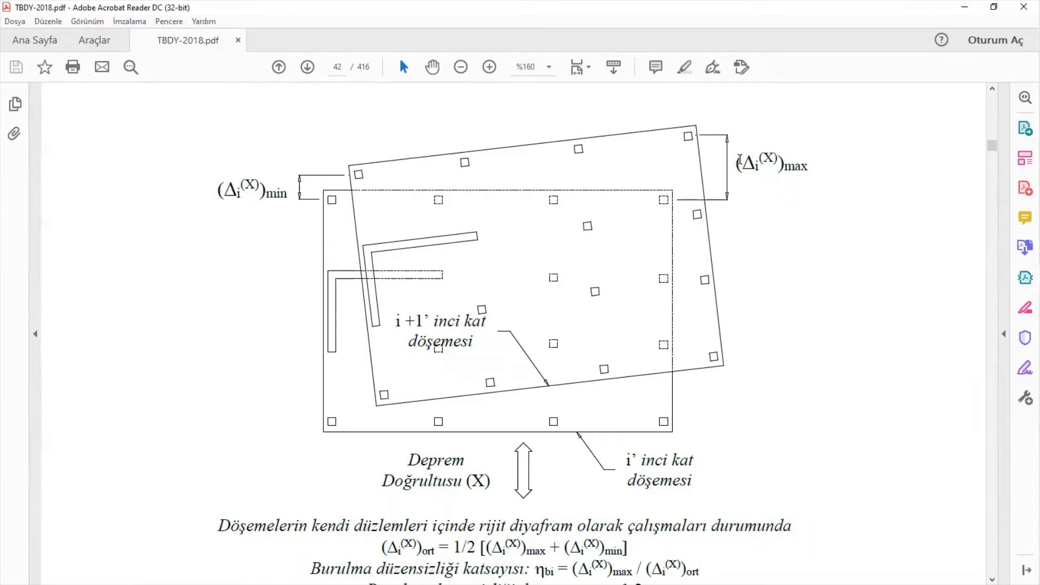
scroll(685, 492, "down", 1)
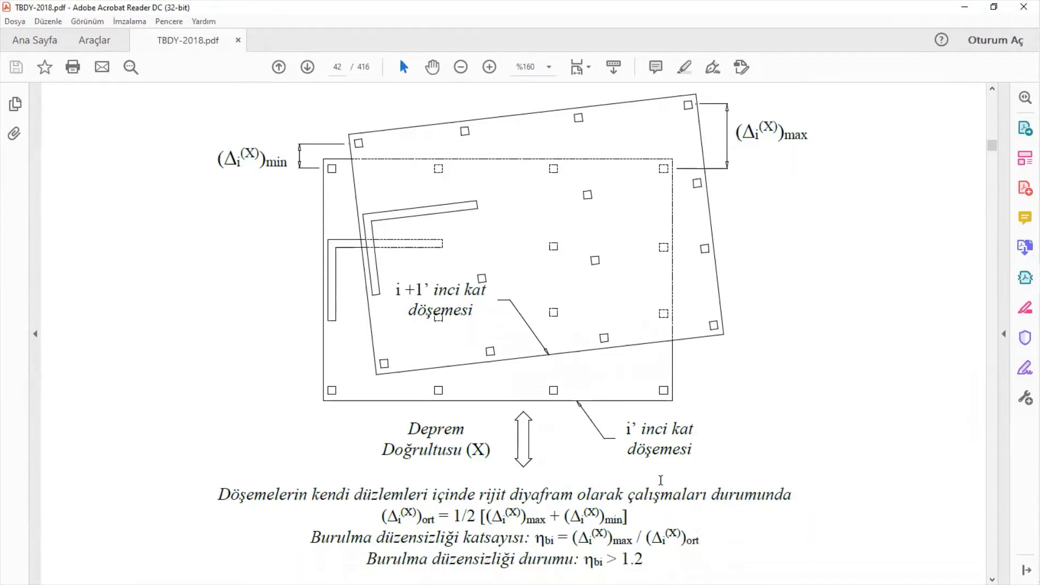
Examine the average storey drift formula, the torsional irregularity coefficient and its limit condition below the Şekil 3.1 diagram
mouse_move(632, 509)
left_mouse_down()
mouse_move(437, 511)
mouse_move(635, 519)
left_mouse_up()
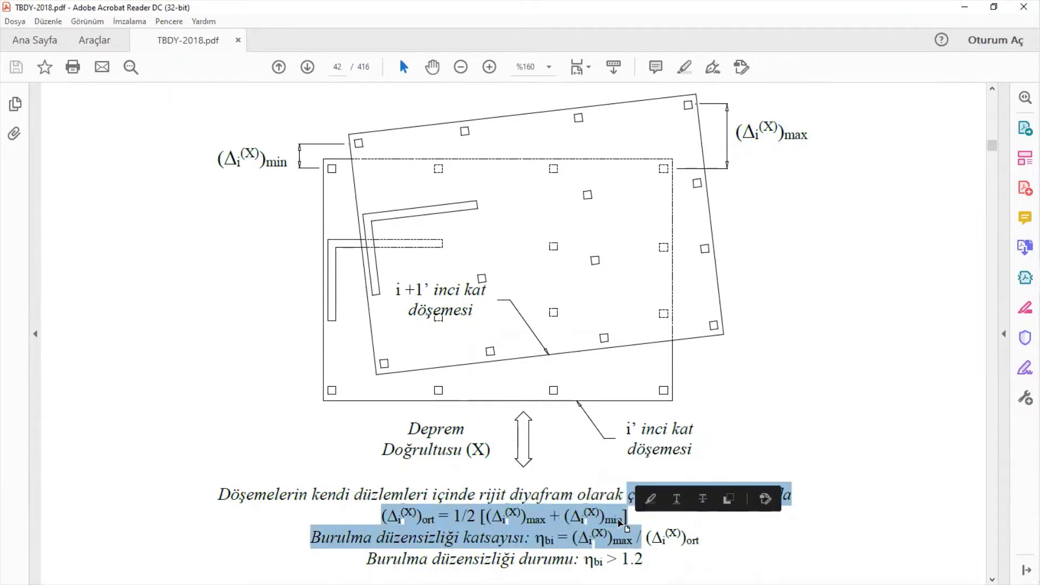
left_click(618, 521)
left_click_drag(529, 520, 620, 520)
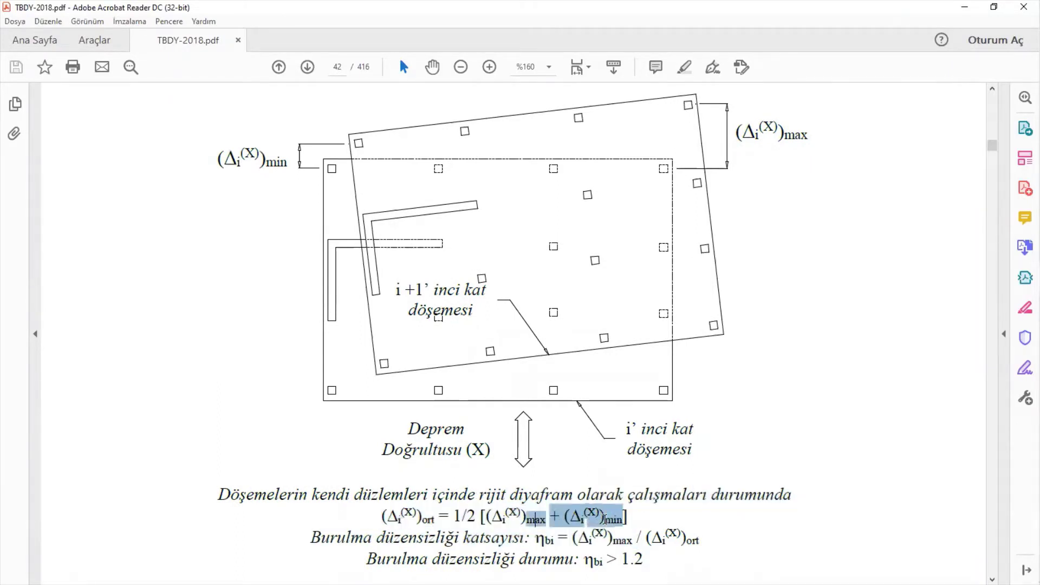
left_click(462, 517)
left_click_drag(441, 517, 382, 520)
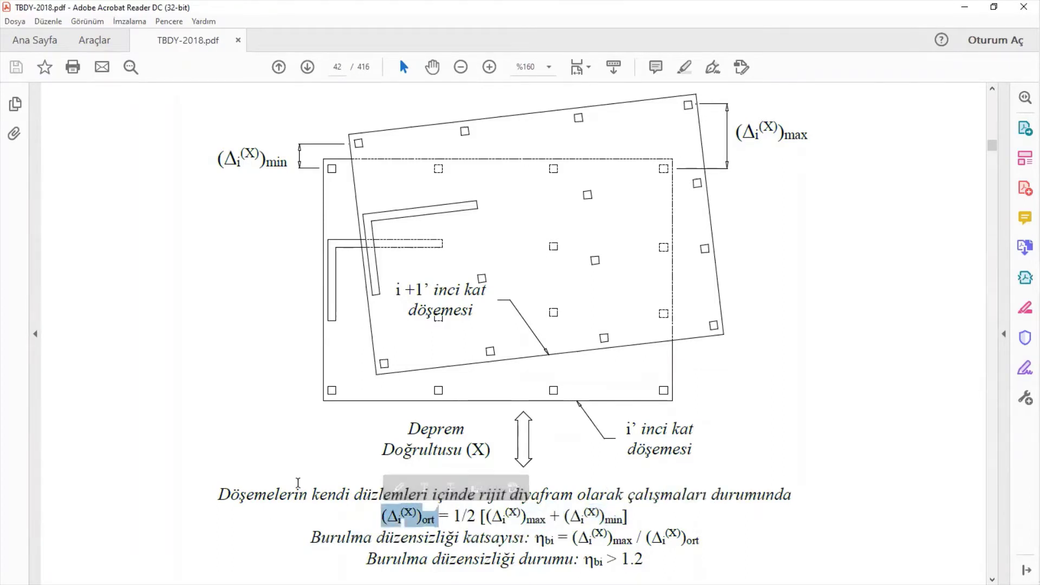
scroll(477, 482, "down", 2)
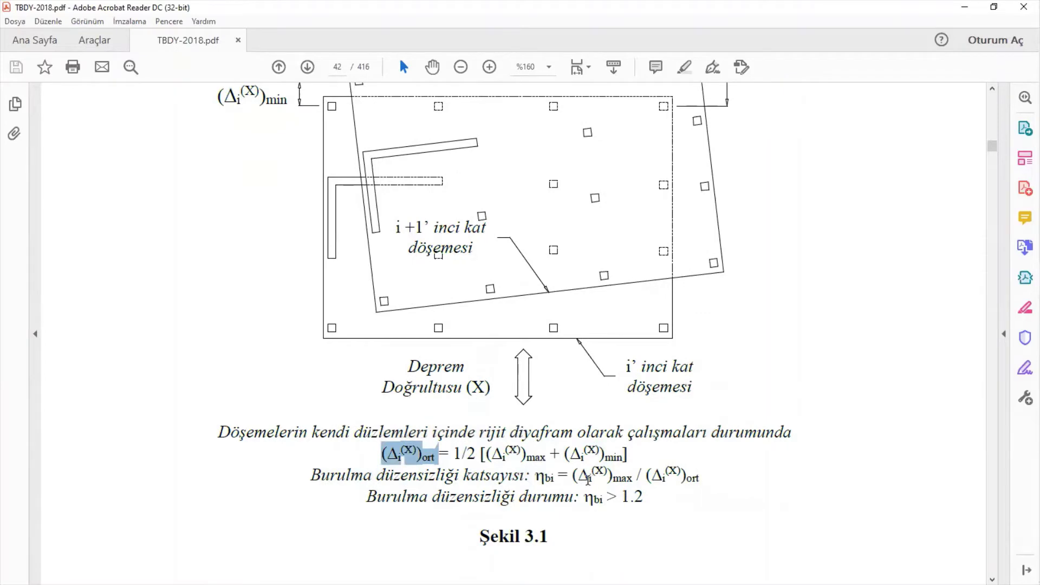
left_click_drag(573, 476, 616, 501)
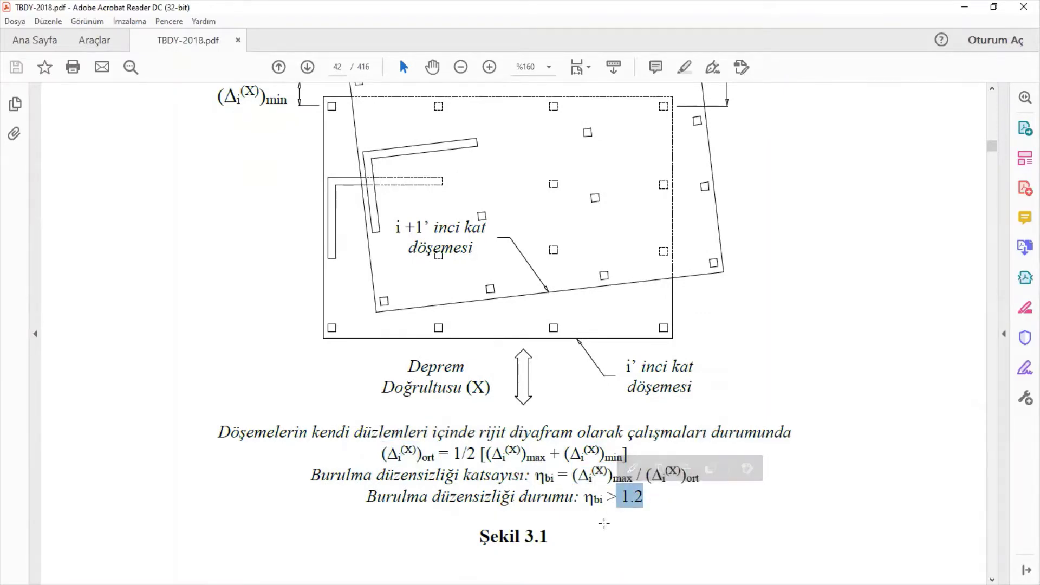
scroll(604, 522, "up", 2)
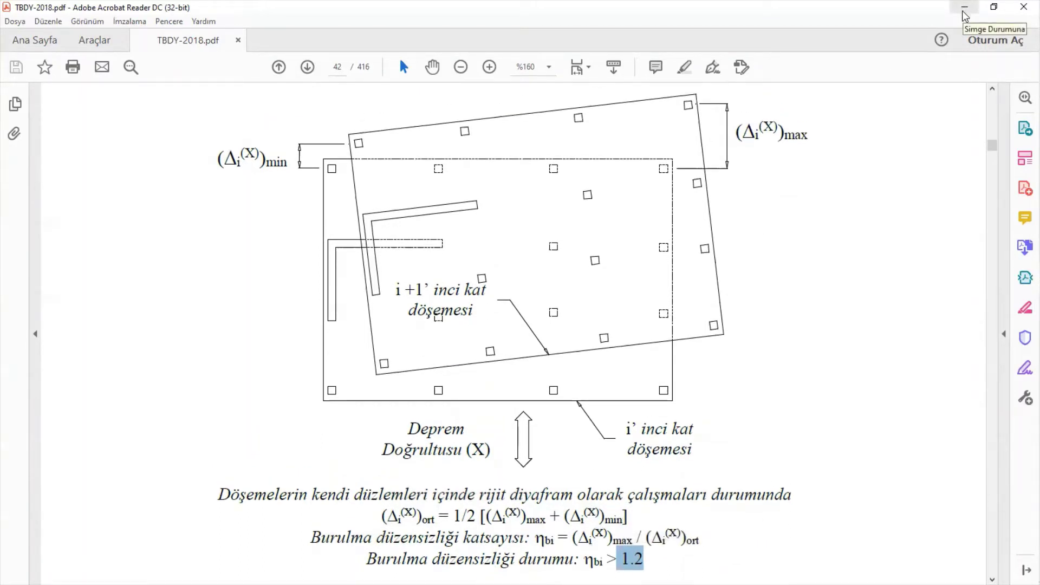
Switch back to SAP2000 and select all columns as the lines parallel to one vertical column
left_click(964, 10)
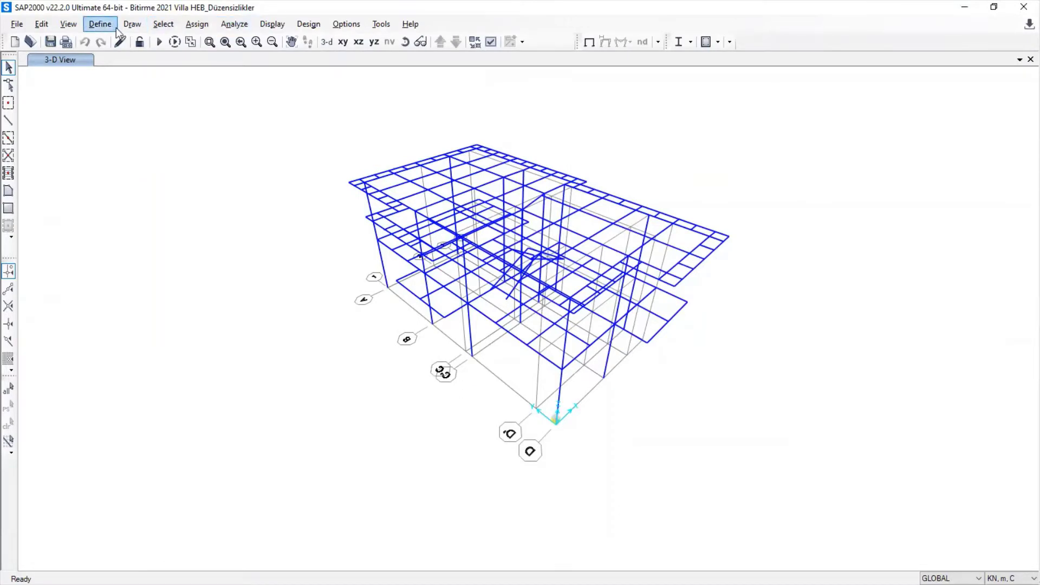
left_click(164, 25)
mouse_move(169, 42)
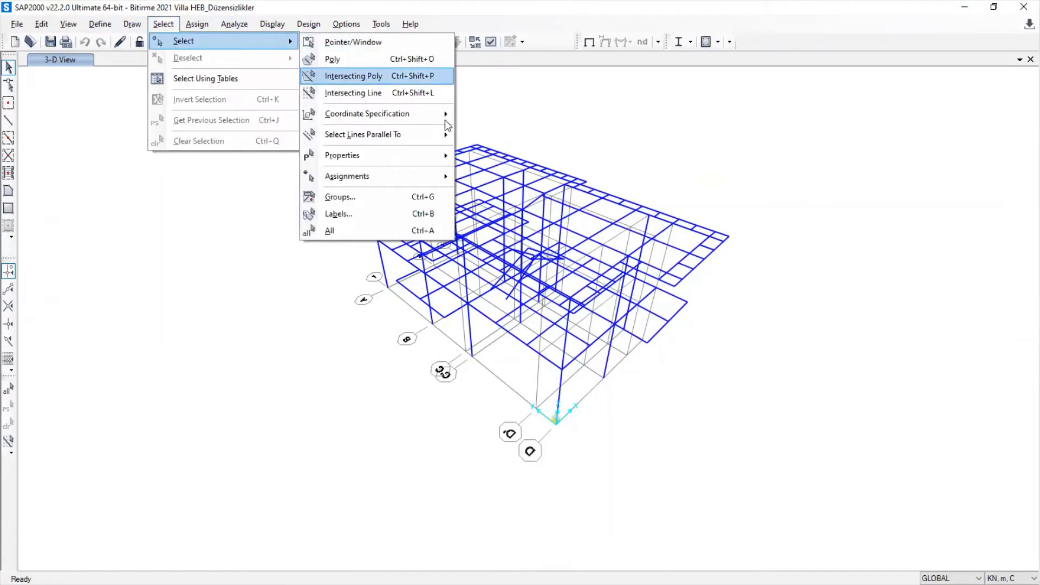
mouse_move(435, 155)
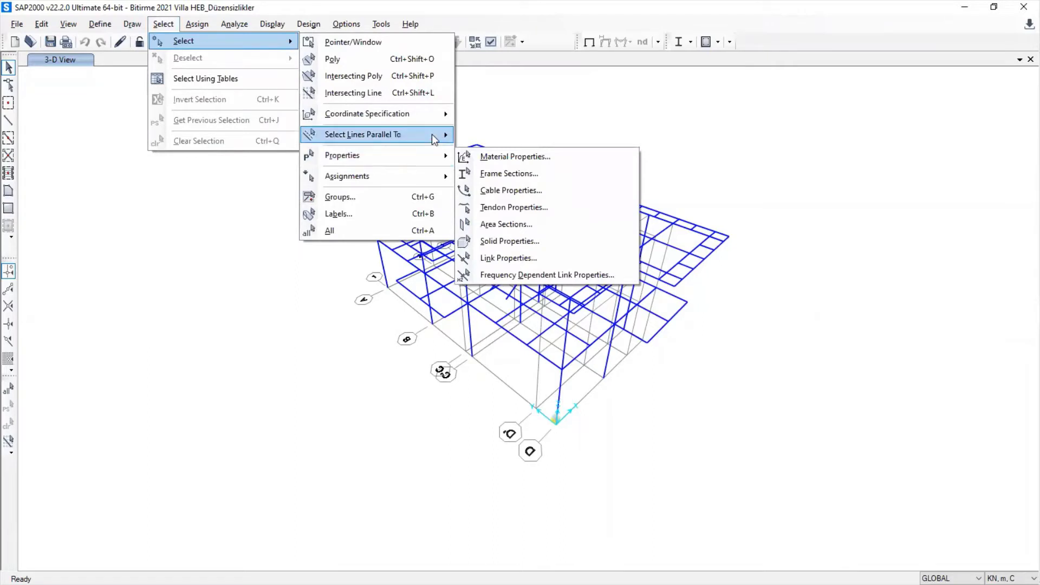
mouse_move(436, 135)
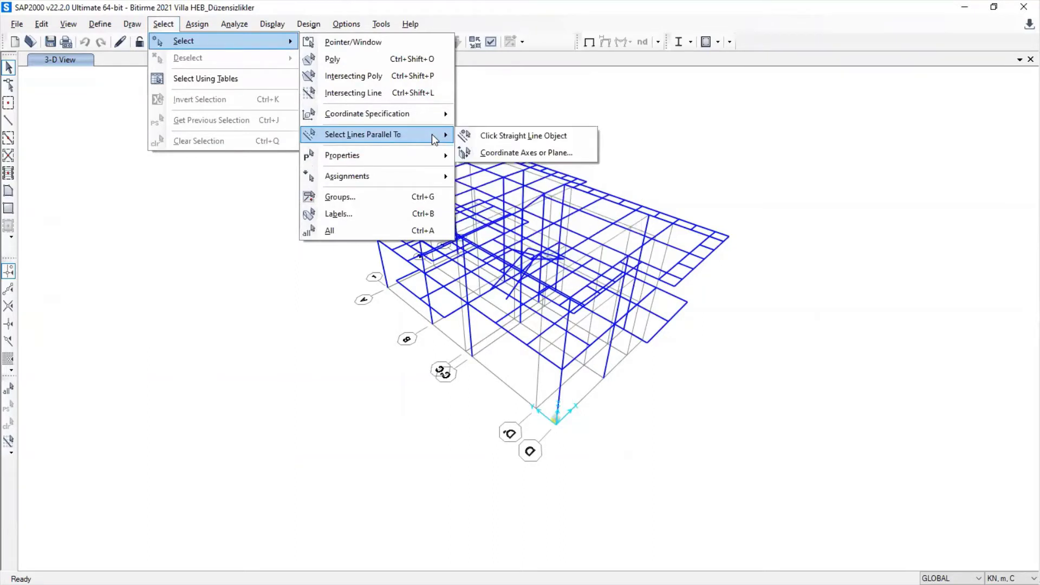
left_click(491, 136)
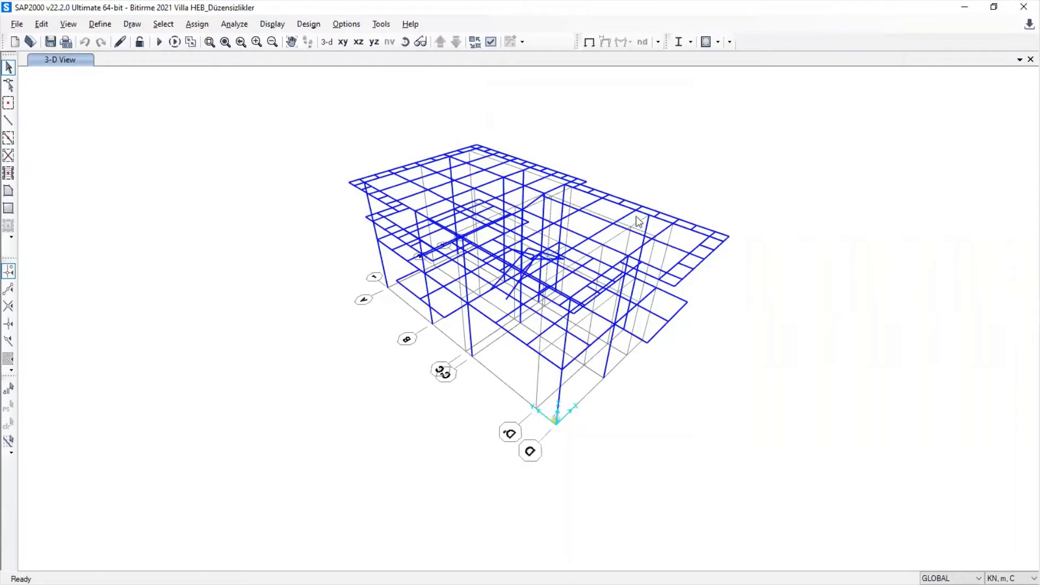
left_click(648, 230)
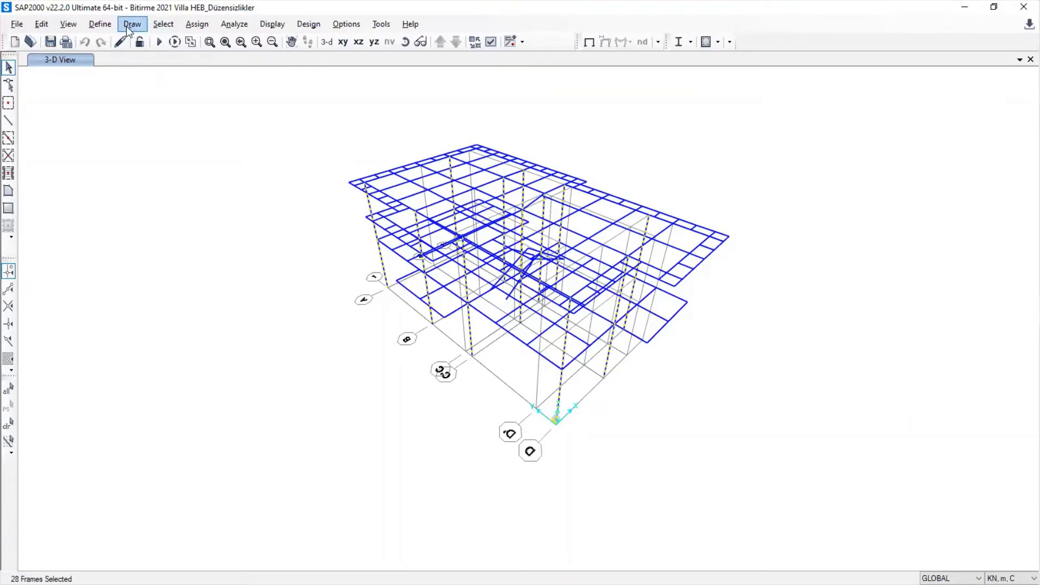
Show only the selected columns in the 3-D view
left_click(100, 24)
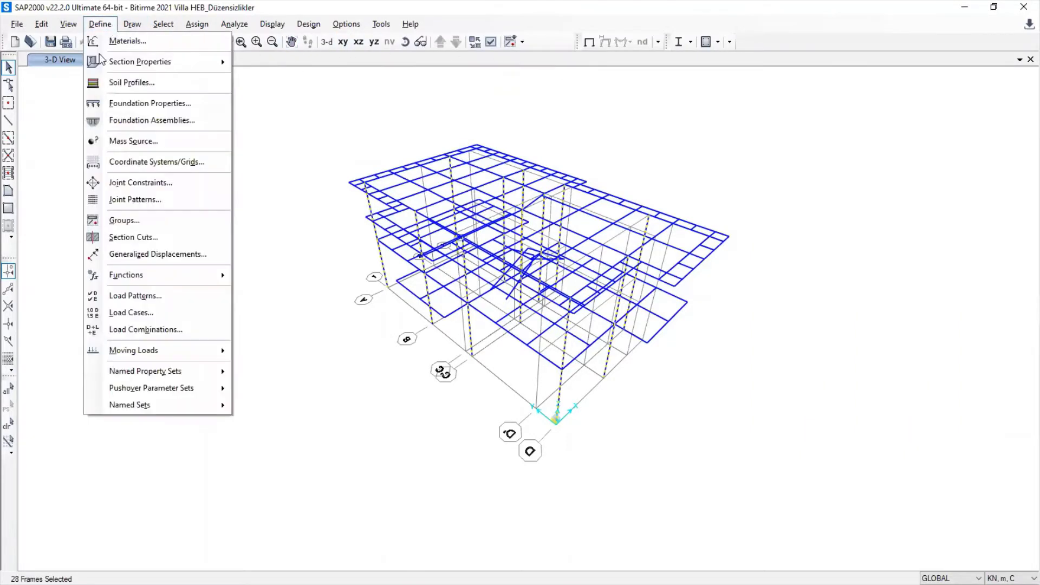
left_click(74, 24)
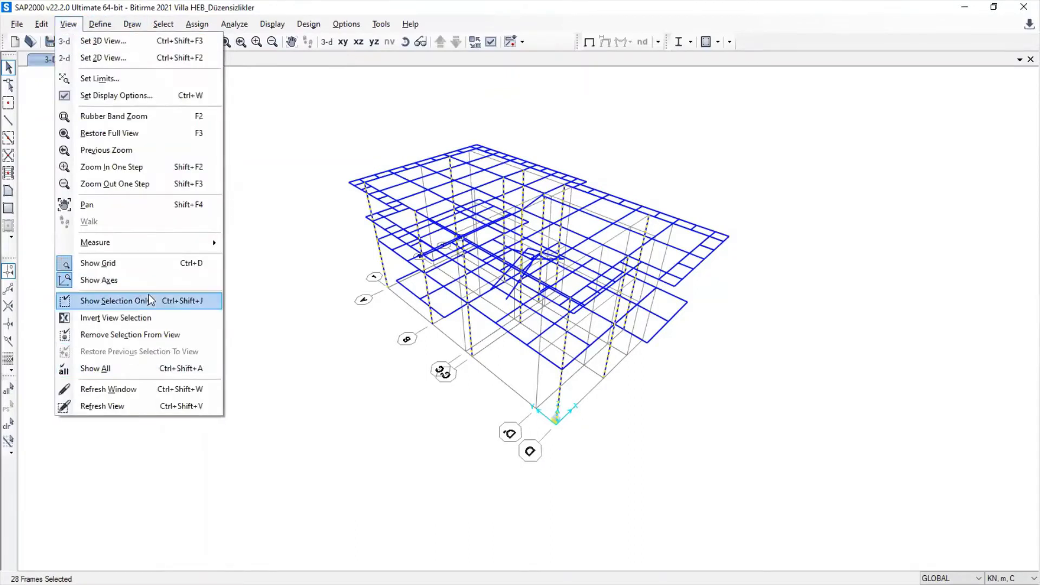
left_click(149, 299)
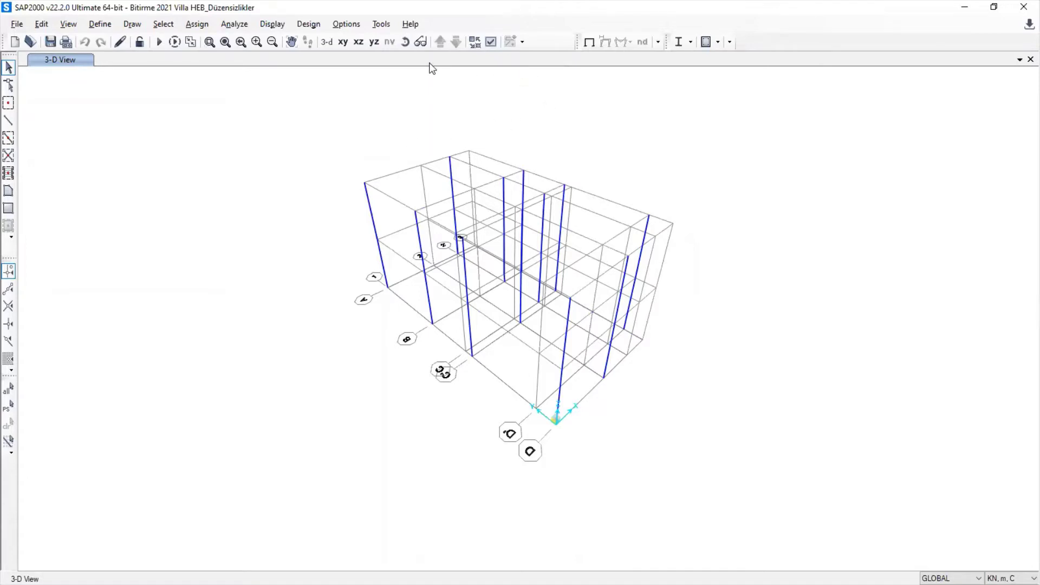
Turn on joint labels and turn off the Not in View option for joints in the display options
left_click(491, 42)
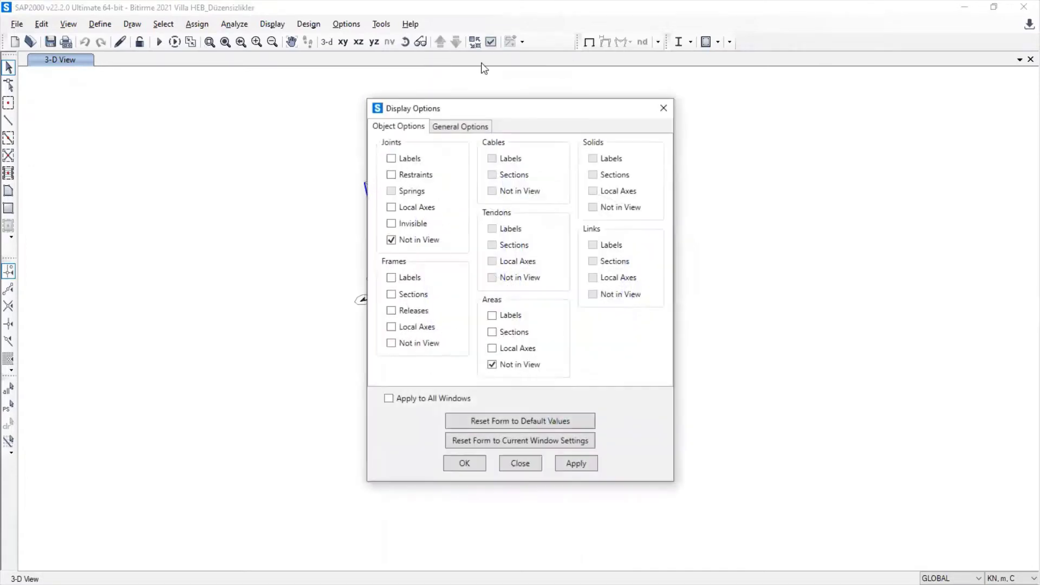
left_click(408, 158)
left_click(458, 465)
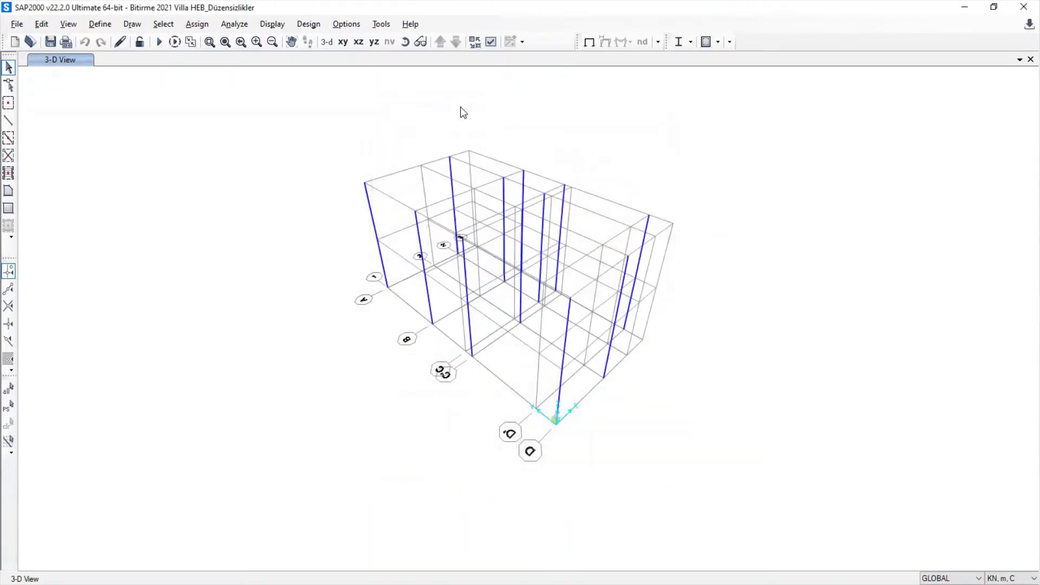
left_click(490, 42)
left_click(415, 238)
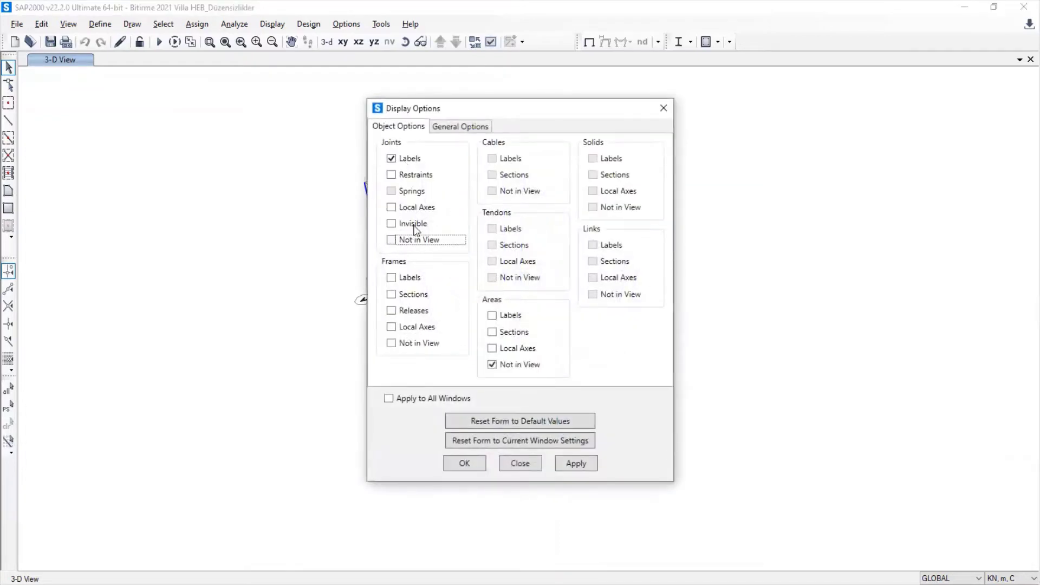
left_click(465, 463)
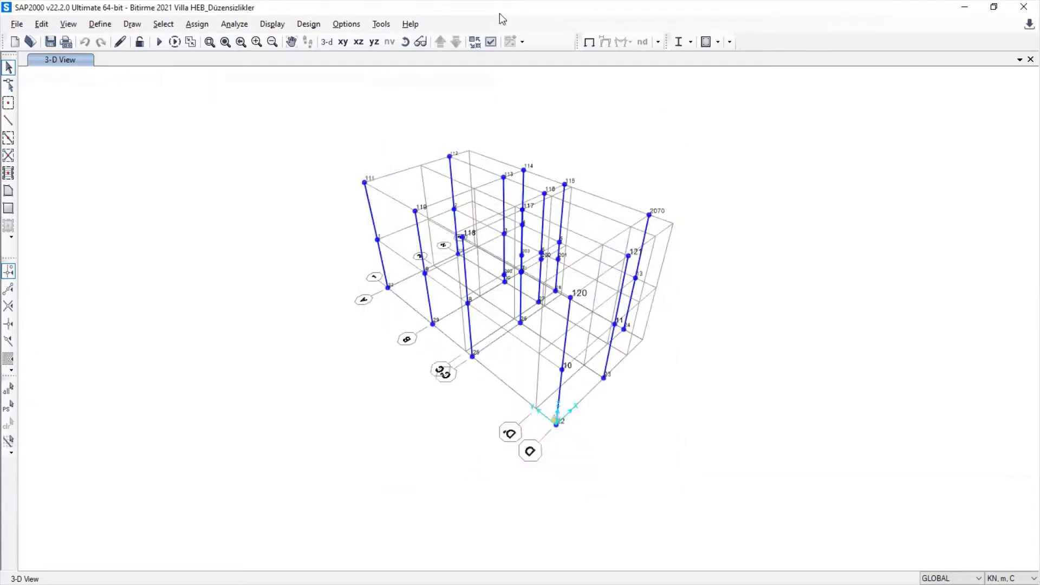
Turn on the Invisible option for joints in the display options
left_click(492, 43)
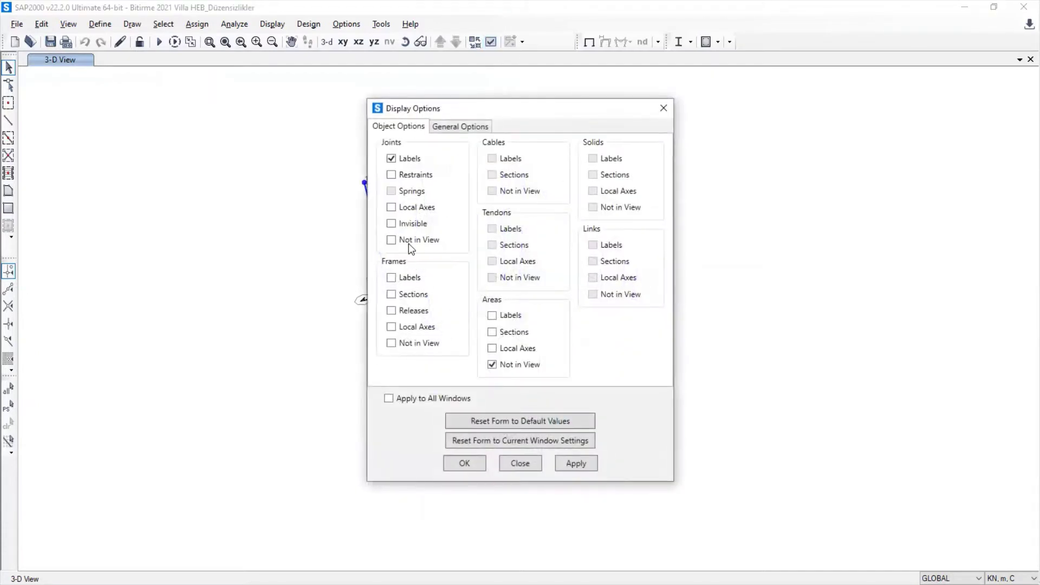
left_click(411, 223)
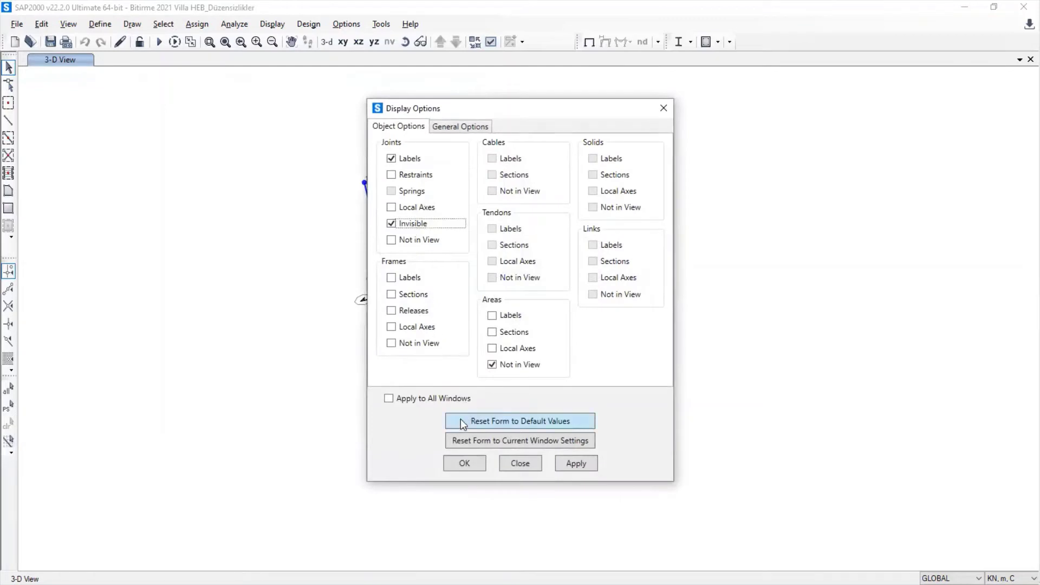
left_click(470, 466)
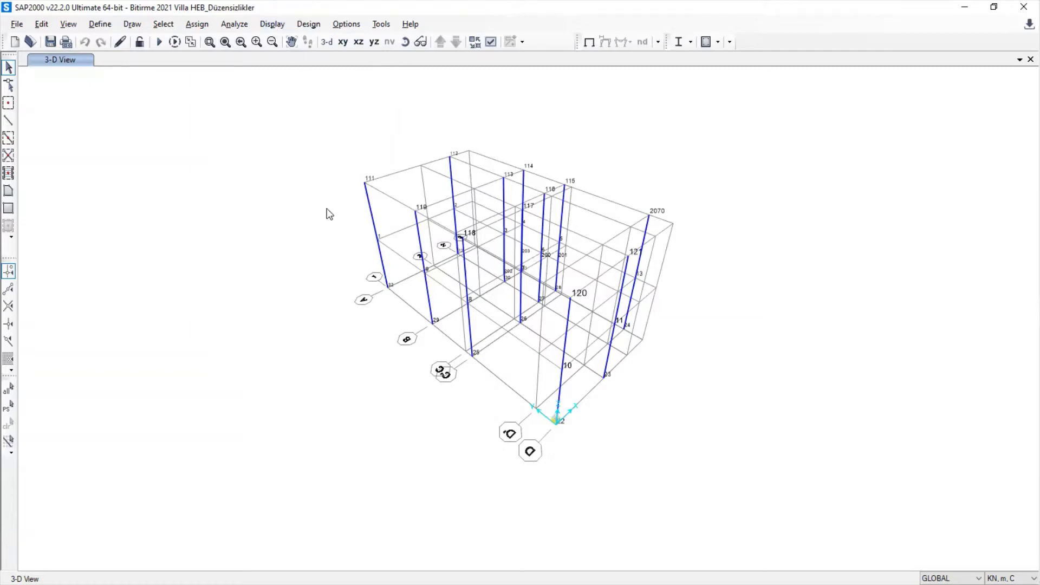
Run the analysis of the model and close the analysis messages
left_click(211, 41)
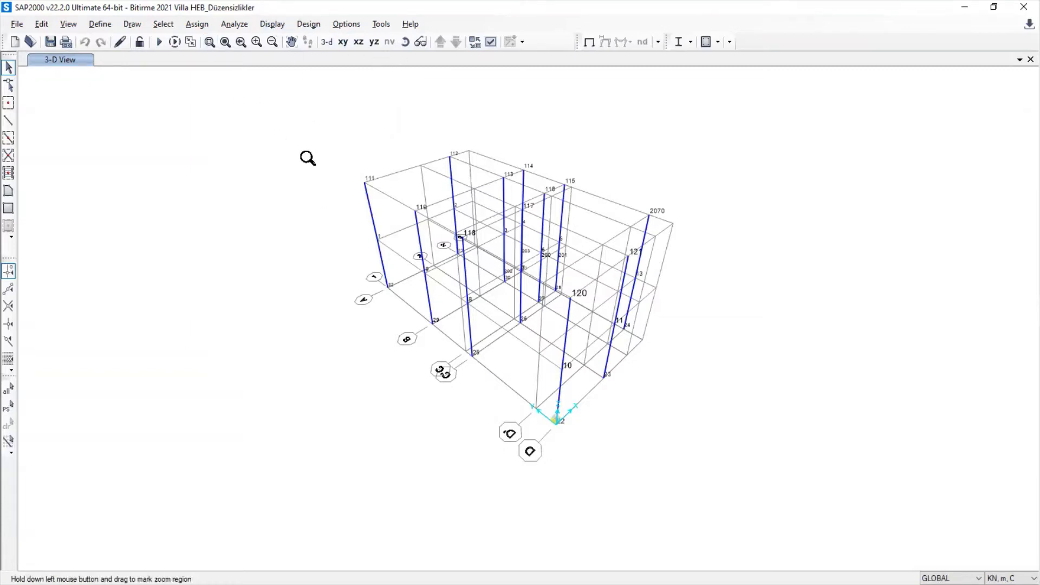
left_click_drag(351, 136, 691, 455)
middle_click_drag(483, 252, 752, 280)
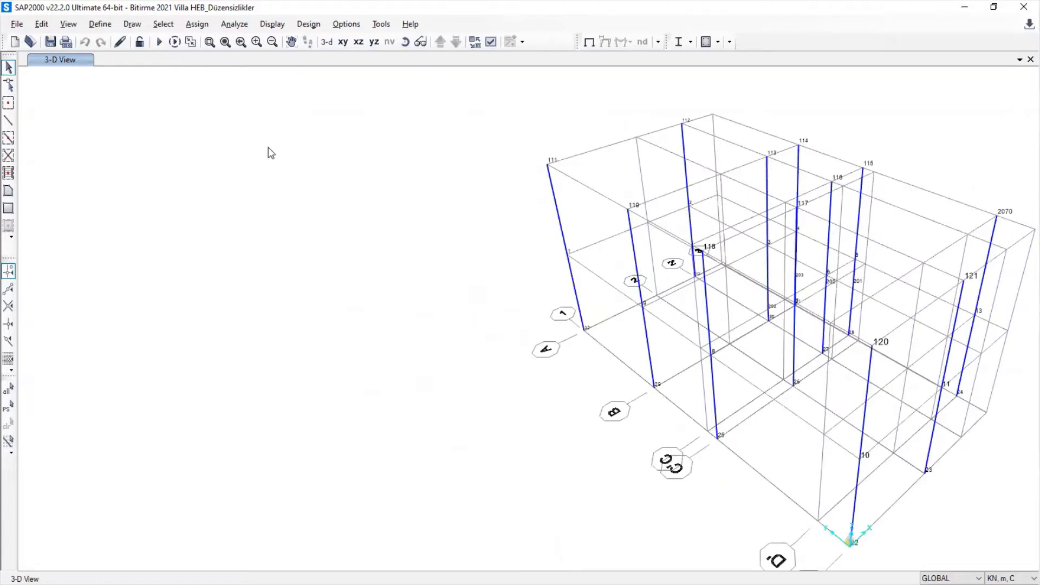
left_click(160, 42)
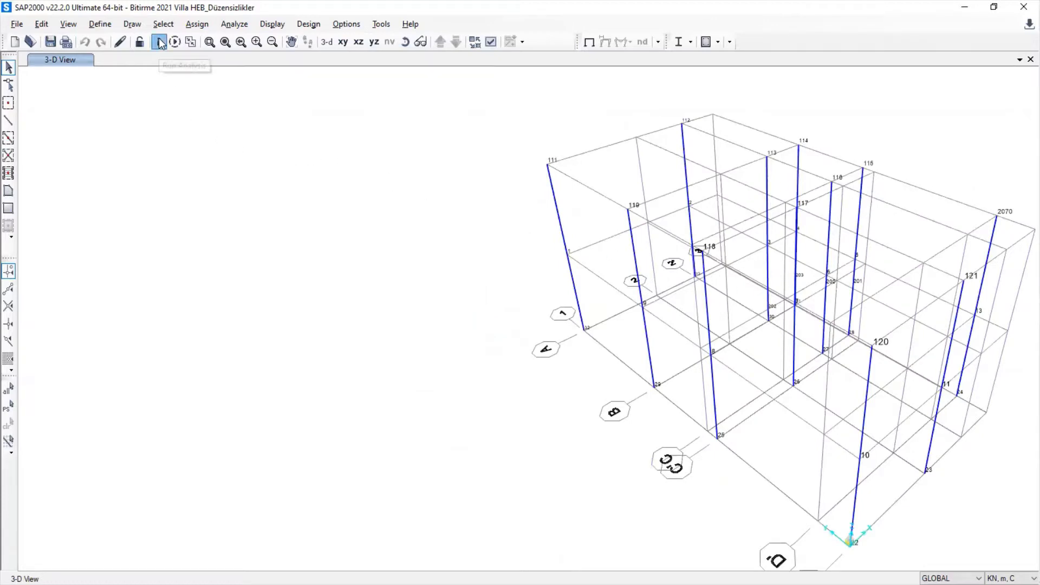
left_click(684, 363)
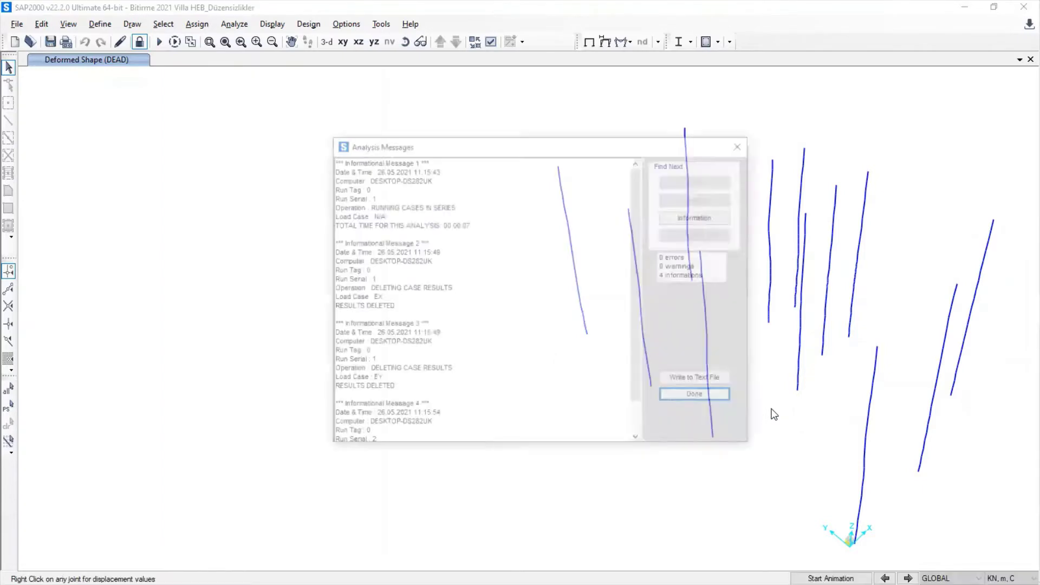
left_click(715, 399)
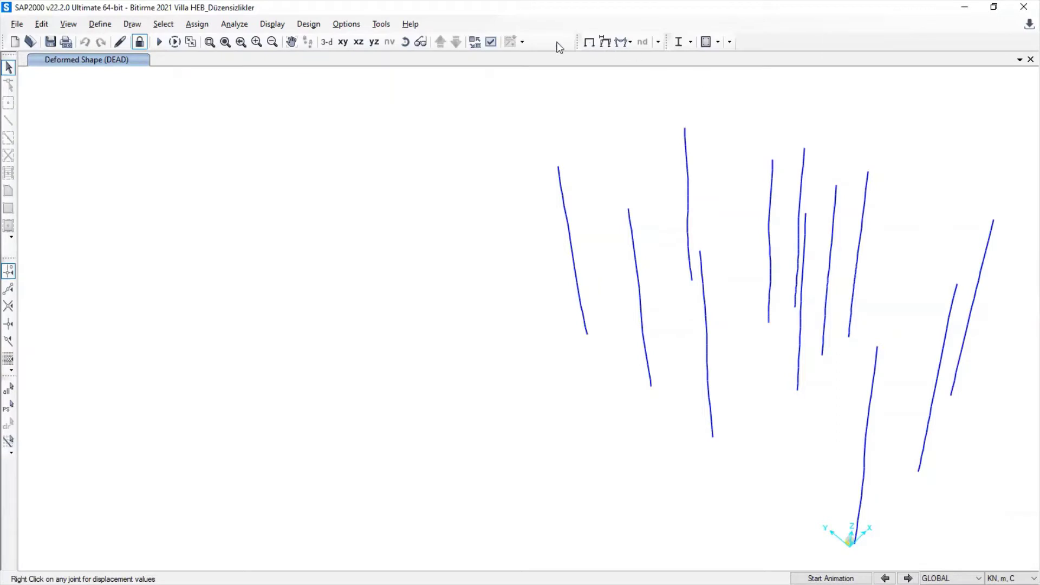
Display the deformed shape for the Ex load case
left_click(605, 43)
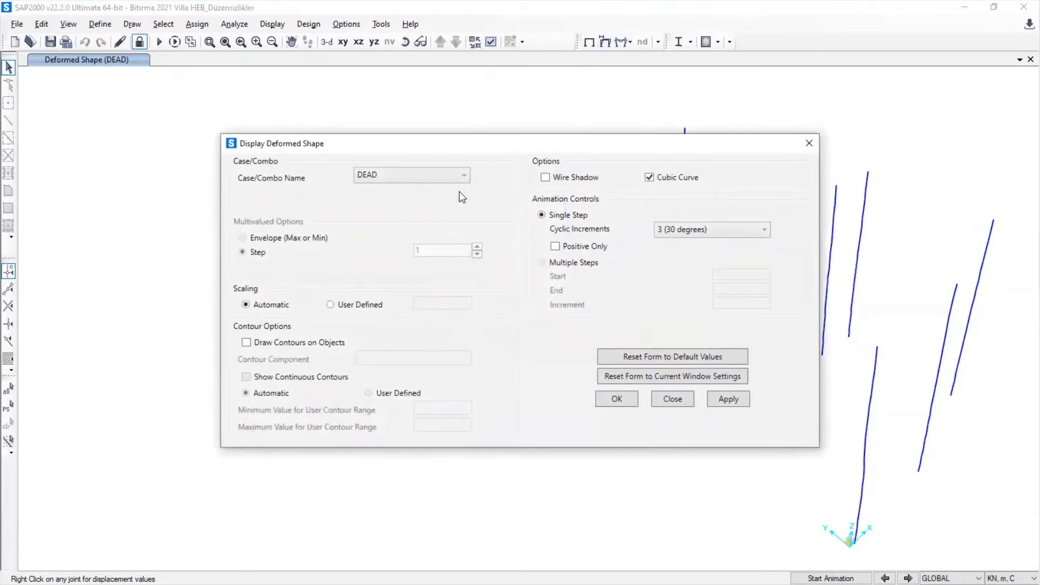
left_click(421, 175)
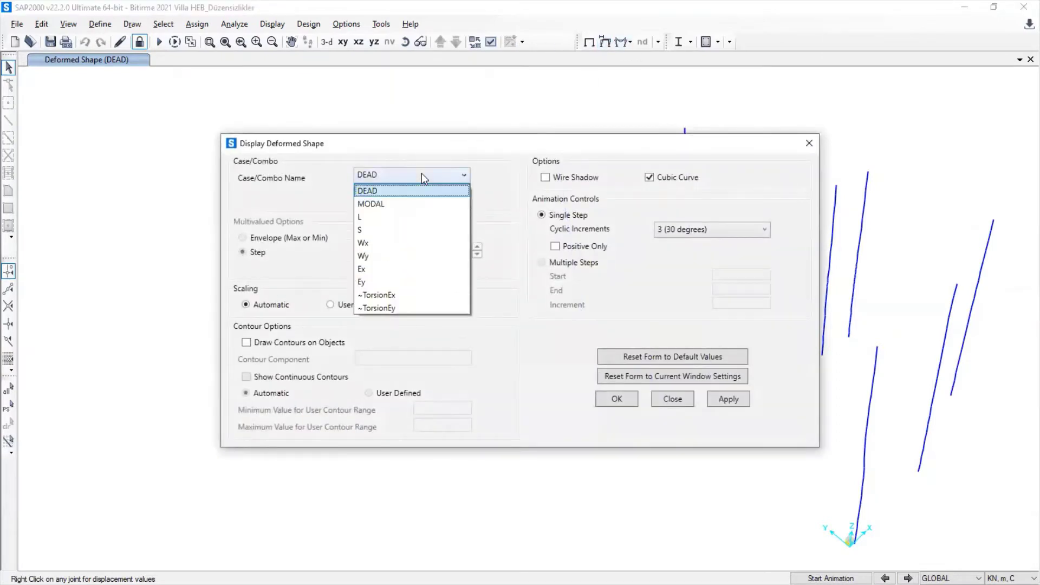
left_click(383, 269)
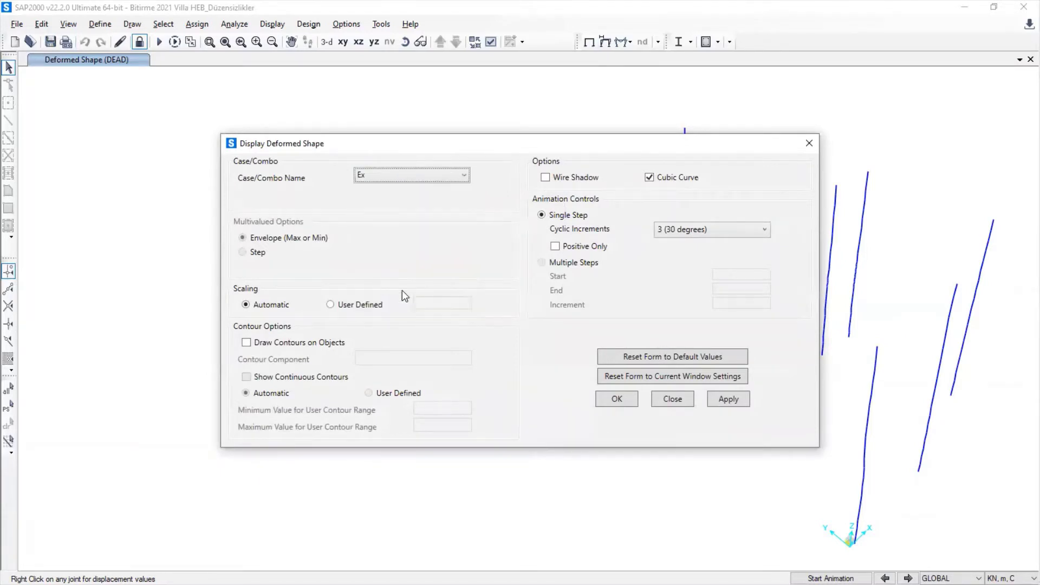
left_click(618, 399)
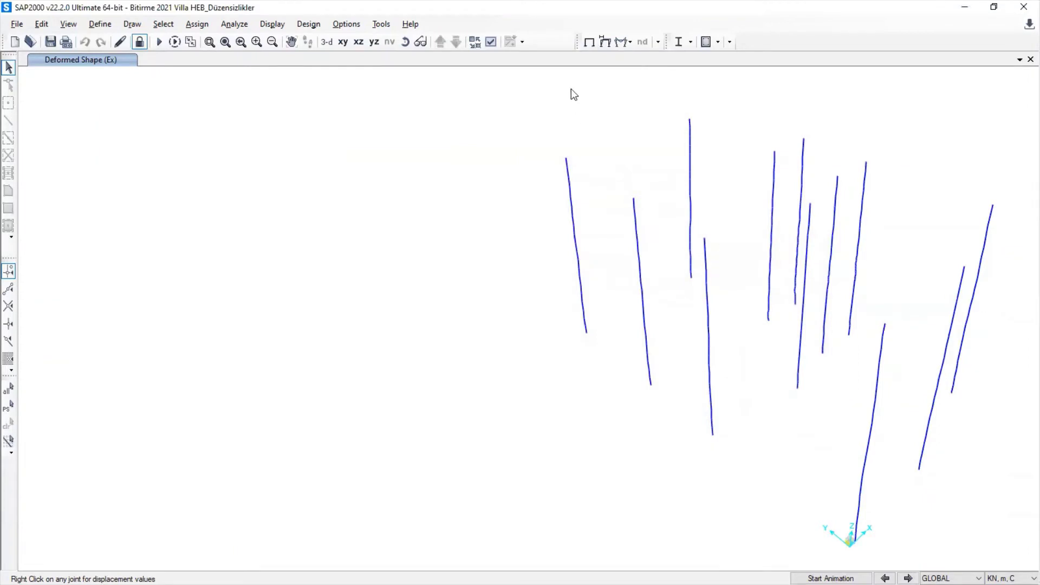
Turn off the Invisible option for joints so the joint points are drawn on the Ex deformed shape
left_click(491, 41)
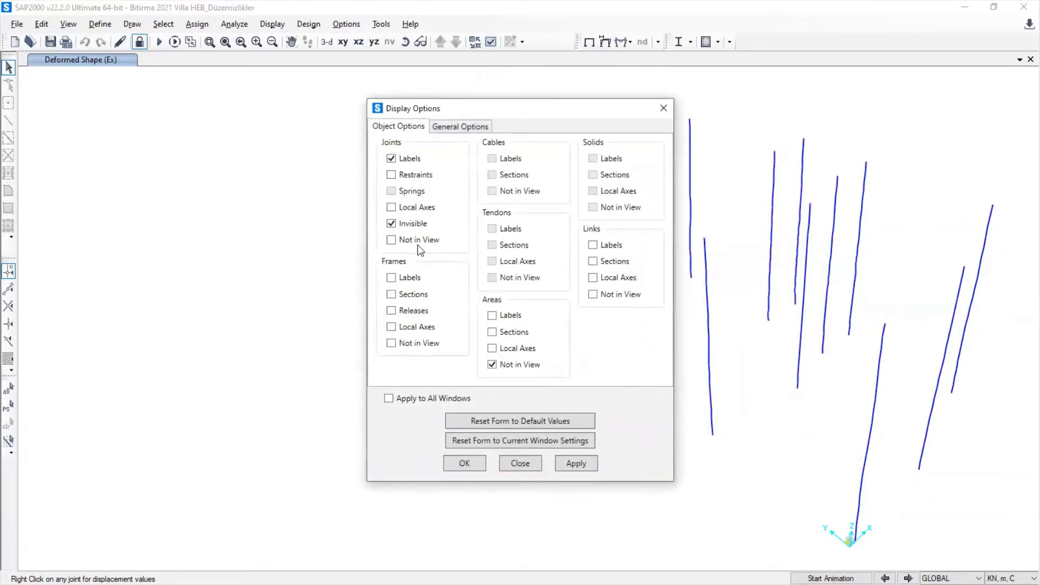
left_click(413, 224)
left_click(477, 465)
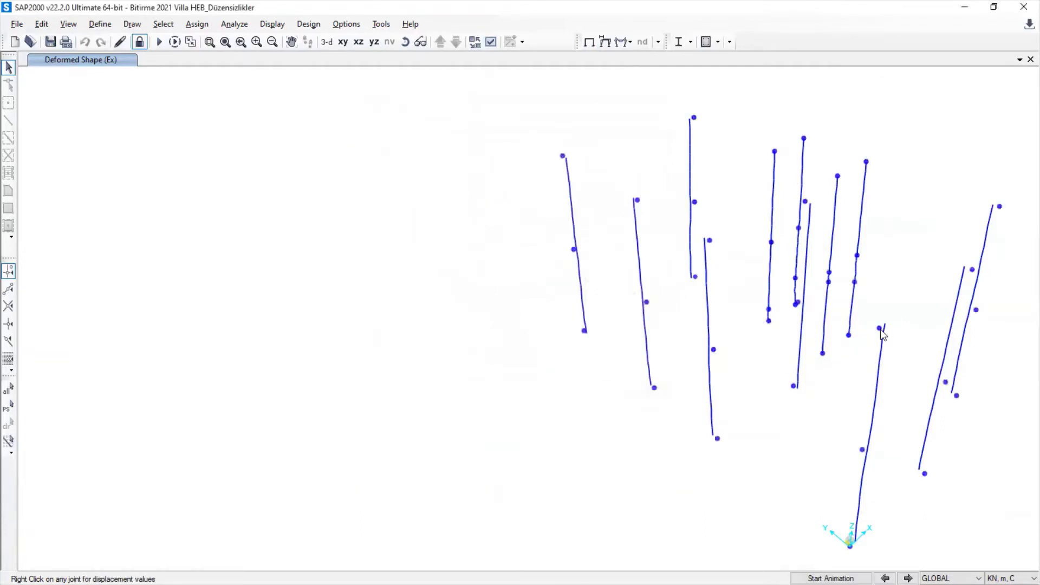
Examine the Ex displacements of the joints at the column tops, comparing their U1 values around the roof
mouse_move(880, 330)
mouse_move(972, 270)
mouse_move(710, 242)
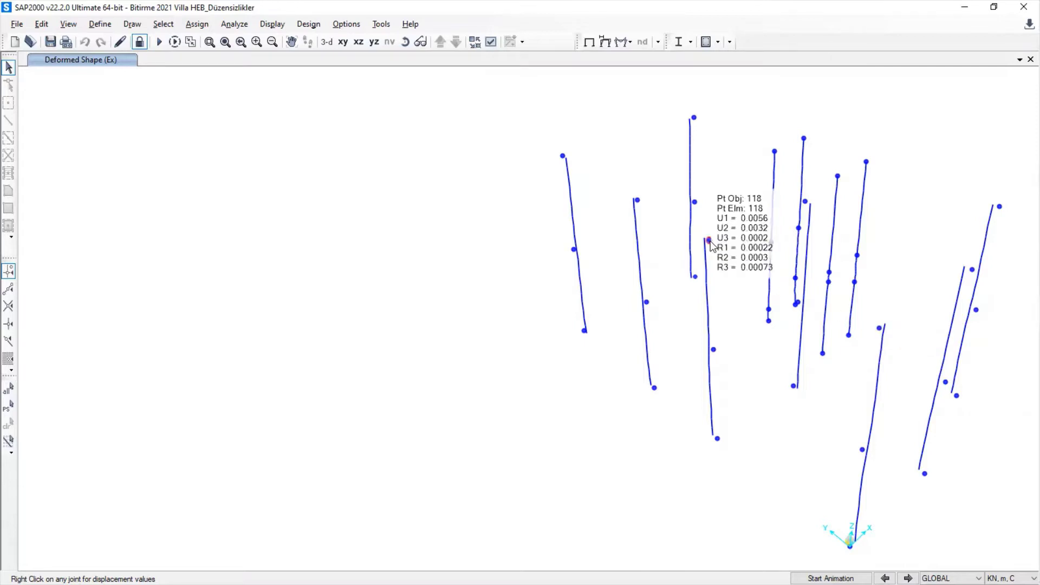
mouse_move(638, 201)
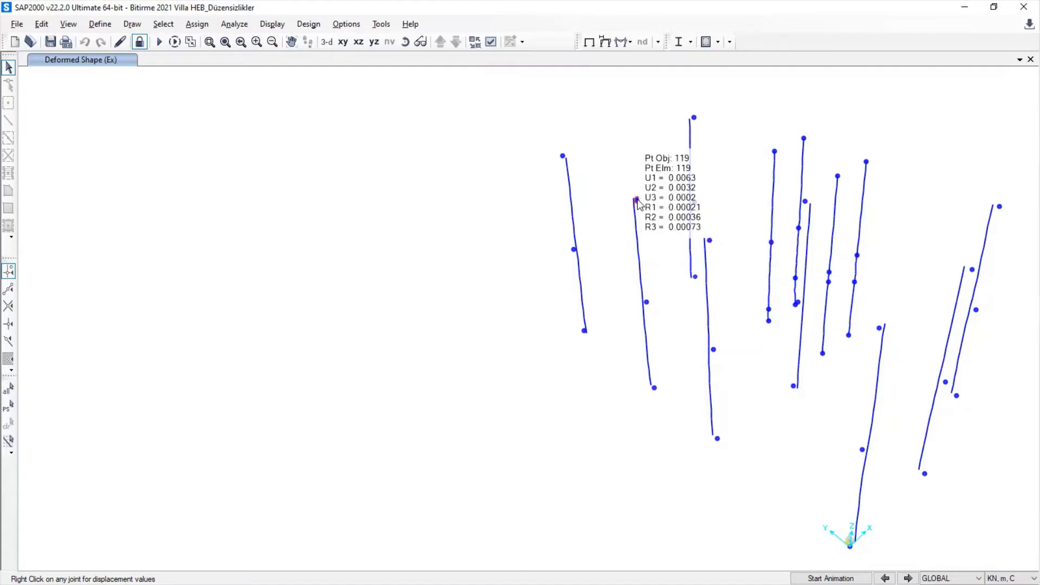
mouse_move(563, 157)
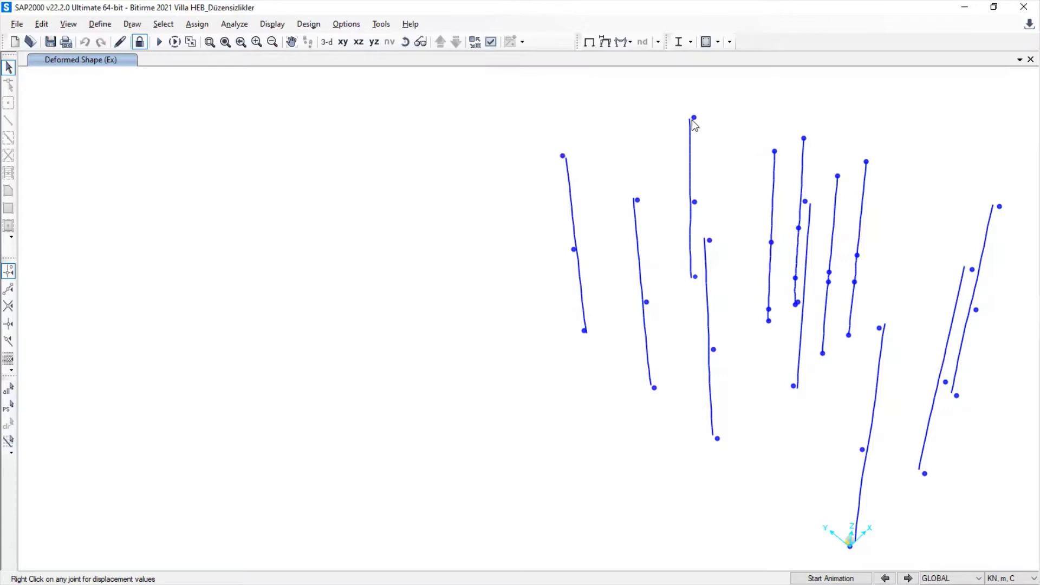
mouse_move(696, 118)
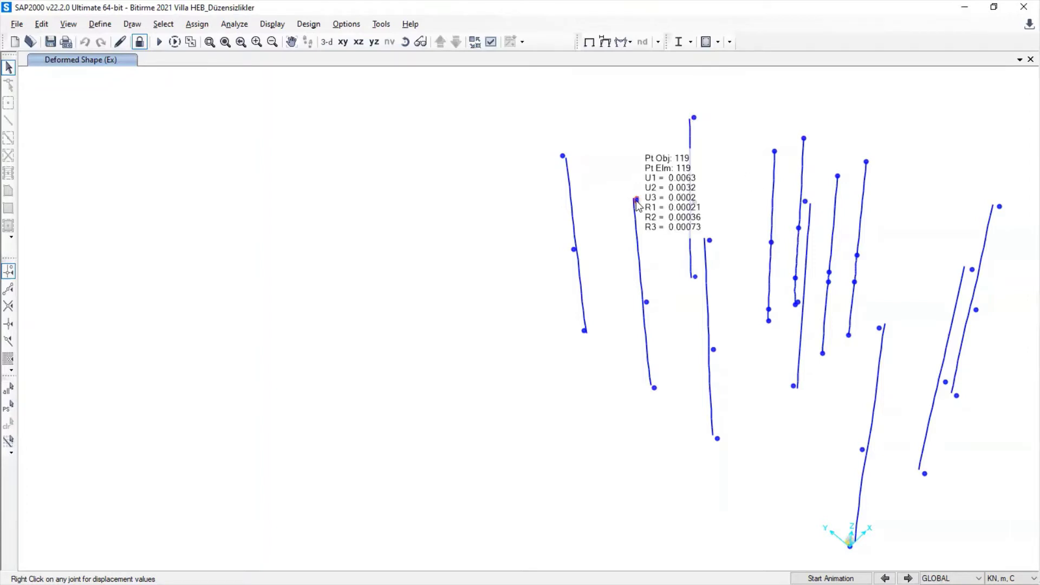
mouse_move(775, 153)
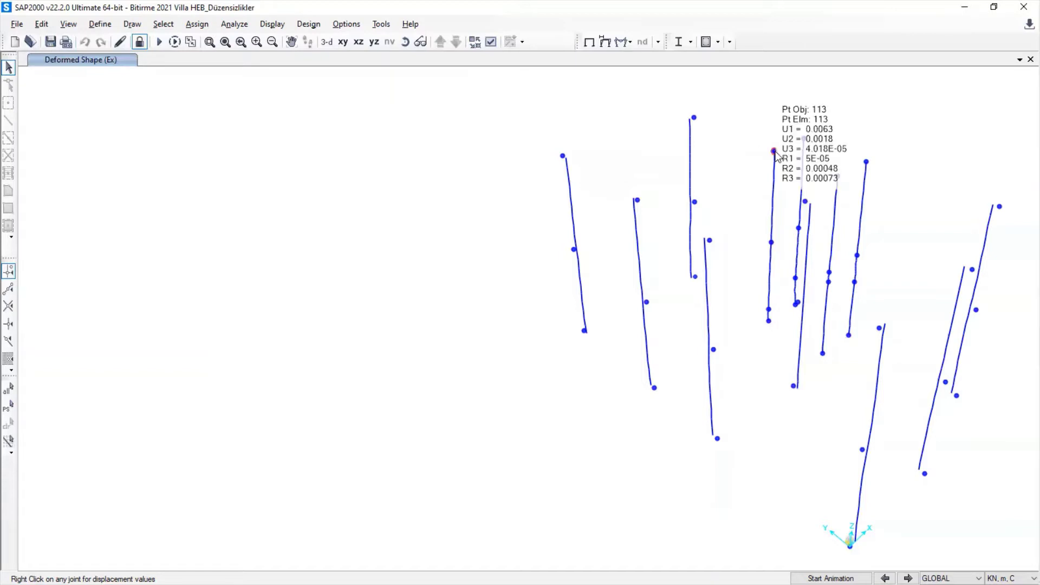
mouse_move(804, 140)
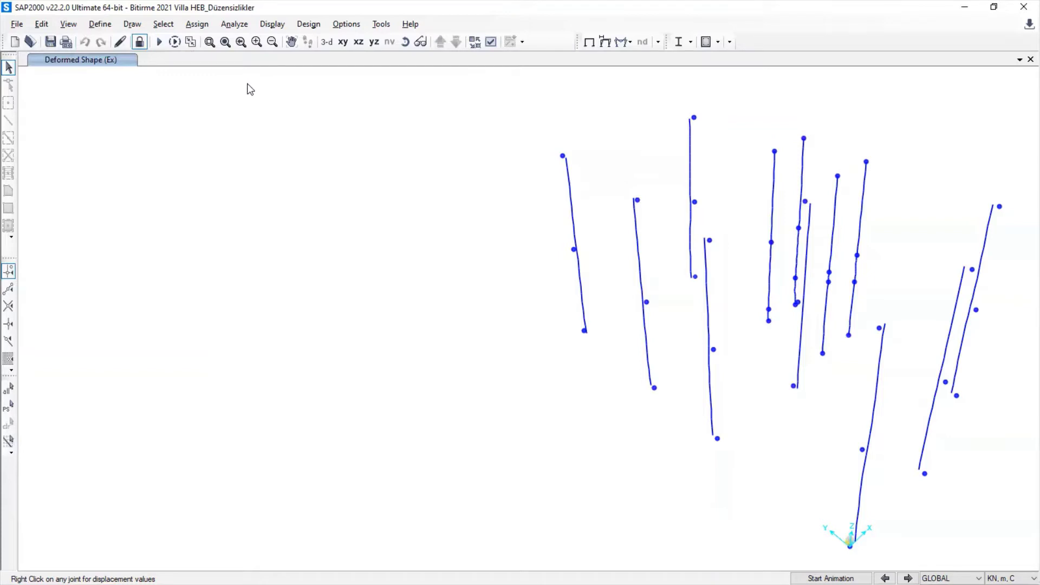
Unlock the model and accept deleting the analysis results
left_click(139, 41)
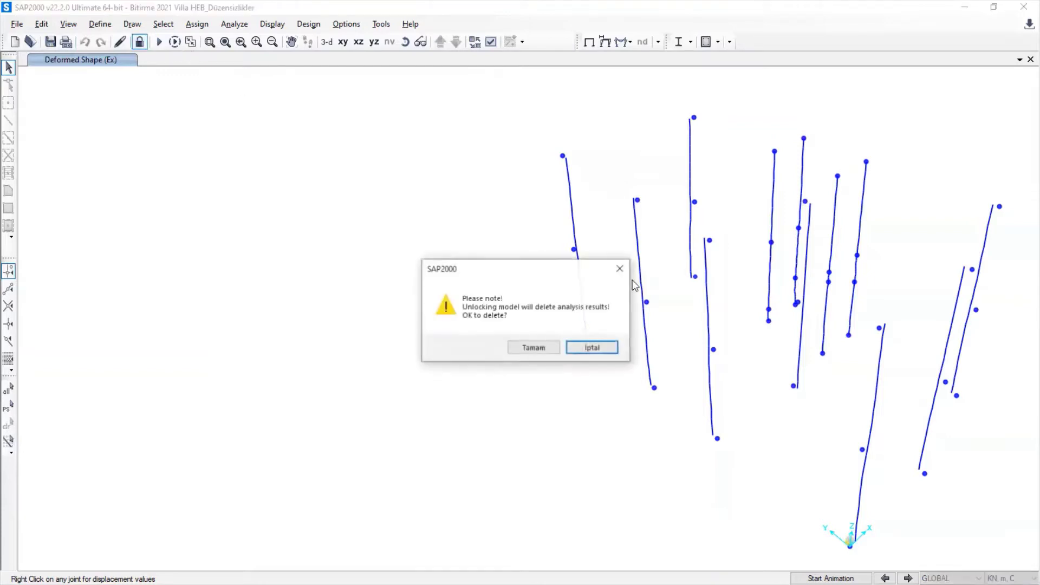
left_click(541, 352)
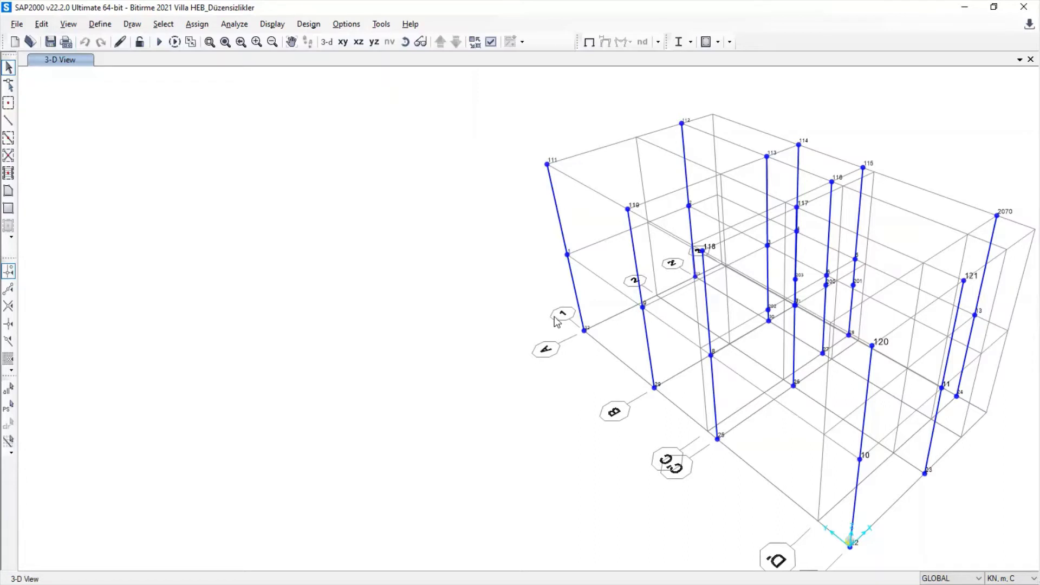
Select the columns topped by joints 111, 119, 118, 120, 113 and 114 over their full height and show only this selection
left_click_drag(843, 524, 814, 535)
left_click_drag(818, 133, 754, 182)
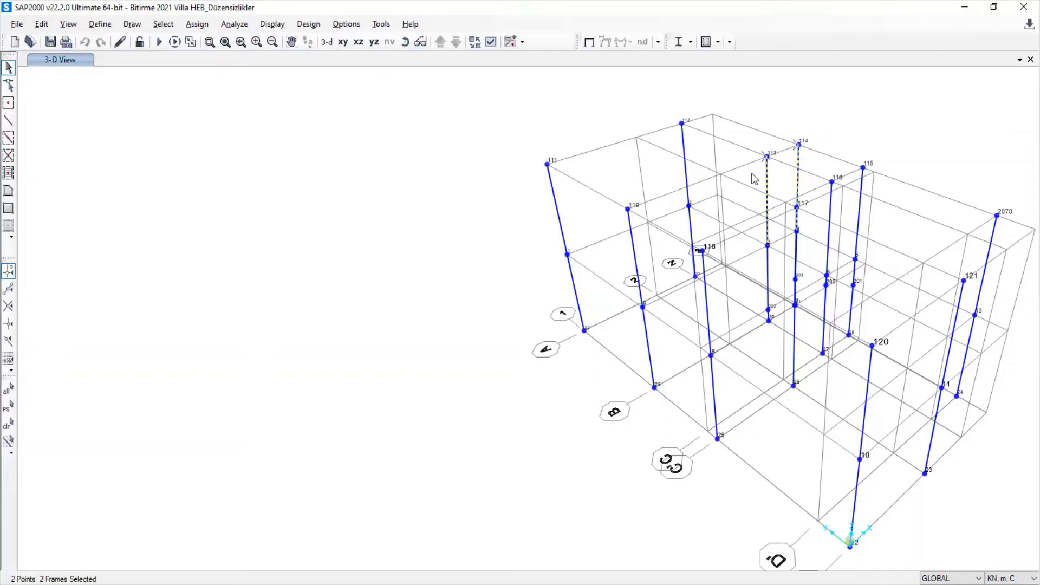
left_click(420, 42)
left_click_drag(821, 271, 800, 365)
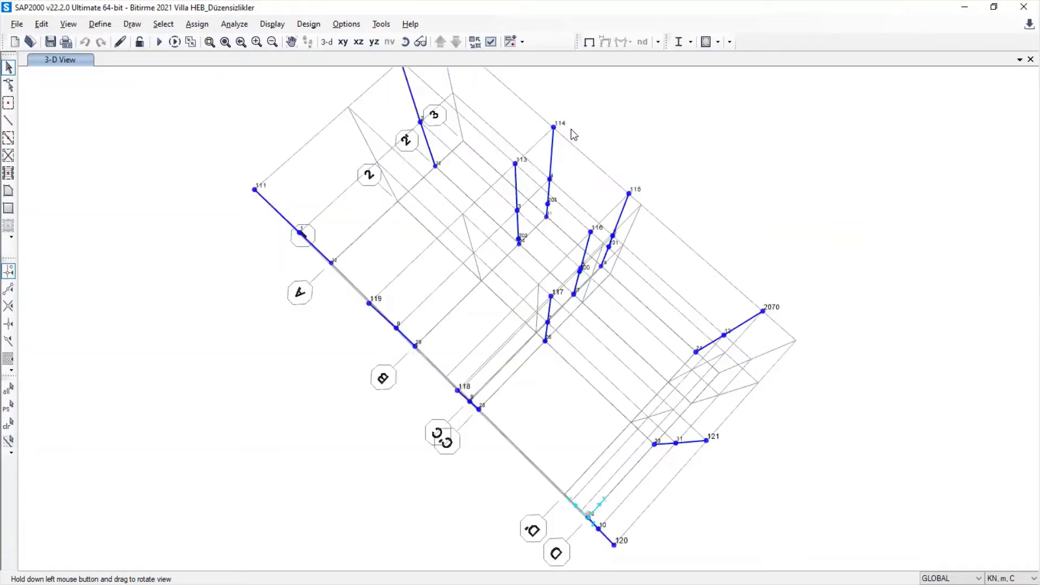
left_click_drag(577, 110, 476, 228)
left_click_drag(484, 137, 539, 273)
left_click_drag(537, 106, 571, 238)
left_click_drag(356, 275, 450, 372)
left_click_drag(222, 162, 427, 382)
left_click_drag(402, 271, 317, 338)
left_click_drag(302, 152, 205, 238)
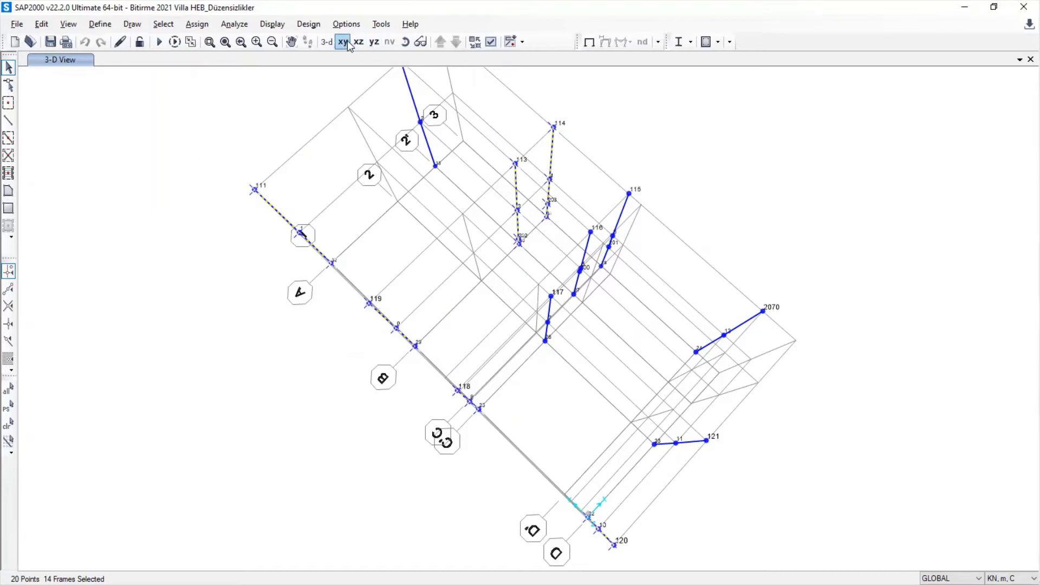
left_click(317, 46)
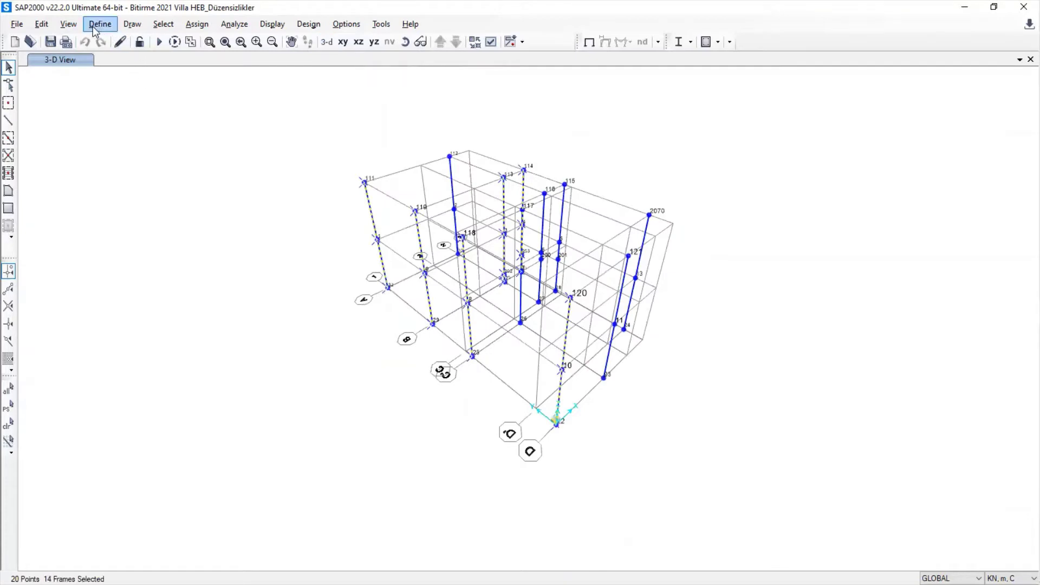
left_click(68, 24)
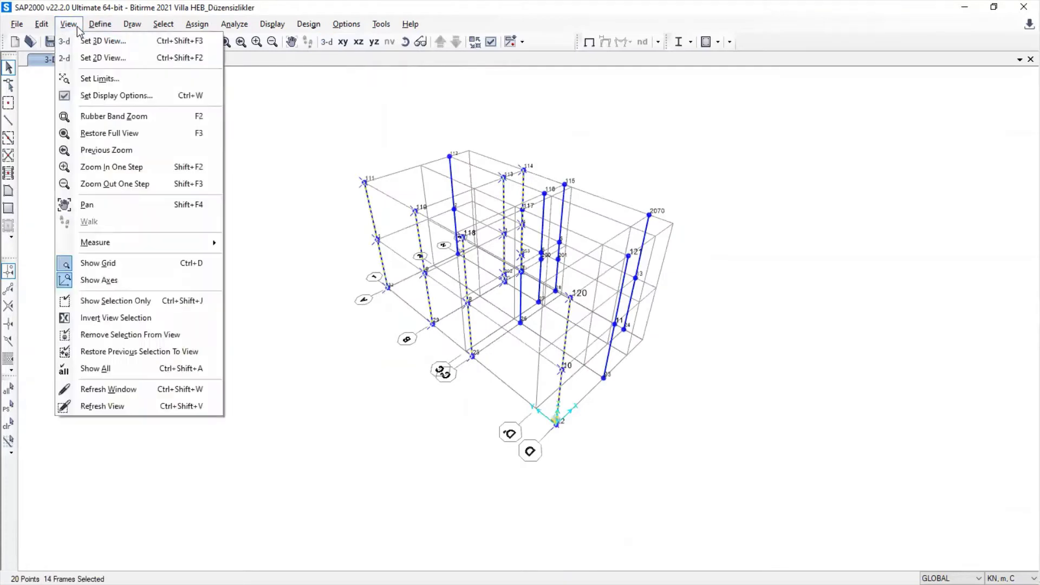
left_click(142, 307)
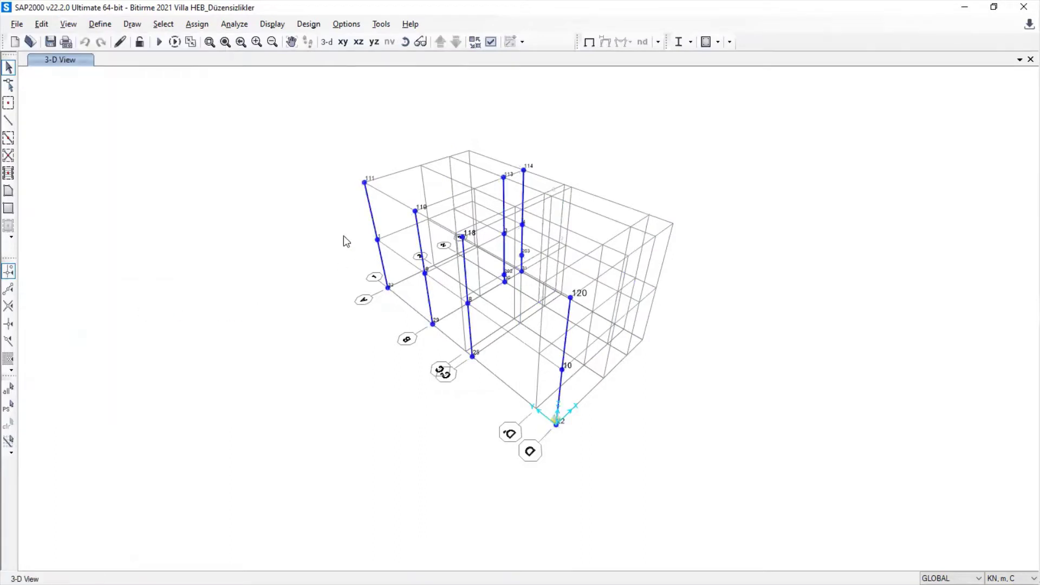
Set the maximum graphic font size to 12 points and the minimum graphic font size to 8 points
left_click(68, 24)
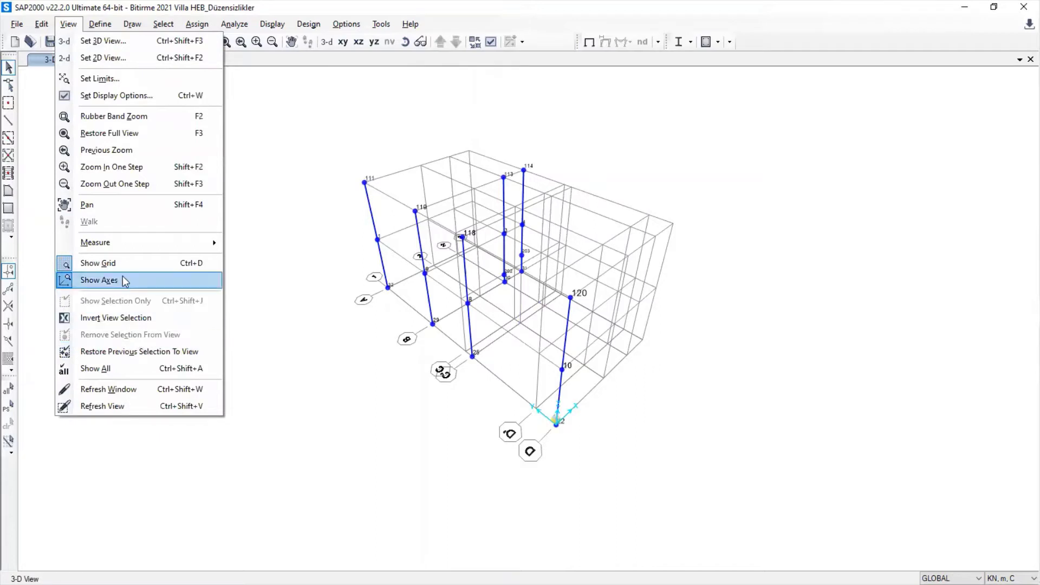
left_click(346, 308)
left_click(209, 42)
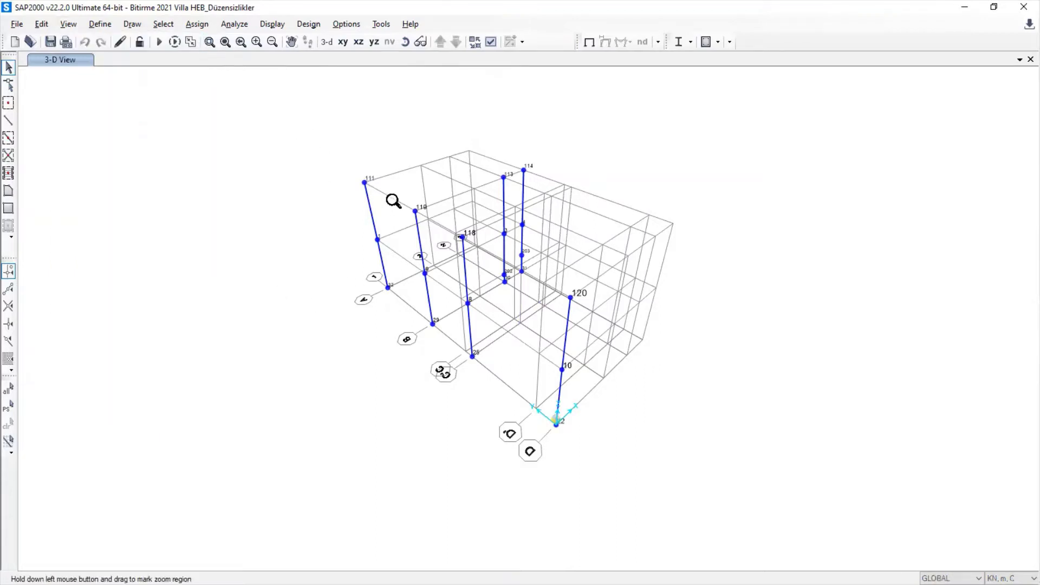
left_click_drag(346, 140, 688, 443)
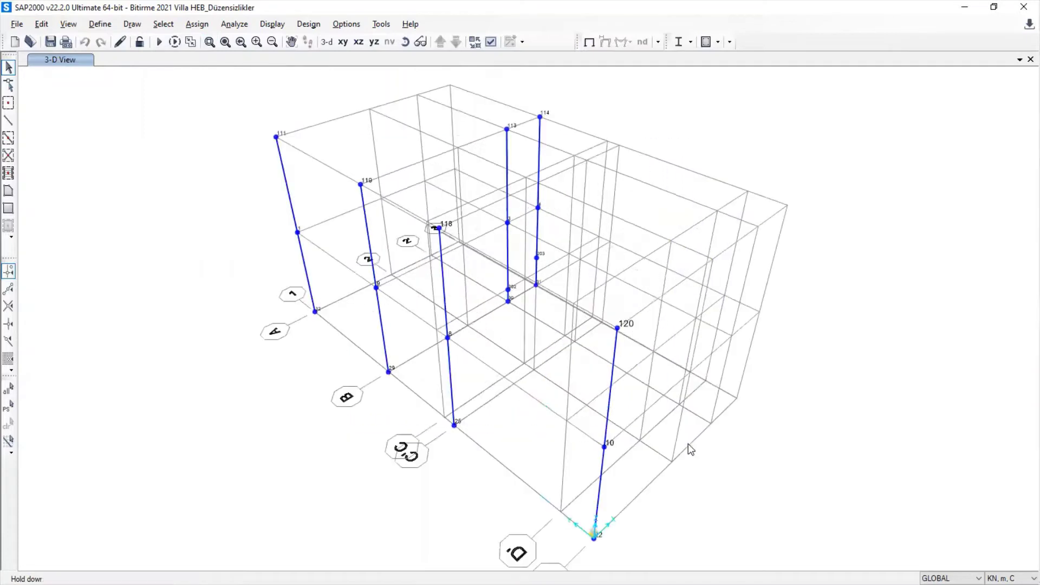
middle_click_drag(594, 371, 894, 289)
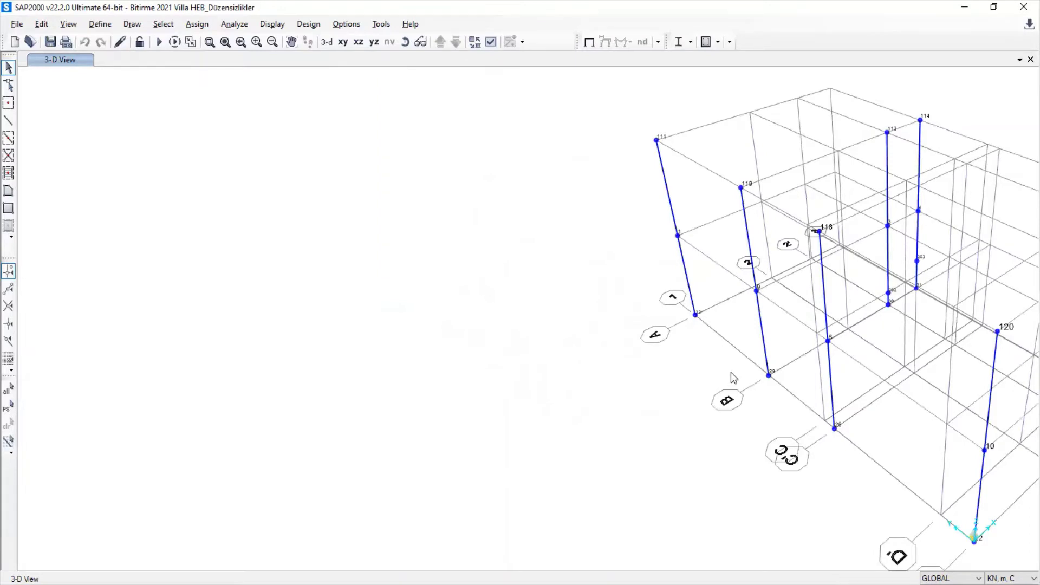
left_click(307, 25)
mouse_move(345, 25)
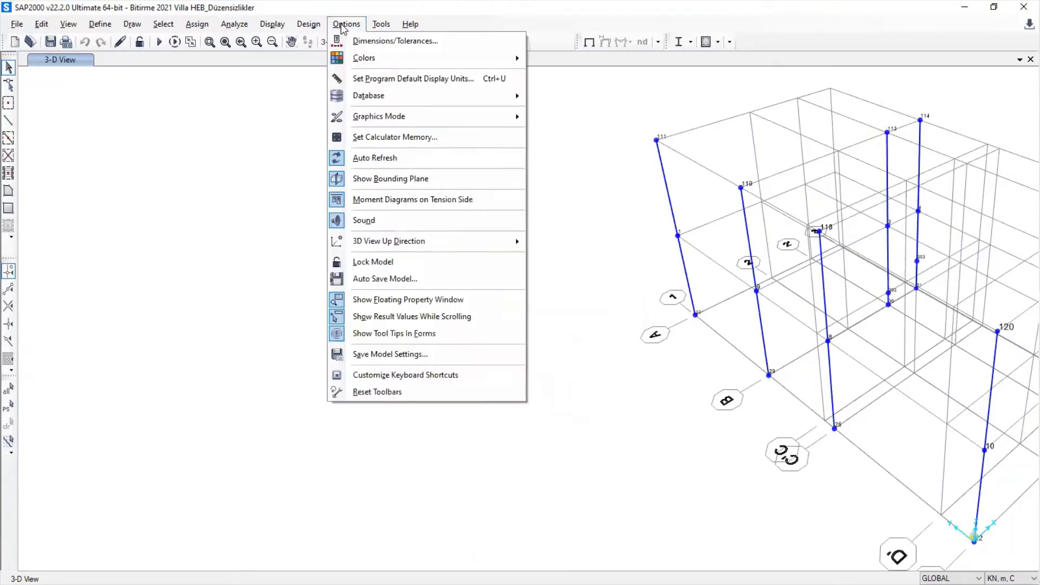
left_click(367, 41)
double_click(547, 326)
type("12")
key("Tab")
type("8")
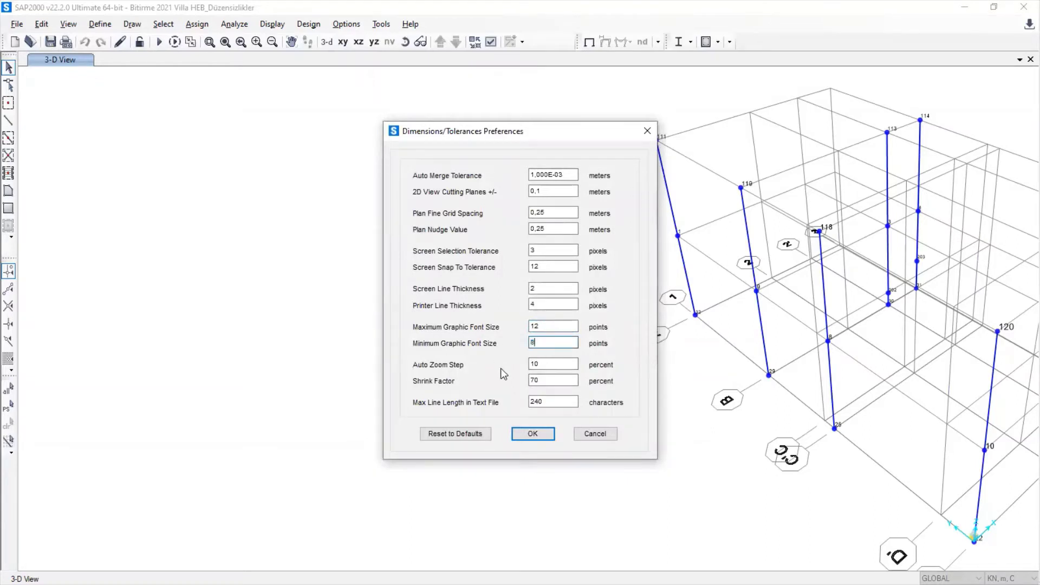
left_click(538, 436)
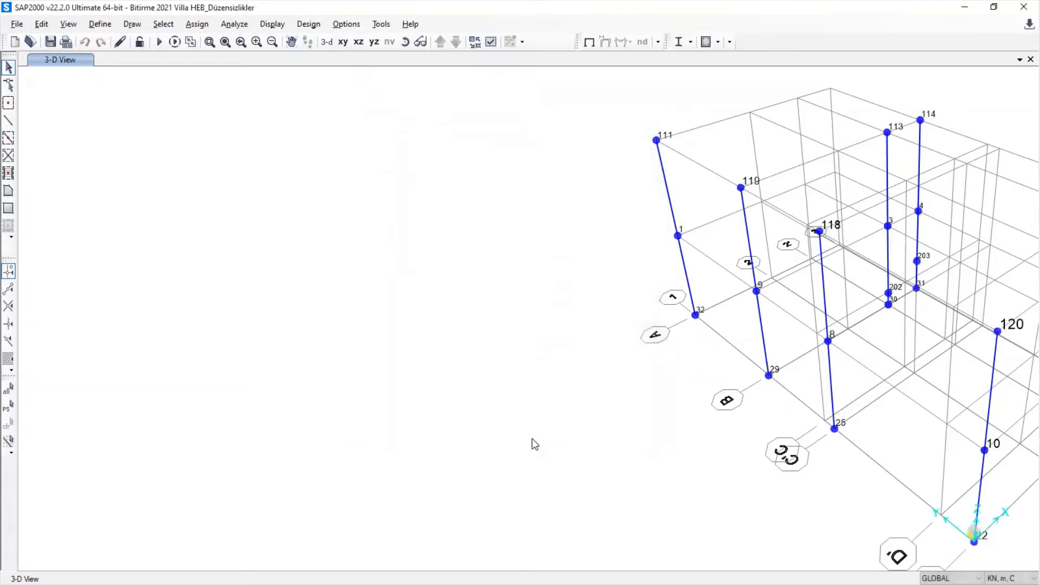
Add a new translational generalized displacement and name it XD=1.KAT
left_click(101, 24)
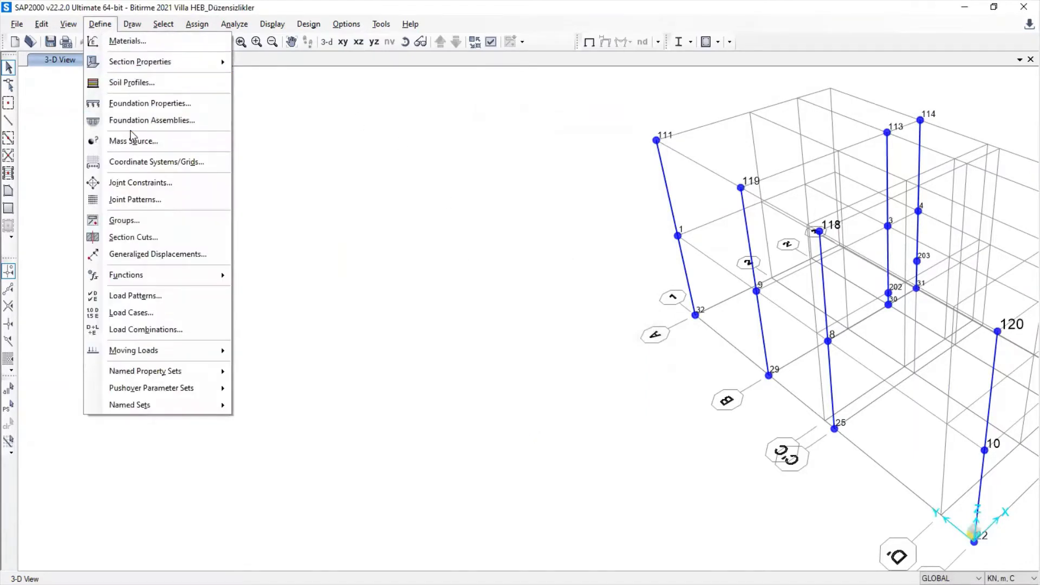
left_click(158, 254)
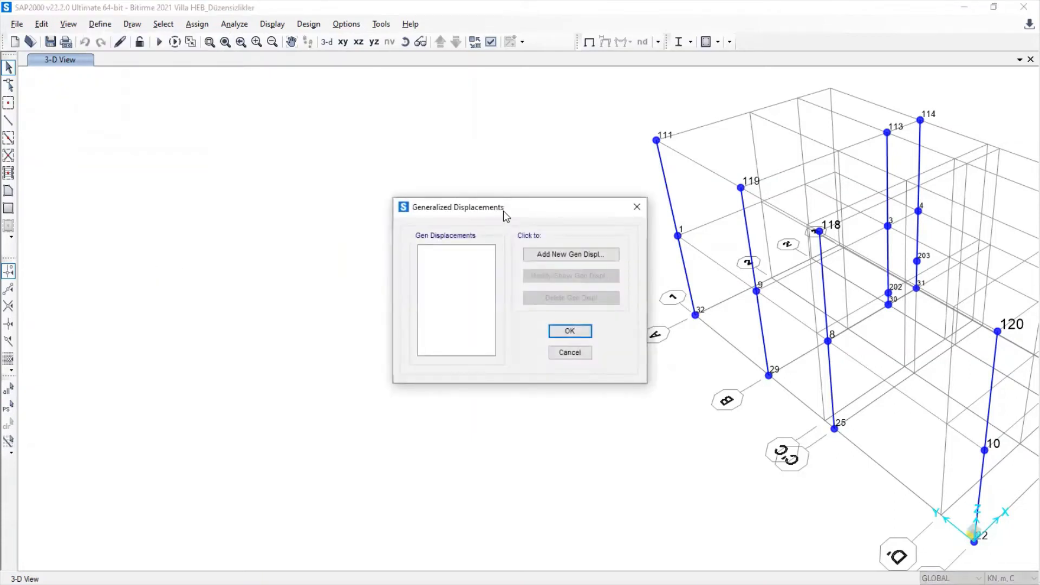
left_click_drag(500, 204, 188, 109)
left_click(268, 162)
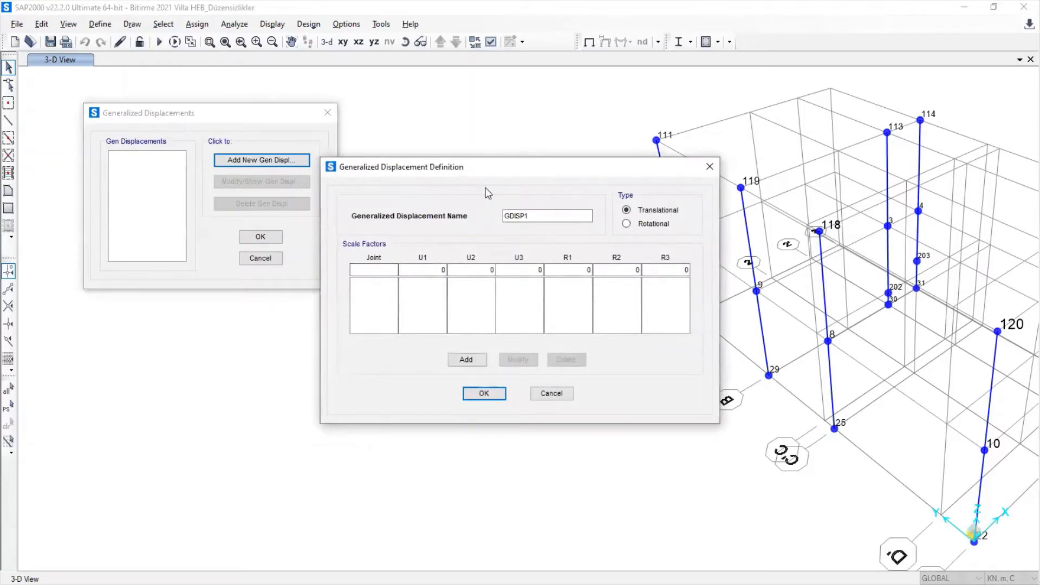
left_click_drag(517, 167, 318, 199)
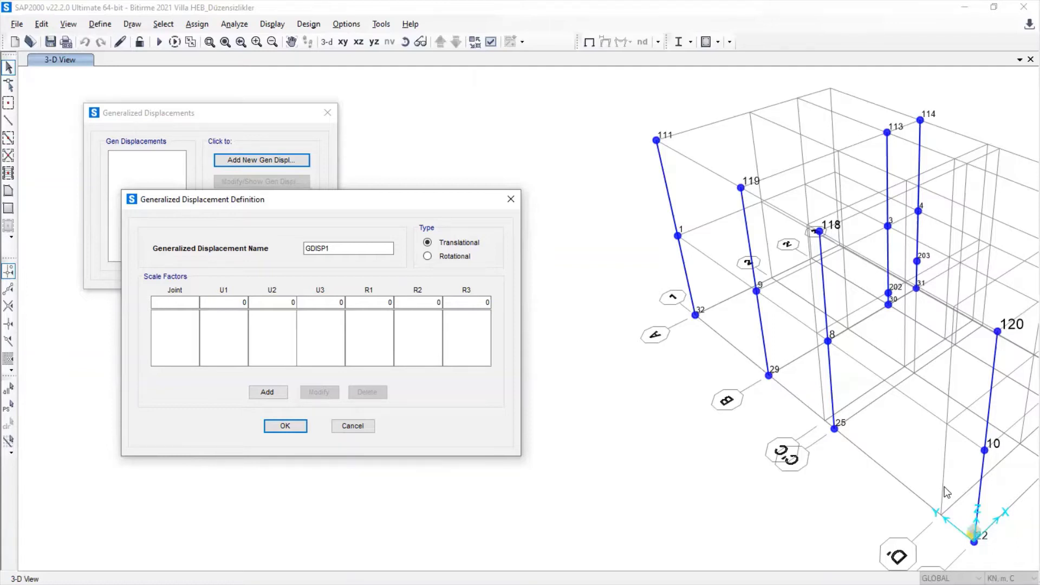
left_click_drag(358, 249, 228, 250)
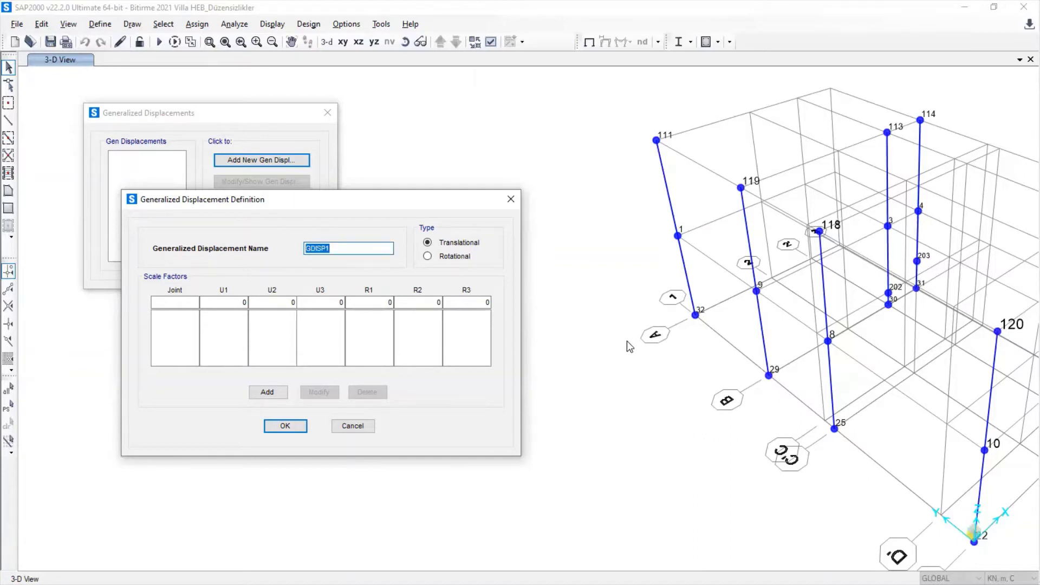
type("d")
key("BackSpace")
type("XD")
type("=1.KAT")
Add joint 10 with a U1 scale factor of 1 to the XD=1.KAT definition and accept it
left_click(165, 302)
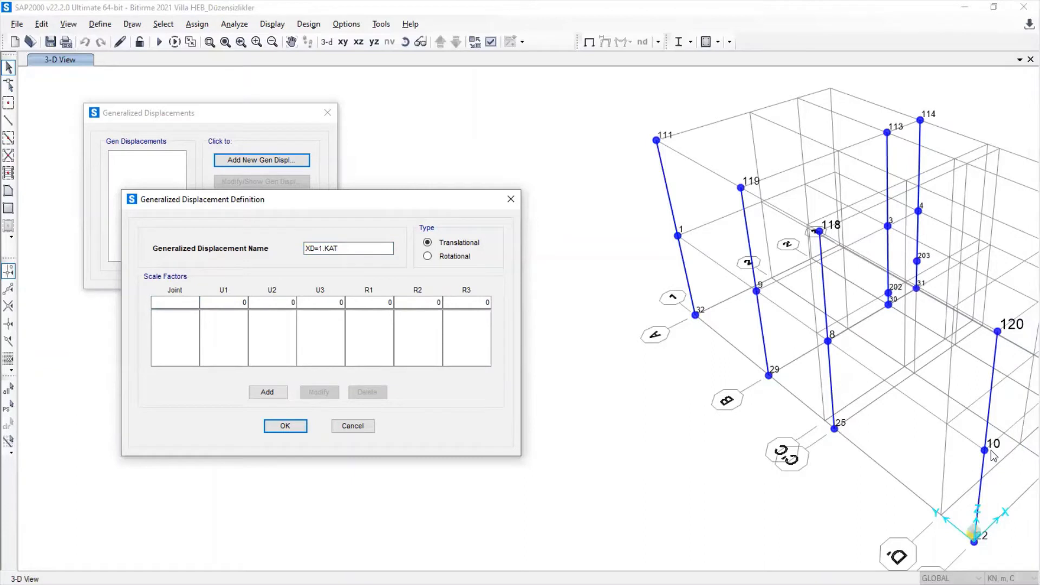
type("10")
key("Tab")
type("1")
left_click(267, 391)
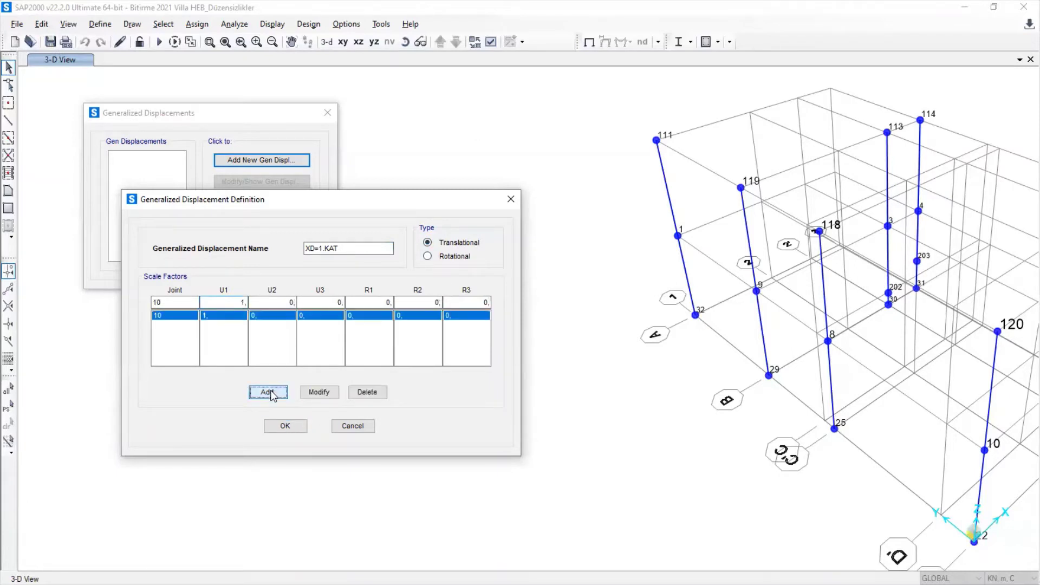
left_click(289, 426)
Add another translational generalized displacement and name it XC_1.KAT
left_click(262, 162)
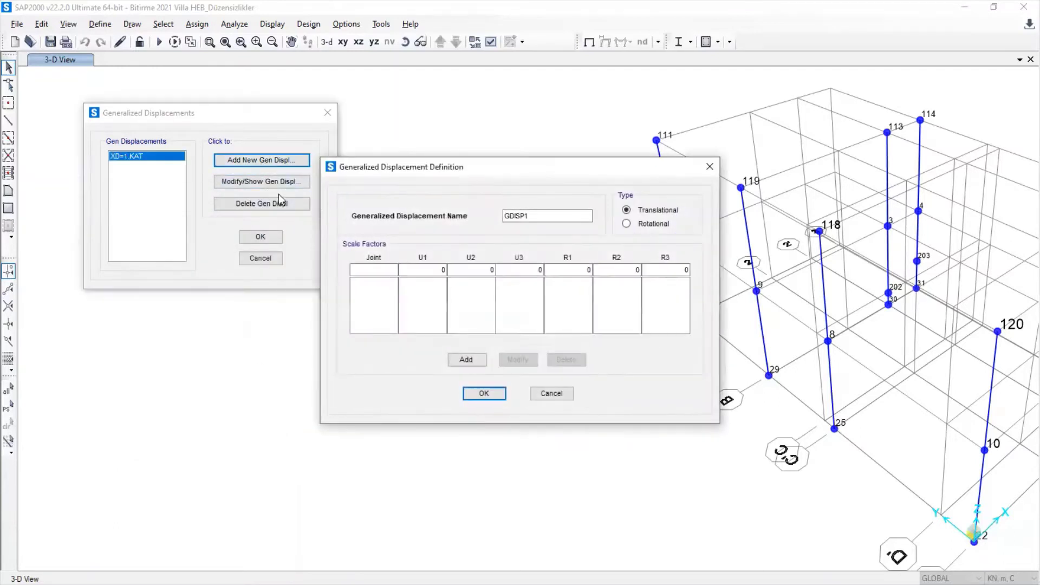
double_click(506, 215)
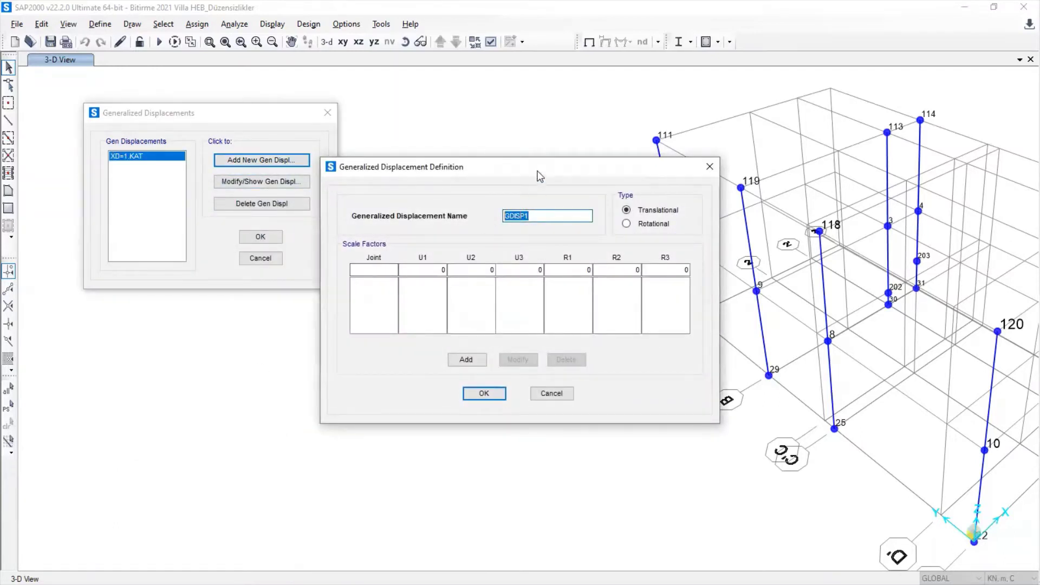
left_click_drag(532, 164, 353, 155)
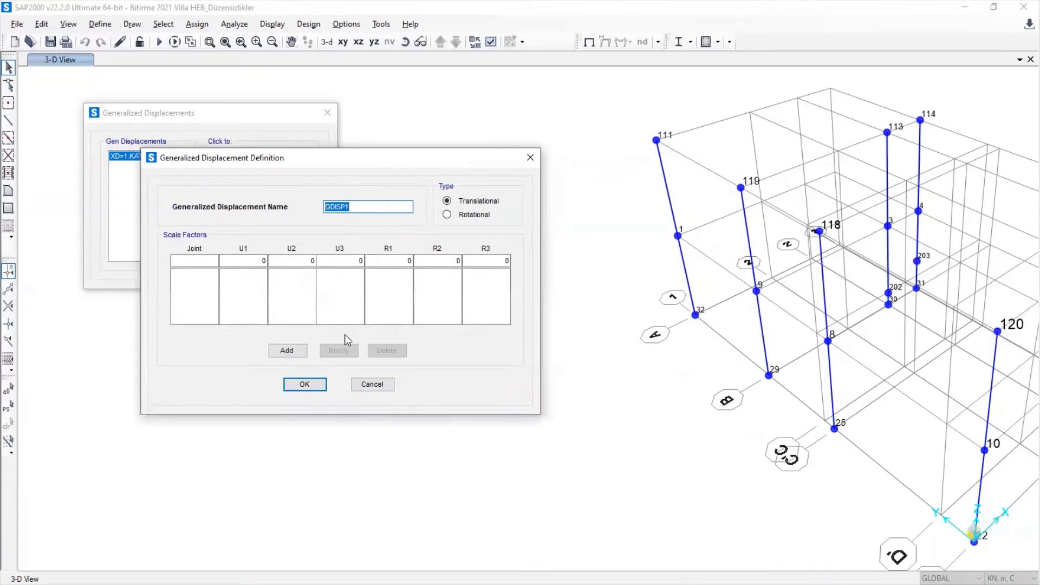
type("C")
key("ctrl+a")
type("XC_1.KAT")
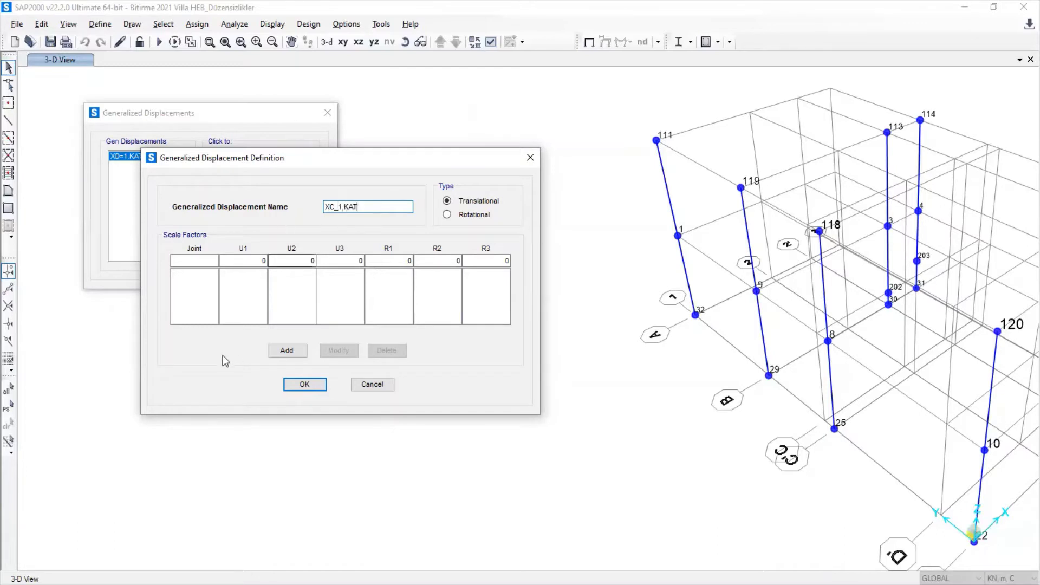
Add joint 8 with a U1 scale factor of 1 to the XC_1.KAT definition and accept it
left_click(210, 261)
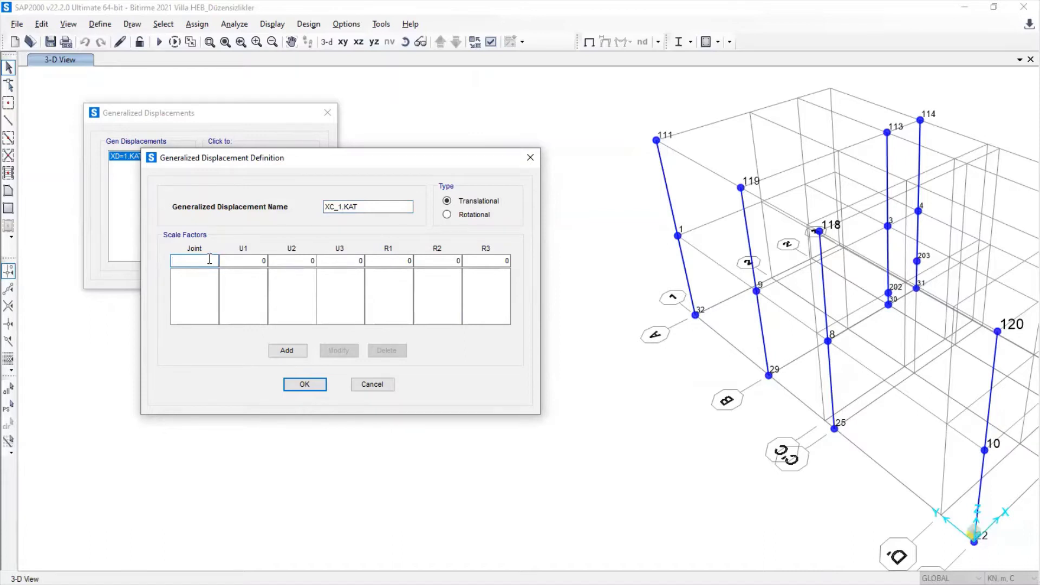
type("8")
key("Tab")
type("1")
left_click(324, 386)
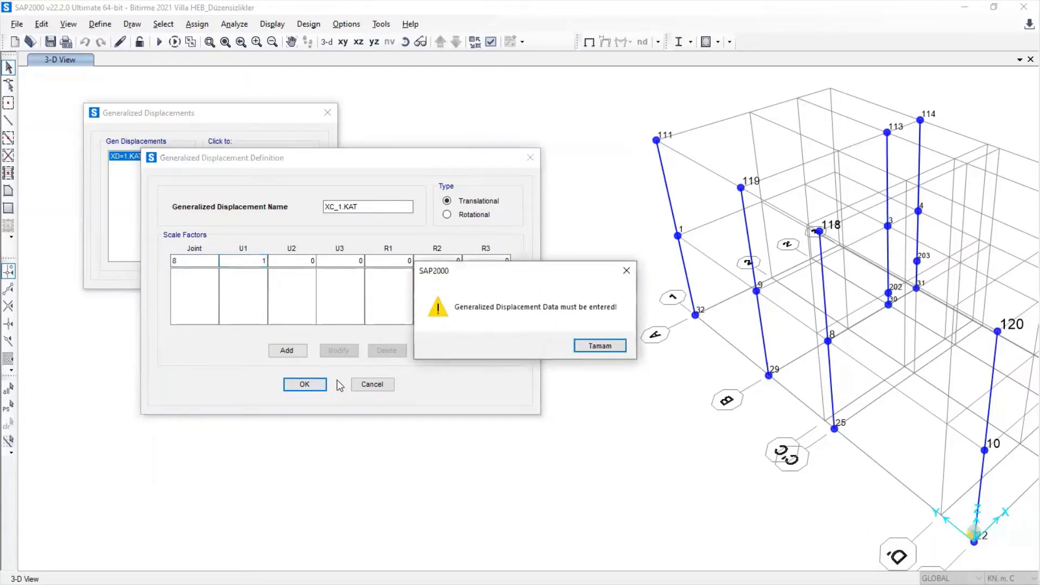
left_click(602, 345)
left_click(287, 350)
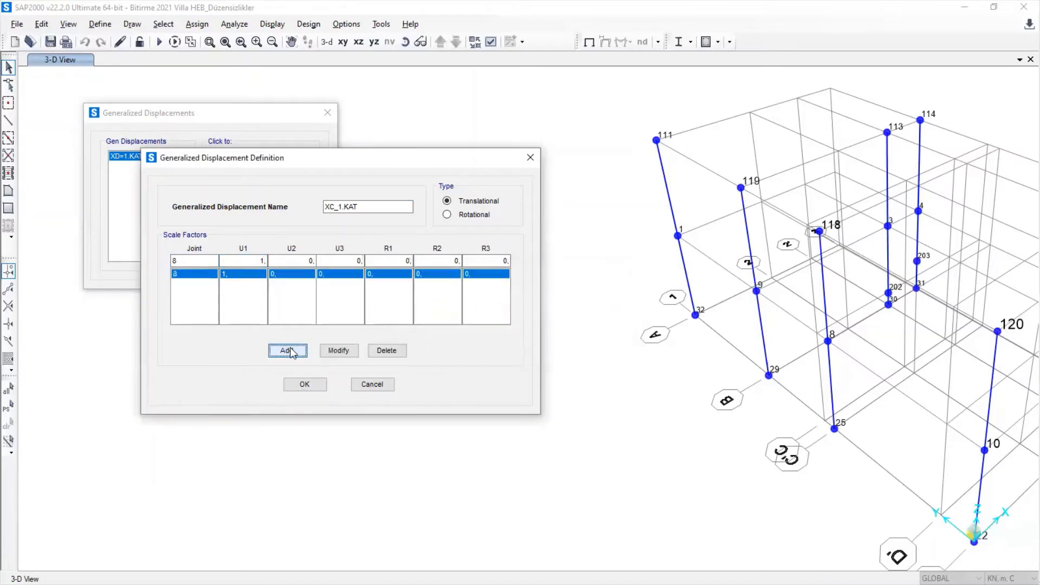
left_click(312, 383)
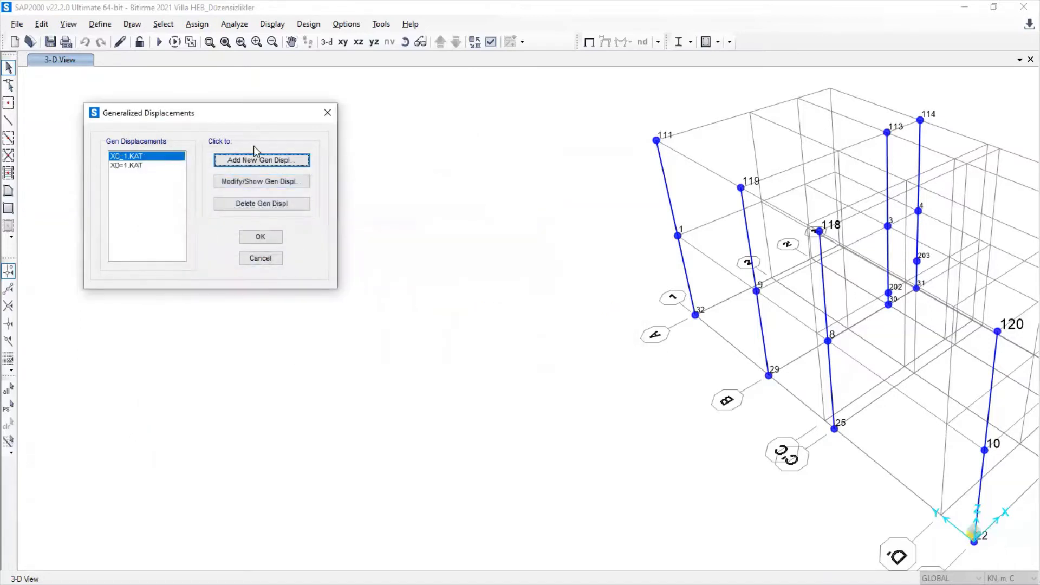
Add a translational generalized displacement named XB_1.KAT for the axis B column
left_click(257, 161)
left_click_drag(443, 174, 241, 211)
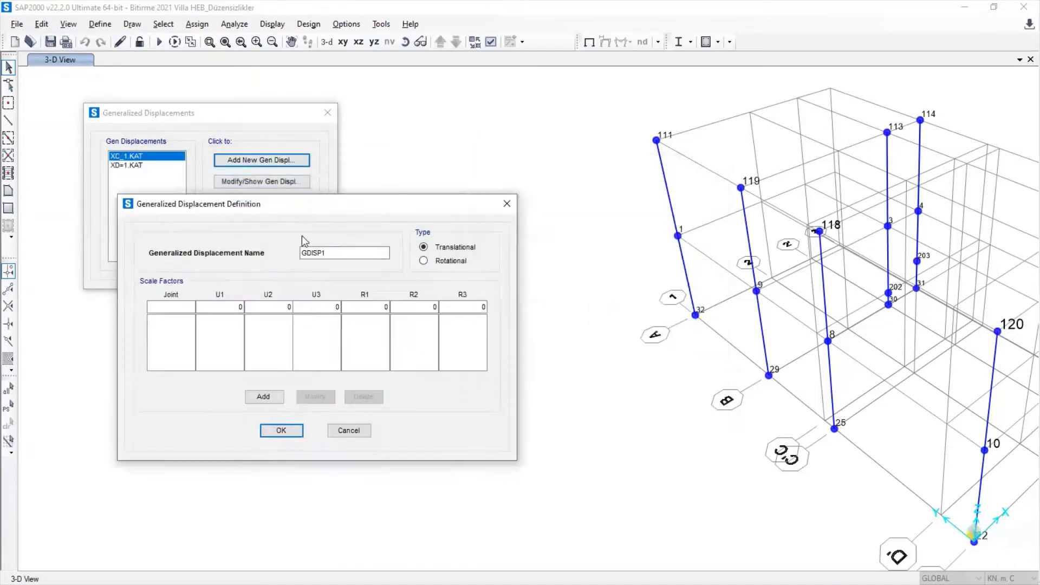
double_click(374, 255)
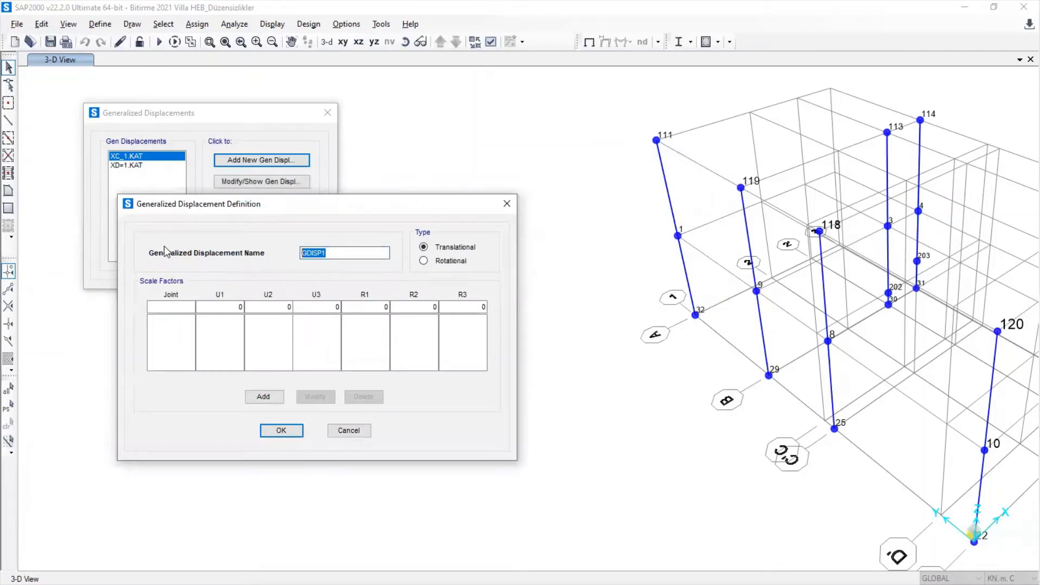
type("XB_1.KAT")
Add joint 9 with a U1 scale factor of 1 to the XB_1.KAT definition and accept it
key("Tab")
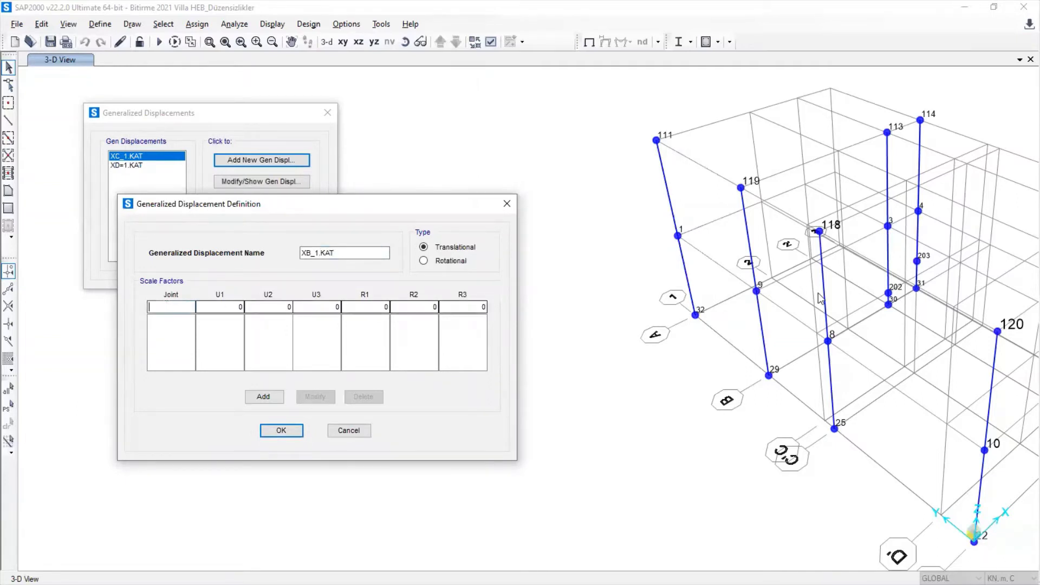
type("9")
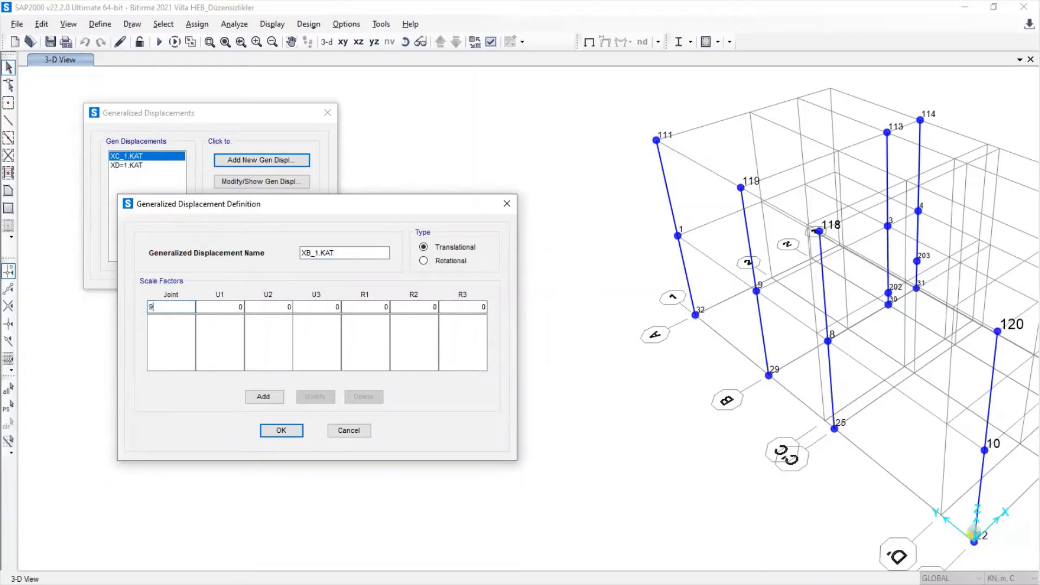
key("Tab")
type("1")
left_click(266, 396)
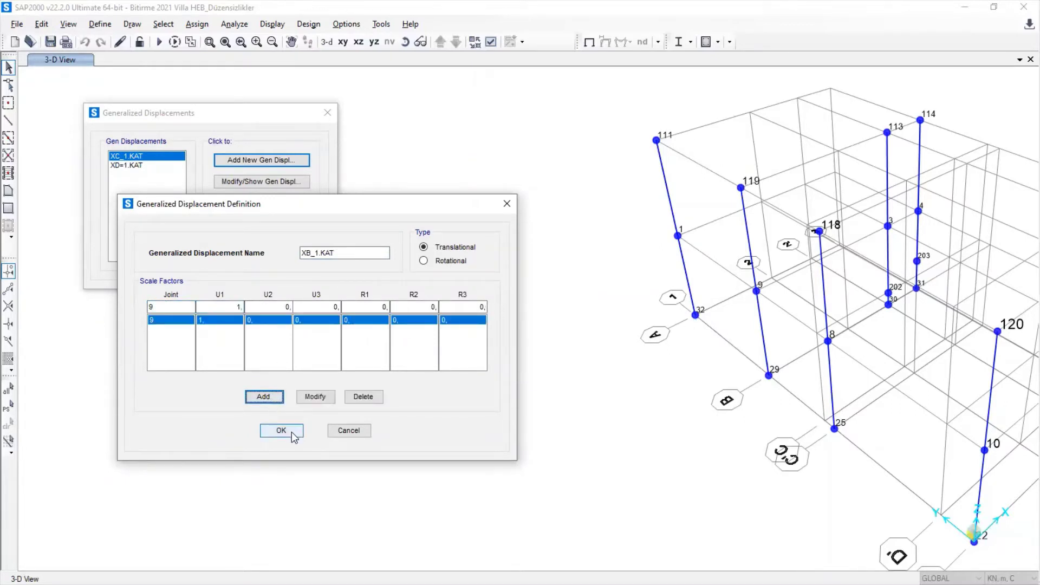
left_click(292, 432)
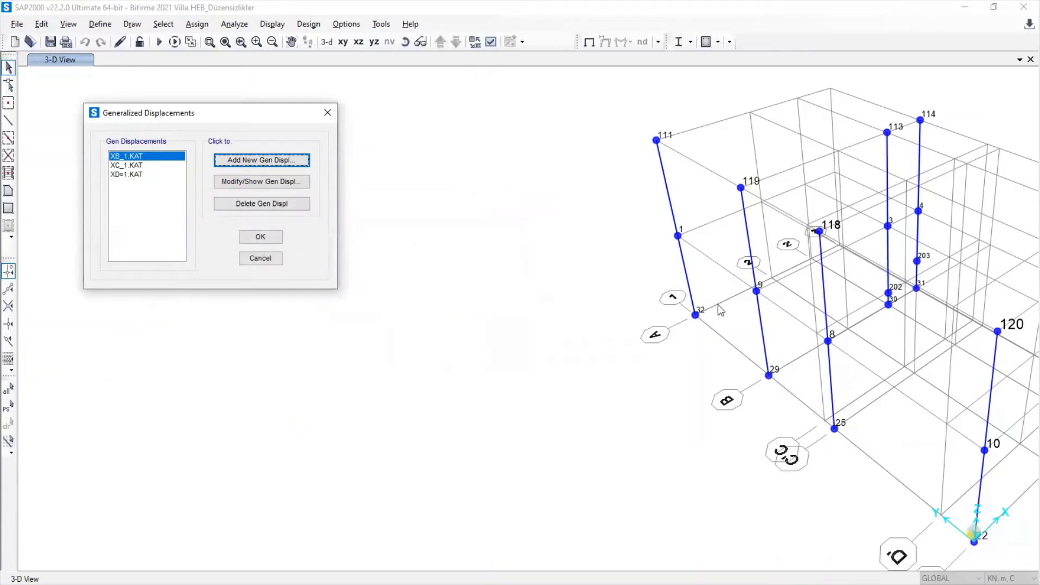
Add a translational generalized displacement named XA_1.KAT and enter joint 1 for the axis A column
left_click(292, 161)
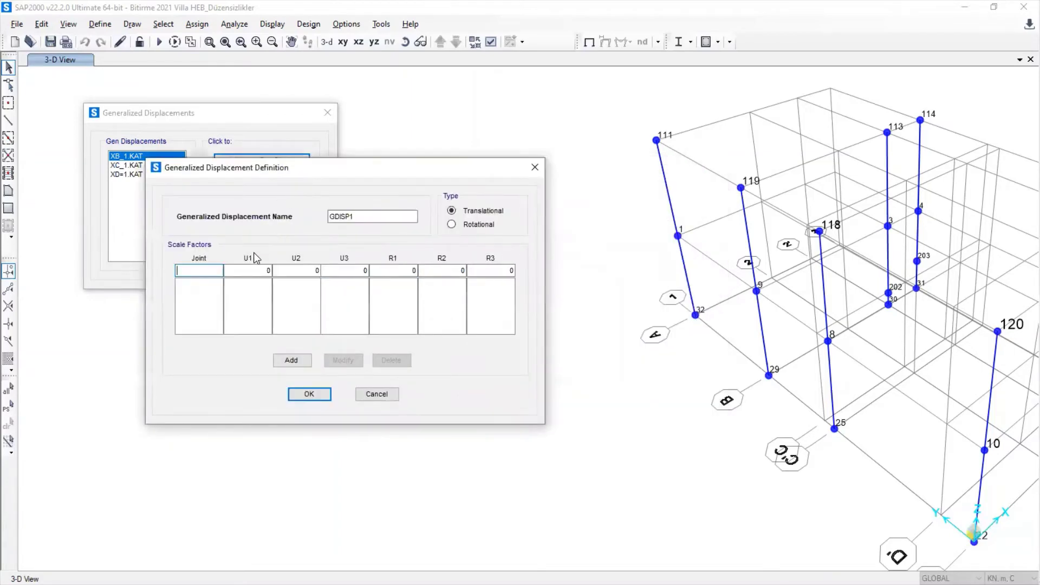
left_click(248, 270)
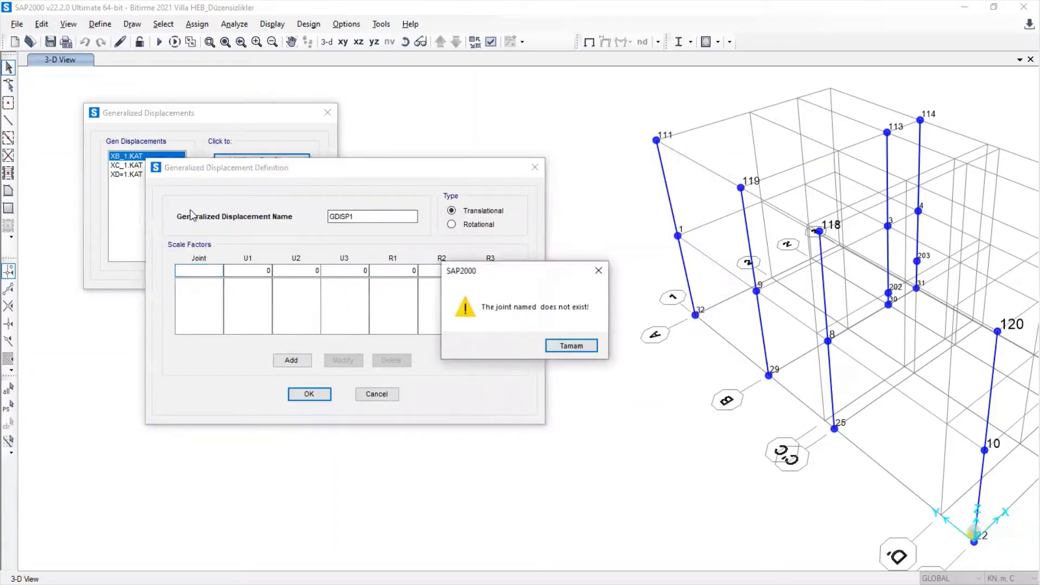
left_click(571, 346)
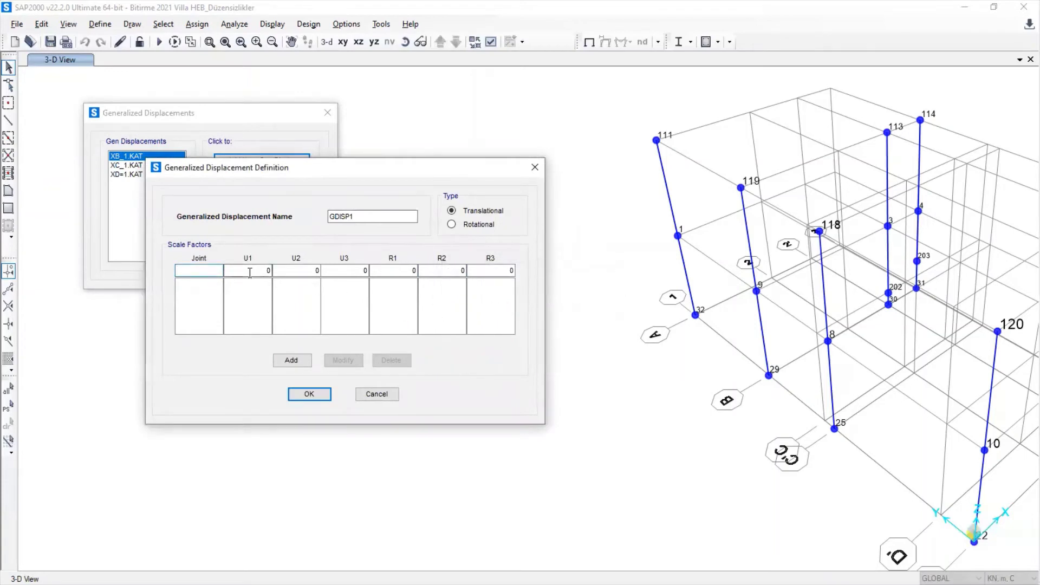
type("1")
double_click(357, 216)
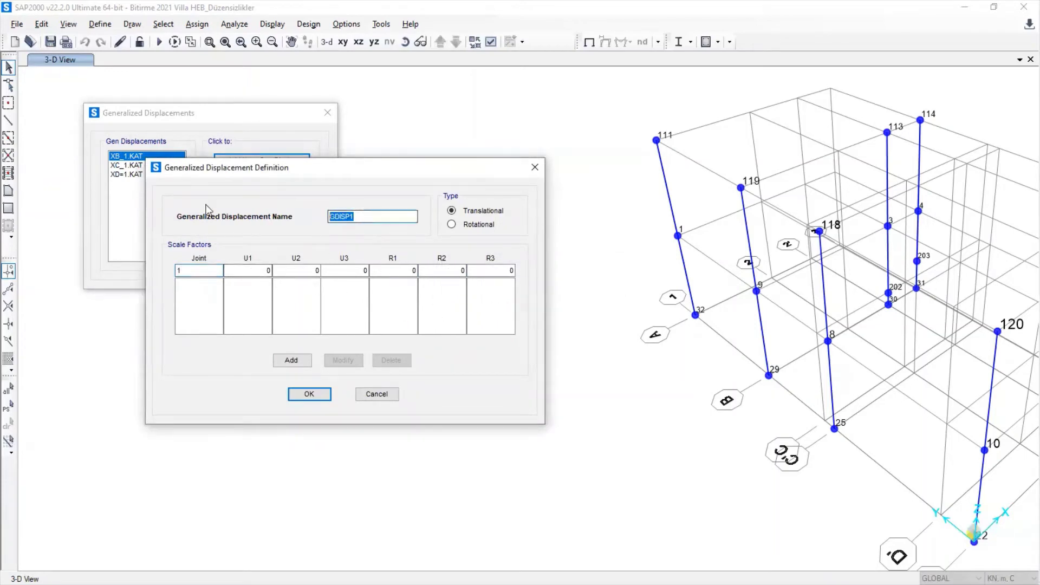
type("XB")
type("A")
type("_A")
key("BackSpace")
type("1.KAT")
Give joint 1 a U1 scale factor of 1, add it to the XA_1.KAT definition and accept it
left_click(259, 272)
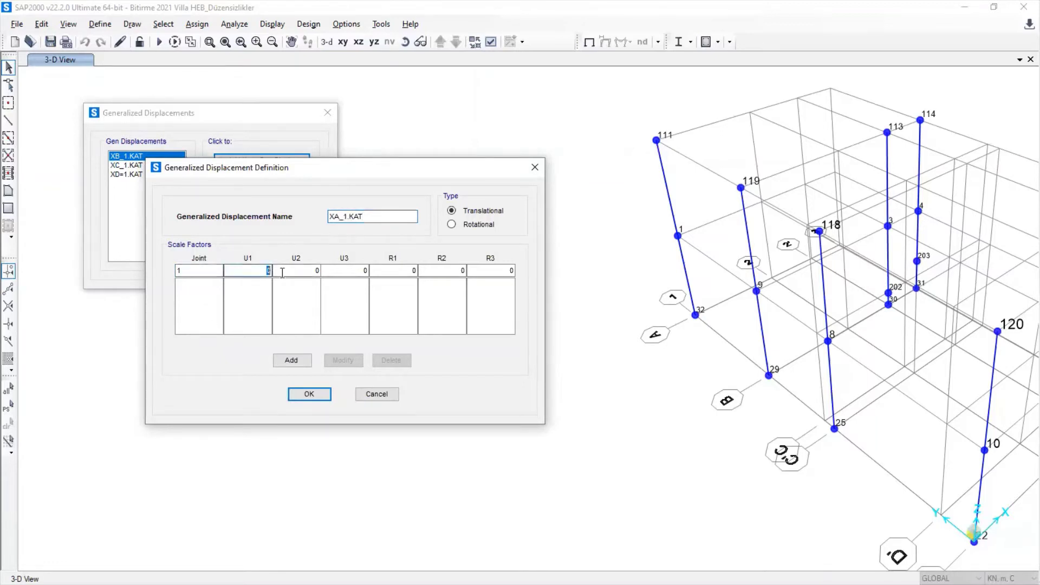
type("1")
left_click(293, 360)
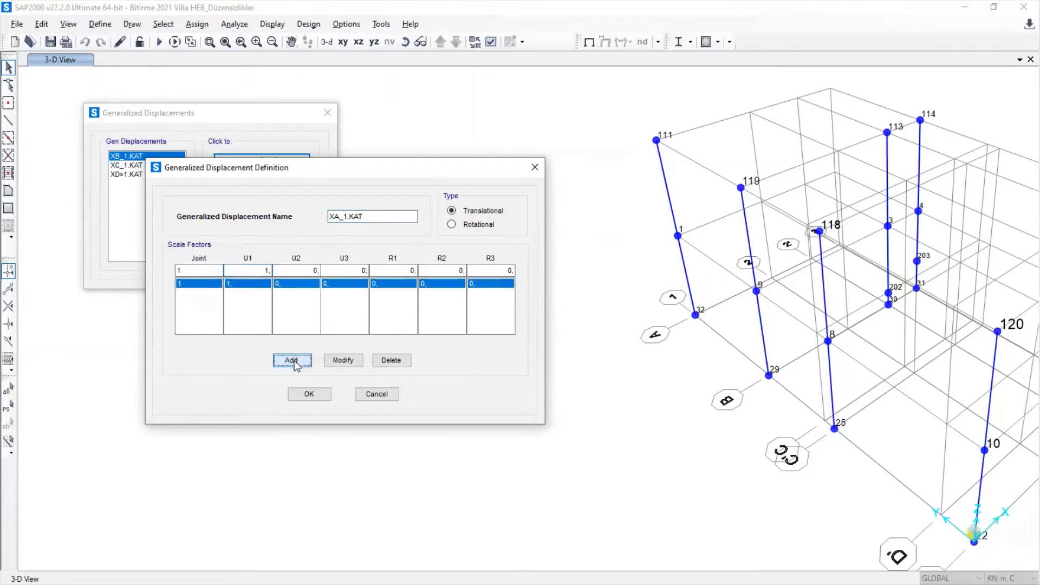
left_click(306, 395)
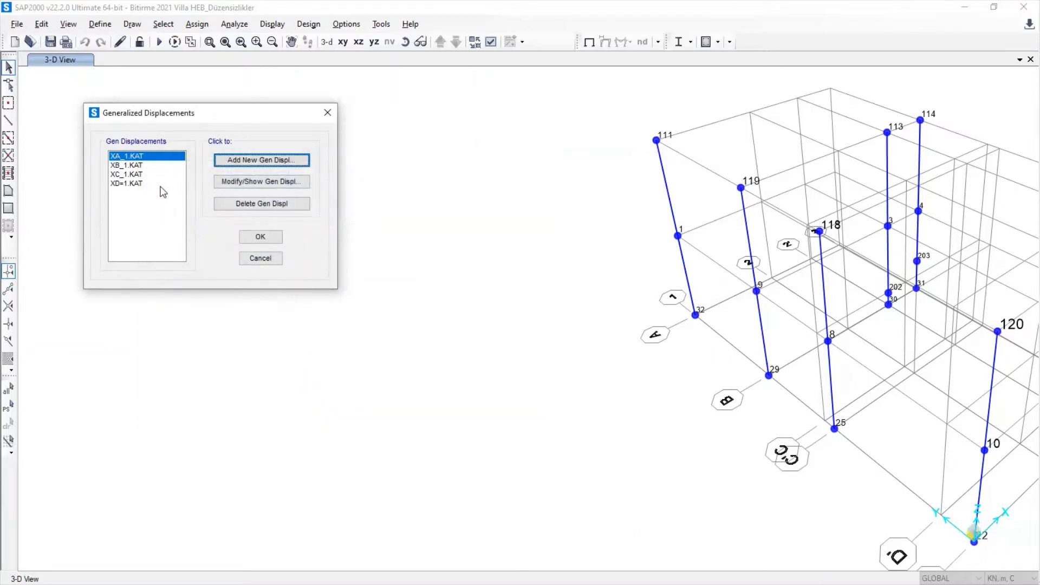
Add a translational generalized displacement named XD_2.KAT containing joint 120 with a U1 scale factor of 1
left_click(268, 159)
left_click_drag(536, 215, 438, 209)
left_click_drag(474, 172, 318, 169)
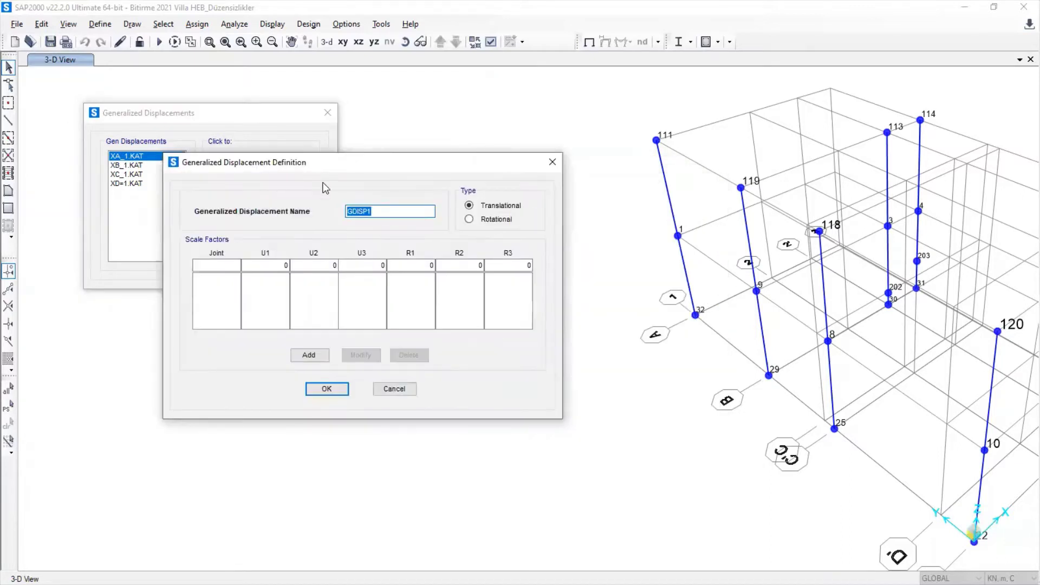
type("XD_2.KAT")
left_click(228, 267)
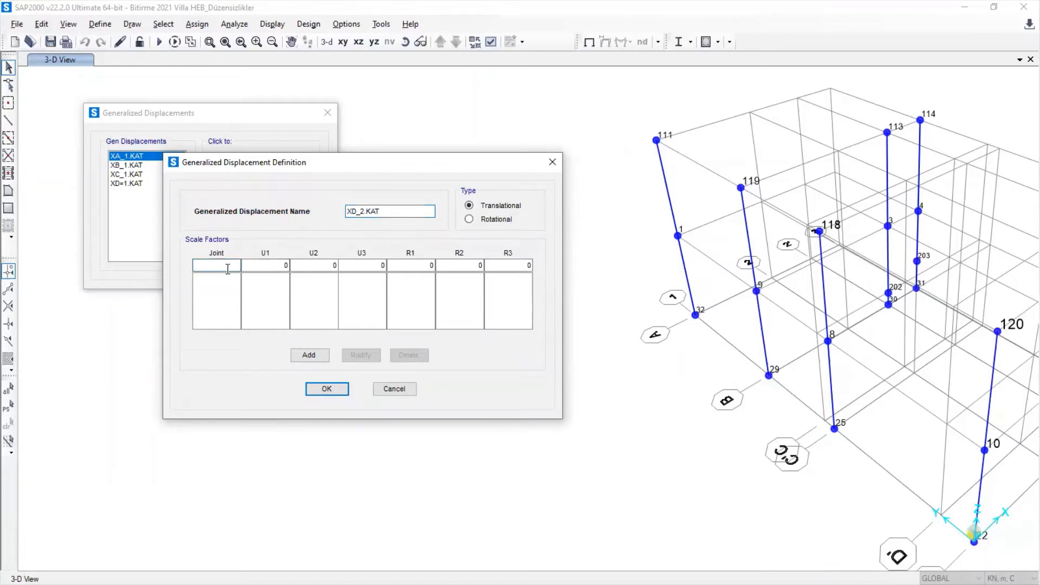
type("120")
key("Tab")
type("1")
left_click(316, 358)
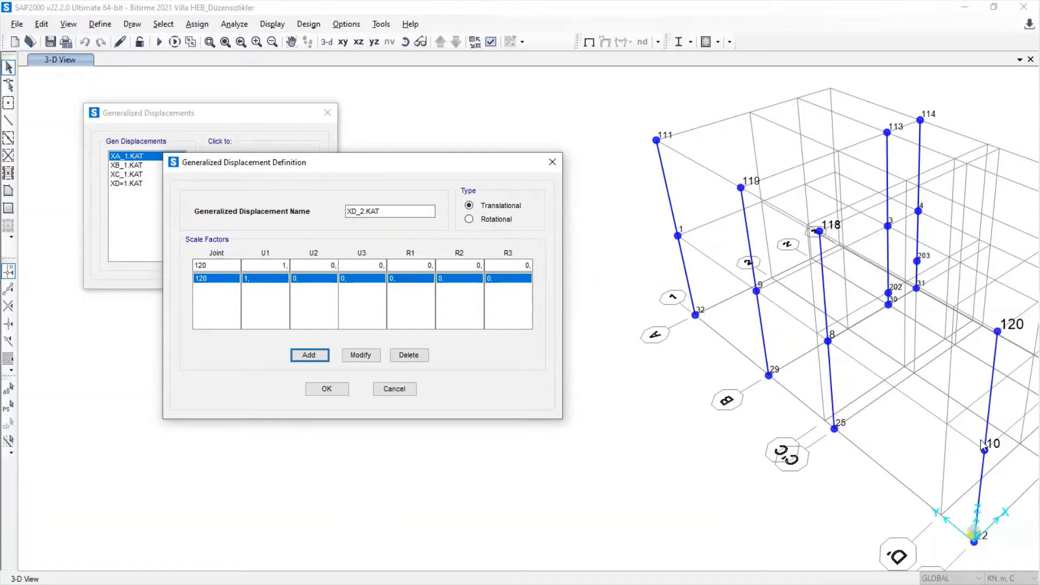
Add joint 10 with a U1 scale factor of -1 to the XD_2.KAT definition and accept it
double_click(225, 265)
type("10")
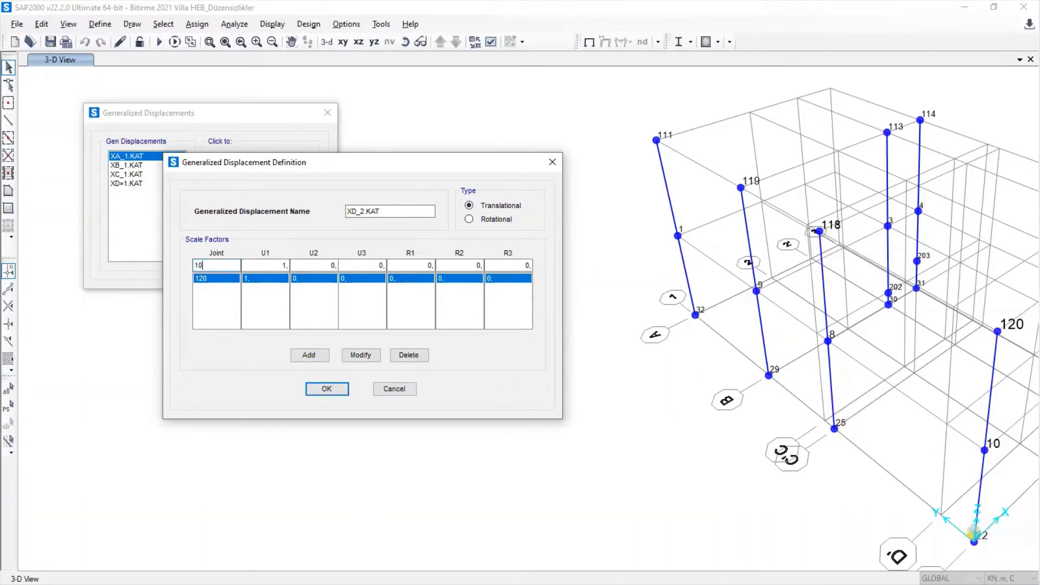
left_click(270, 268)
type("-")
left_click(323, 357)
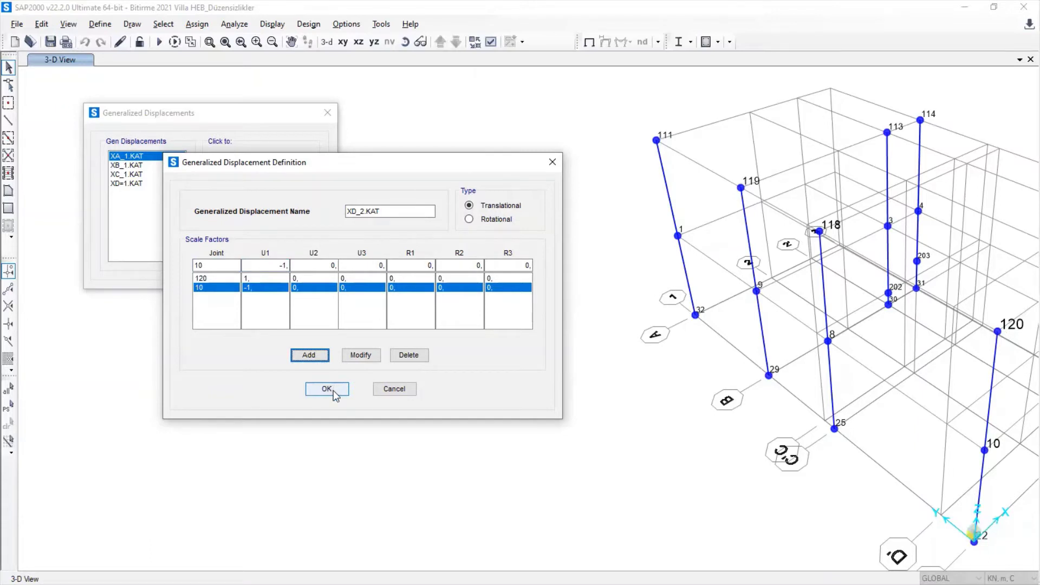
left_click(328, 389)
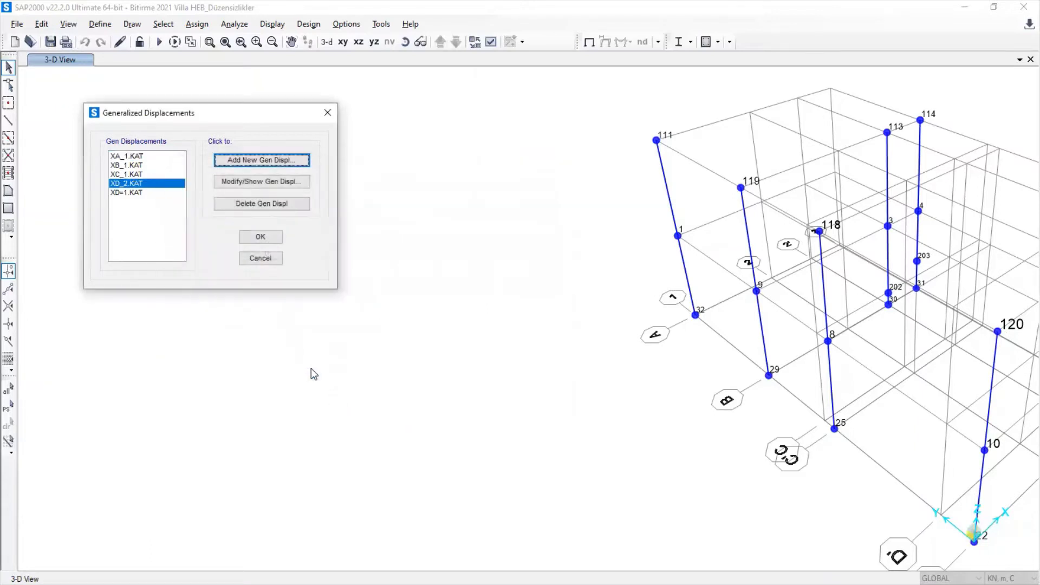
Add a translational generalized displacement named XC_2.KAT containing joint 118 with a U1 scale factor of 1
left_click(250, 161)
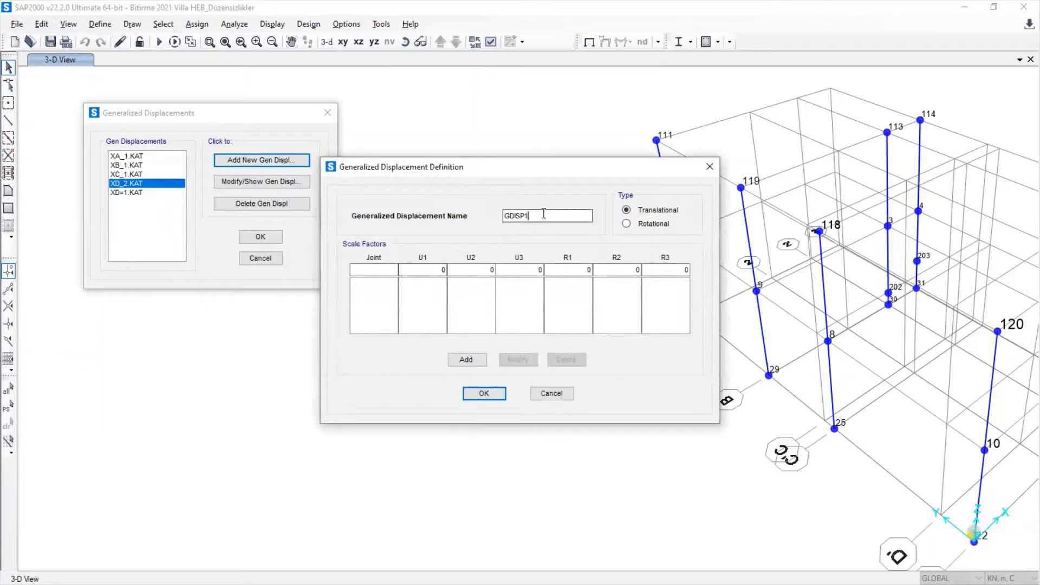
type("XC_2.KAT")
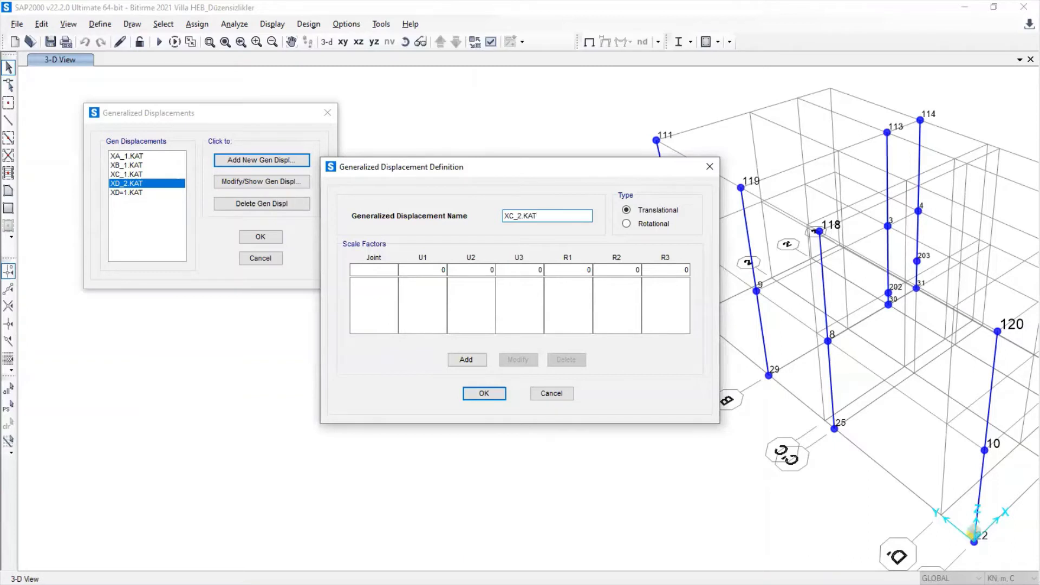
left_click(369, 271)
type("118")
left_click(440, 269)
type("1")
left_click(535, 271)
left_click(466, 361)
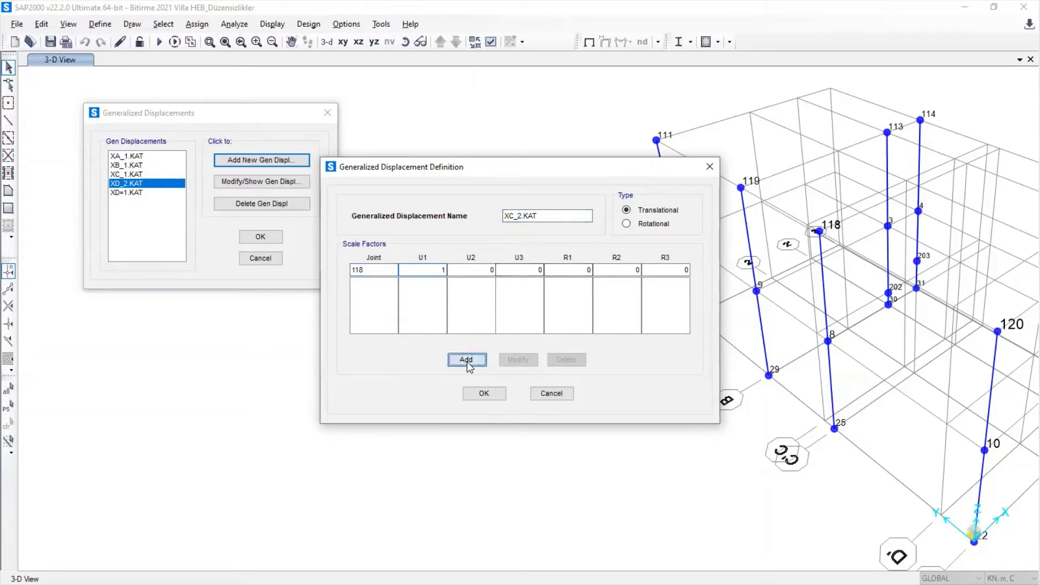
Add joint 8 with a U1 scale factor of -1 to the XC_2.KAT definition and accept it
type("8")
left_click(440, 270)
key("BackSpace")
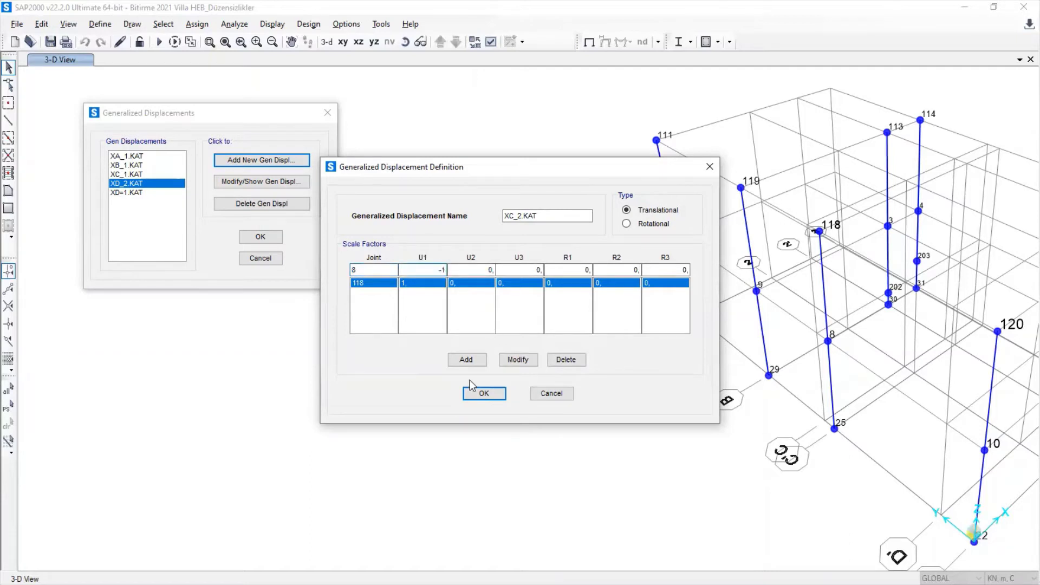
left_click(468, 362)
left_click(493, 398)
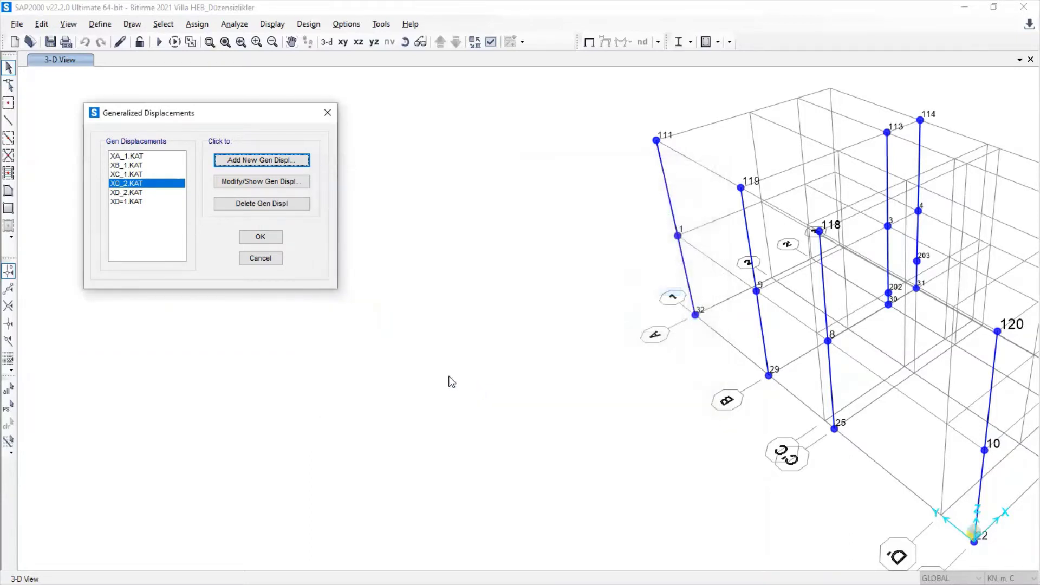
Add a translational generalized displacement named XB_2.KAT containing joint 119 with a U1 scale factor of 1
left_click(248, 161)
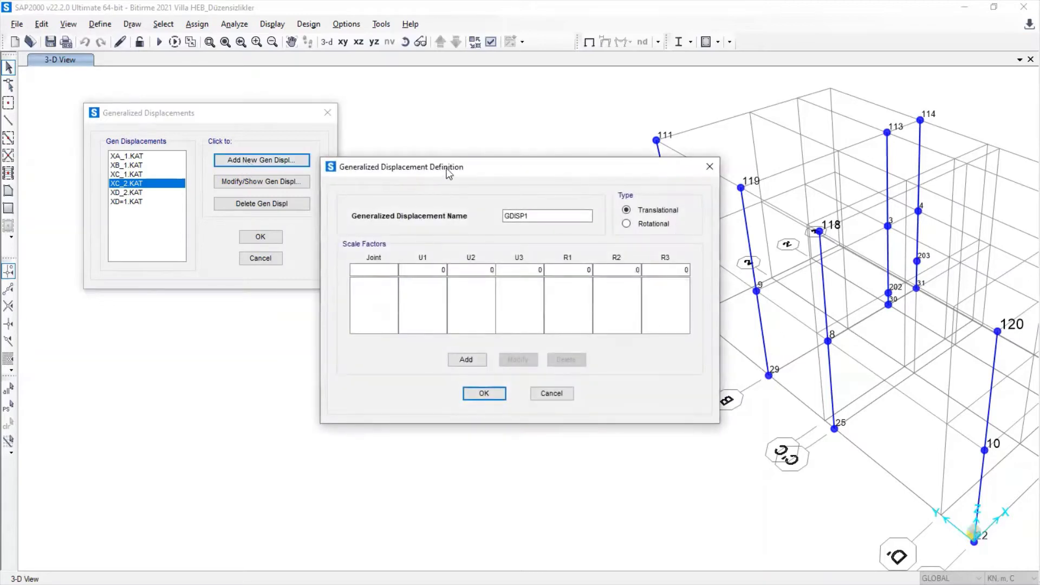
left_click_drag(443, 168, 326, 203)
left_click(418, 252)
left_click_drag(417, 252, 281, 246)
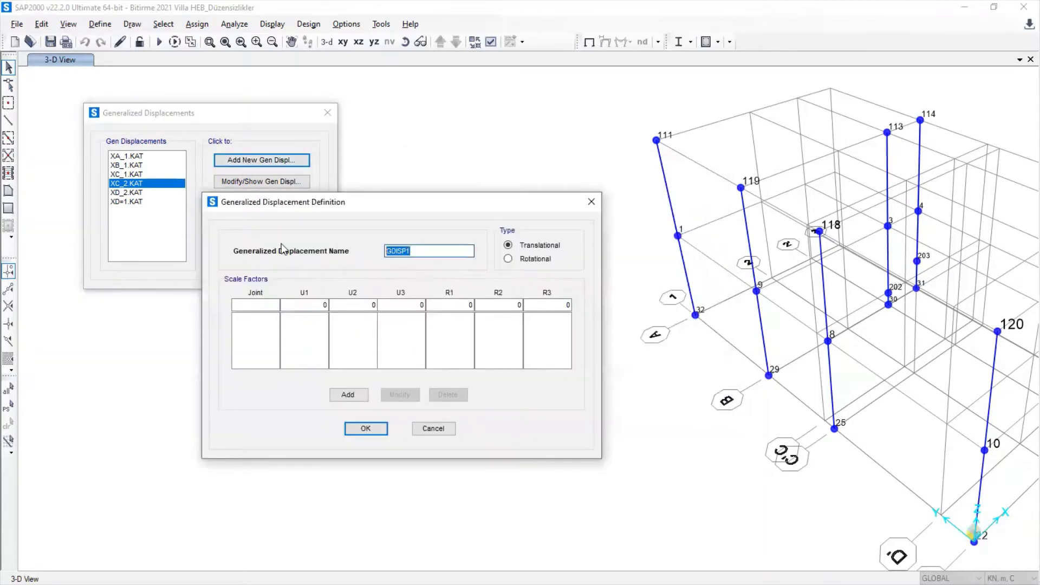
type("XB_2.KAT")
left_click(270, 306)
type("119")
key("Tab")
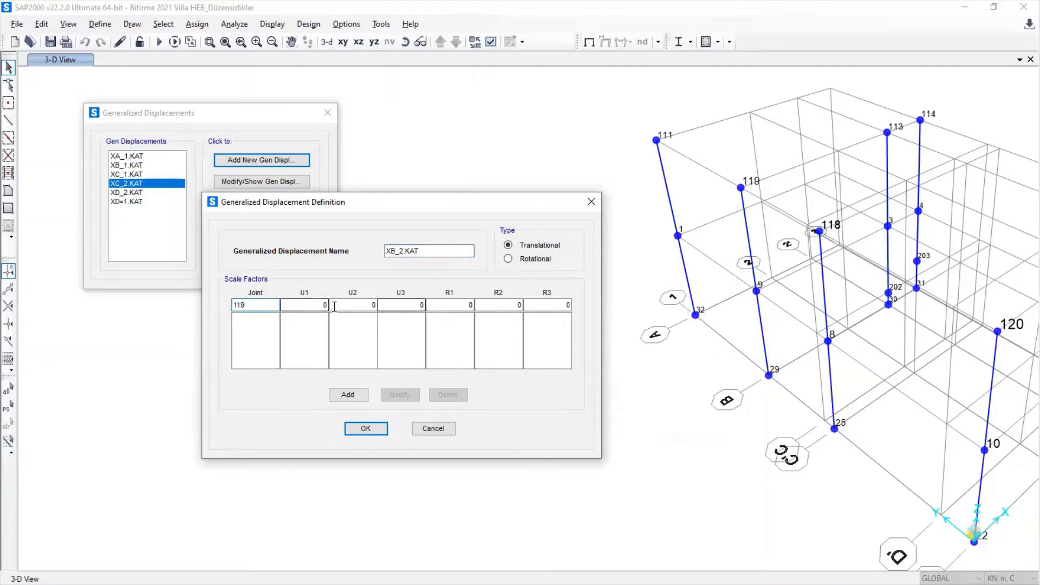
type("1")
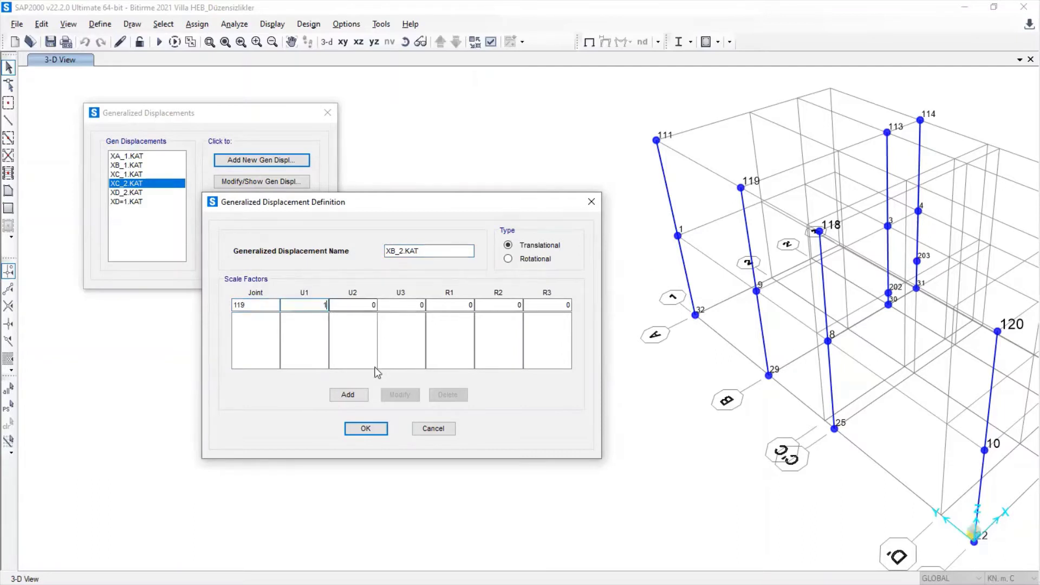
left_click(348, 394)
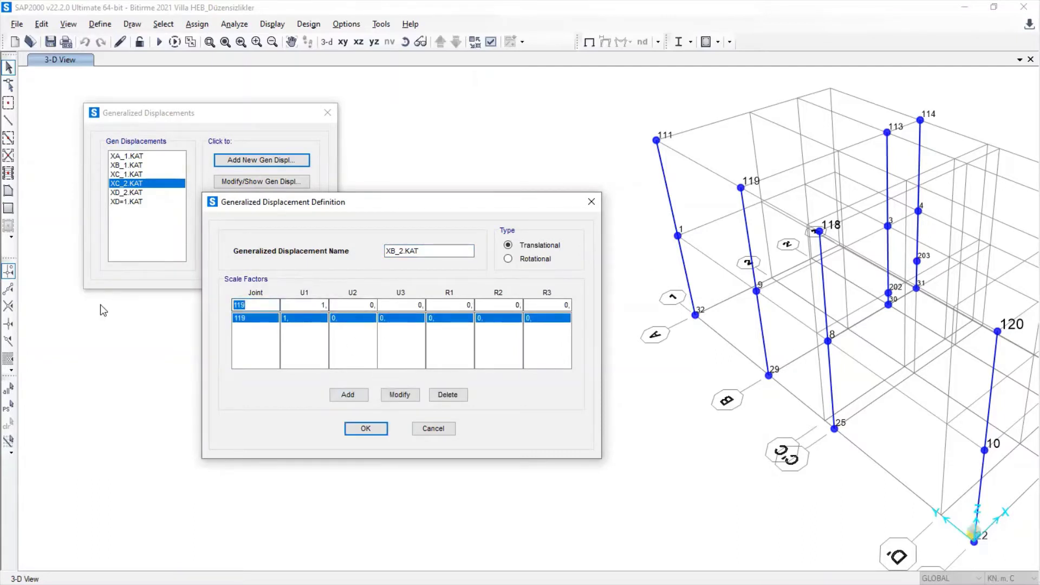
Add joint 9 with a U1 scale factor of -1 to the XB_2.KAT definition and accept it
type("9")
key("Tab")
type("-1")
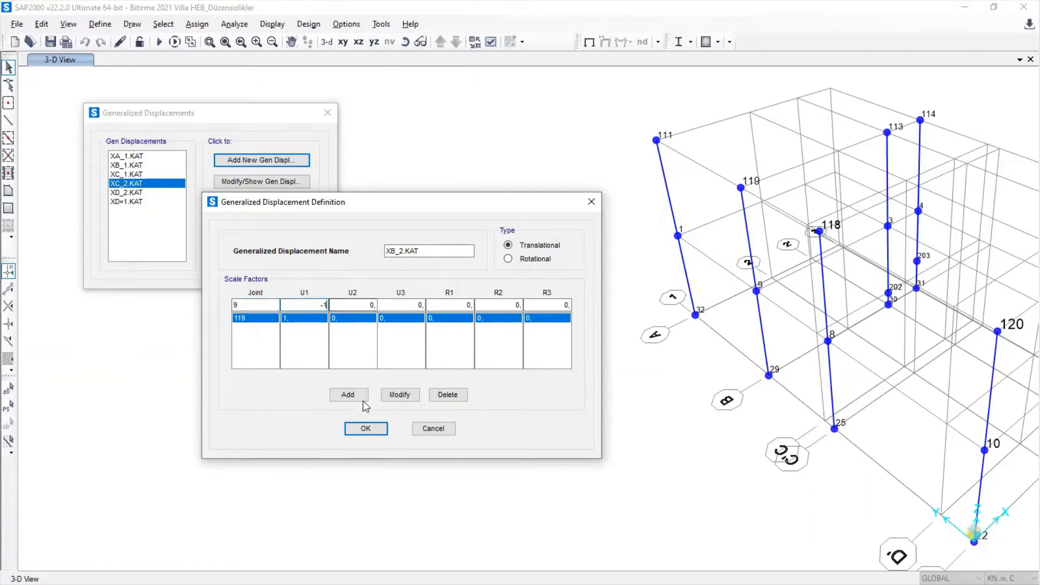
left_click(350, 397)
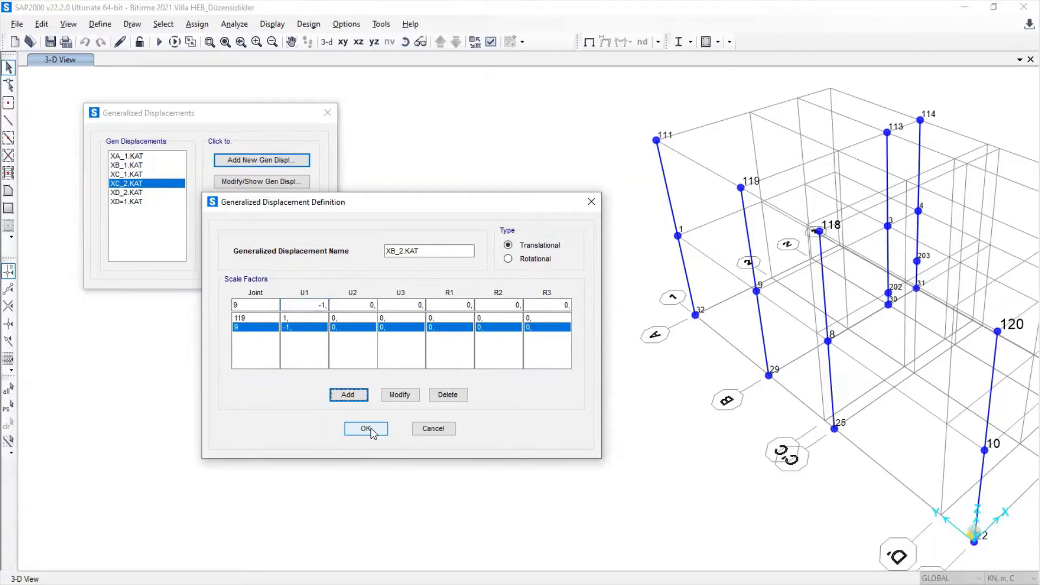
left_click(371, 428)
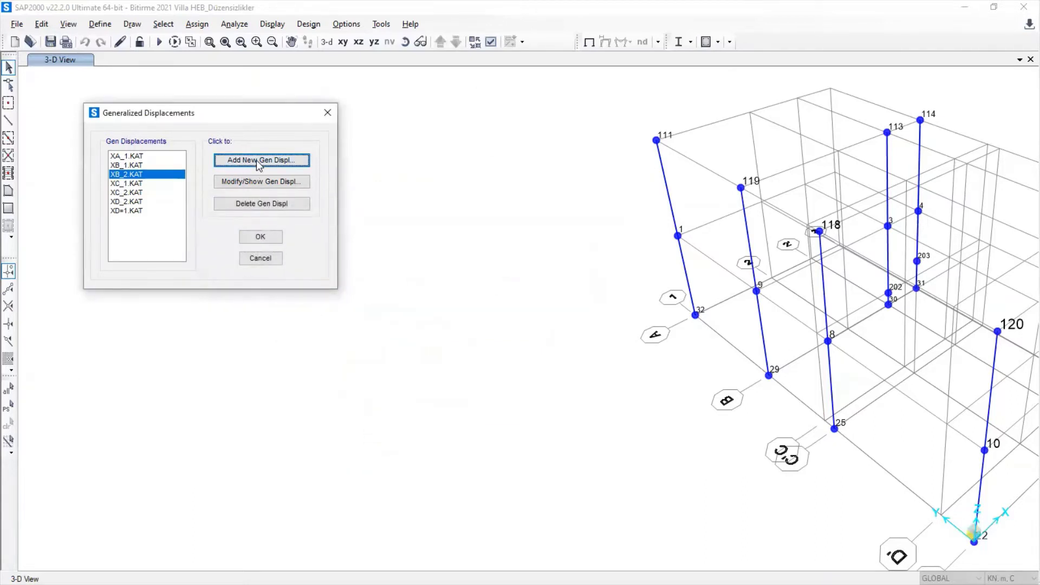
Add a translational generalized displacement named XA_2.KAT containing joint 111 with a U1 scale factor of 1
left_click(256, 161)
double_click(393, 246)
type("XA_2.KAT")
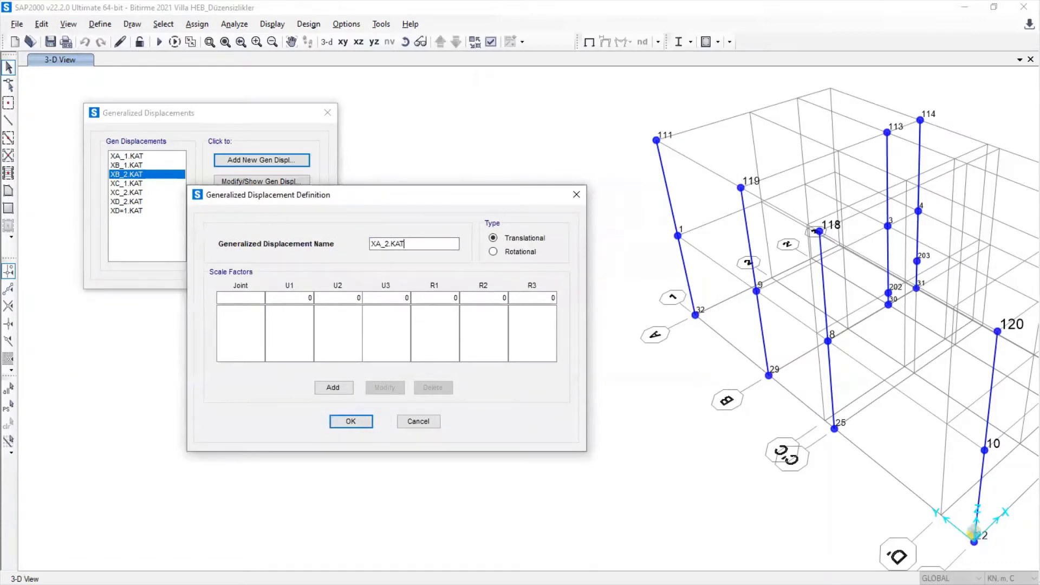
left_click(254, 297)
type("111")
key("Tab")
type("1")
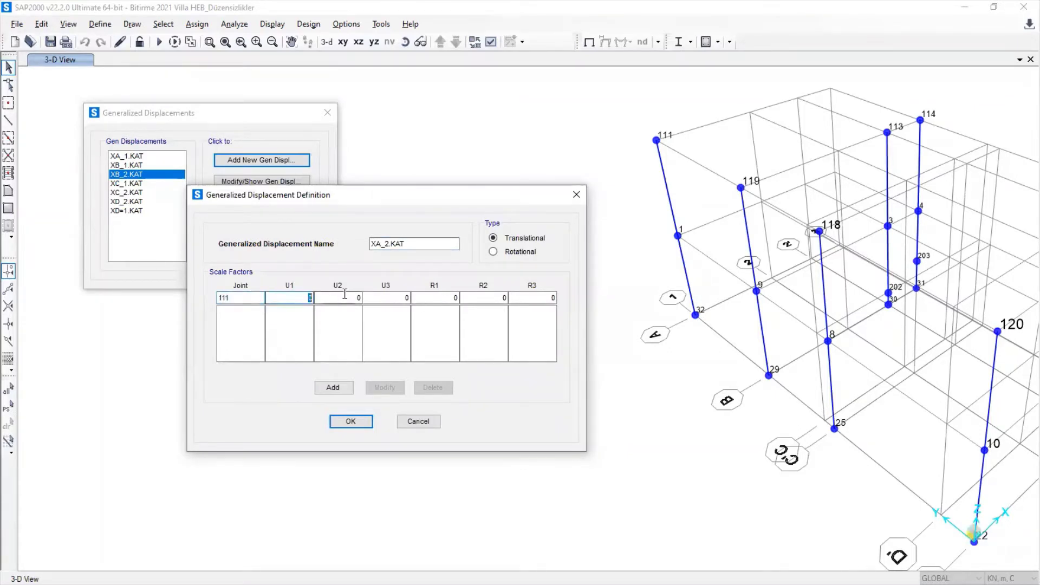
left_click(332, 388)
Add joint 1 with a U1 scale factor of -1 to XA_2.KAT, and accept the definition and the displacement list
double_click(250, 298)
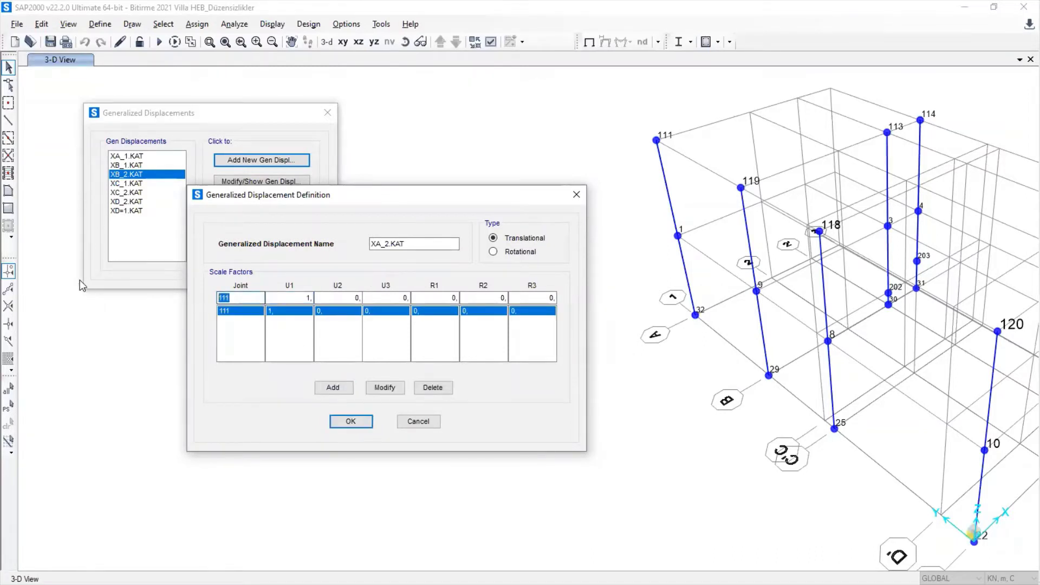
type("1")
left_click(304, 298)
key("BackSpace")
key("BackSpace")
type("-1")
left_click(319, 391)
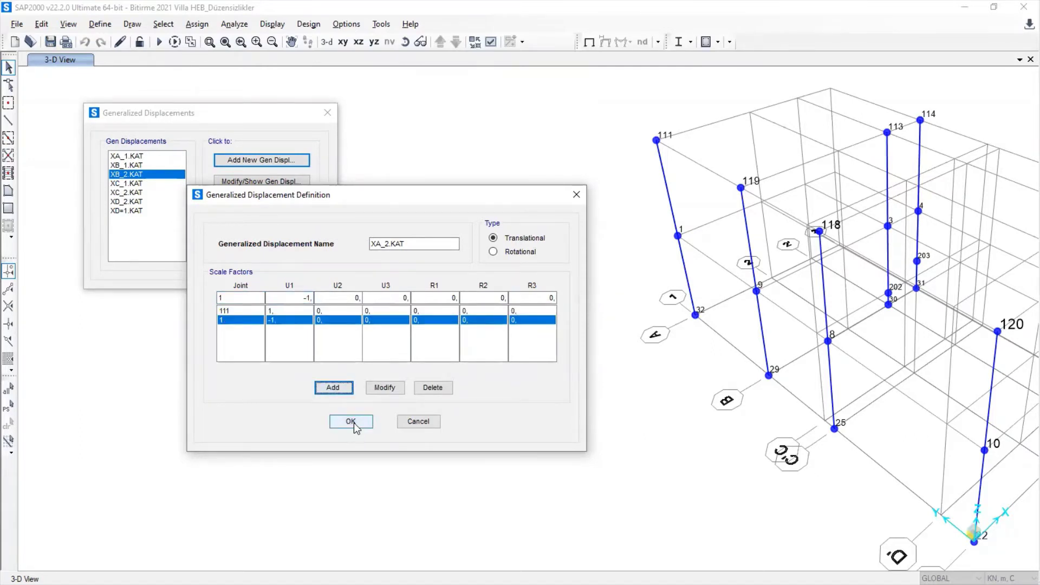
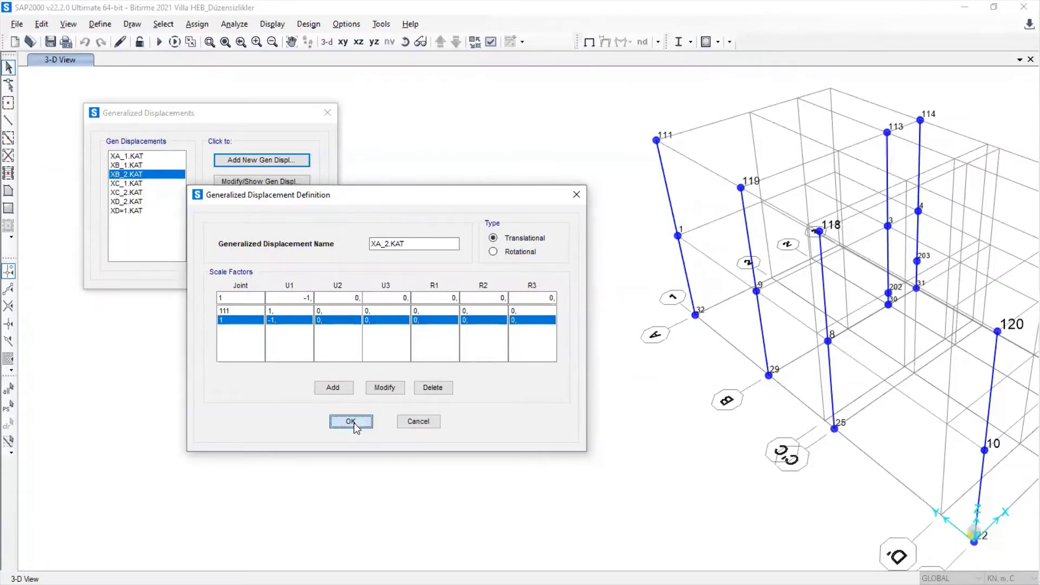
left_click(352, 422)
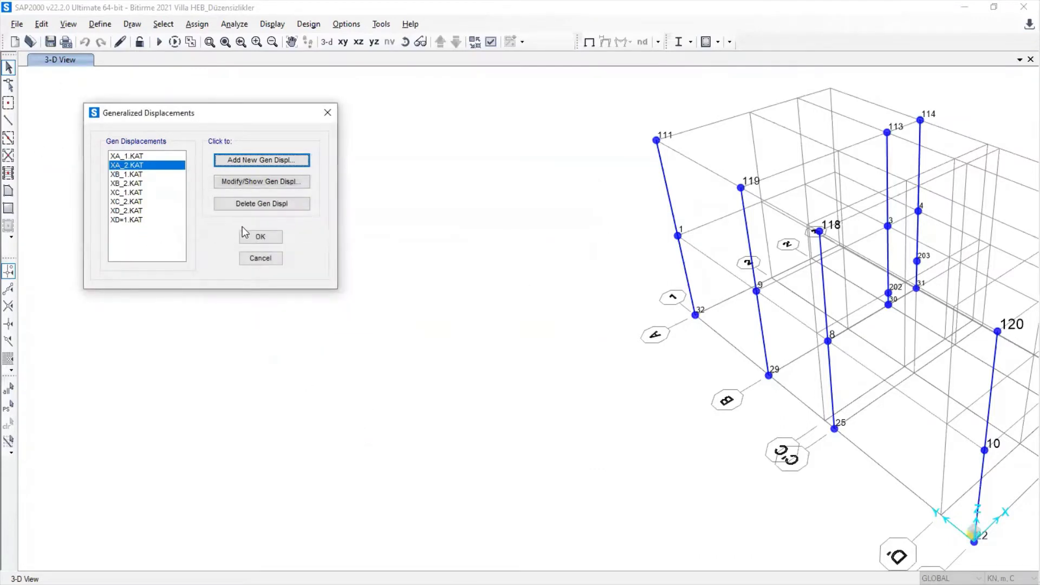
left_click(255, 235)
Start a new translational generalized displacement definition and name it Y1_1.KAT
left_click(58, 47)
left_click(100, 24)
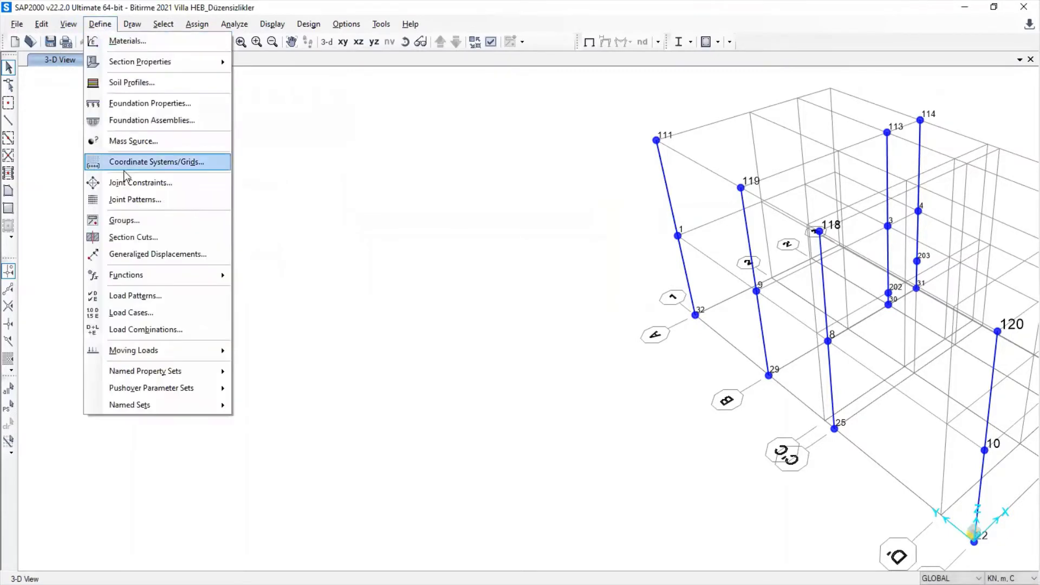
left_click(149, 255)
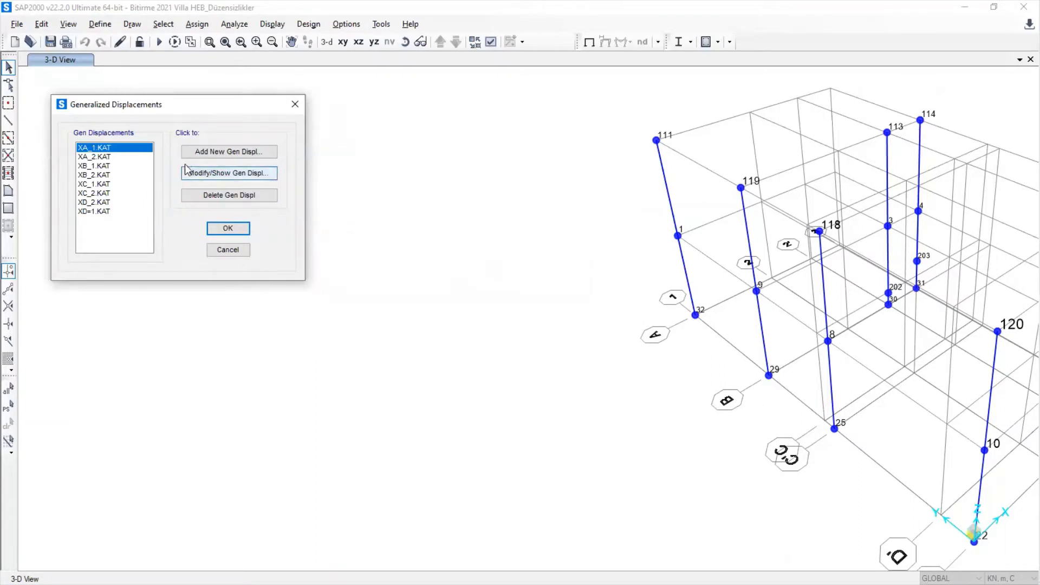
left_click(205, 154)
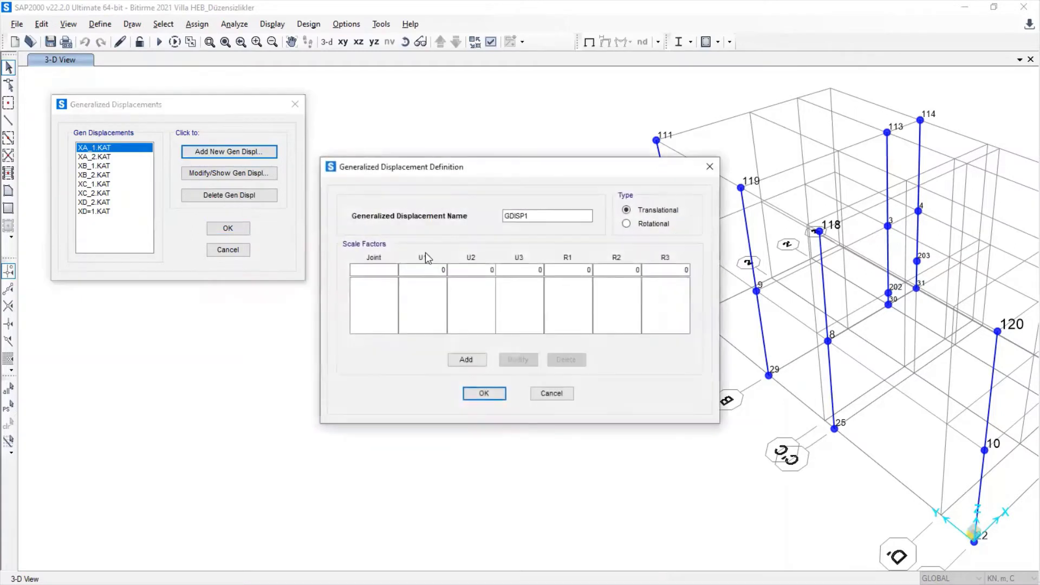
left_click_drag(458, 168, 350, 287)
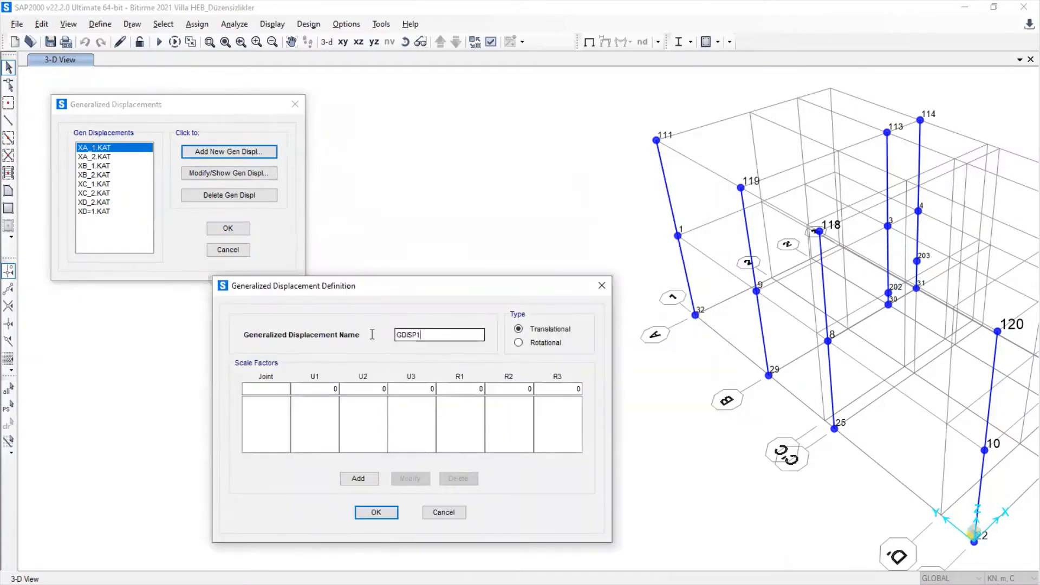
type("Y")
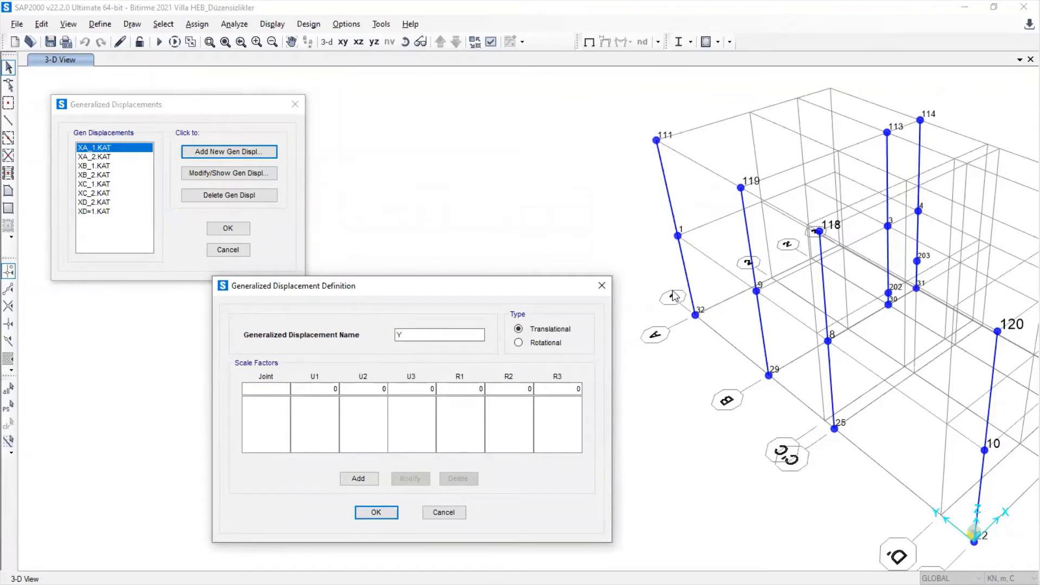
type("1_1.KAT")
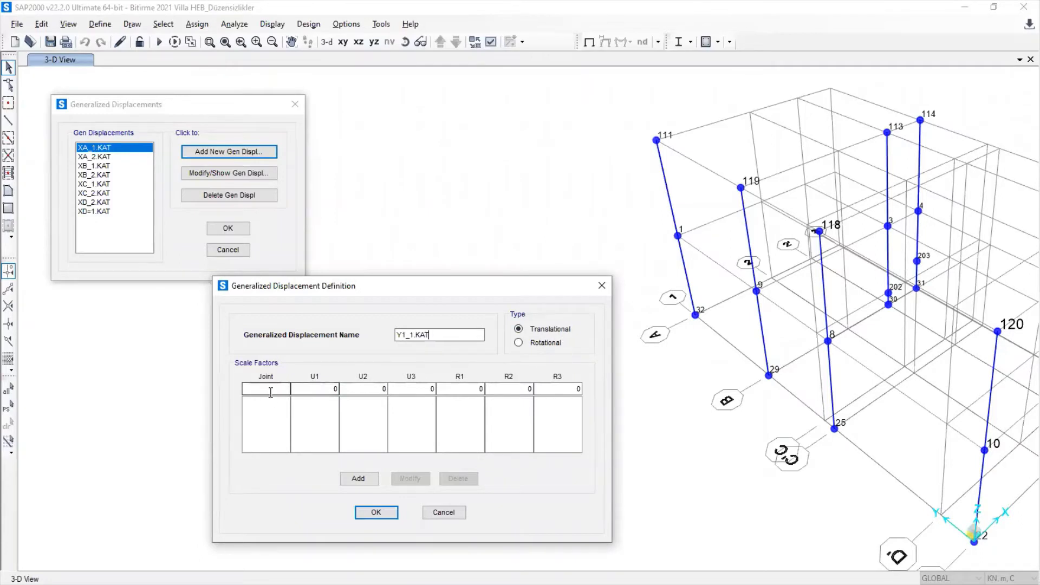
Add joint 9 with a U2 scale factor of 1 to Y1_1.KAT and accept the definition
left_click(245, 387)
type("9")
left_click(368, 390)
type("1")
left_click(368, 479)
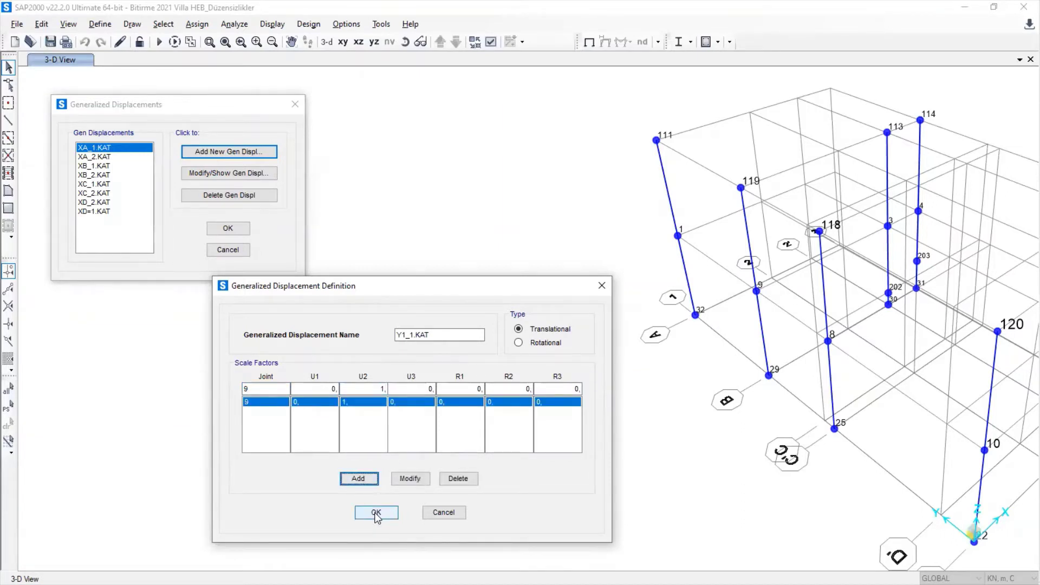
left_click(376, 513)
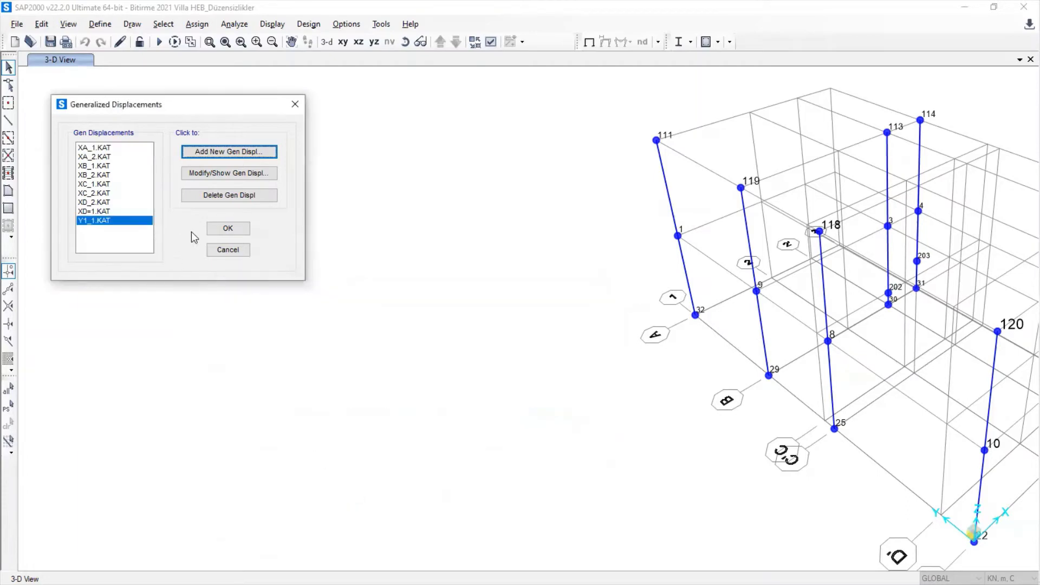
Define a translational generalized displacement named Y2_1.KAT containing joint 3 with a U2 scale factor of 1, and accept it
left_click(229, 155)
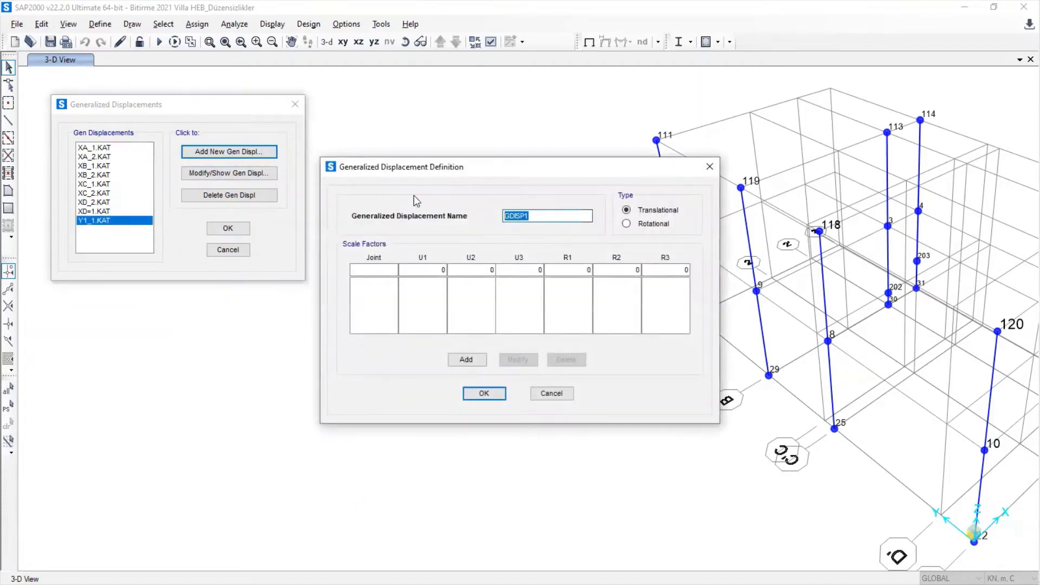
left_click_drag(440, 167, 301, 197)
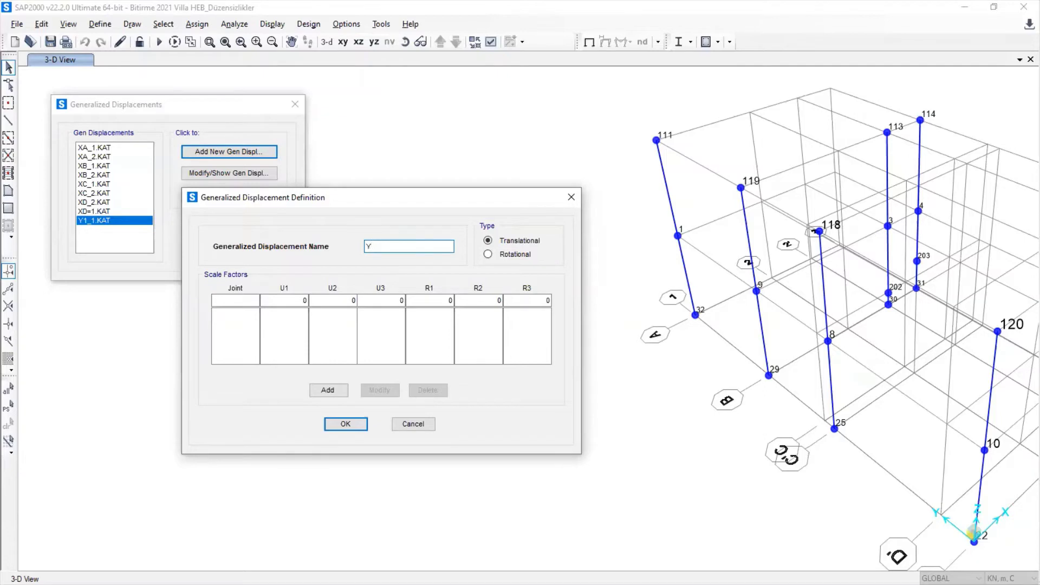
type("2_1")
key("BackSpace")
type("1.KAT")
left_click(240, 301)
type("3")
key("Tab")
key("Tab")
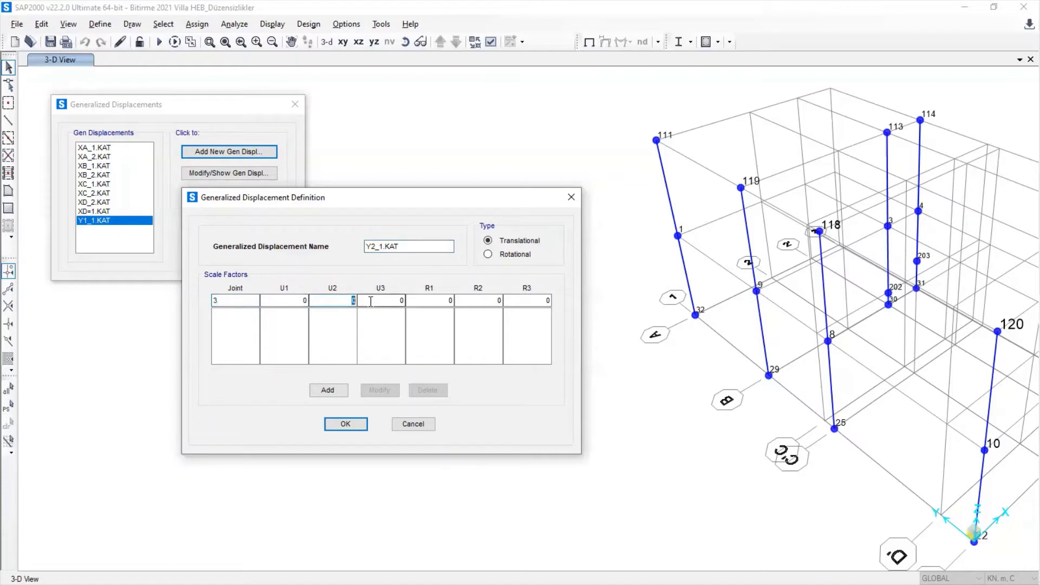
type("1")
left_click(327, 390)
left_click(346, 424)
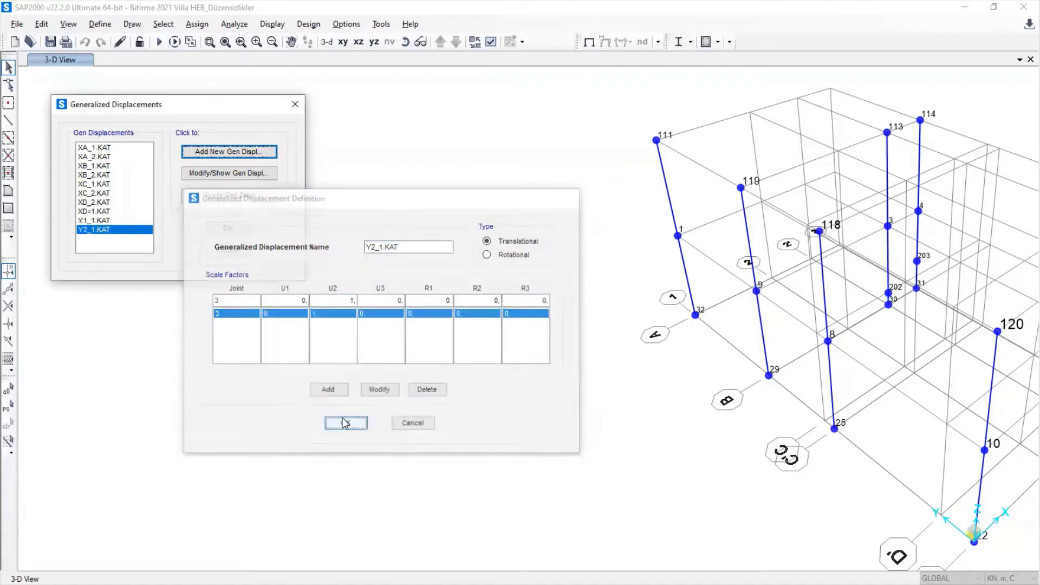
Define a translational generalized displacement named Y3_1.KAT containing joint 4 with a U2 scale factor of 1, and accept it
left_click(216, 152)
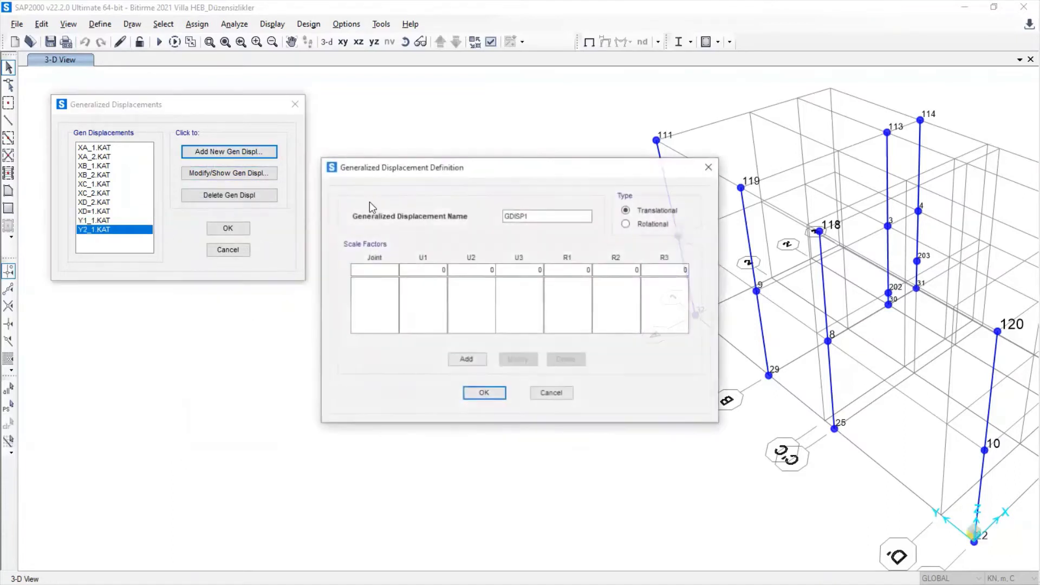
left_click_drag(468, 173, 248, 231)
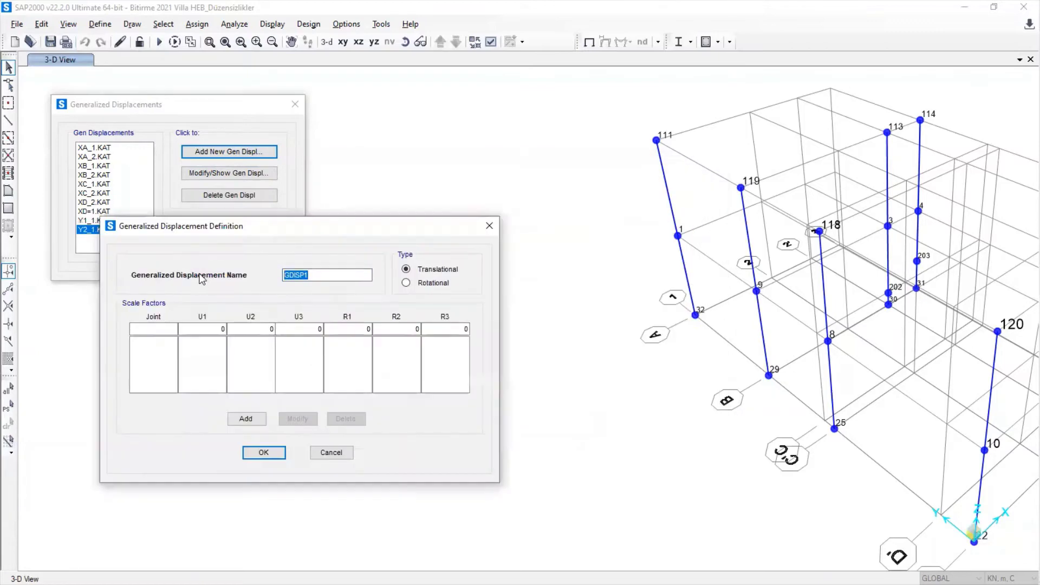
type("Y3_")
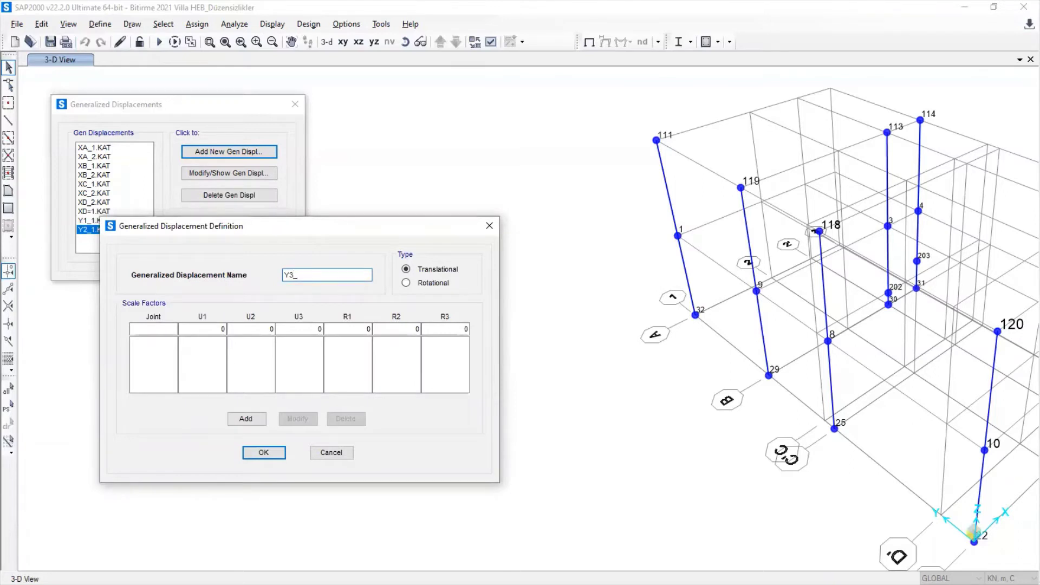
type("1.KAT")
left_click(175, 330)
type("4")
key("Tab")
key("Tab")
key("Tab")
type("1")
left_click(245, 418)
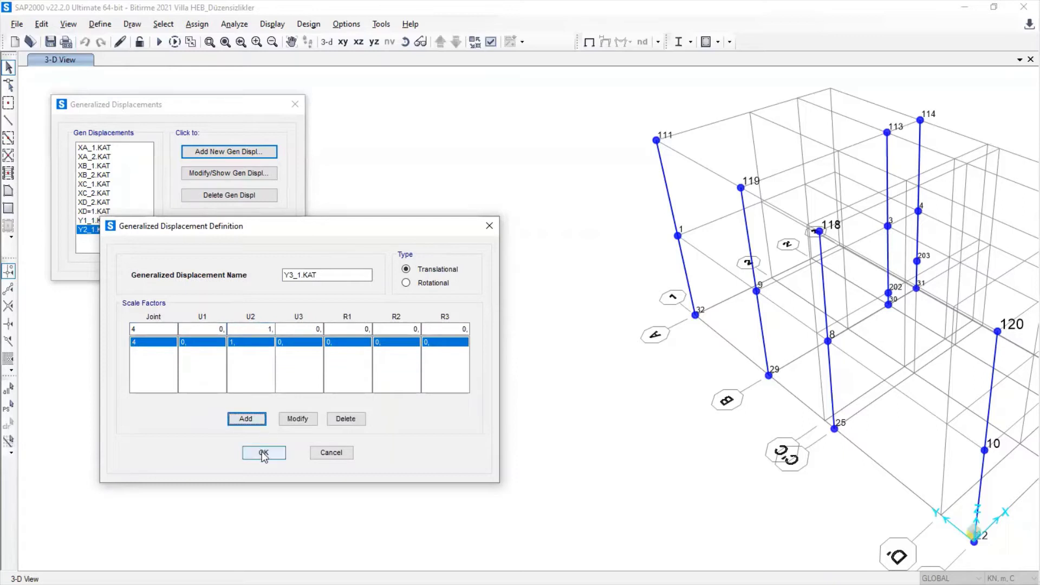
left_click(263, 452)
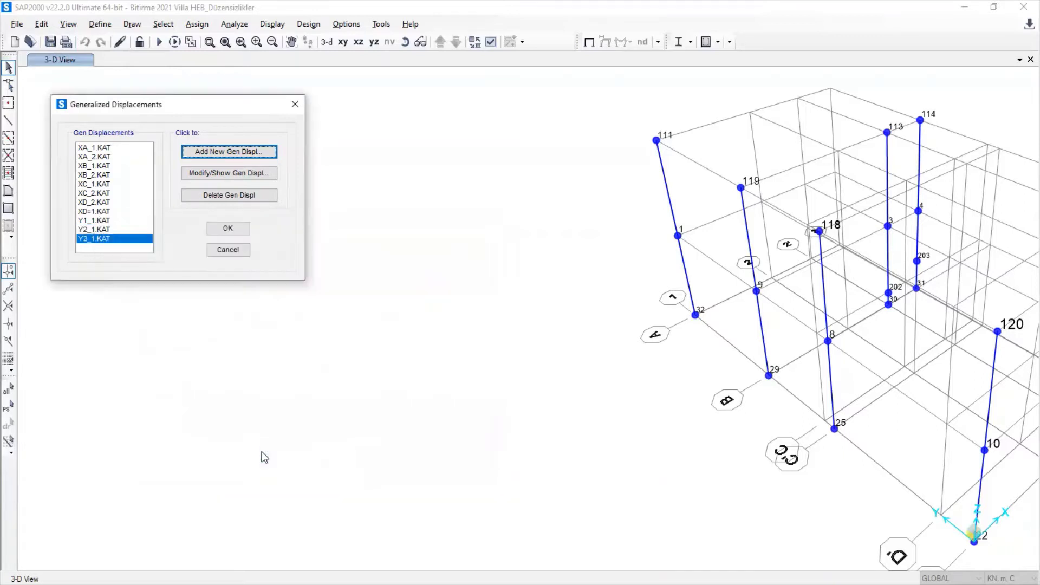
Add a translational generalized displacement named Y1_2.KAT containing joint 119 with a U2 scale factor of 1
left_click(105, 221)
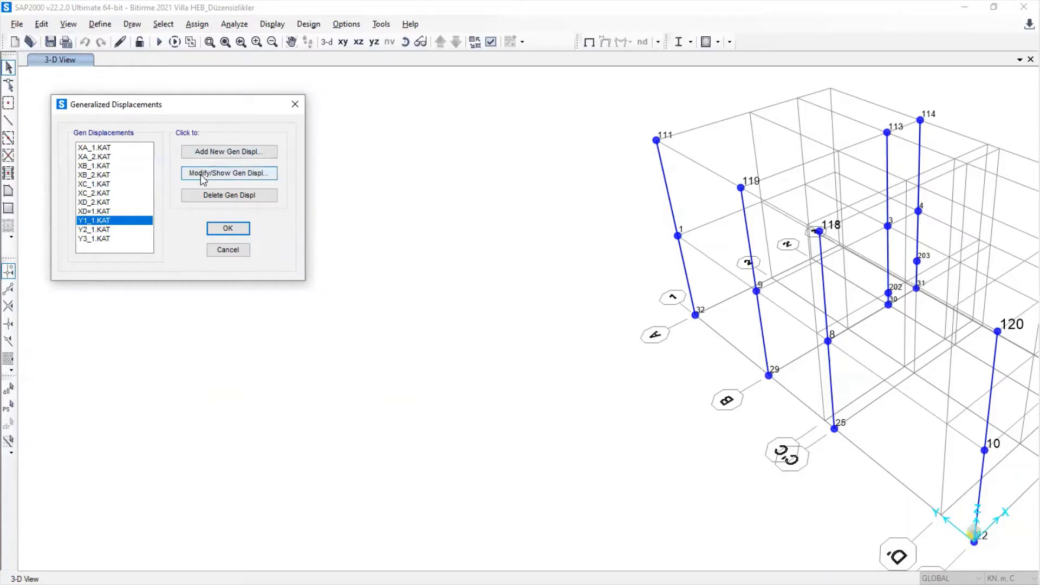
left_click(222, 151)
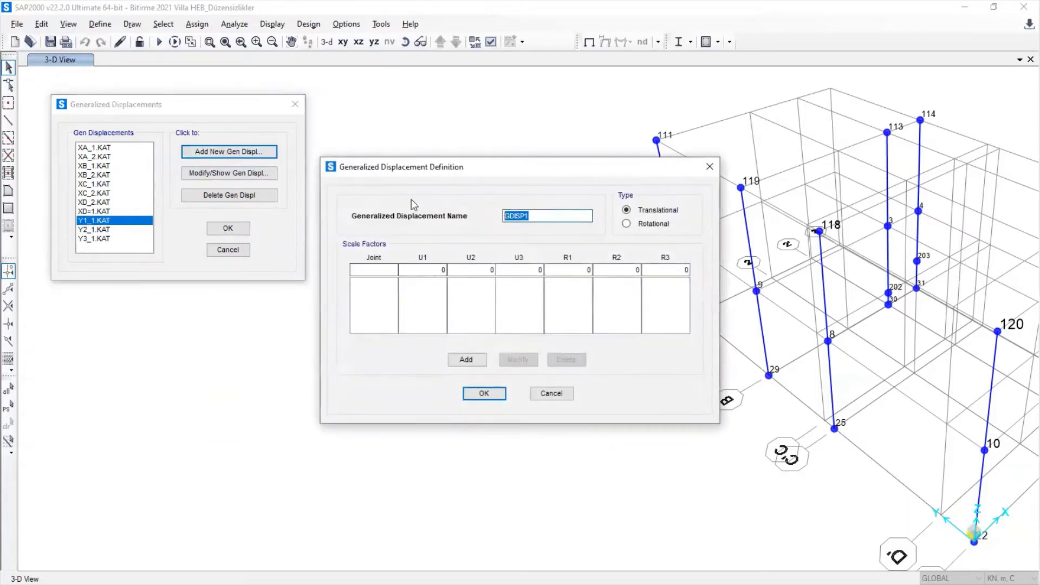
left_click_drag(459, 173, 227, 215)
type("Y1_2.KAT")
left_click(140, 313)
type("119")
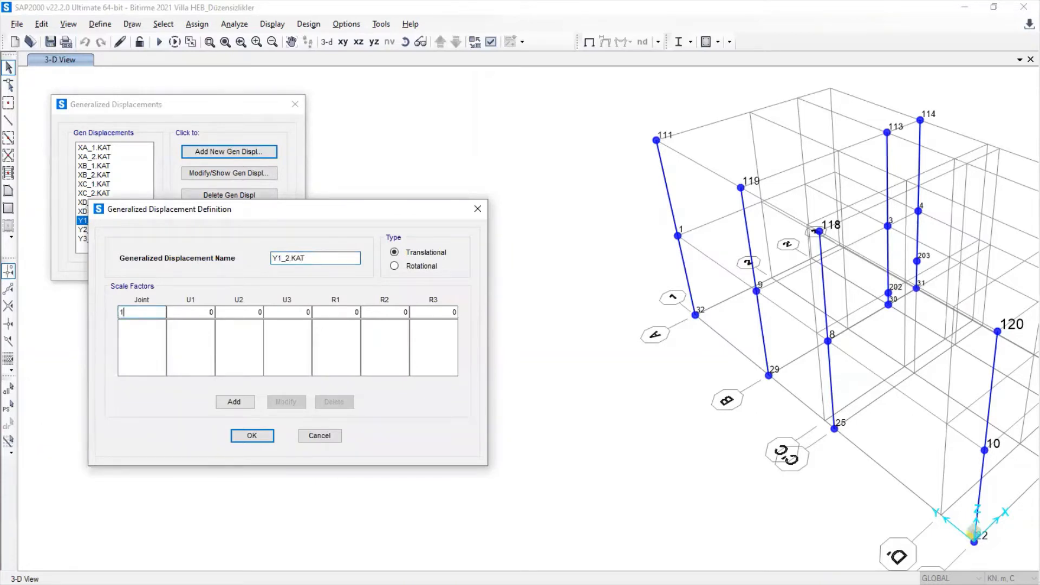
left_click(257, 313)
type("1")
left_click(234, 402)
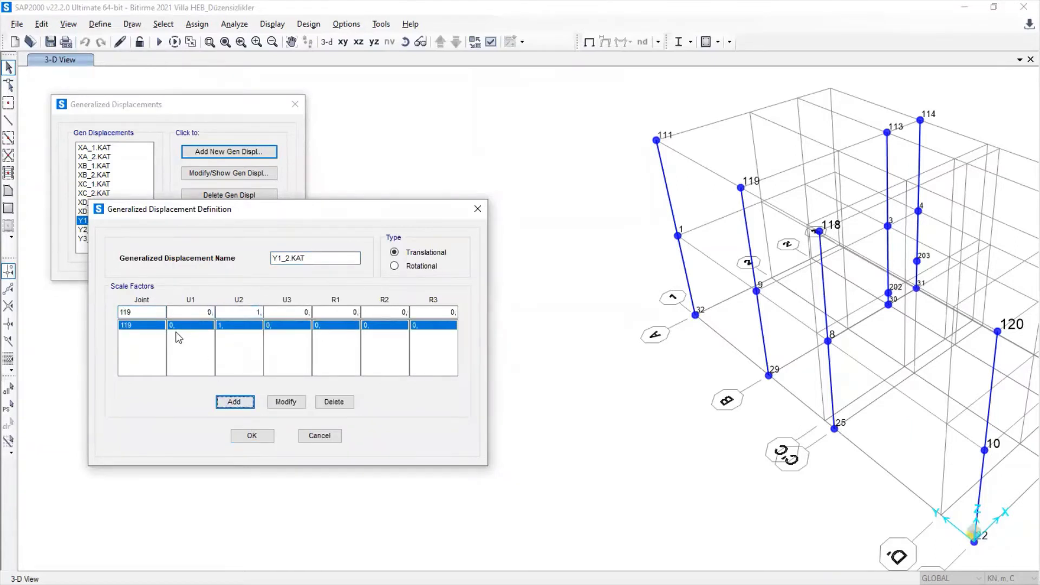
Add joint 9 with a U2 scale factor of -1 to the Y1_2.KAT definition and accept it
type("9")
left_click(257, 313)
key("BackSpace")
key("BackSpace")
type("-1")
left_click(234, 401)
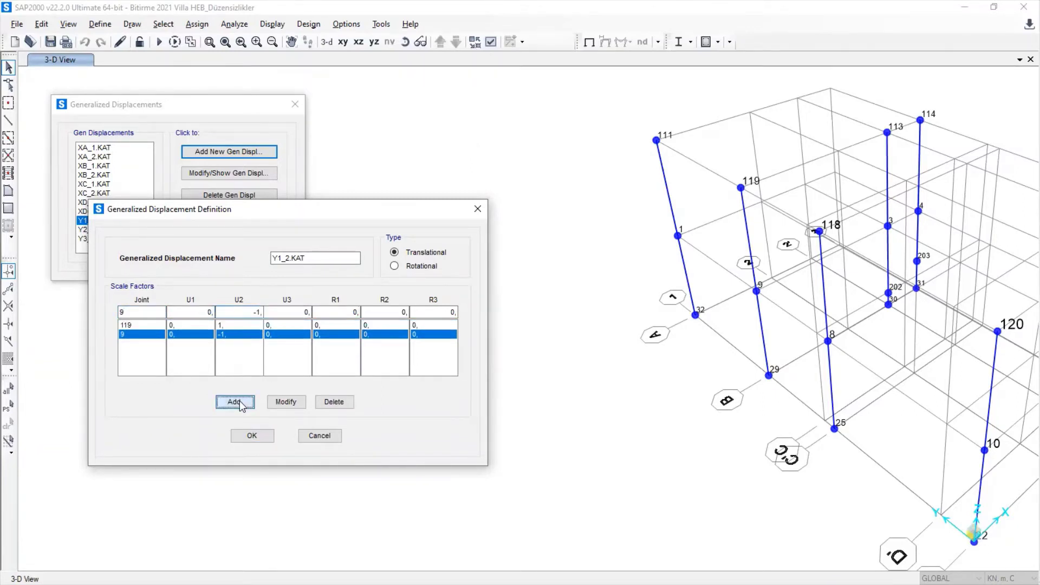
left_click(251, 436)
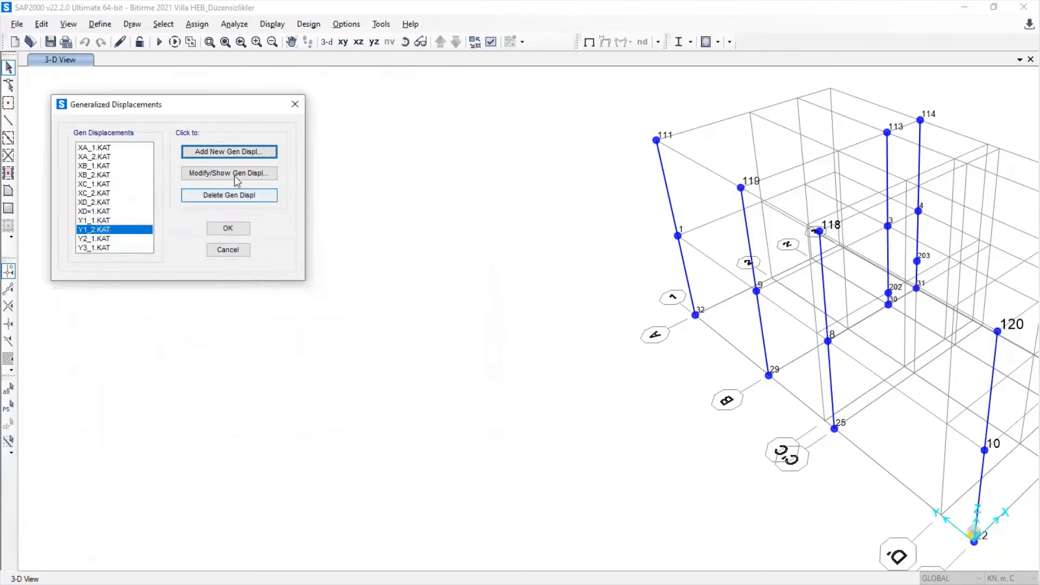
Add a translational generalized displacement named Y2_2.KAT containing joint 113 with a U2 scale factor of 1
left_click(233, 153)
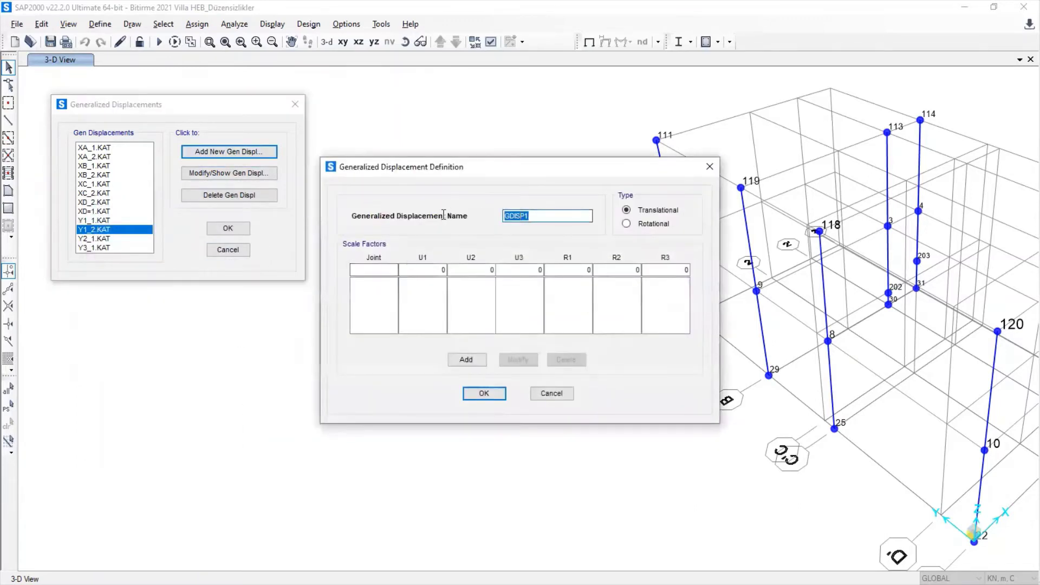
type("Y2_2.KAT")
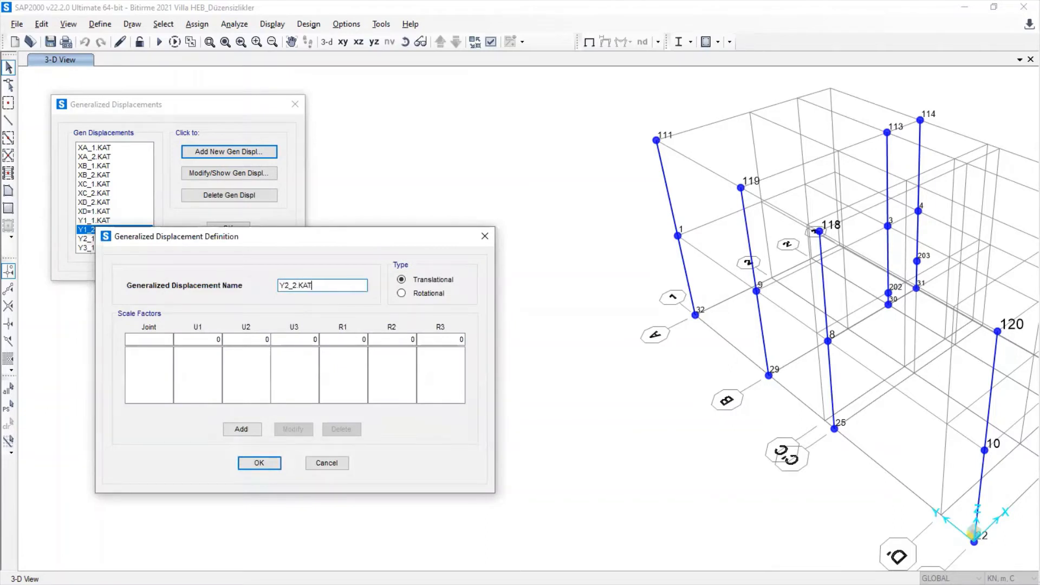
left_click(149, 339)
type("113")
key("Tab")
key("Tab")
type("1")
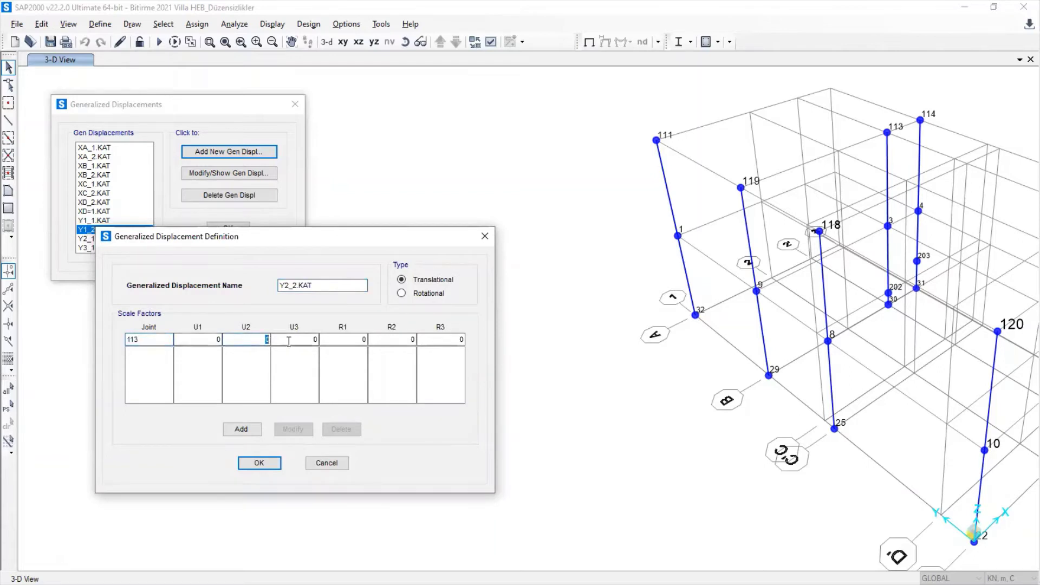
left_click(241, 429)
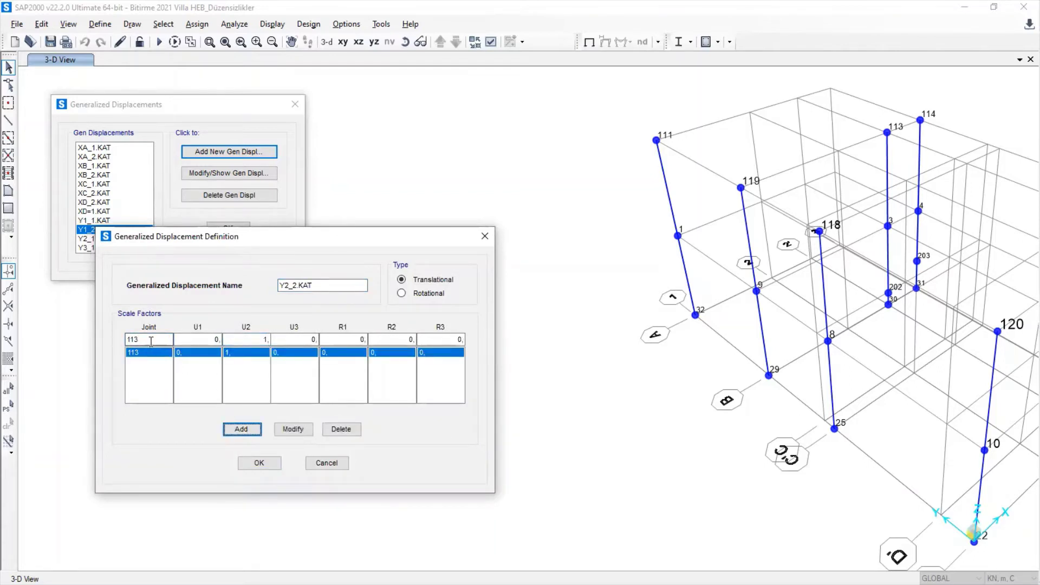
Add joint 3 with a U2 scale factor of -1 to the Y2_2.KAT definition and accept it
type("3")
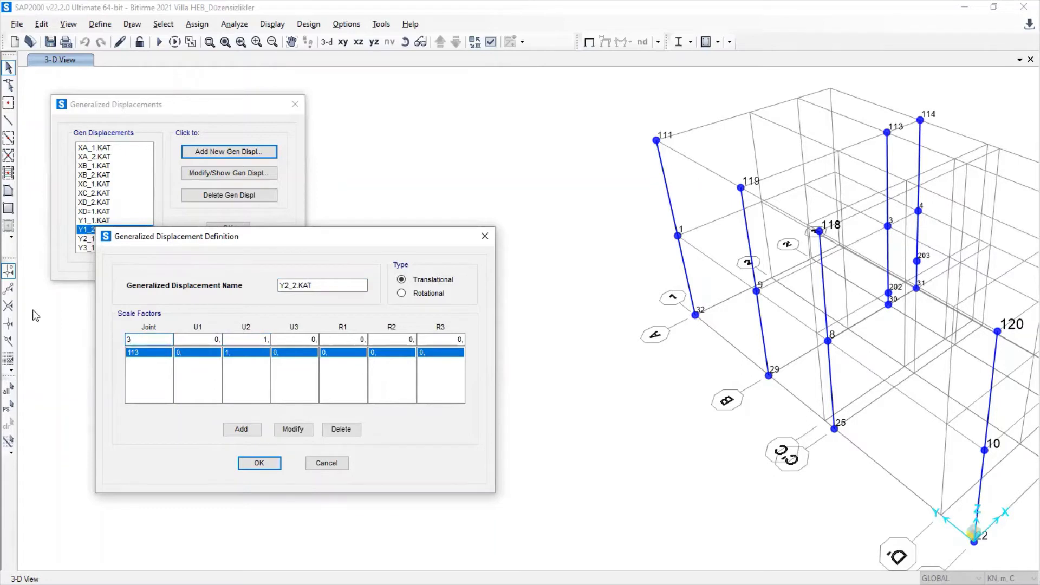
key("Tab")
key("Tab")
key("BackSpace")
type("-1")
left_click(242, 429)
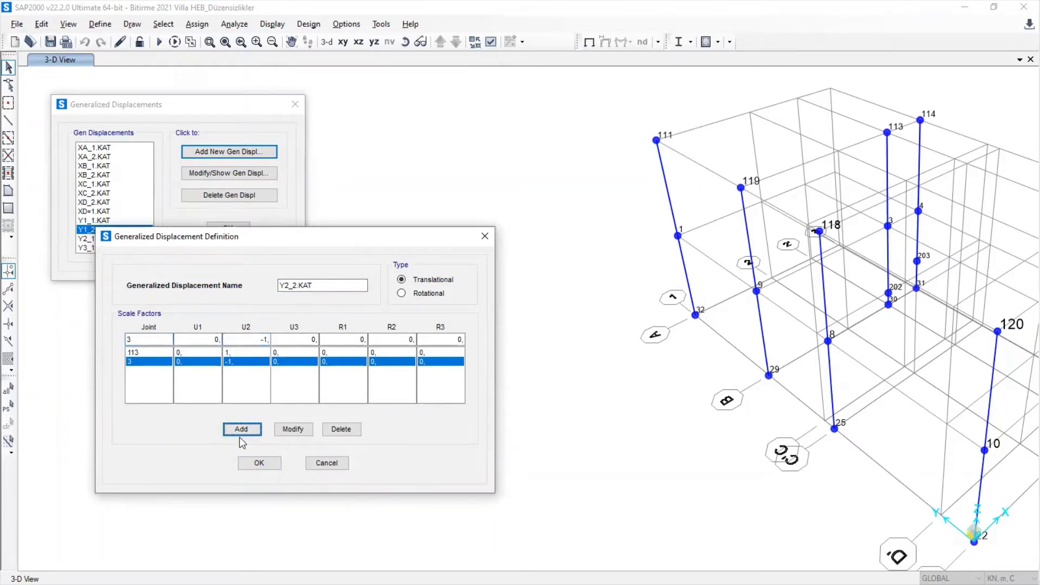
left_click(252, 464)
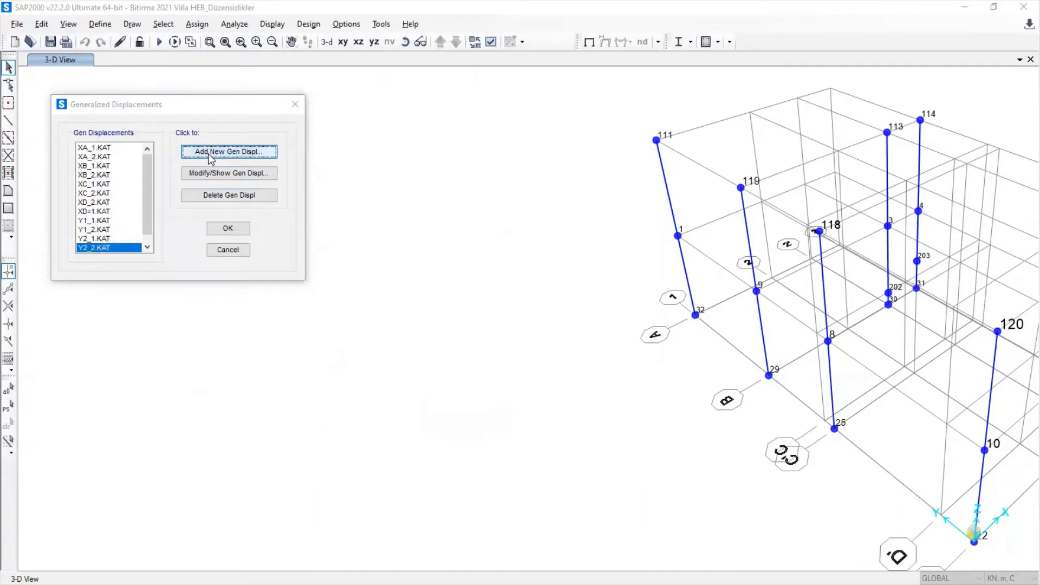
Add a translational generalized displacement named Y3_2.KAT containing joint 114 with a U2 scale factor of 1
left_click(238, 152)
left_click_drag(495, 168, 268, 189)
left_click_drag(314, 238, 242, 238)
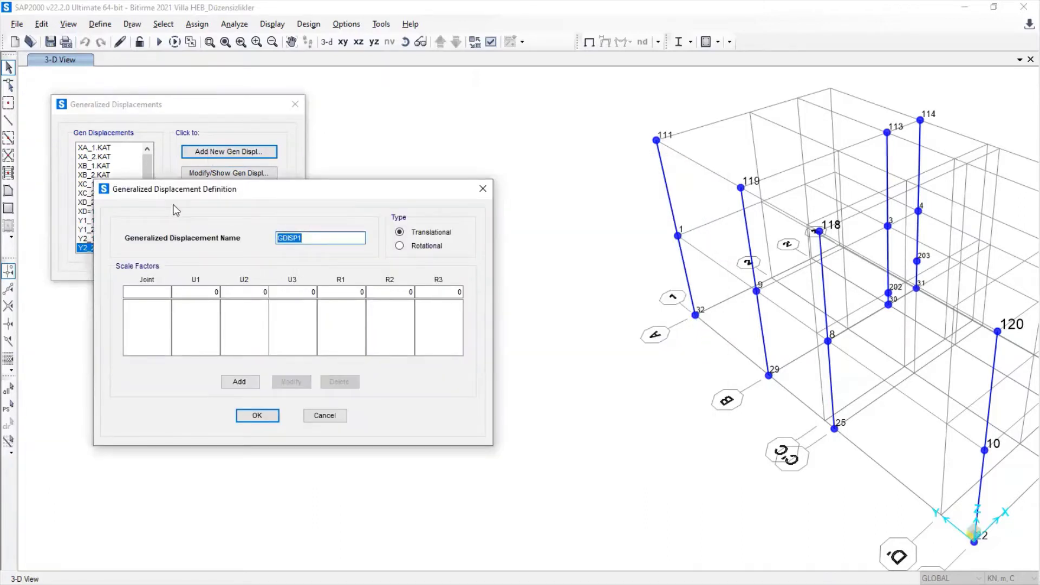
type("Y3_2.KAT")
left_click(139, 294)
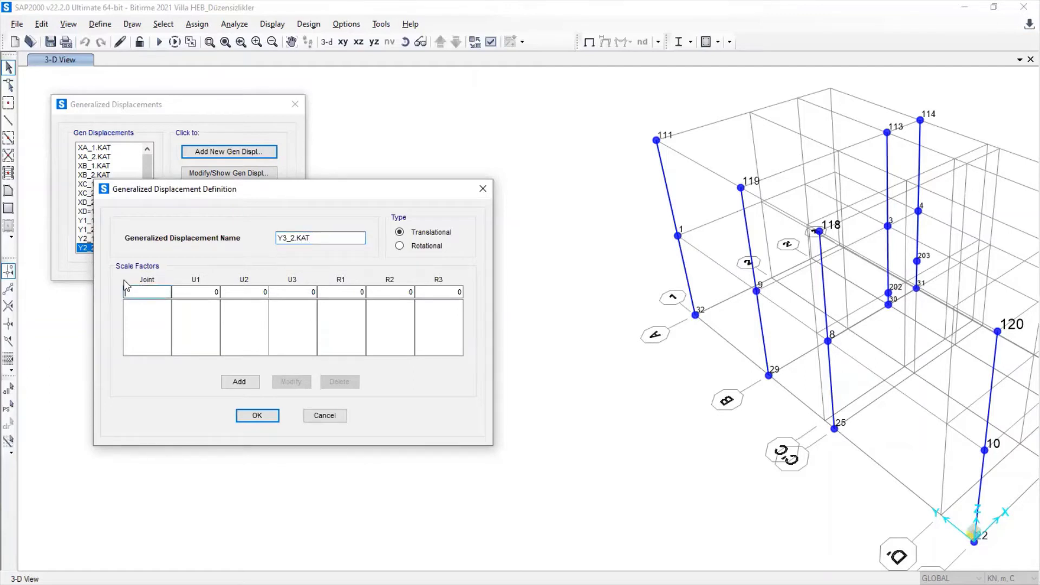
type("114")
key("Tab")
left_click(266, 292)
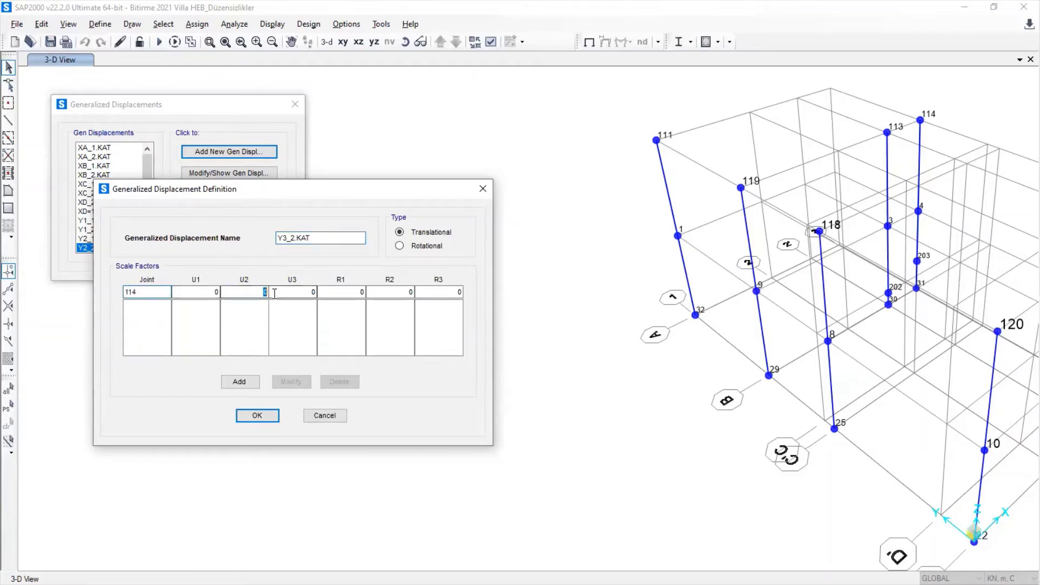
type("1")
left_click(240, 382)
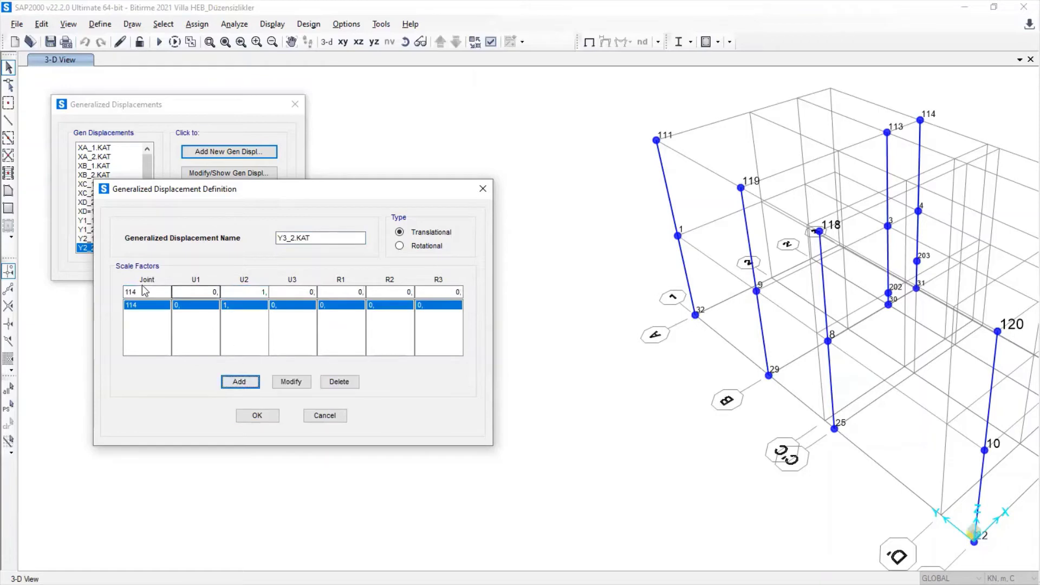
Add joint 4 with a U2 scale factor of -1 to the Y3_2.KAT definition and accept all generalized displacements
type("4")
key("Tab")
key("Tab")
type("-1")
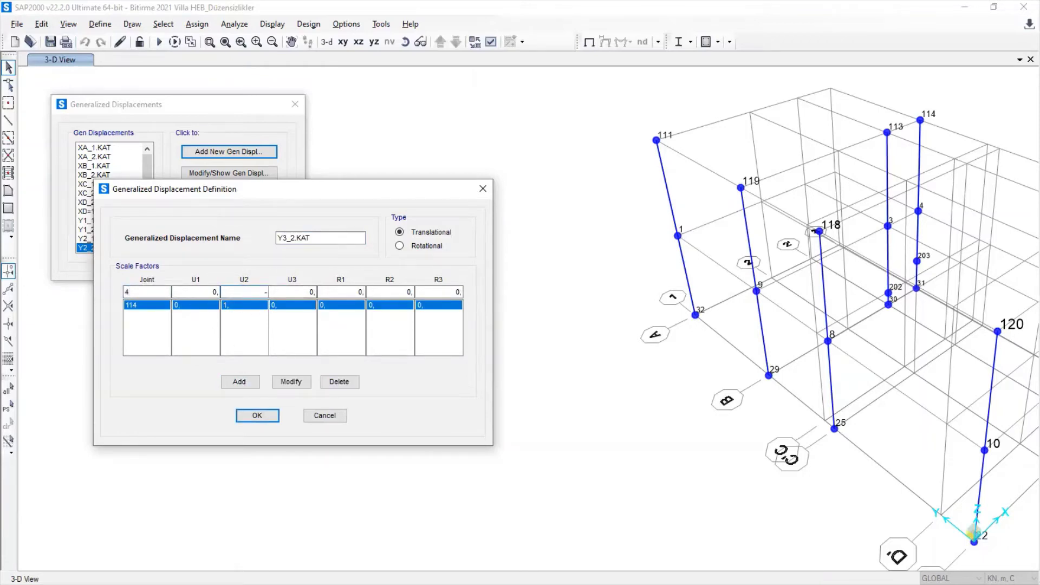
left_click(242, 382)
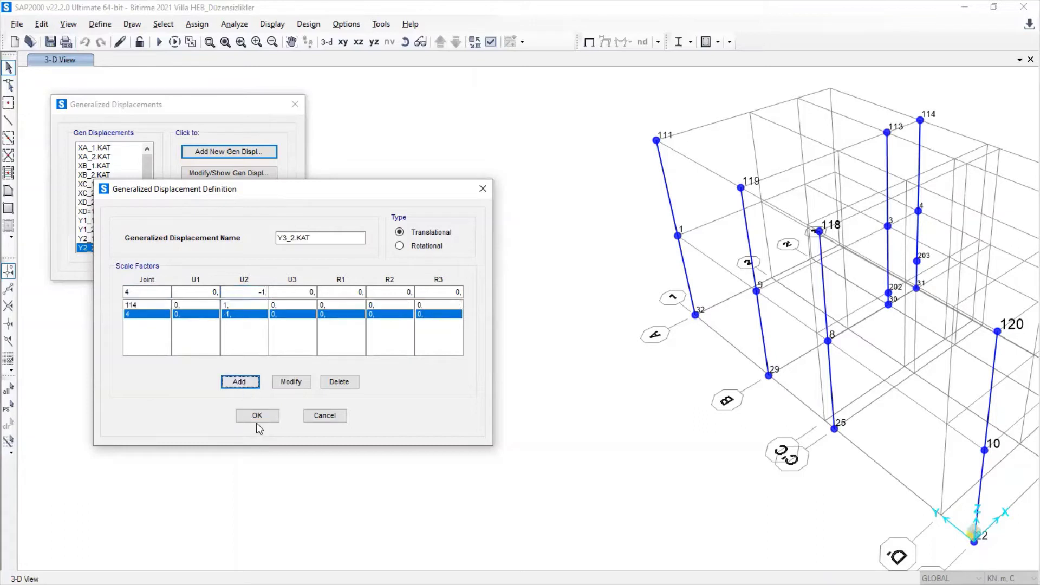
left_click(258, 416)
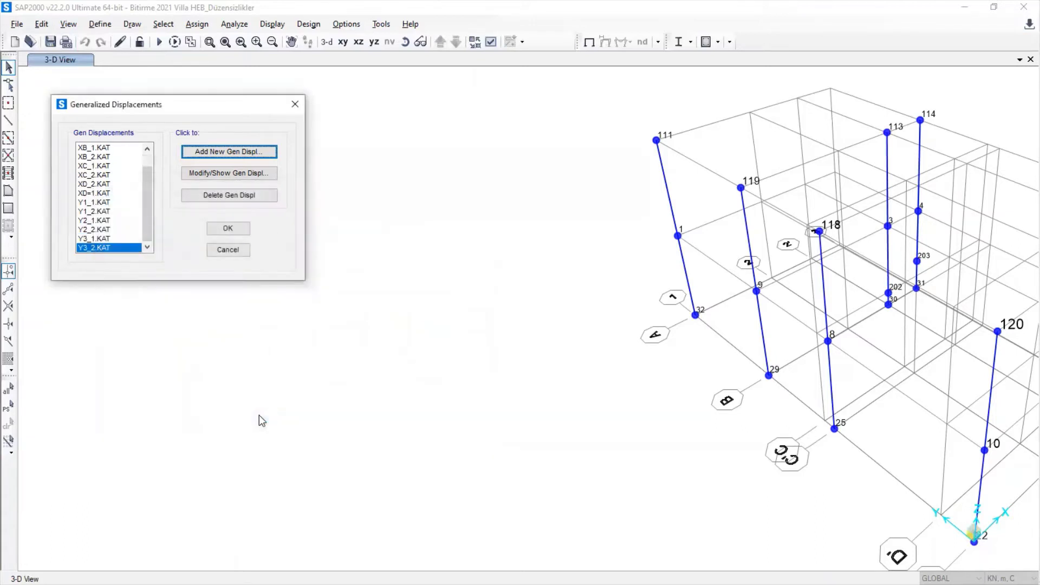
left_click(228, 228)
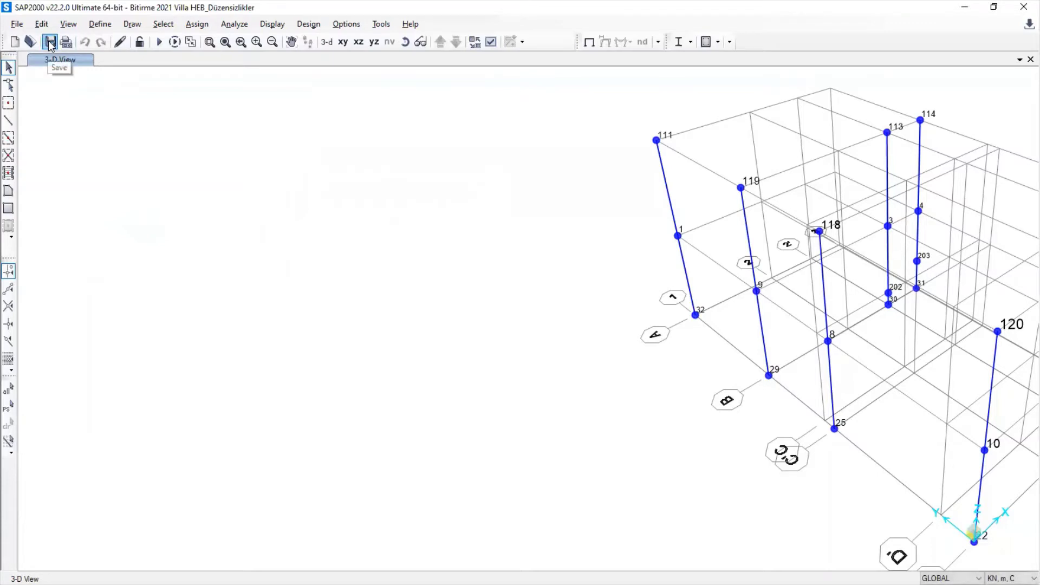
left_click(266, 25)
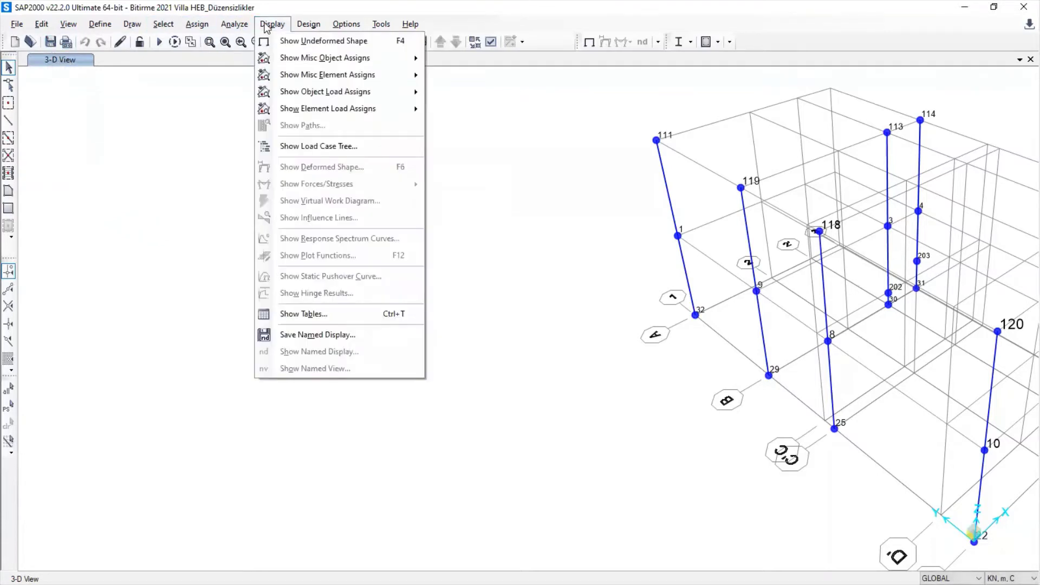
left_click(303, 314)
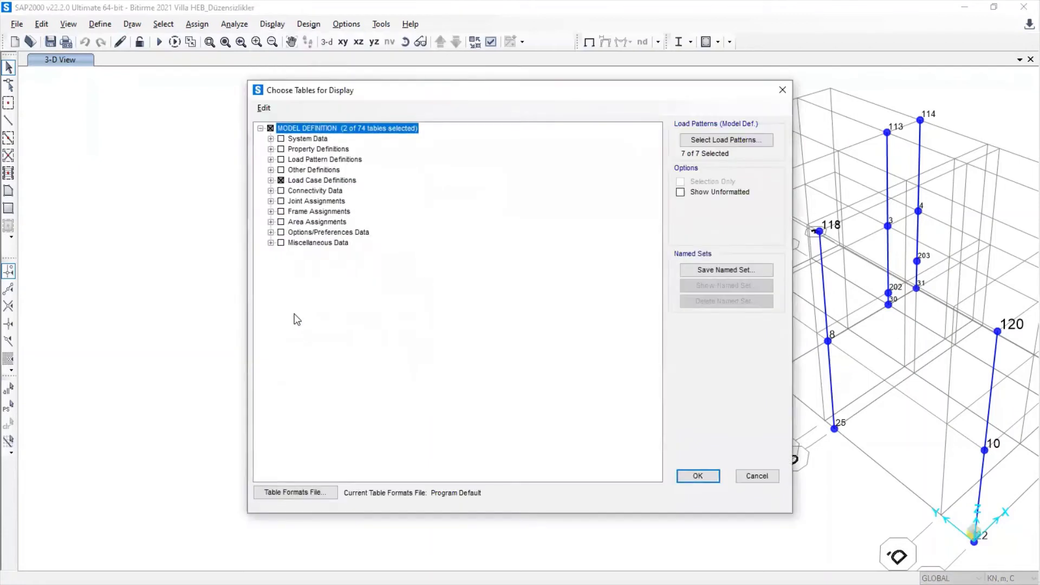
left_click(280, 181)
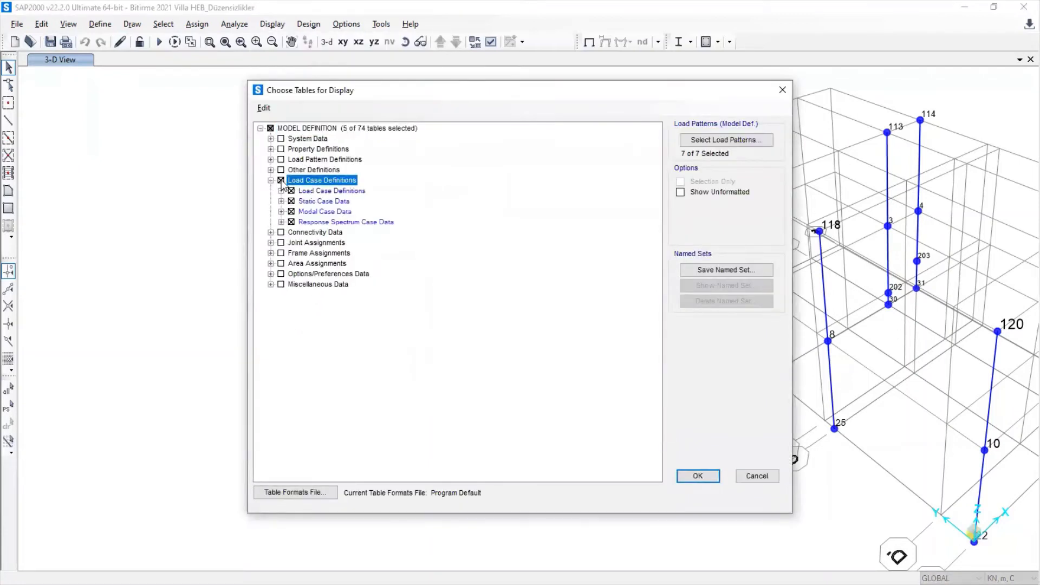
left_click(280, 180)
left_click(271, 180)
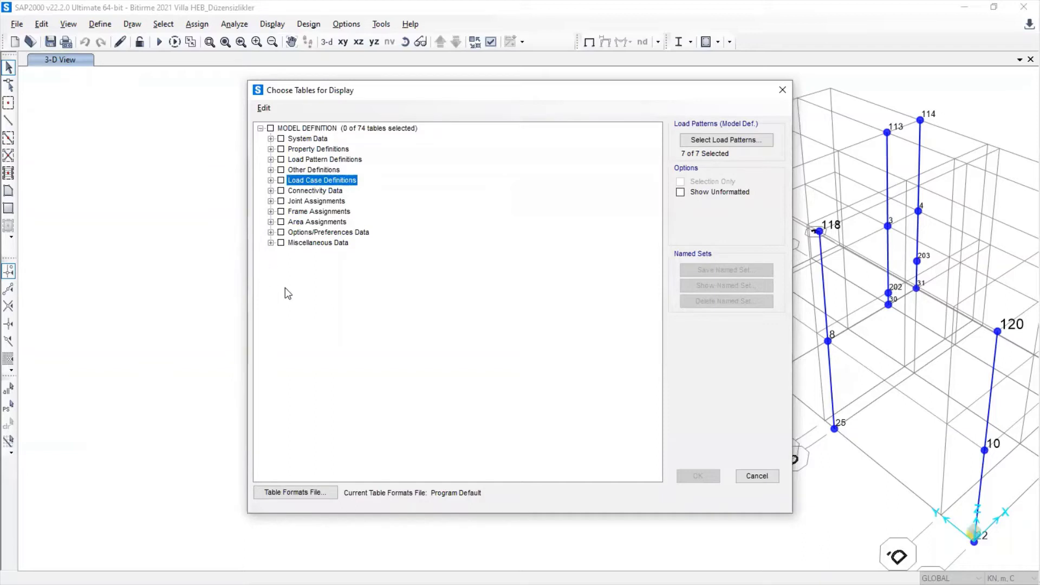
key("Escape")
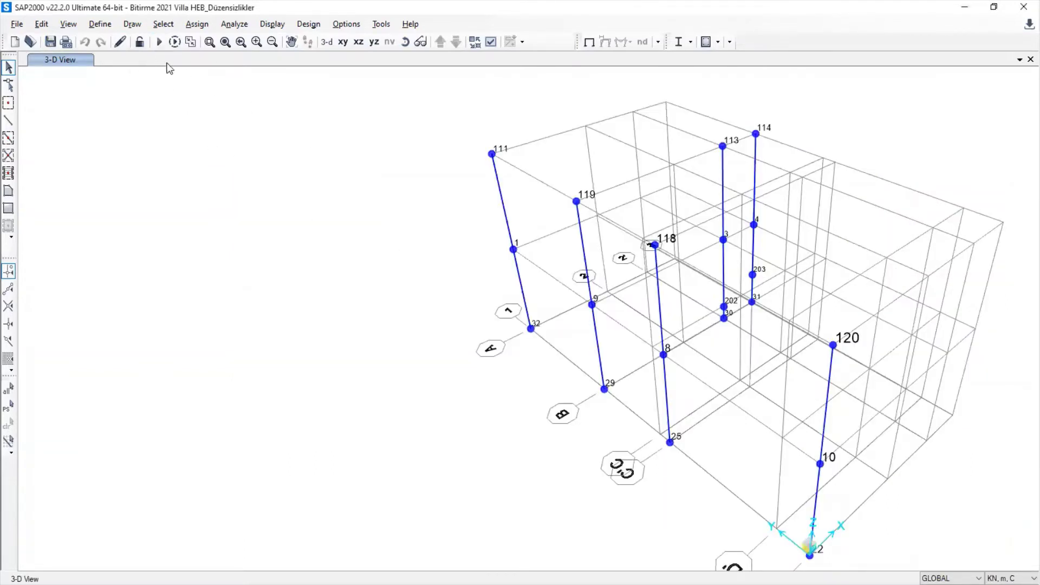
Run the analysis for all load cases and close the analysis messages
left_click(158, 41)
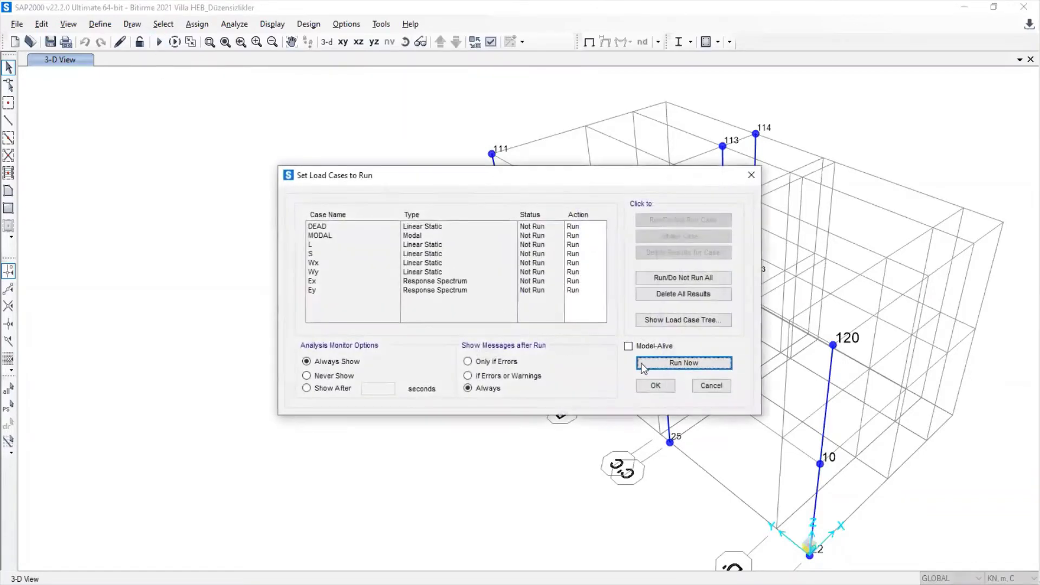
left_click(673, 364)
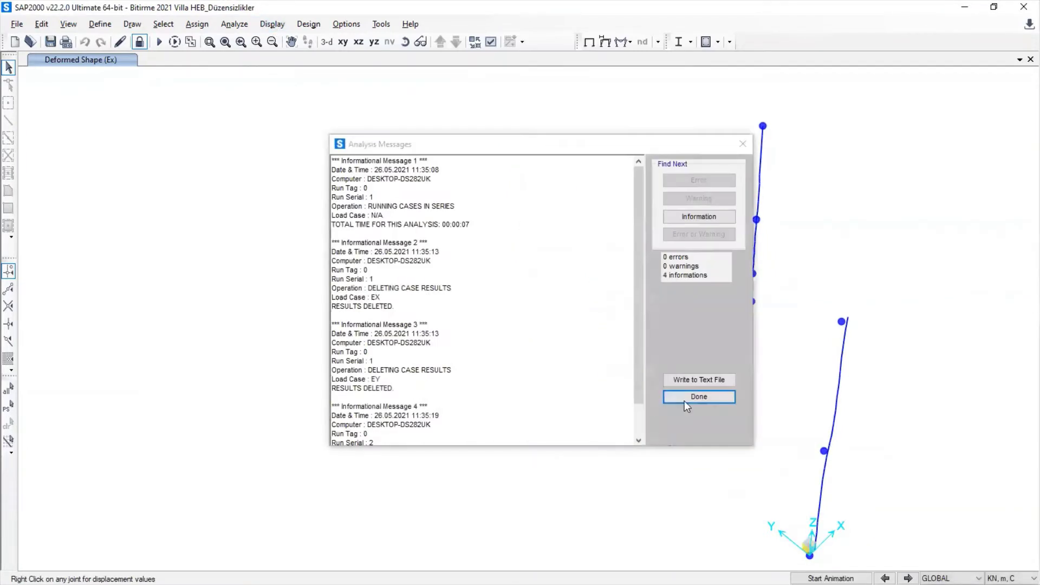
left_click(650, 400)
Choose only the Joint Displacements - Generalized results table for display, clearing the Load Case Definitions tables
left_click(272, 24)
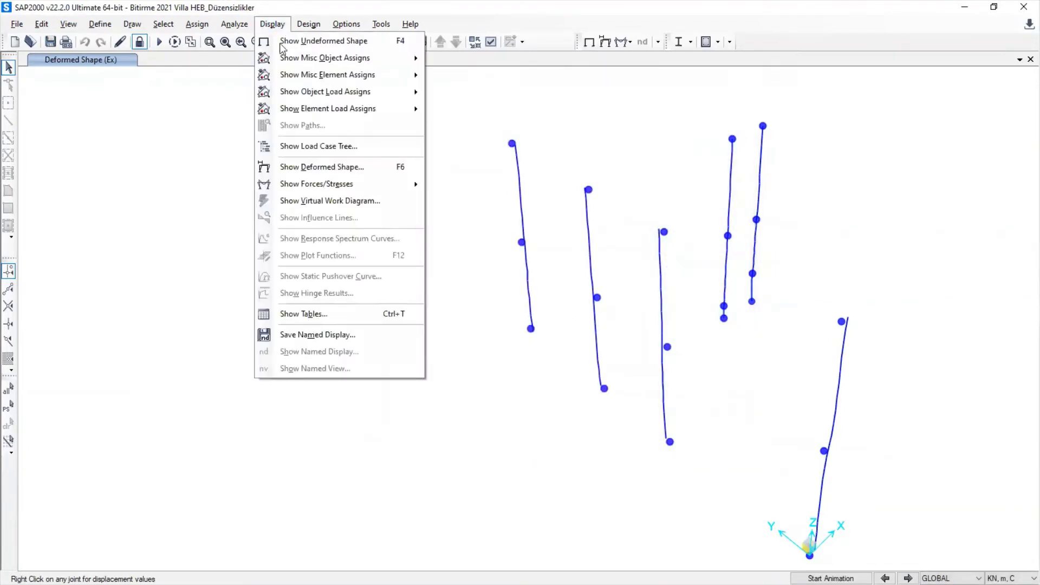
left_click(346, 315)
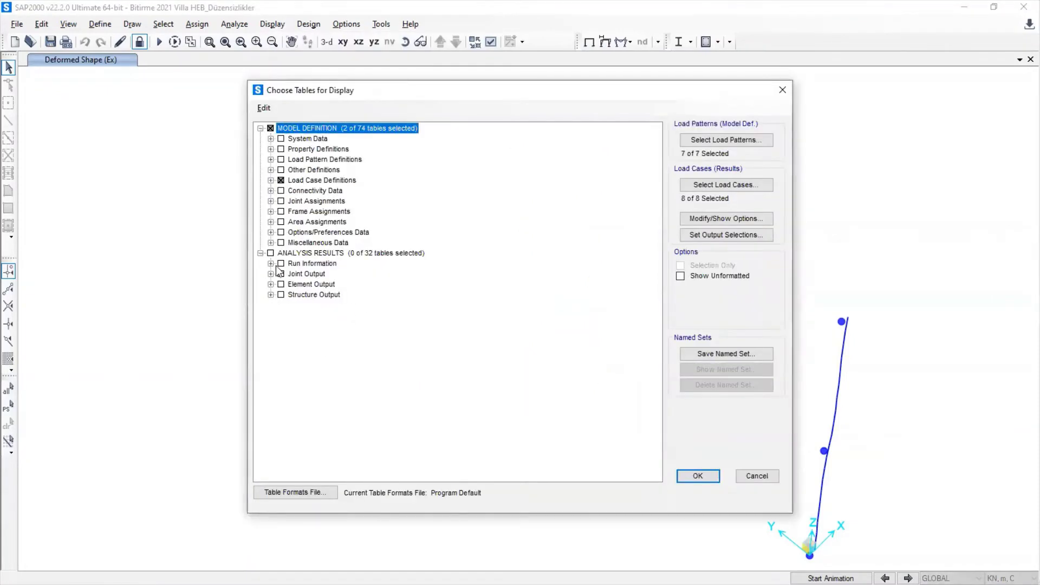
left_click(281, 181)
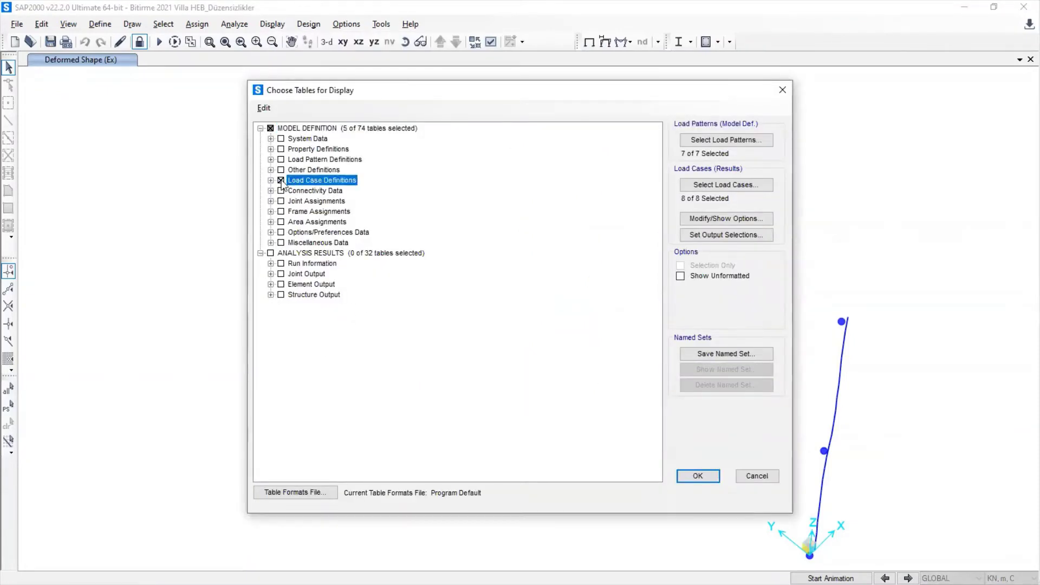
left_click(280, 181)
left_click(271, 274)
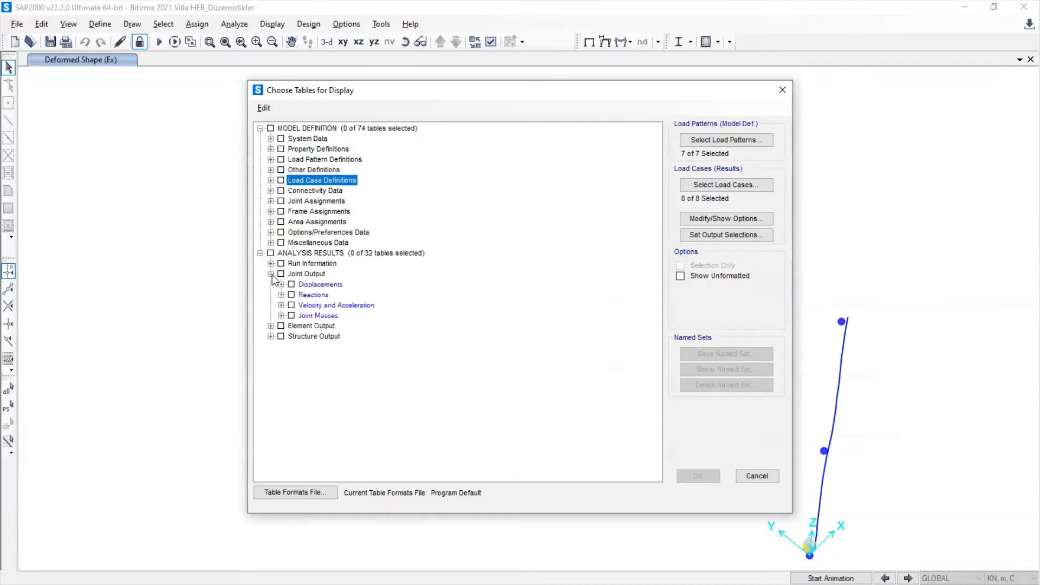
left_click(281, 284)
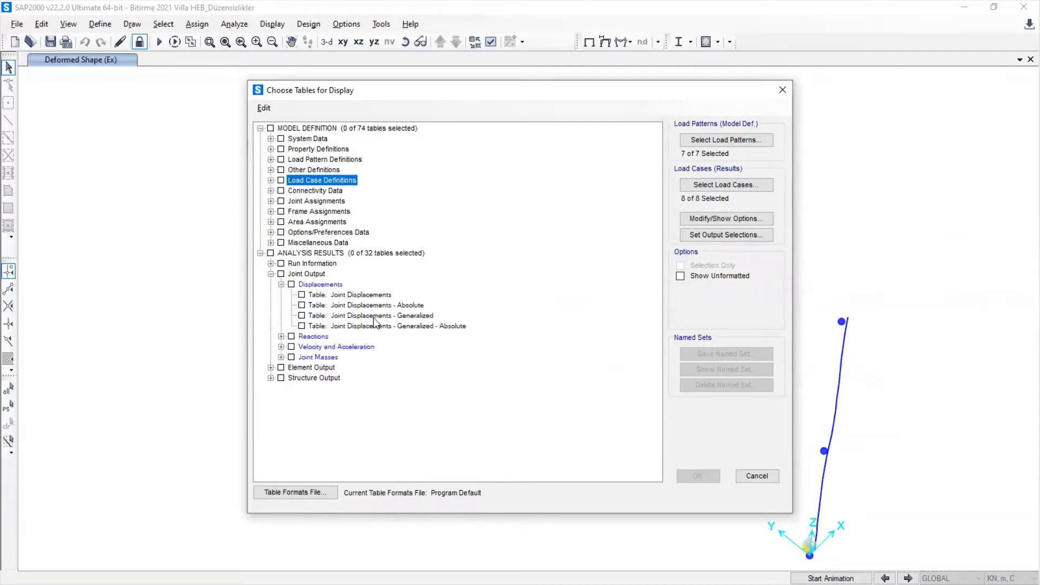
left_click(301, 315)
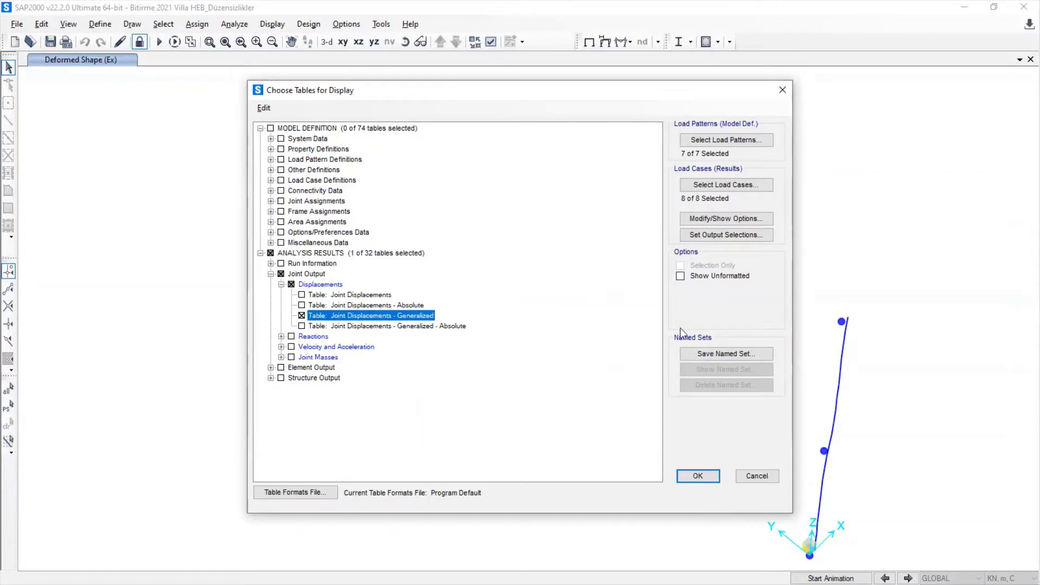
Limit the output cases to Ex and Ey and display the generalized joint displacements table
left_click(711, 185)
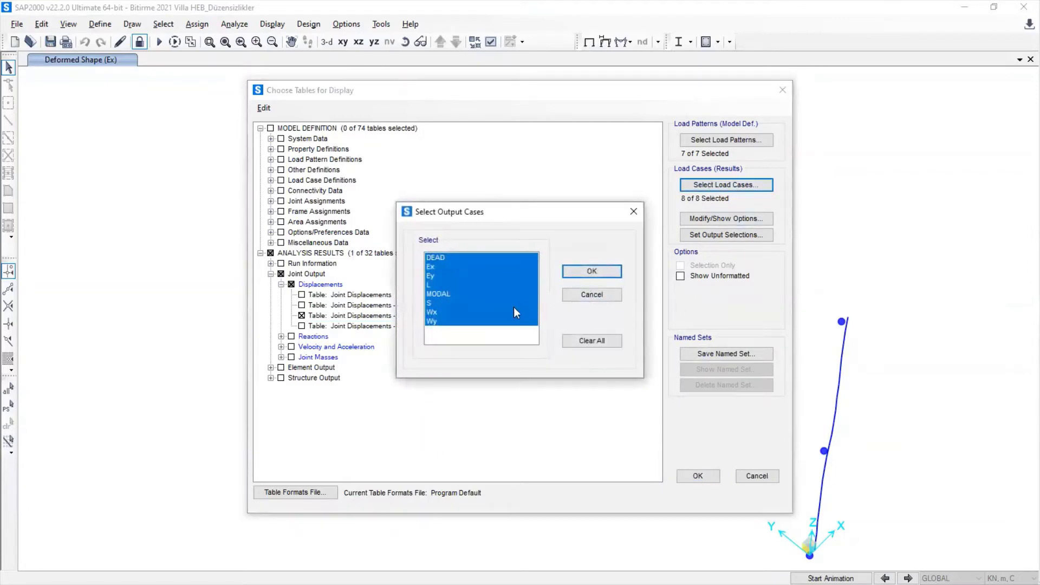
left_click(457, 269)
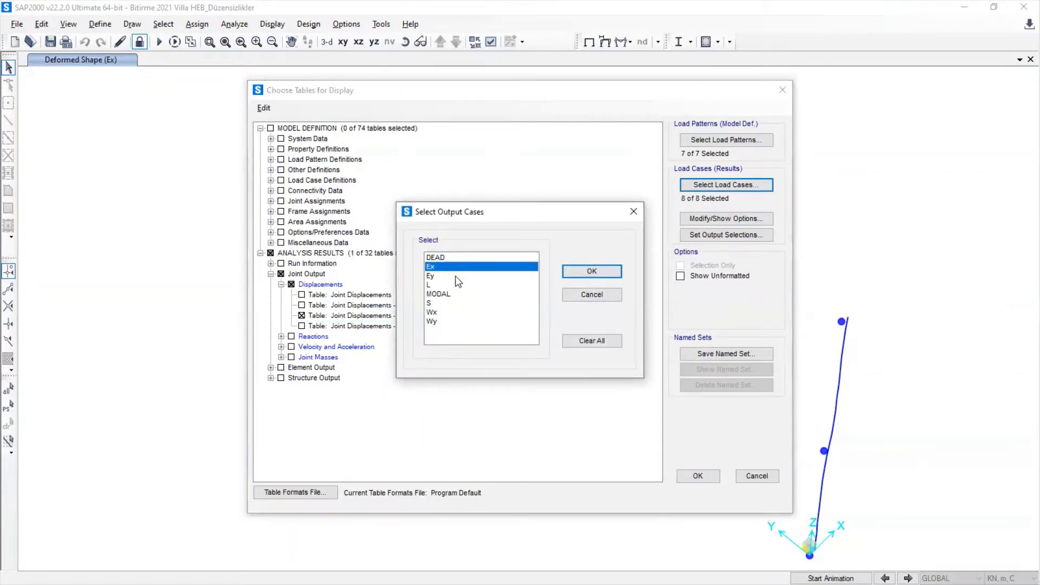
left_click(458, 276, "ctrl")
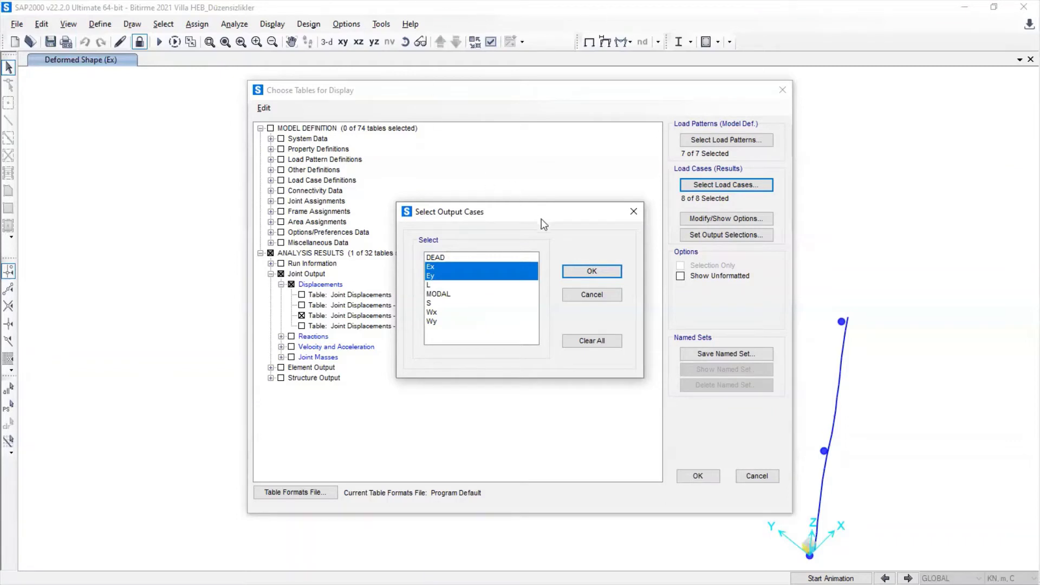
left_click(598, 270)
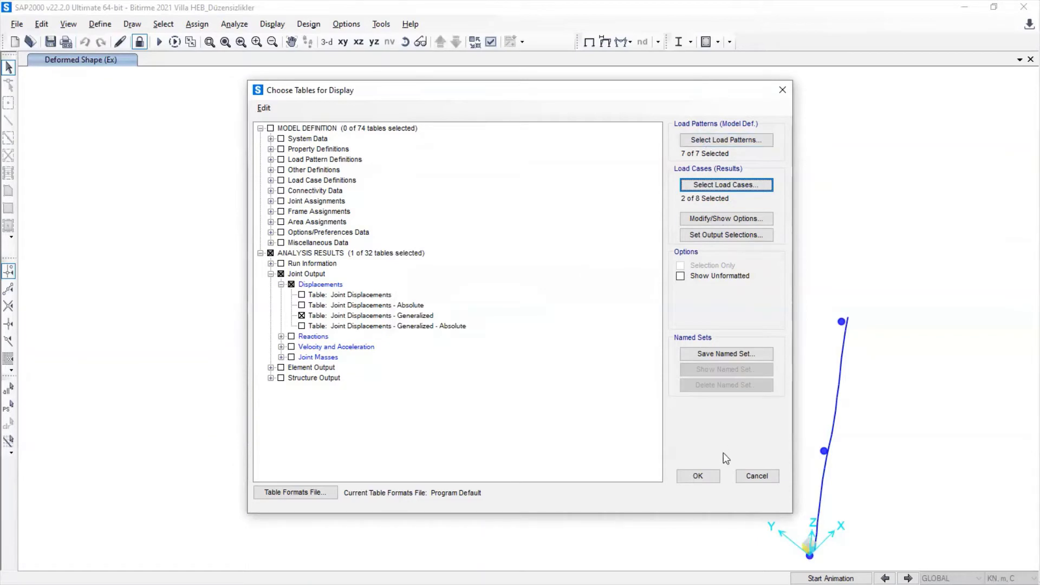
left_click(700, 476)
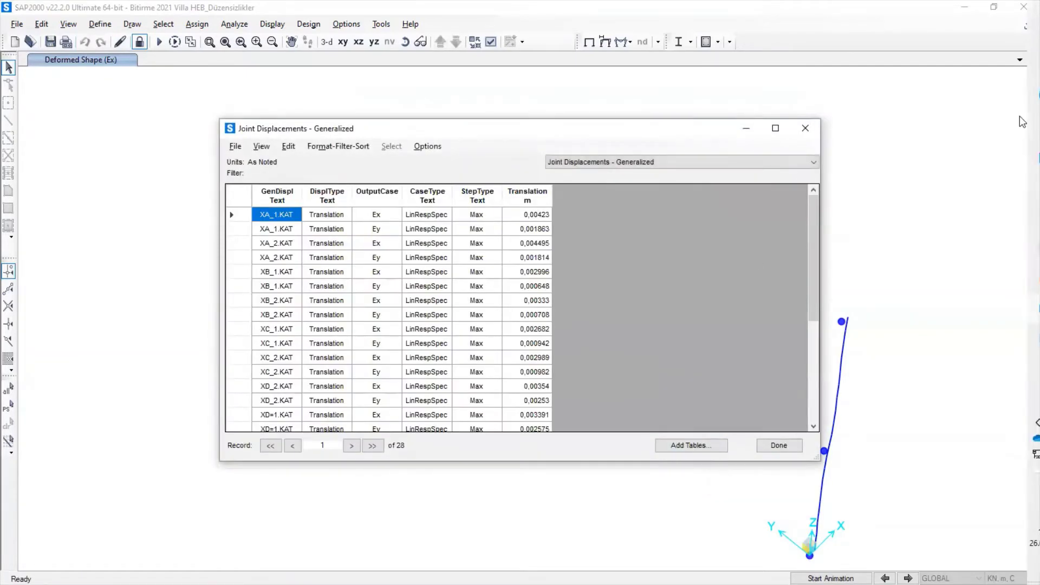
Review the generalized joint displacements for Ex and Ey, export the current table to Excel and close it
scroll(460, 259, "down", 5)
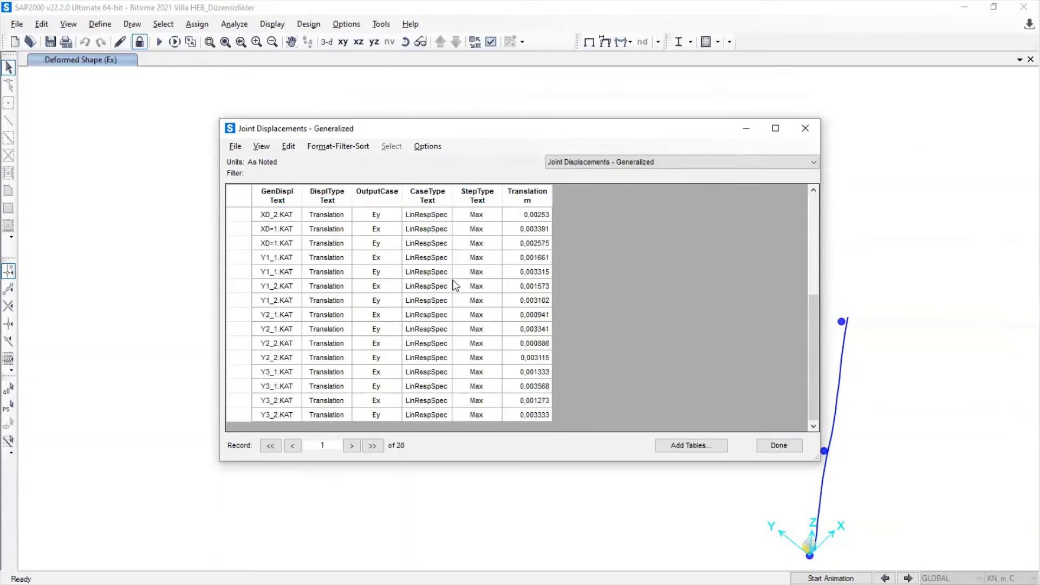
scroll(457, 286, "up", 5)
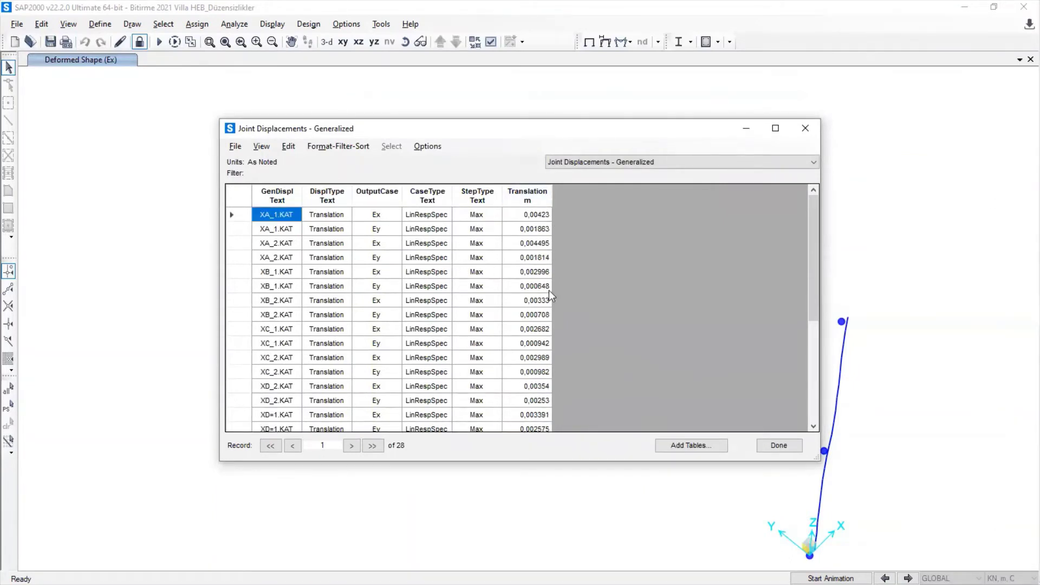
scroll(546, 284, "down", 4)
scroll(416, 219, "up", 4)
left_click(235, 147)
mouse_move(243, 163)
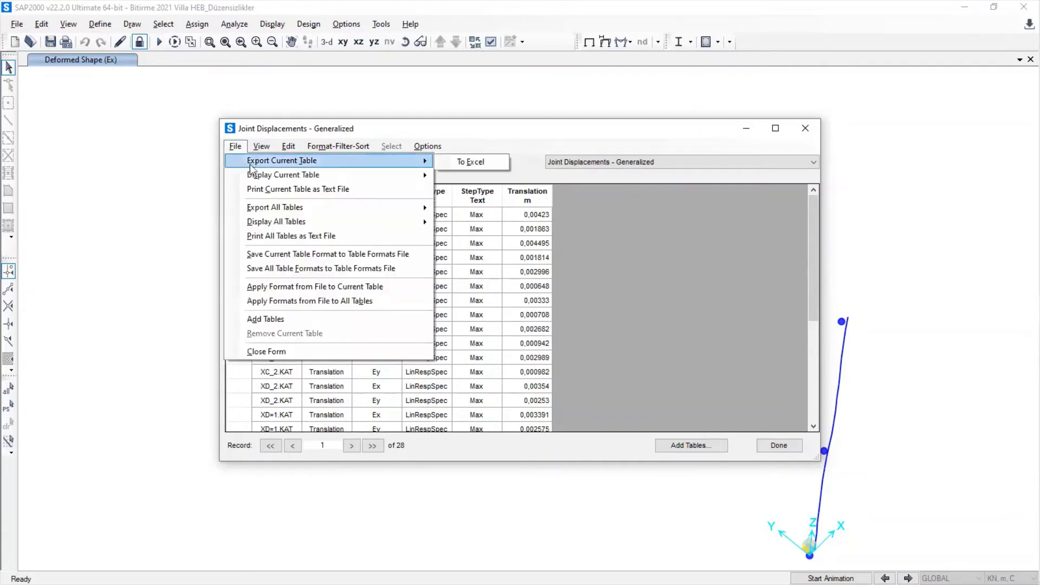
left_click(469, 161)
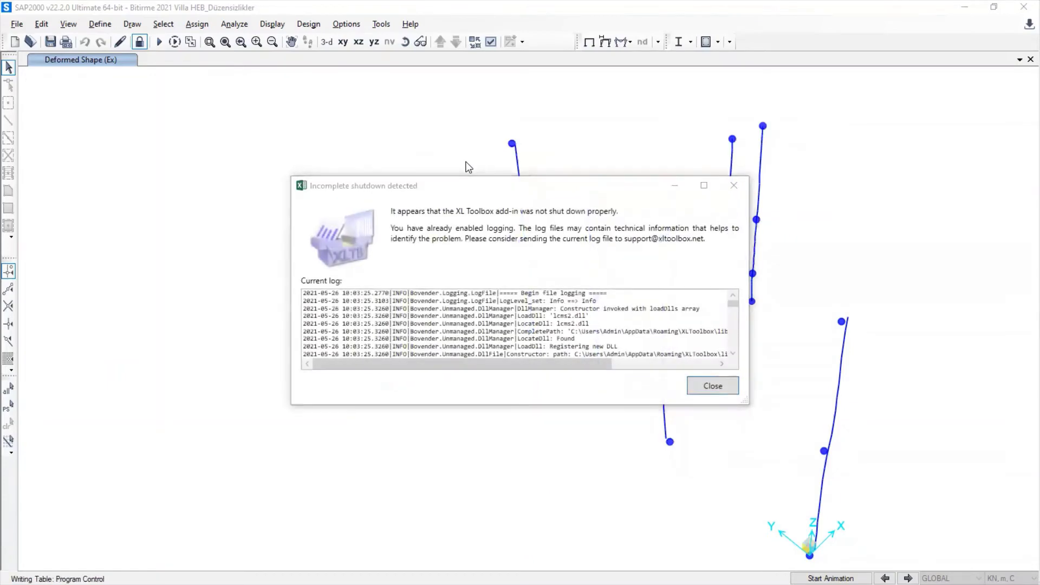
left_click(713, 385)
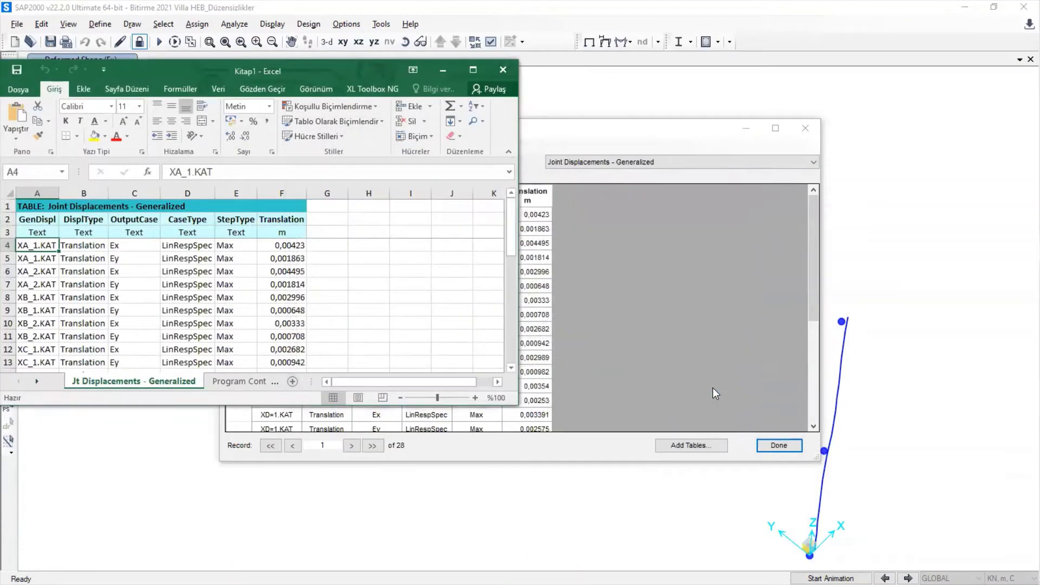
left_click(779, 446)
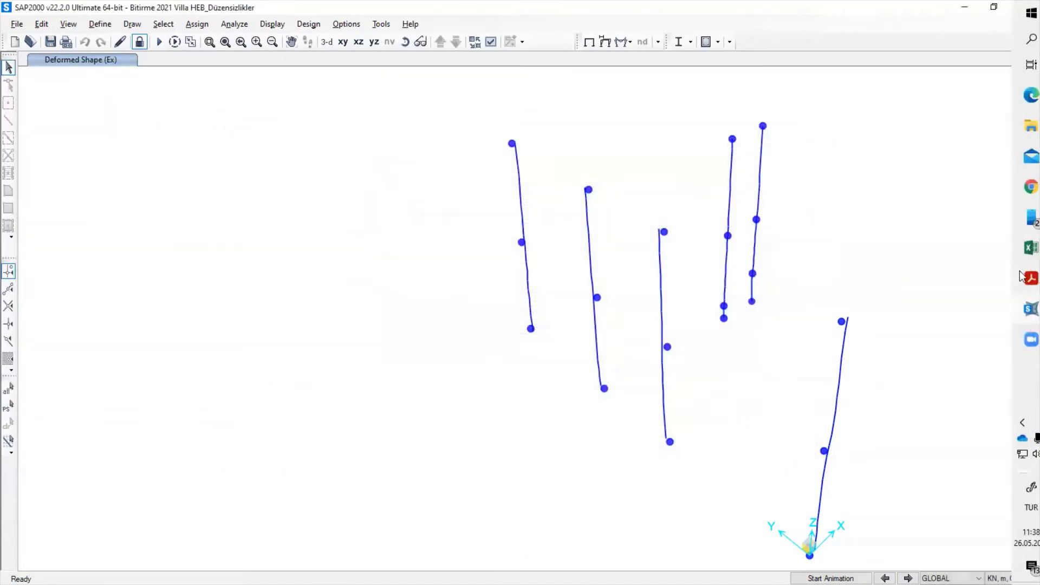
Switch to the exported Kitap1 workbook in Excel and maximize its window
mouse_move(1020, 249)
left_click(886, 306)
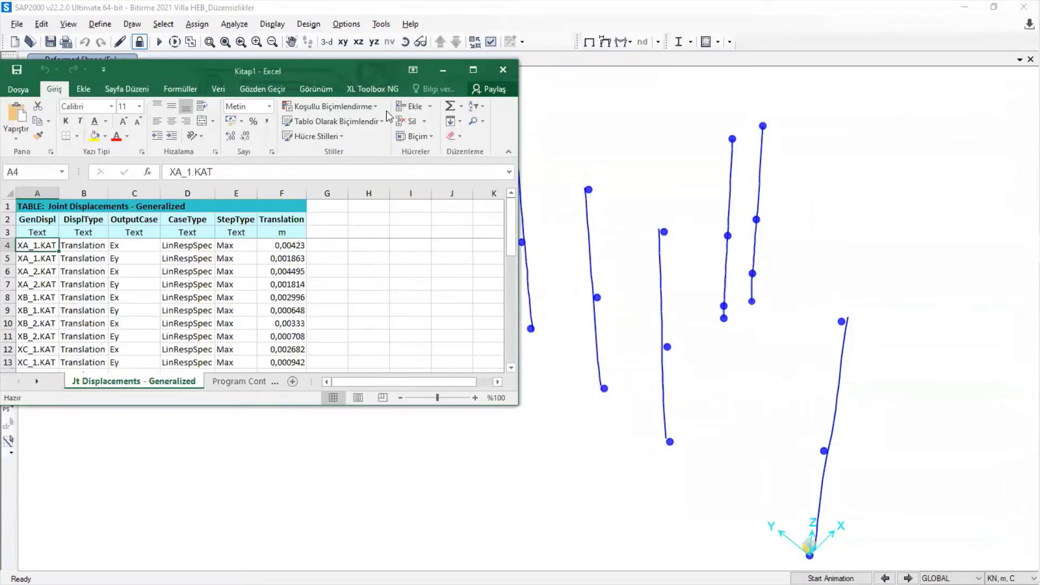
key("super+Up")
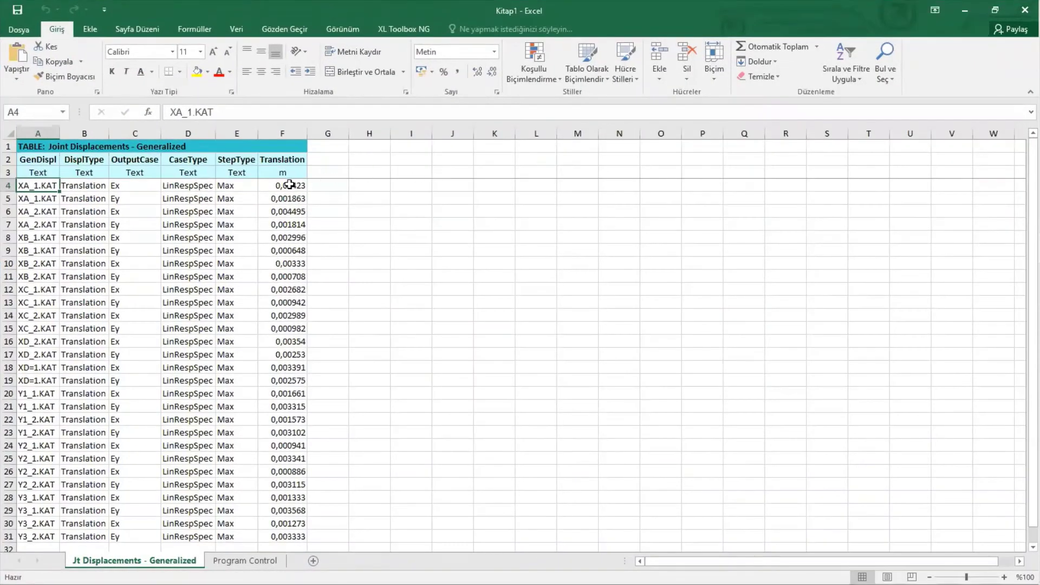
Filter the generalized displacements table by the value of cell A3, adding filter controls to its headers
left_click(49, 172)
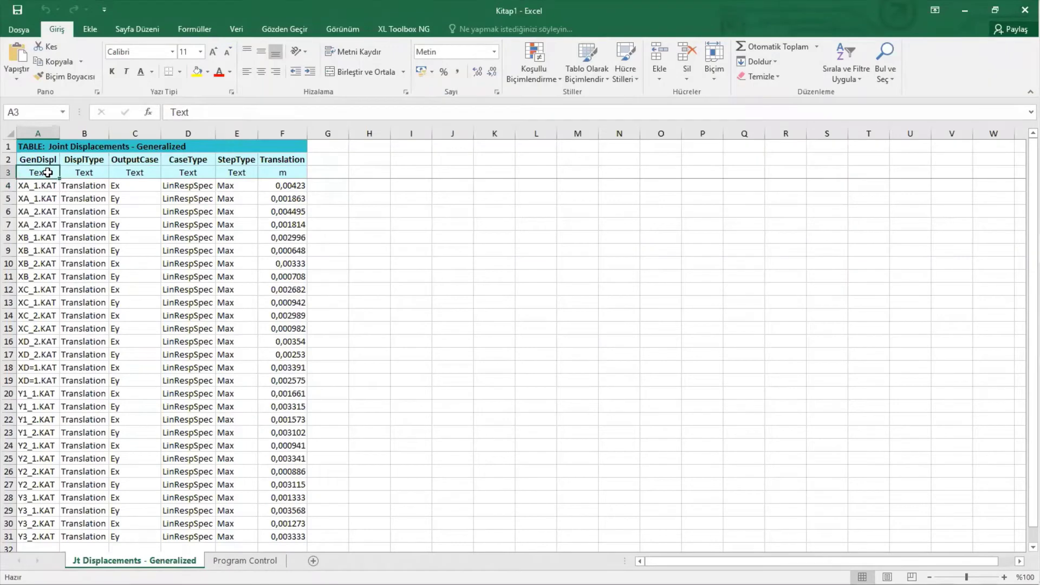
right_click(47, 172)
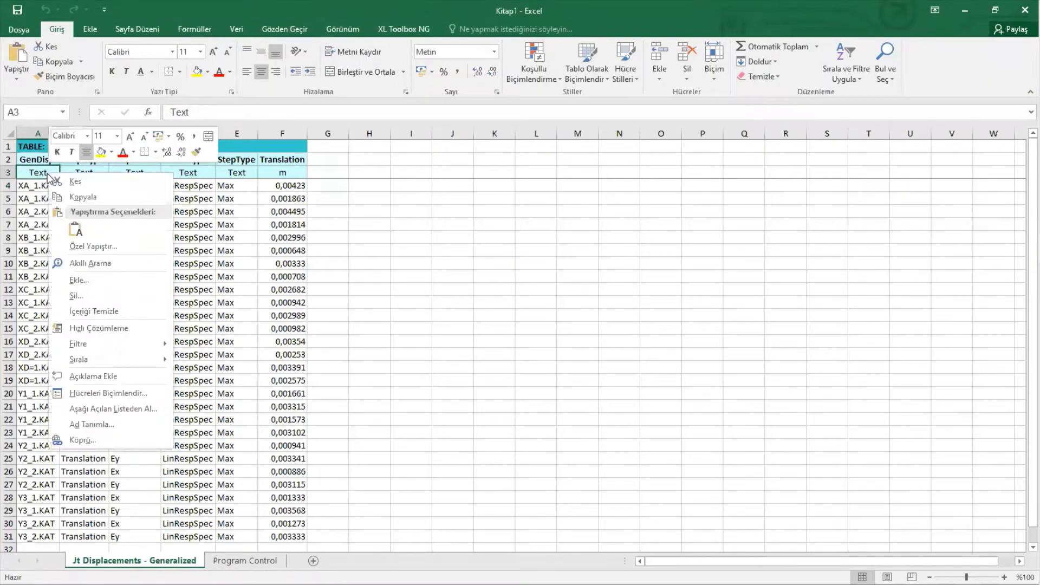
mouse_move(126, 346)
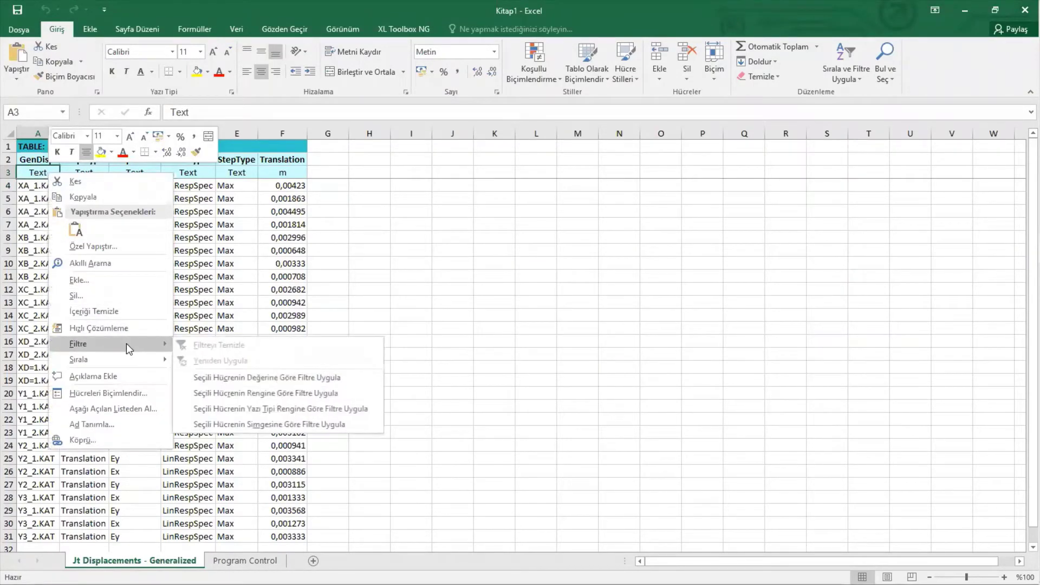
left_click(226, 378)
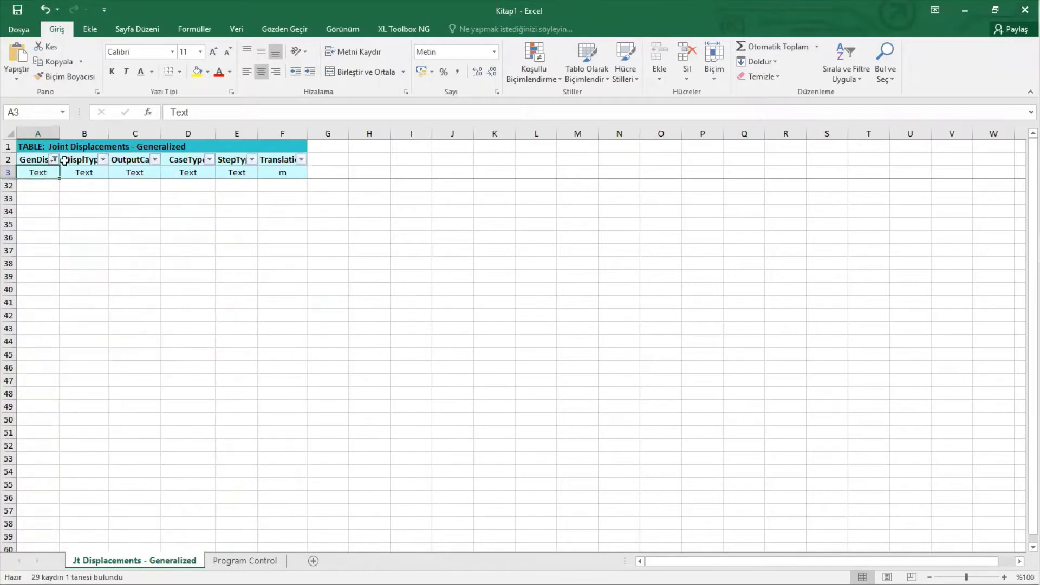
Extend the GenDispl filter to include XA_1.KAT, XB_1.KAT, XC_1.KAT and XD=1.KAT alongside the Text row
left_click(54, 159)
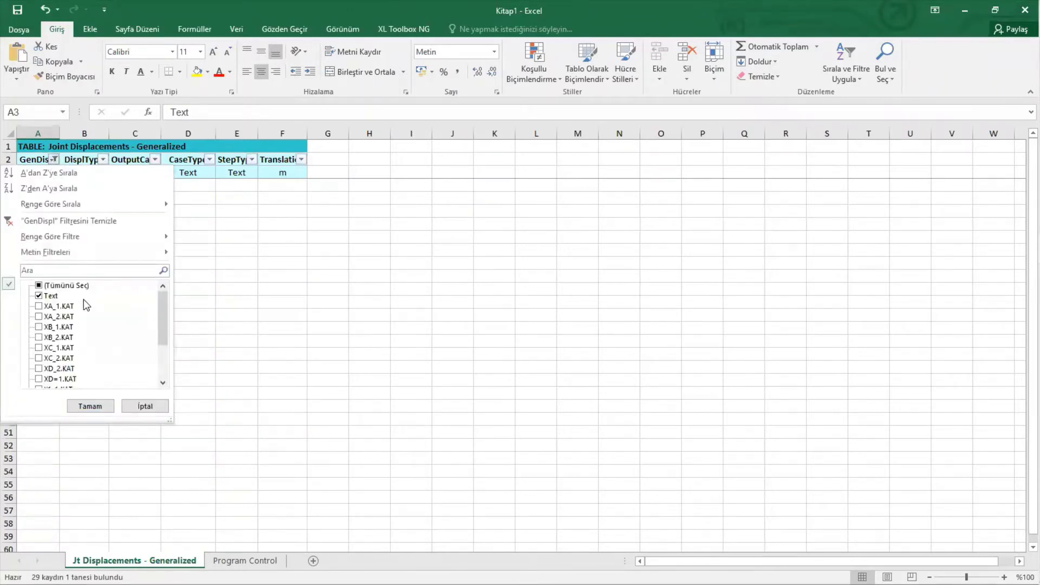
left_click(71, 307)
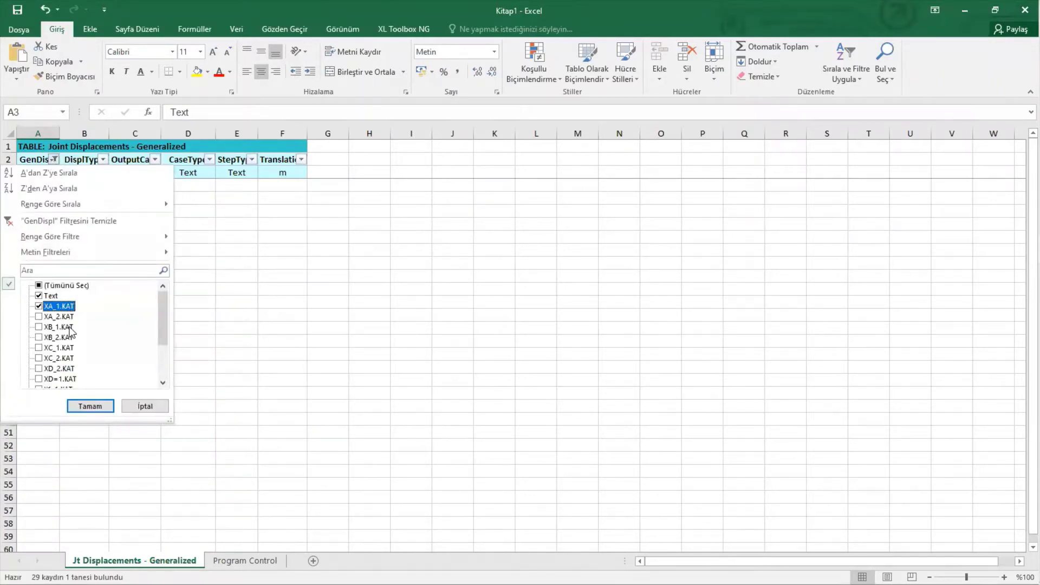
left_click(71, 327)
left_click(73, 348)
left_click(74, 379)
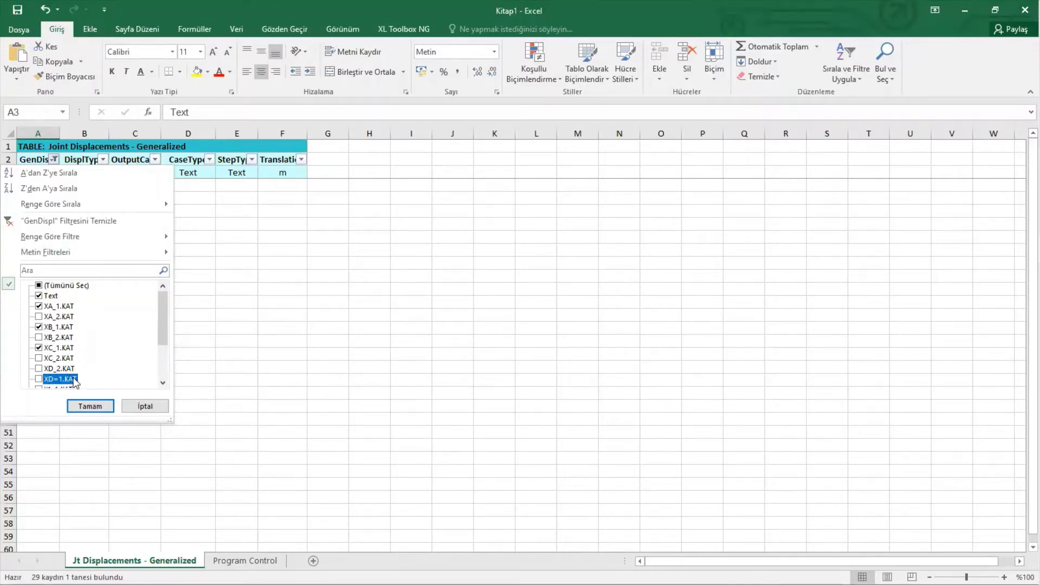
scroll(75, 372, "down", 1)
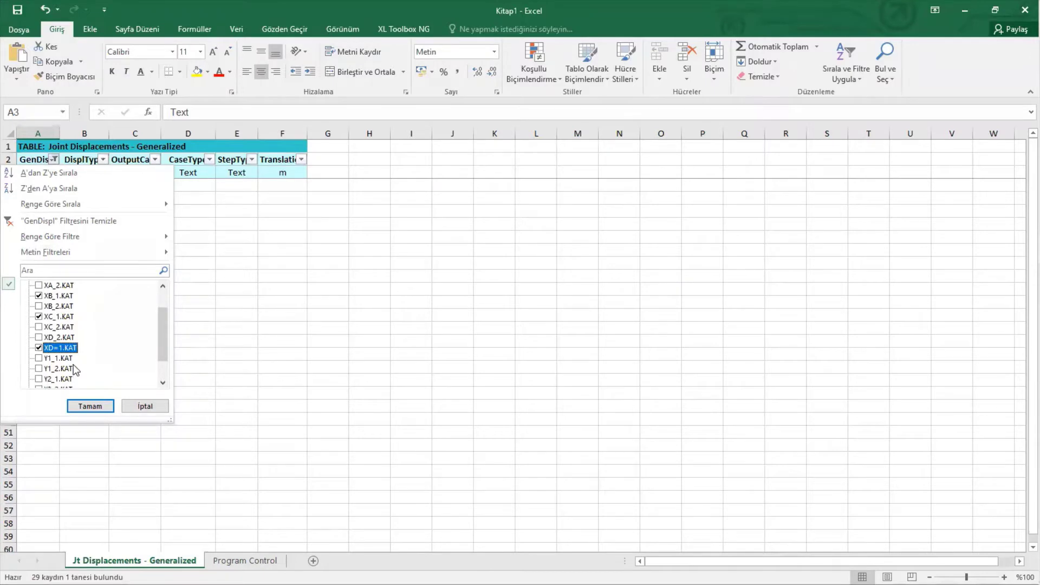
scroll(98, 316, "up", 1)
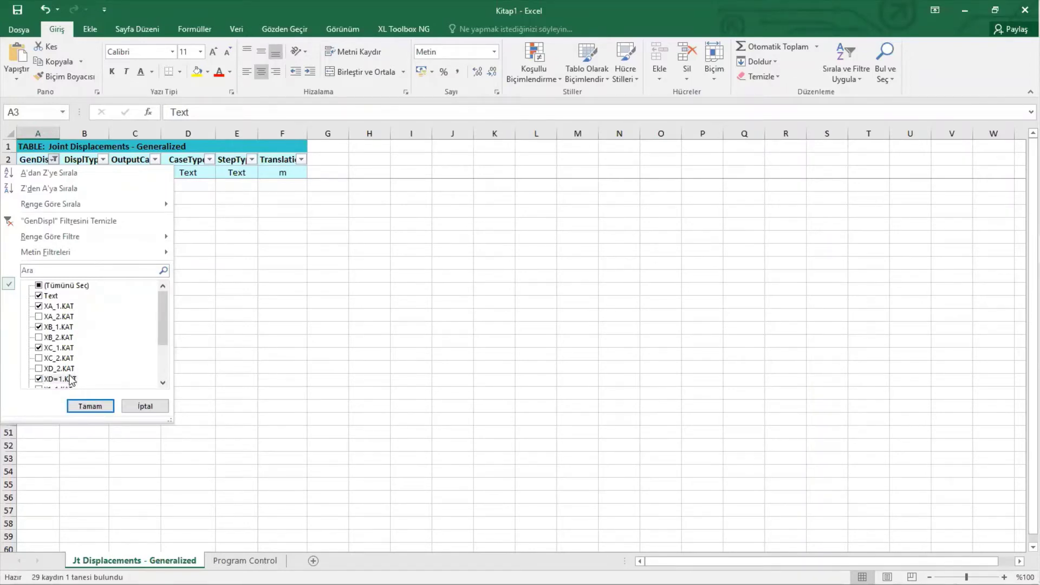
left_click(94, 413)
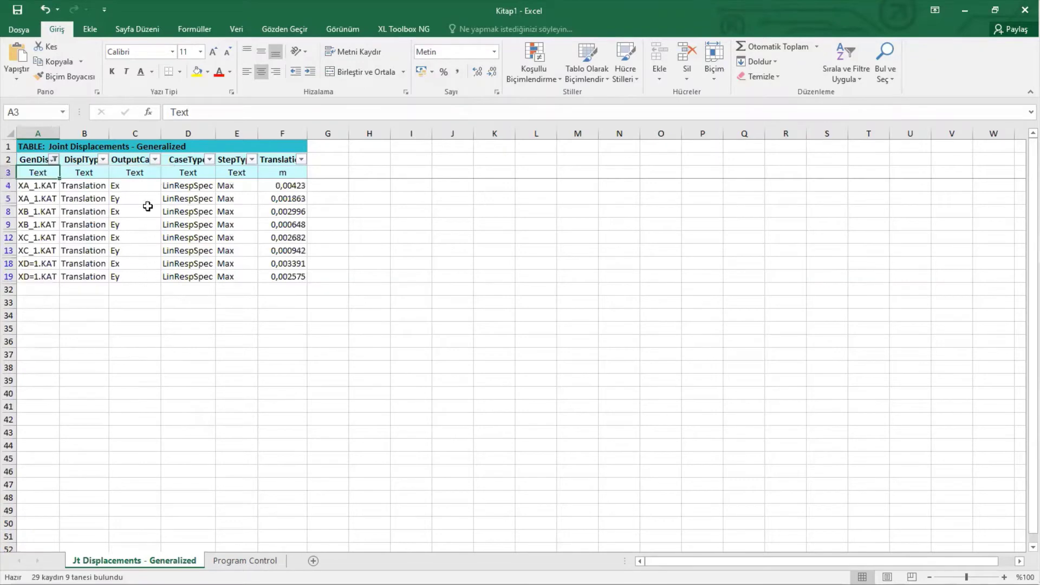
Exclude Ey from the OutputCase filter and copy the filtered Ex rows XA_1.KAT through XD=1.KAT
left_click(156, 159)
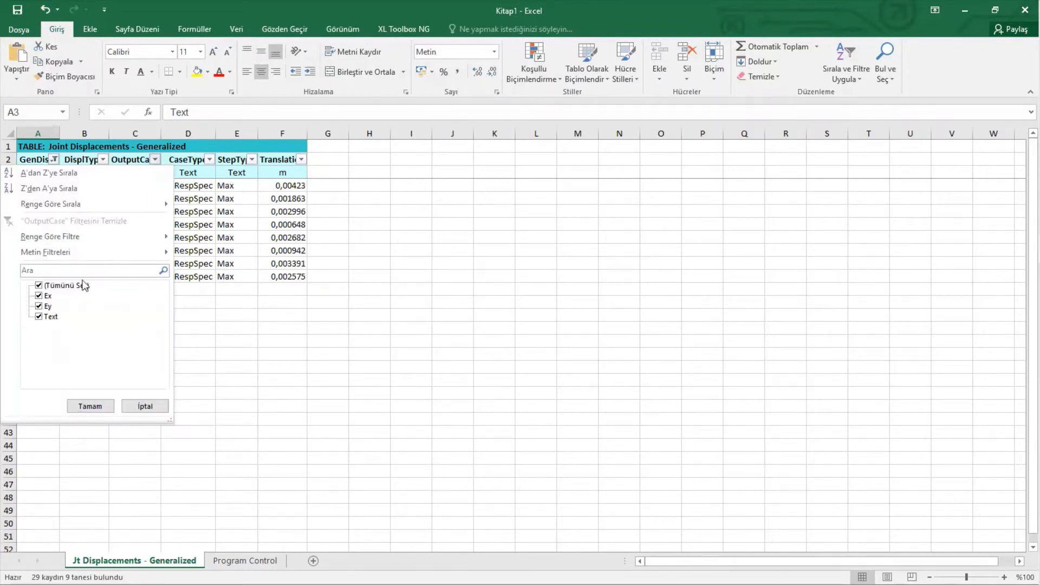
left_click(49, 308)
left_click(90, 407)
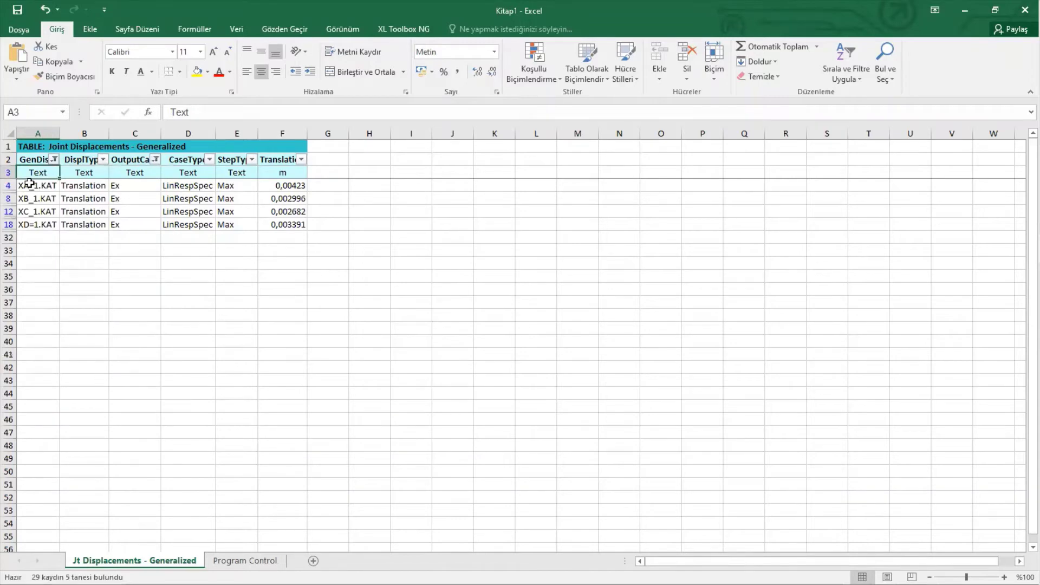
left_click_drag(30, 185, 136, 198)
left_click_drag(216, 219, 278, 220)
right_click(279, 220)
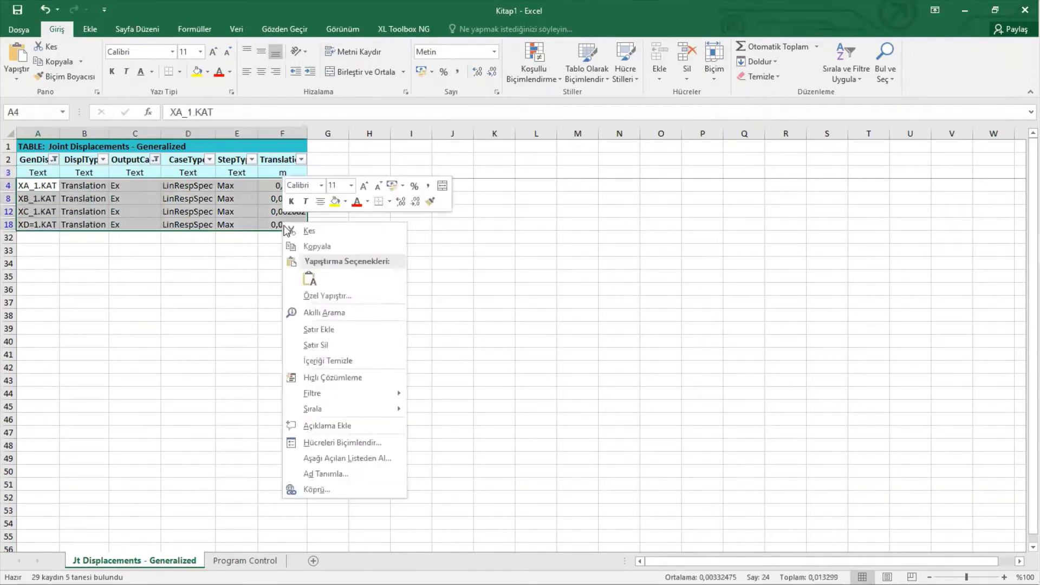
left_click(313, 243)
Add a new sheet, move it after Program Control and rename it Düzensizlikler
left_click(313, 561)
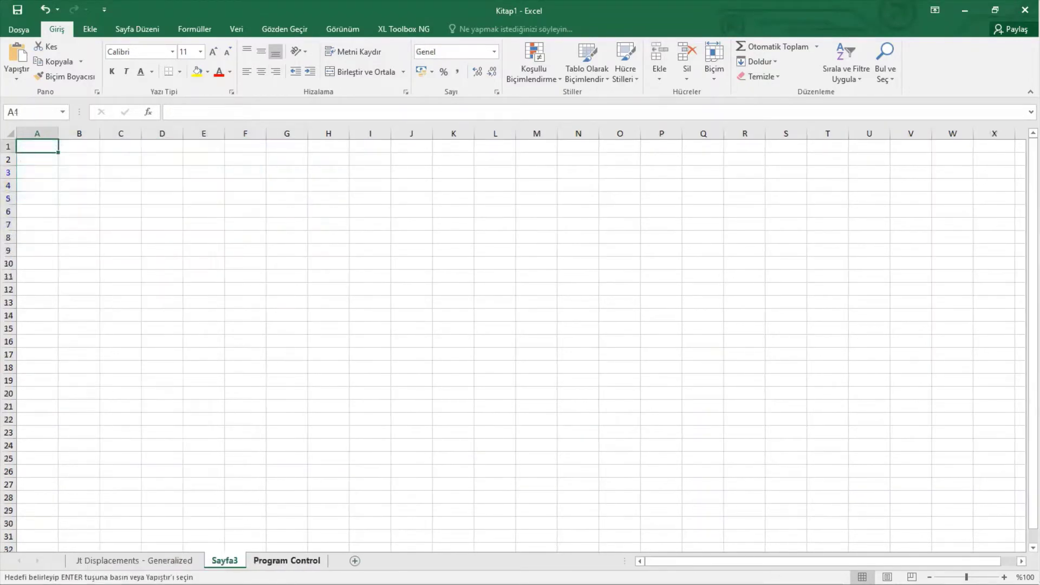
left_click(306, 563)
left_click_drag(224, 560, 334, 562)
double_click(314, 562)
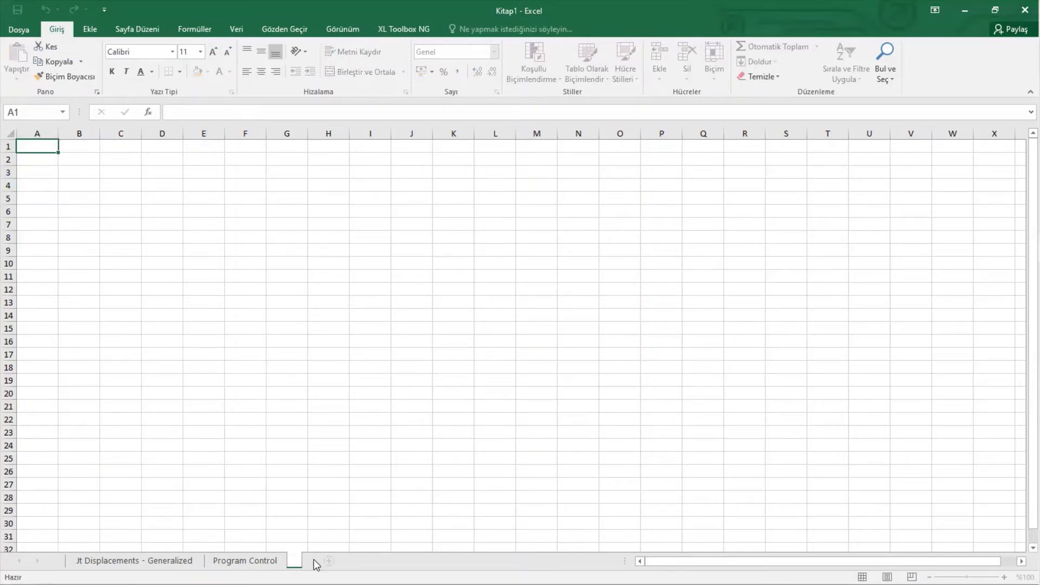
type("Düzensizlikler")
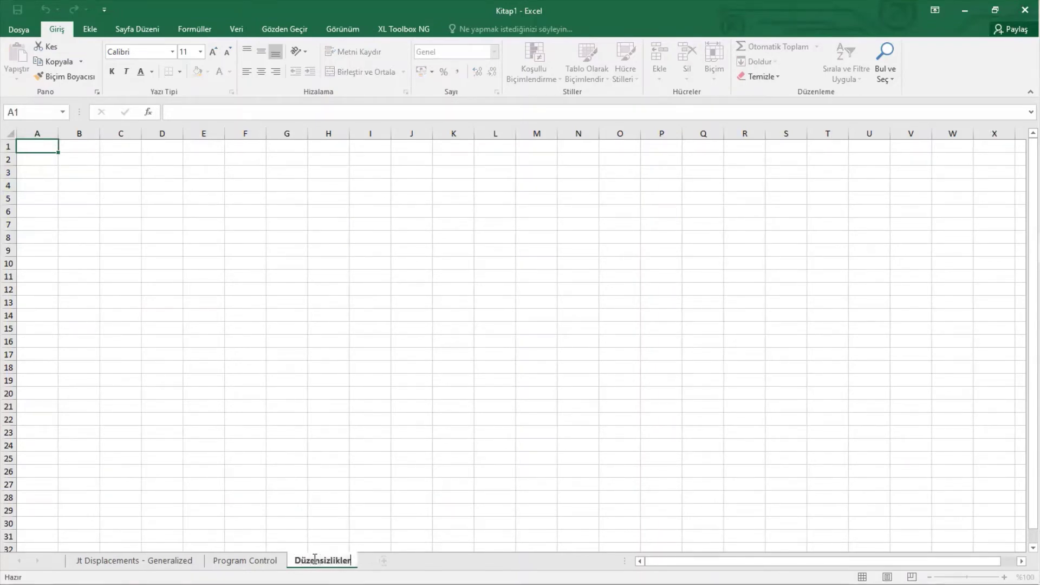
left_click(366, 523)
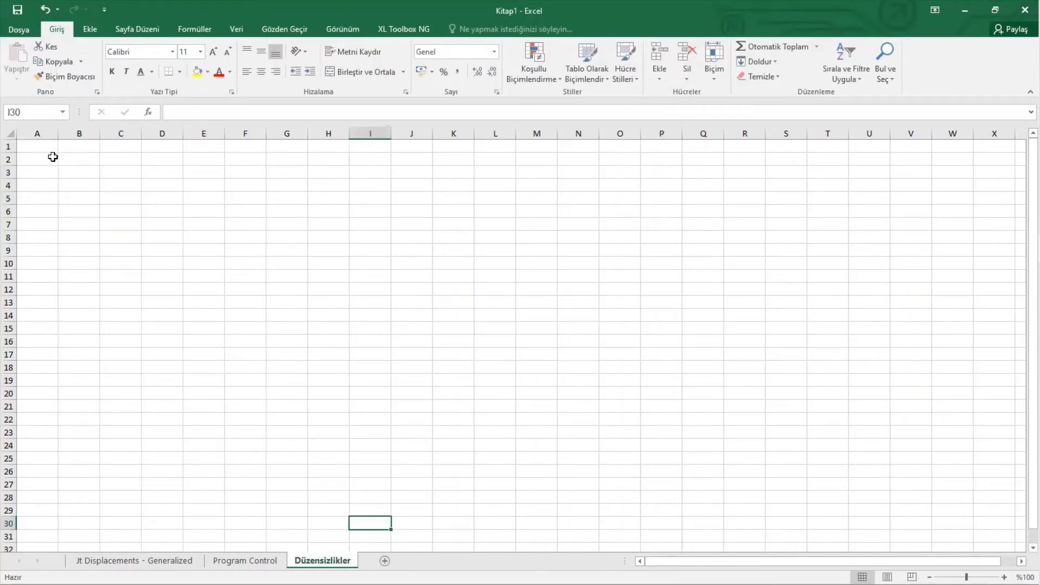
Copy the filtered XA_1.KAT to XD=1.KAT Ex rows again and paste them into Düzensizlikler starting at B3
left_click(70, 160)
left_click(70, 170)
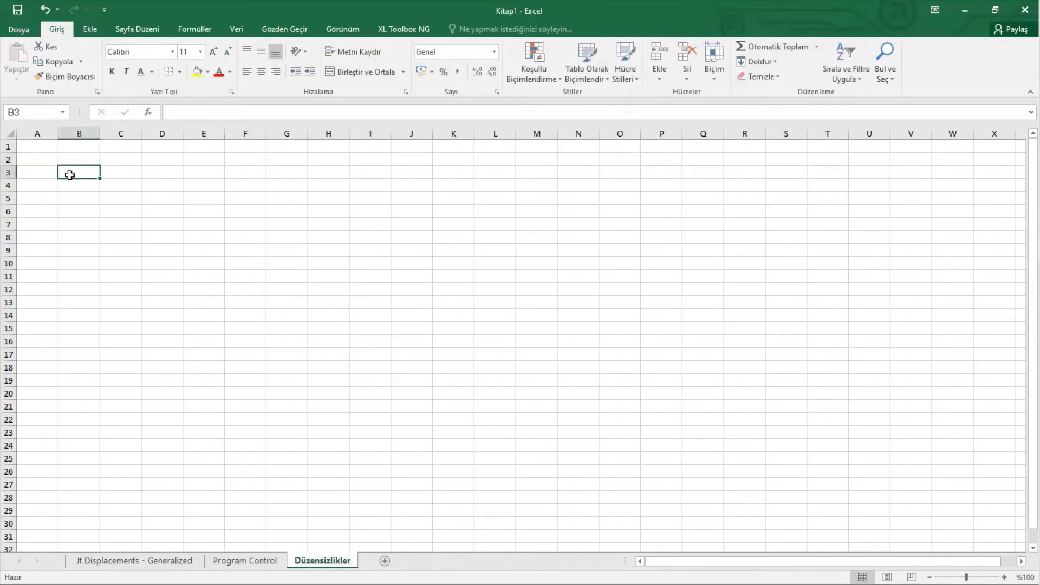
left_click(76, 210)
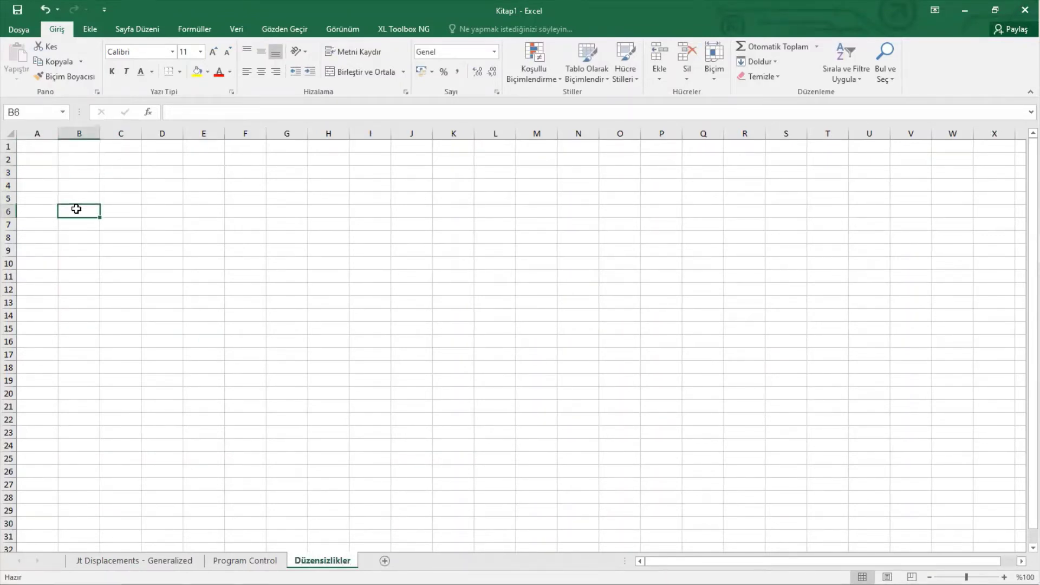
left_click(82, 169)
left_click(245, 560)
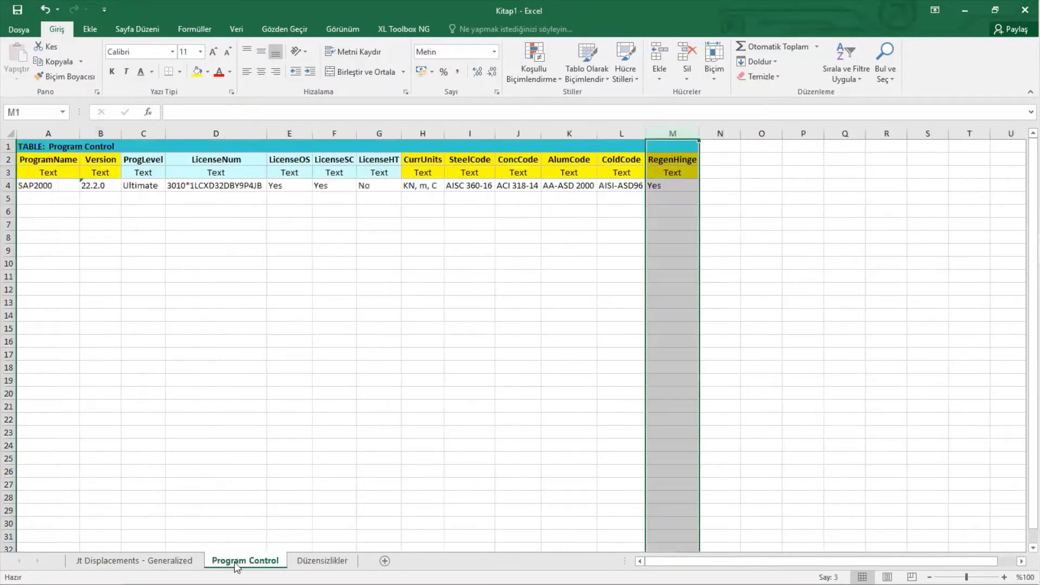
left_click(157, 560)
right_click(188, 198)
left_click(209, 221)
left_click(323, 560)
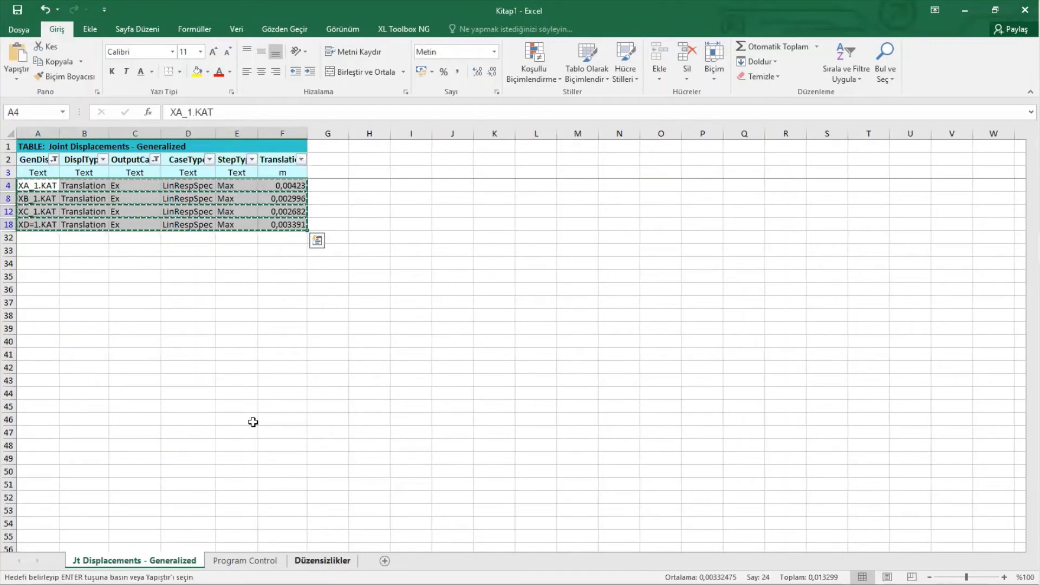
left_click(67, 171)
key("ctrl+v")
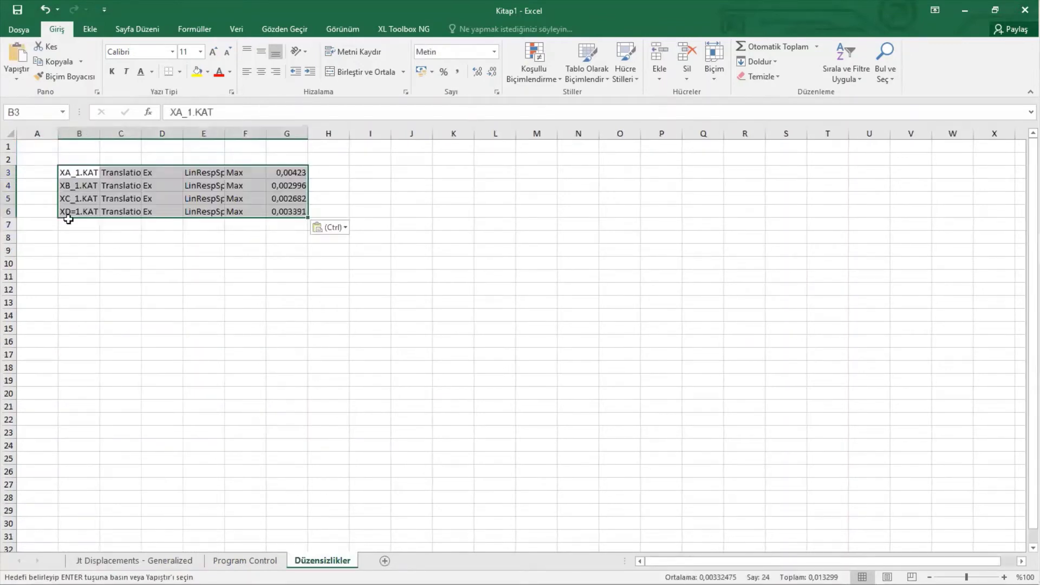
left_click(106, 282)
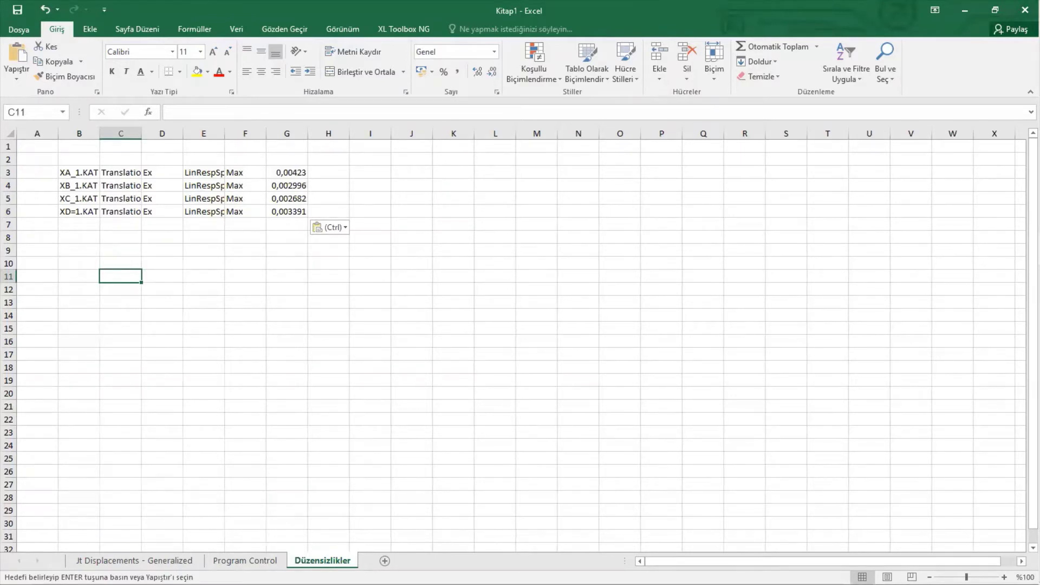
On the Jt Displacements - Generalized sheet, switch the GenDispl filter to XA_2.KAT, XB_2.KAT, XC_2.KAT and XD_2.KAT, keeping Text
left_click(174, 560)
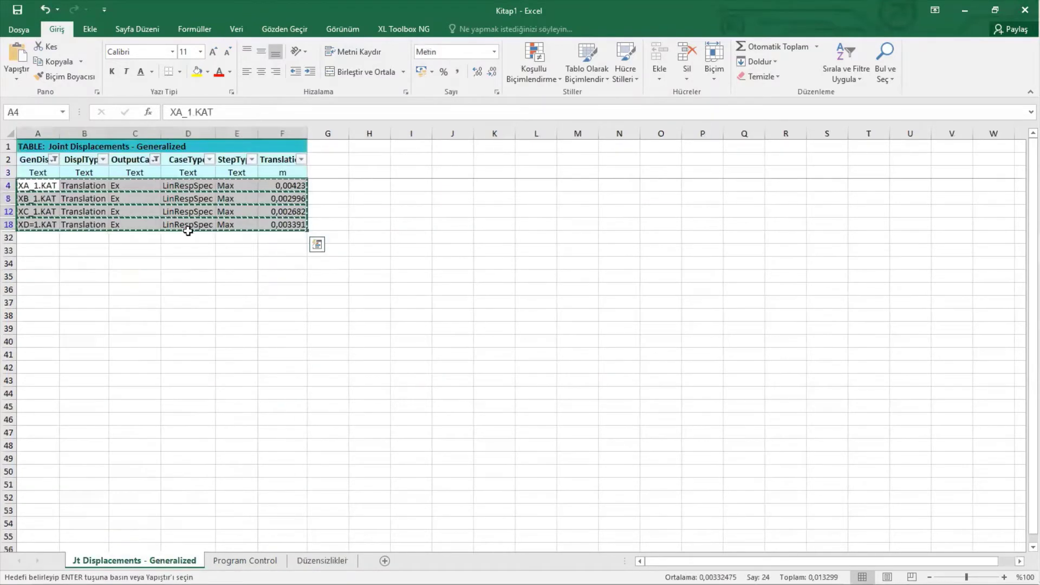
left_click(55, 159)
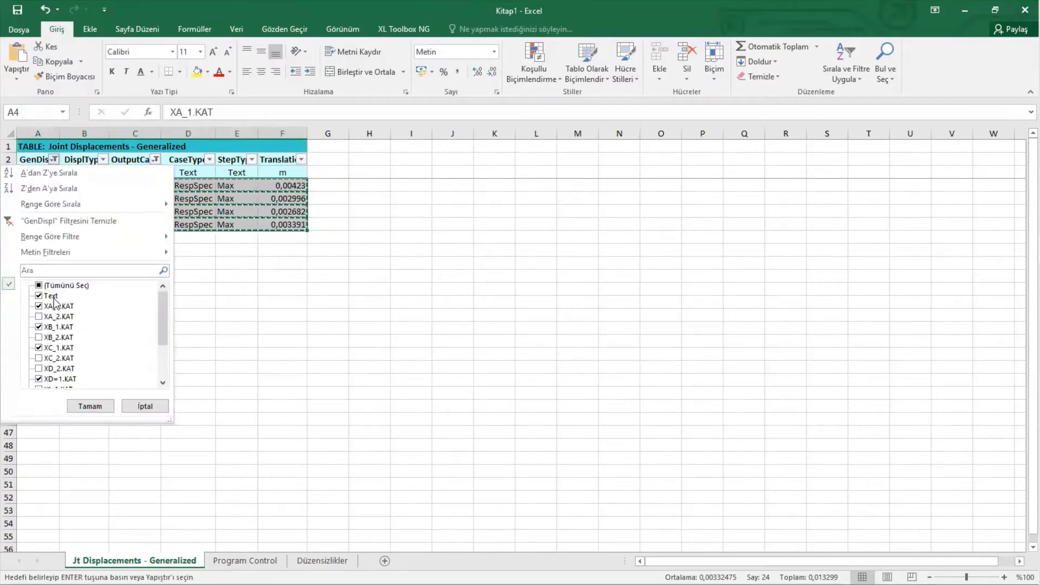
left_click(60, 317)
left_click(62, 306)
left_click(60, 327)
left_click(60, 349)
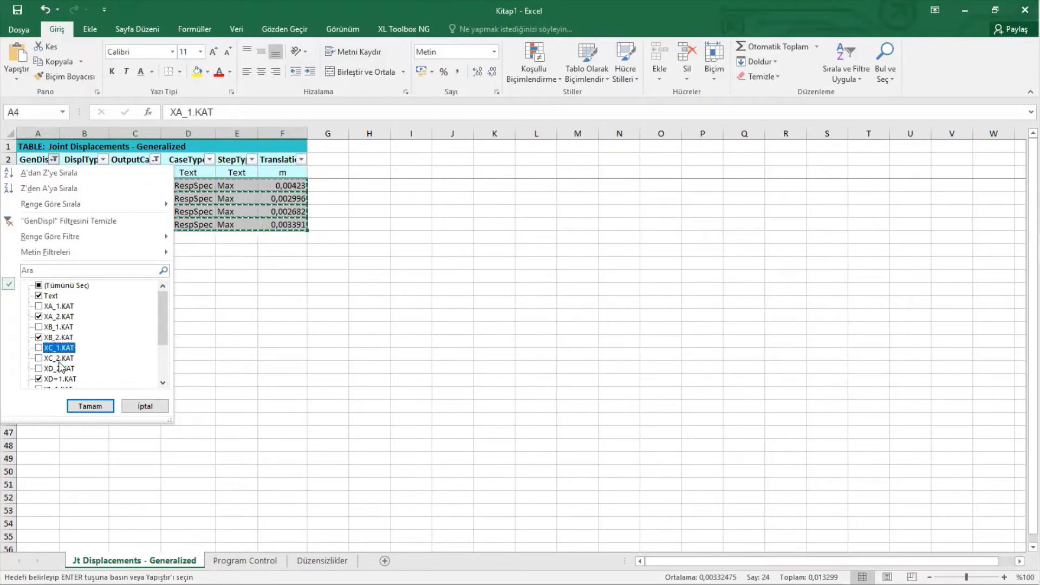
left_click(60, 359)
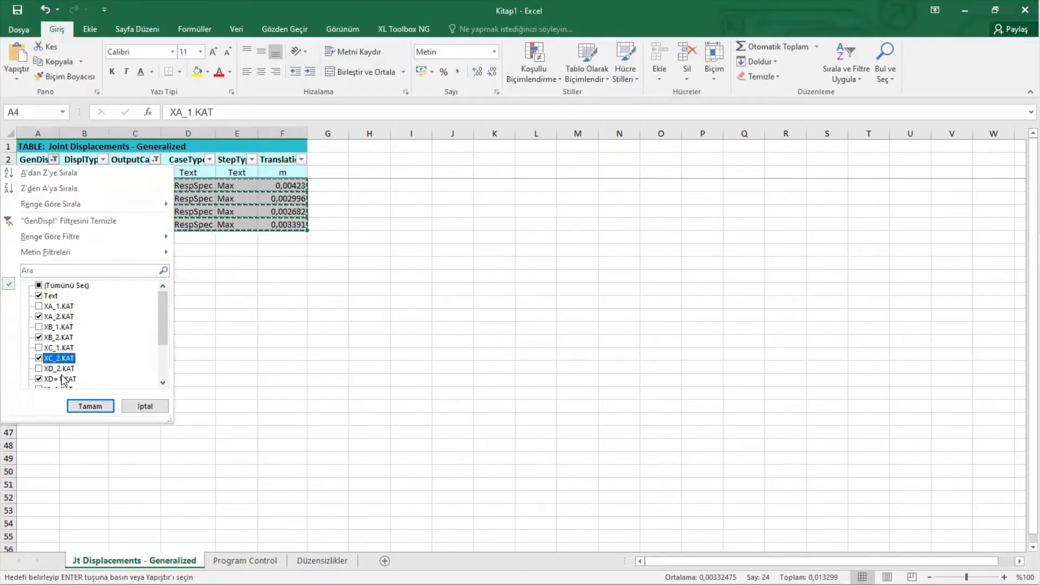
left_click(63, 370)
left_click(63, 380)
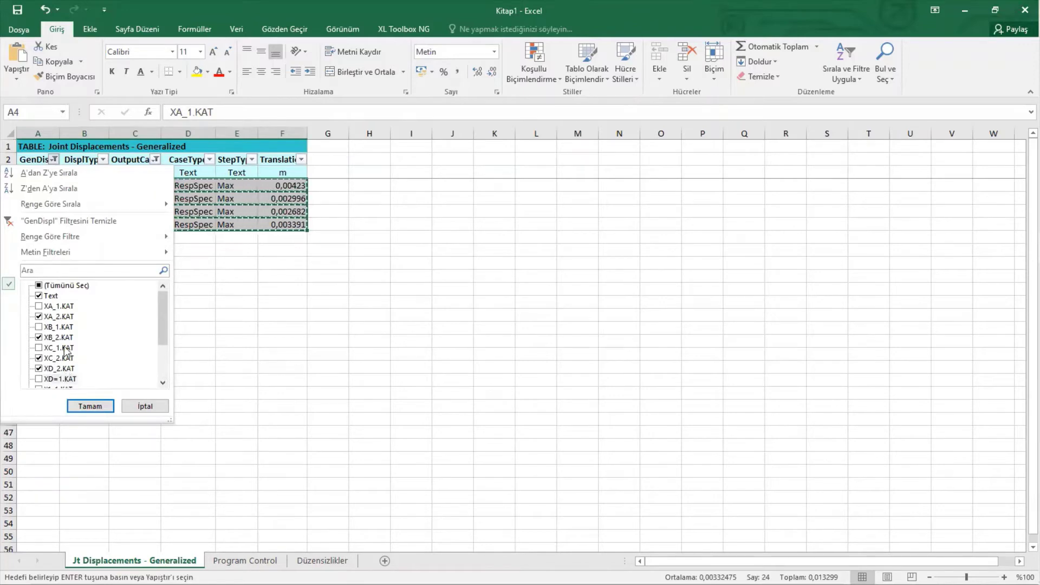
left_click(85, 406)
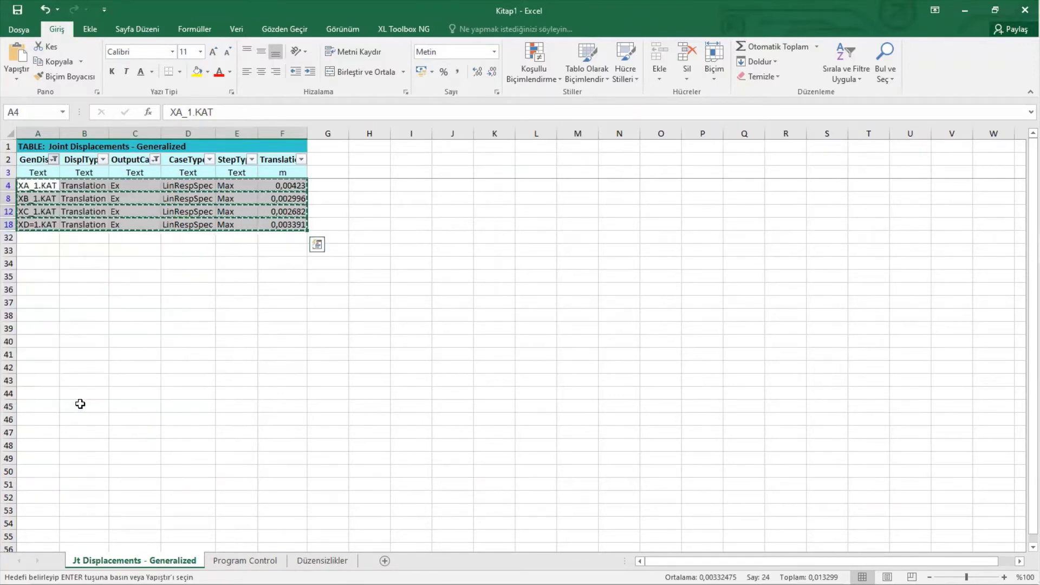
left_click(157, 354)
key("Escape")
Copy the filtered XA_2.KAT to XD_2.KAT Ex rows and paste them as values into Düzensizlikler starting at B13
left_click_drag(49, 185, 285, 222)
right_click(284, 222)
left_click(298, 244)
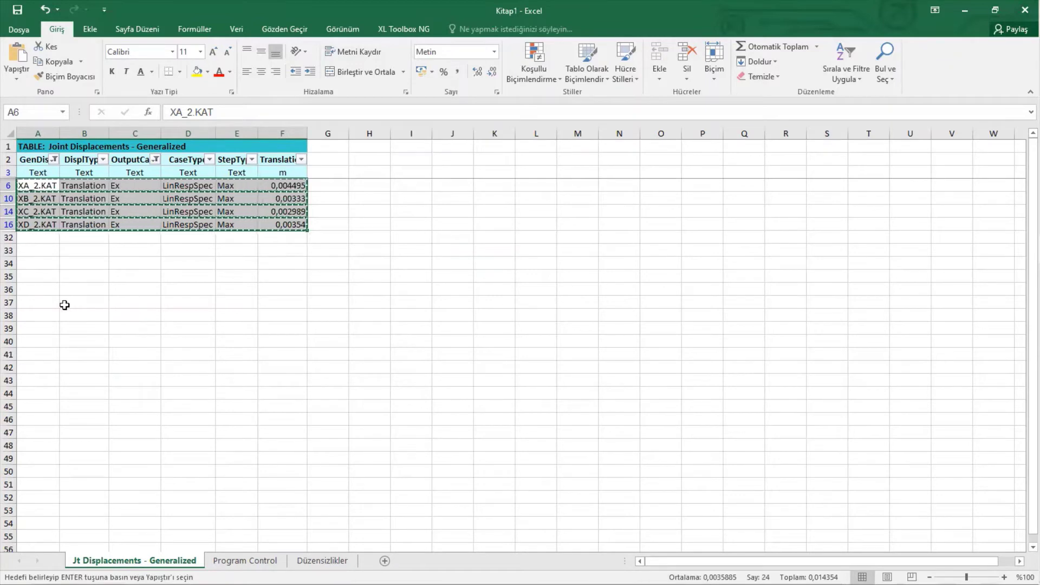
left_click(322, 561)
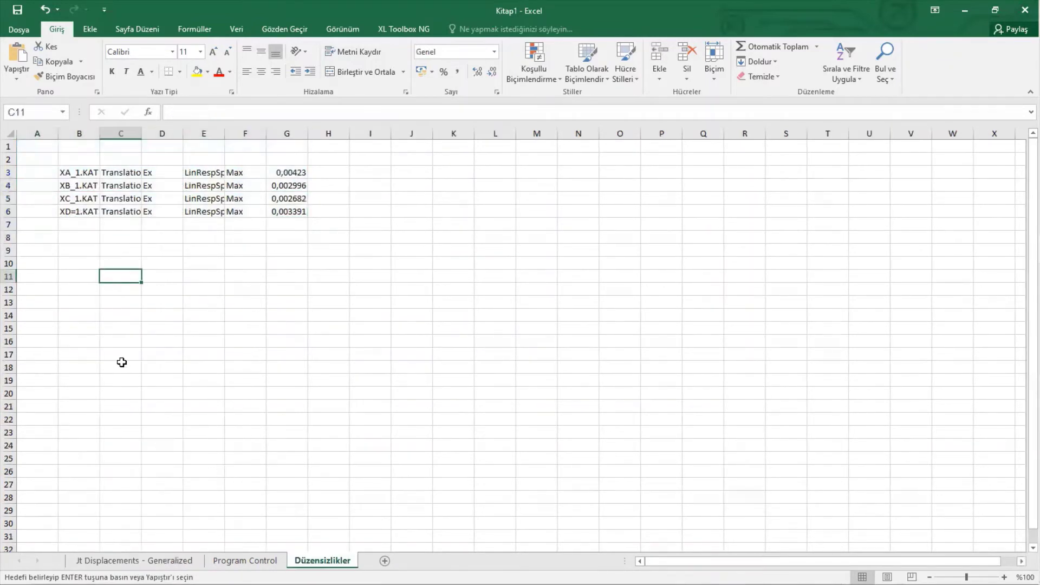
left_click(75, 305)
right_click(78, 301)
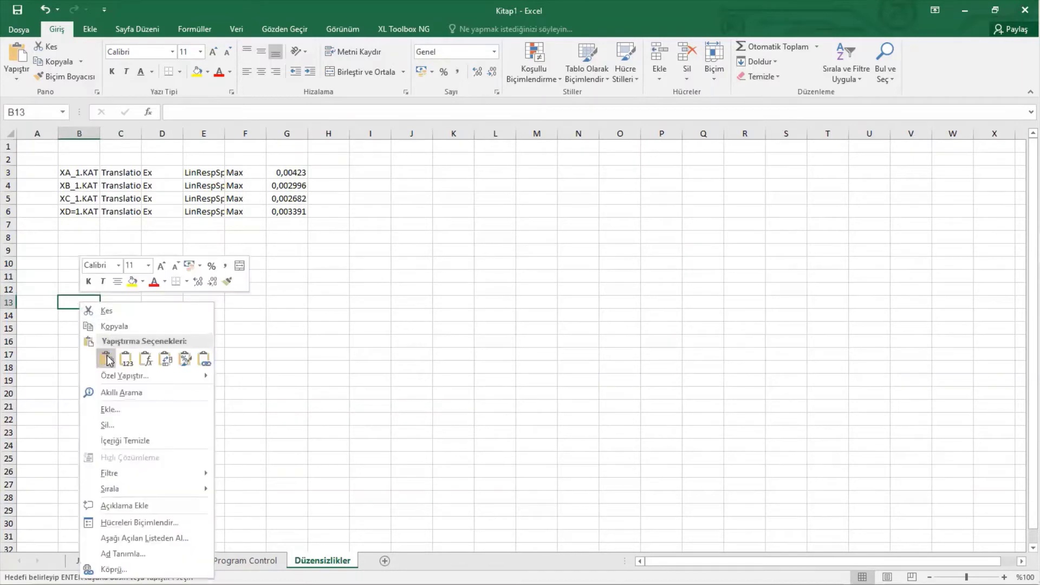
left_click(126, 359)
left_click(158, 416)
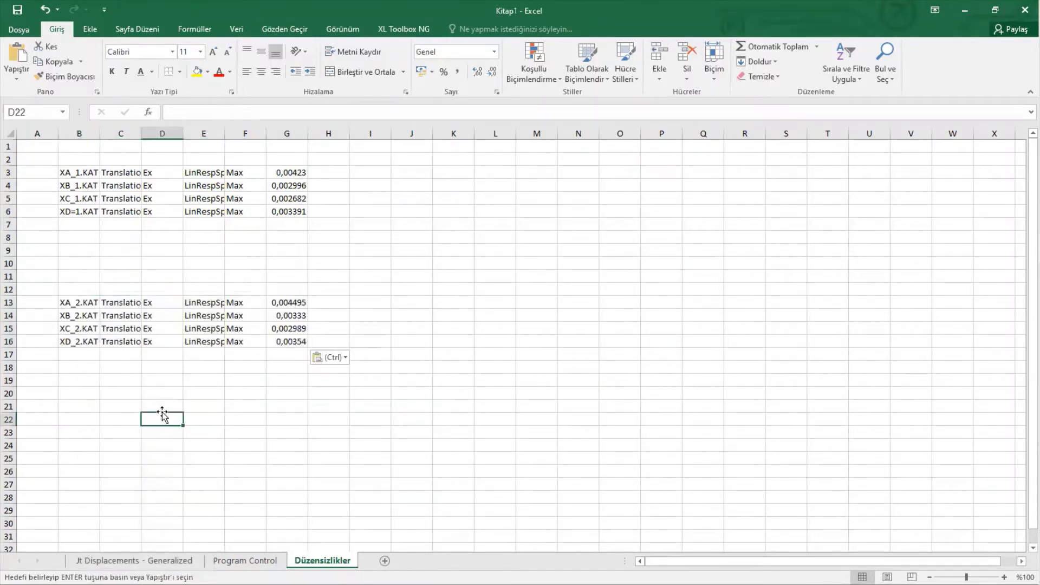
On the Jt Displacements - Generalized sheet, filter GenDispl to only Y1_1.KAT, Y2_1.KAT and Y3_1.KAT
left_click(133, 561)
key("Escape")
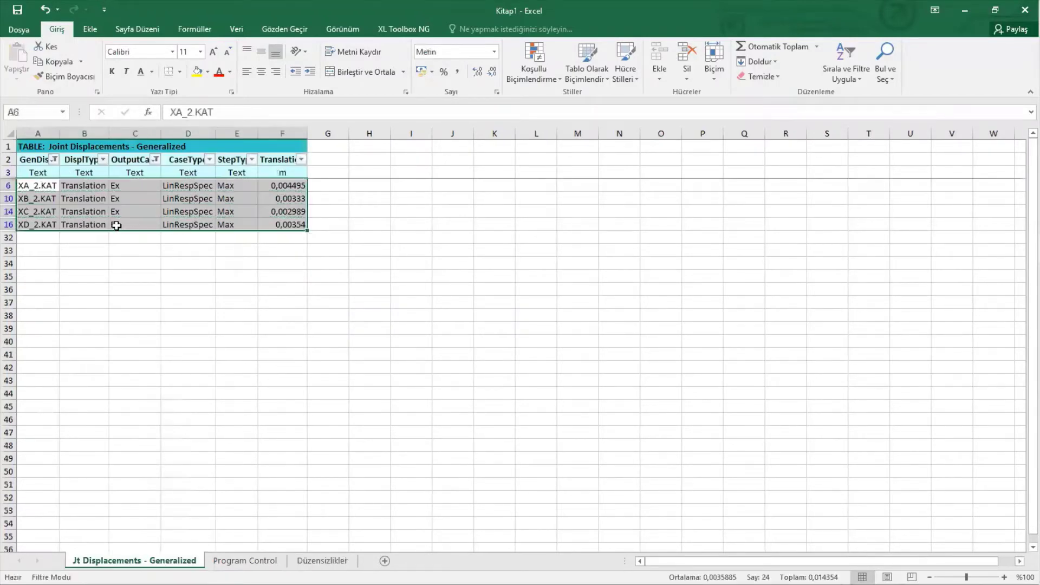
left_click(54, 159)
left_click(80, 285)
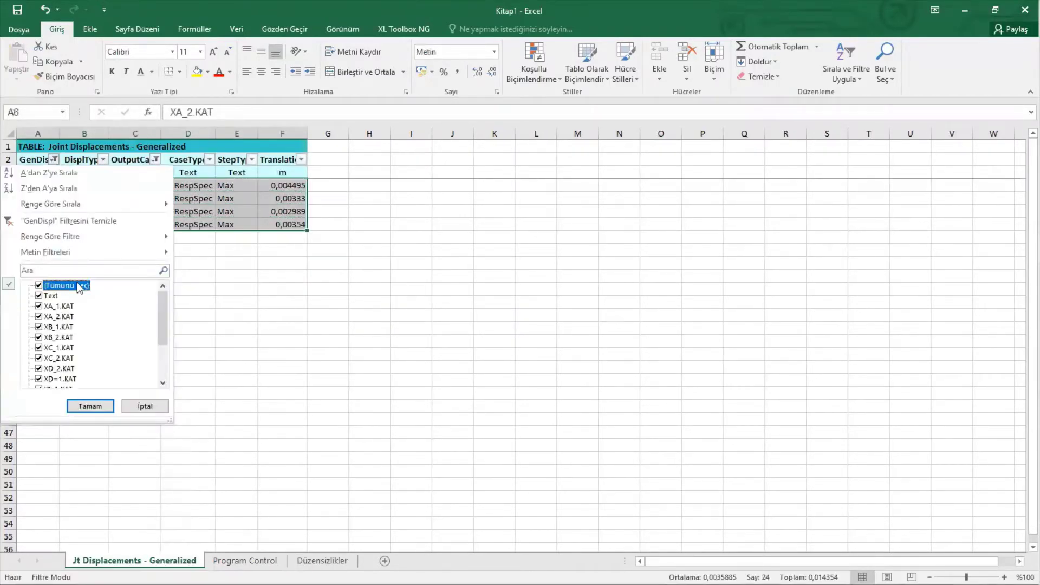
left_click(79, 286)
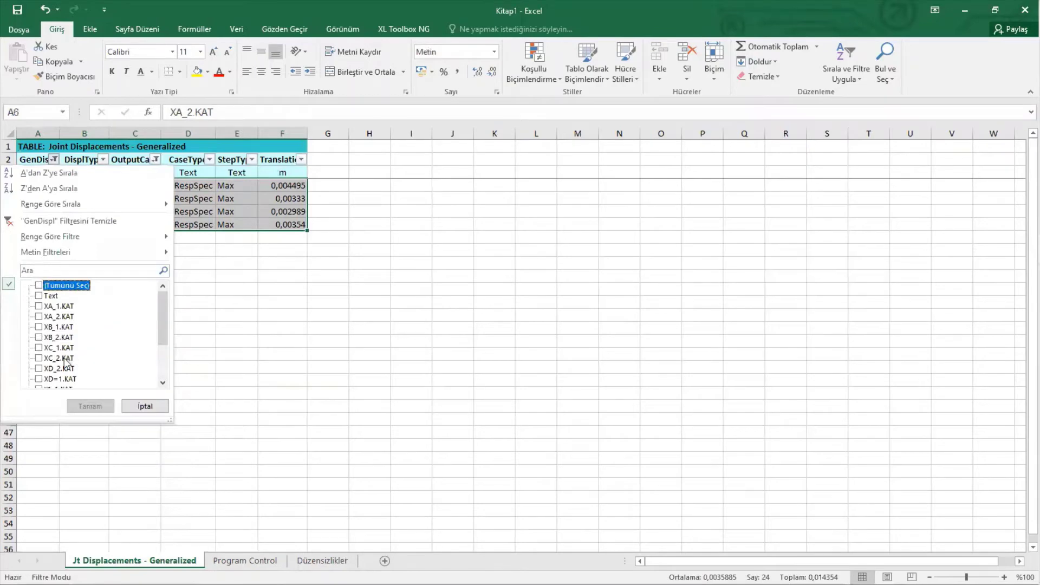
scroll(68, 368, "down", 2)
left_click(59, 328)
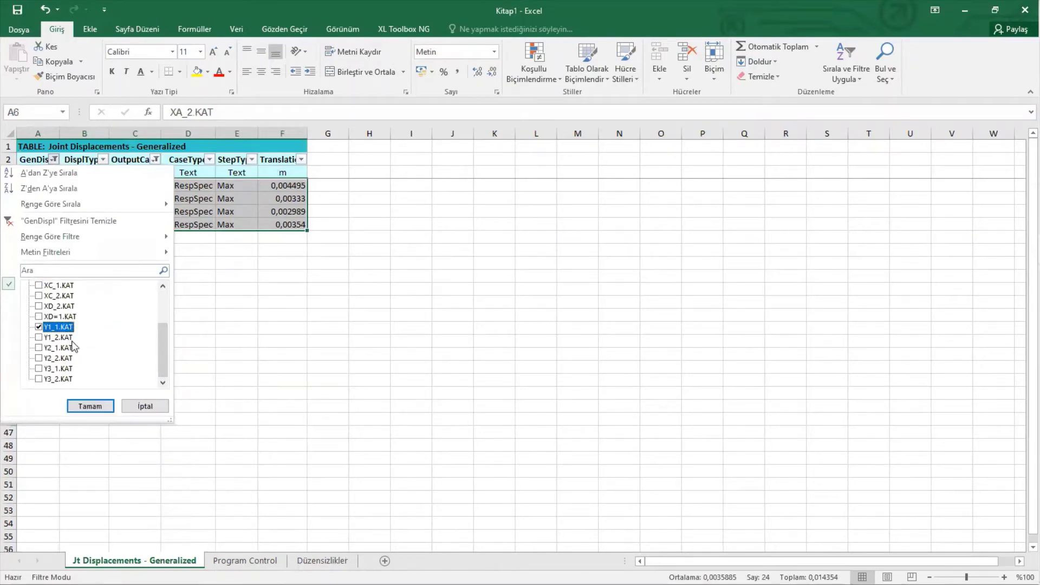
left_click(60, 348)
left_click(68, 369)
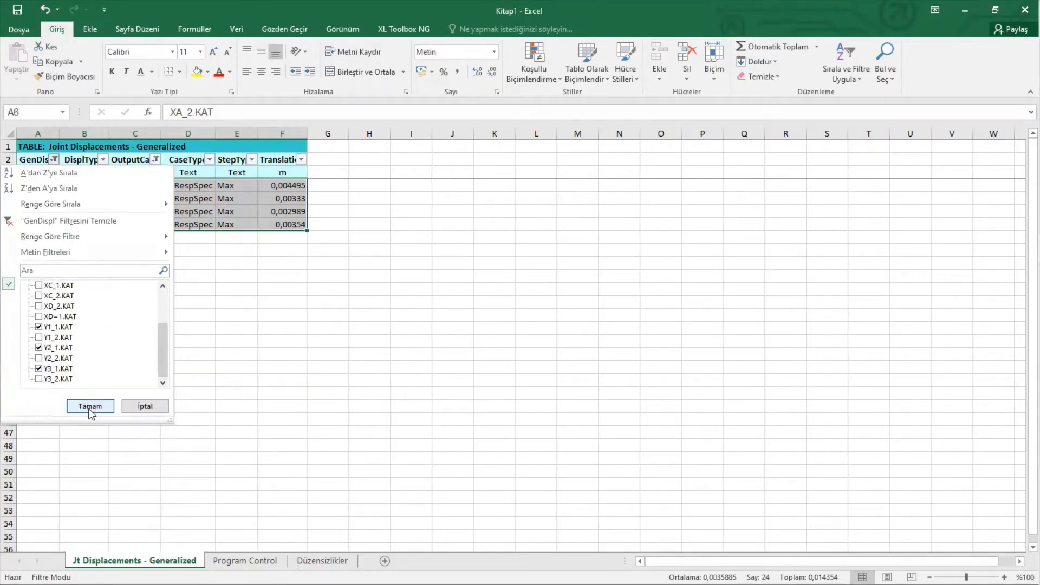
left_click(90, 406)
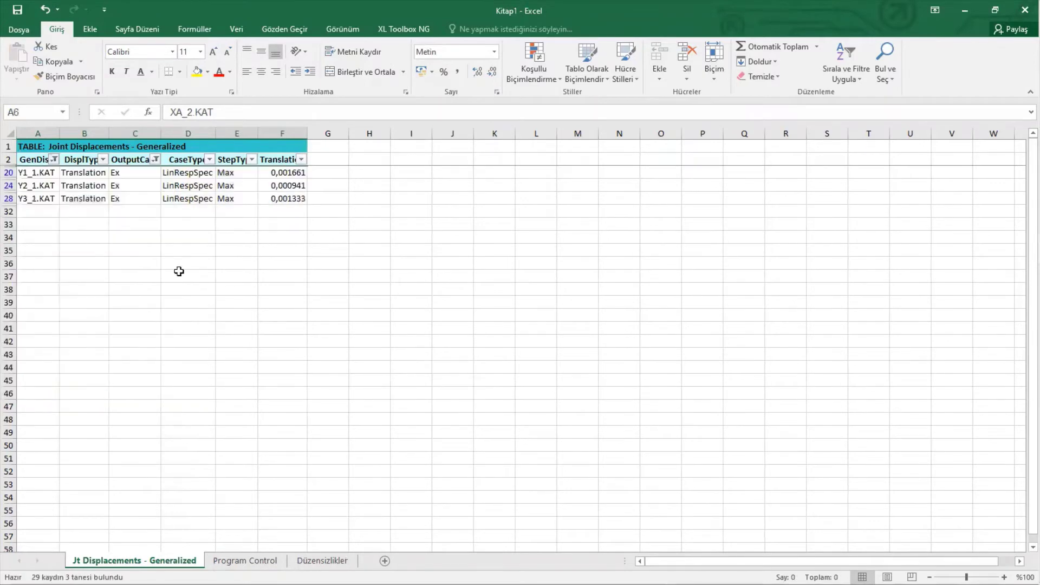
Switch the OutputCase filter from Ex to Ey
left_click(156, 159)
left_click(39, 306)
left_click(39, 295)
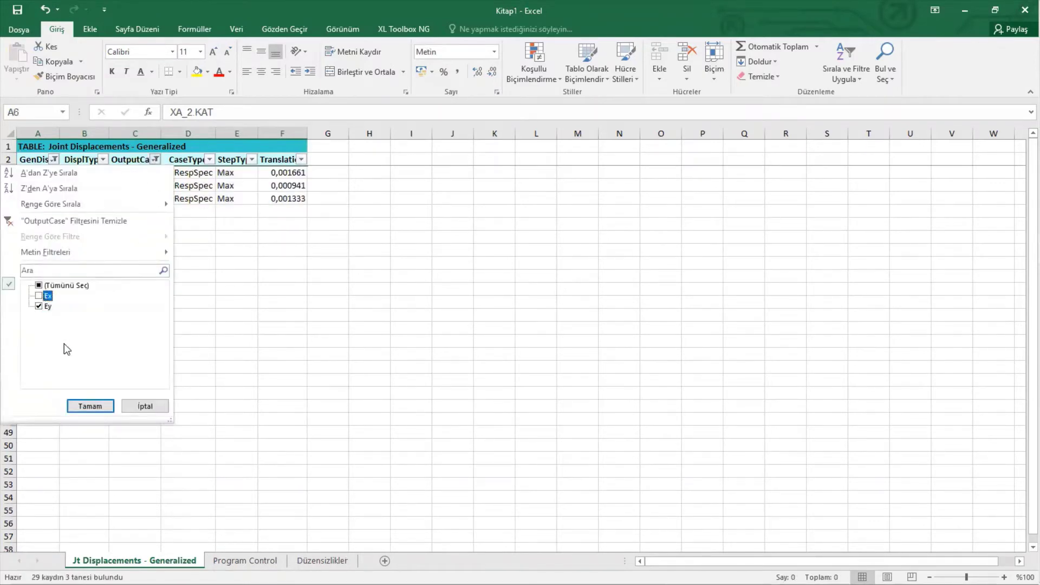
left_click(96, 406)
Copy the filtered Y1_1.KAT to Y3_1.KAT Ey rows and paste them as values into Düzensizlikler starting at K3
left_click_drag(38, 172, 293, 199)
right_click(259, 201)
left_click(293, 220)
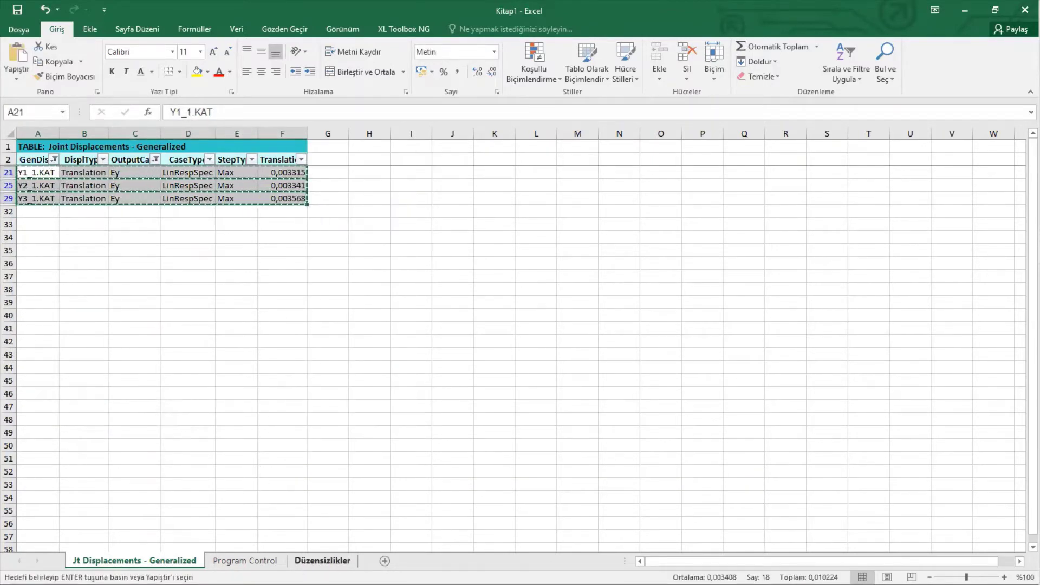
left_click(322, 560)
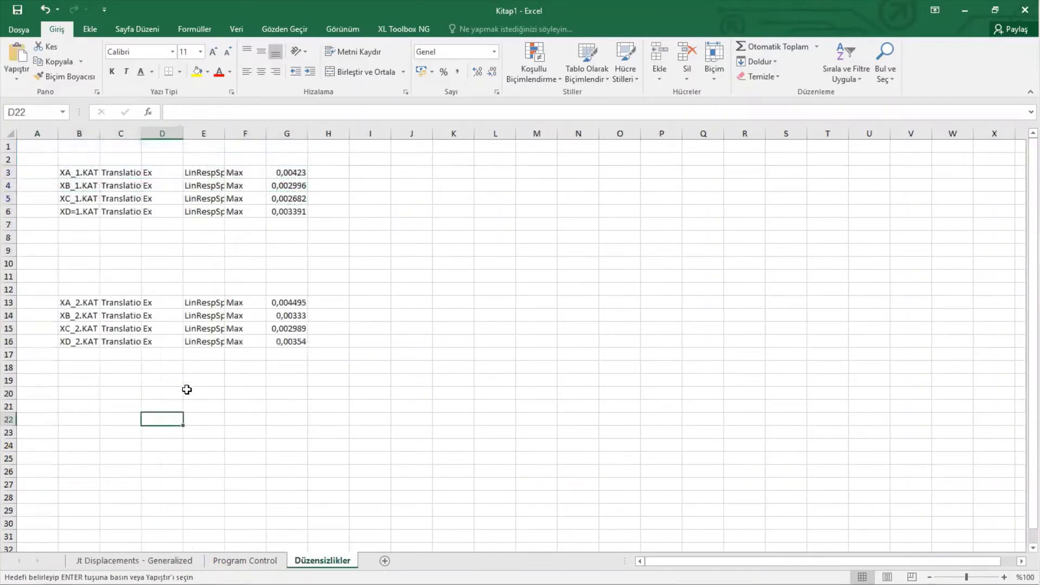
left_click(448, 172)
right_click(447, 173)
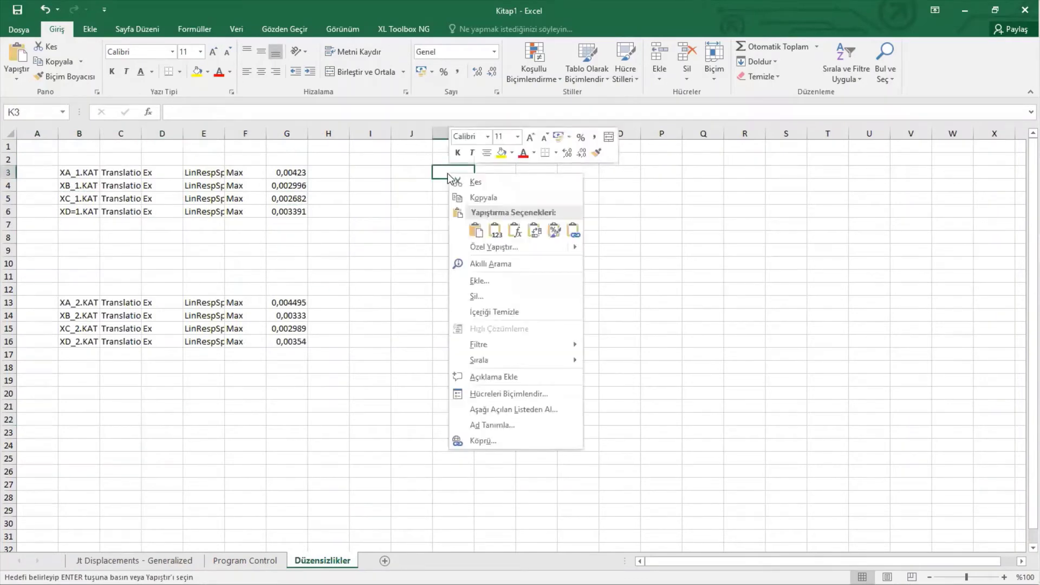
left_click(497, 232)
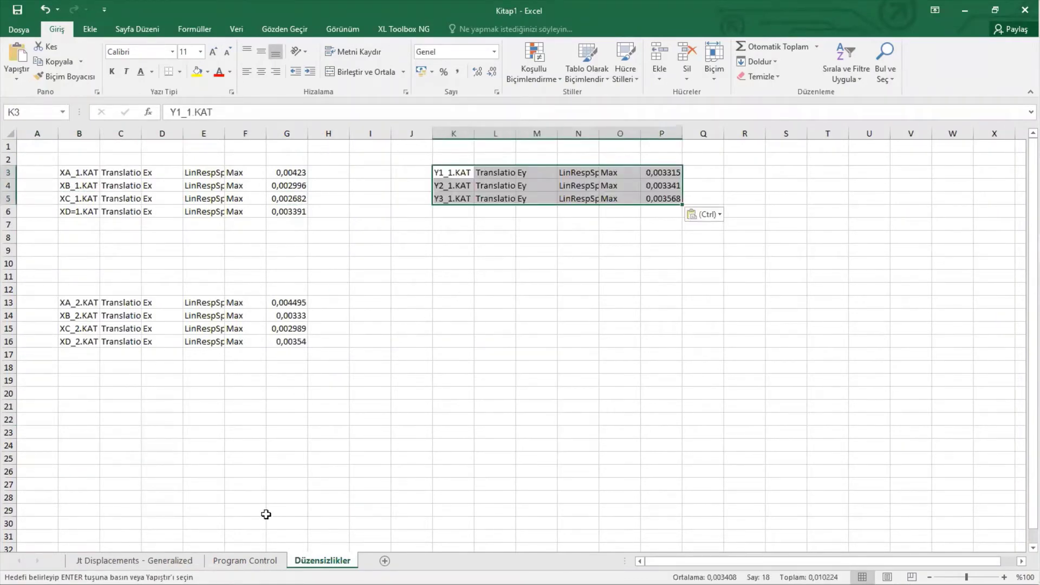
On the Jt Displacements - Generalized sheet, switch the GenDispl filter to Y1_2.KAT, Y2_2.KAT and Y3_2.KAT
left_click(134, 561)
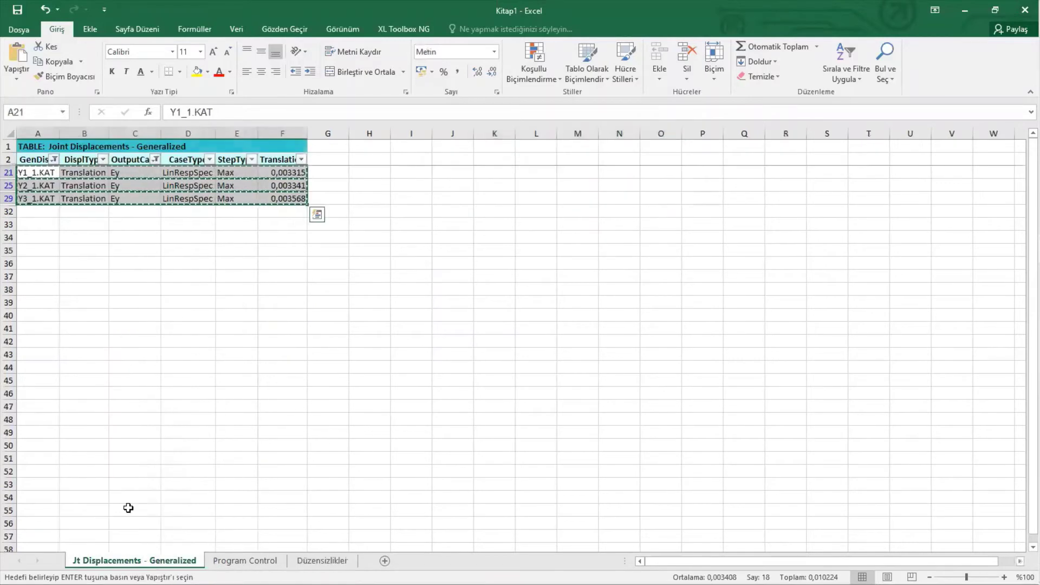
left_click(54, 158)
left_click(56, 326)
left_click(61, 337)
left_click(62, 348)
left_click(63, 358)
left_click(64, 369)
left_click(66, 379)
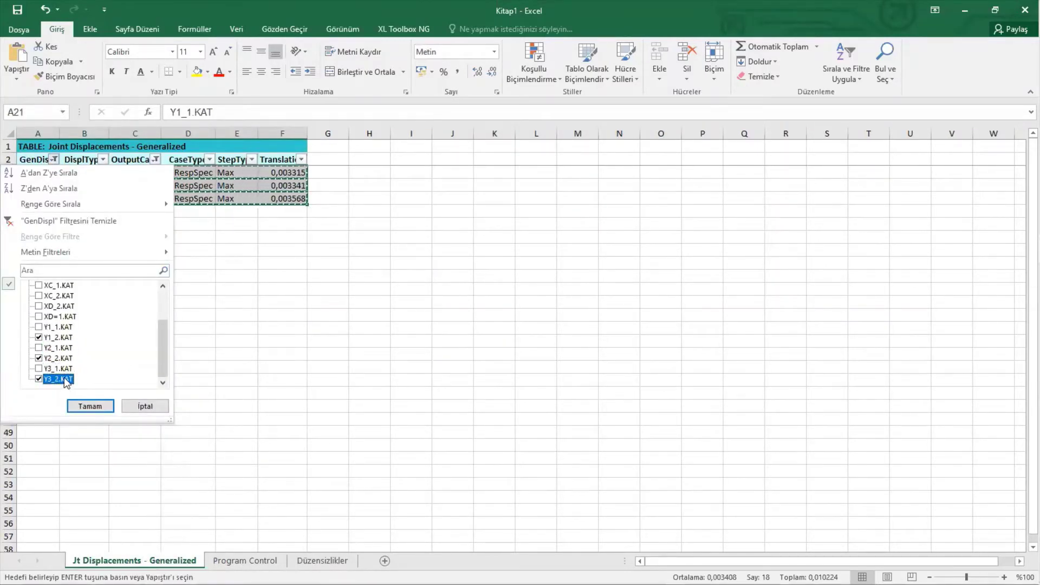
left_click(90, 406)
left_click(109, 290)
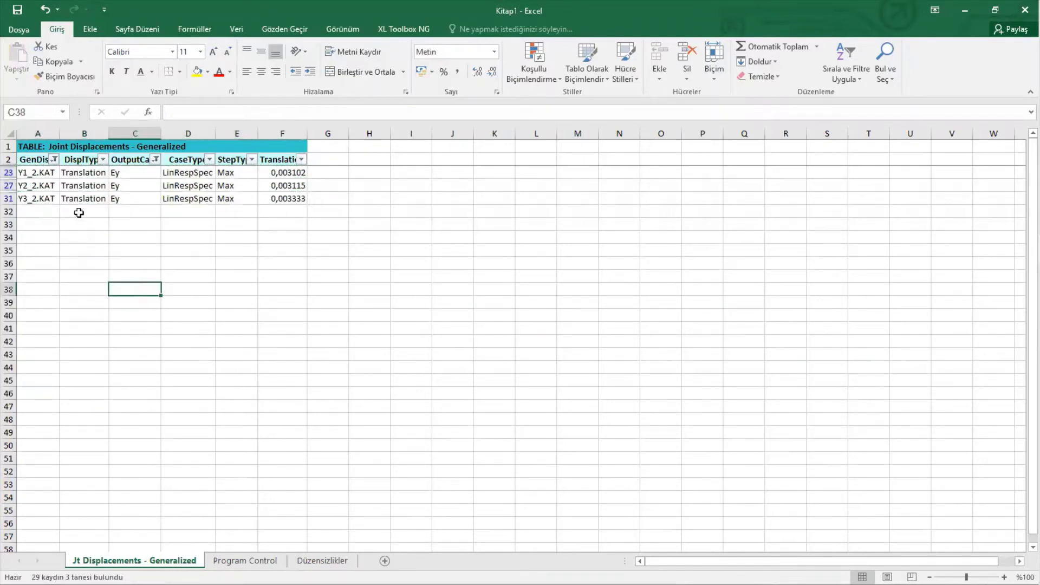
Copy the filtered Y1_2.KAT to Y3_2.KAT Ey rows and paste them as values into Düzensizlikler starting at K13
left_click_drag(41, 172, 287, 198)
right_click(289, 199)
left_click(306, 222)
left_click(365, 248)
left_click(330, 561)
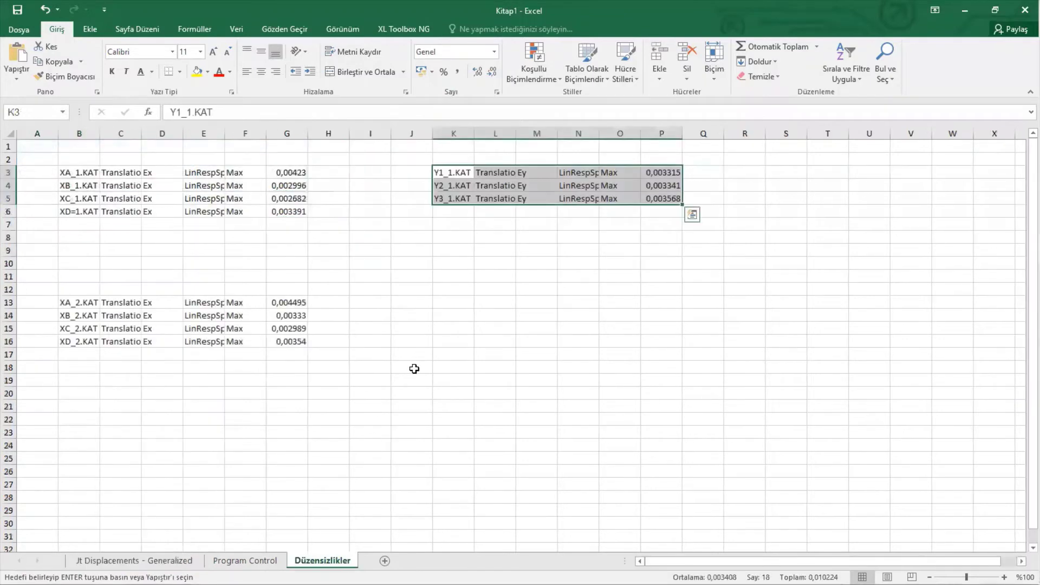
left_click(460, 301)
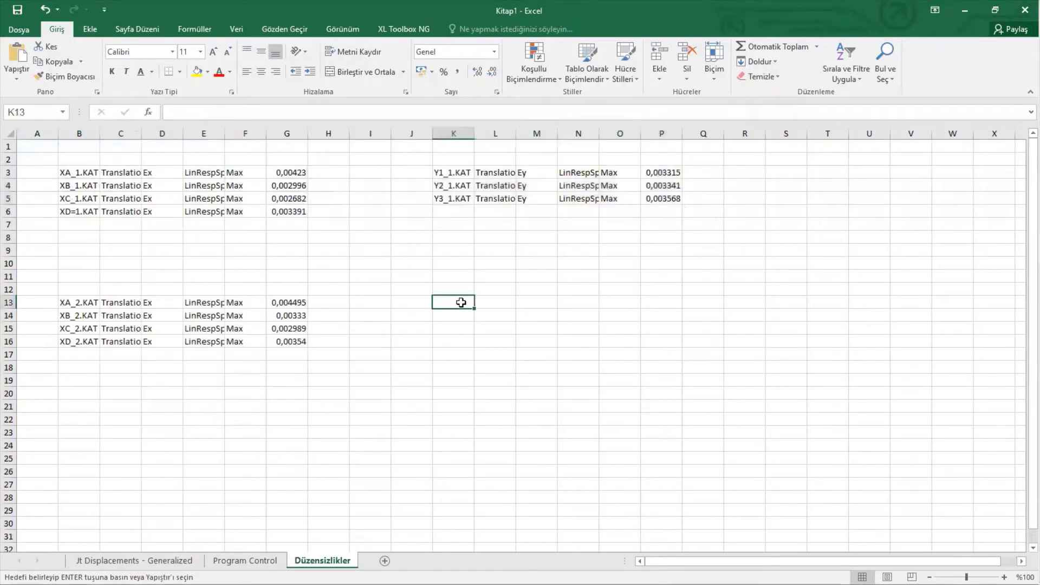
right_click(461, 302)
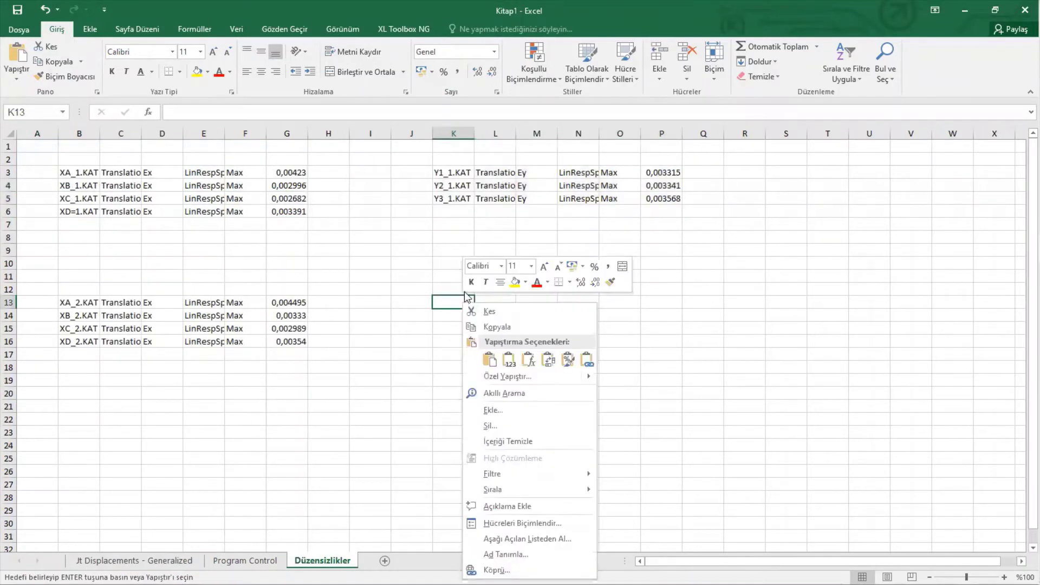
left_click(508, 362)
left_click(464, 424)
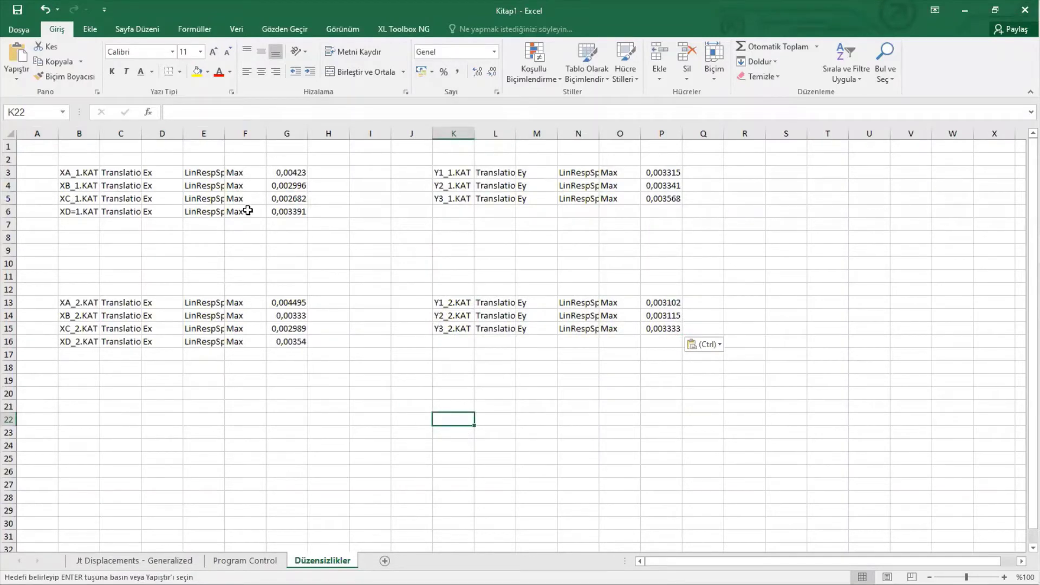
Delete the Translation, LinRespSpec and Max columns from the Ex tables in Düzensizlikler
left_click_drag(210, 127, 252, 132)
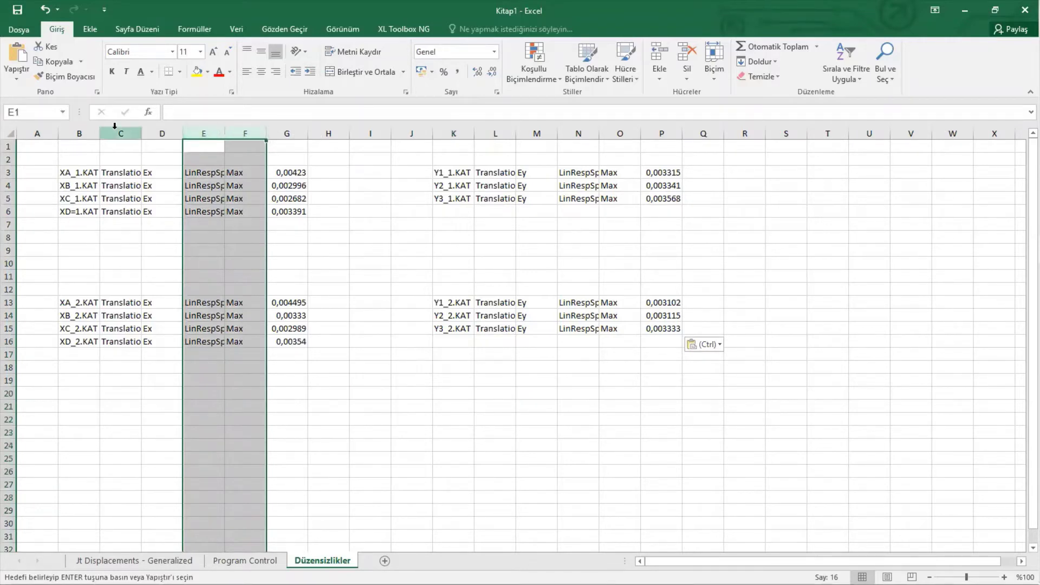
left_click(118, 132)
right_click(129, 135)
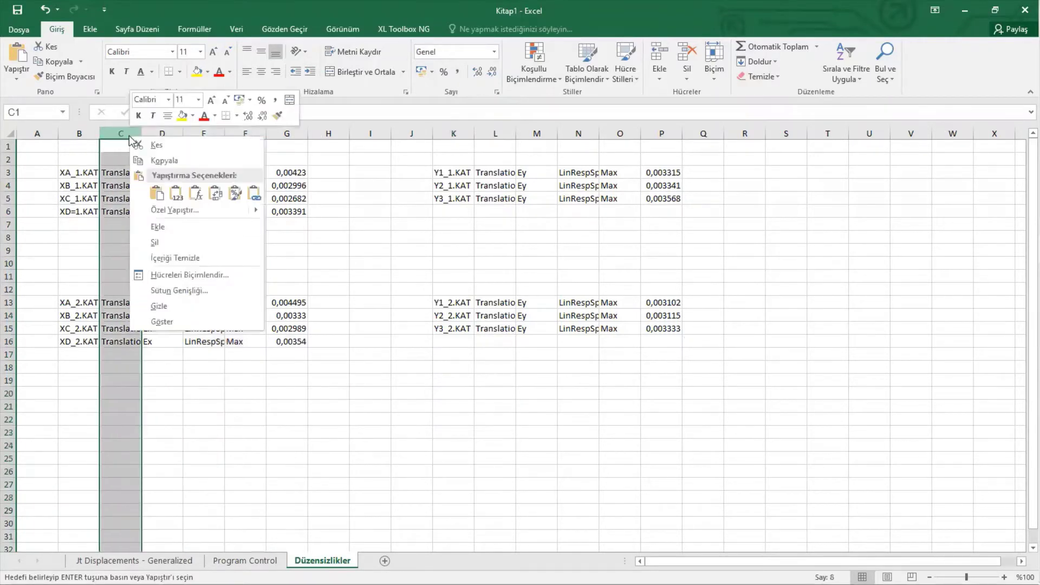
left_click(169, 247)
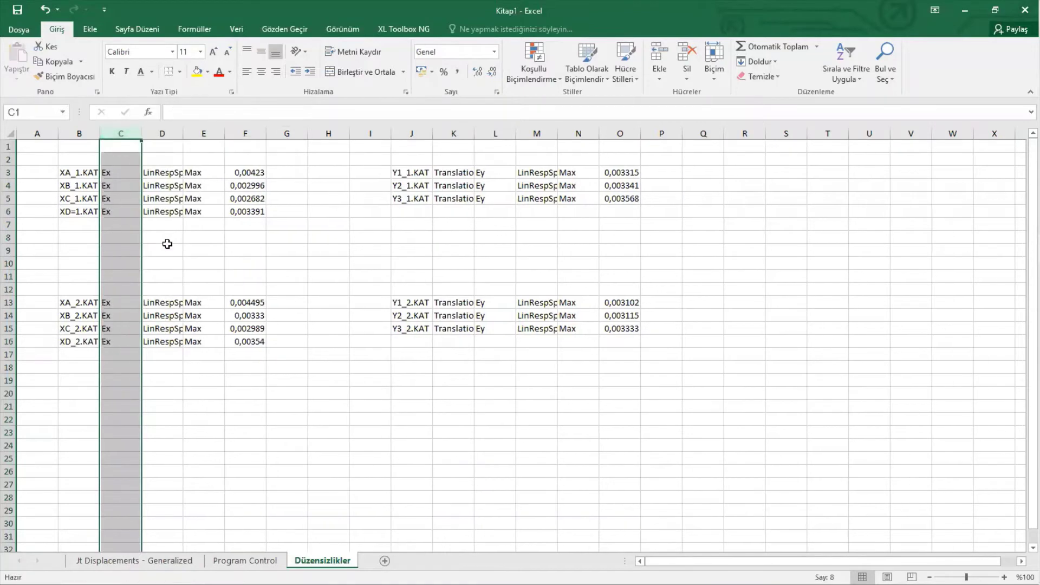
left_click_drag(173, 133, 202, 132)
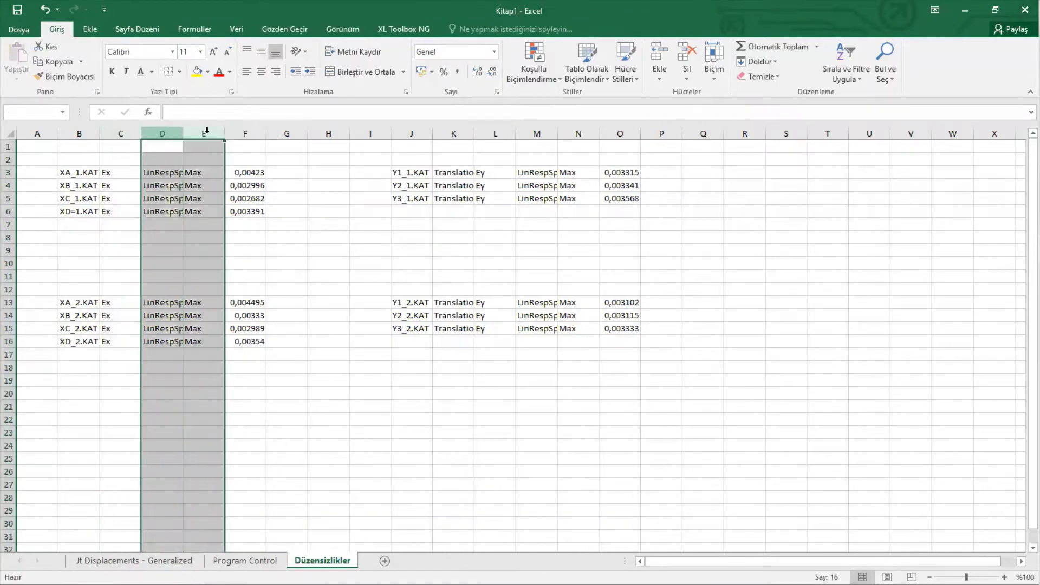
right_click(208, 133)
left_click(246, 242)
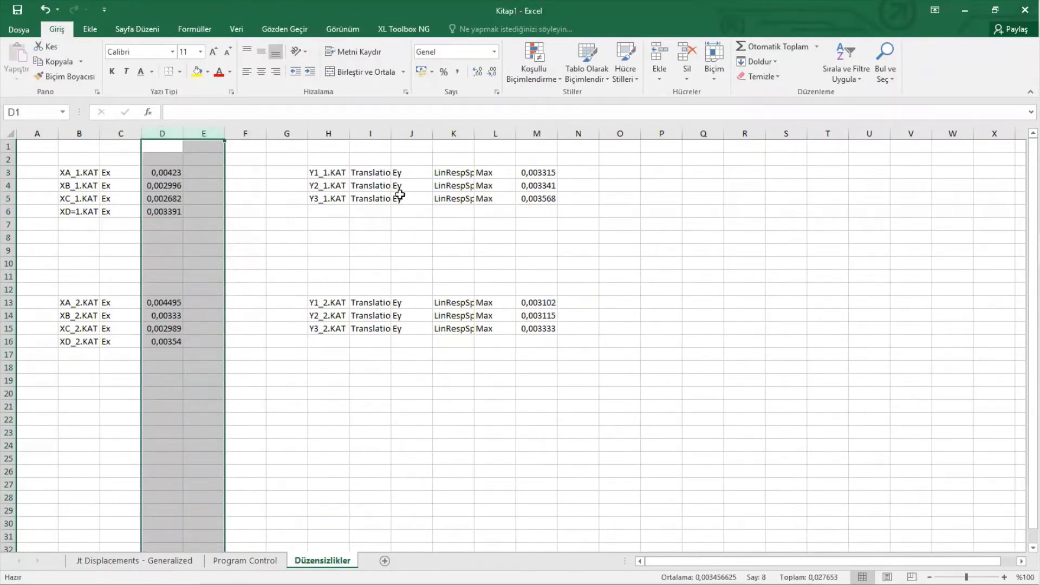
Delete the Translation, LinRespSpec and Max columns from the Ey tables in Düzensizlikler
left_click(370, 130)
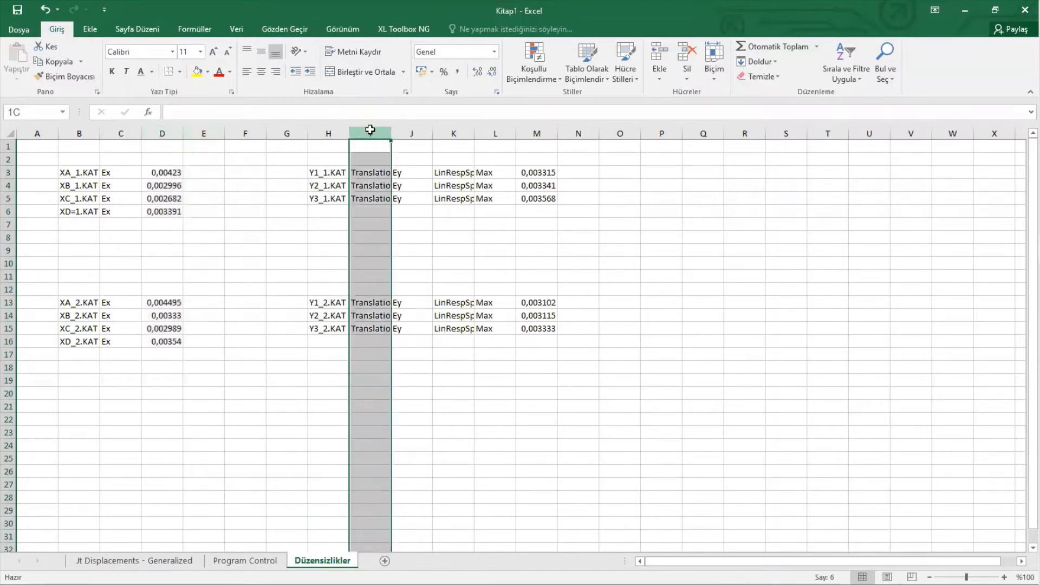
right_click(369, 129)
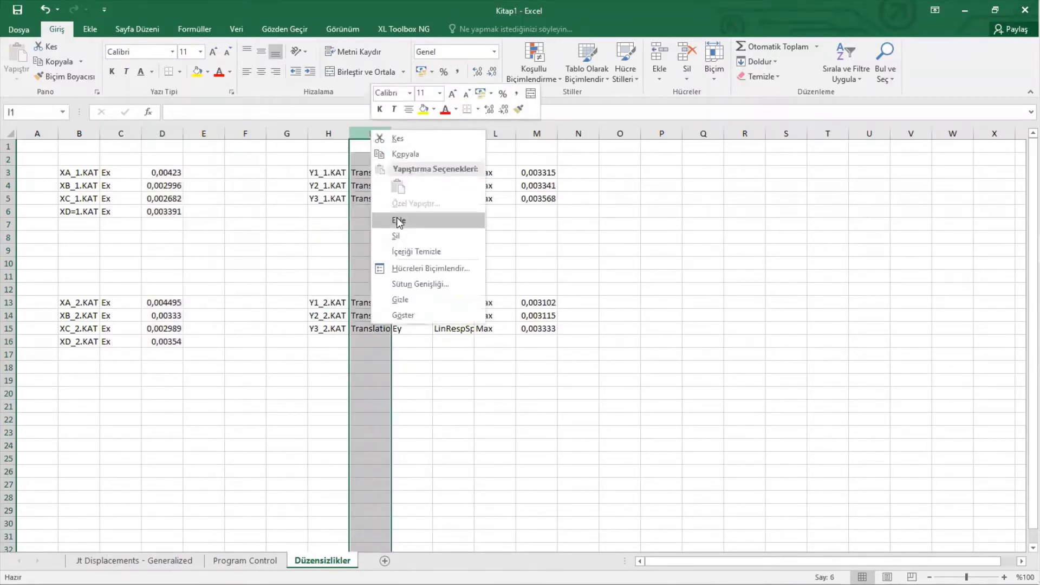
left_click(398, 236)
left_click_drag(412, 133, 448, 127)
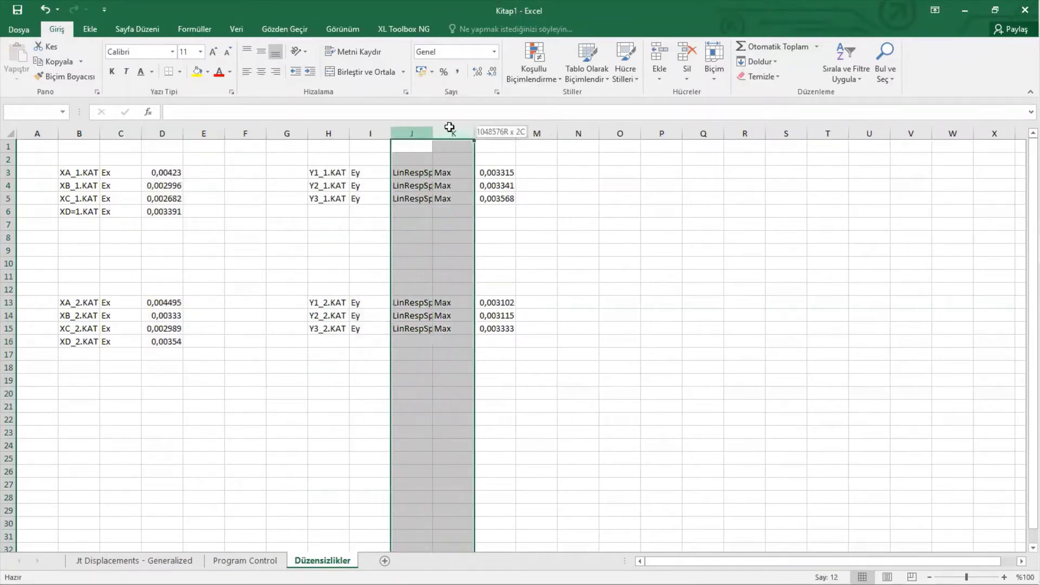
right_click(450, 128)
left_click(468, 233)
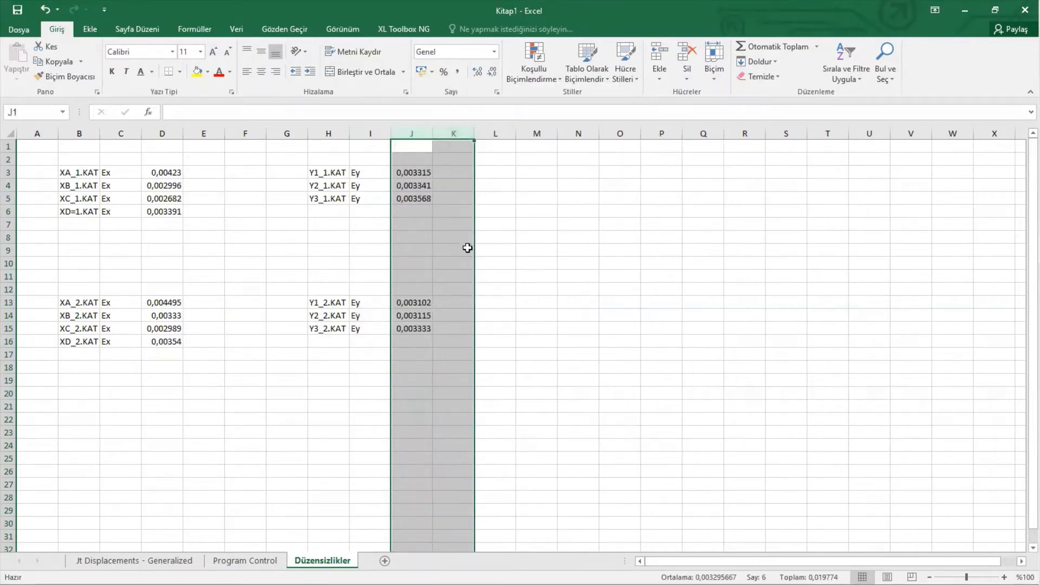
left_click(579, 379)
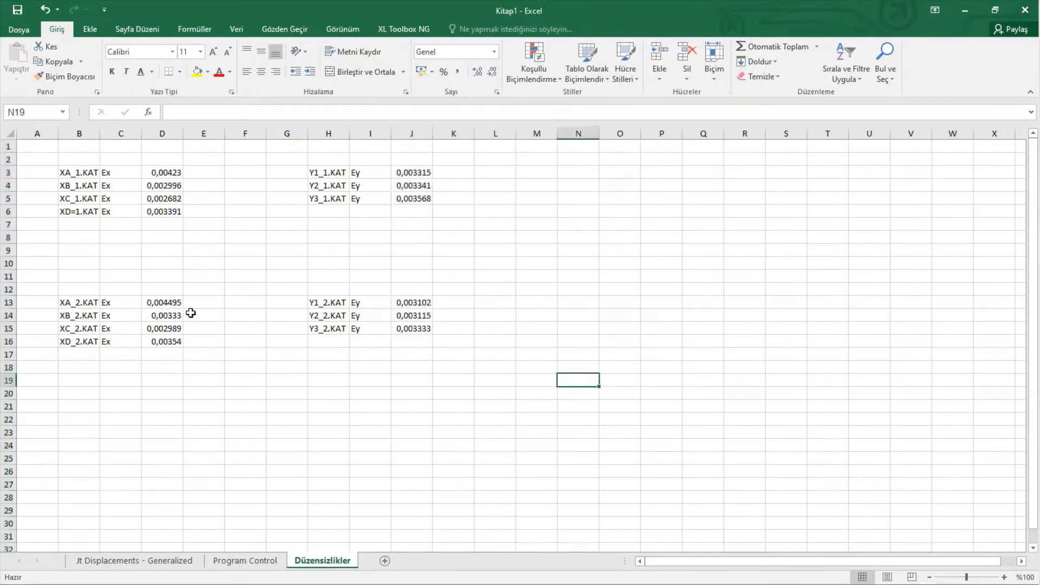
Copy the labels Δmaks and Δmin from the other window into C8 and C9 below the first-storey Ex table
key("alt+Tab")
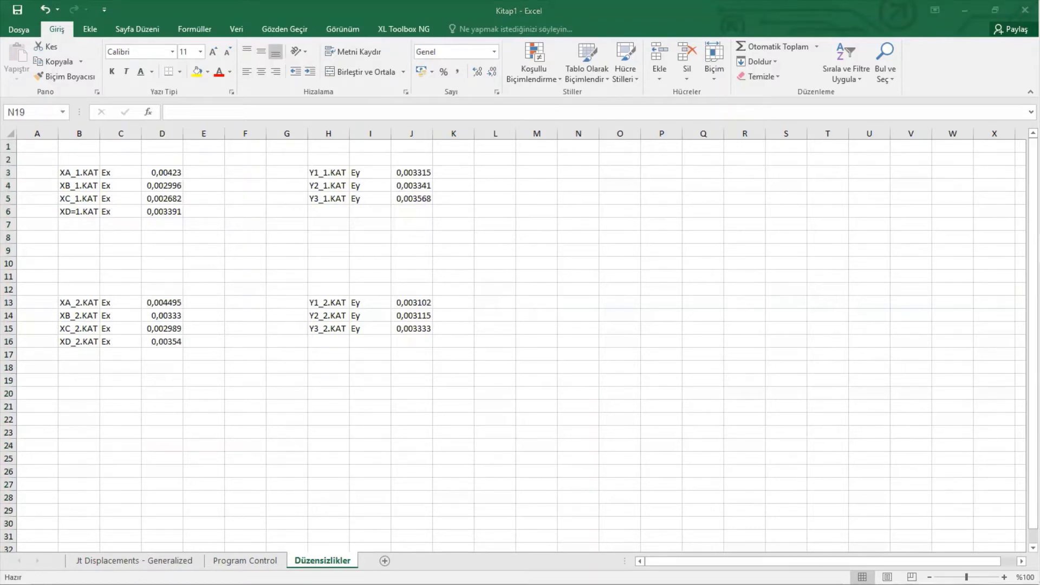
key("alt+Tab")
left_click(116, 238)
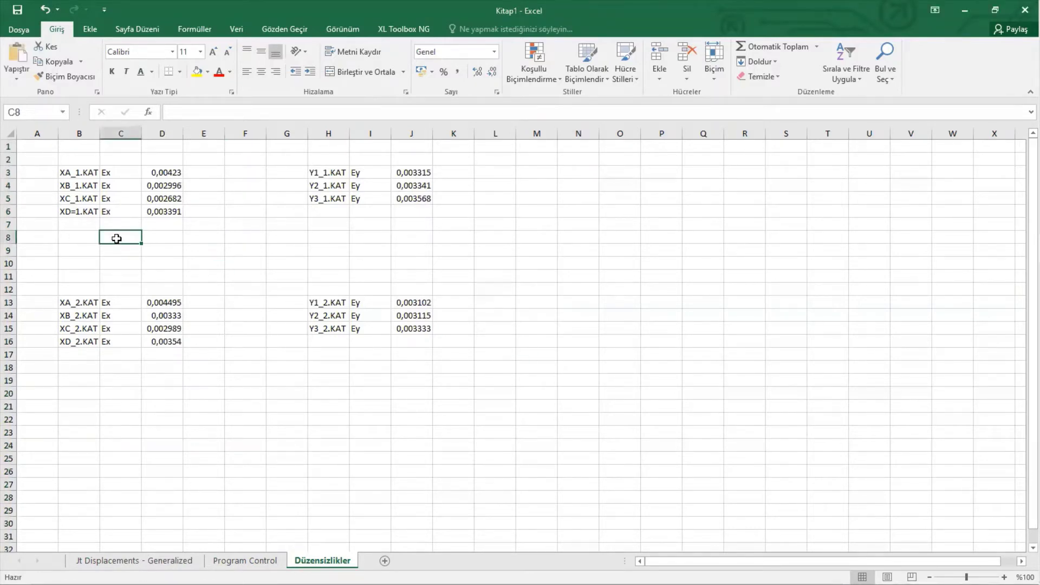
key("ctrl+v")
left_click(109, 262)
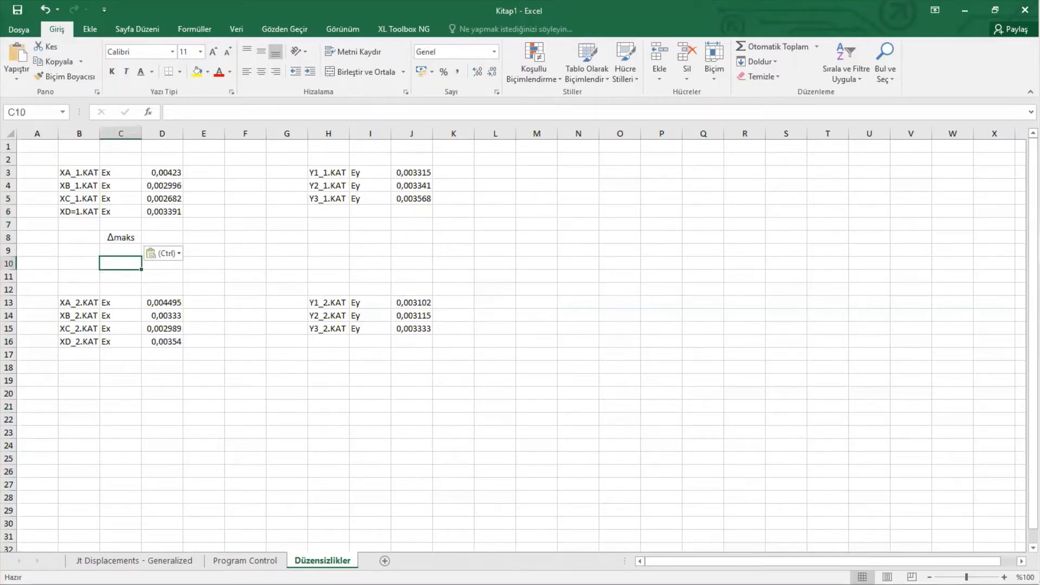
key("alt+Tab")
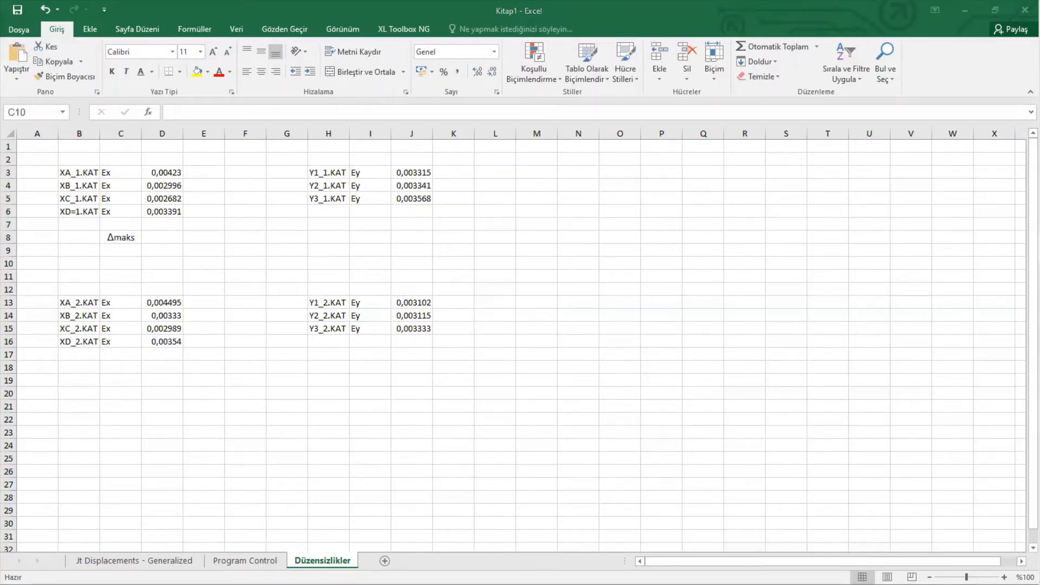
left_click(124, 251)
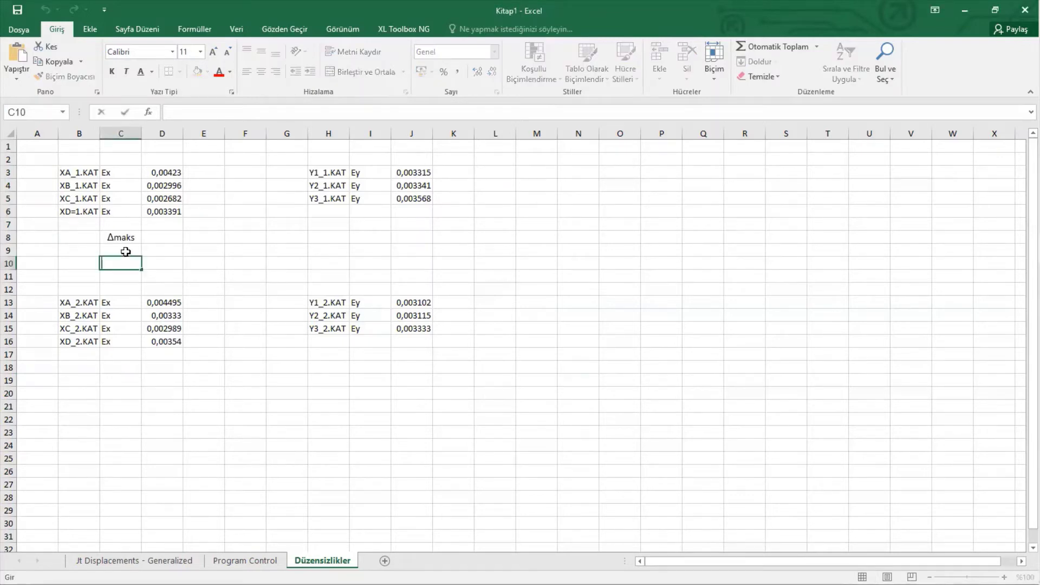
key("ctrl+v")
left_click(118, 289)
key("alt+Tab")
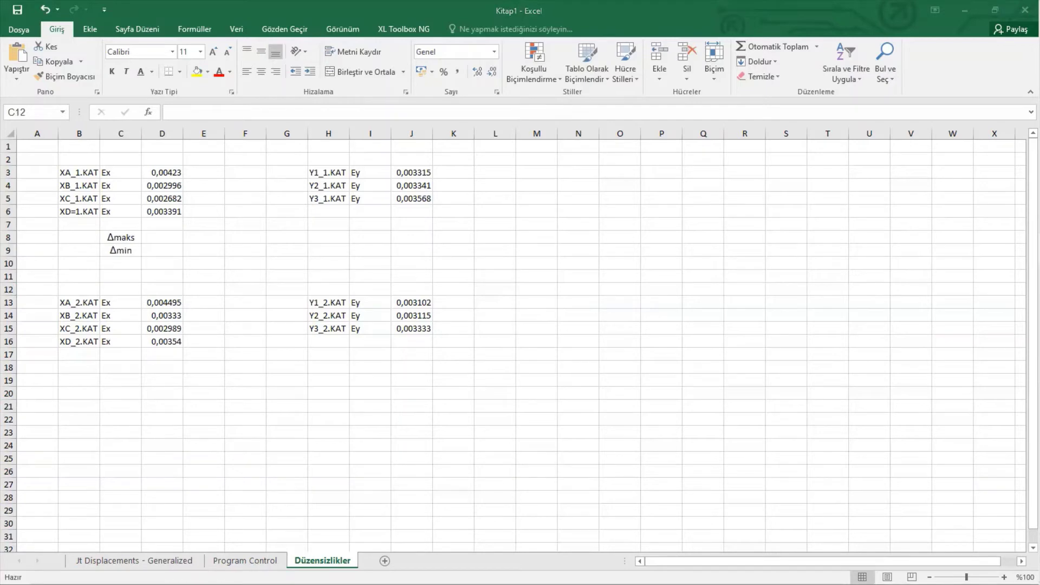
Paste the copied Δort label into C10 and add a centred nbi label in C11
left_click(118, 262)
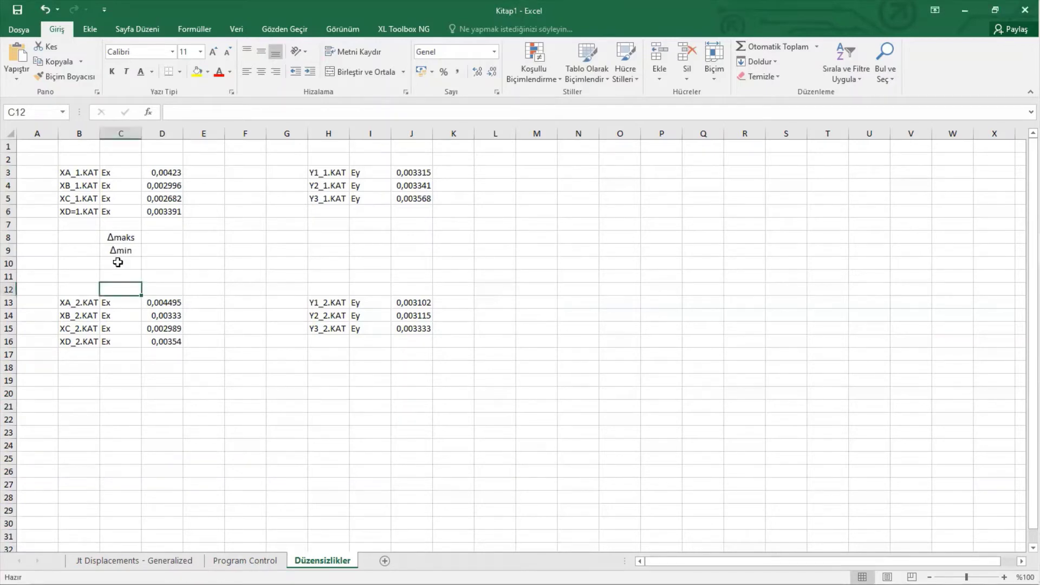
key("ctrl+v")
key("Return")
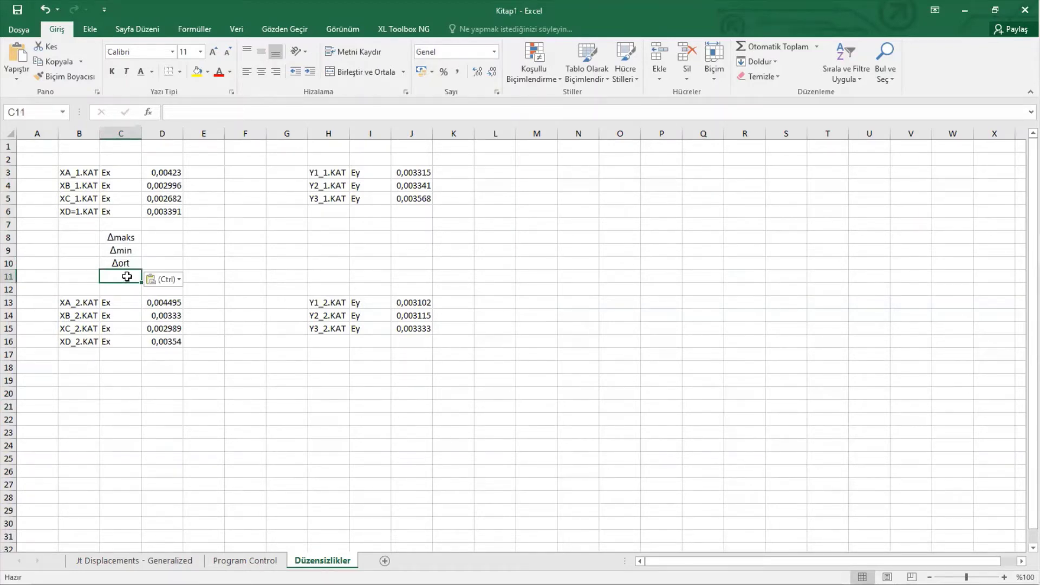
type("nbi")
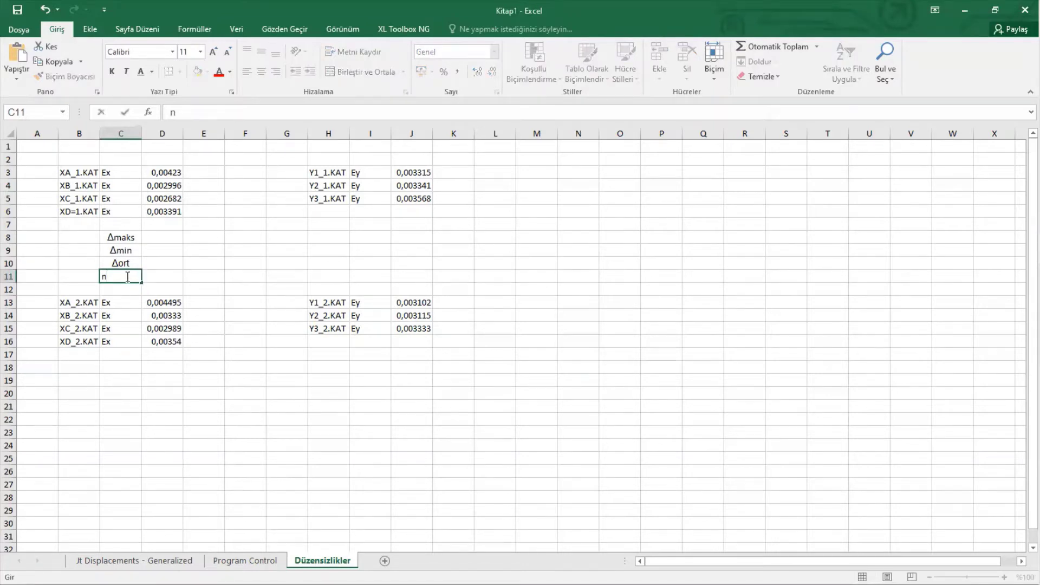
left_click(237, 417)
left_click(123, 276)
left_click(261, 72)
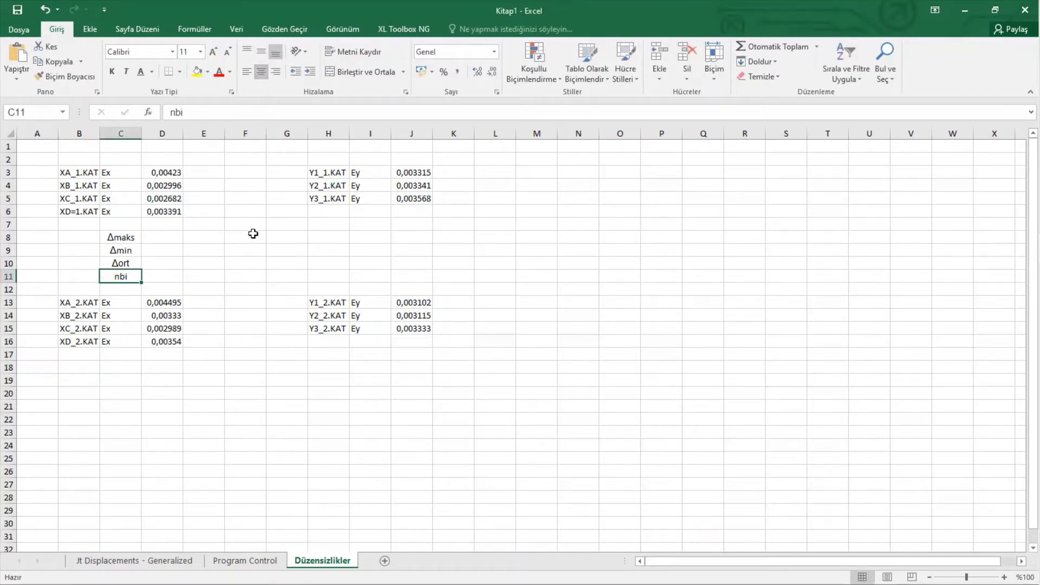
Enter the limit text "< 1.2" in E11 on the nbi row
left_click(206, 277)
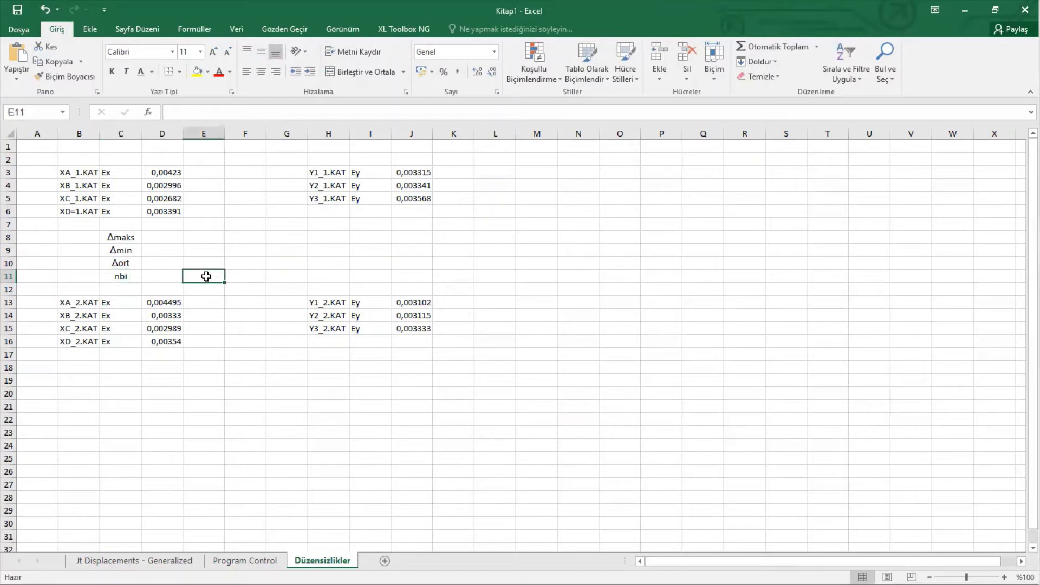
type("<1,2")
left_click(310, 273)
left_click(209, 276)
type("1.12")
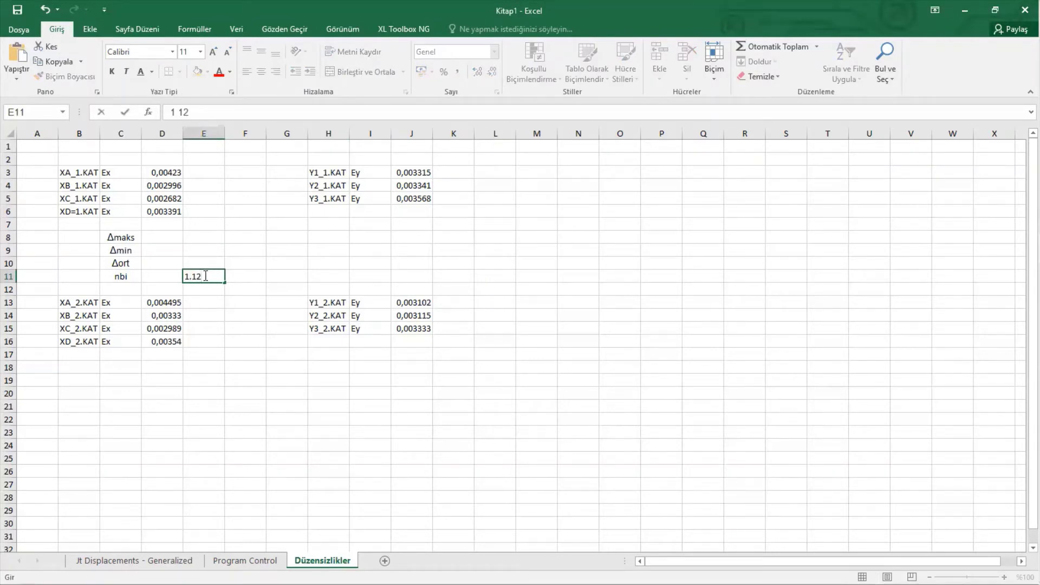
type("<")
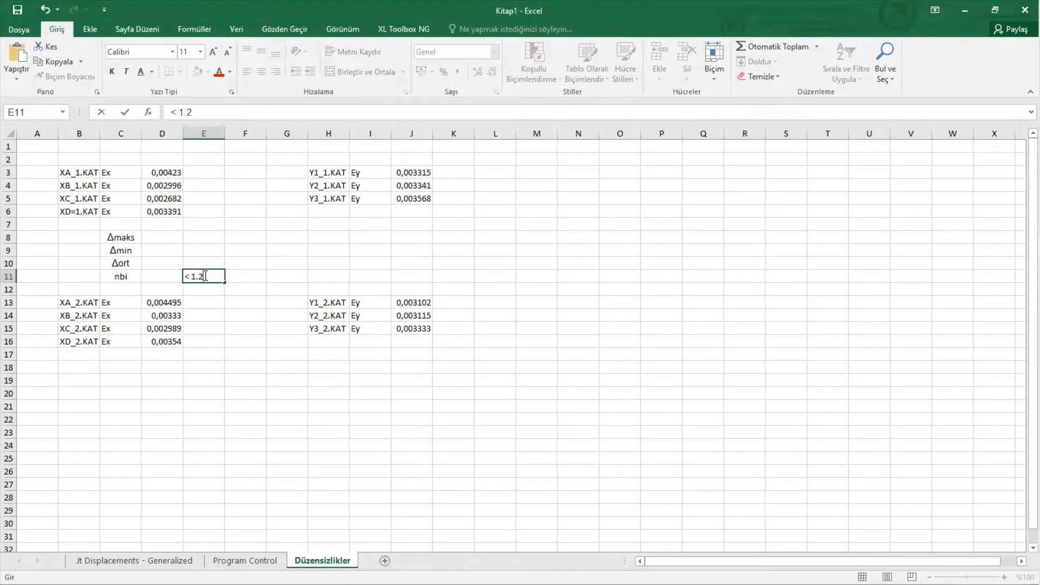
key("Return")
Calculate Δmaks in D8 as the maximum of the first-floor Ex values with =MAK(D3:D6)
left_click(157, 276)
left_click(167, 237)
type("=")
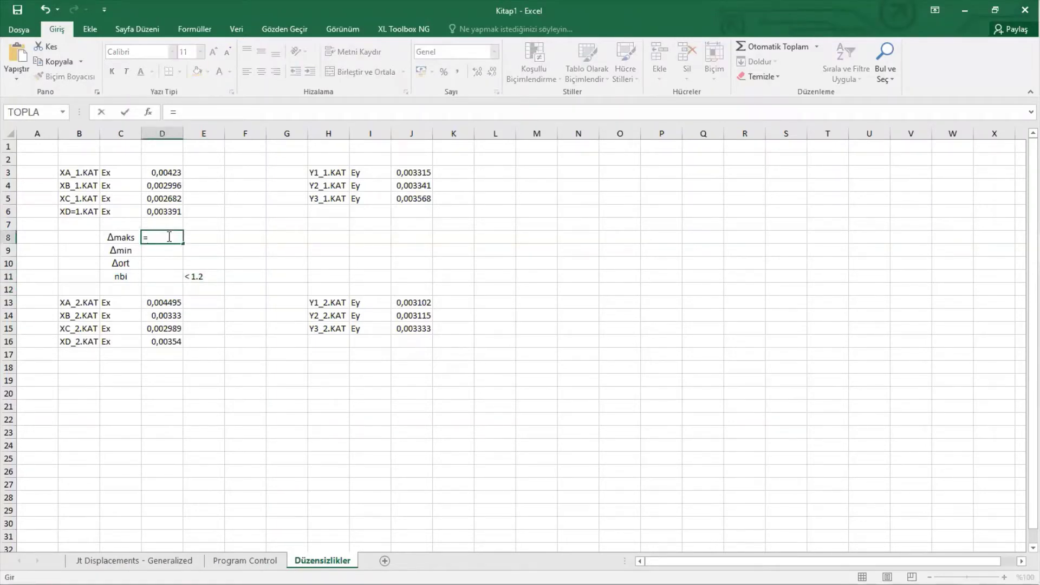
type("mak")
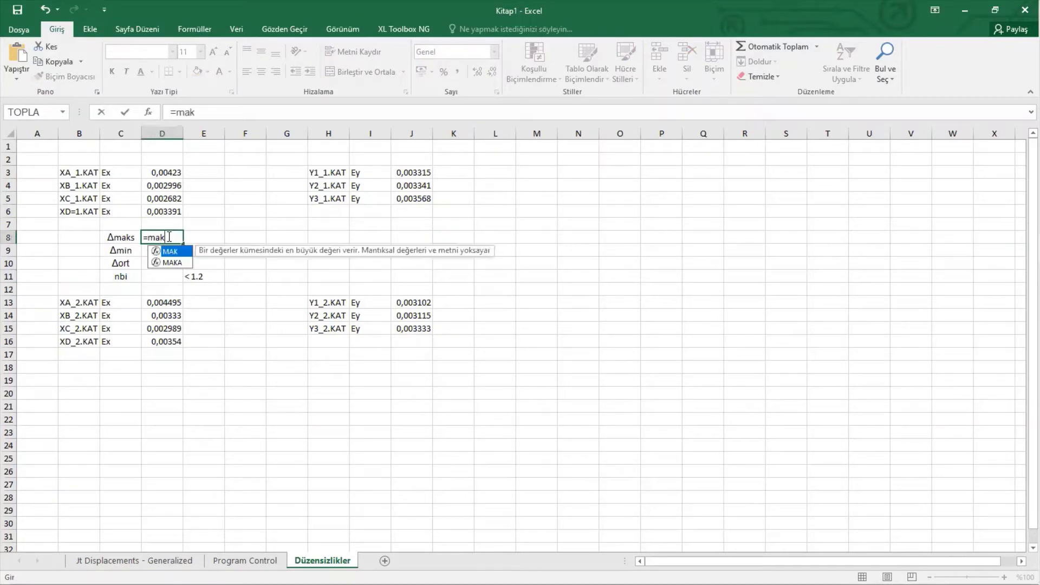
type("(")
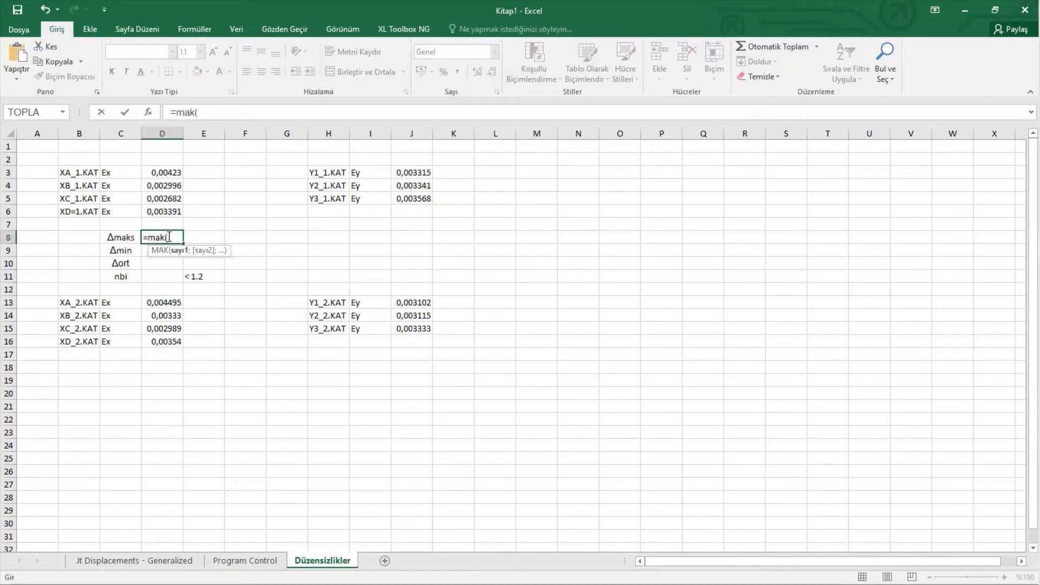
left_click_drag(167, 172, 169, 210)
type(")")
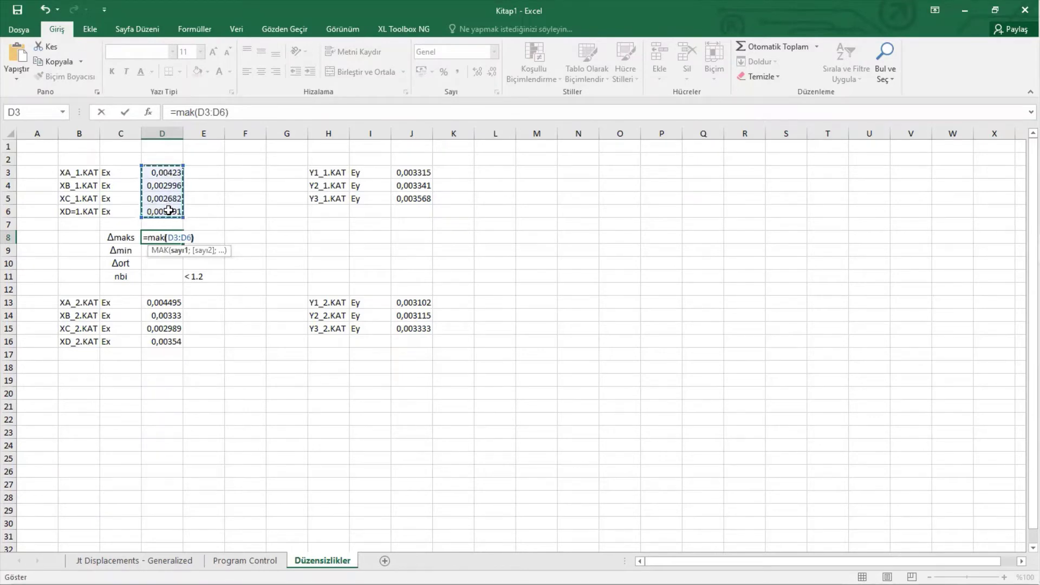
key("Return")
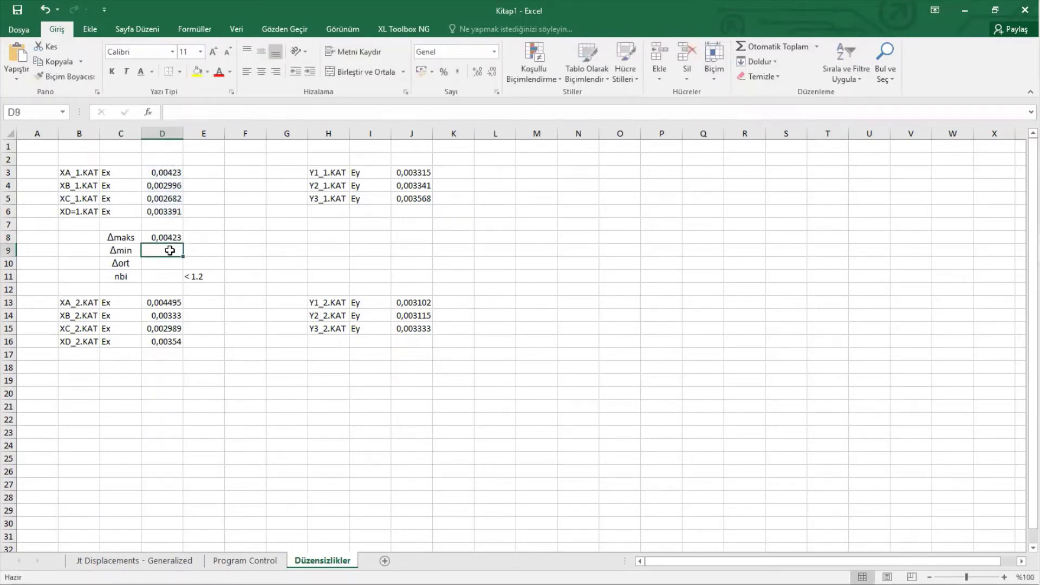
Calculate Δmin in D9 as the minimum of the first-floor Ex values in D3:D6
type("=m")
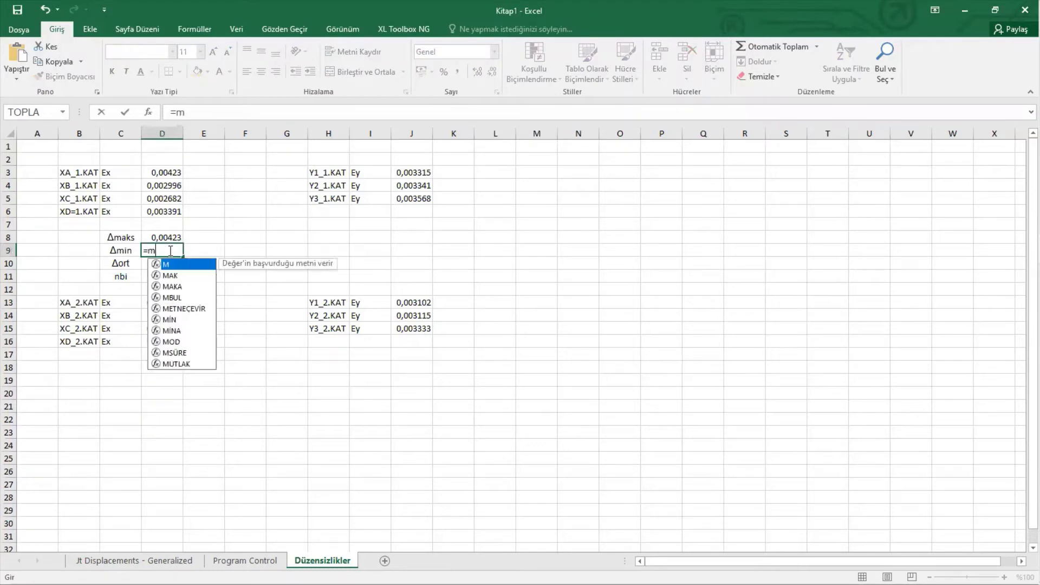
type("in(")
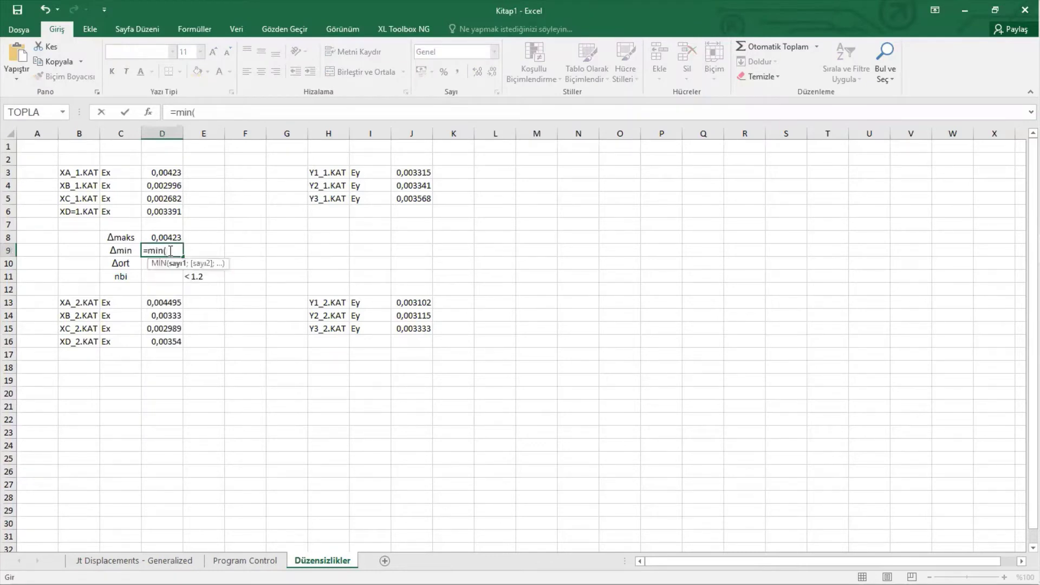
left_click_drag(168, 173, 173, 212)
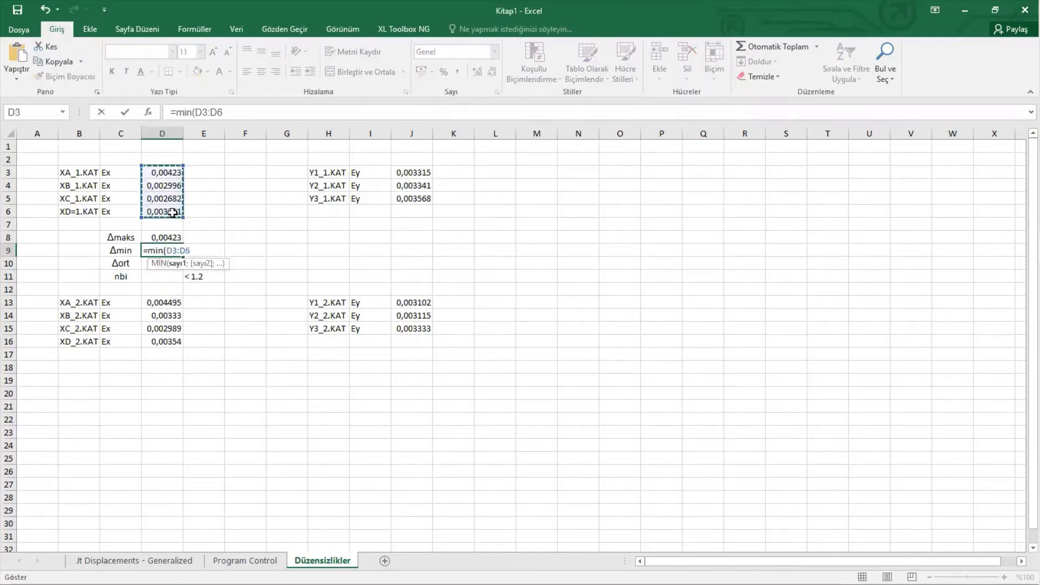
type("=")
key("Return")
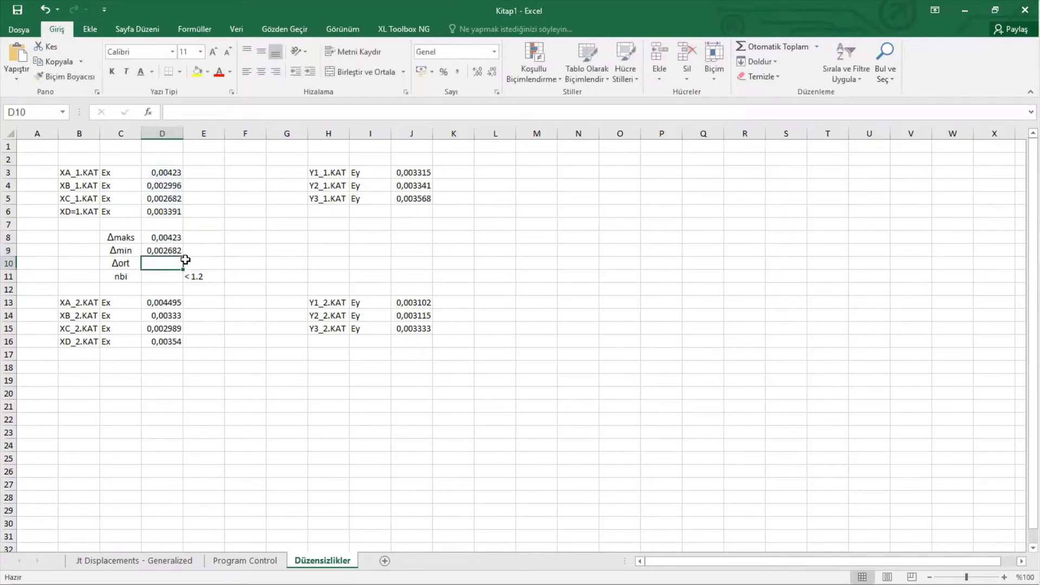
type("=")
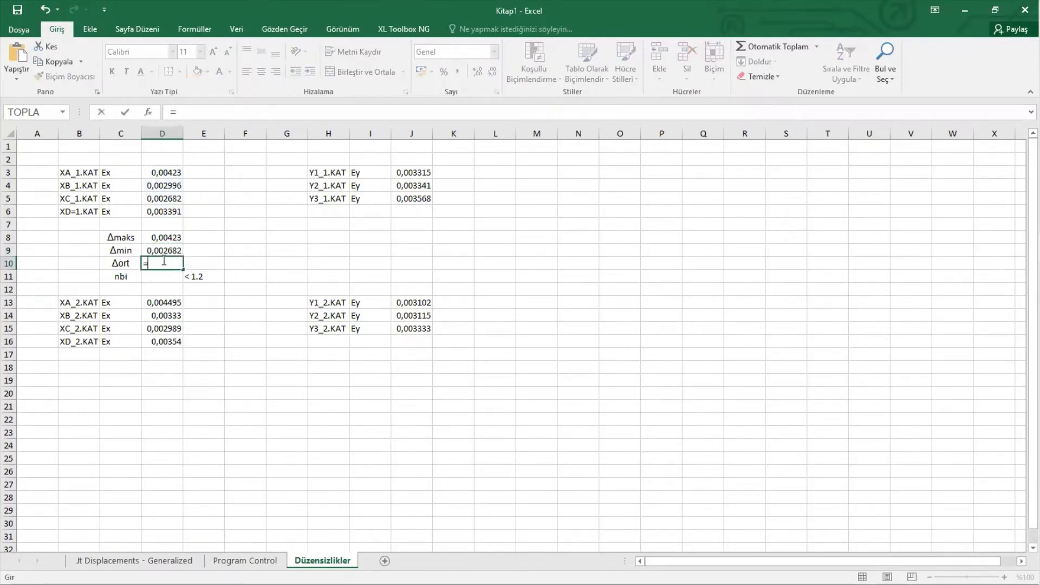
left_click(165, 238)
type("+")
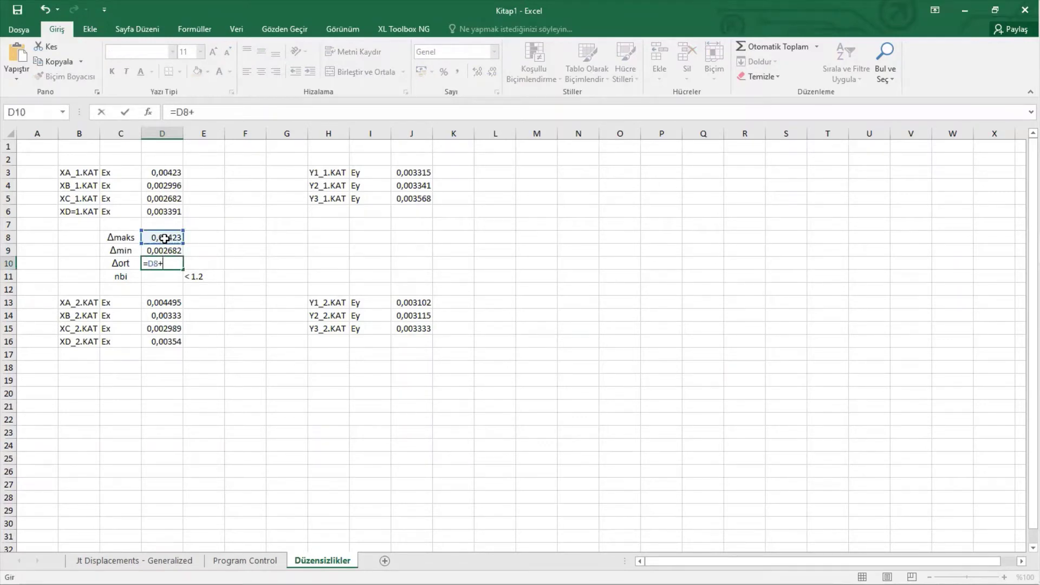
key("Left")
key("Left")
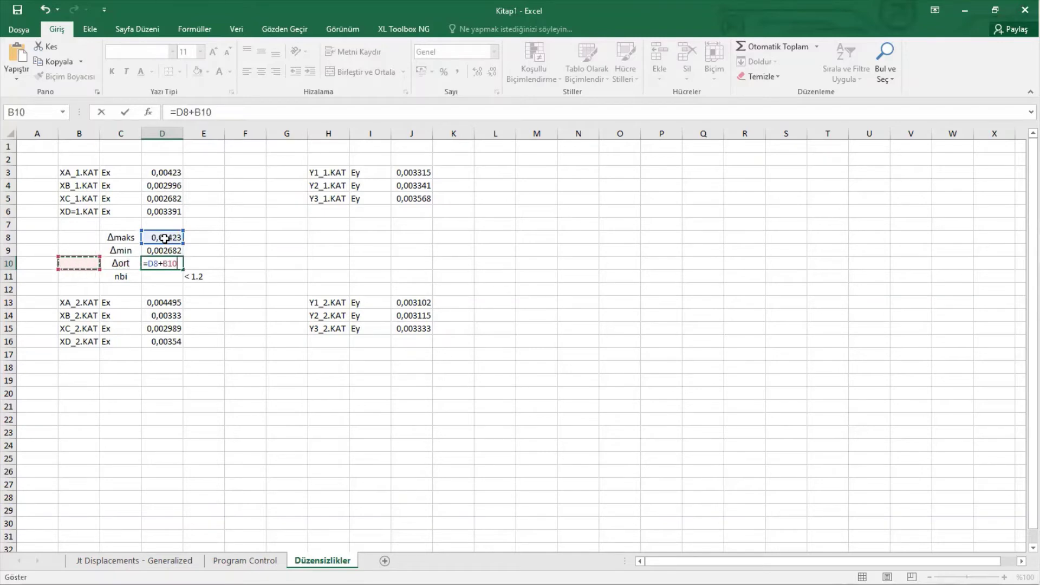
key("Escape")
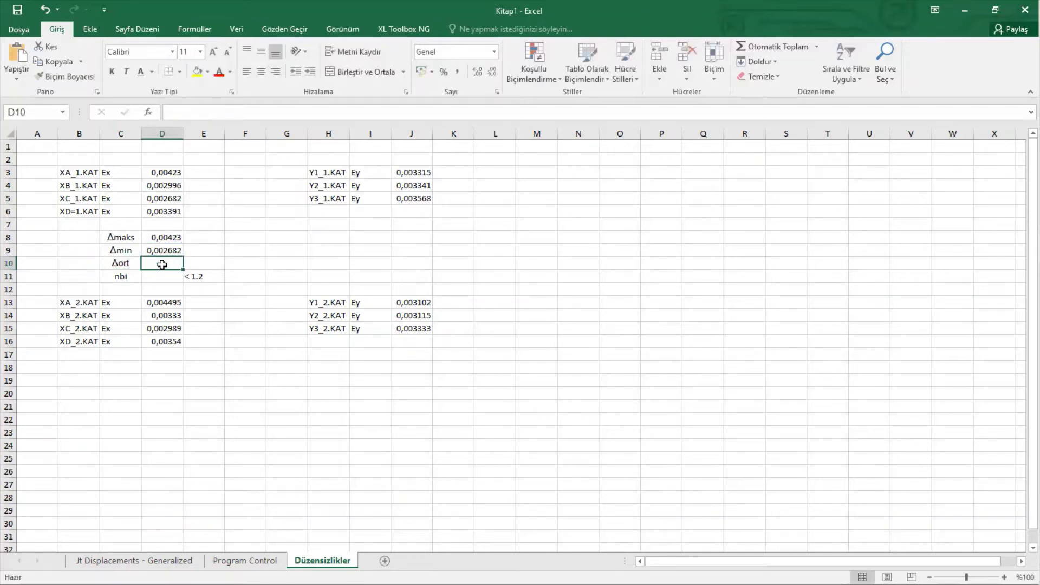
Calculate Δort in D10 as the average of Δmaks and Δmin with =(D8+D9)/2
type("=")
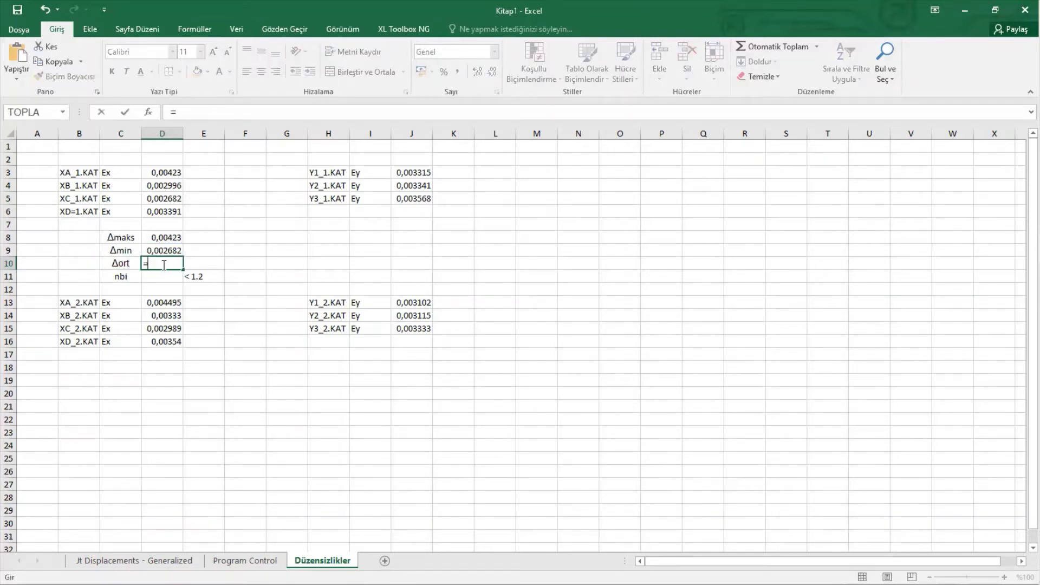
type("(")
left_click(170, 236)
type("+")
left_click(179, 250)
type(")/2")
key("Return")
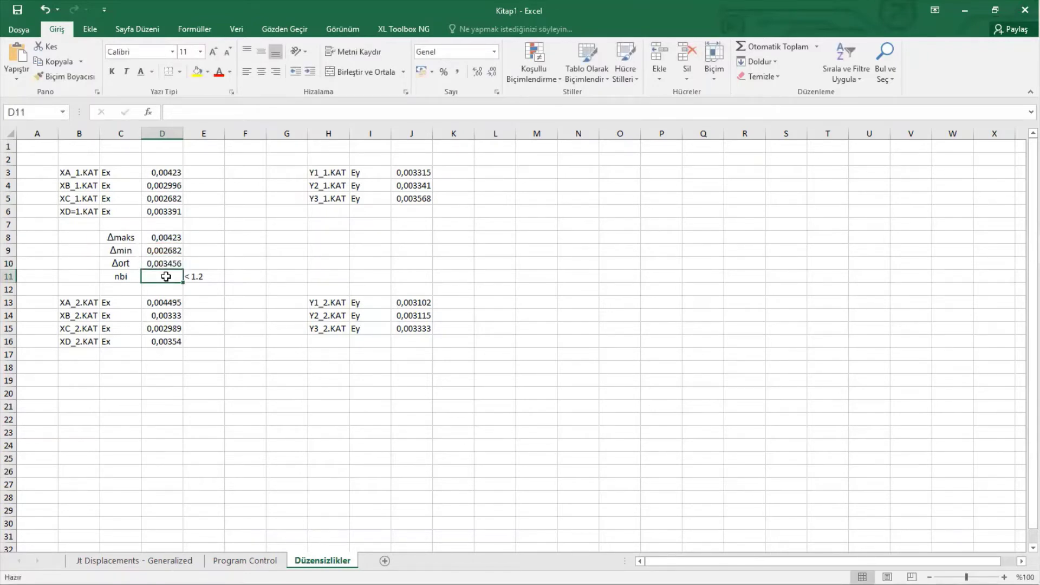
Calculate nbi in D11 with =D8/D10 and format it to two decimal places
type("=")
left_click(161, 237)
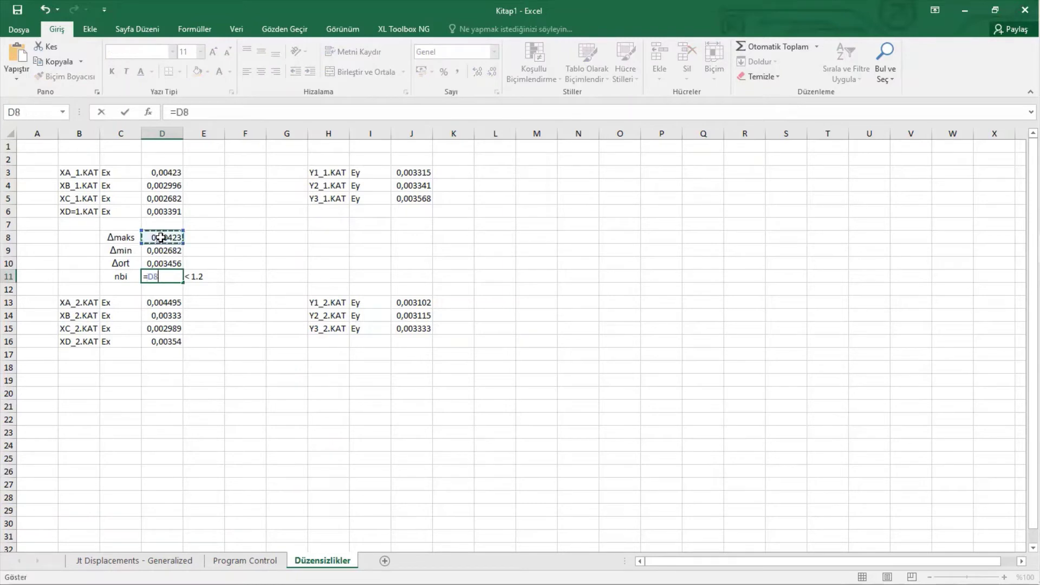
type("/")
left_click(165, 262)
key("Return")
left_click(172, 277)
left_click(491, 72)
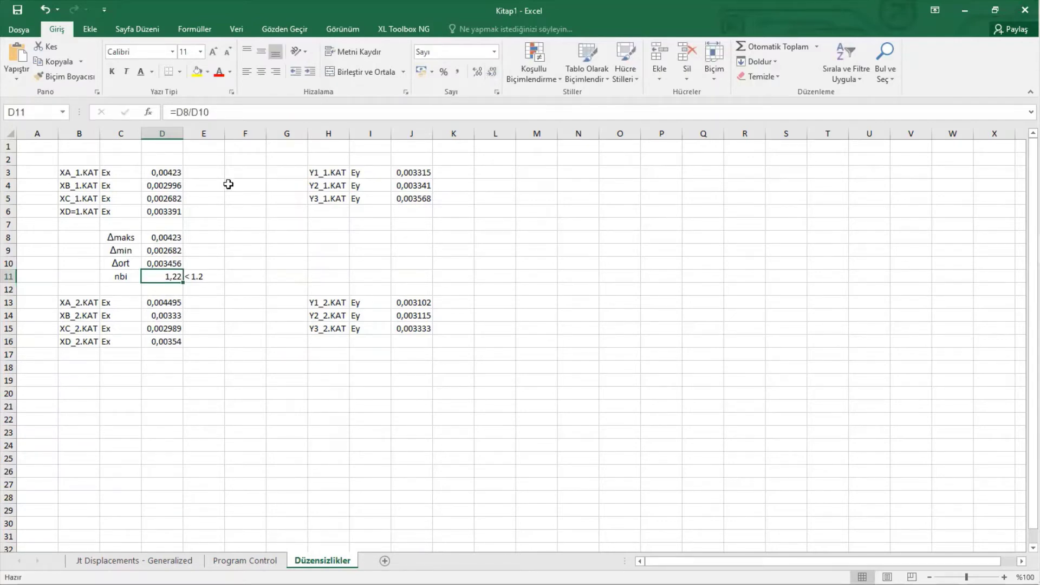
Label the nbi result row in B11 as EX_1.KAT
left_click_drag(112, 237, 192, 276)
left_click(84, 277)
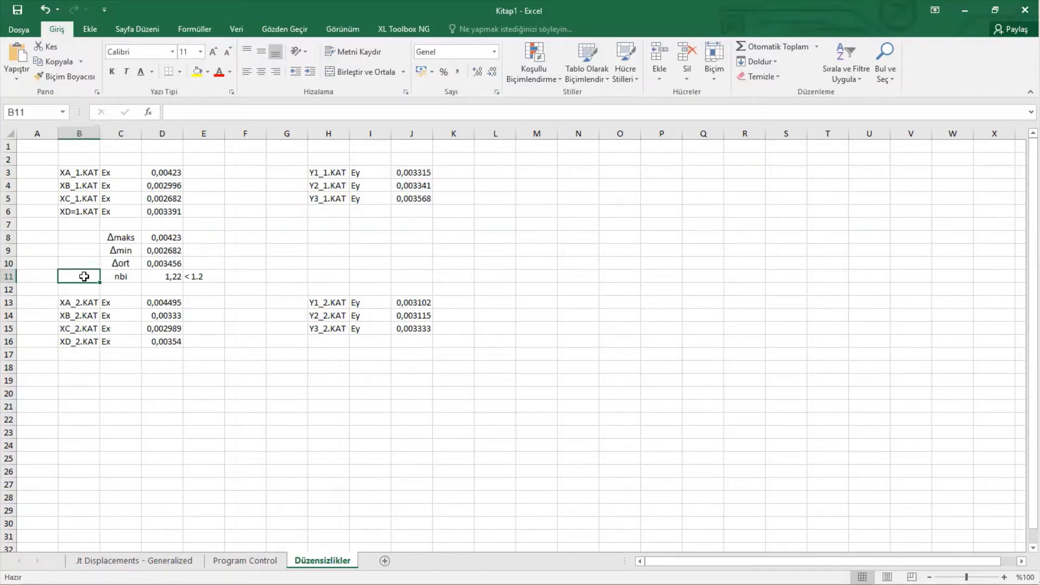
type("e")
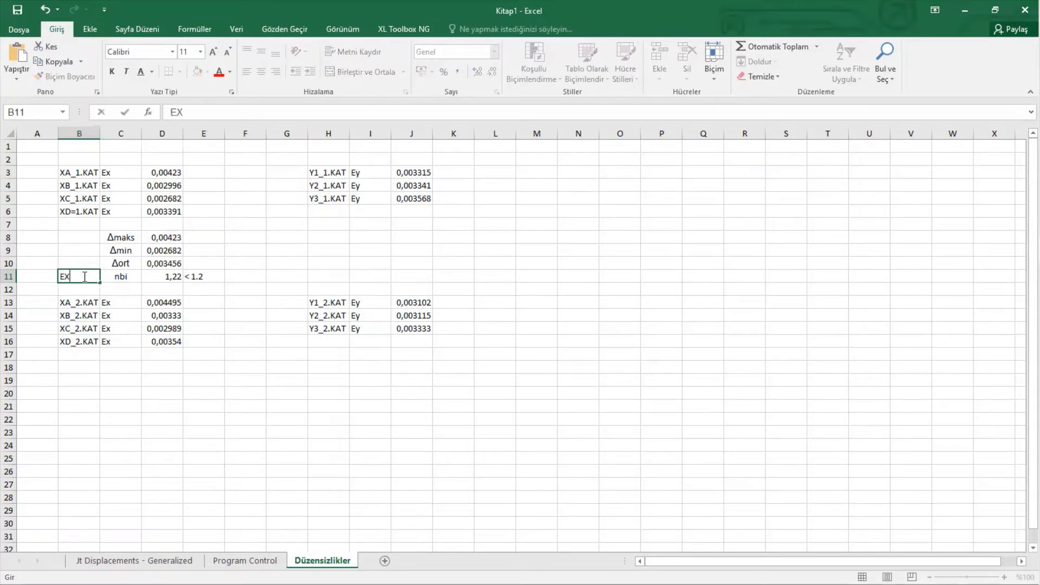
type("X_1.KAT")
left_click(204, 430)
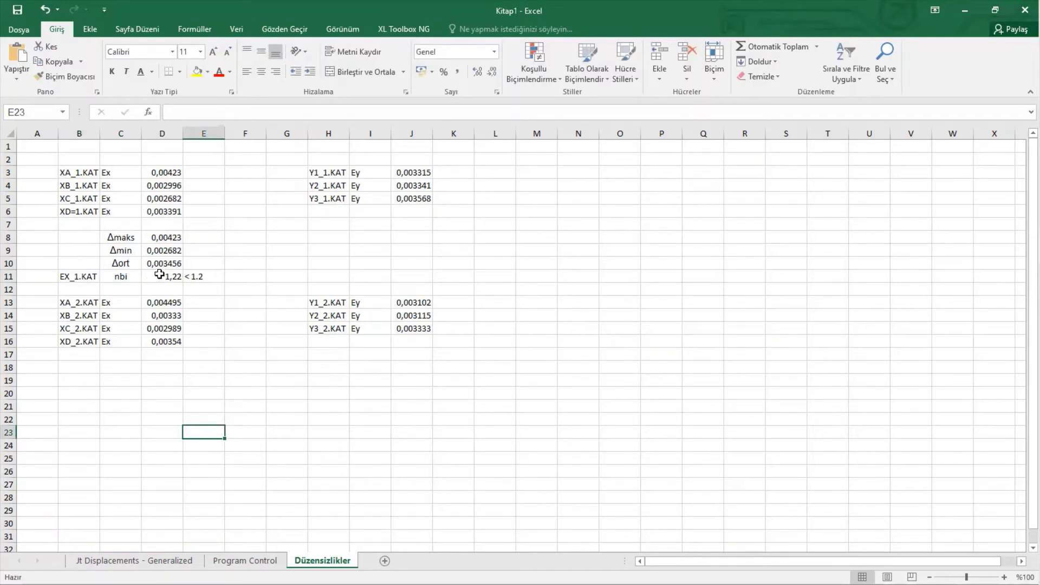
Centre the contents of B8:E11 and format the Δ values in D8:D10 to four decimal places
left_click_drag(65, 236, 197, 275)
left_click(260, 70)
left_click(238, 351)
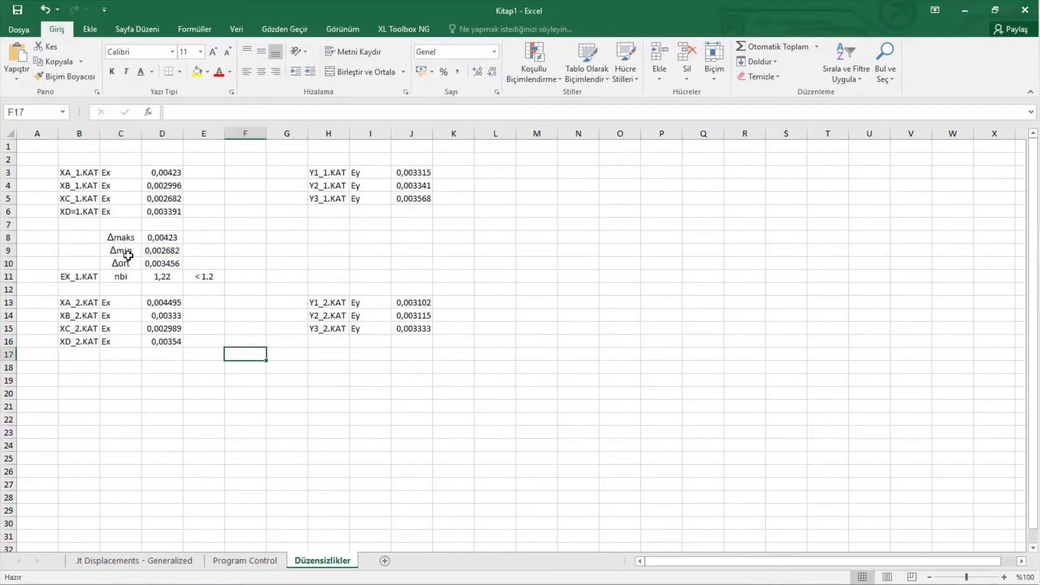
left_click_drag(163, 236, 168, 258)
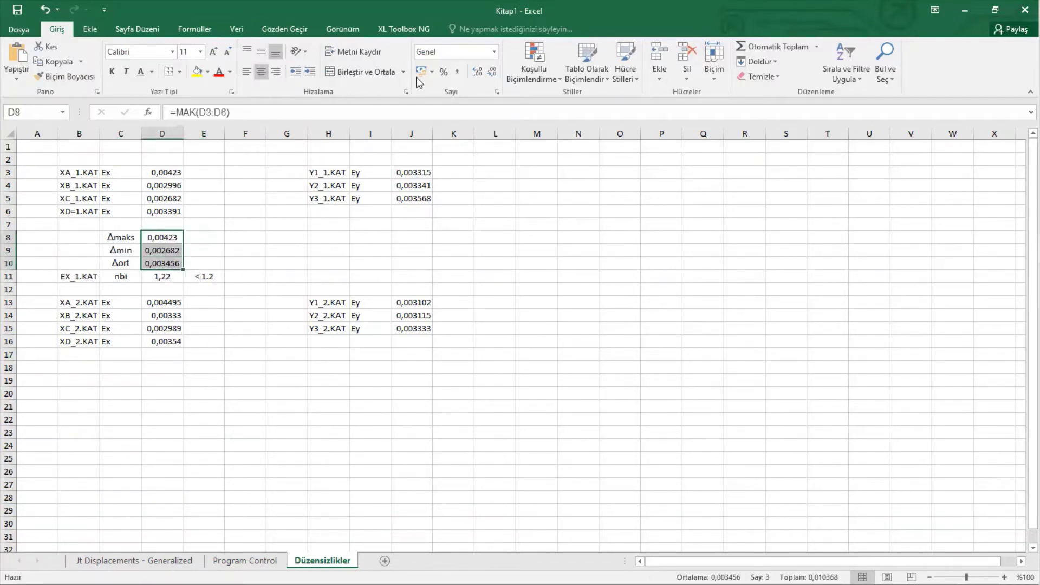
left_click(492, 72)
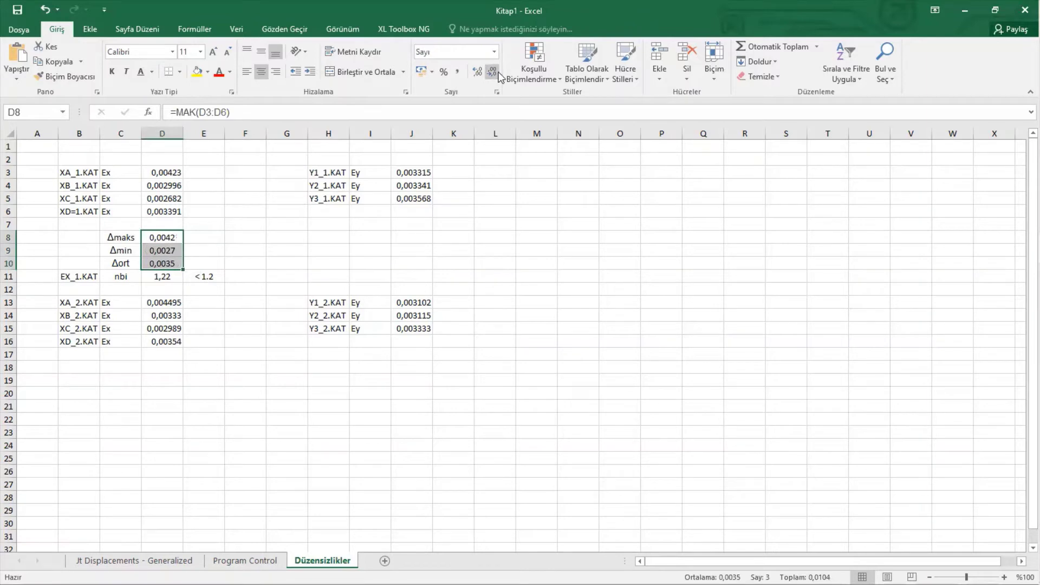
left_click(262, 380)
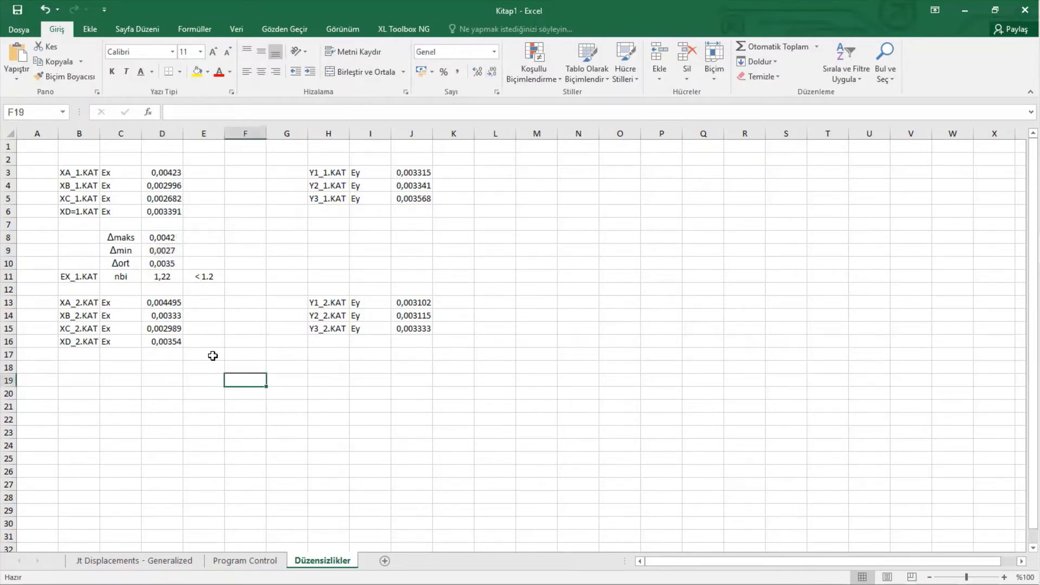
Copy the first-floor Ex calculation block B8:E11 to H8 beneath the Y1–Y3 first-floor values
left_click(74, 237)
left_click_drag(74, 238, 204, 272)
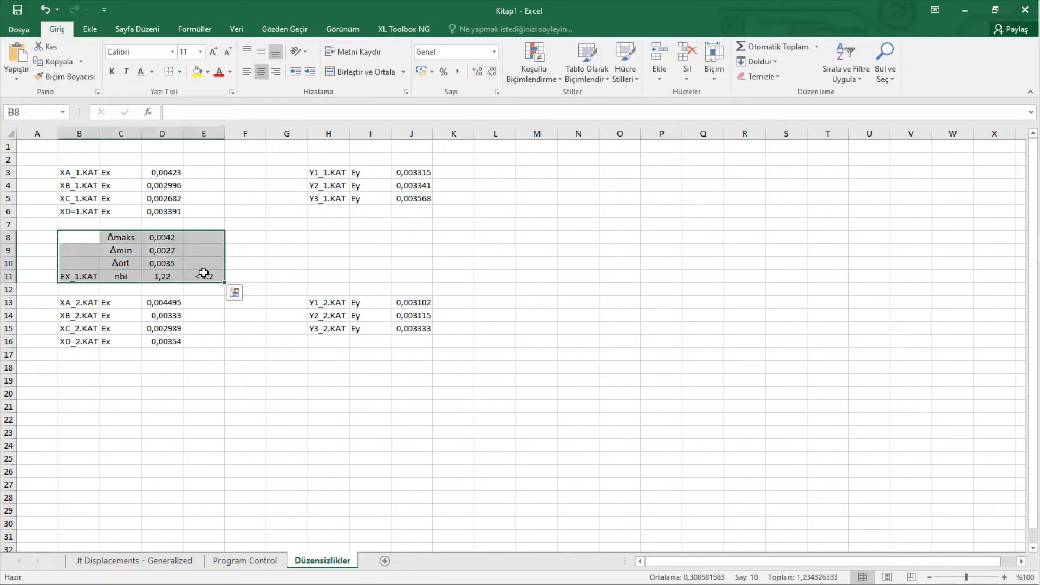
key("ctrl+c")
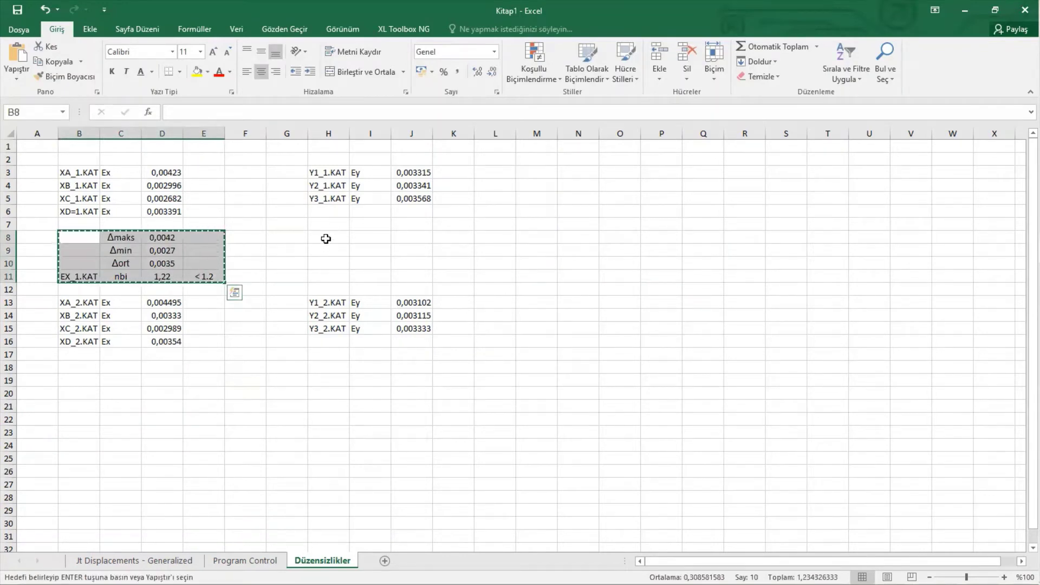
left_click(326, 240)
key("ctrl+v")
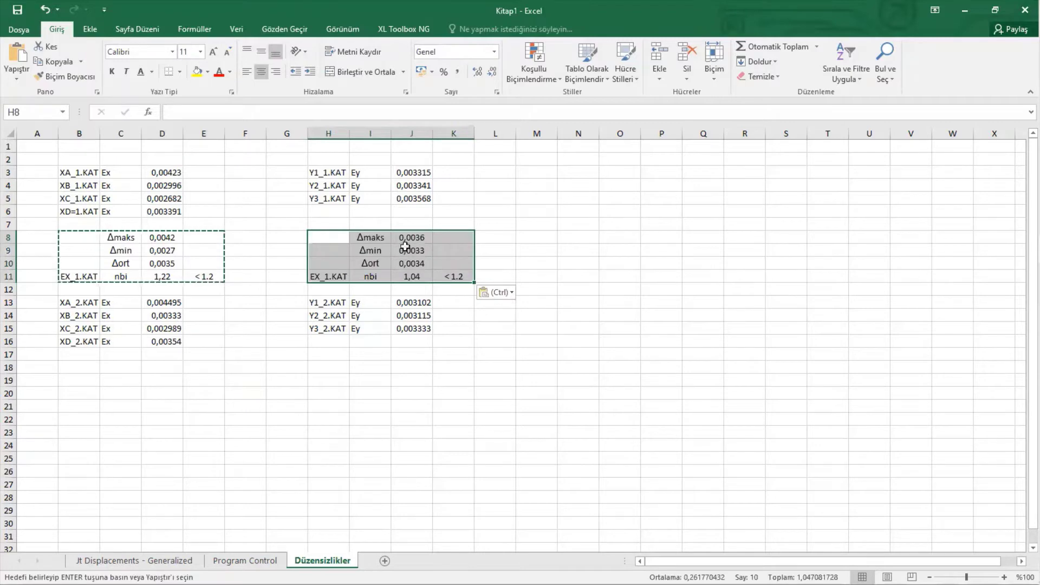
Check the cell range used by the Δmaks formula in J8 of the first-floor Ey block
left_click(411, 239)
double_click(410, 238)
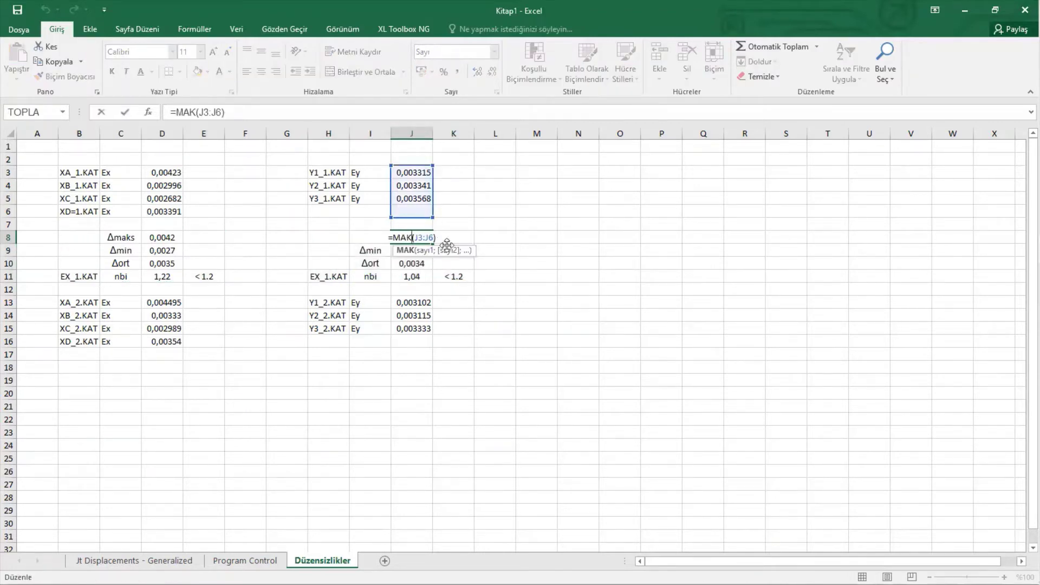
key("ctrl+Return")
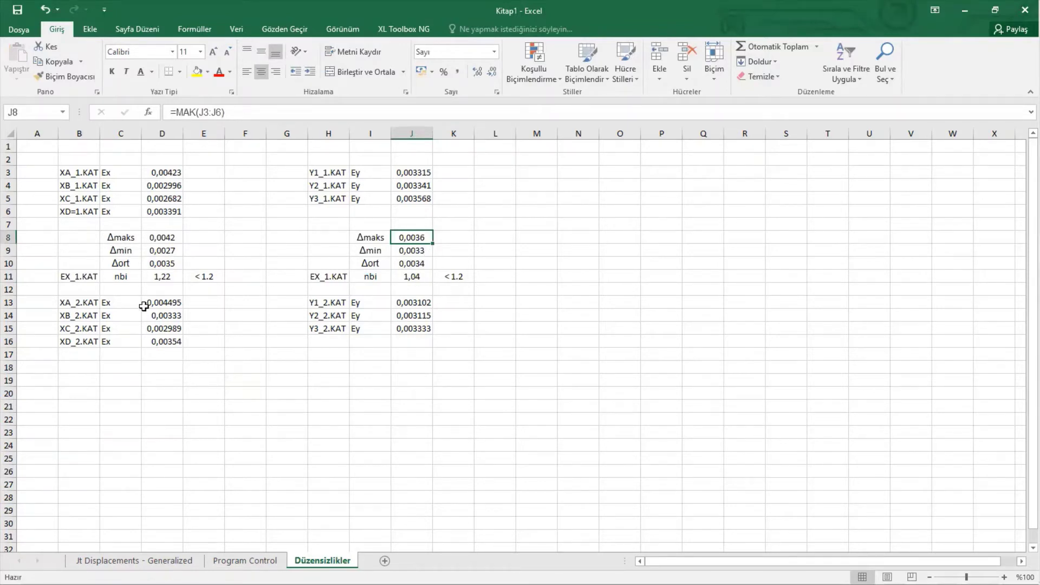
Copy the calculation block B8:E11 to B18 and H18 beneath the second-floor Ex and Ey values
left_click_drag(78, 237, 207, 272)
key("ctrl+c")
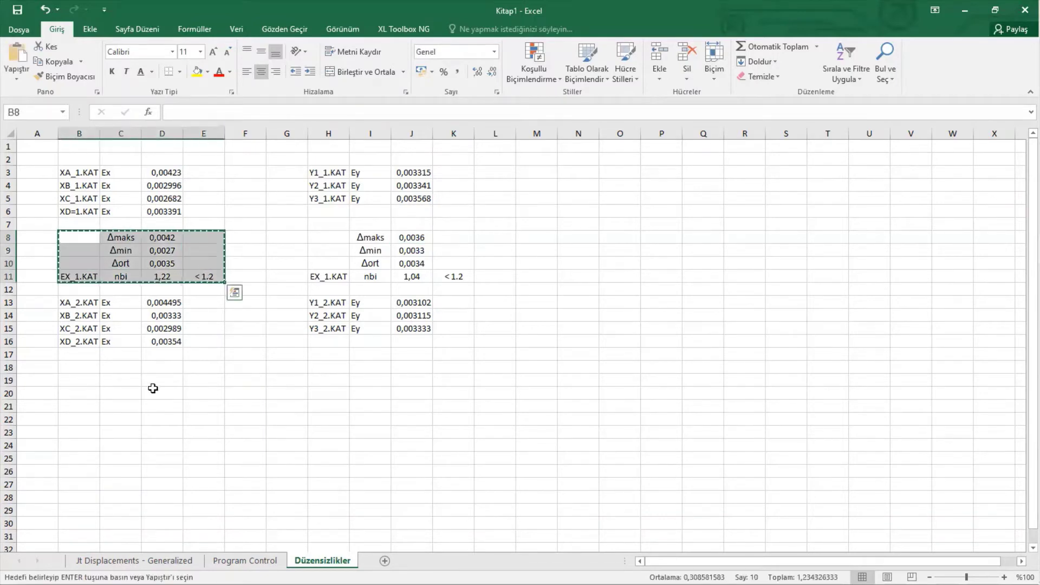
left_click(77, 367)
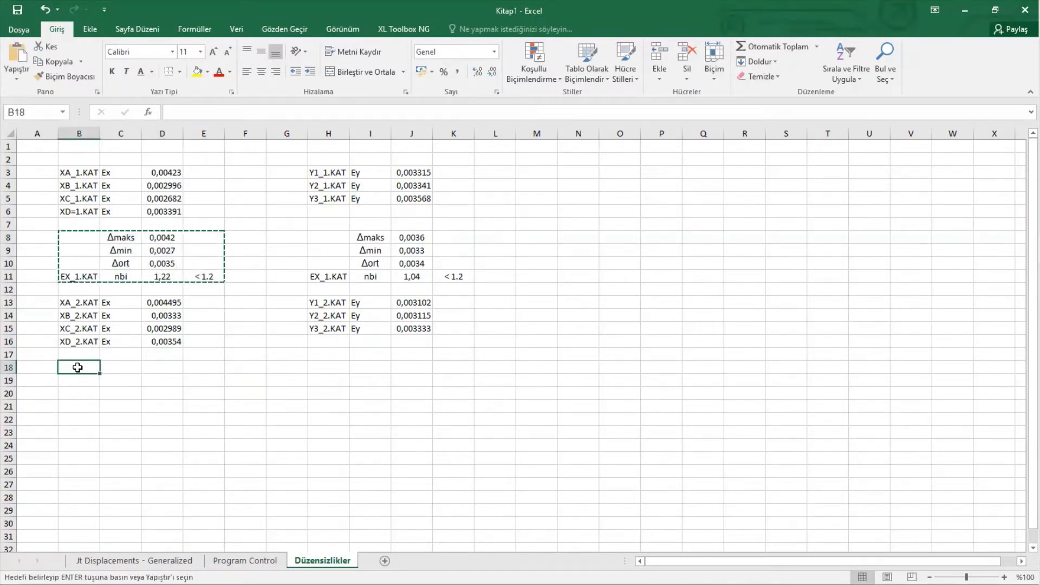
key("ctrl+v")
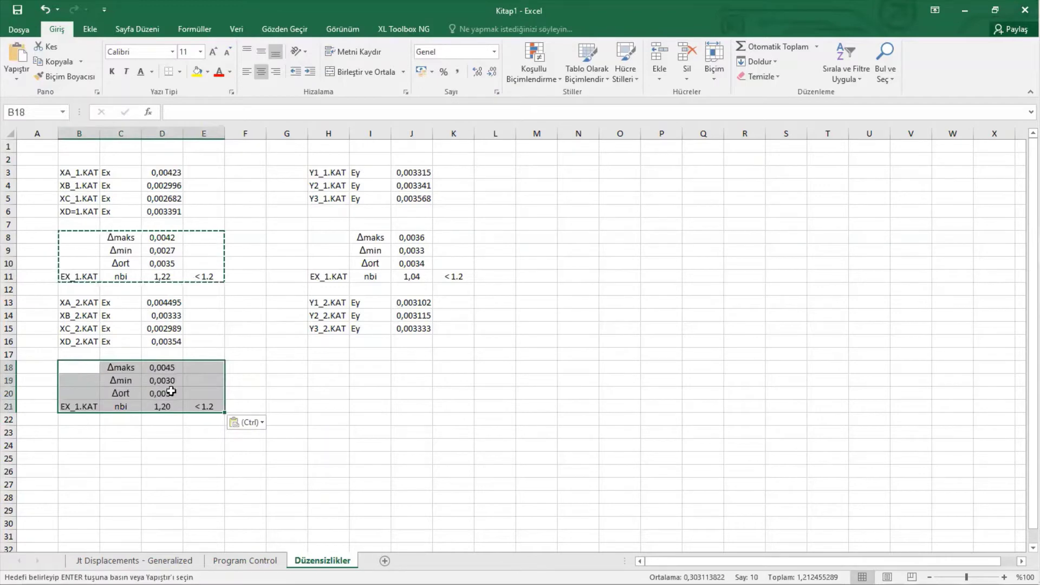
left_click(329, 367)
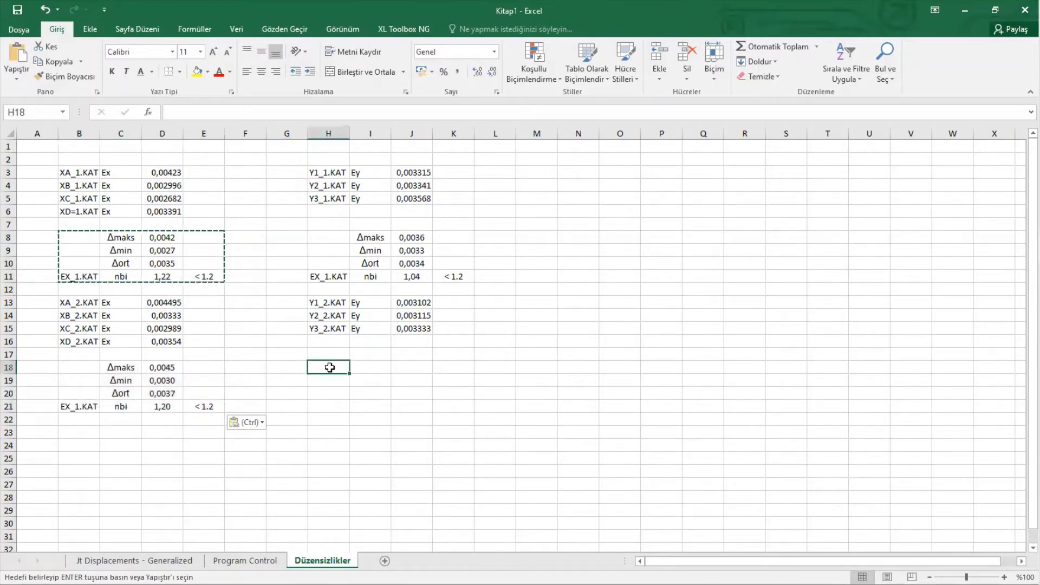
key("ctrl+v")
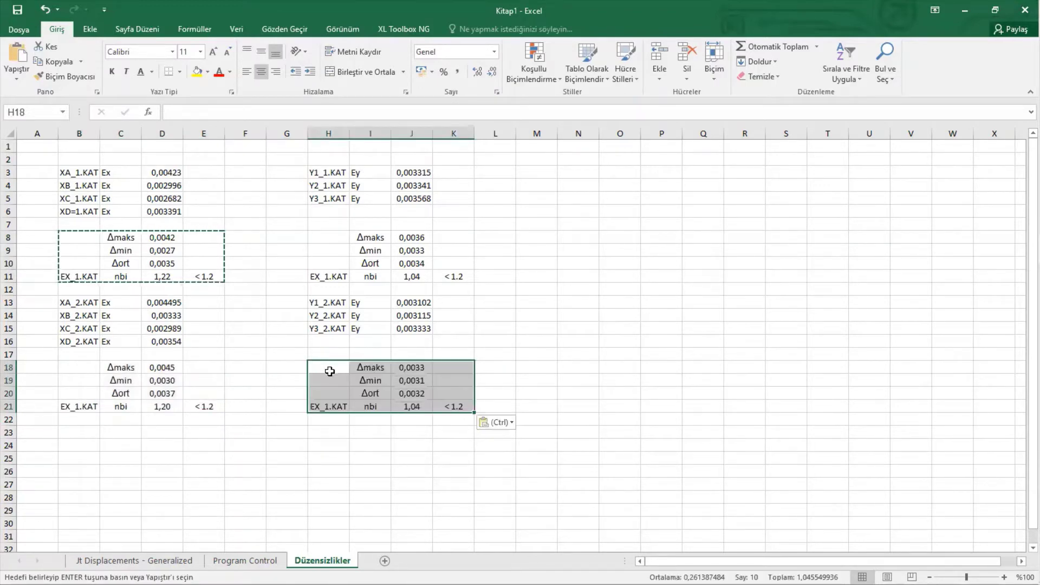
Check the cell references of the copied second-floor formulas in J18, J20 and D18 and the nbi formula in D11
double_click(412, 370)
key("Escape")
double_click(413, 393)
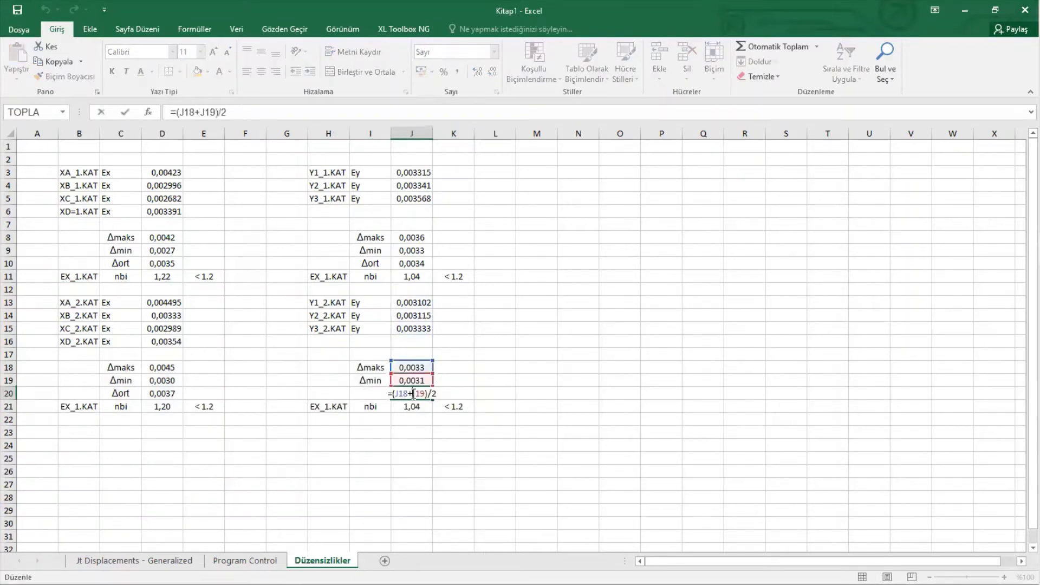
key("Escape")
left_click(160, 367)
double_click(160, 367)
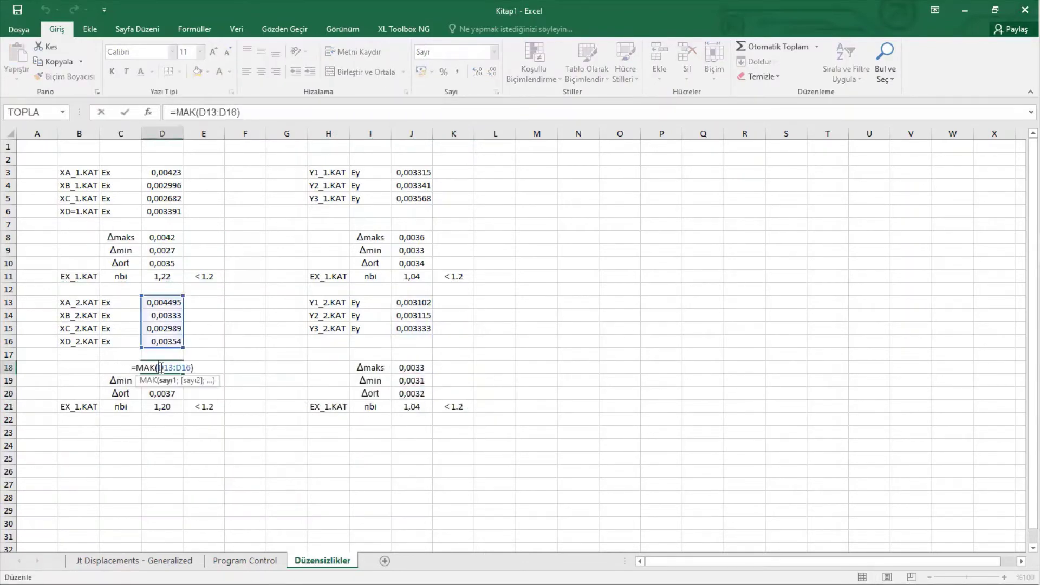
key("Escape")
left_click(171, 471)
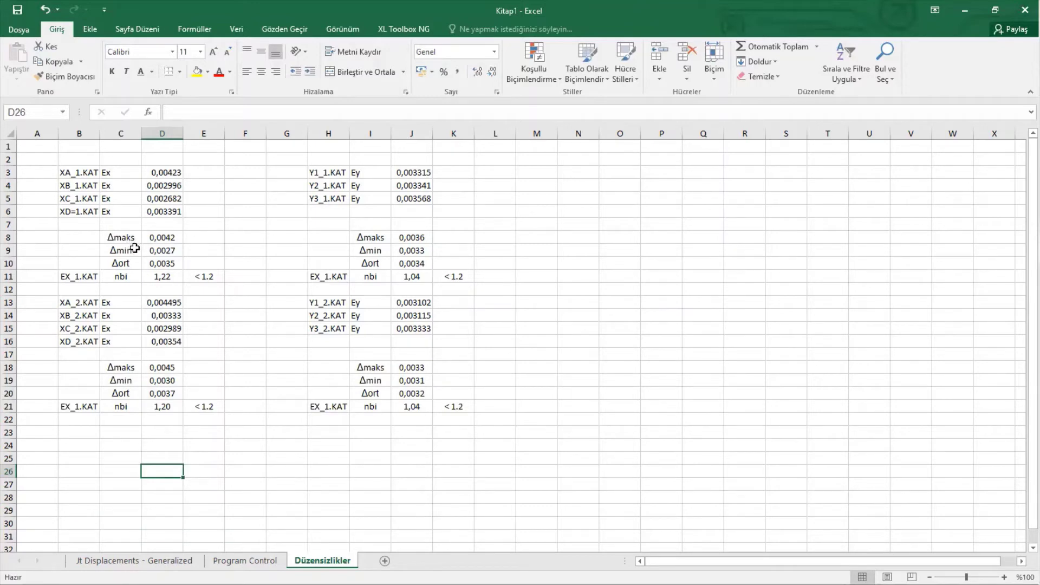
left_click(164, 278)
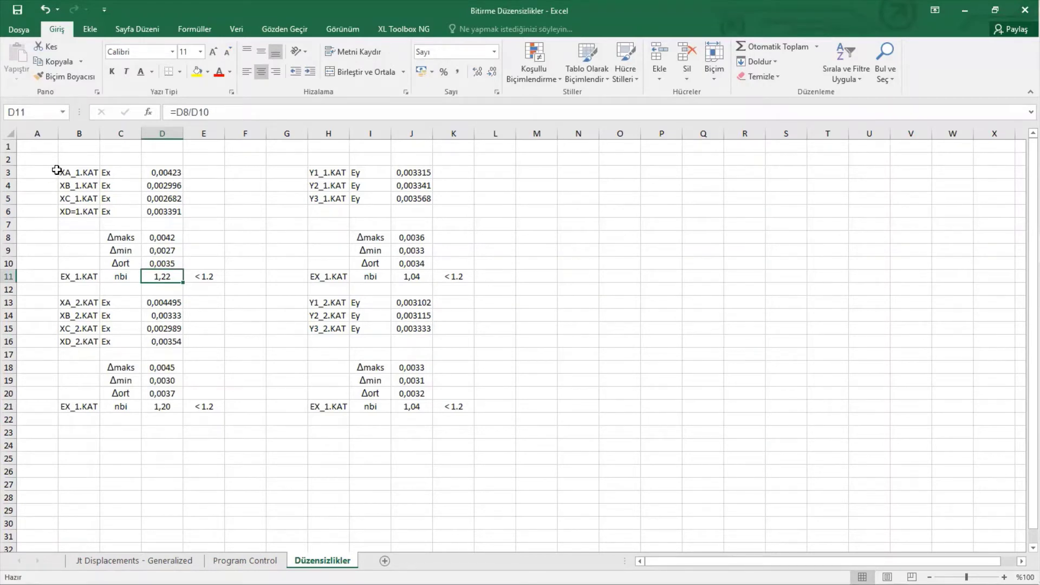
Enter the column headers Aks Bilgisi in B2 and Deprem Yönü in C2
left_click(81, 160)
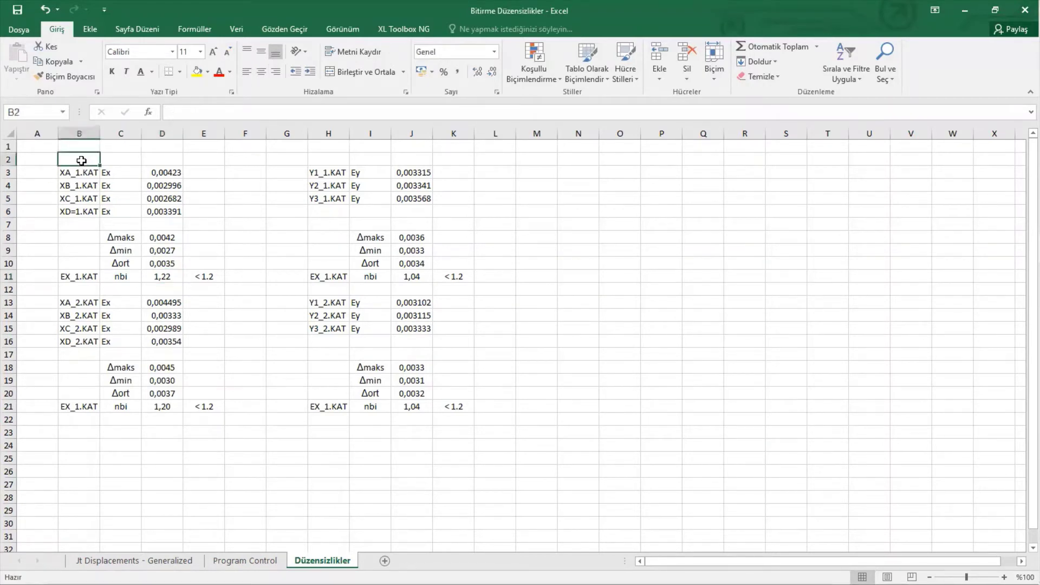
type("Aks Bilgisi")
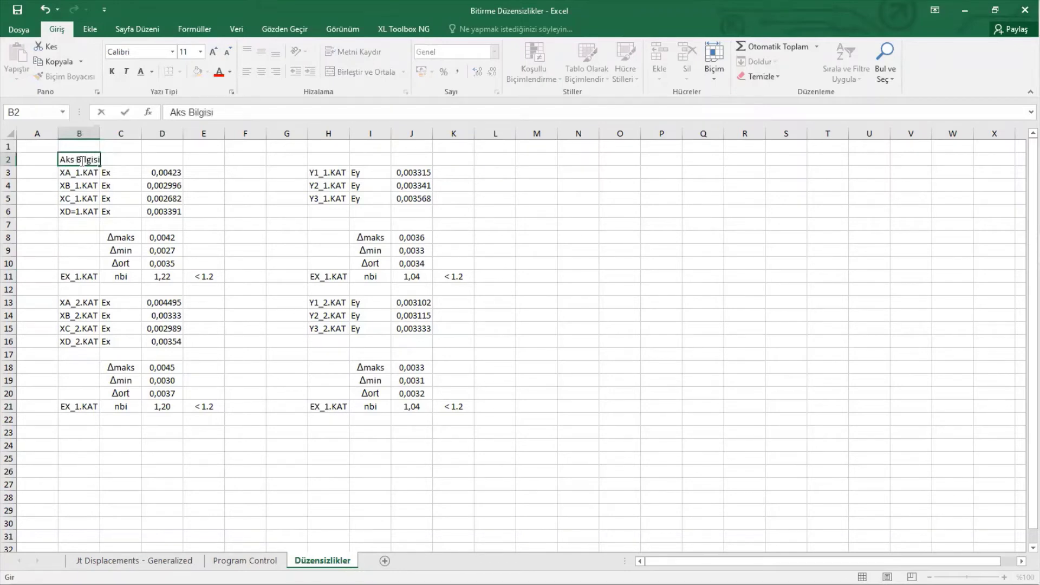
key("Tab")
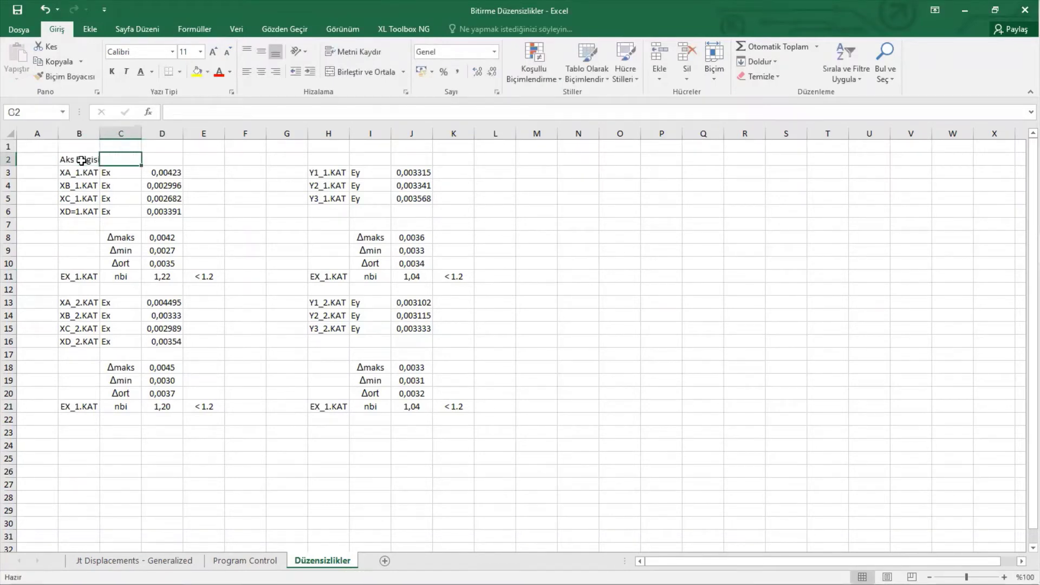
type("Deprem Yönü")
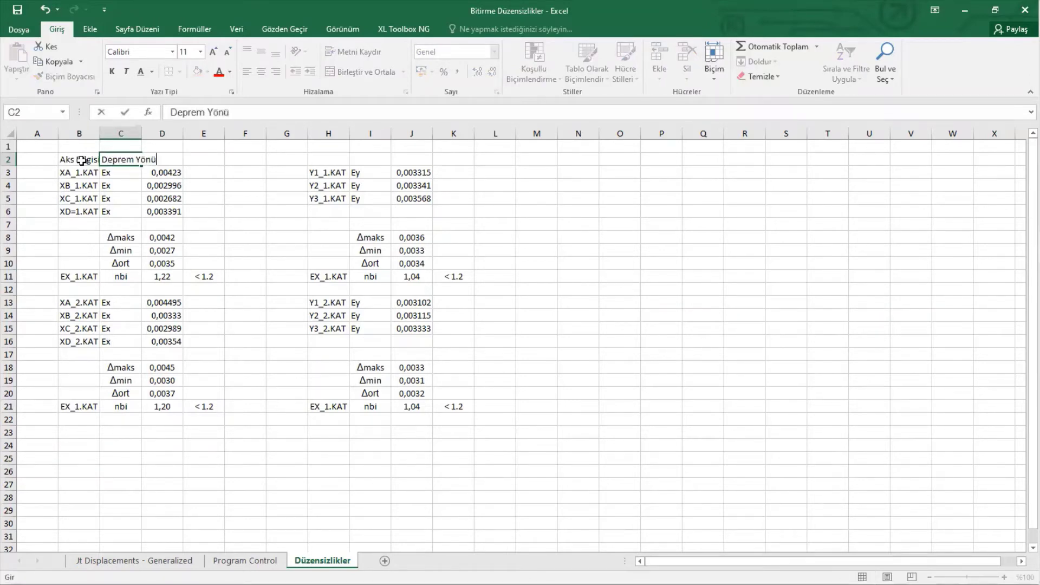
key("Tab")
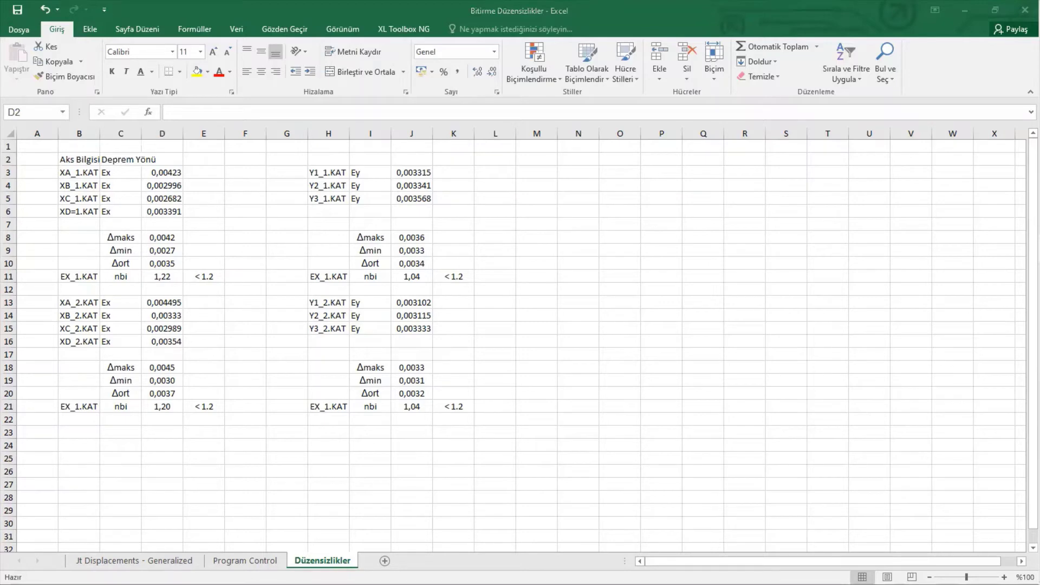
Enter the header Δ (Göreli Ötelenme) in D2, reusing the Δ symbol by copy and paste
key("alt+Tab")
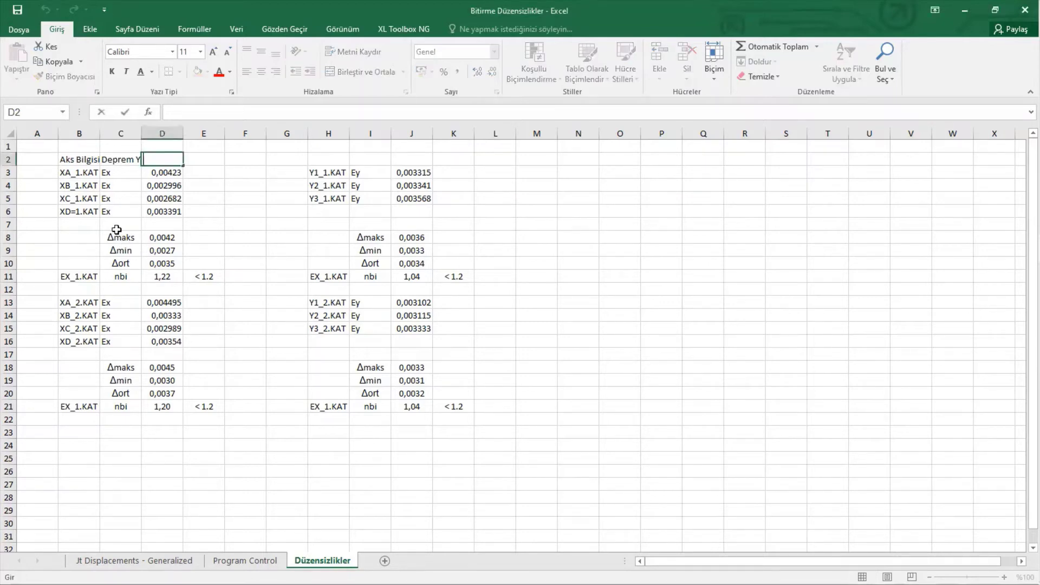
left_click(115, 236)
double_click(117, 238)
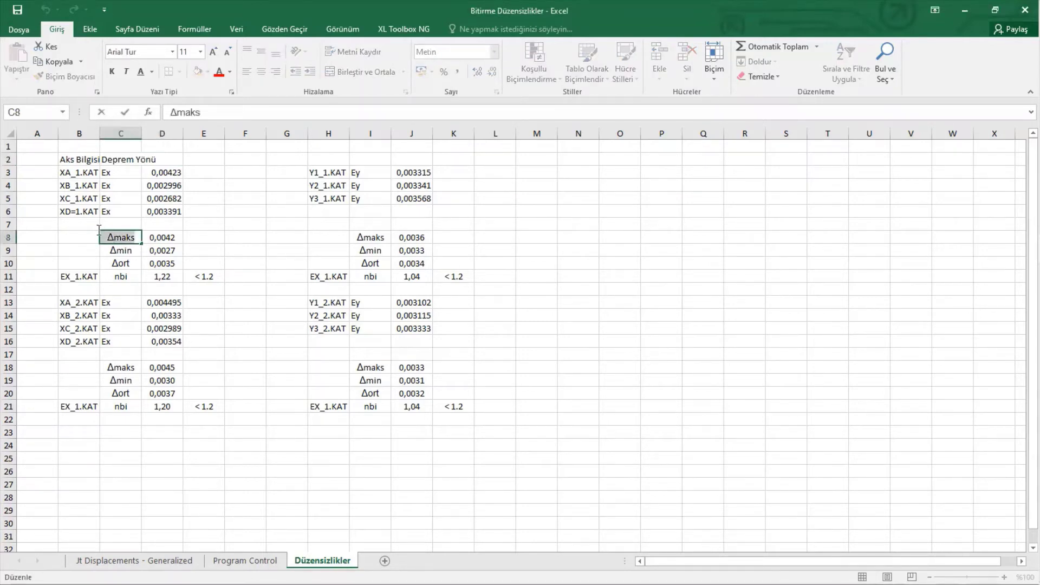
left_click(109, 237)
left_click(319, 275)
left_click(168, 163)
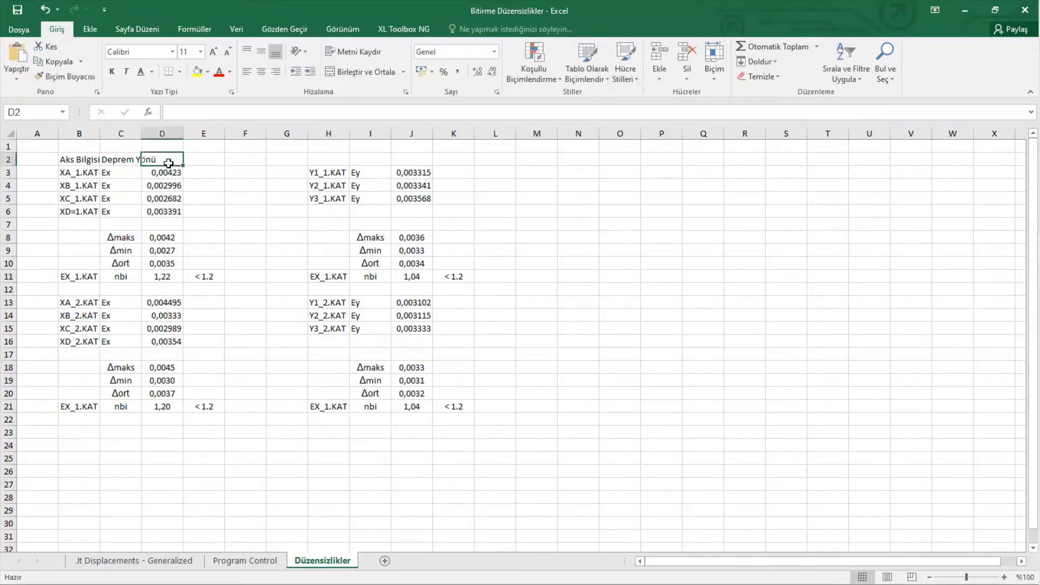
key("ctrl+v")
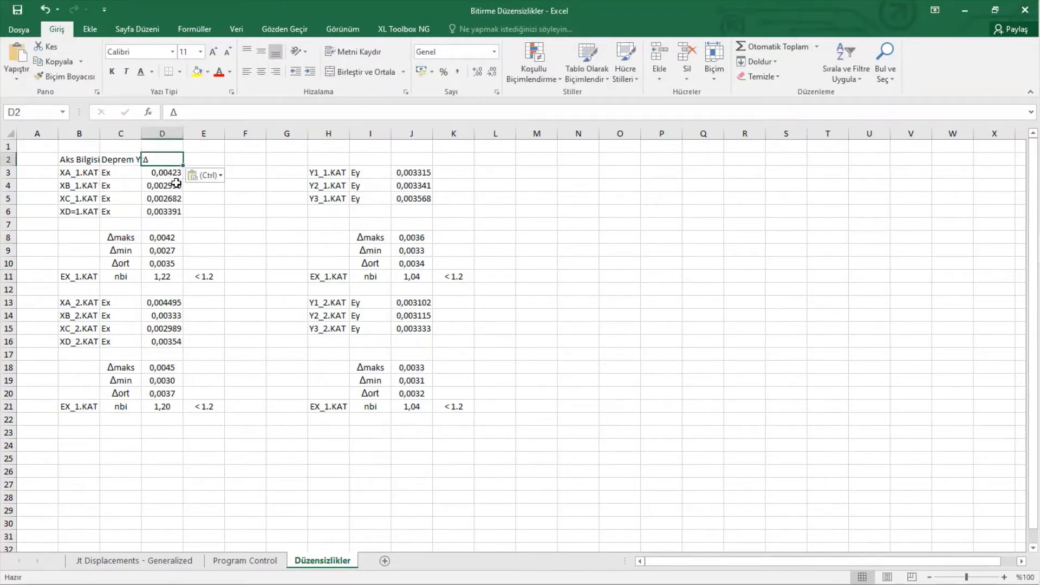
key("BackSpace")
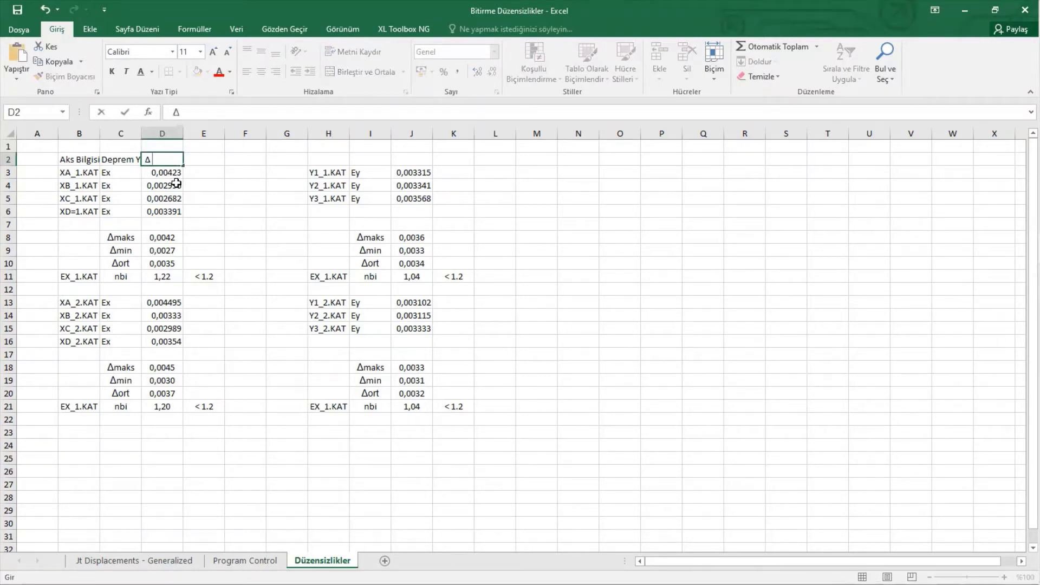
type("öreli Ötelenme")
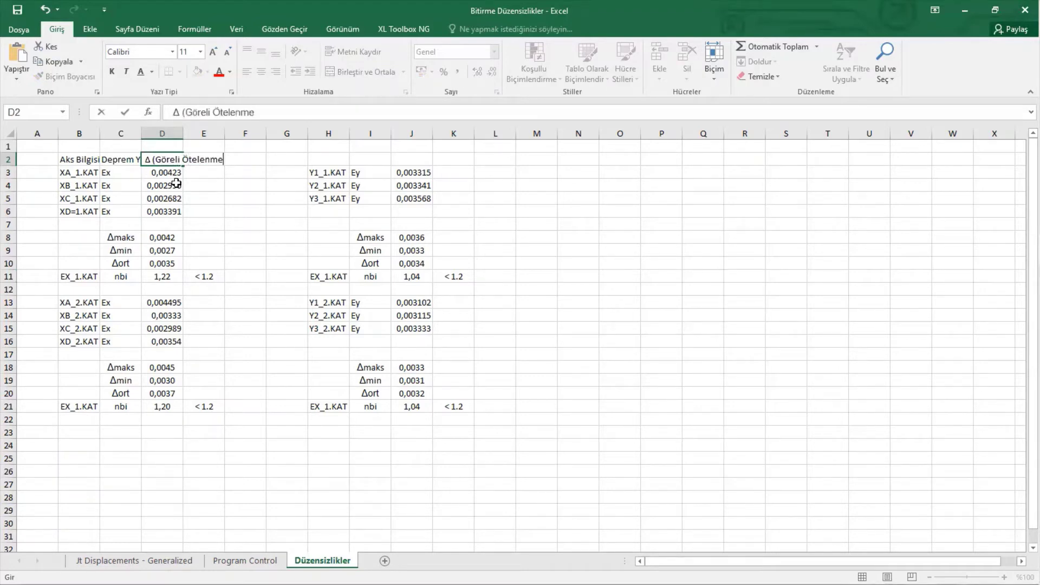
type(")")
key("Return")
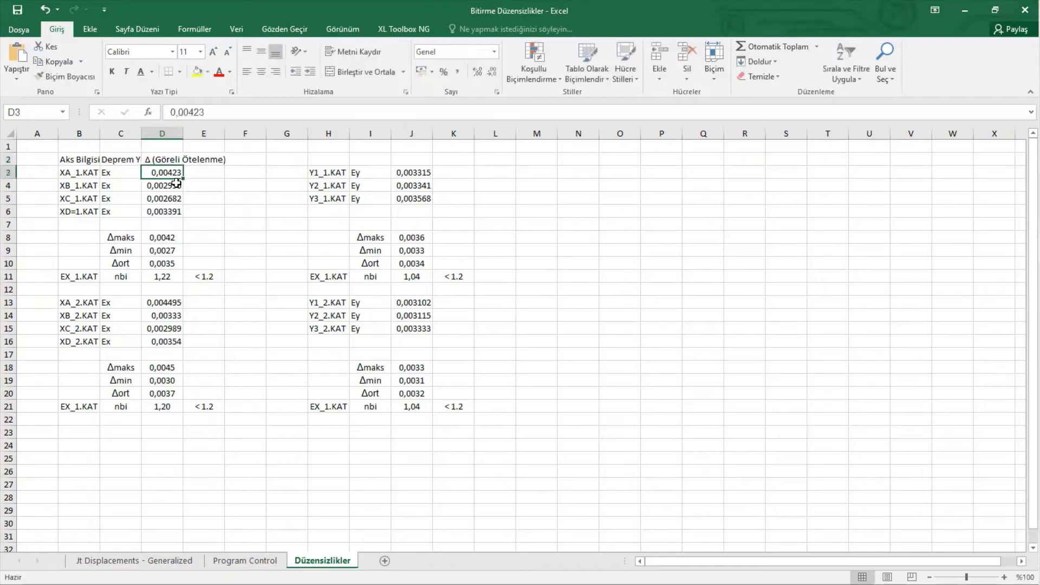
Autofit columns B to D to their contents and centre the values in D3:D21
double_click(100, 132)
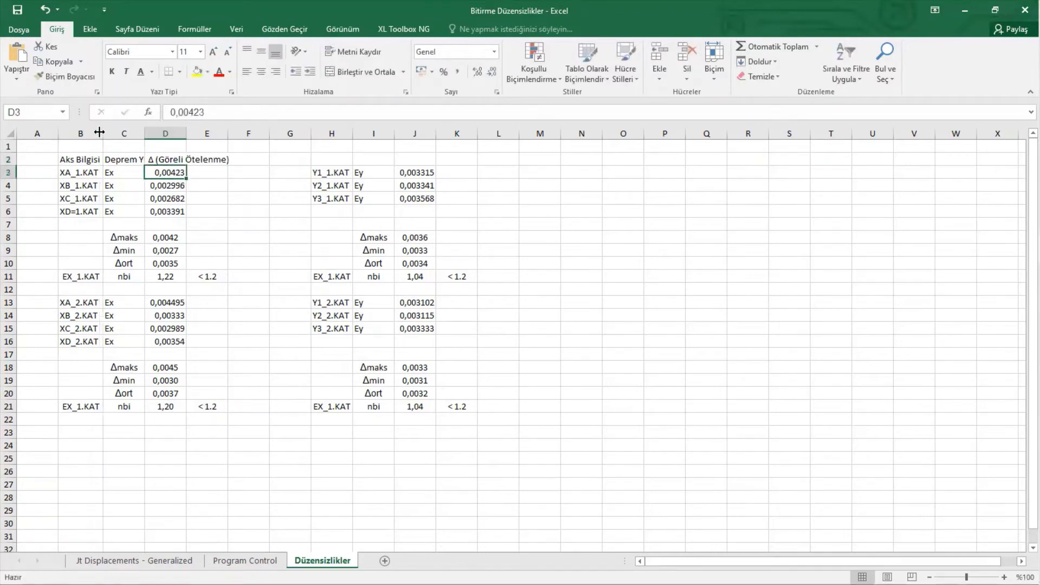
double_click(145, 132)
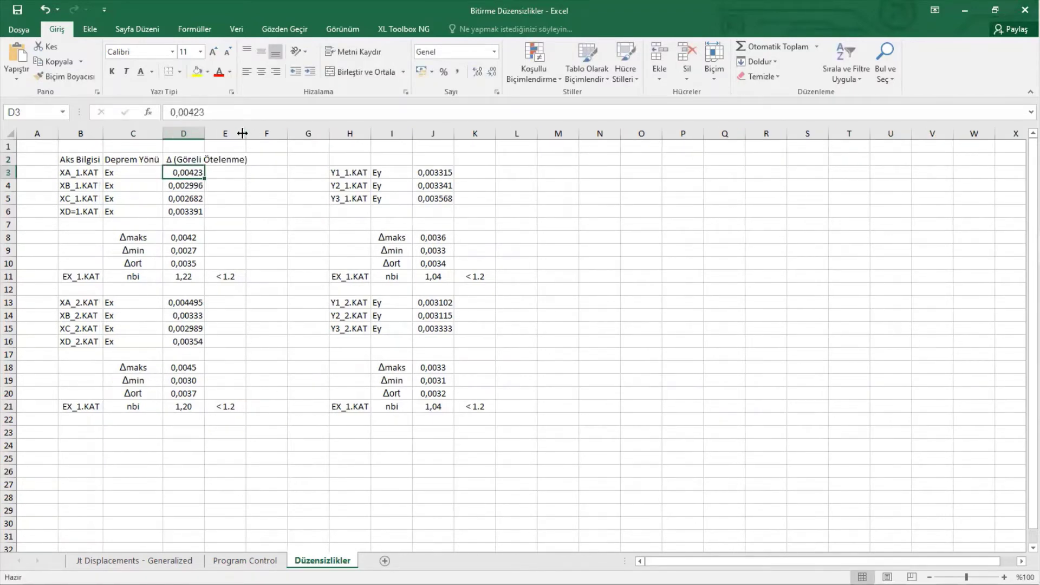
double_click(205, 133)
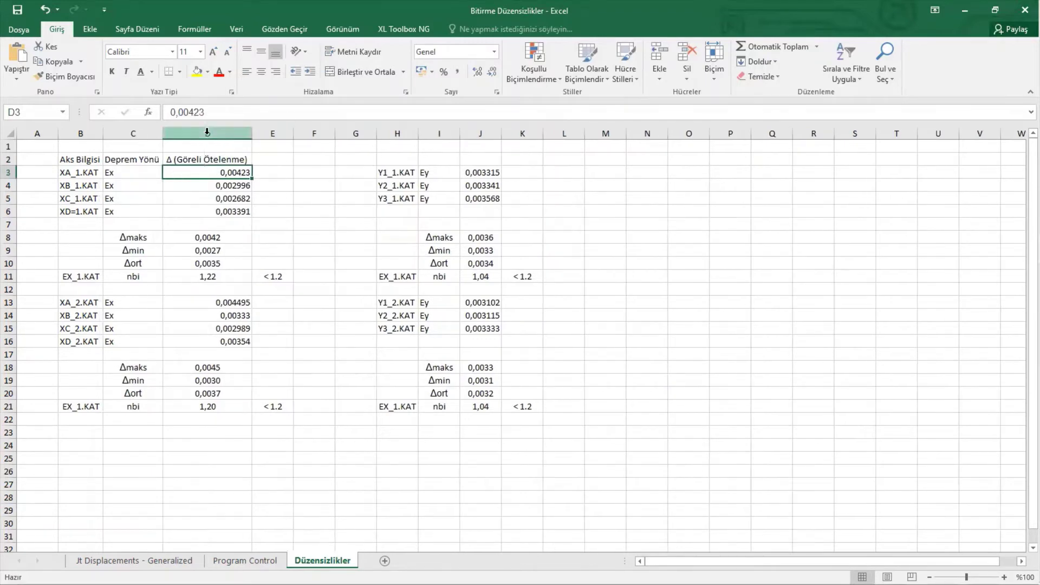
left_click_drag(214, 171, 223, 407)
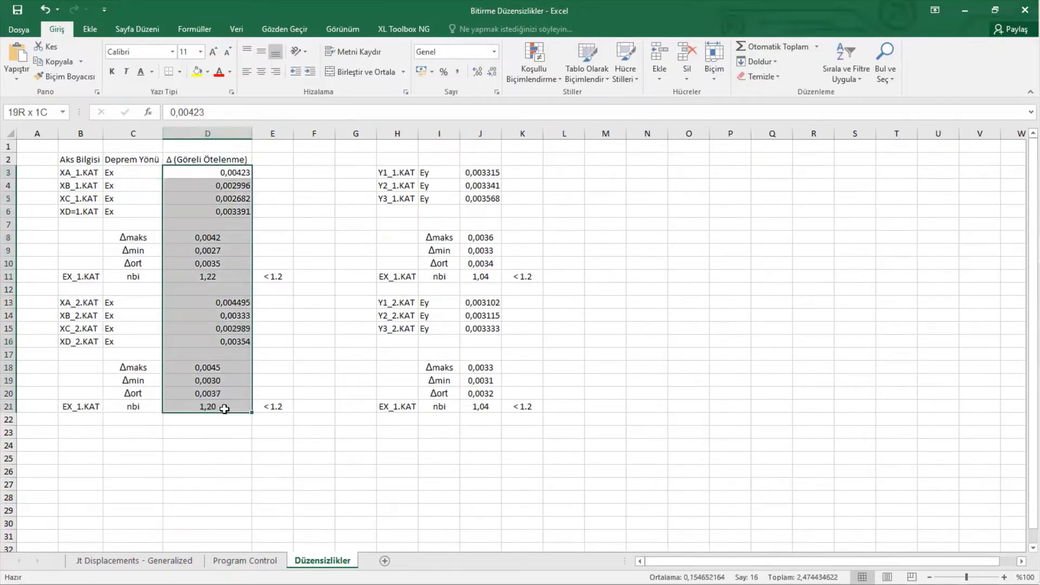
left_click(261, 71)
Copy the headers in B2:D2 to H2 above the first-floor Ey values
left_click_drag(197, 157, 82, 159)
key("ctrl+c")
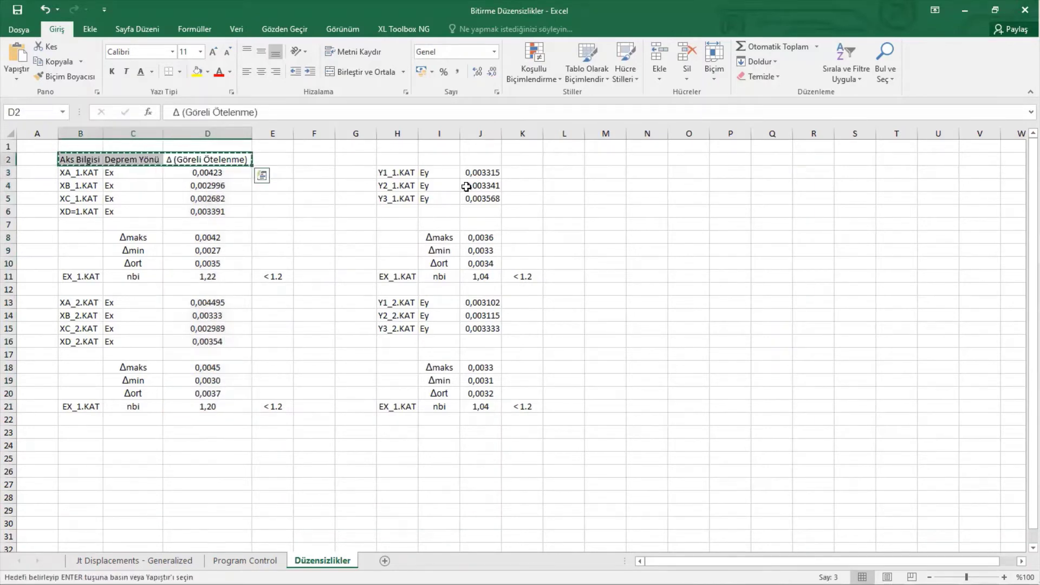
left_click(402, 159)
key("ctrl+v")
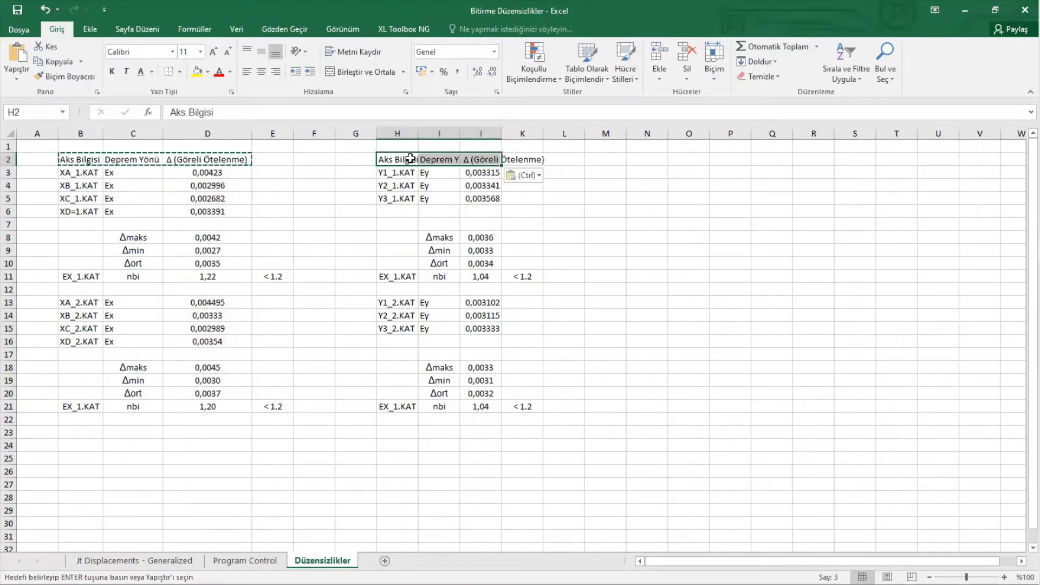
Autofit columns H to J to their contents and centre the values in J3:J21
double_click(419, 133)
double_click(463, 133)
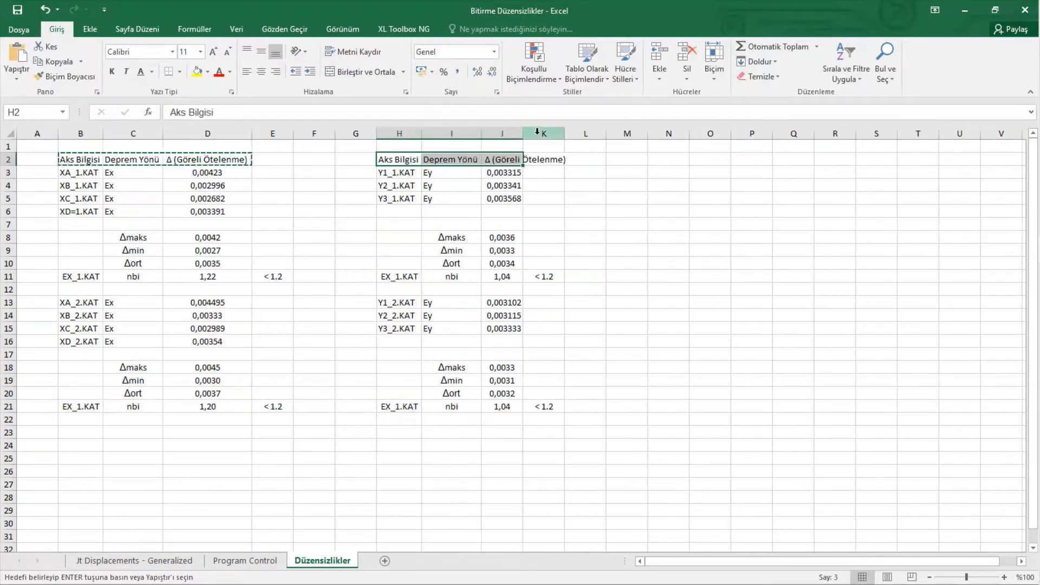
double_click(523, 133)
left_click_drag(517, 172, 520, 405)
left_click(261, 71)
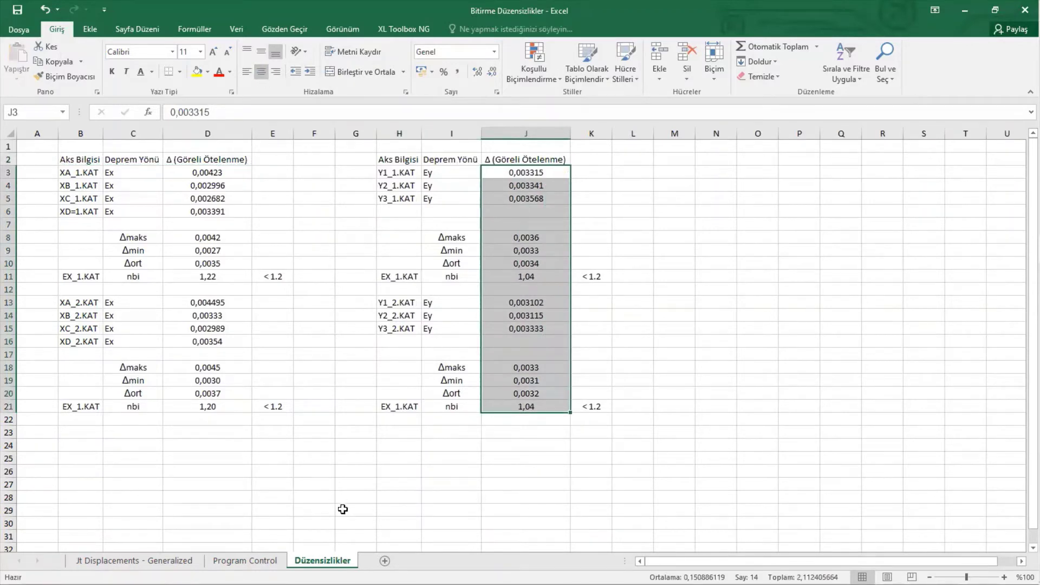
left_click(354, 524)
Enter the label A1 in A11 and copy it to G11, A21 and G21 beside the other nbi rows
left_click_drag(86, 276, 265, 275)
left_click(38, 277)
type("A1")
left_click(80, 328)
left_click(41, 276)
key("ctrl+c")
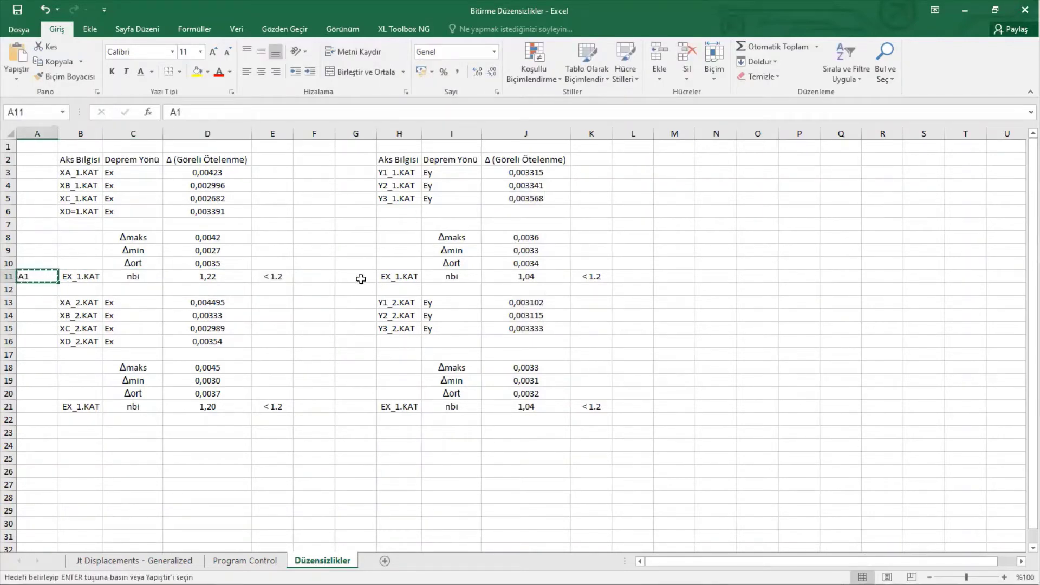
left_click(350, 277)
key("ctrl+v")
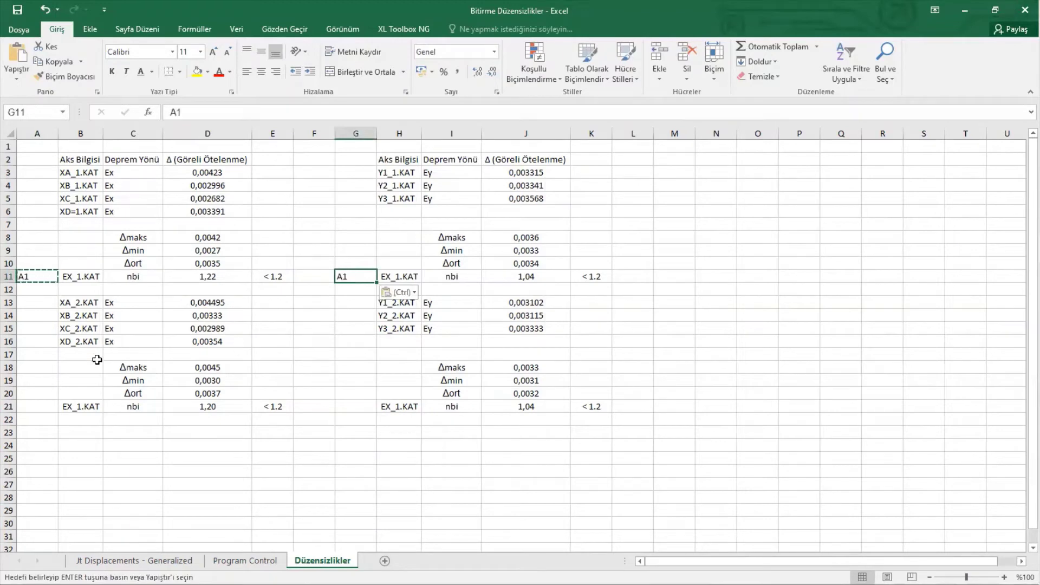
left_click(46, 409)
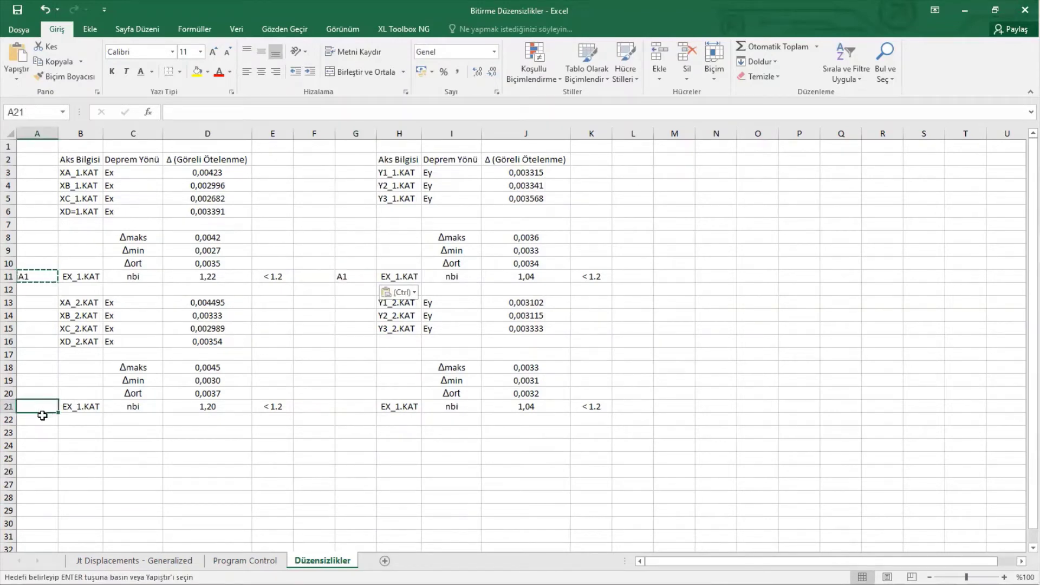
key("ctrl+v")
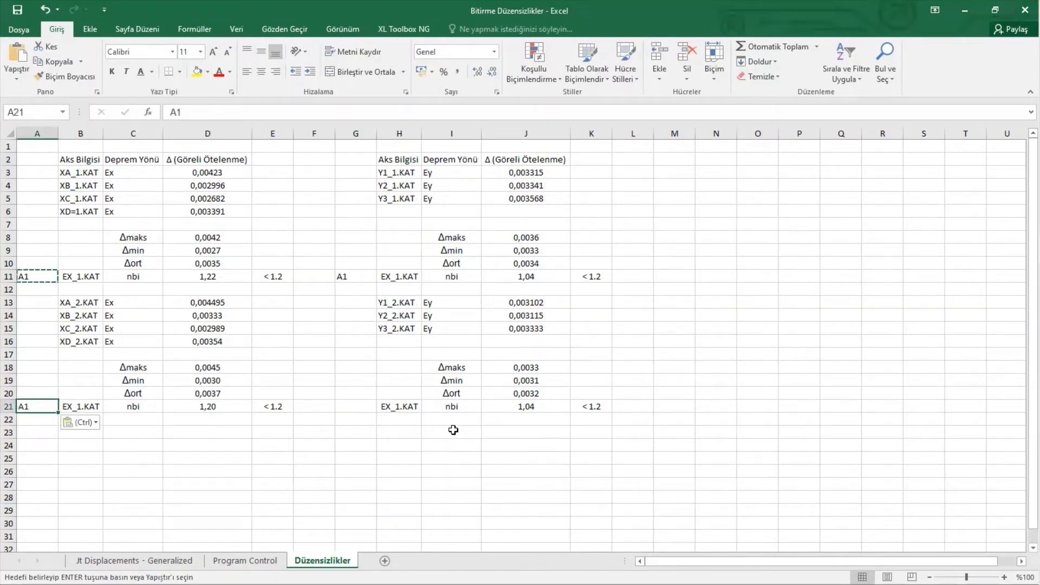
left_click(355, 406)
key("ctrl+v")
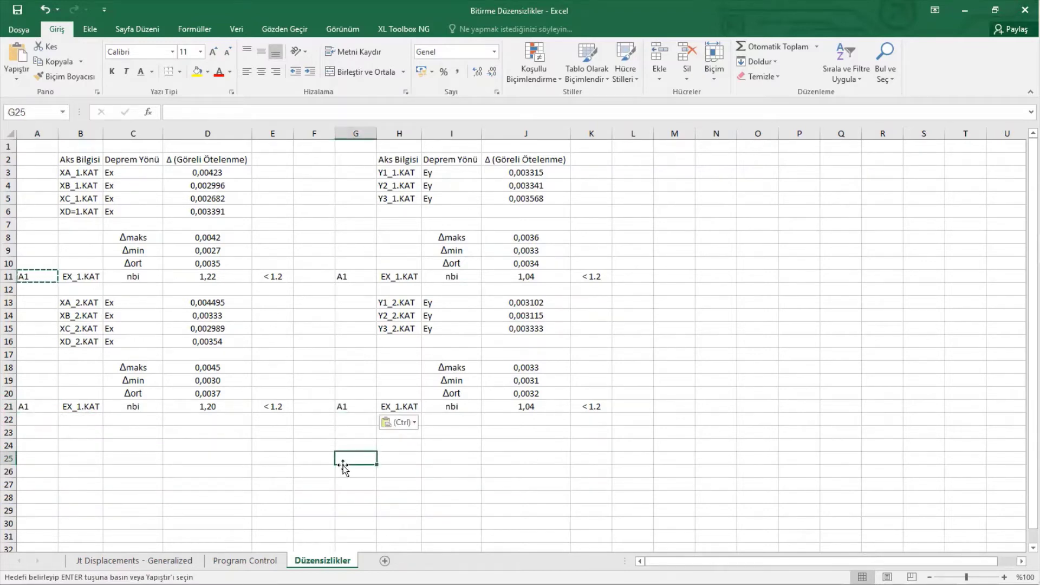
Copy the first-floor Ex nbi row A11:E11 to L2 to start a summary table
left_click(46, 298)
left_click_drag(42, 276, 267, 274)
key("ctrl+c")
left_click(638, 170)
left_click(638, 159)
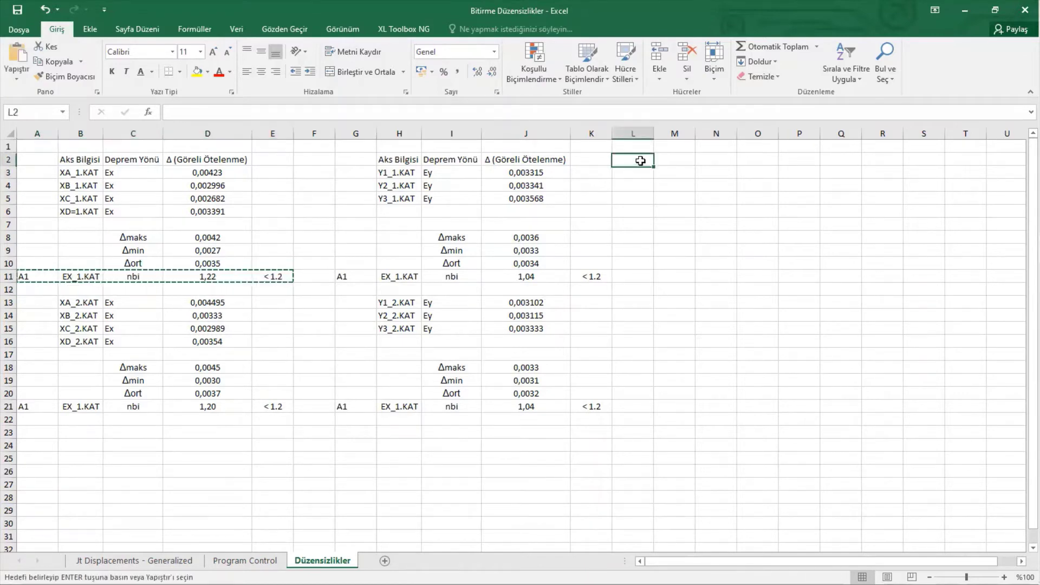
key("ctrl+v")
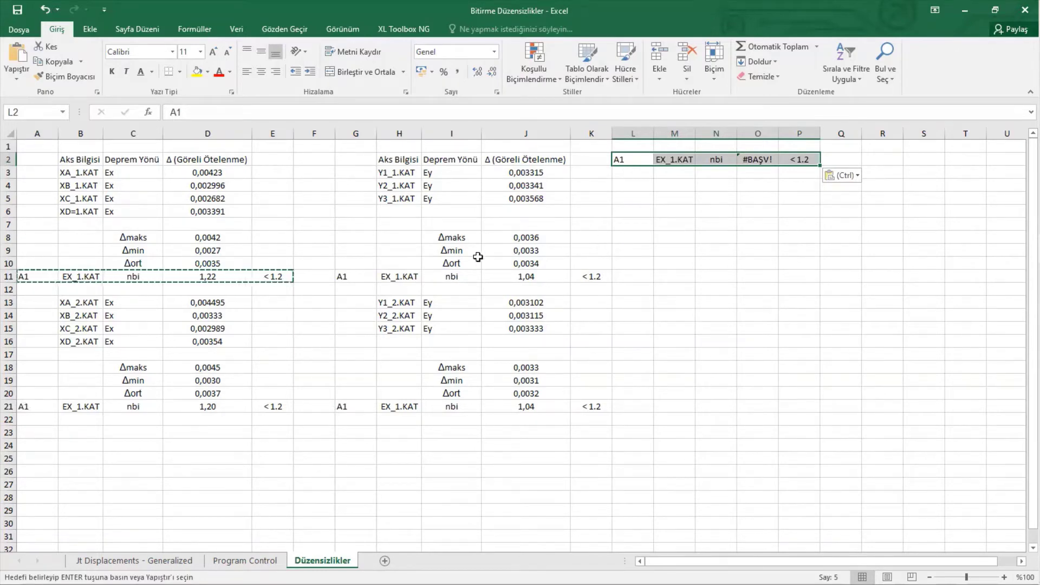
Correct the Ey nbi row labels to EY_1.KAT in H11 and EY_2.KAT in H21
left_click_drag(342, 277, 592, 277)
double_click(392, 277)
key("BackSpace")
type("Y")
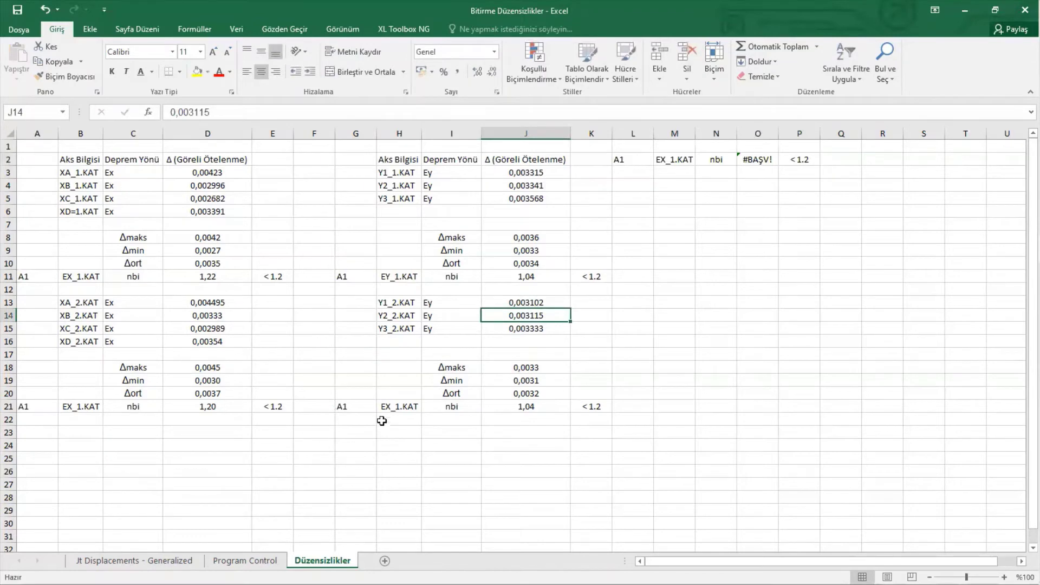
double_click(385, 406)
key("BackSpace")
type("Y")
key("Delete")
type("2")
left_click(405, 446)
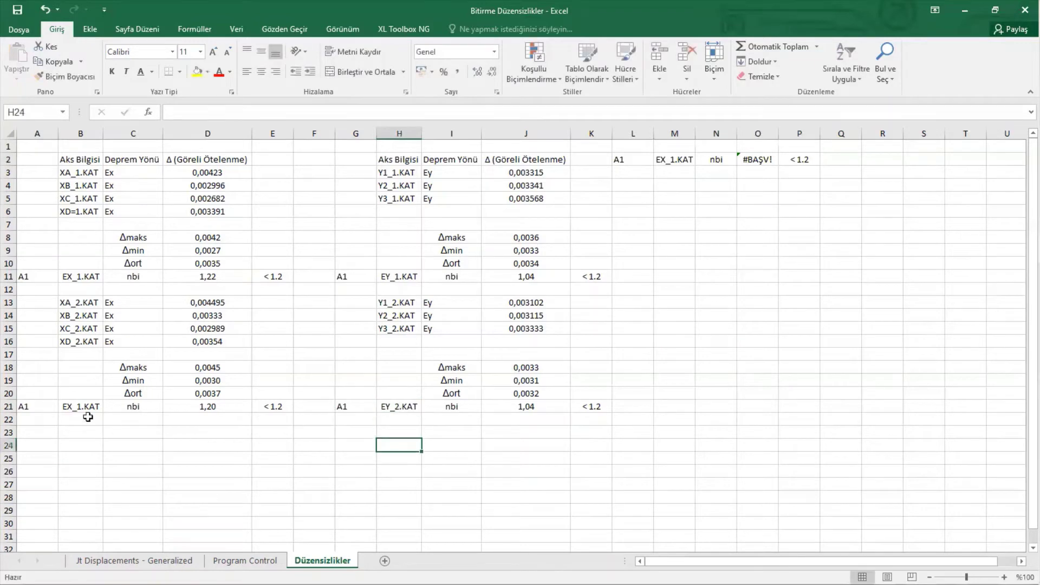
Change the second-floor Ex nbi row label in B21 to EX_2.KAT
left_click(70, 406)
double_click(84, 407)
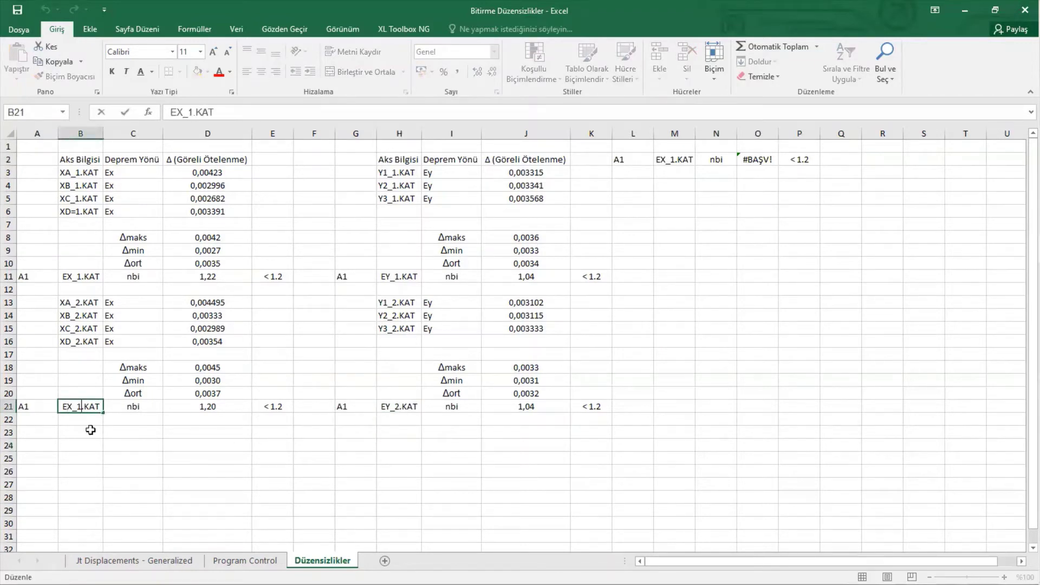
key("BackSpace")
type("2")
left_click(156, 469)
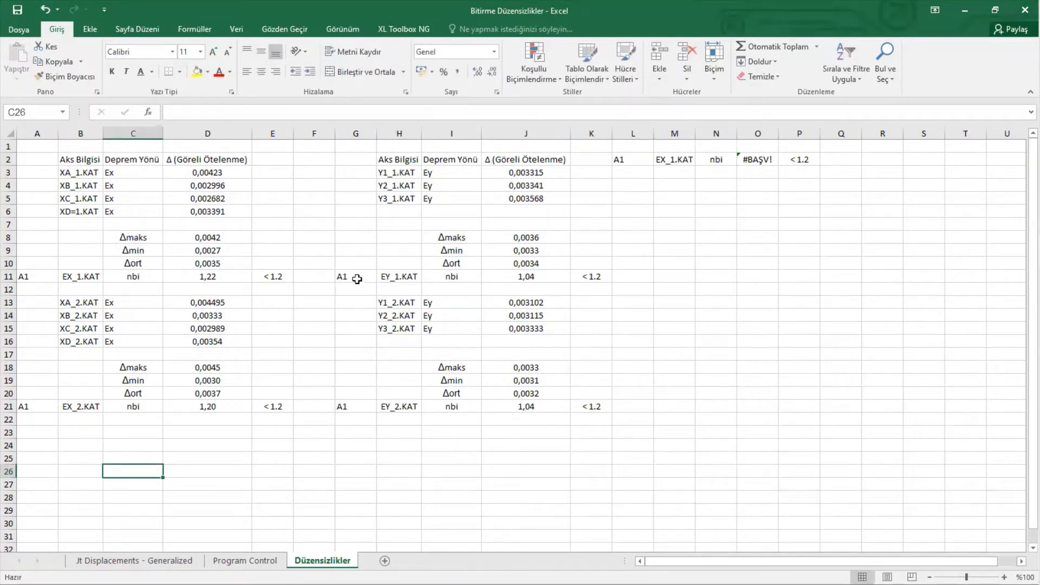
Copy the second-floor Ex nbi row A21:E21 to L3 in the summary table
left_click_drag(25, 406, 286, 409)
key("ctrl+c")
left_click(627, 172)
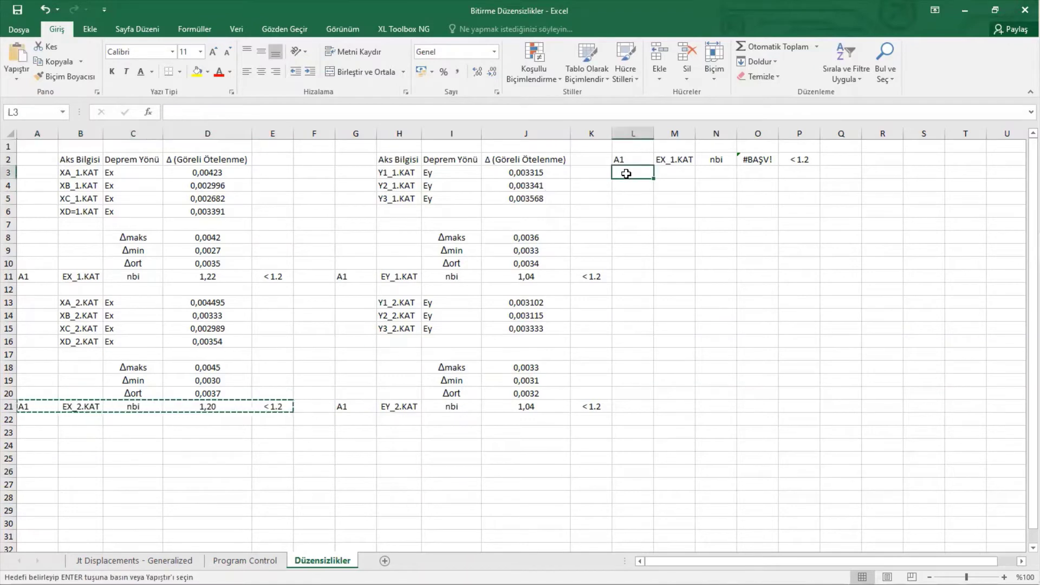
key("ctrl+v")
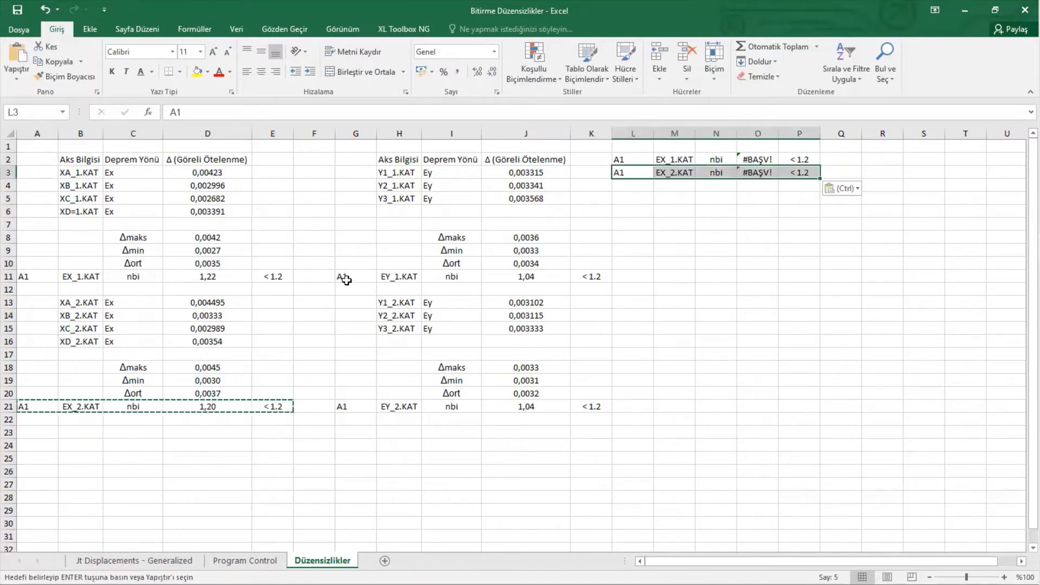
Copy the Ey nbi rows G11:K11 and G21:K21 to L4 and L5 in the summary table
left_click(349, 276)
left_click_drag(398, 270, 599, 274)
key("ctrl+c")
left_click(622, 185)
key("ctrl+v")
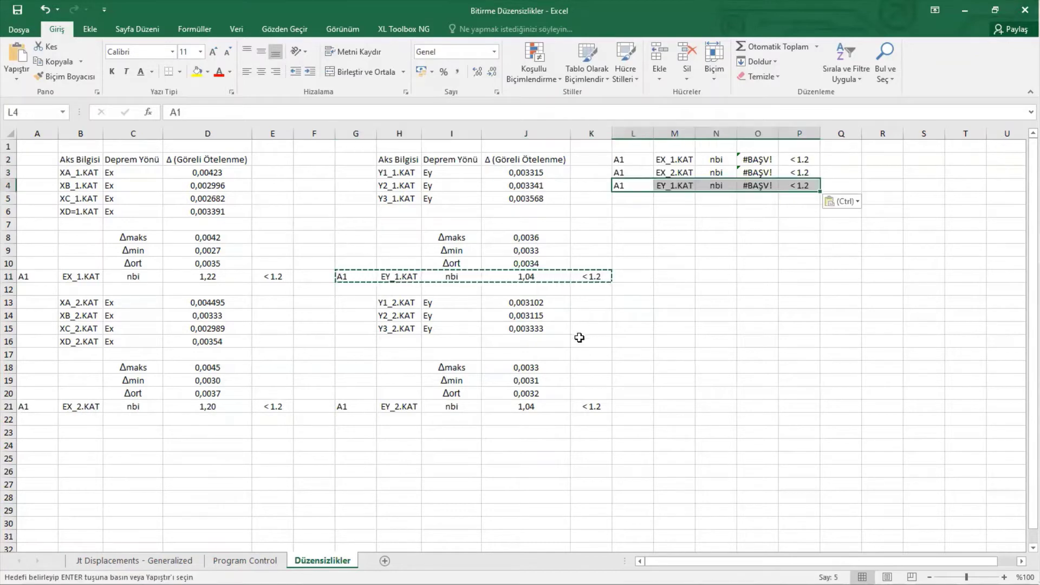
left_click_drag(352, 406, 596, 407)
key("ctrl+c")
left_click(629, 199)
key("ctrl+v")
left_click(716, 250)
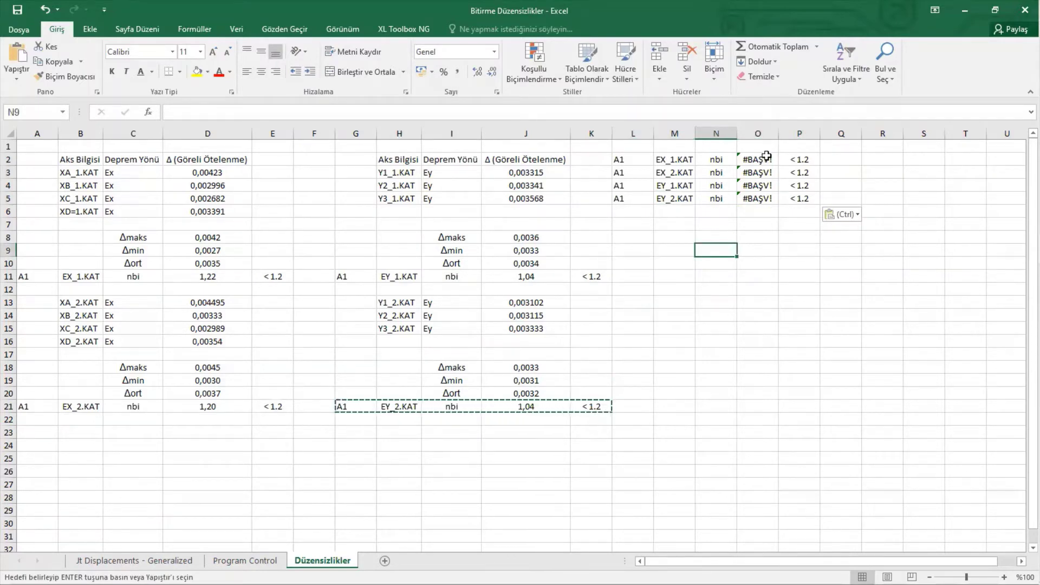
Paste the Ey nbi rows over the summary as values only, G21:K21 into L5:P5 and G11:K11 into L4:P4
left_click(637, 199)
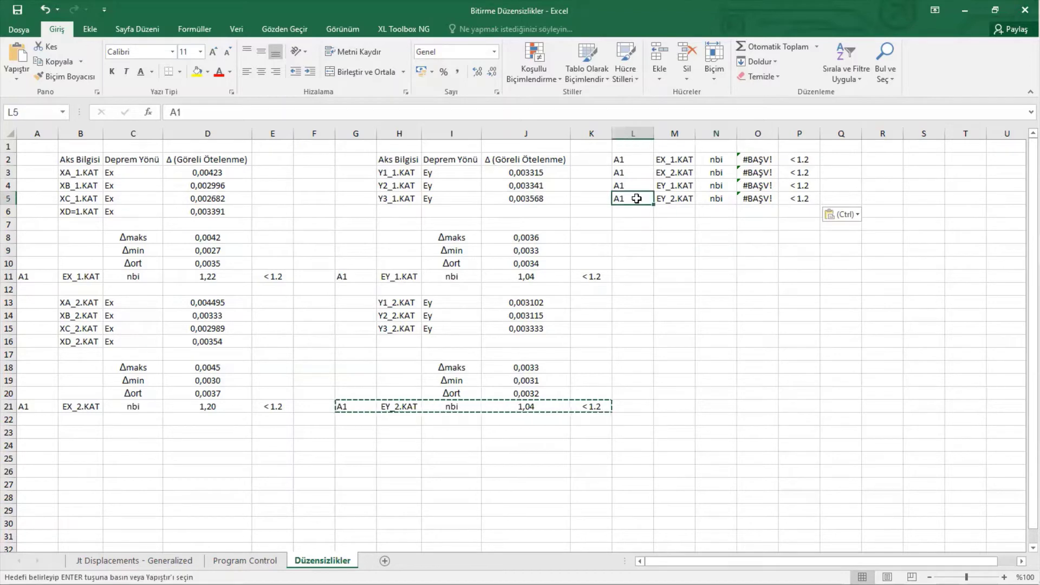
right_click(636, 198)
left_click(686, 254)
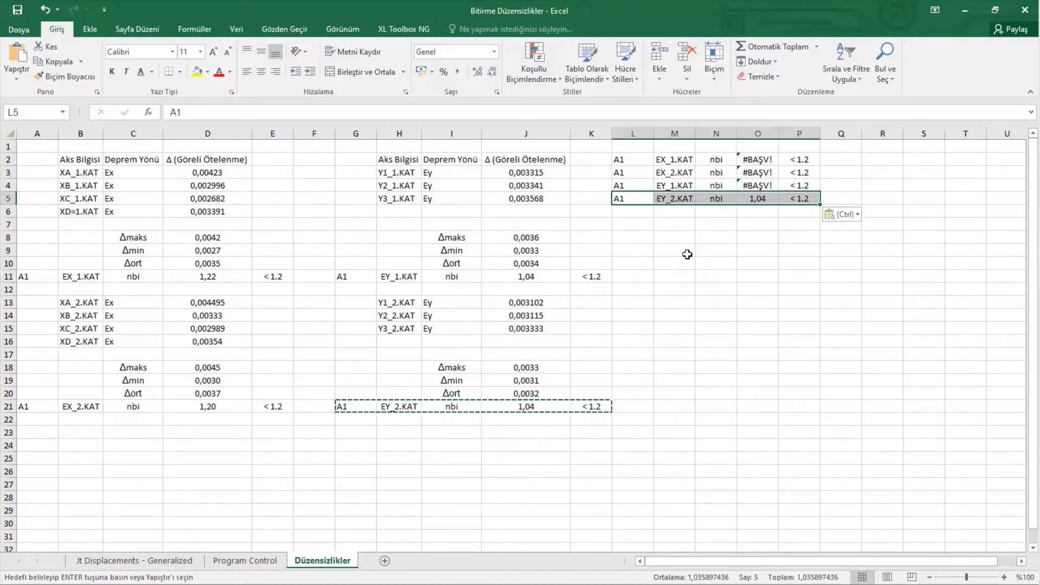
left_click_drag(347, 276, 593, 276)
right_click(594, 277)
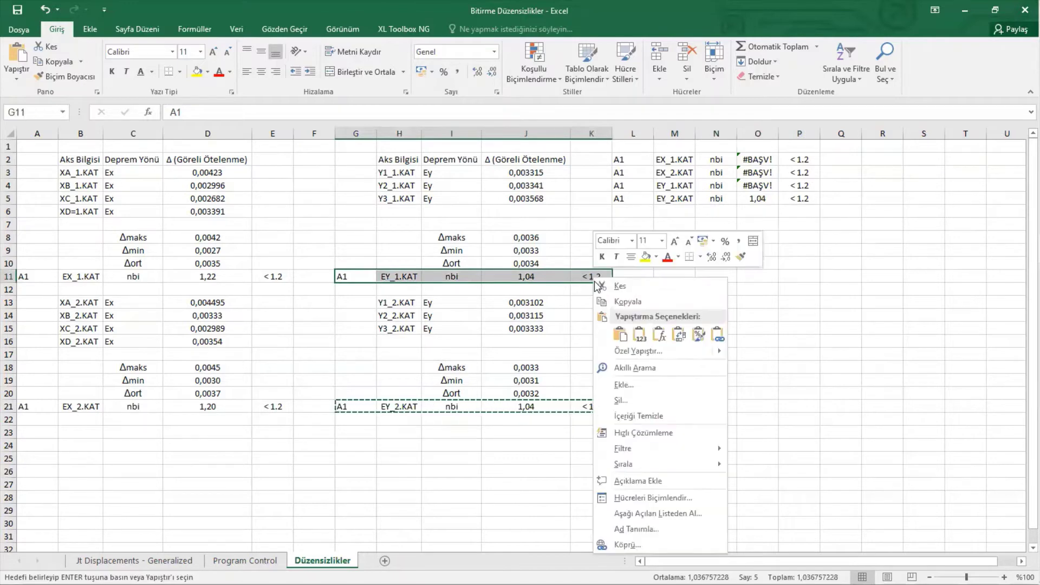
left_click(628, 301)
left_click_drag(623, 186, 795, 185)
right_click(795, 187)
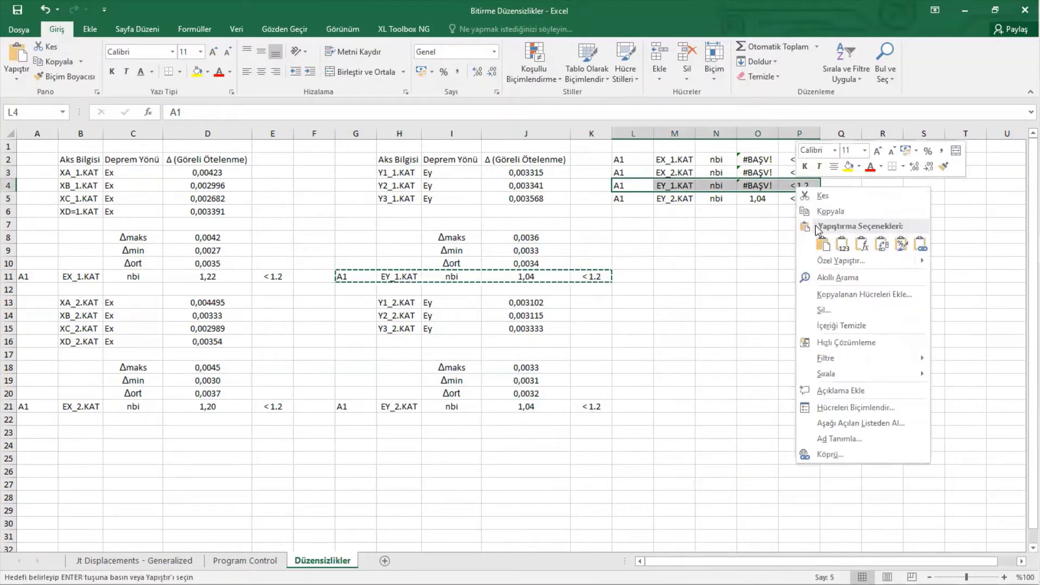
left_click(842, 245)
left_click(842, 245)
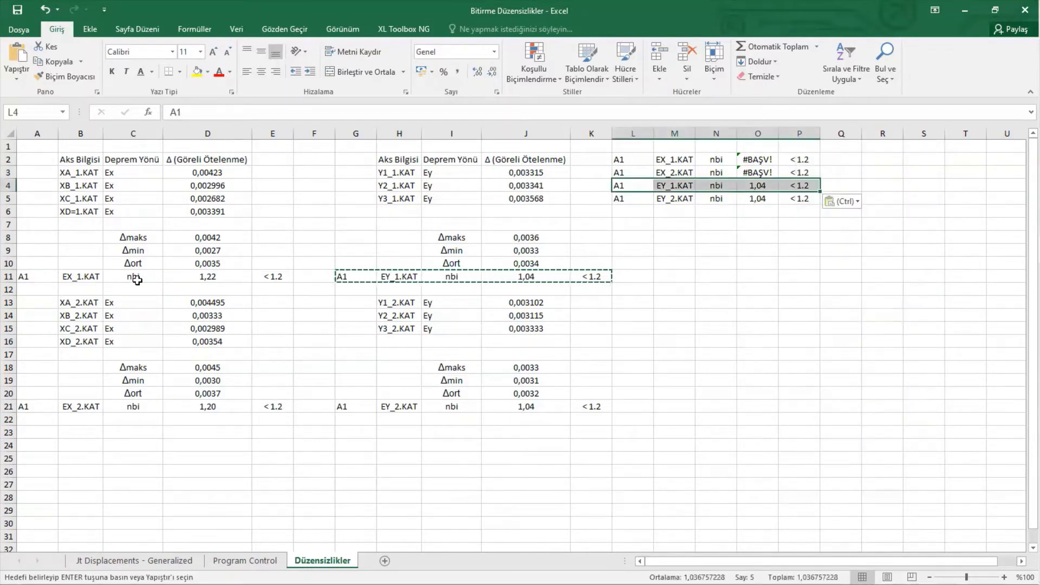
Copy the EX_2.KAT nbi row A21:E21 and paste it as values only over L3:P3
left_click_drag(43, 407, 271, 405)
right_click(271, 405)
left_click(303, 152)
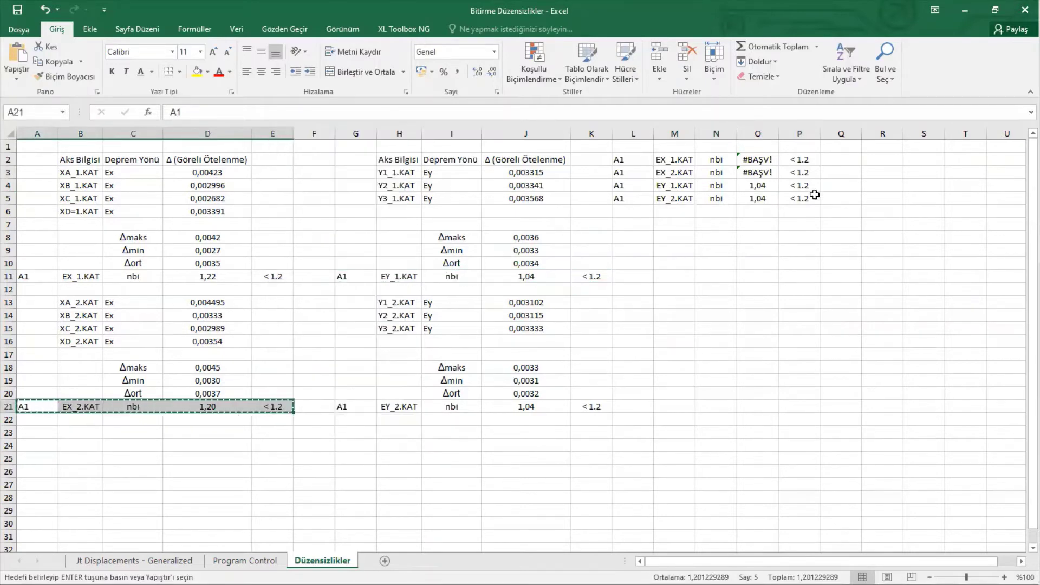
left_click_drag(628, 172, 792, 171)
right_click(792, 170)
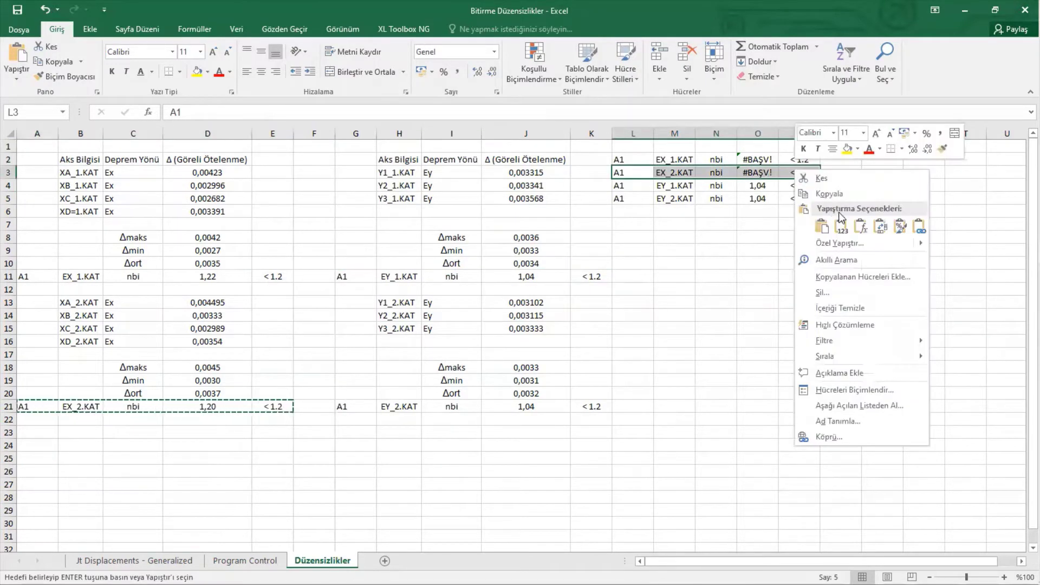
left_click(841, 223)
Copy the EX_1.KAT nbi row A11:E11 and paste it as values only over L2:P2
left_click_drag(37, 279, 262, 277)
right_click(263, 277)
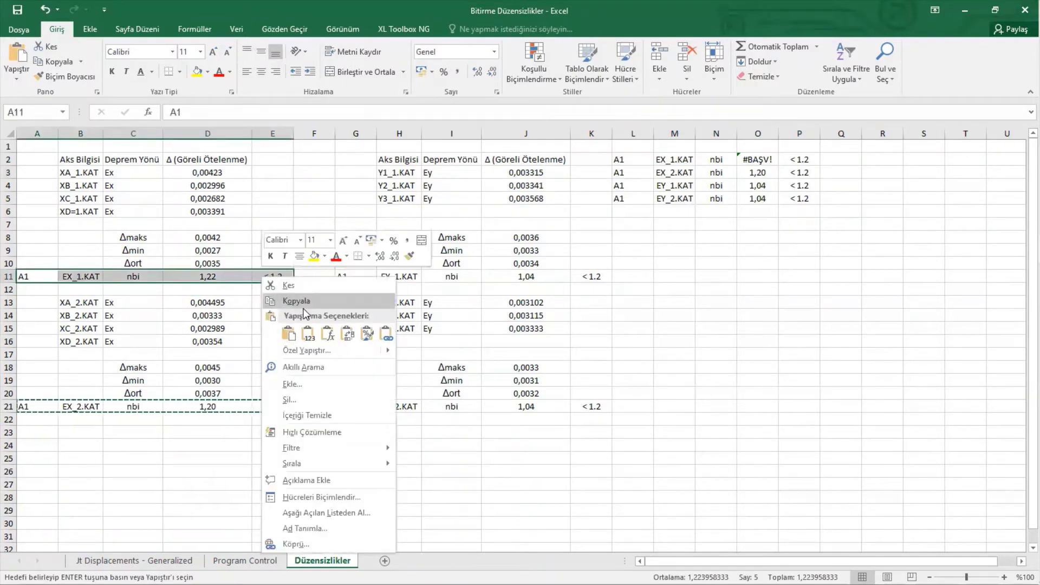
left_click(294, 301)
right_click(630, 159)
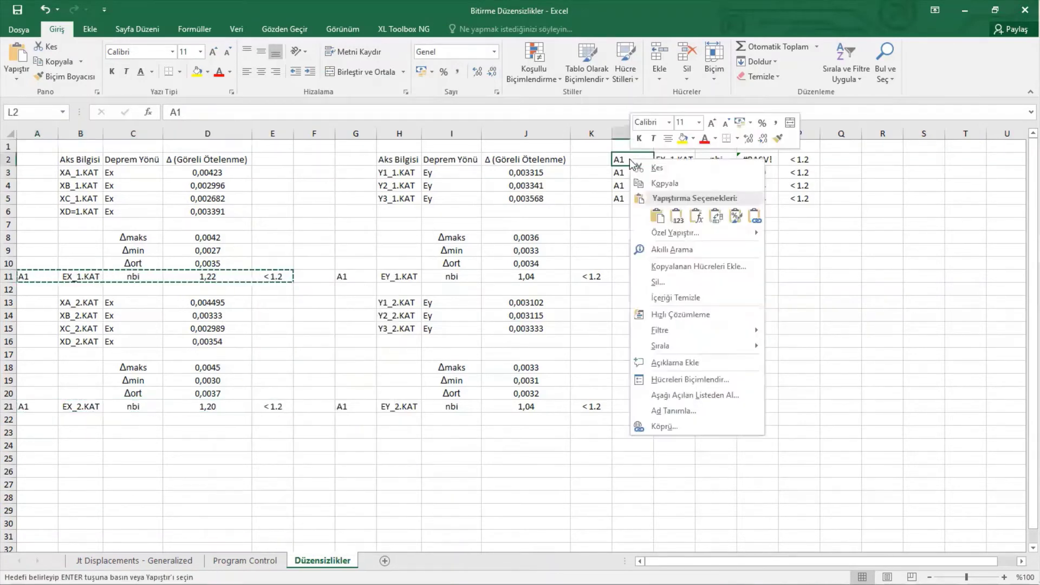
left_click(678, 211)
left_click(704, 328)
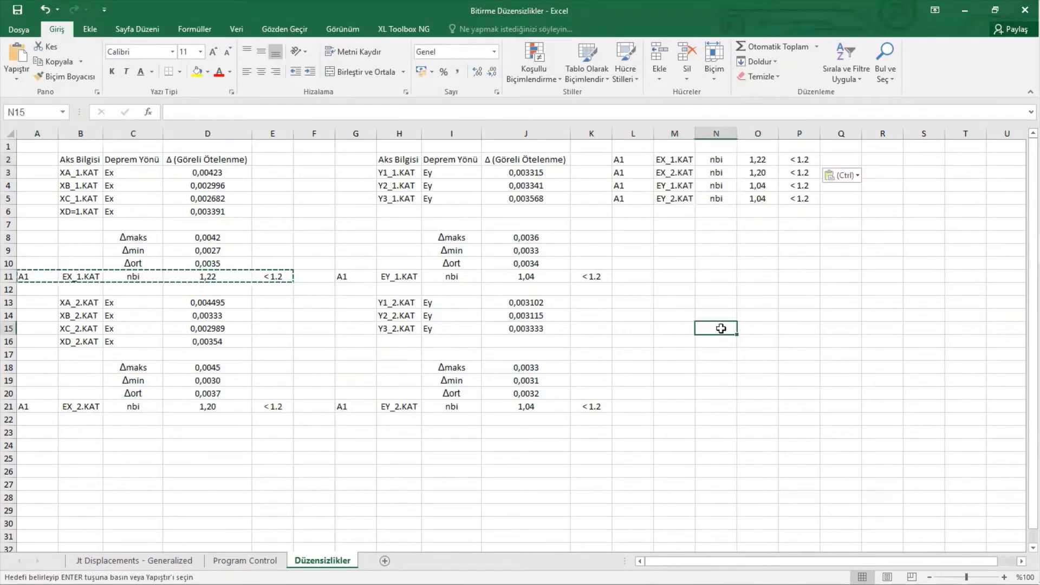
key("Escape")
Merge and centre the A1 cells L2:L5, align the label to the vertical middle and colour its text red
left_click_drag(638, 160, 640, 198)
right_click(638, 199)
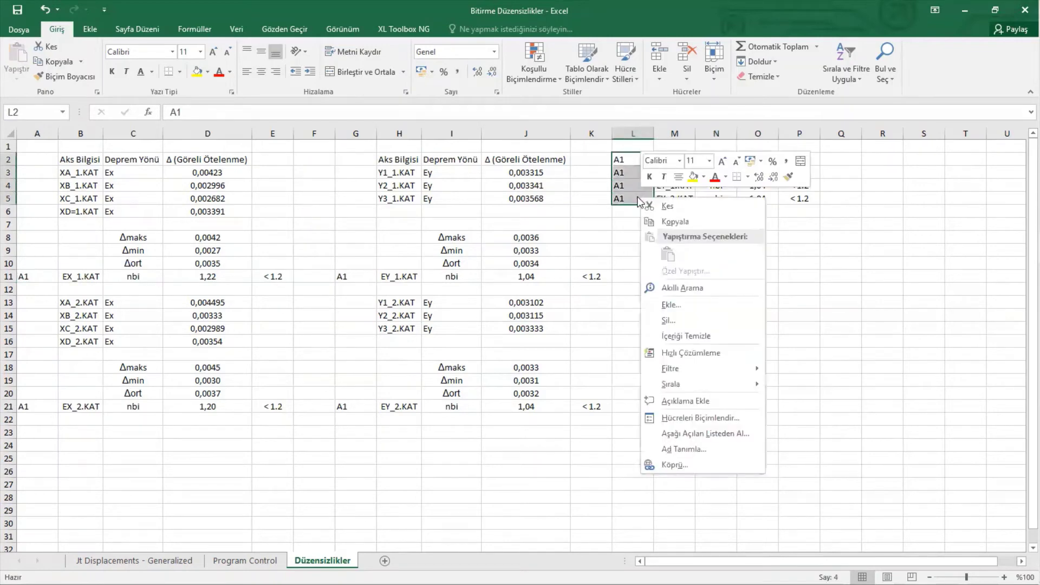
left_click(355, 72)
left_click(512, 348)
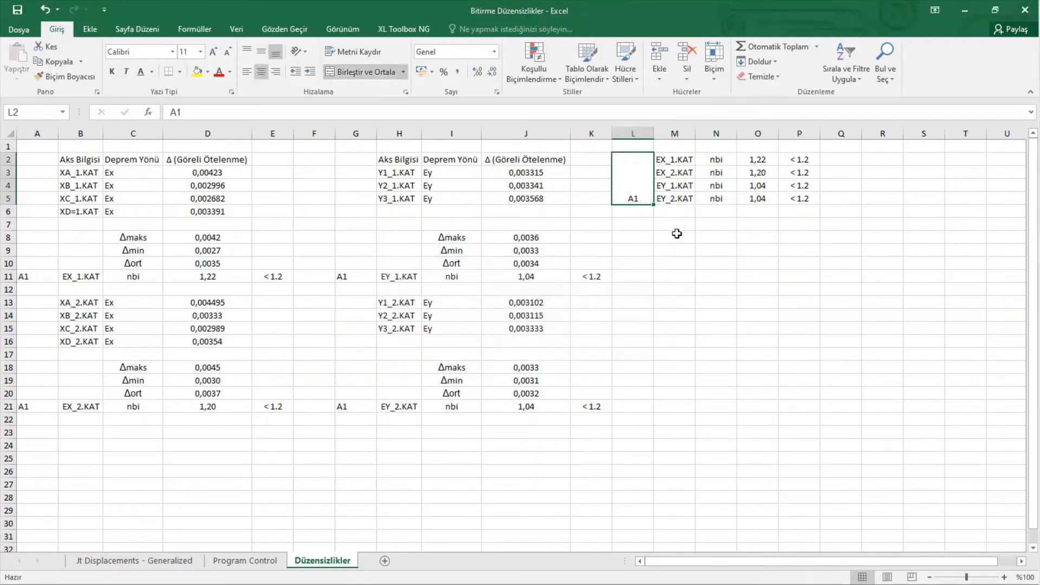
left_click(261, 54)
left_click(219, 72)
left_click(850, 370)
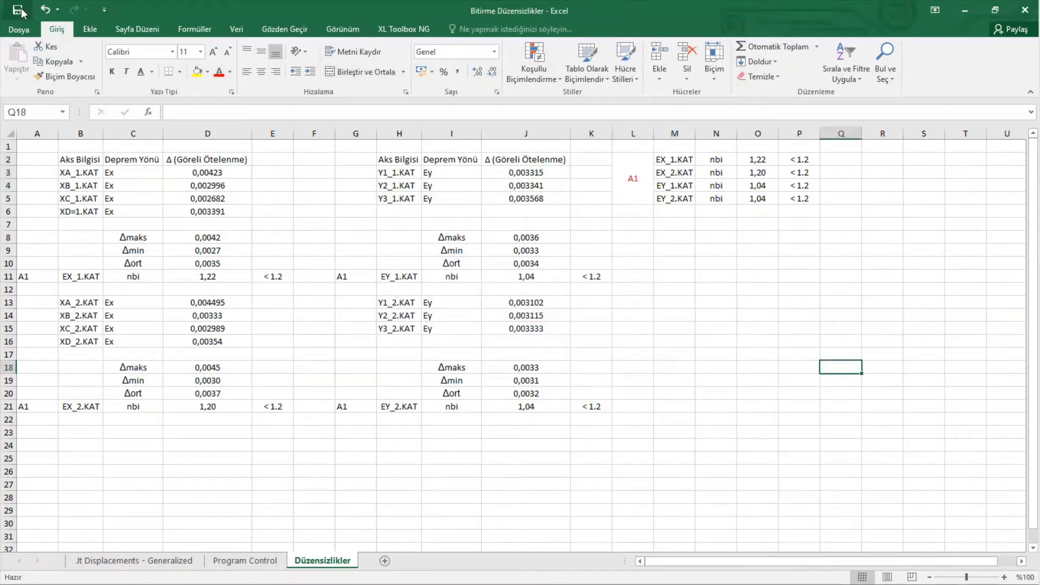
left_click(675, 290)
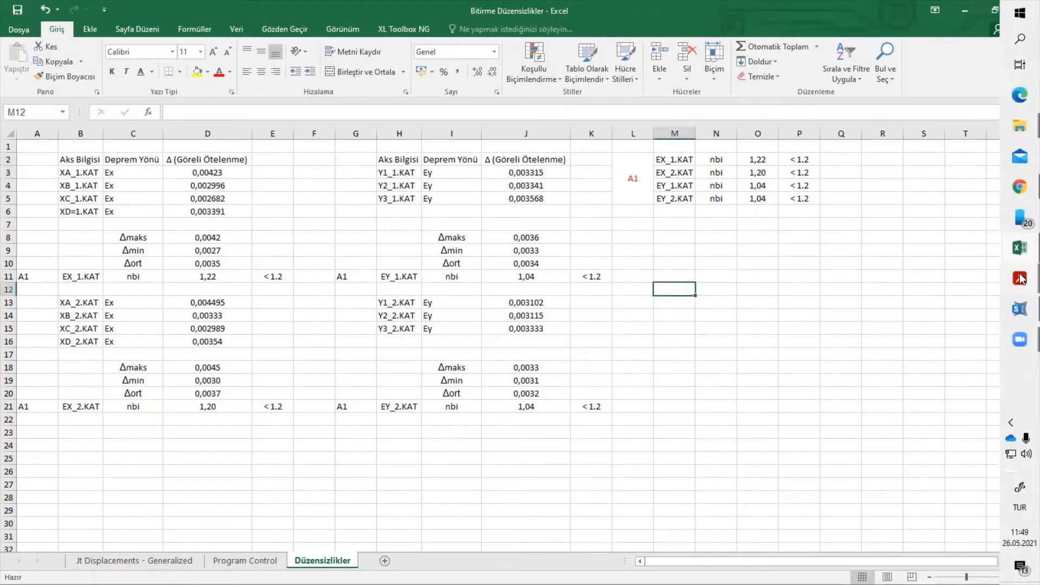
Switch to the TBDY-2018 PDF and find Tablo 3.6 – Düzensiz Binalar in section 3.6
mouse_move(1019, 282)
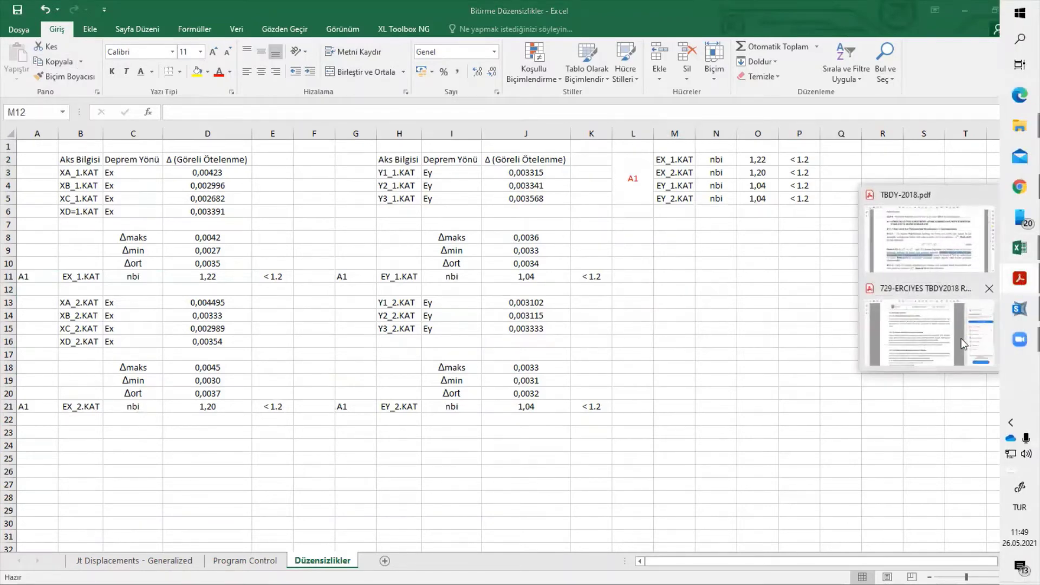
left_click(935, 245)
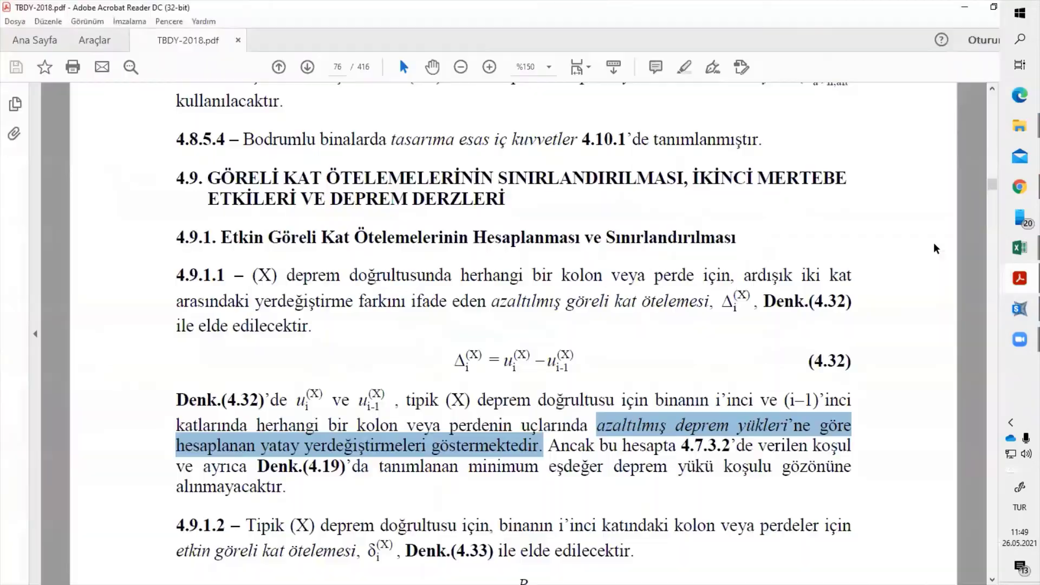
scroll(623, 436, "down", 3, "ctrl")
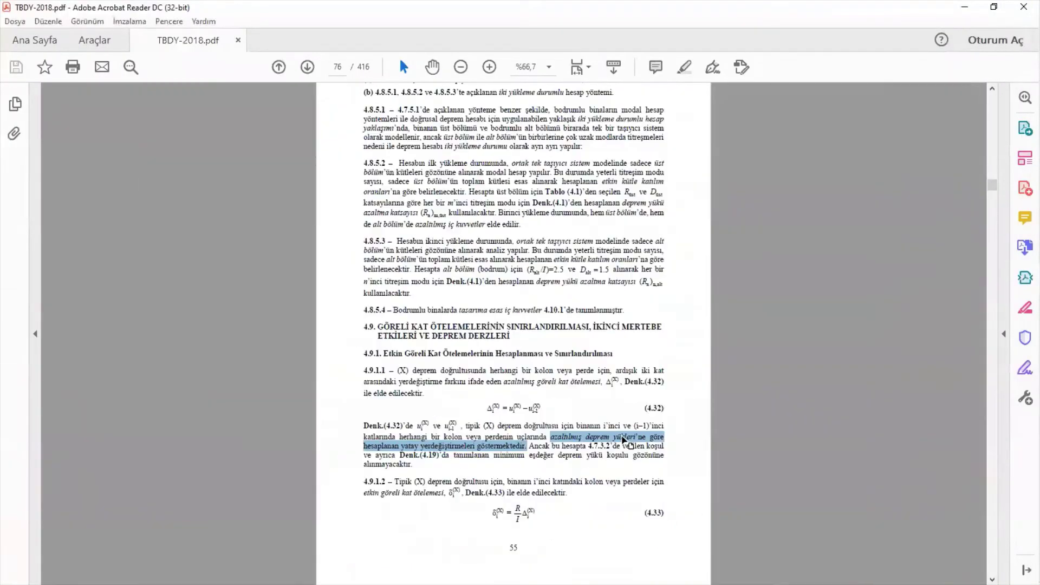
left_click_drag(992, 185, 998, 109)
scroll(567, 365, "up", 15)
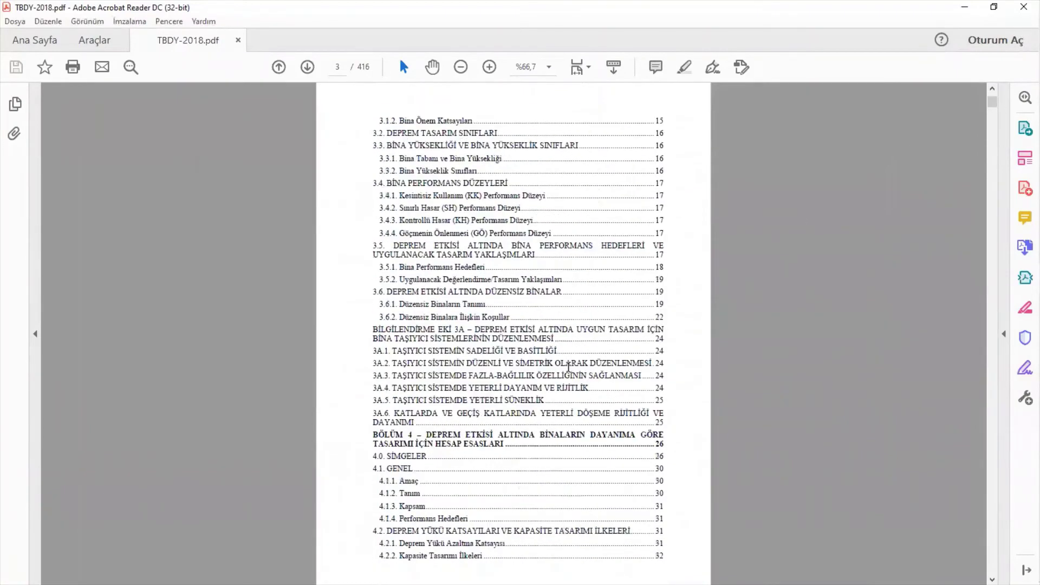
scroll(547, 430, "down", 10)
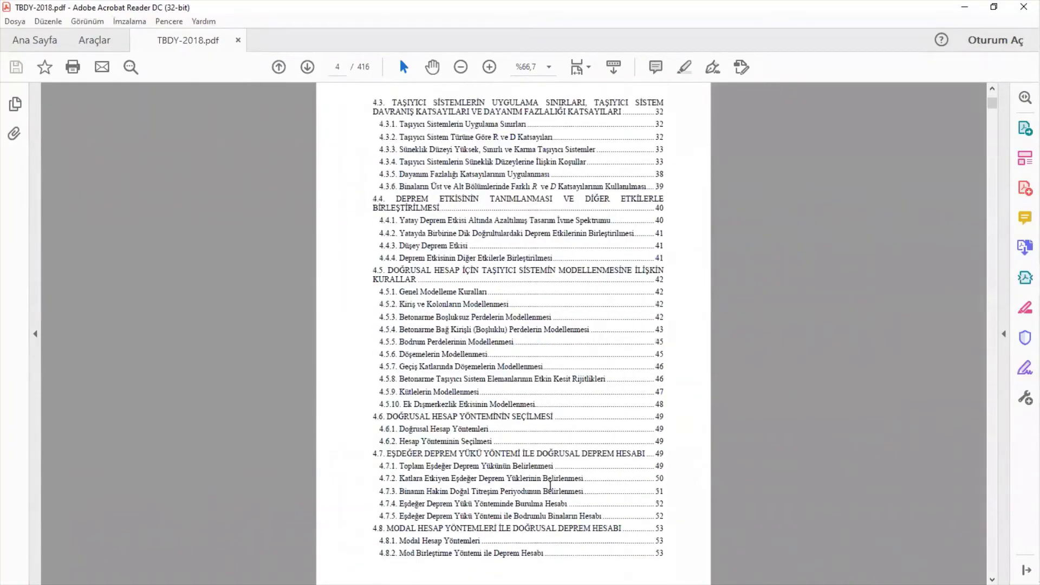
scroll(549, 460, "down", 1, "ctrl")
scroll(551, 484, "down", 5)
scroll(553, 485, "down", 20)
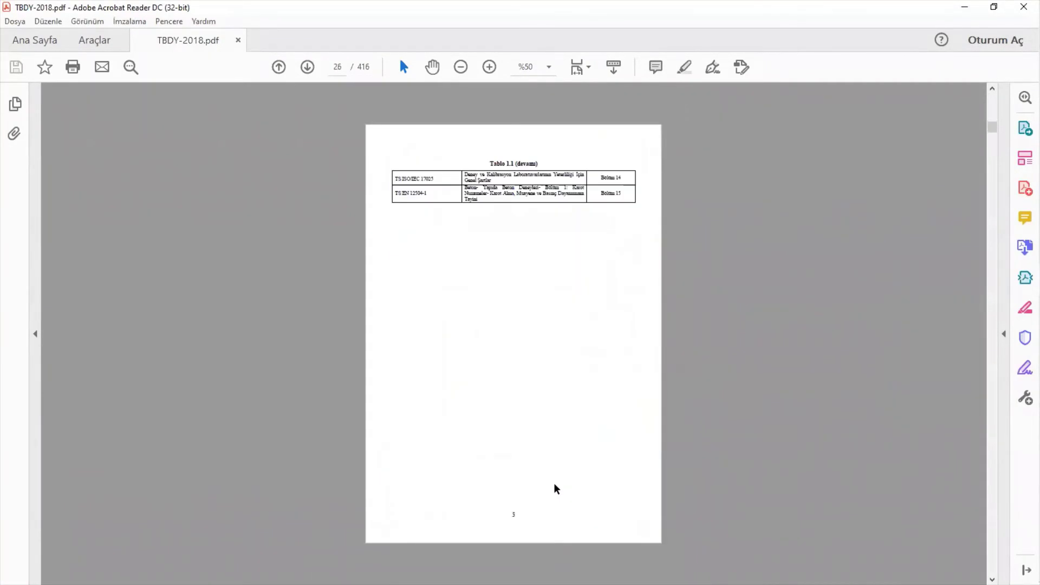
scroll(557, 486, "down", 2)
scroll(557, 485, "down", 6)
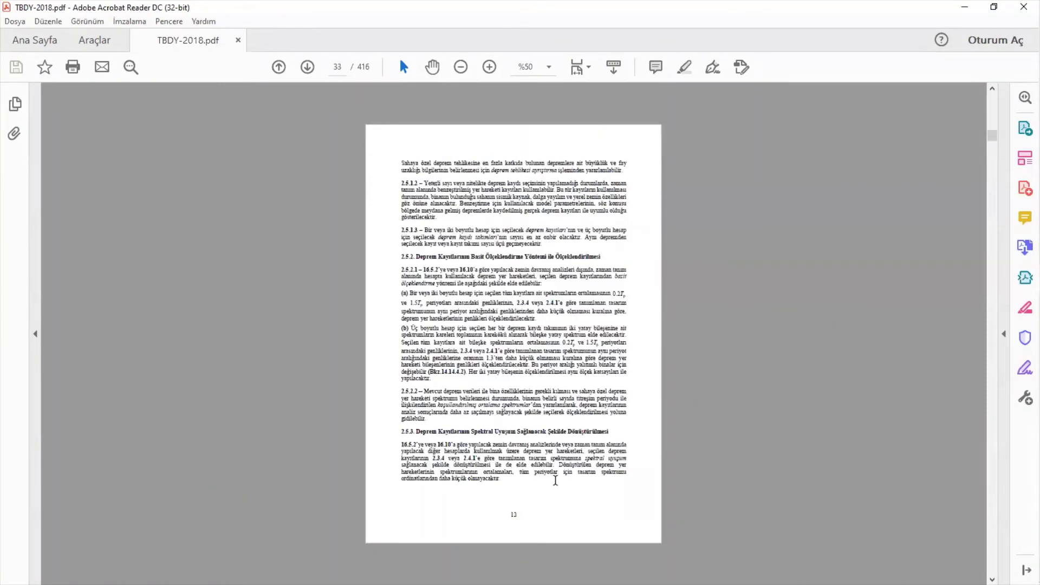
scroll(558, 485, "down", 5)
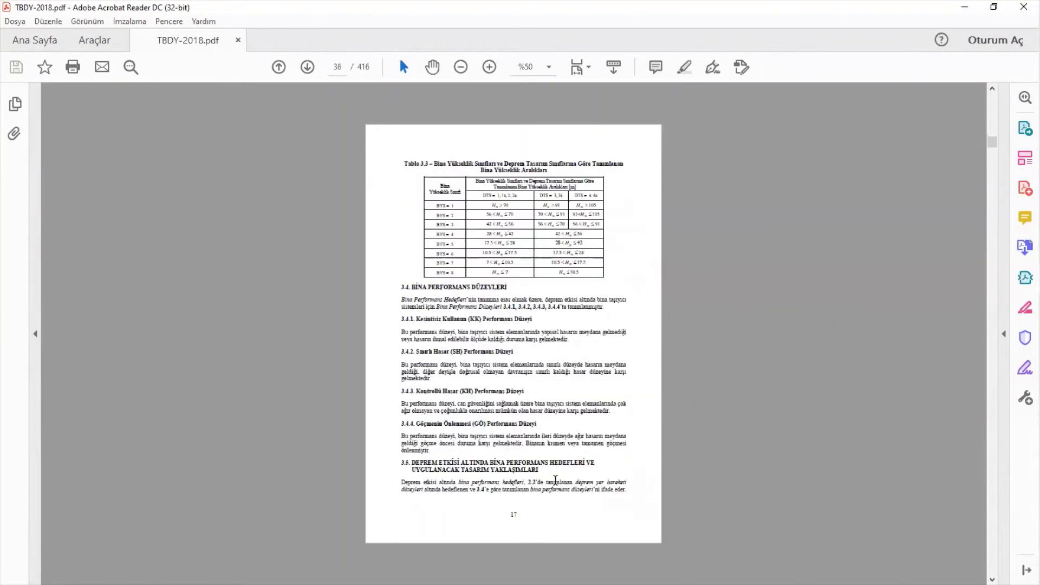
scroll(507, 174, "up", 4, "ctrl")
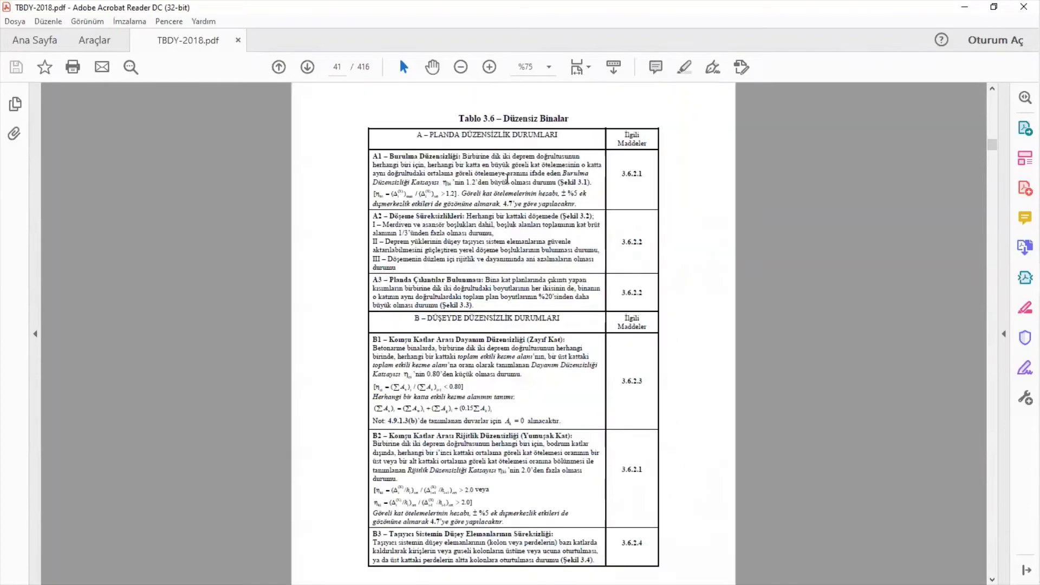
Read the irregularity definitions in Tablo 3.6, from A2 – Döşeme Süreksizlikleri through the B-type entries
scroll(510, 230, "up", 1, "ctrl")
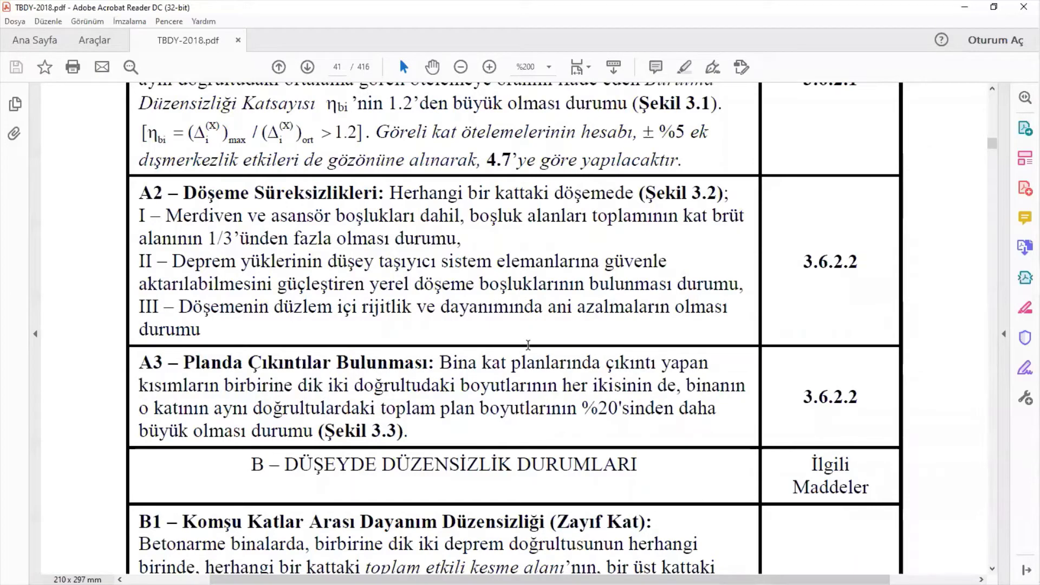
left_click_drag(728, 193, 554, 194)
scroll(628, 233, "down", 3)
scroll(992, 172, "down", 10)
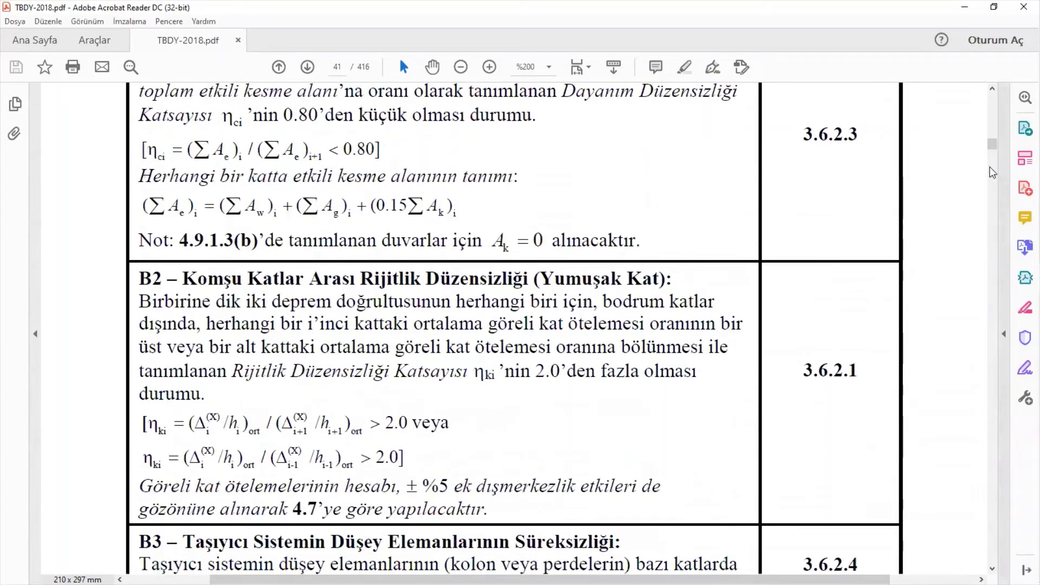
Find Şekil 3.2 and examine the A2 irregularity diagrams and the Ab/A > 1/3 criterion
left_click(993, 148)
left_click_drag(993, 147, 993, 152)
scroll(634, 295, "up", 7, "ctrl")
scroll(635, 293, "down", 10, "ctrl")
scroll(631, 276, "up", 15)
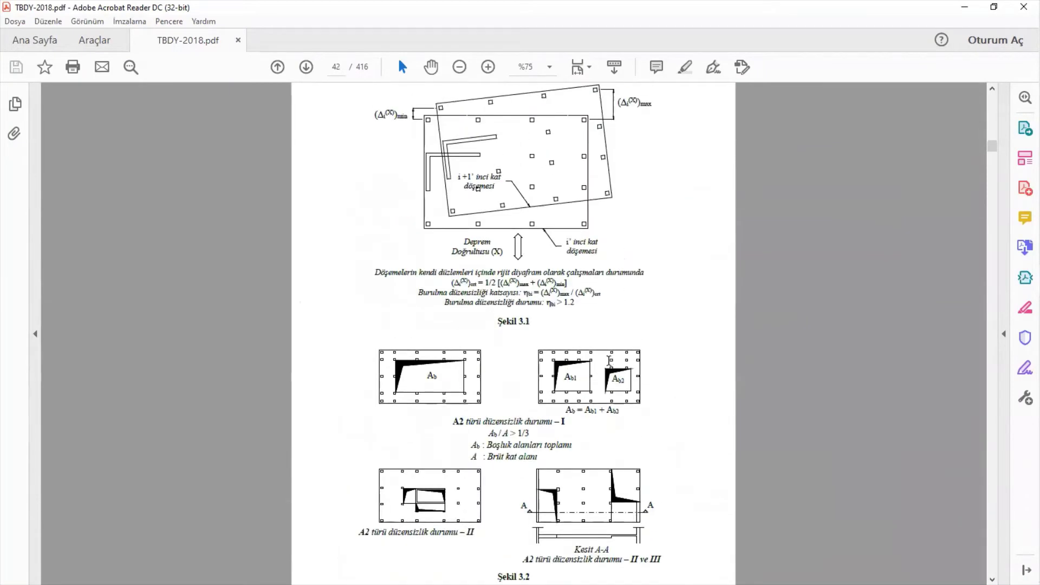
scroll(601, 354, "down", 1)
scroll(521, 535, "up", 2, "ctrl")
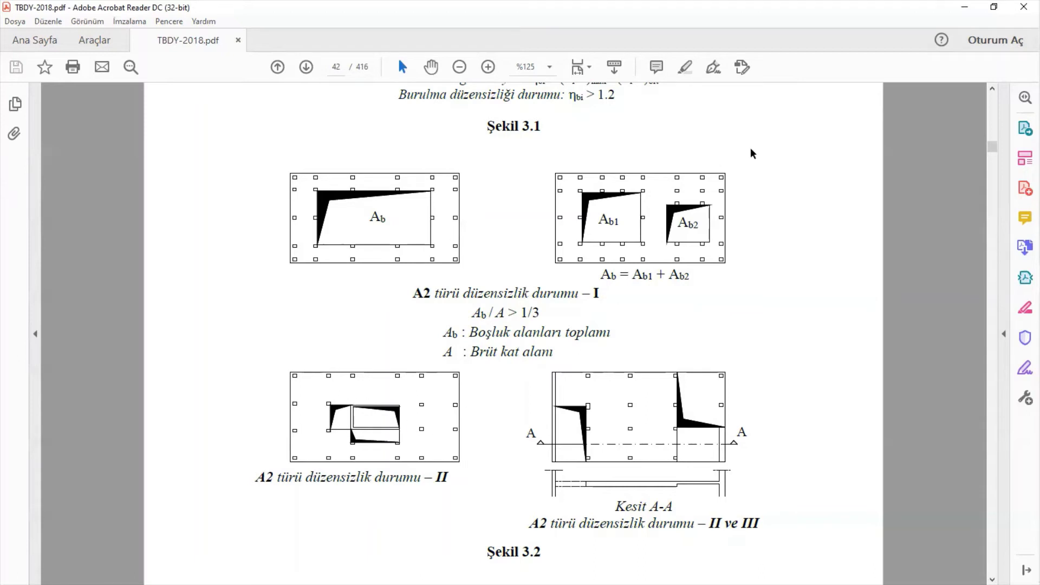
Switch to the SAP2000 model and unlock it, accepting the deletion of the analysis results
left_click(966, 9)
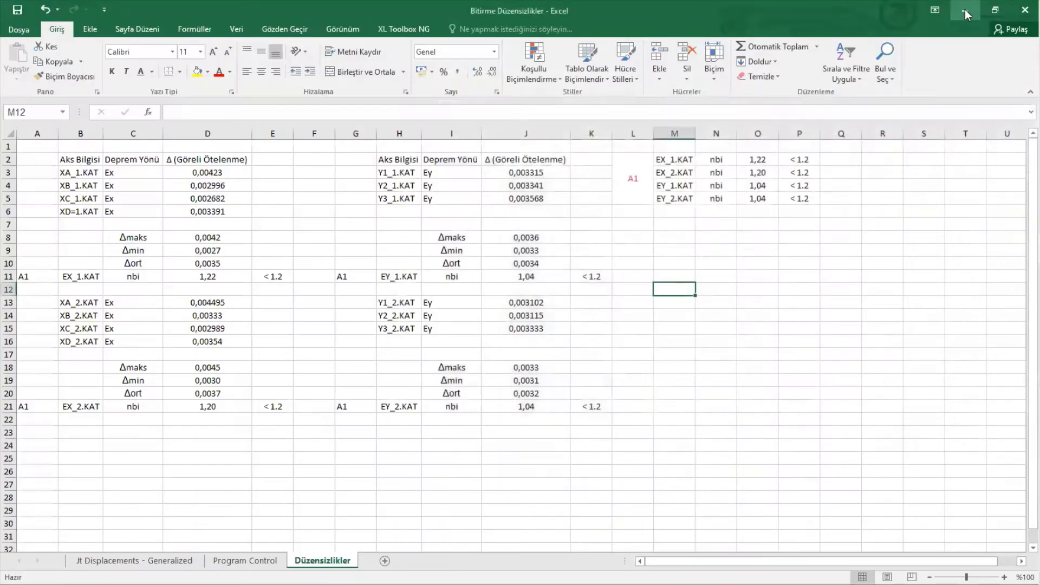
left_click(965, 8)
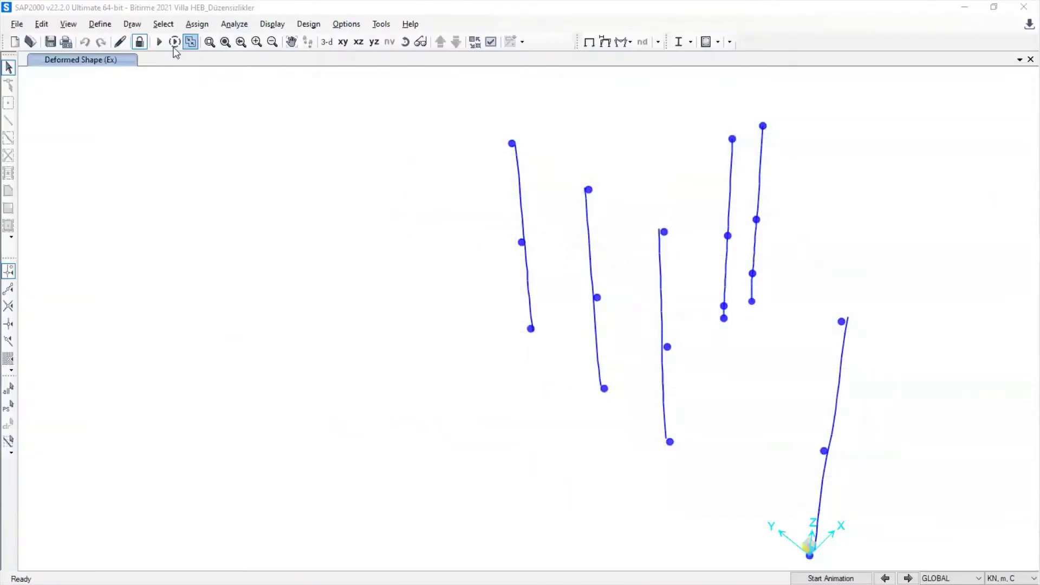
left_click(141, 43)
left_click(538, 347)
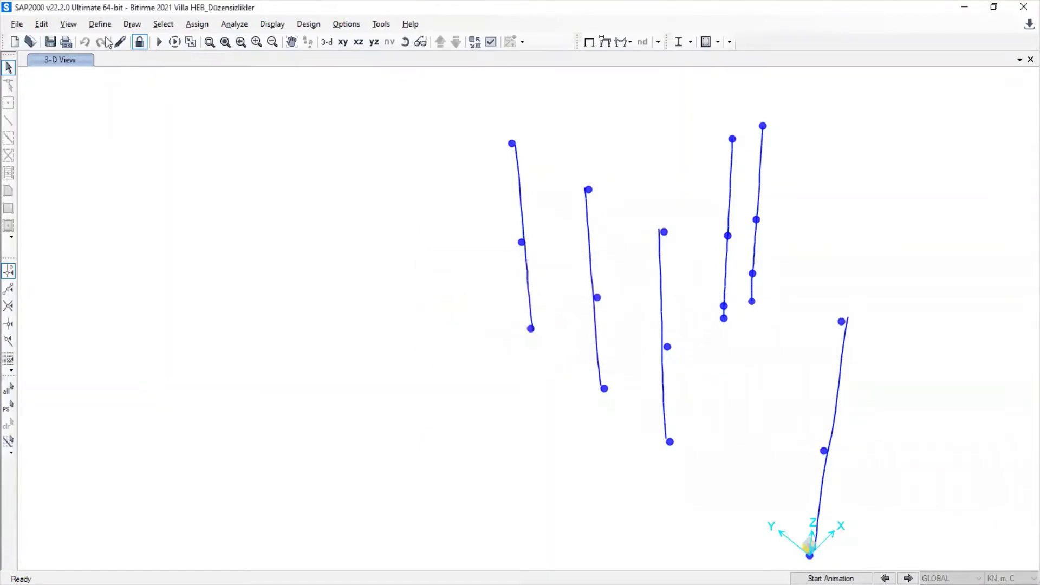
Show all objects of the model and enable the Invisible and Not in View display options for joints
left_click(69, 24)
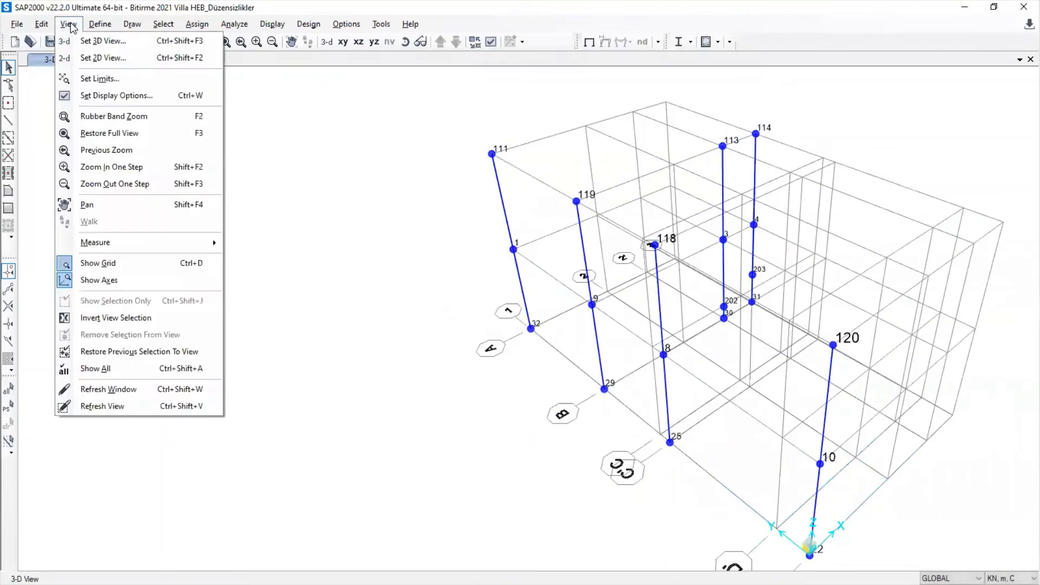
left_click(139, 372)
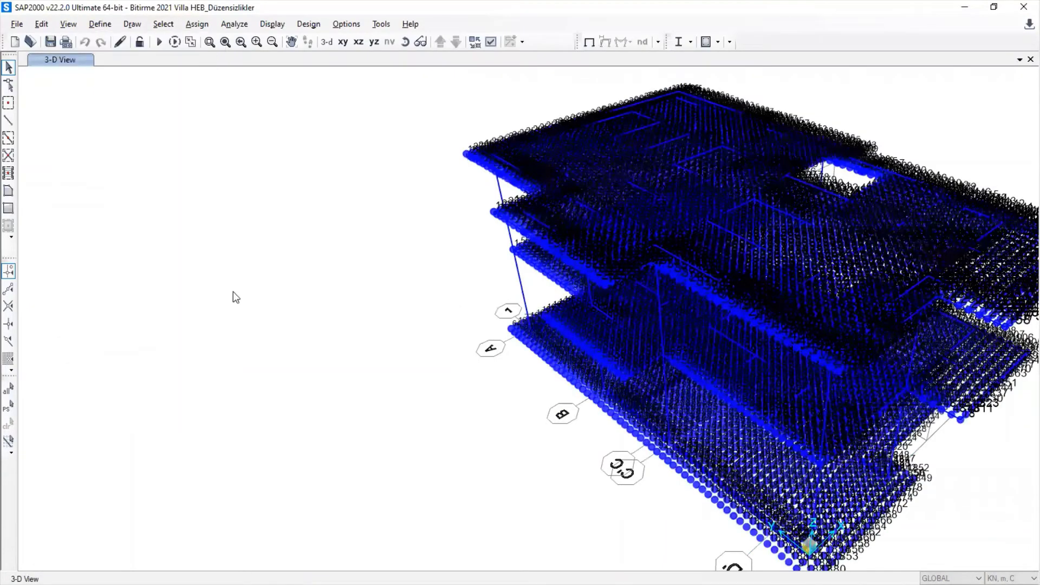
left_click(492, 42)
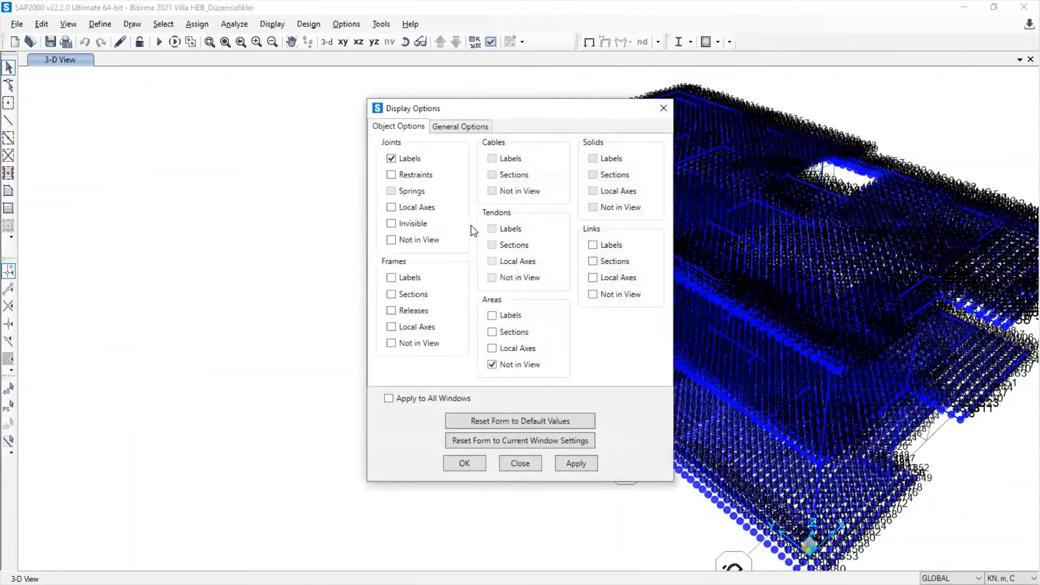
left_click(428, 241)
left_click(472, 465)
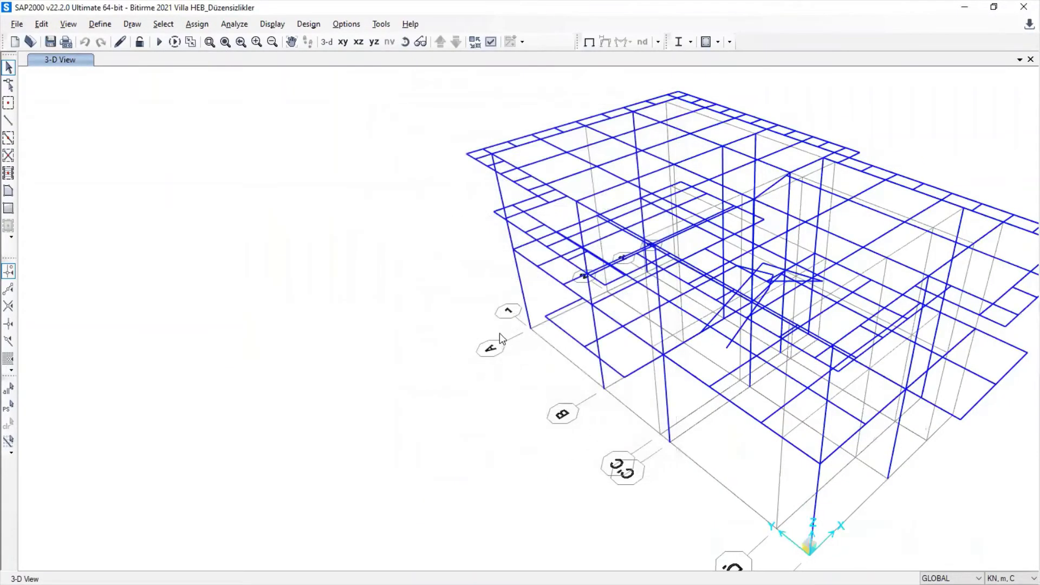
Display the X-Y plan of the floor at Z=3,35
middle_click_drag(590, 437, 254, 380)
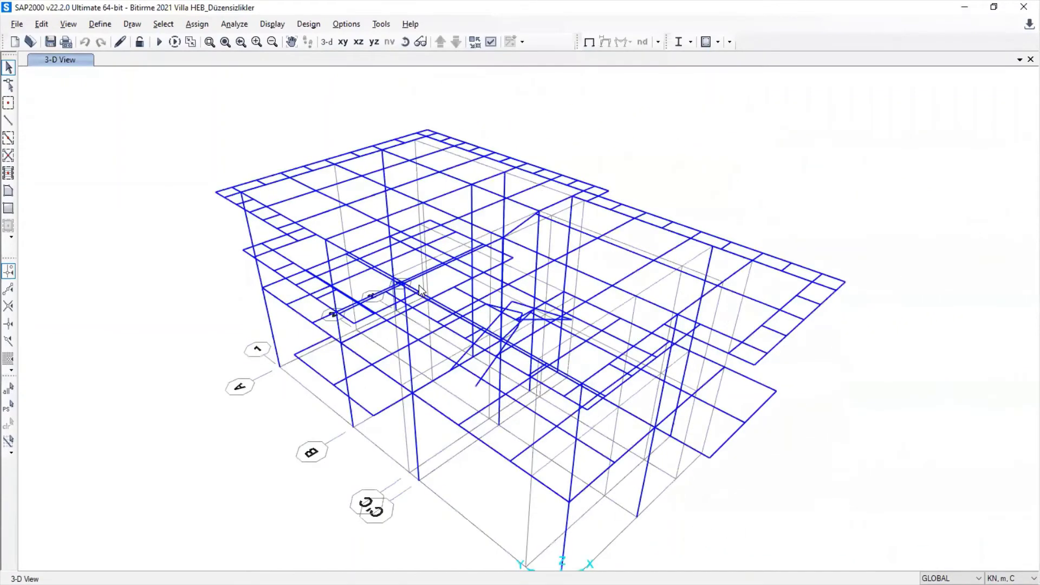
left_click(341, 43)
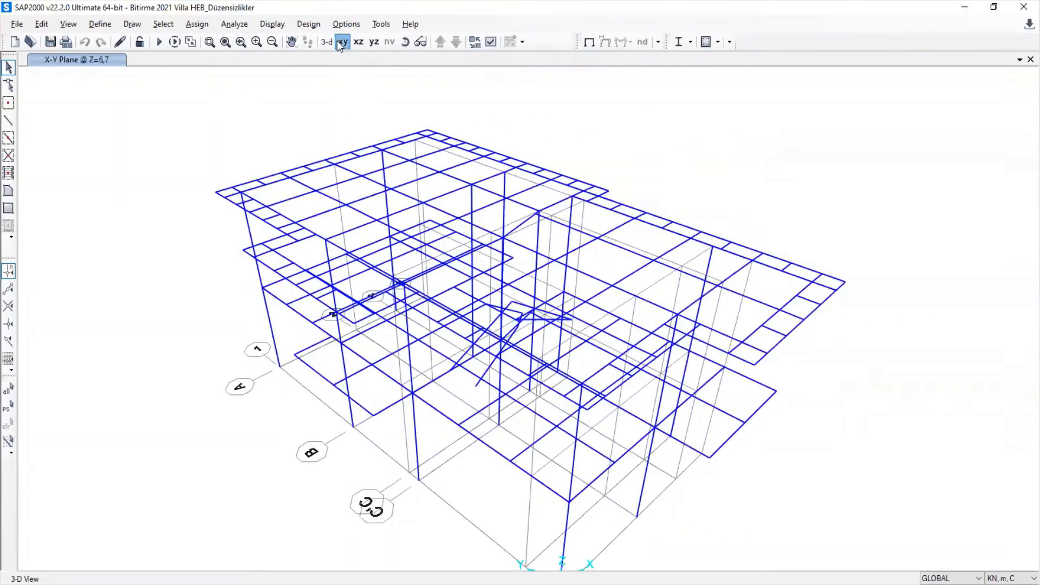
left_click(455, 43)
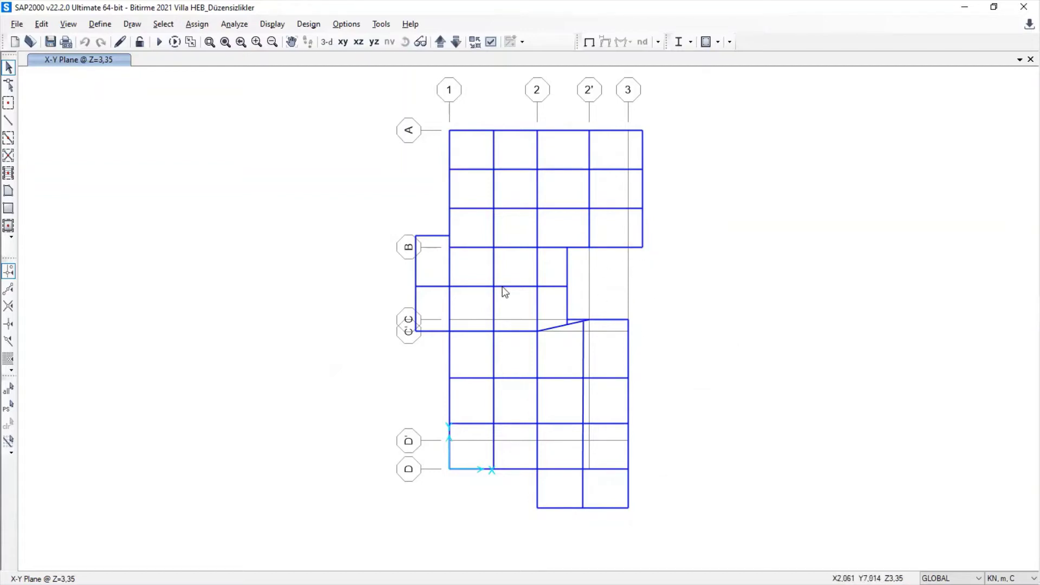
Try to measure the floor area by tracing the slab outline from grid point A-1, and dismiss the beam's line information
left_click(68, 25)
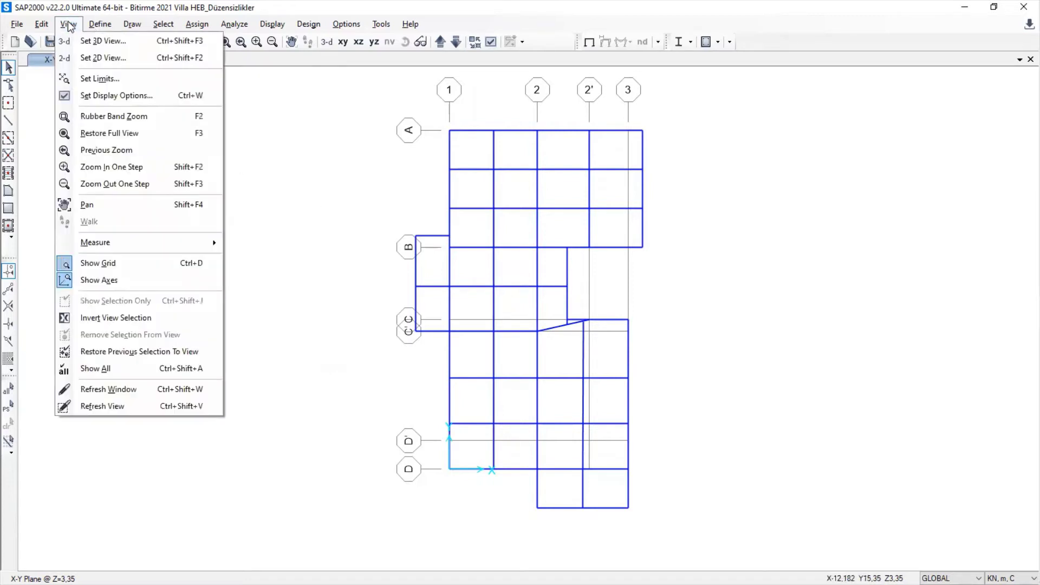
mouse_move(199, 243)
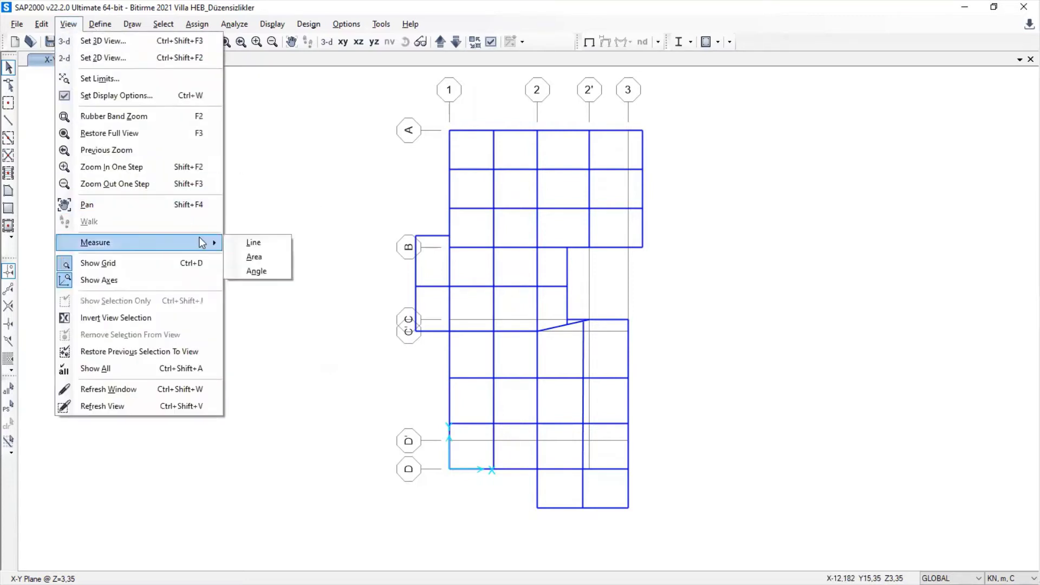
left_click(242, 260)
left_click(452, 132)
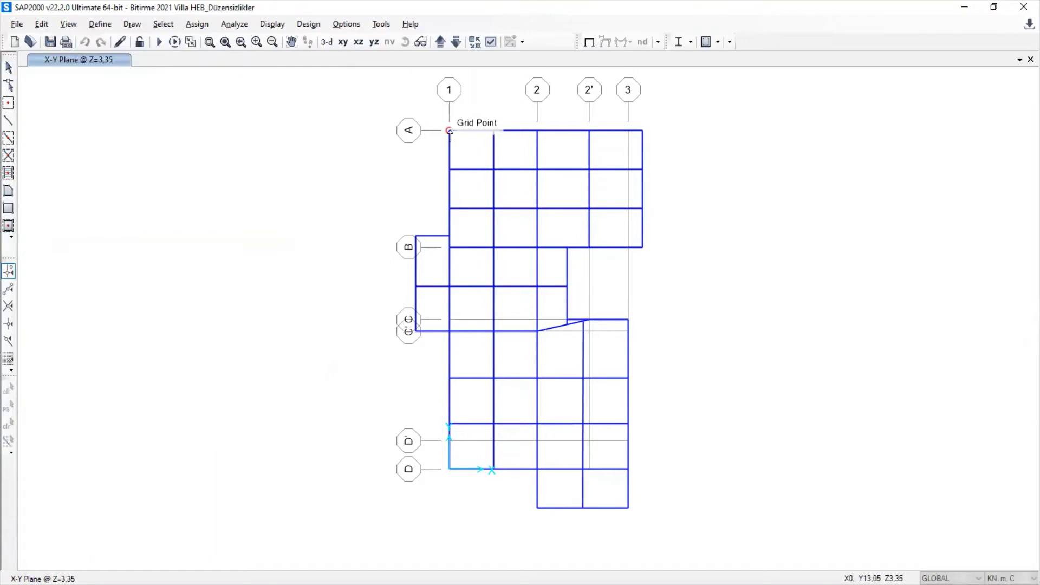
left_click(643, 132)
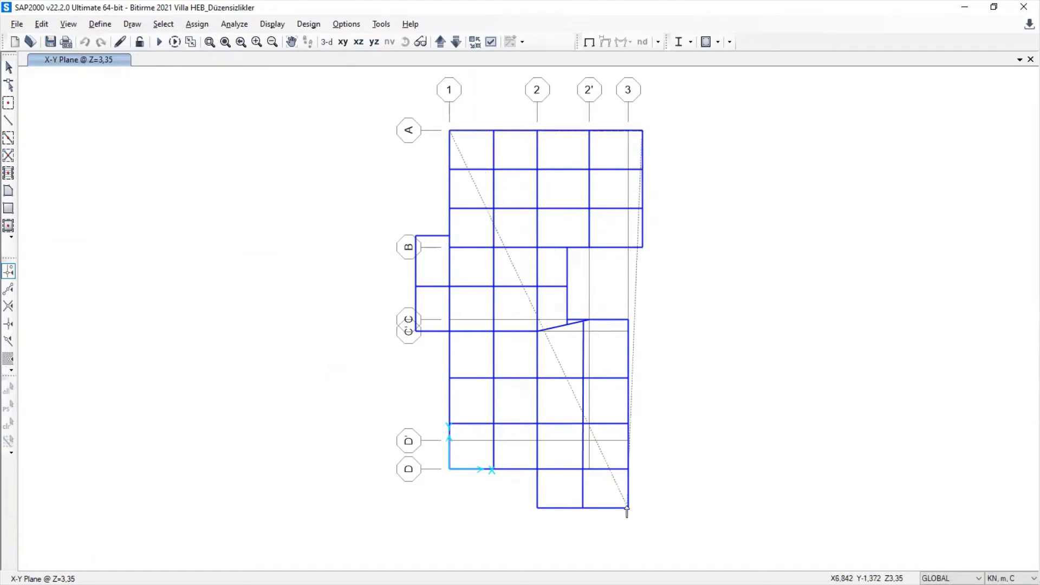
left_click(537, 508)
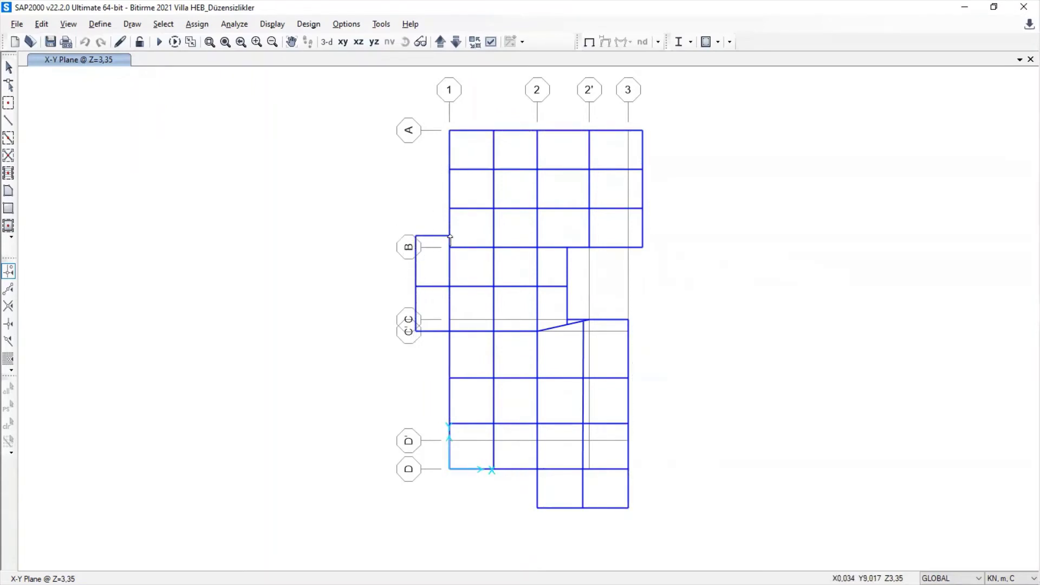
right_click(479, 247)
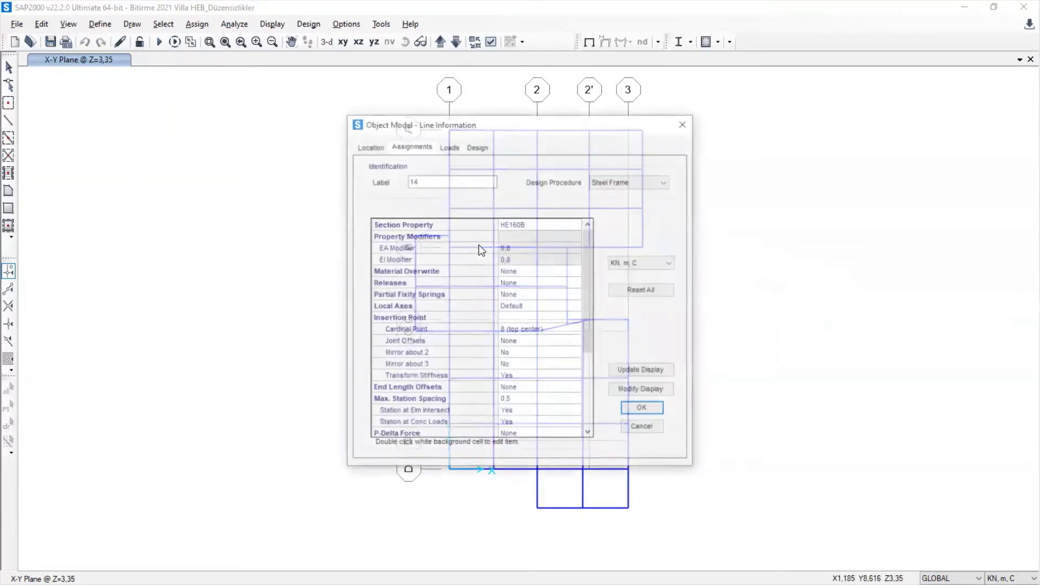
left_click(643, 428)
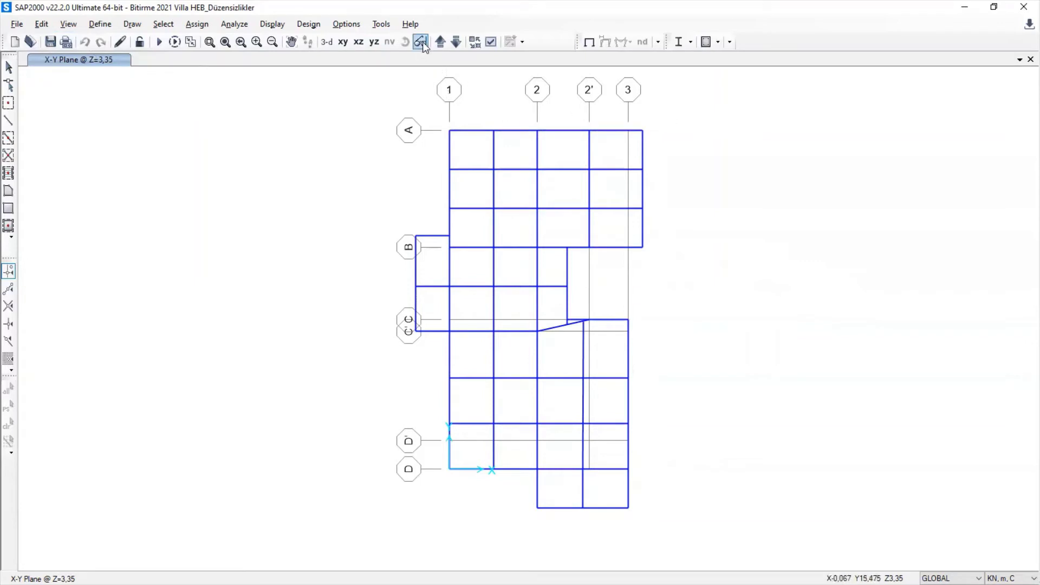
Turn off the Not in View and Labels display options for joints in the floor plan
left_click(490, 43)
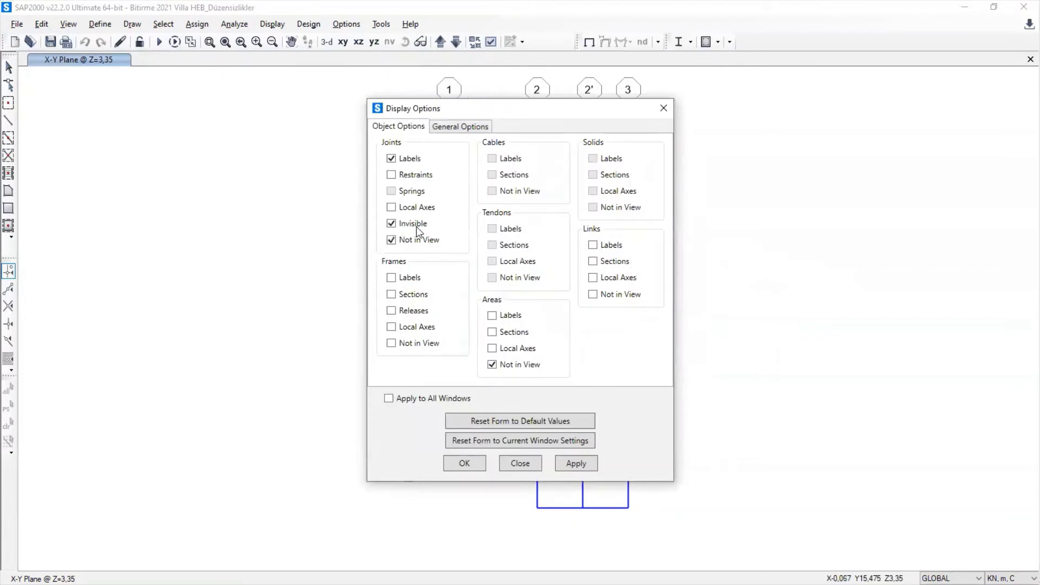
left_click(416, 240)
left_click(464, 463)
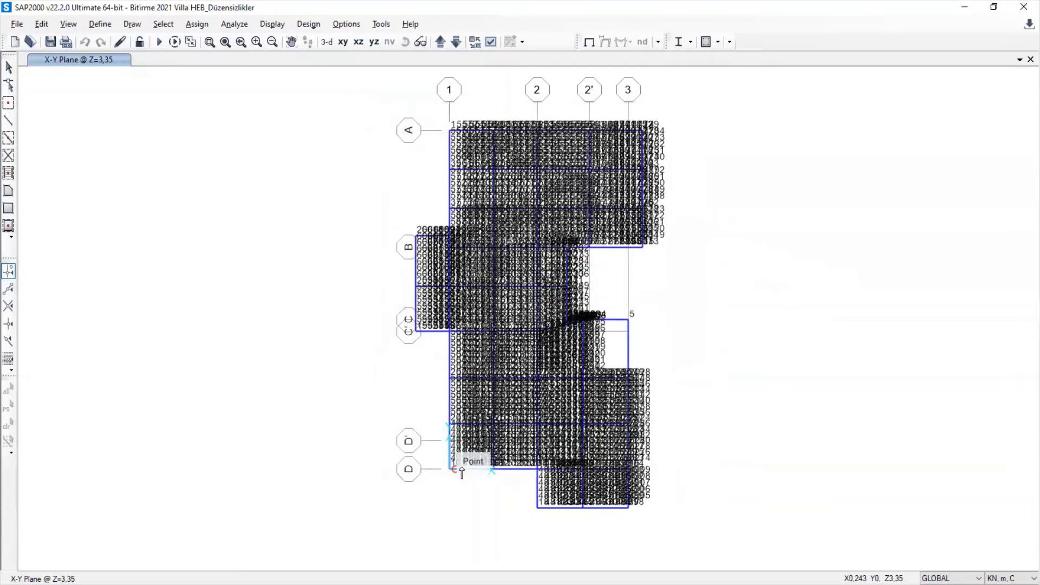
left_click(491, 42)
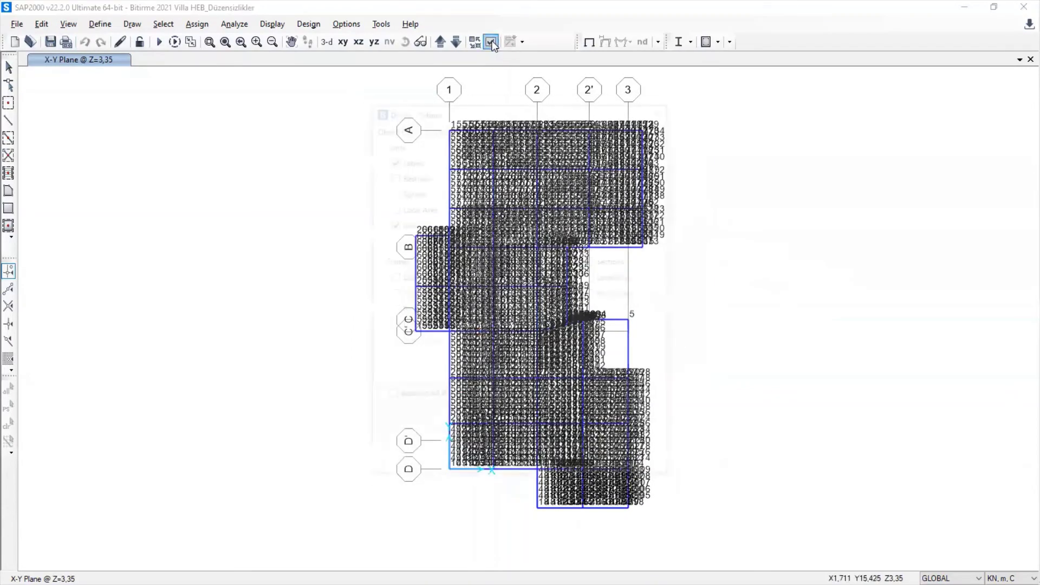
left_click(410, 161)
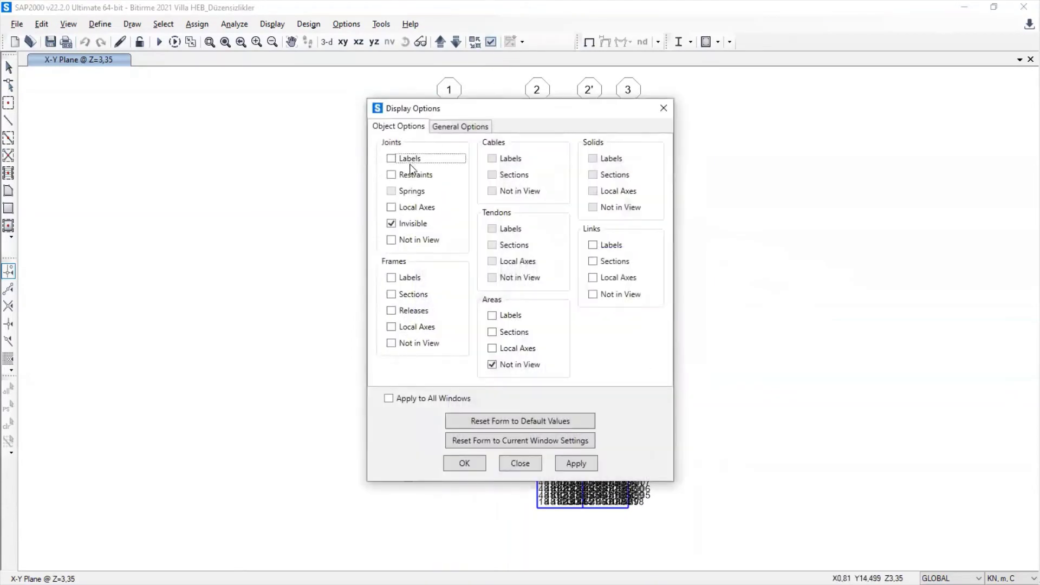
left_click(467, 465)
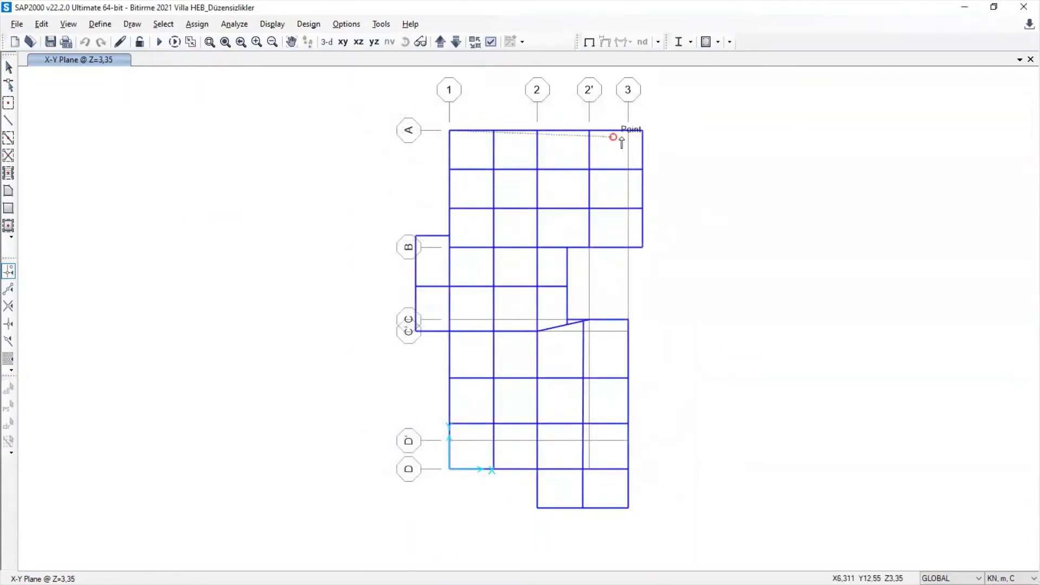
Try to measure the floor area at Z=3,35 by tracing the outer slab outline around from grid point A-1
left_click(643, 130)
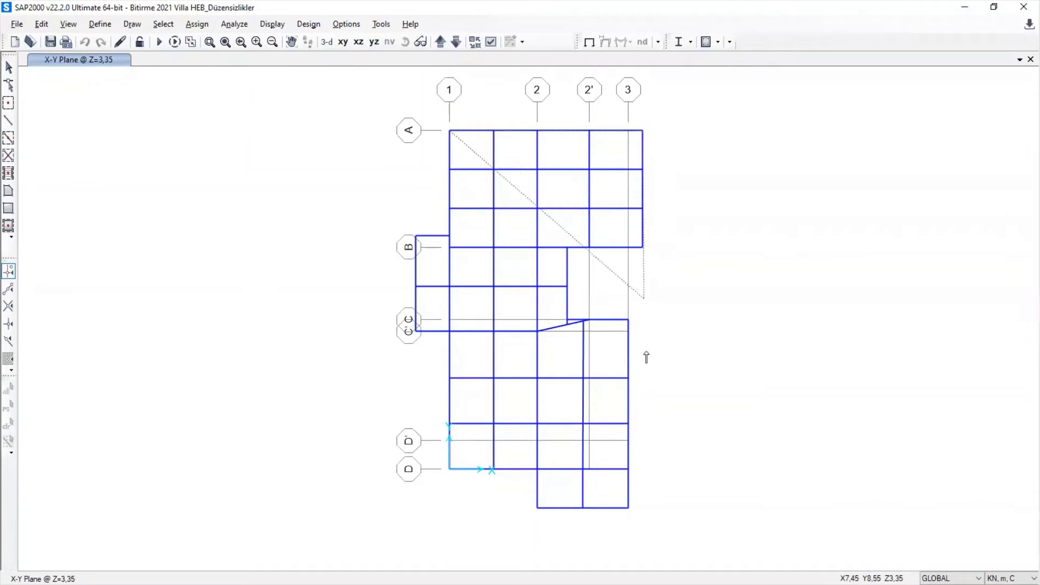
left_click(628, 508)
left_click(537, 508)
left_click(537, 469)
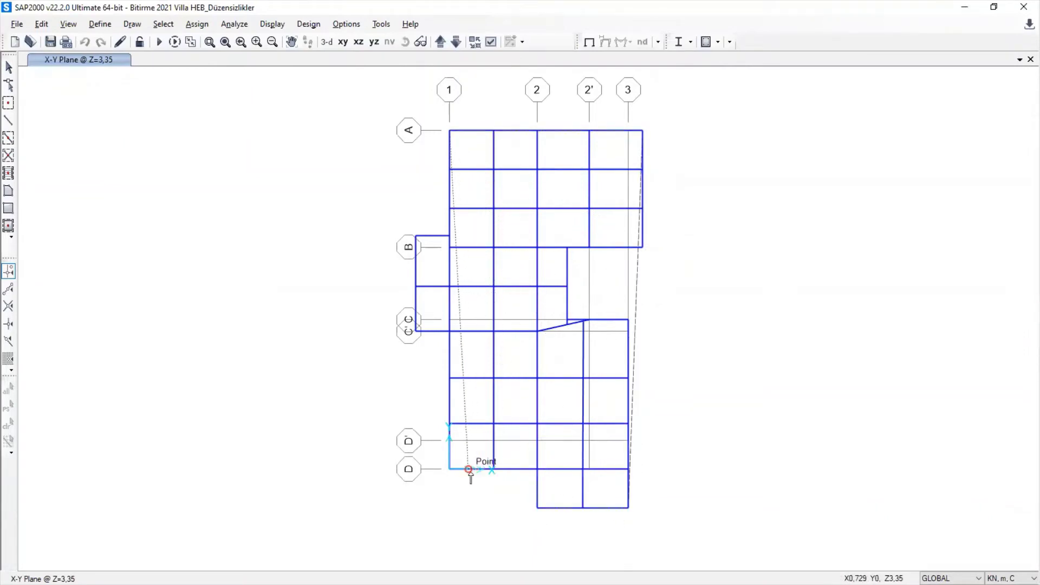
left_click(450, 469)
left_click(450, 331)
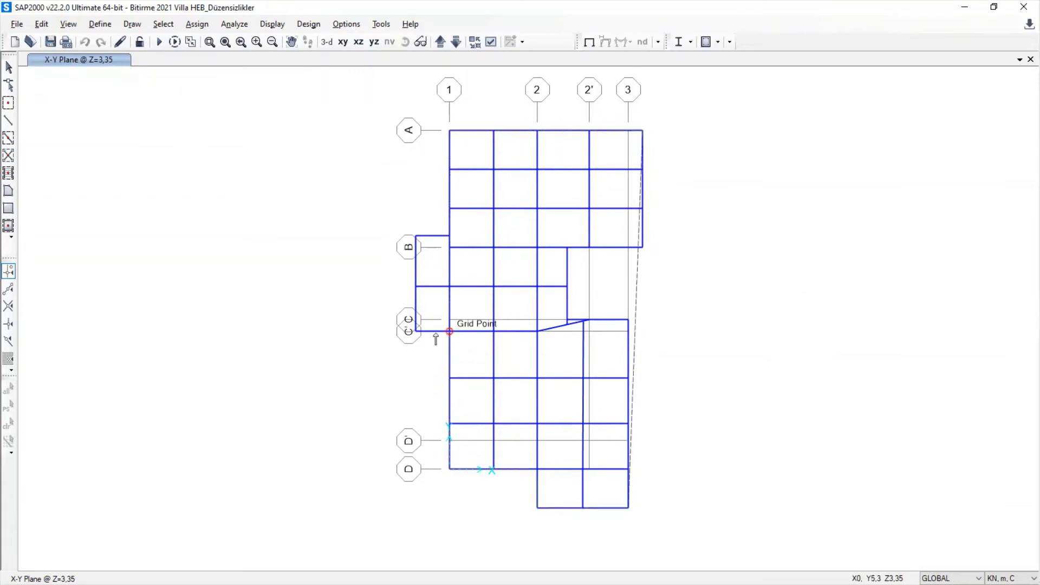
left_click(417, 331)
left_click(417, 237)
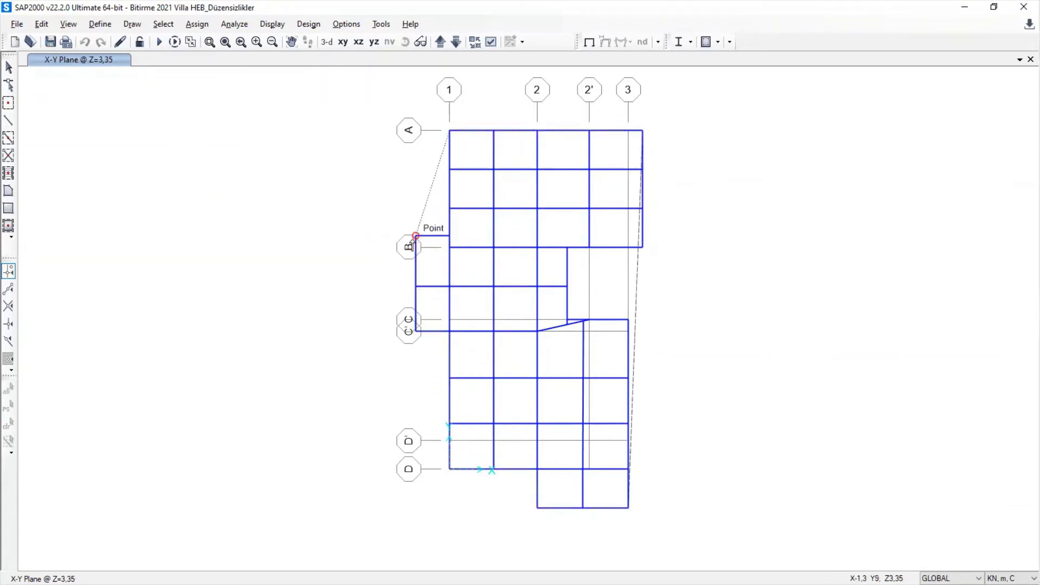
left_click(449, 236)
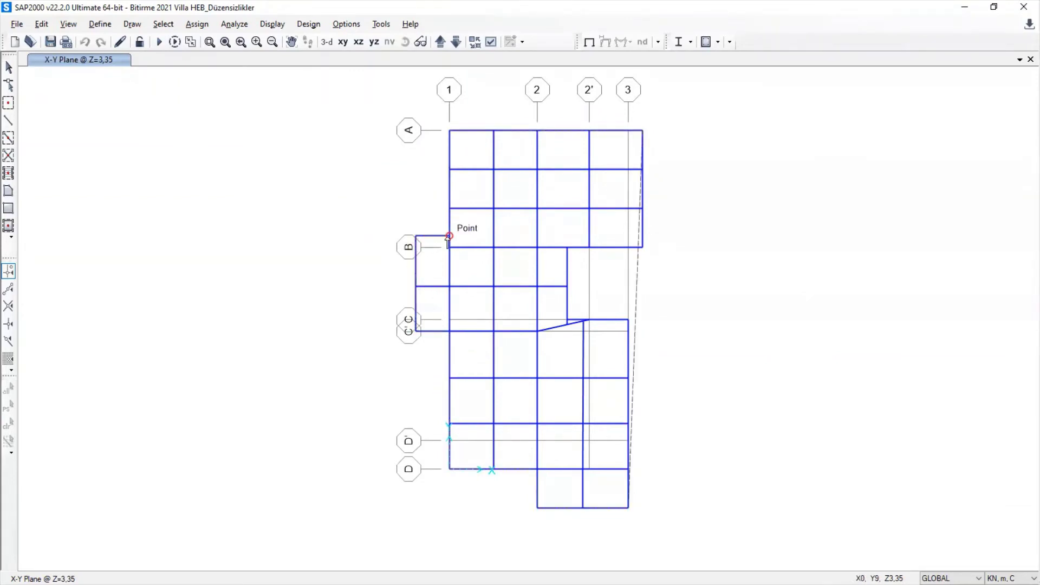
key("Return")
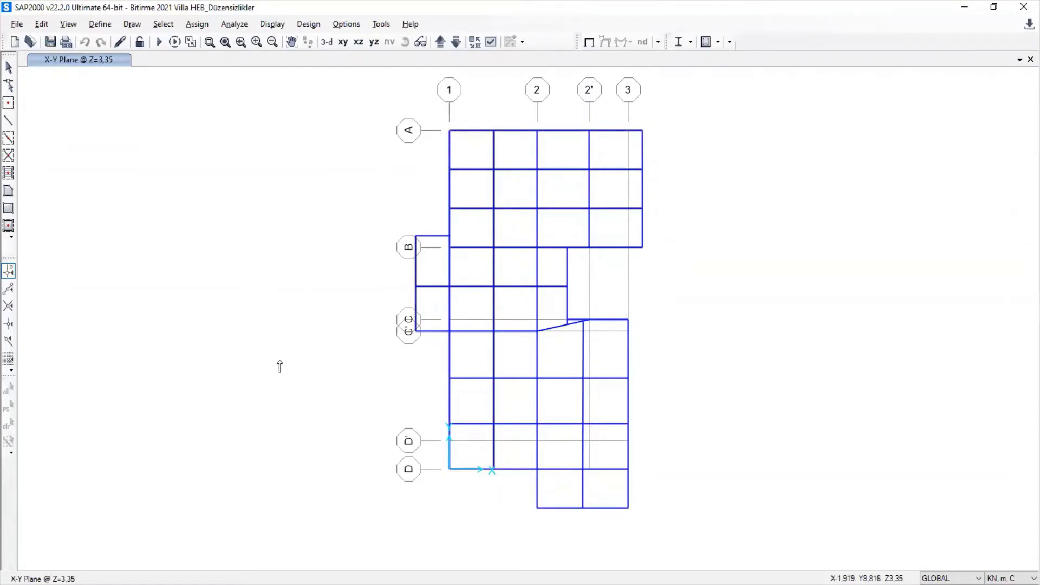
right_click(261, 341)
left_click(296, 239)
left_click(353, 292)
left_click(219, 358)
key("Escape")
left_click(324, 162)
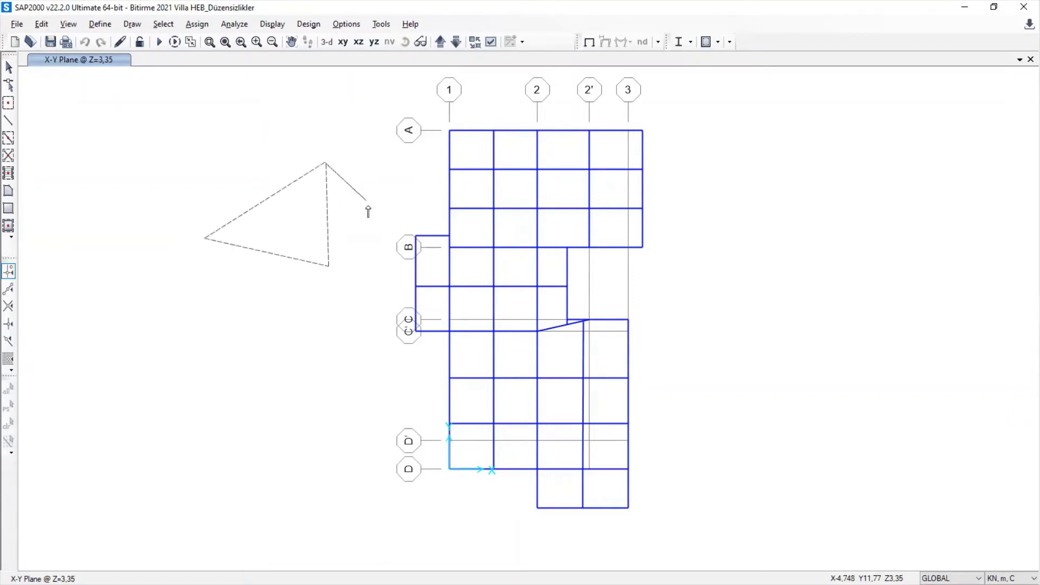
right_click(177, 163)
left_click(85, 43)
Measure the length of the slab edge along axis A, from grid point A-1 to the far corner beyond axis 3
left_click(68, 24)
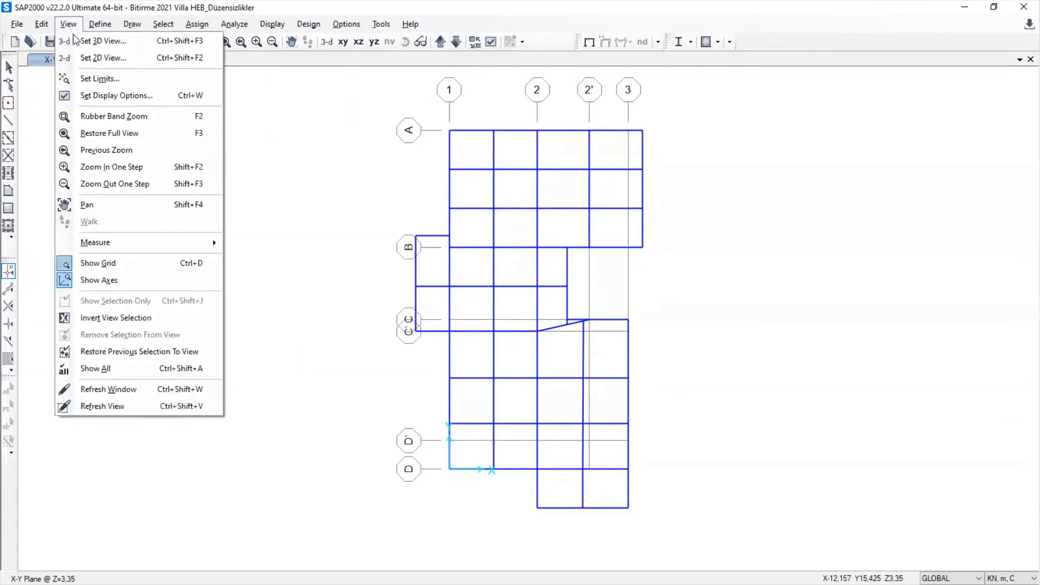
mouse_move(135, 242)
left_click(238, 243)
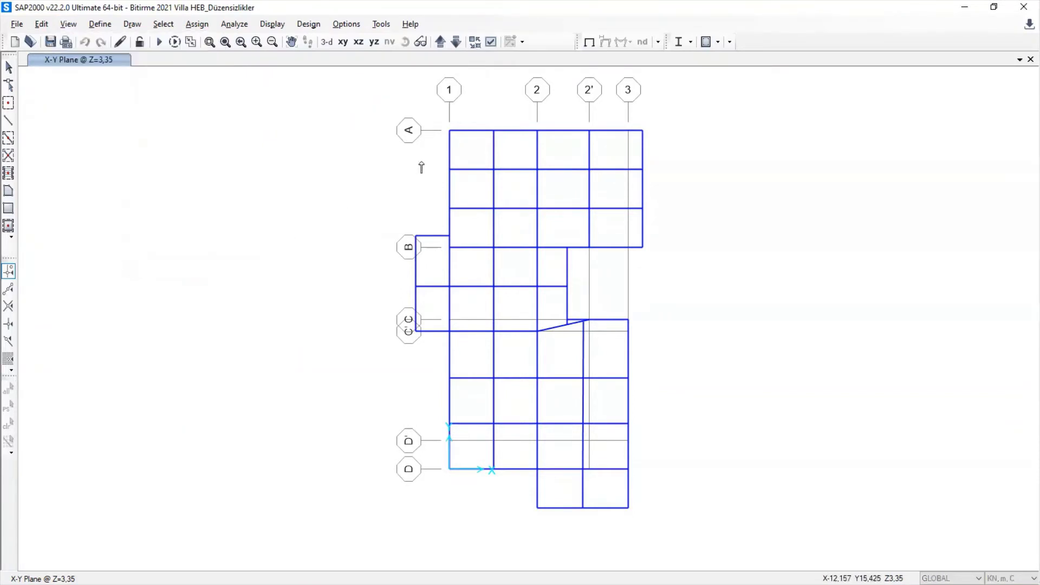
left_click(449, 131)
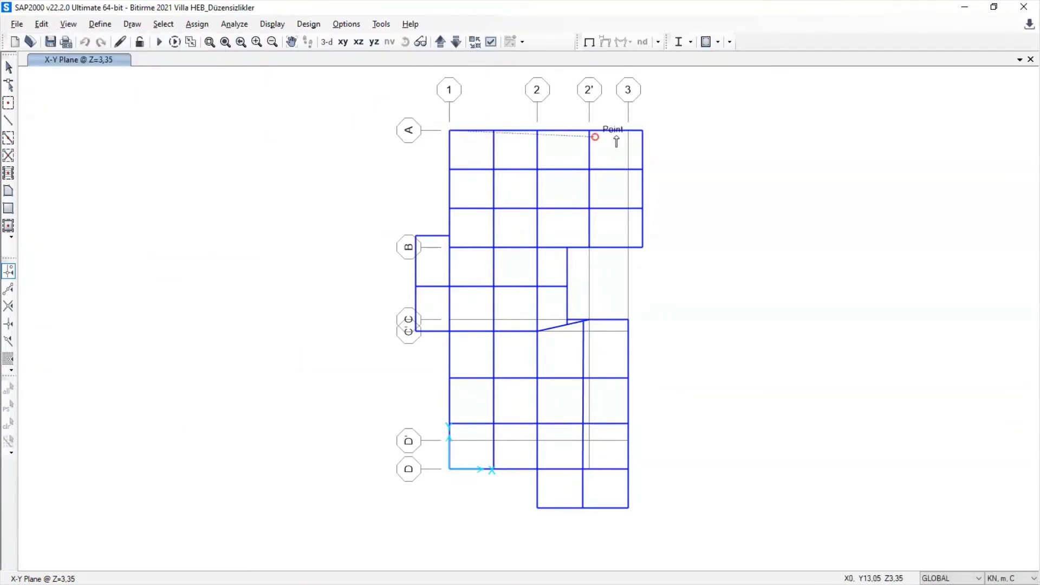
left_click(645, 135)
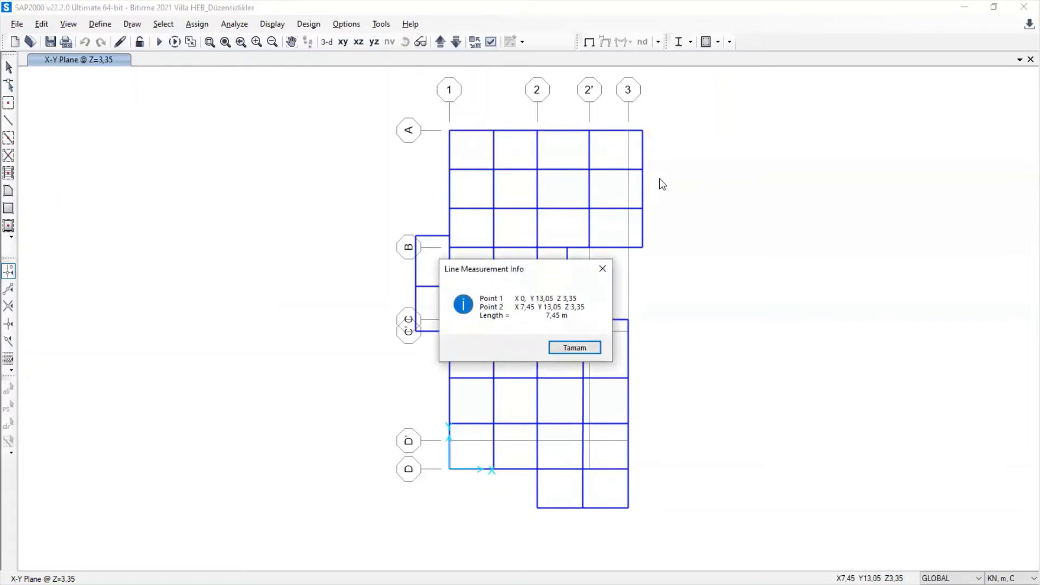
left_click(574, 347)
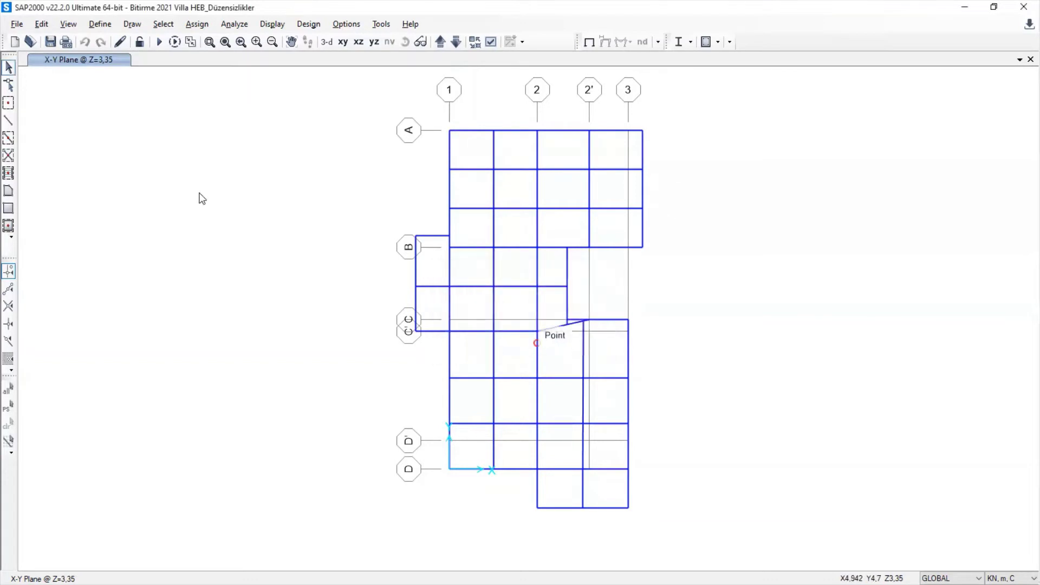
Measure the gross floor area by tracing the outer slab outline from grid point A-1, bridging the recess between axes B and C
left_click(69, 25)
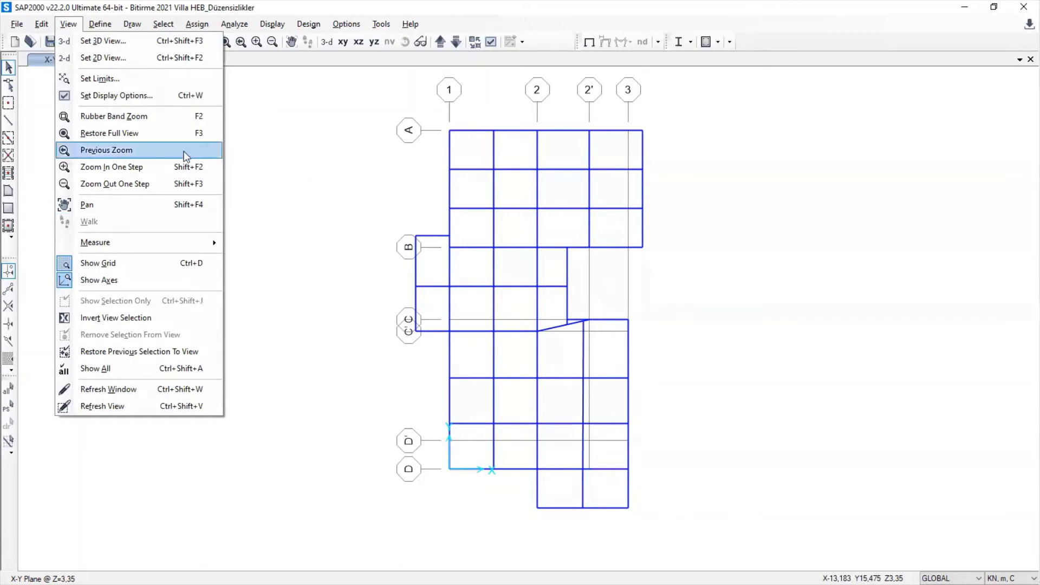
mouse_move(145, 243)
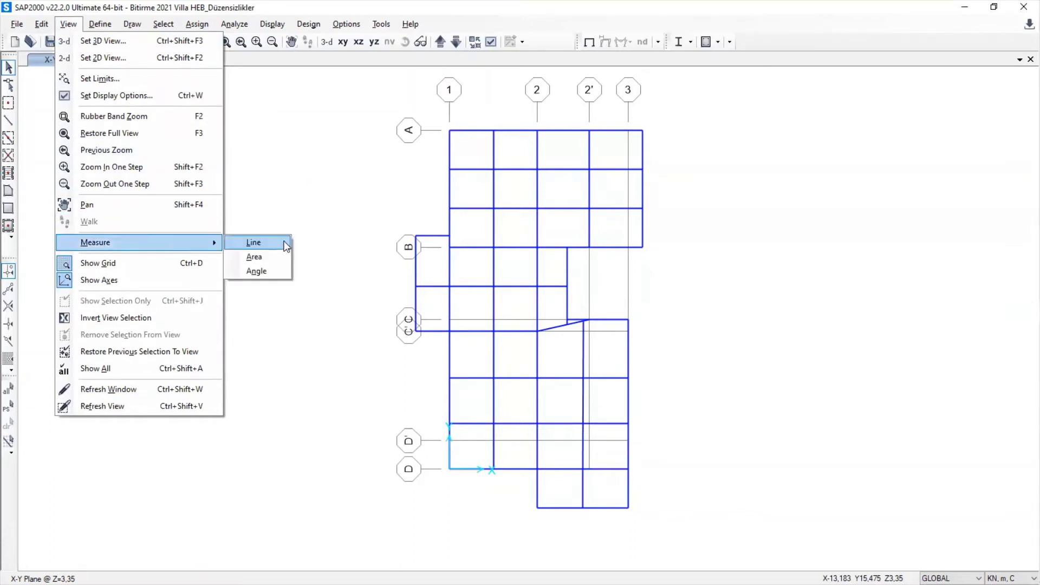
left_click(266, 256)
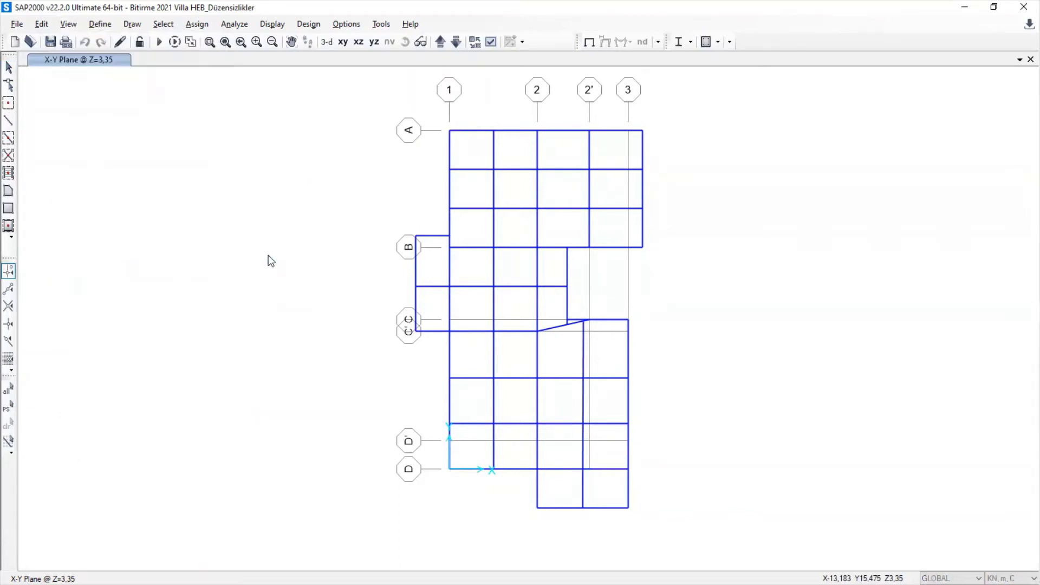
left_click(449, 131)
left_click(643, 131)
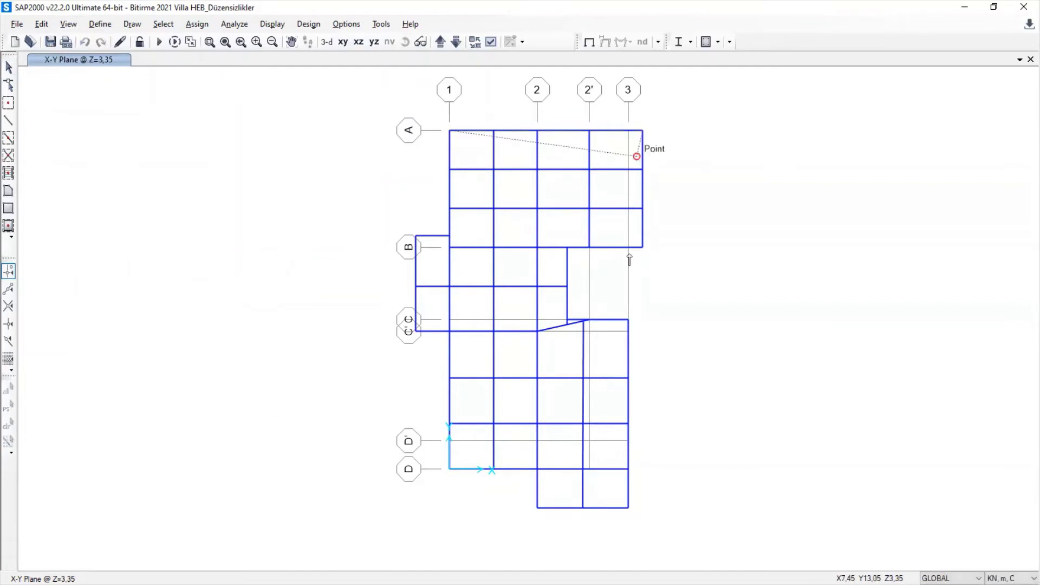
left_click(628, 508)
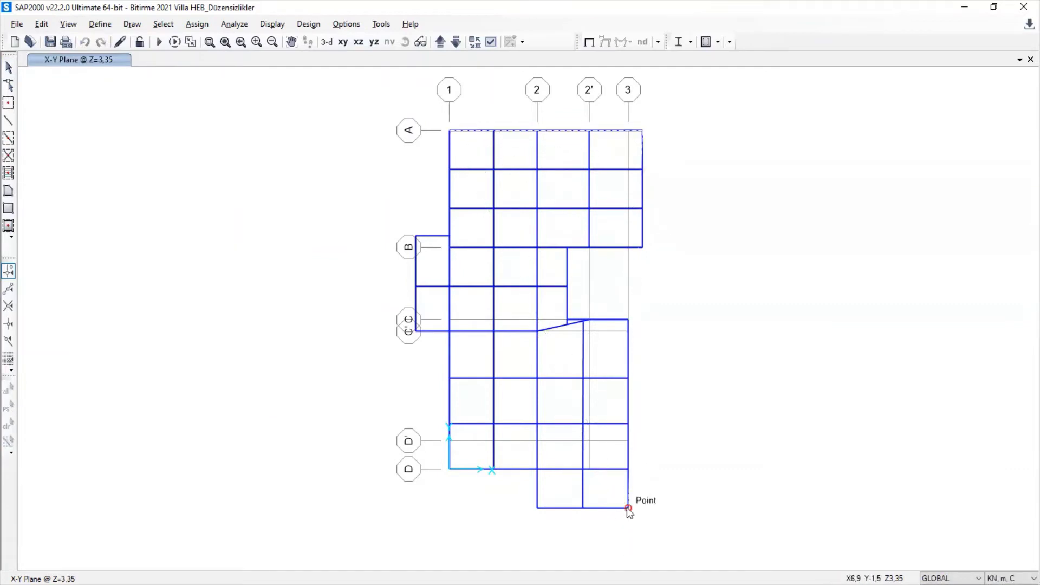
left_click(537, 508)
left_click(537, 469)
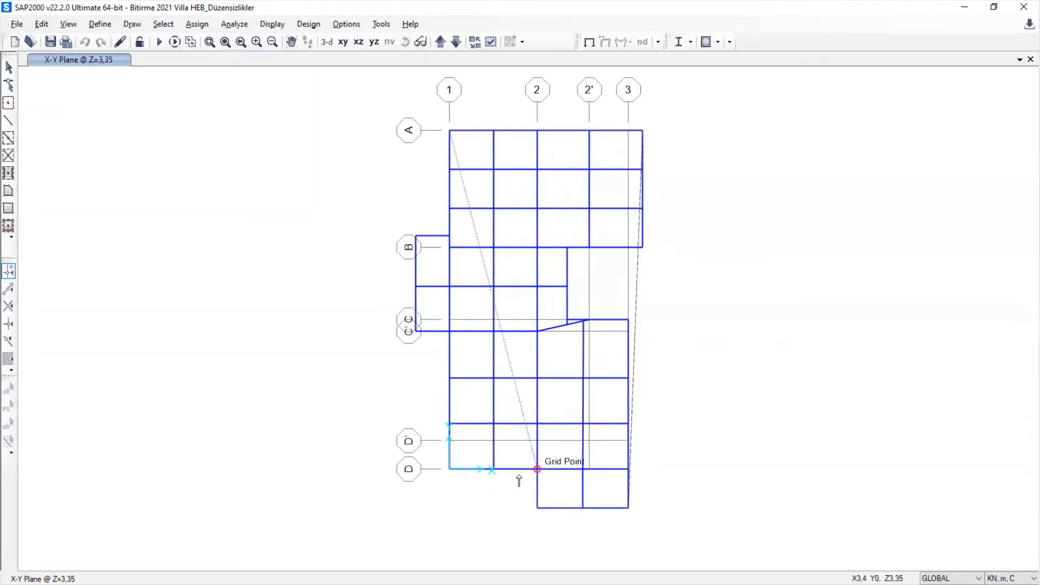
left_click(449, 469)
left_click(449, 331)
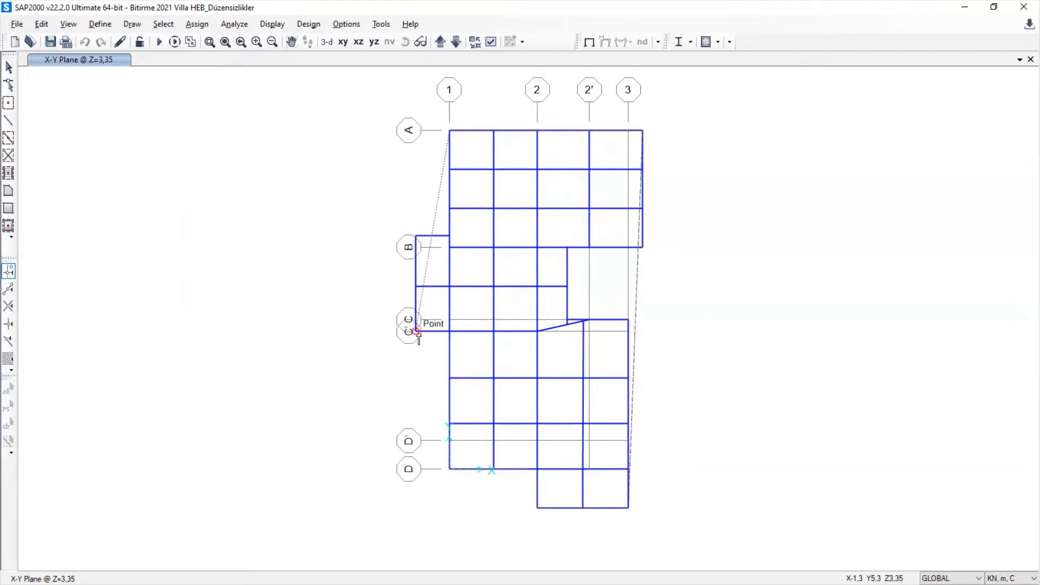
left_click(416, 332)
left_click(416, 237)
left_click(449, 236)
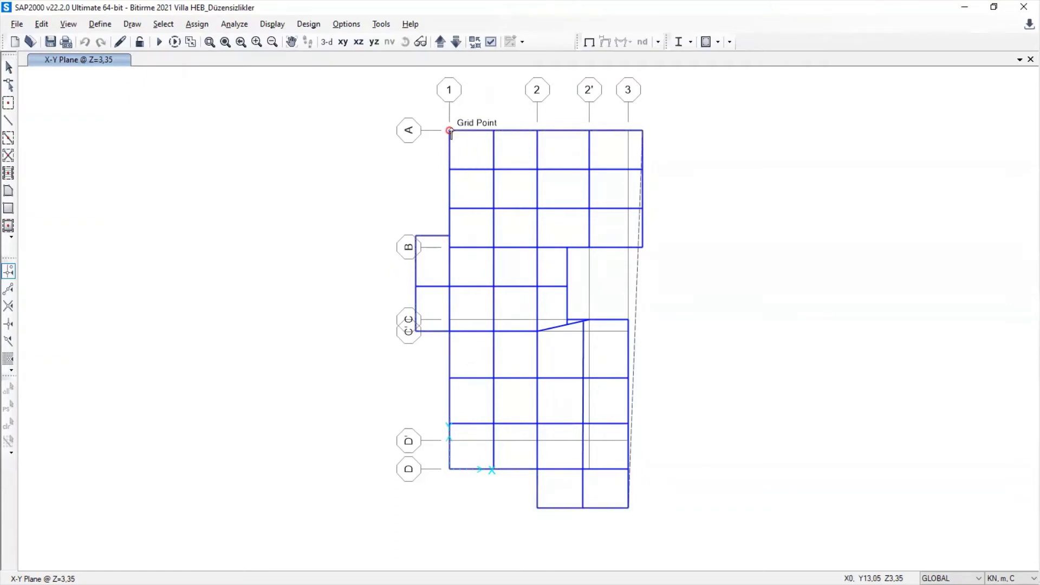
double_click(643, 131)
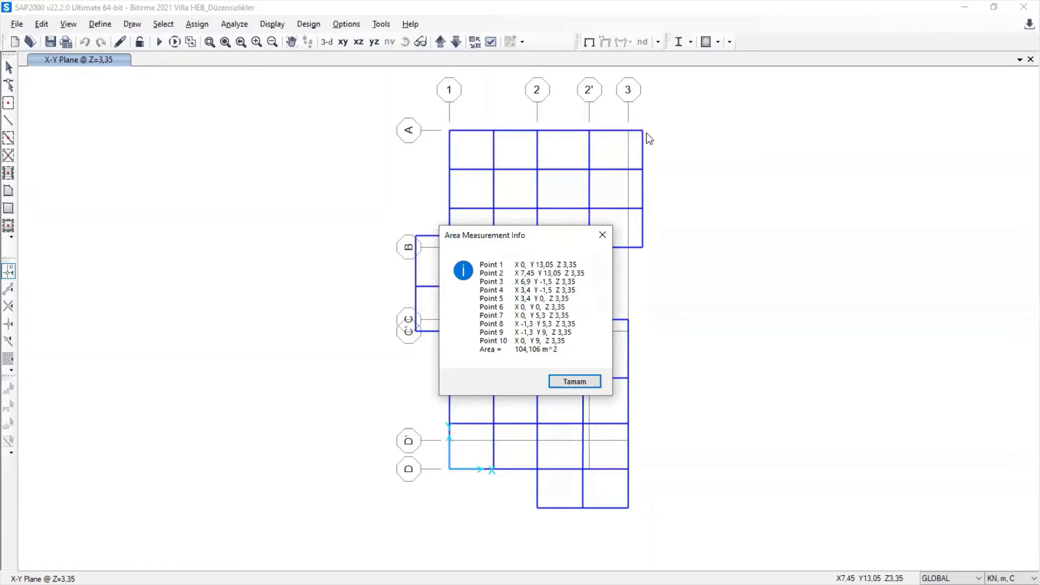
left_click(573, 382)
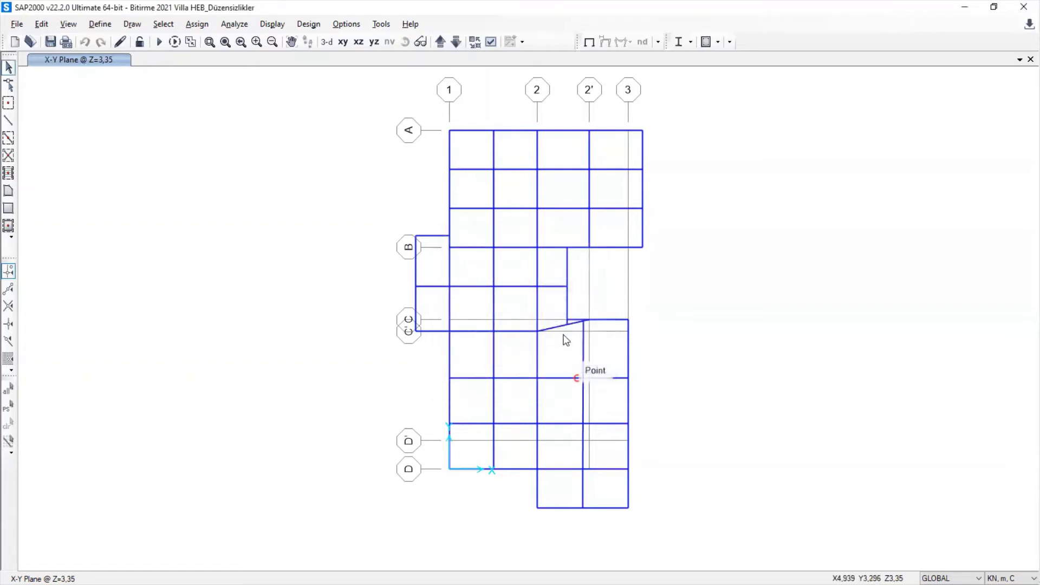
Measure the area of the slab void between axes B and C near axis 3, using its four corner points
left_click(68, 24)
mouse_move(67, 242)
left_click(245, 245)
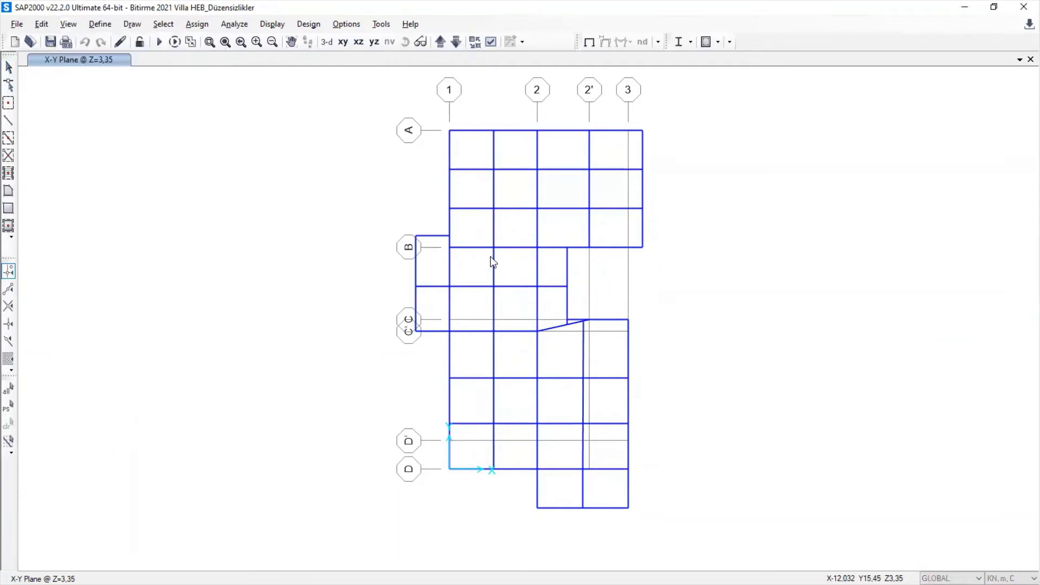
left_click(642, 247)
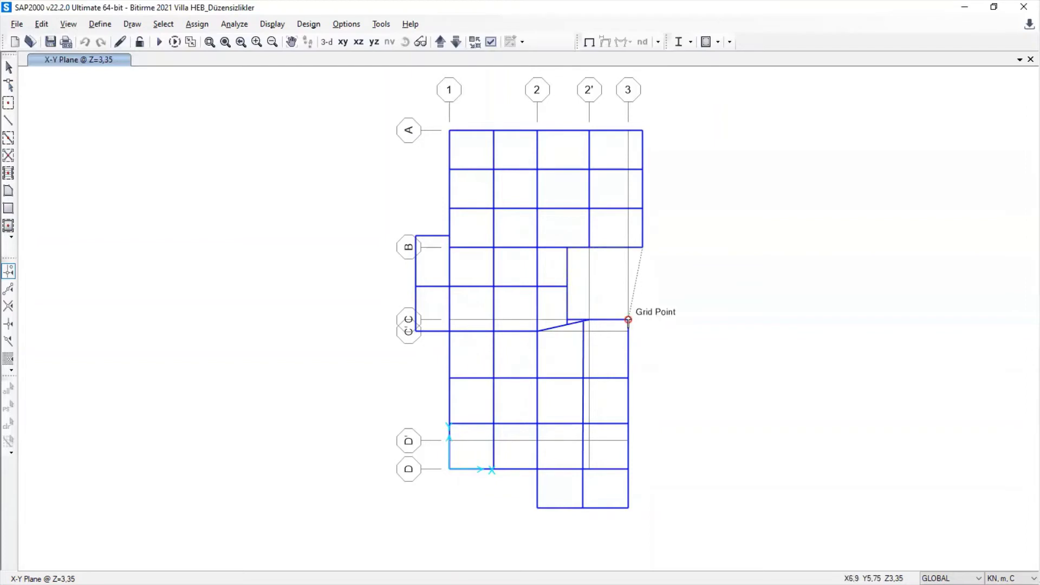
double_click(628, 320)
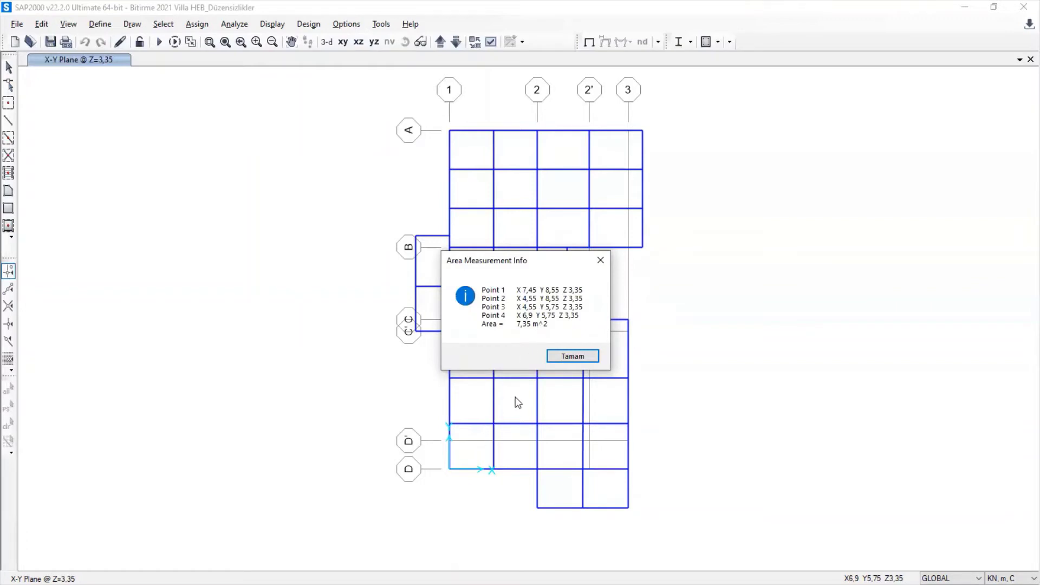
left_click(587, 358)
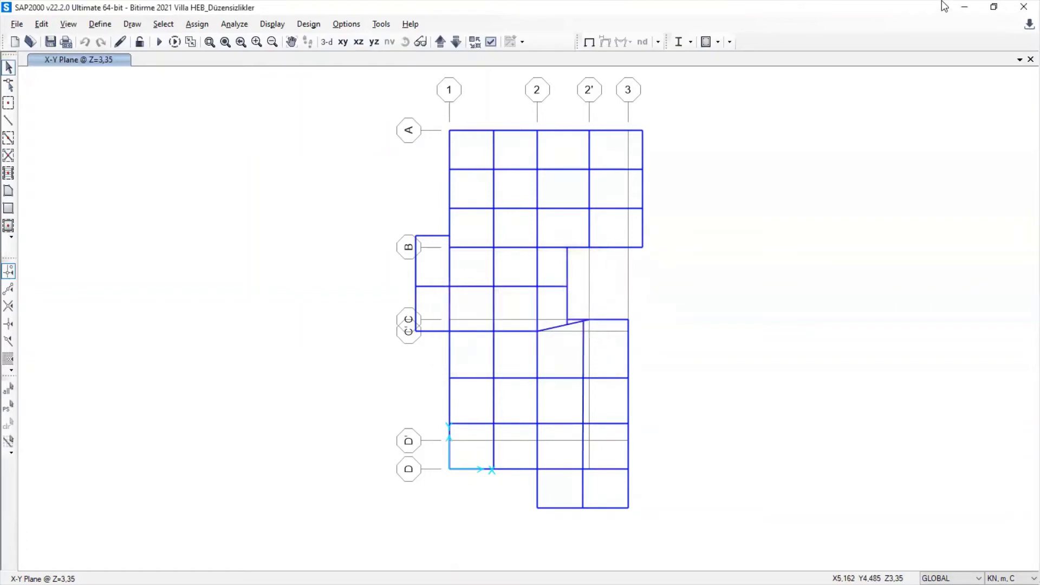
Switch to the Bitirme Düzensizlikler workbook in Excel and enter the label A2 in cell L8 below the A1 summary
left_click(965, 7)
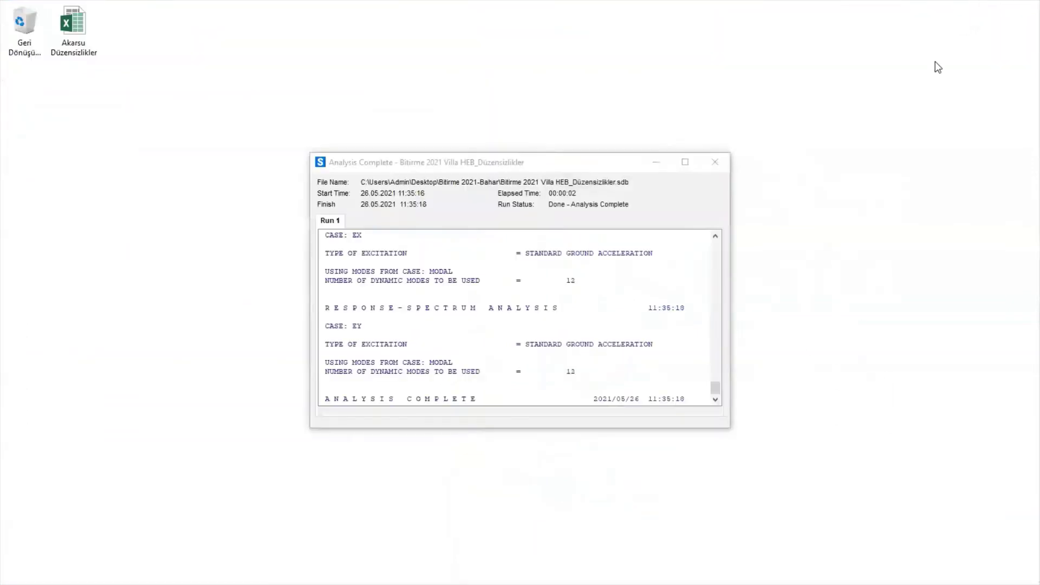
mouse_move(1021, 250)
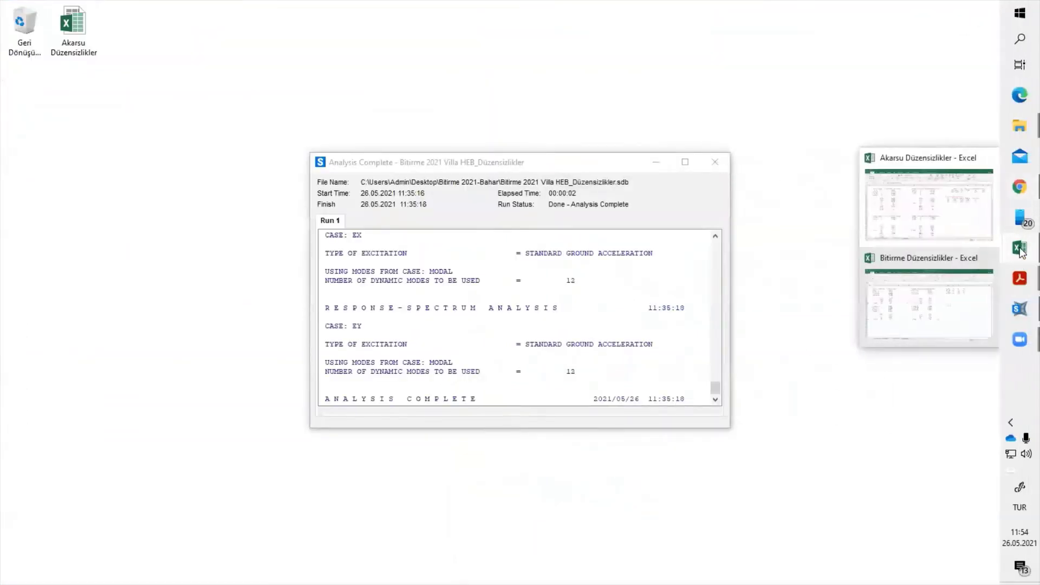
left_click(953, 306)
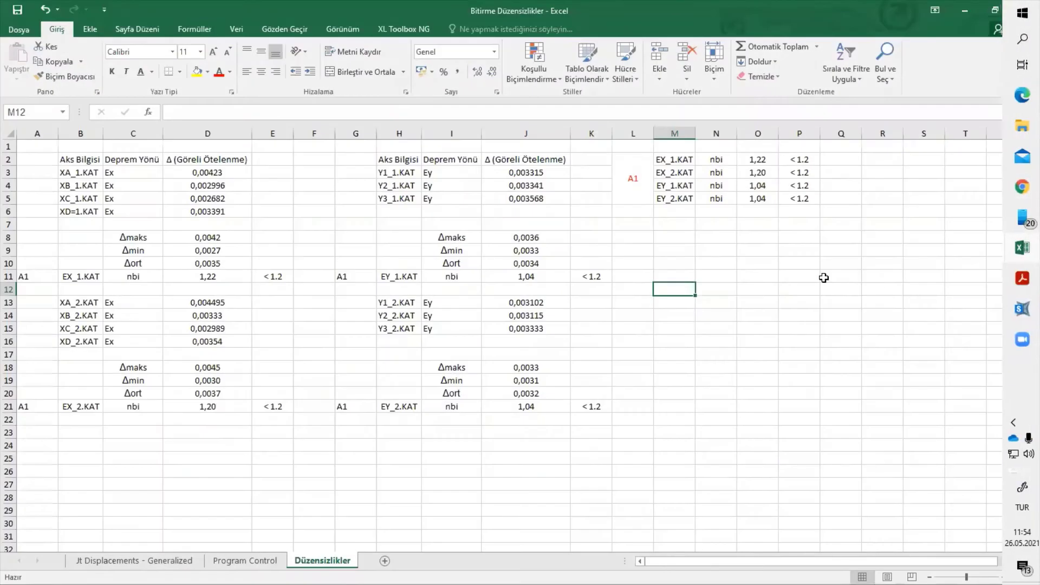
left_click(639, 239)
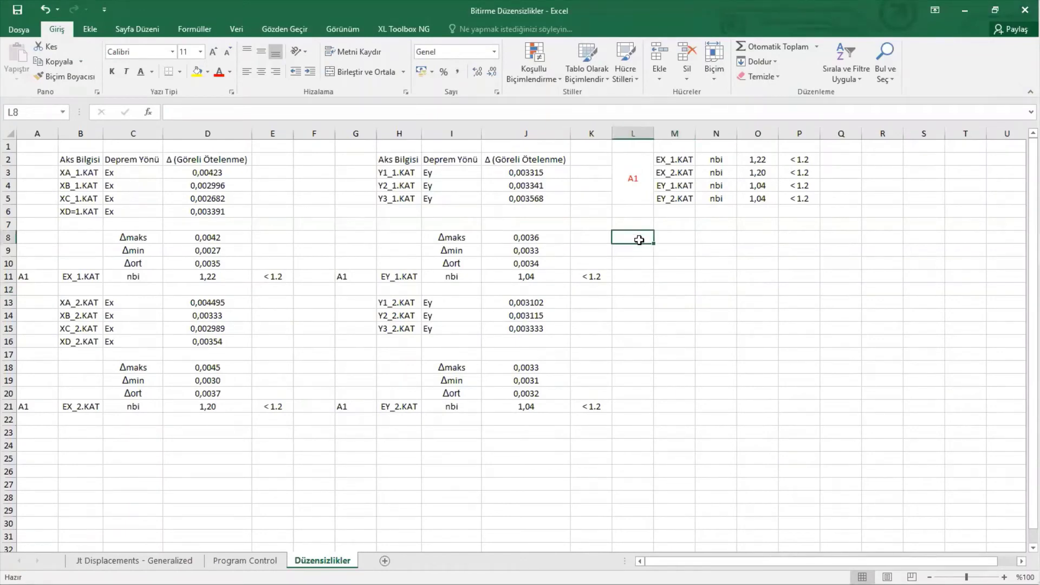
type("a")
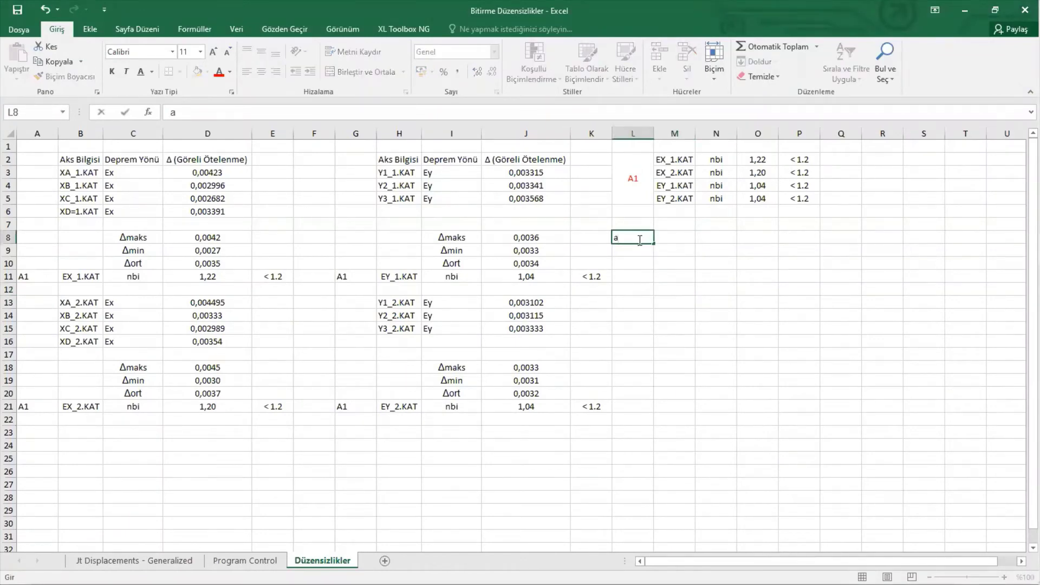
type("A2")
left_click(694, 313)
left_click(677, 238)
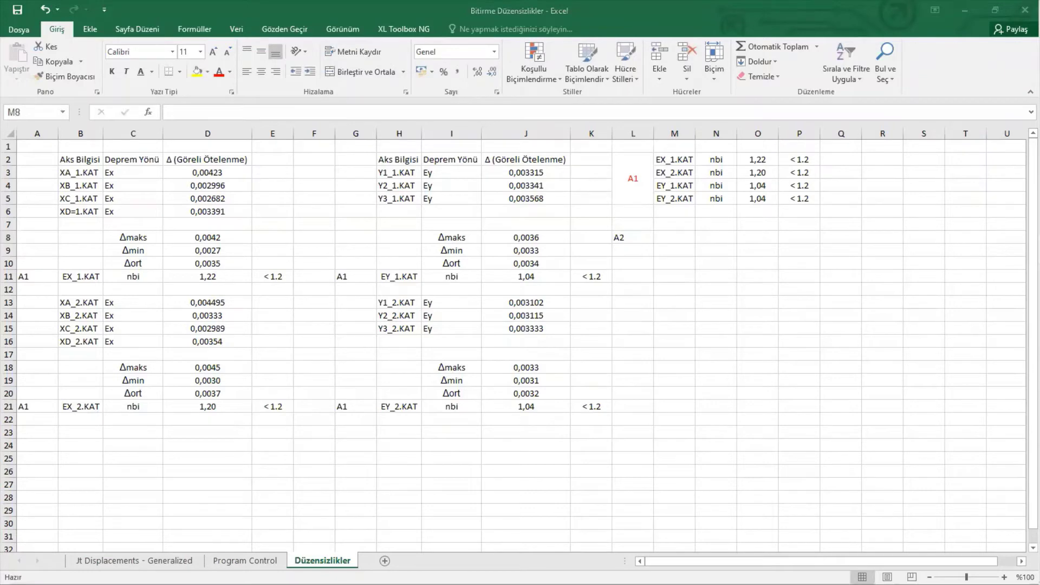
Paste the copied A2 slab void check table over cell L8, accepting that its formulas are inserted as values
left_click(638, 237)
right_click(638, 238)
left_click(666, 297)
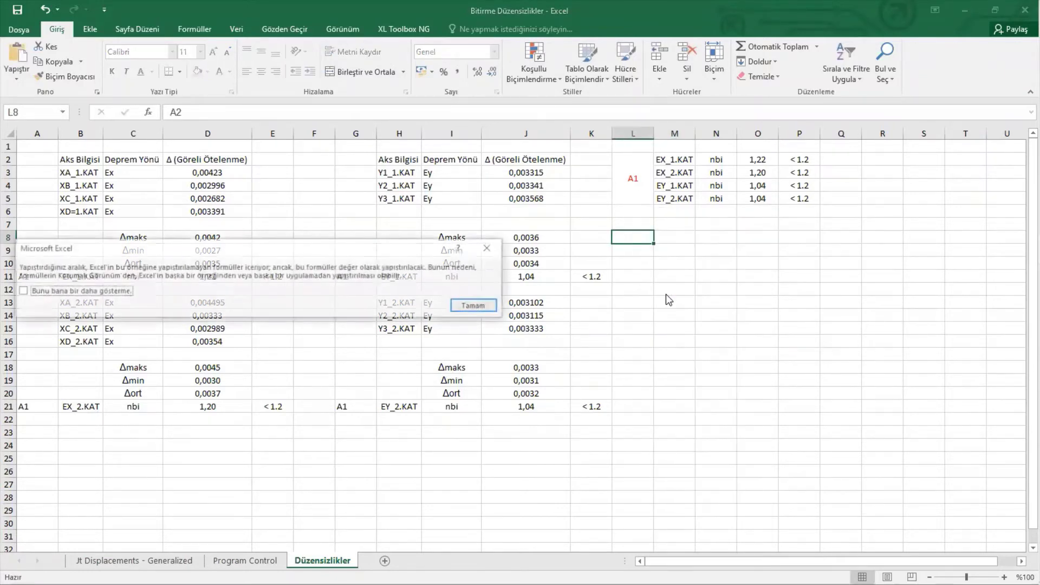
left_click(475, 306)
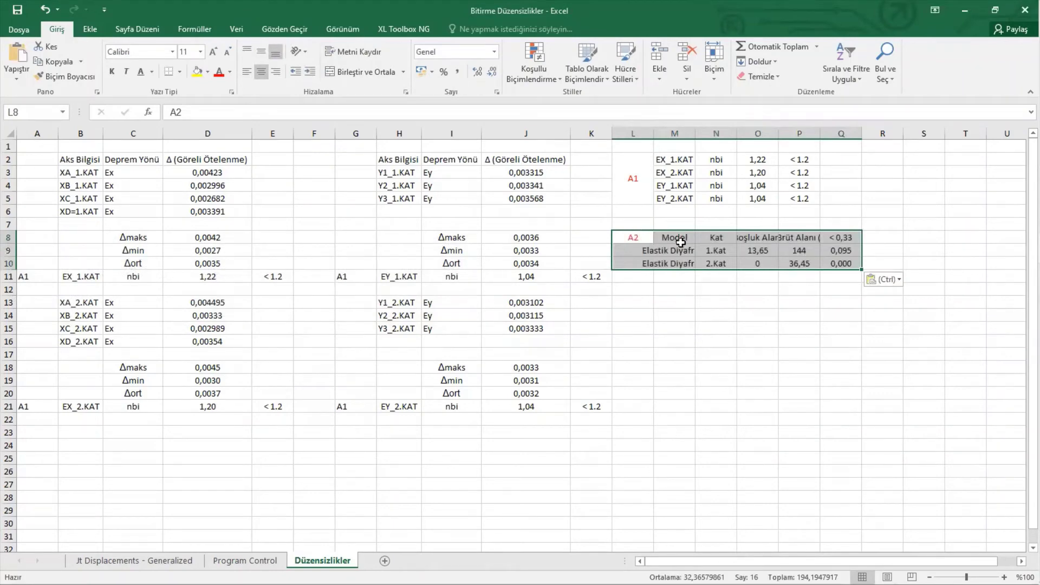
left_click(758, 253)
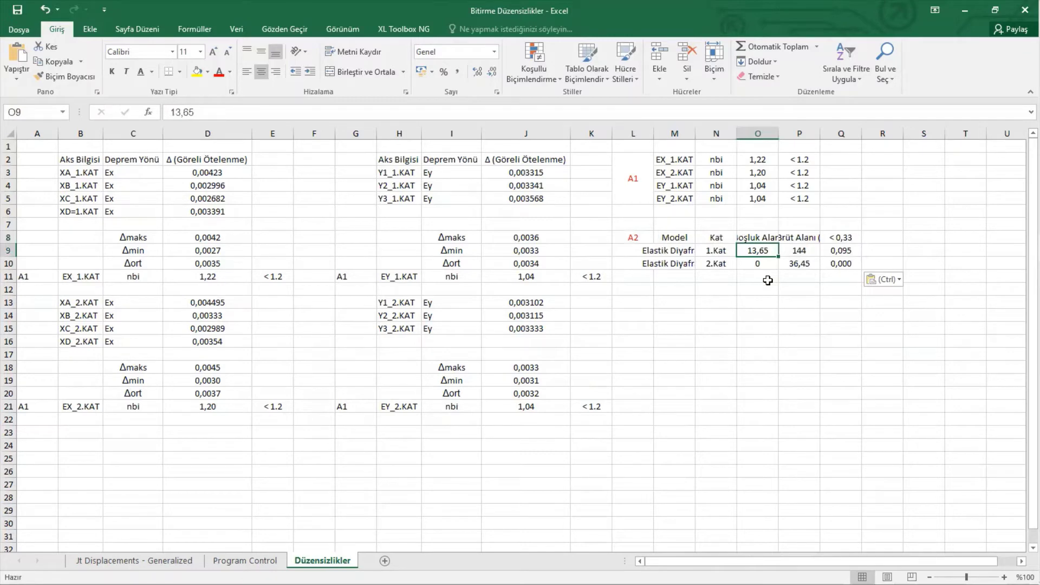
Enter the first-floor values in row 9 of the A2 table: void area 7,35 and gross floor area 104
type("7,35")
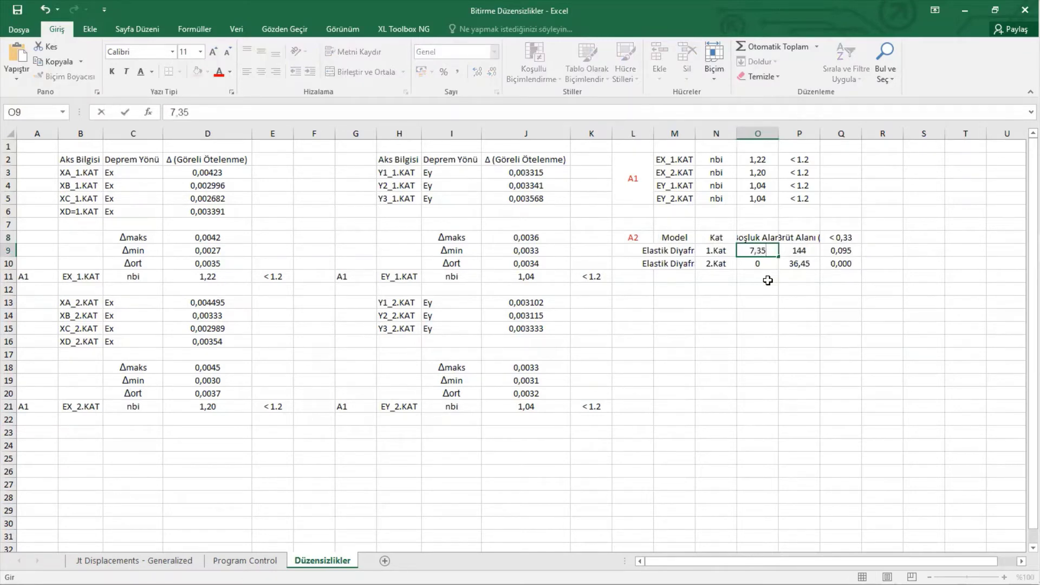
left_click(810, 249)
type("104")
left_click(792, 319)
left_click(849, 251)
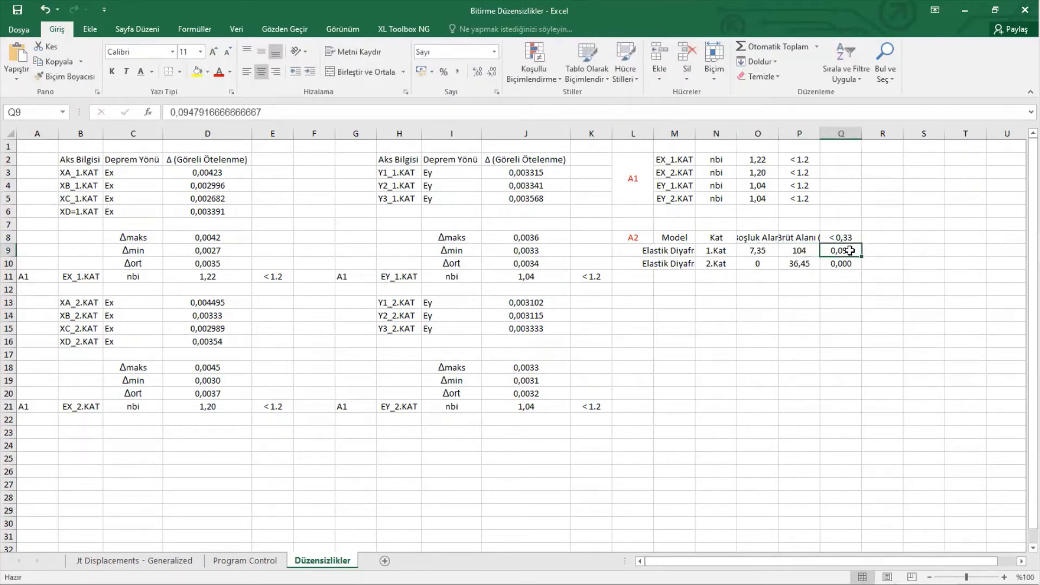
type("=")
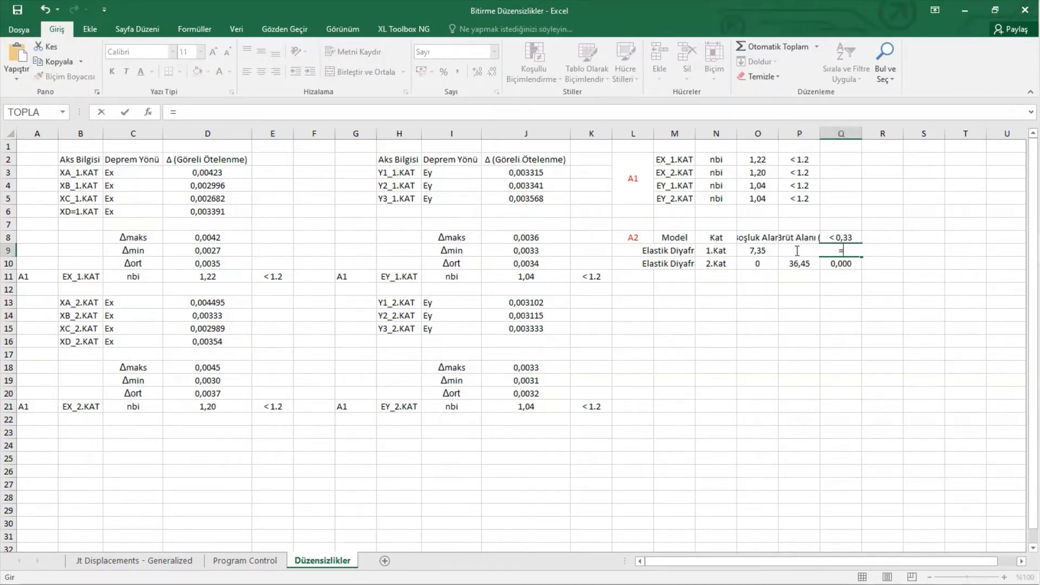
key("Escape")
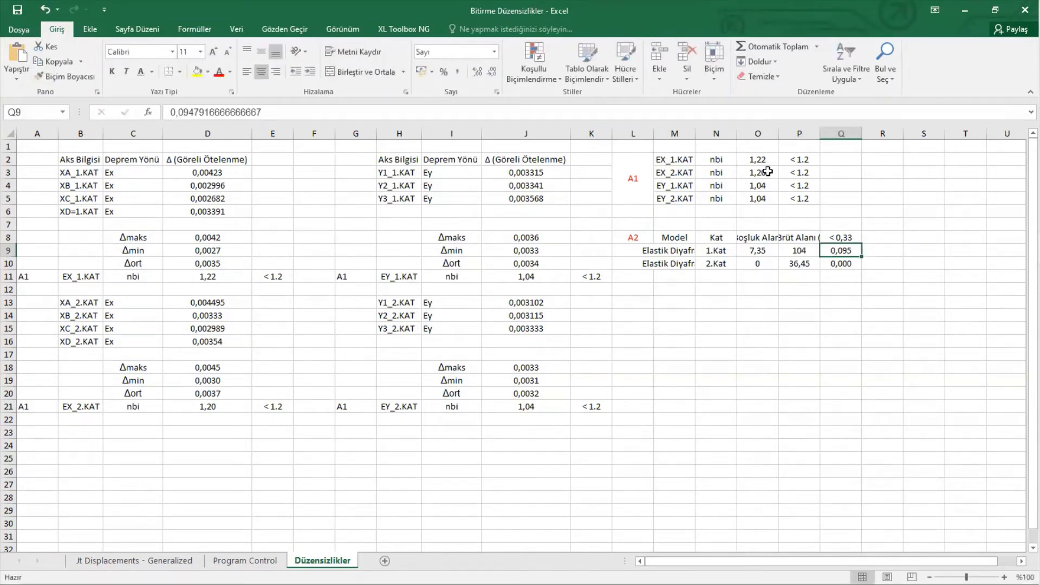
Widen columns O, P and M to fit the A2 table's headings and model names
double_click(779, 134)
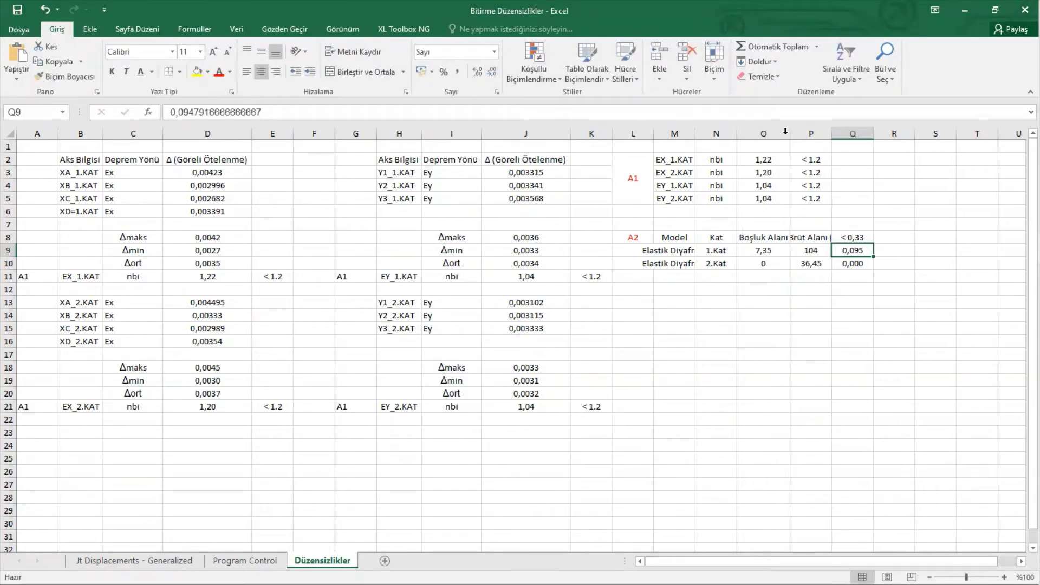
double_click(832, 134)
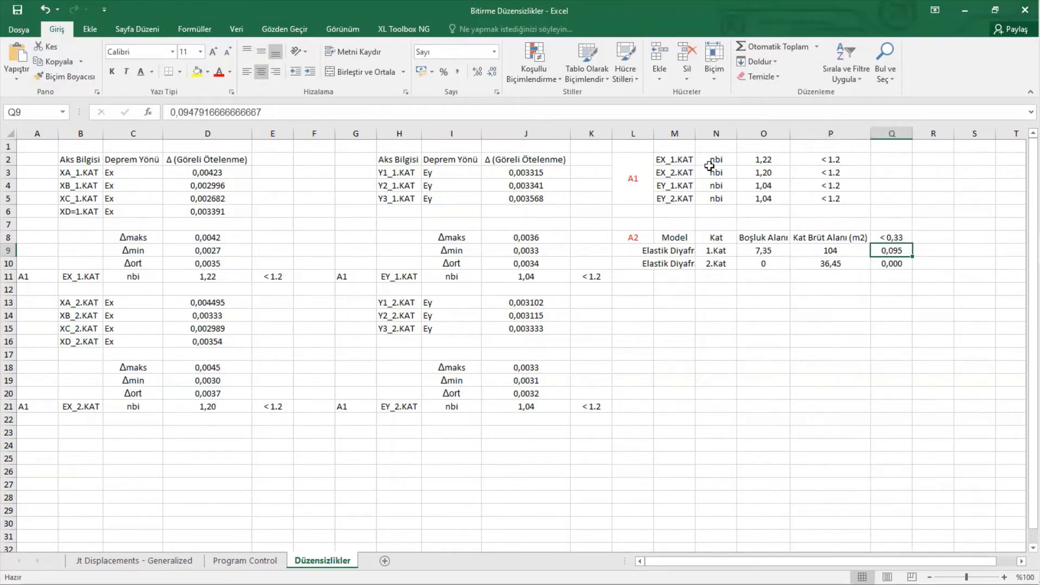
double_click(696, 132)
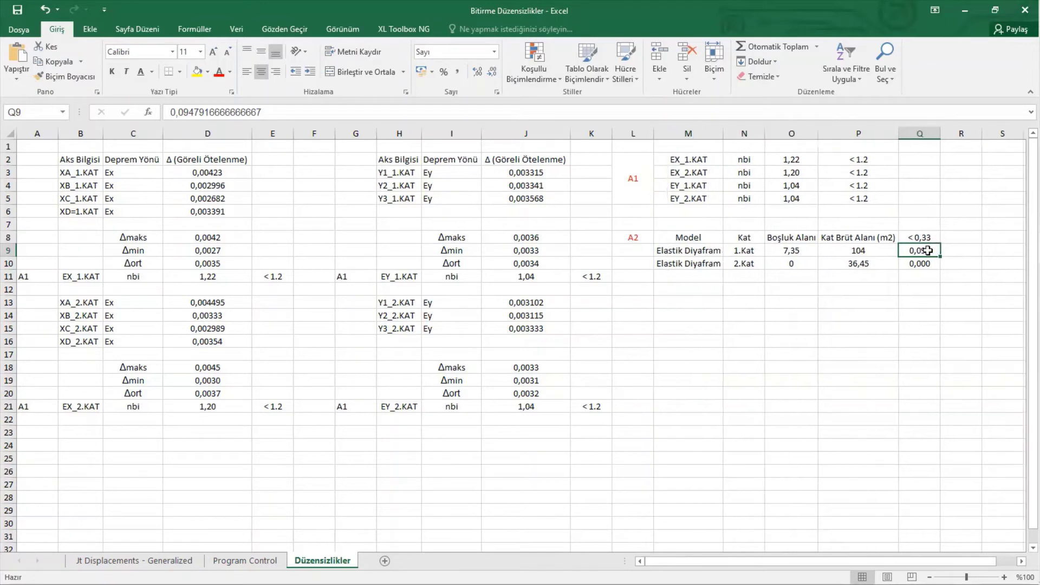
type("=")
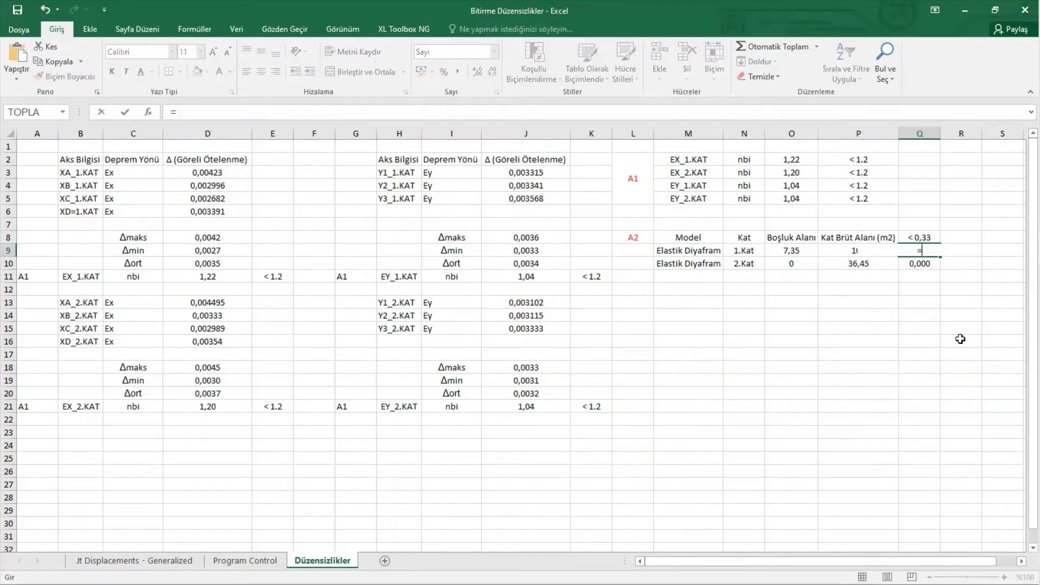
left_click(841, 248)
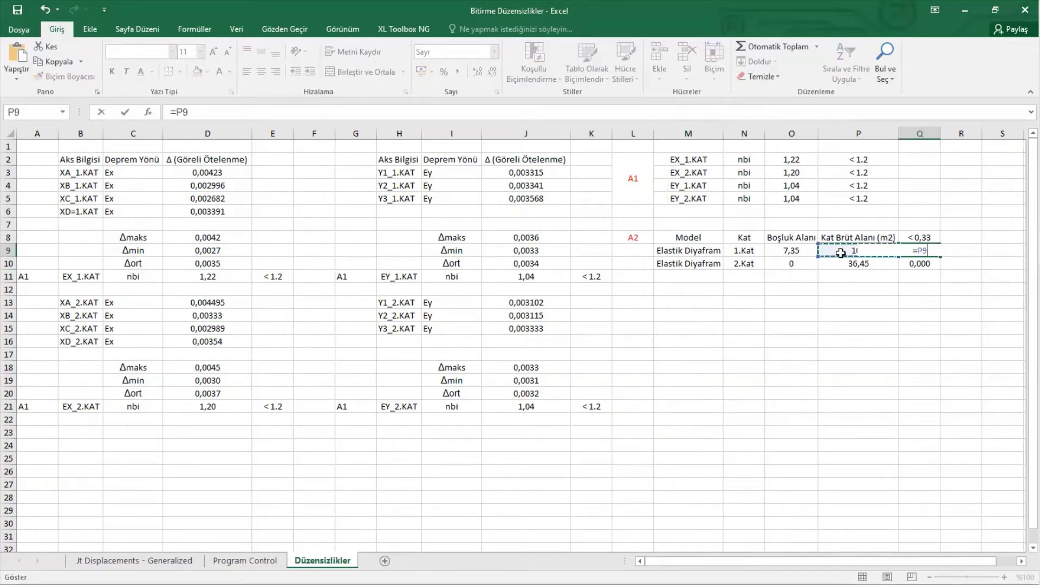
type("/")
left_click(802, 251)
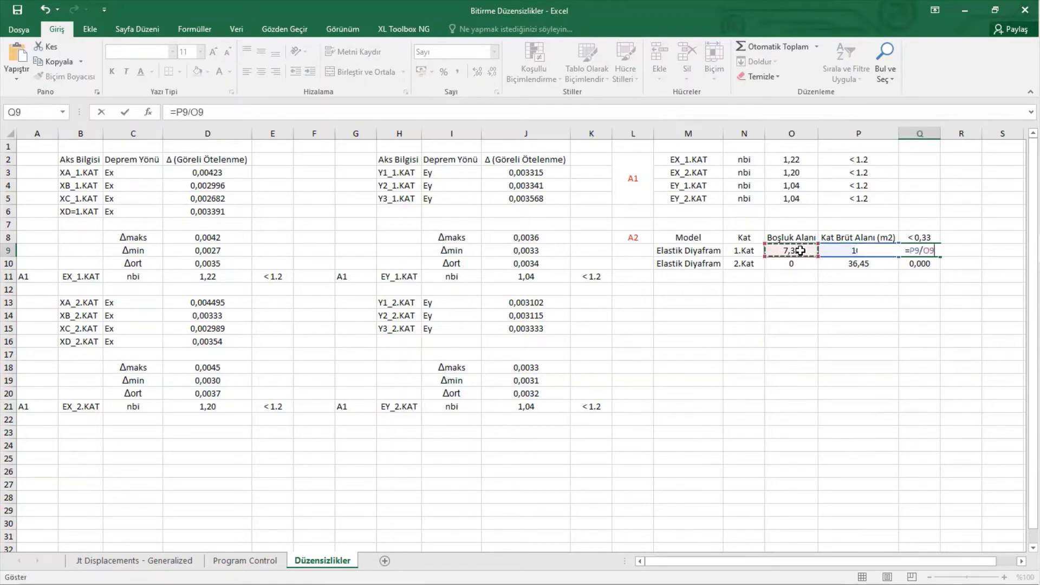
key("F9")
key("ctrl+Return")
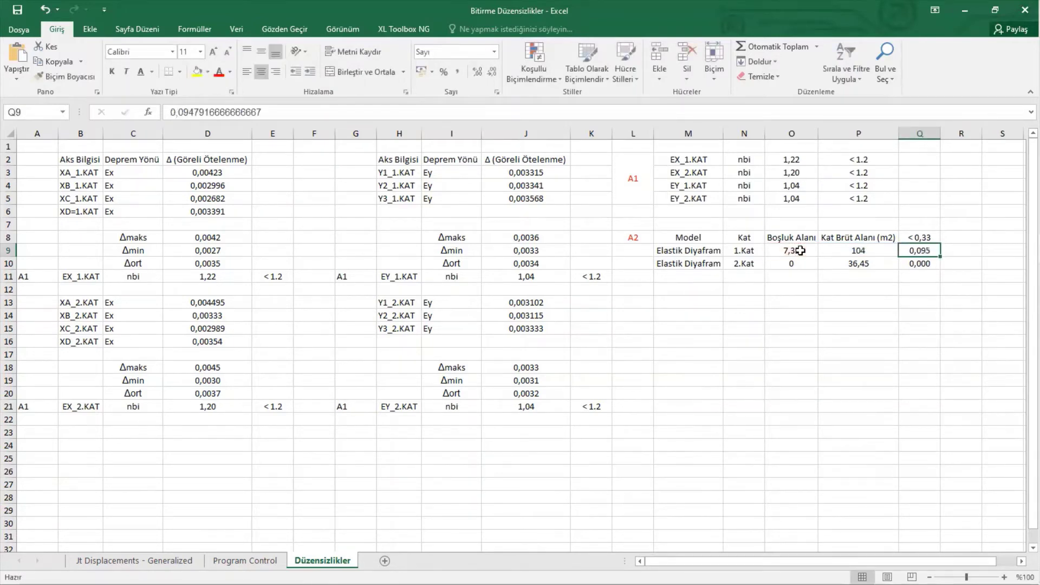
Calculate the first-floor void ratio in Q9 with the formula =O9/P9
type("=")
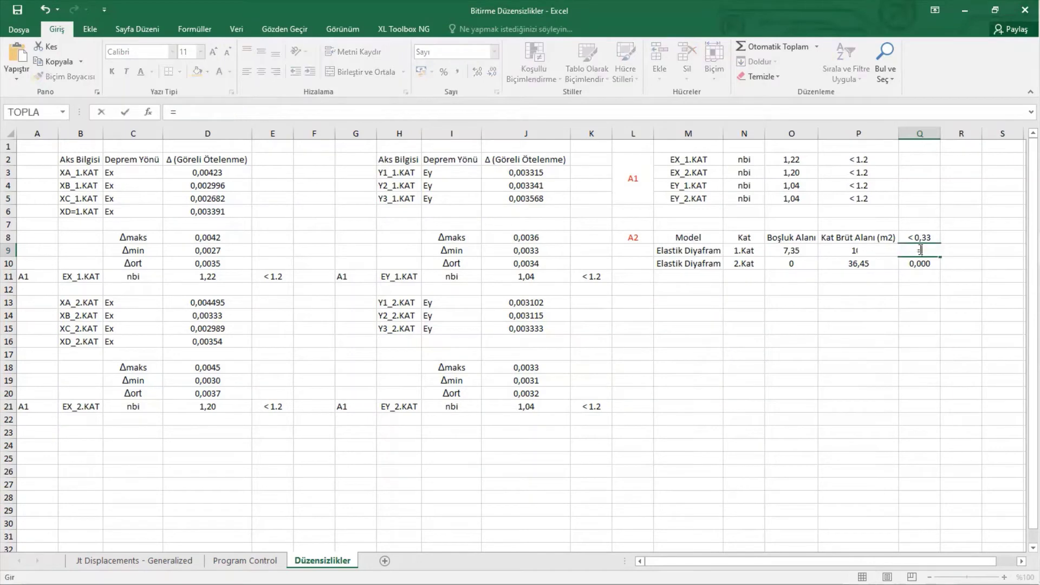
left_click(803, 250)
type("/")
left_click(833, 250)
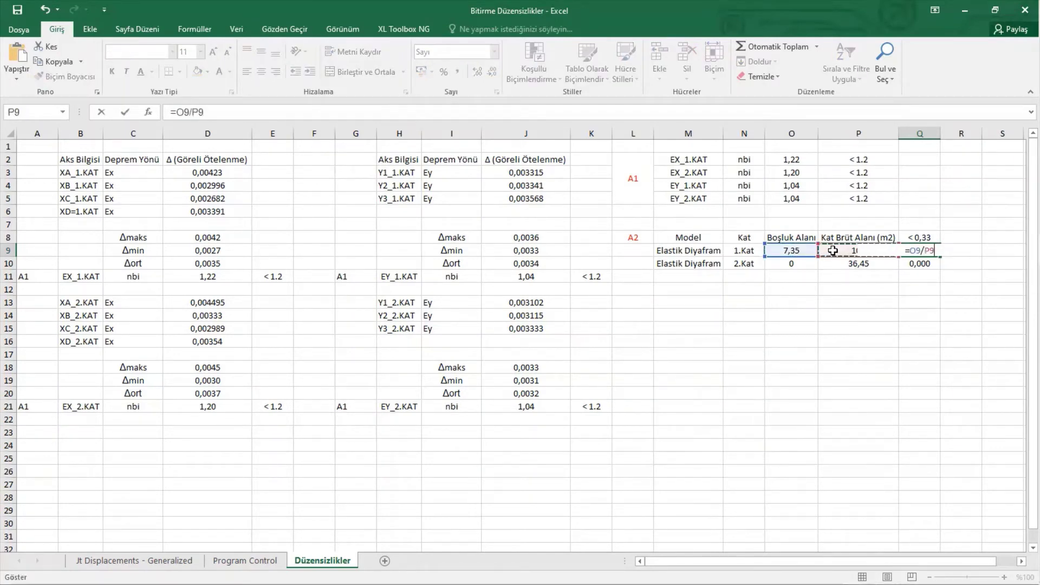
key("Return")
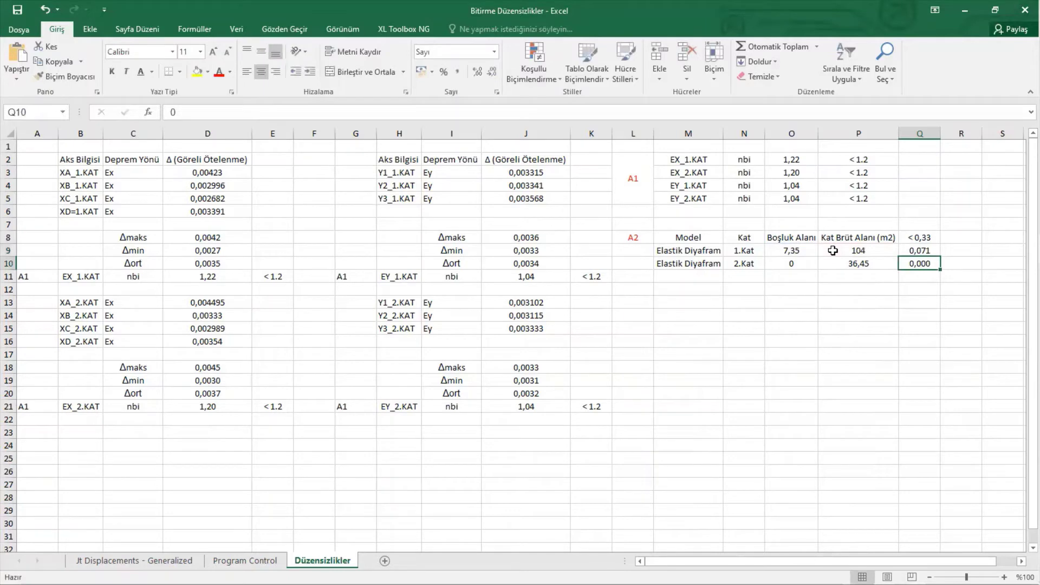
Clear the 2.Kat row, cells M10:Q10, from the A2 table
left_click(809, 266)
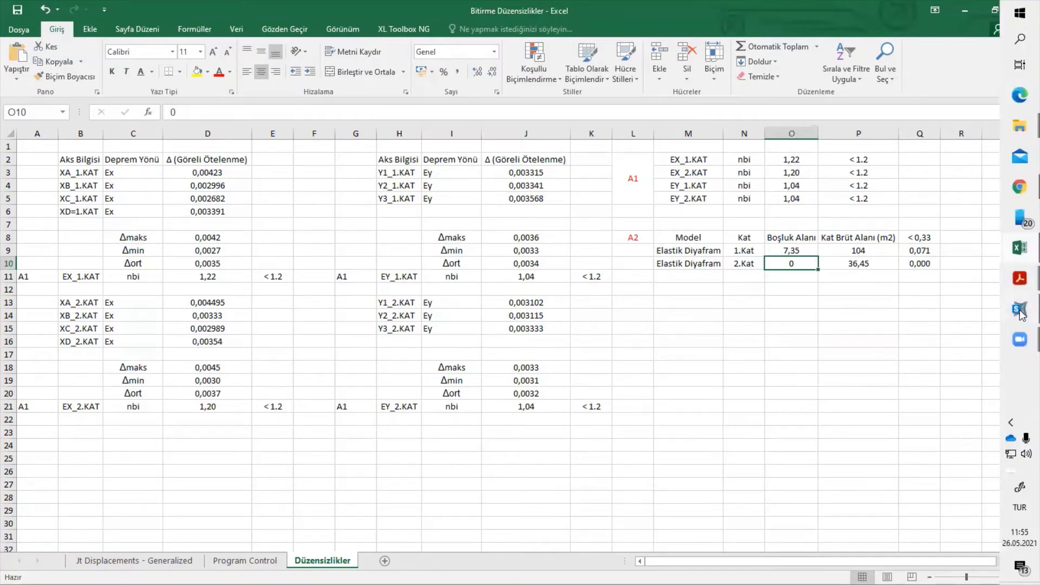
left_click(1020, 312)
left_click(1020, 311)
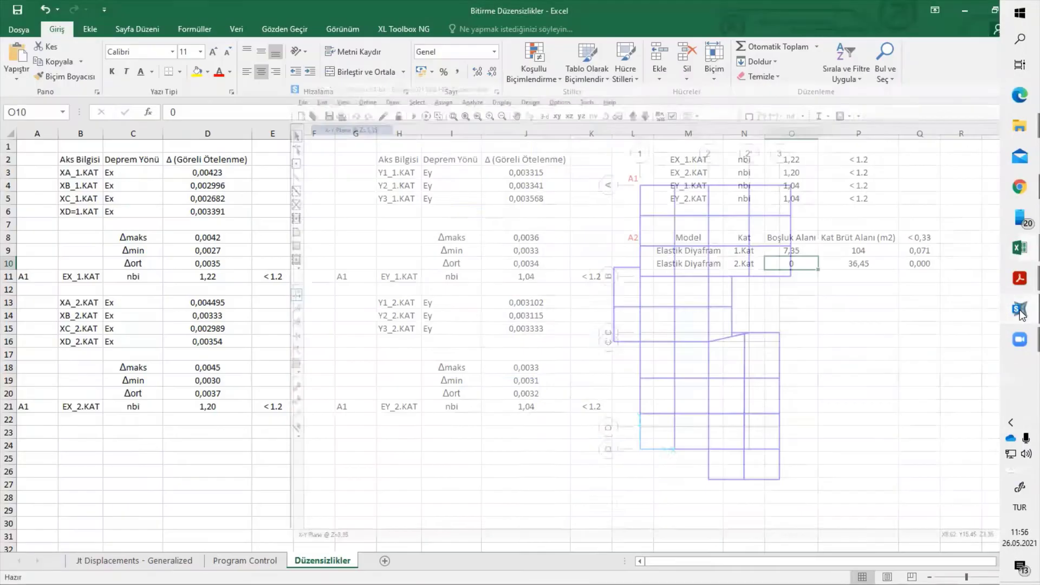
left_click_drag(698, 265, 910, 262)
key("Delete")
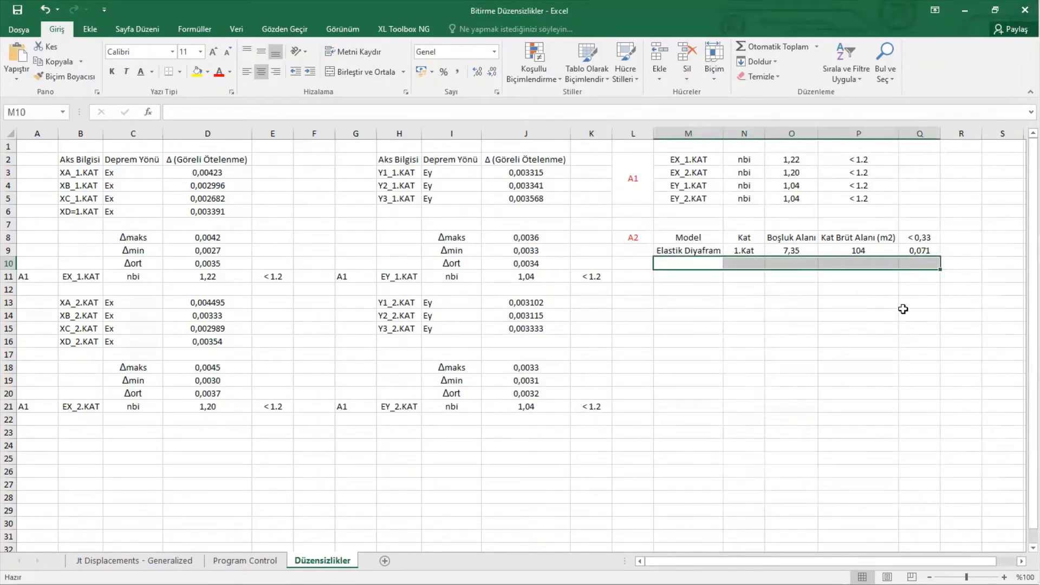
left_click(858, 341)
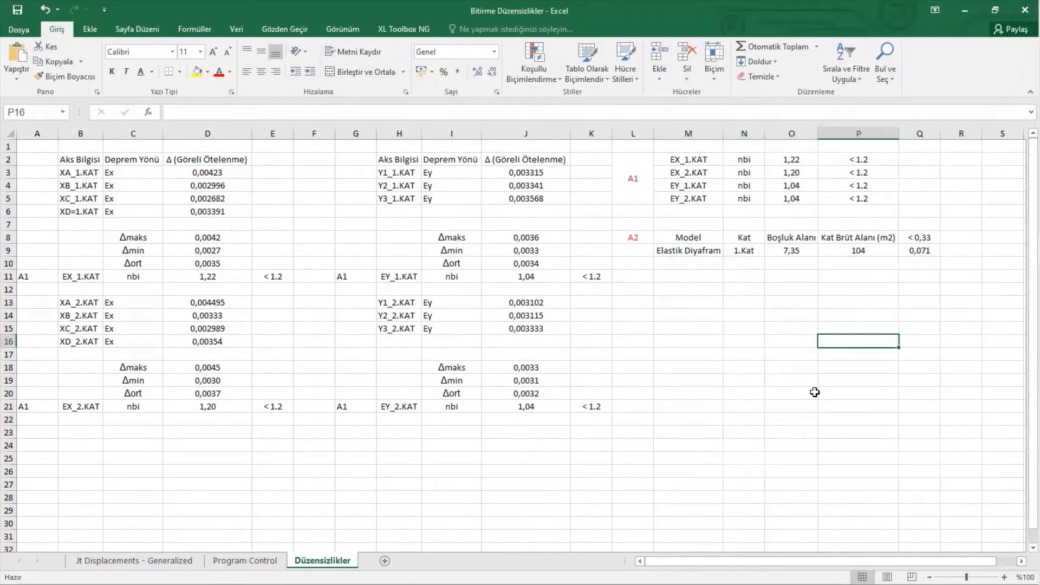
Switch to TBDY-2018.pdf in Acrobat Reader and read the slab modelling condition for A2 and A3 irregularities in section 3.6.2.2
left_click(707, 250)
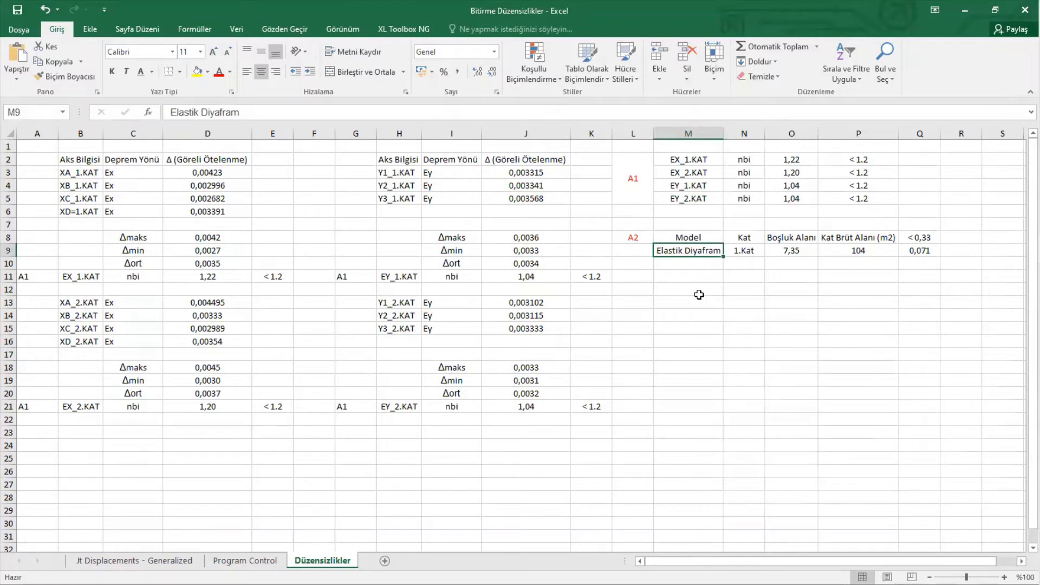
left_click(963, 15)
mouse_move(1021, 278)
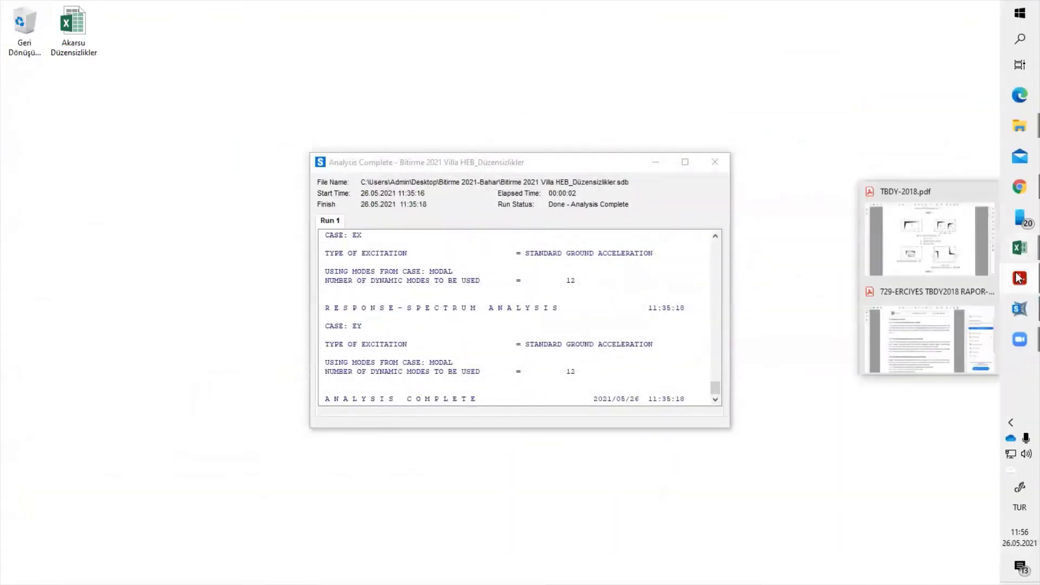
left_click(970, 251)
scroll(589, 349, "down", 1)
scroll(589, 348, "down", 10)
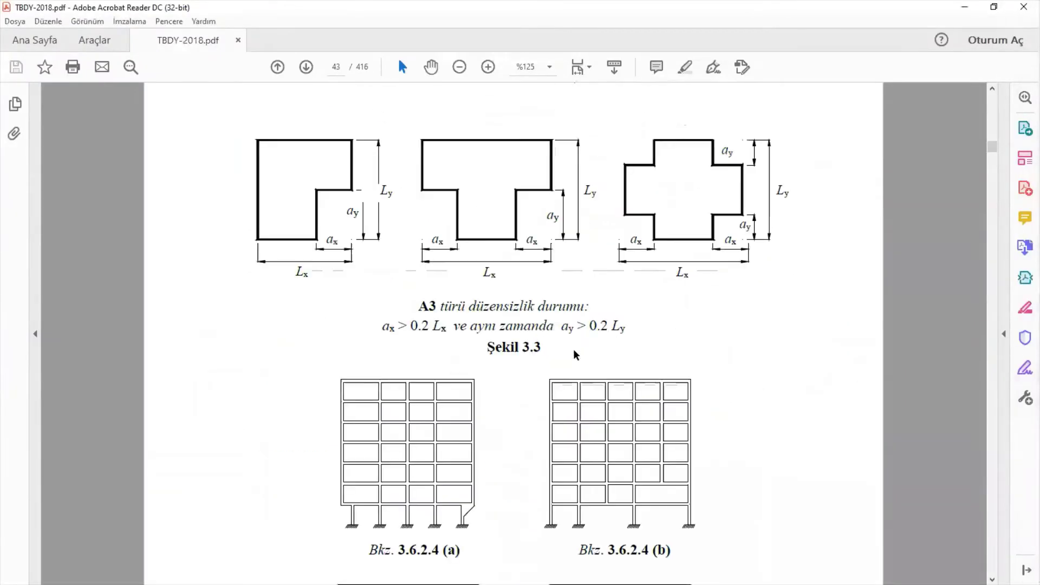
scroll(560, 371, "down", 3)
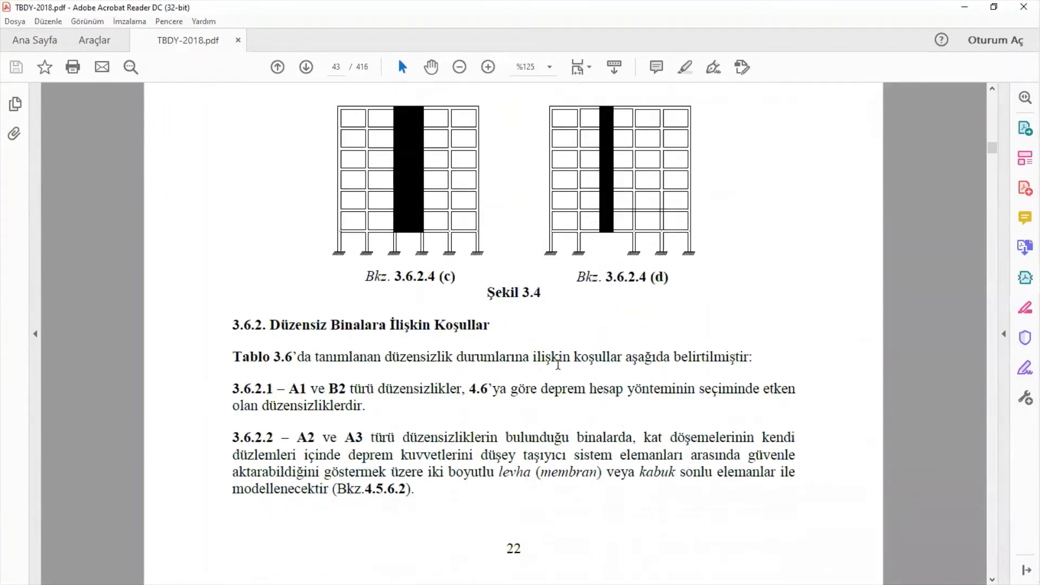
left_click_drag(293, 438, 324, 438)
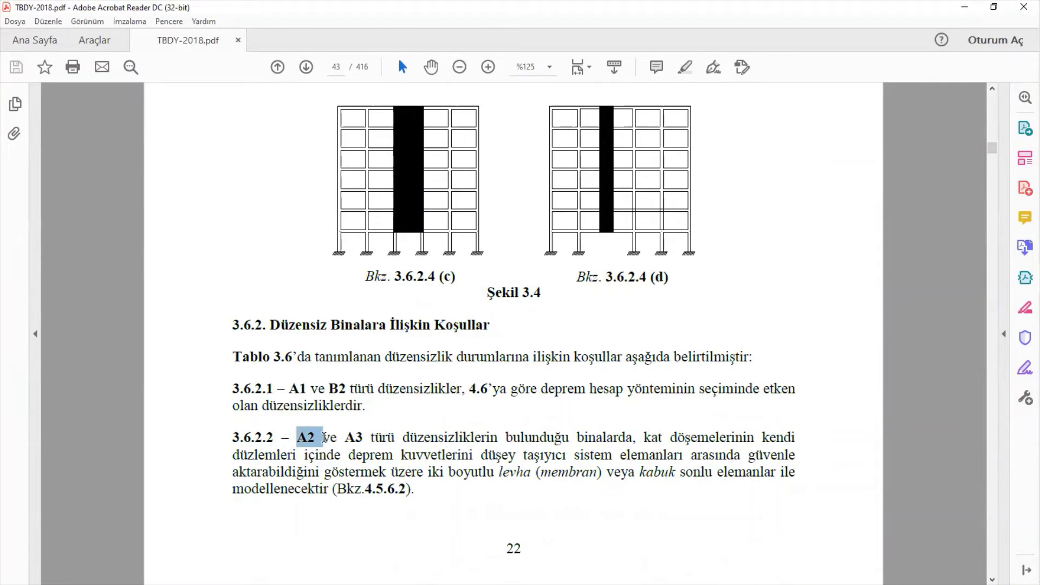
left_click_drag(323, 438, 794, 467)
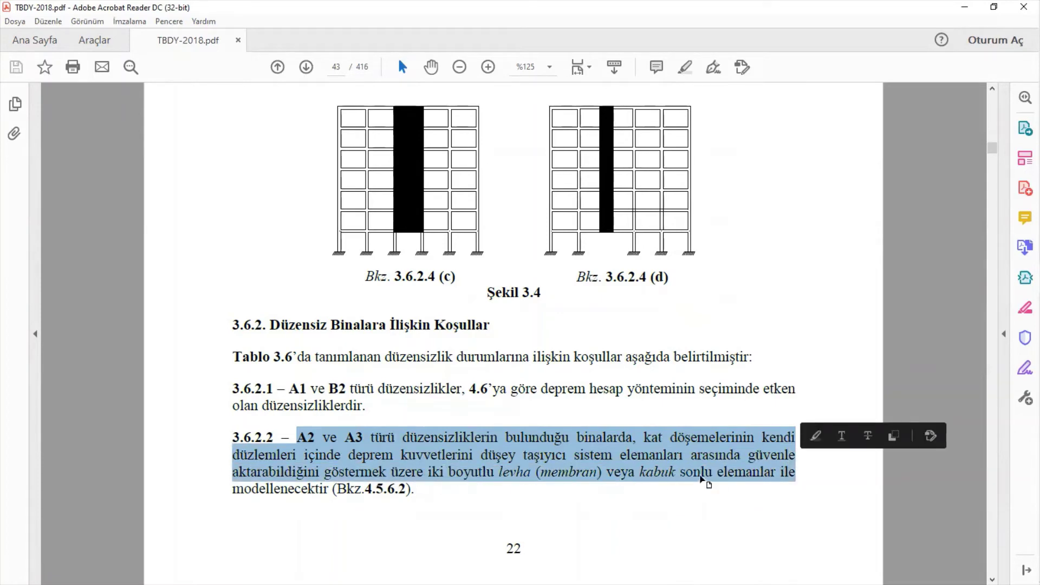
scroll(282, 496, "down", 3)
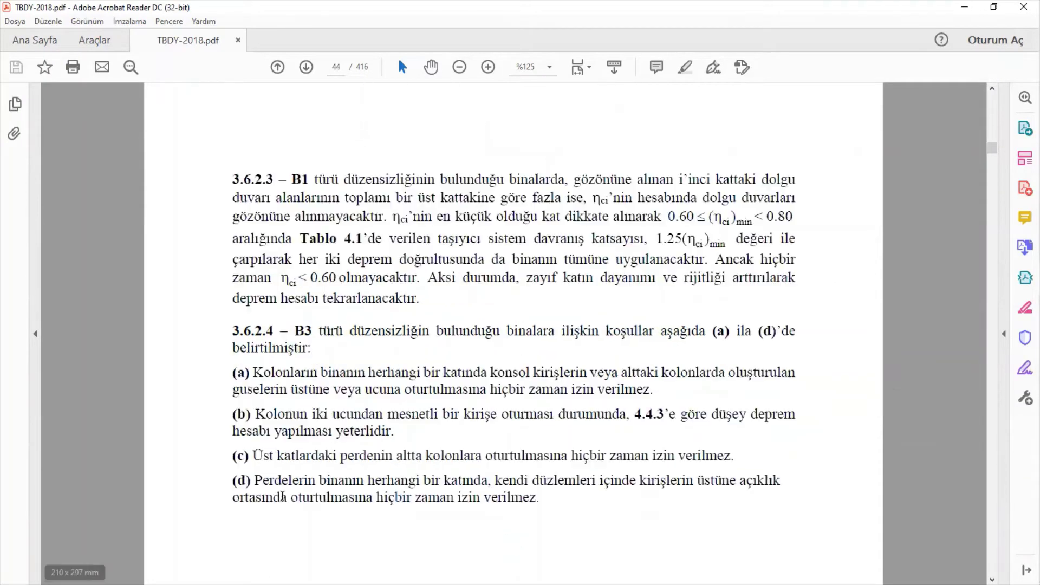
left_click(965, 8)
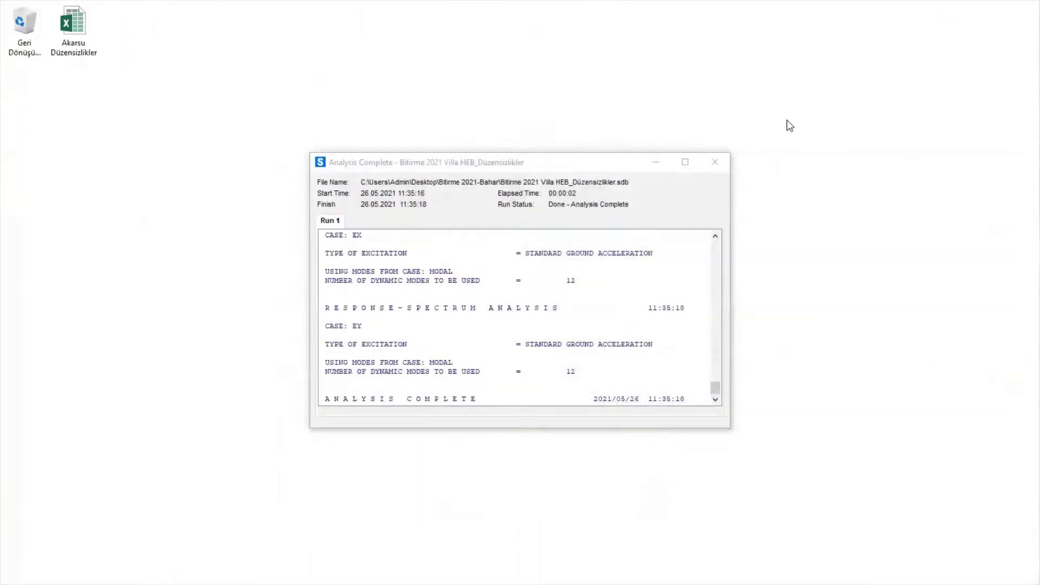
Review the A2 table in Excel again, and display the SAP2000 villa model in 3-D view
mouse_move(1021, 49)
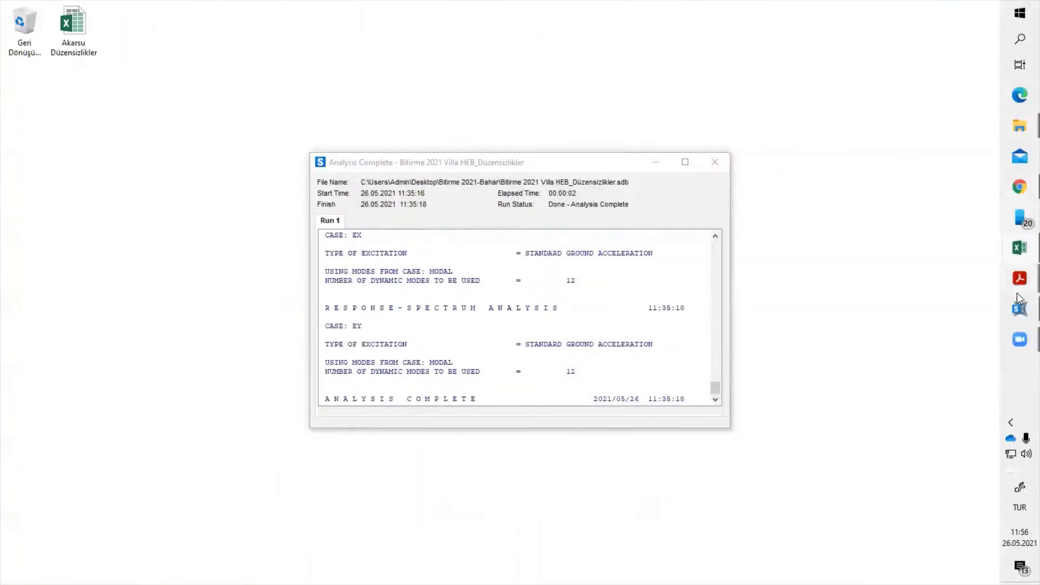
mouse_move(1020, 309)
left_click(922, 287)
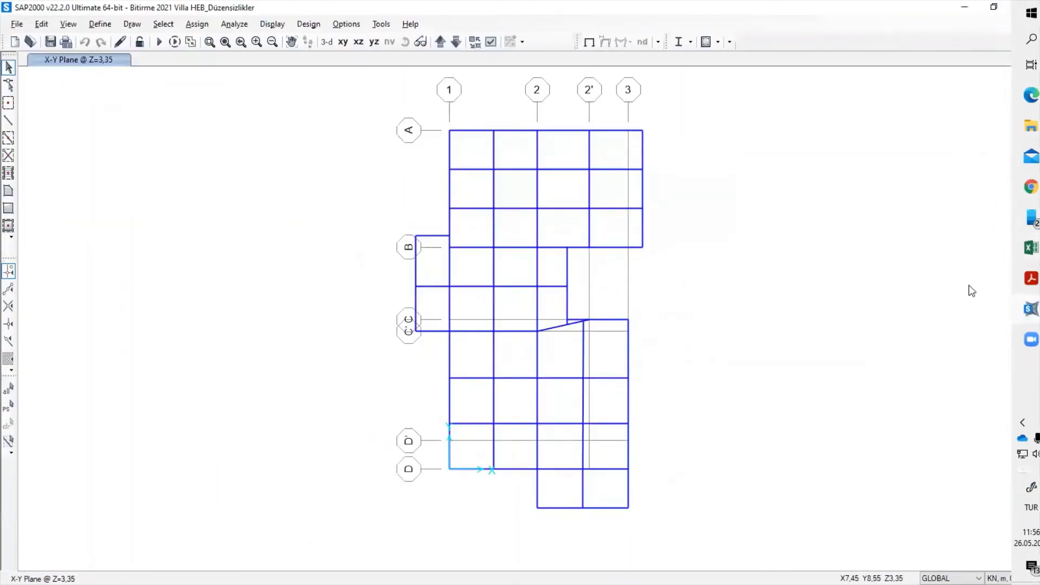
mouse_move(1019, 248)
left_click(960, 300)
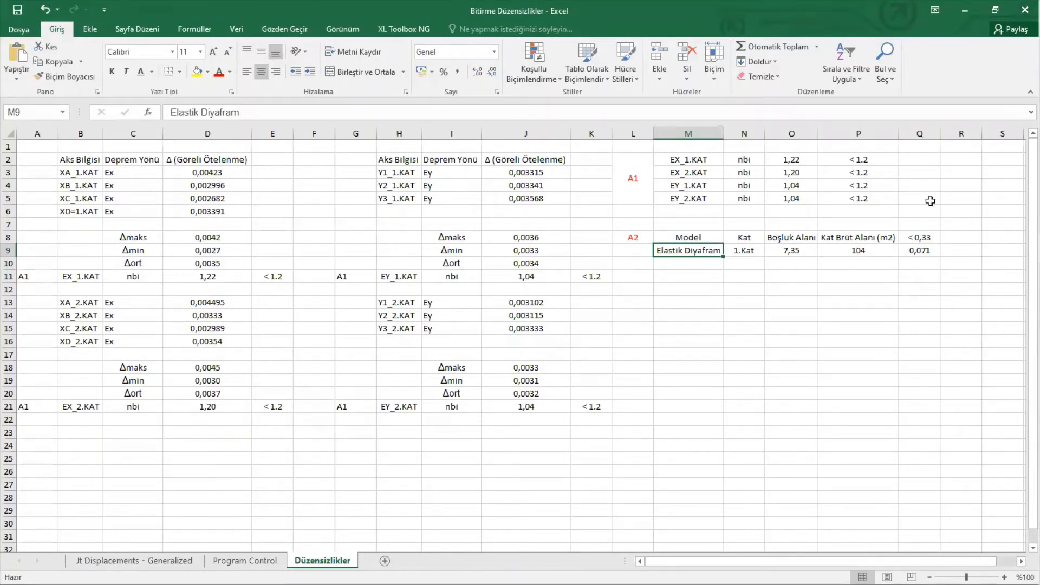
left_click(966, 11)
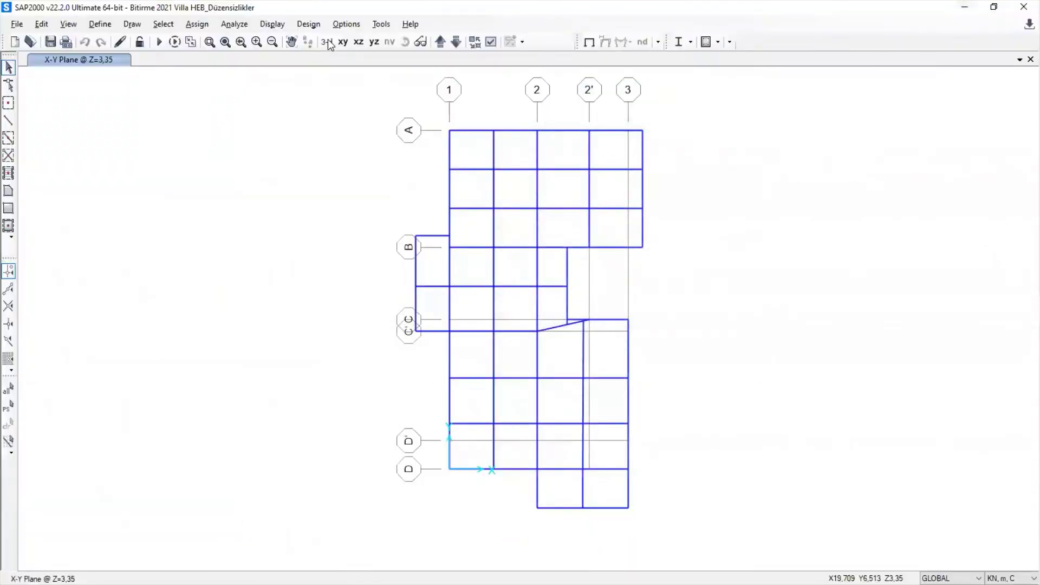
left_click(327, 42)
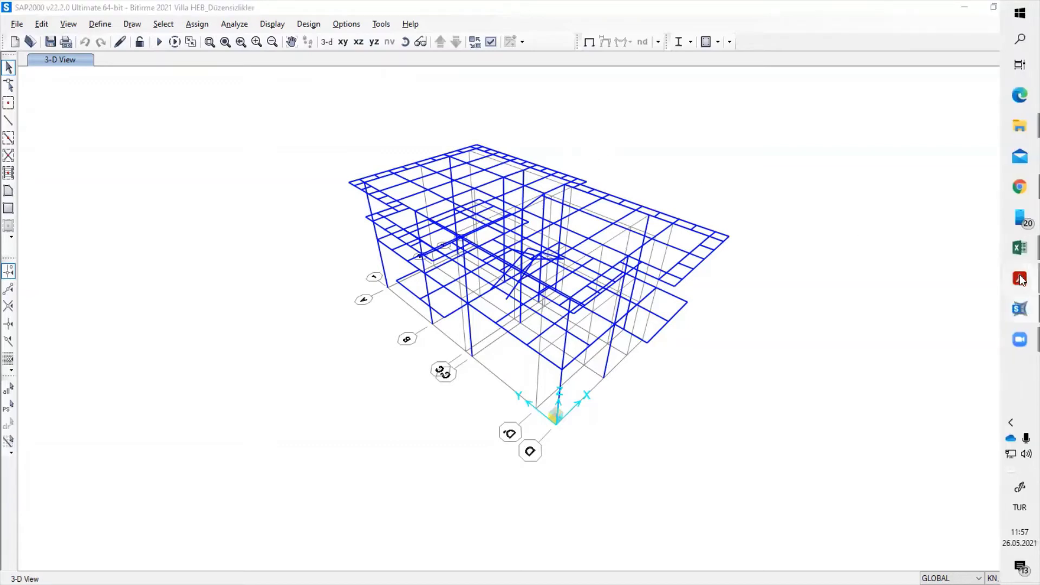
Switch back to TBDY-2018.pdf and examine the A2 irregularity cases I, II and III illustrated on page 42
mouse_move(1021, 278)
left_click(941, 255)
scroll(534, 305, "up", 5)
scroll(471, 360, "up", 15)
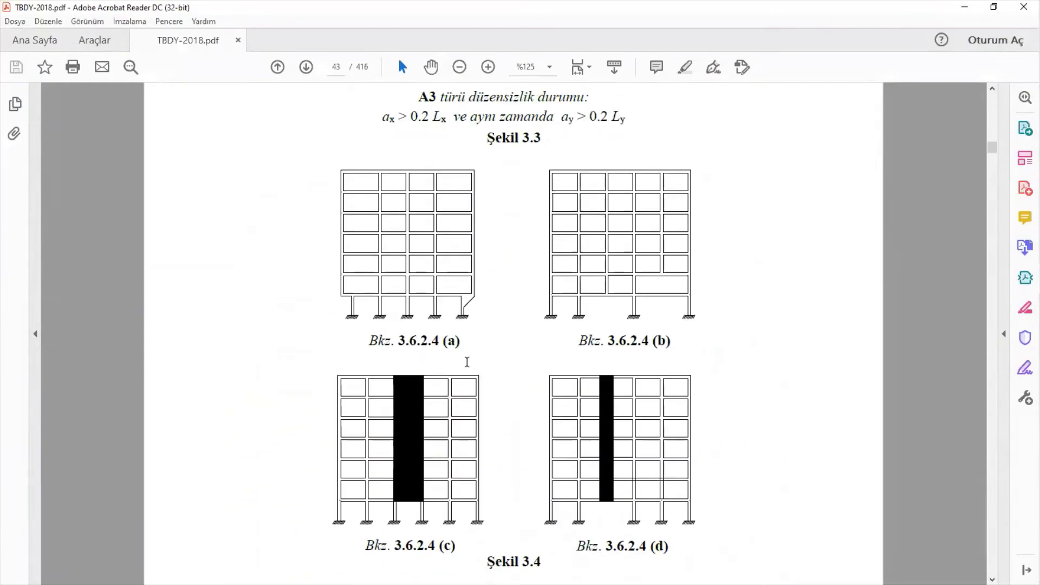
scroll(445, 358, "up", 8)
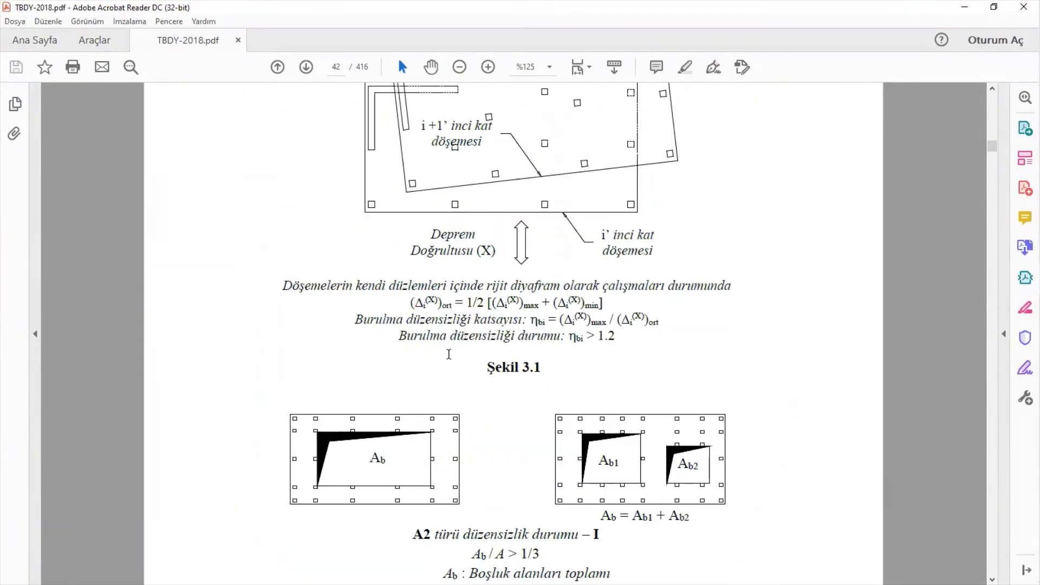
scroll(435, 383, "down", 9)
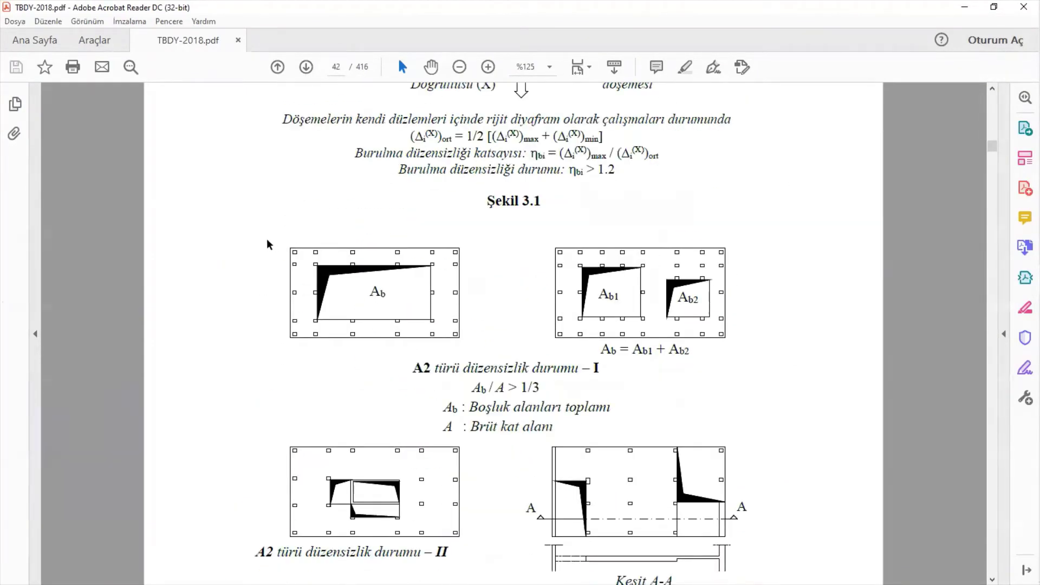
scroll(769, 531, "down", 2)
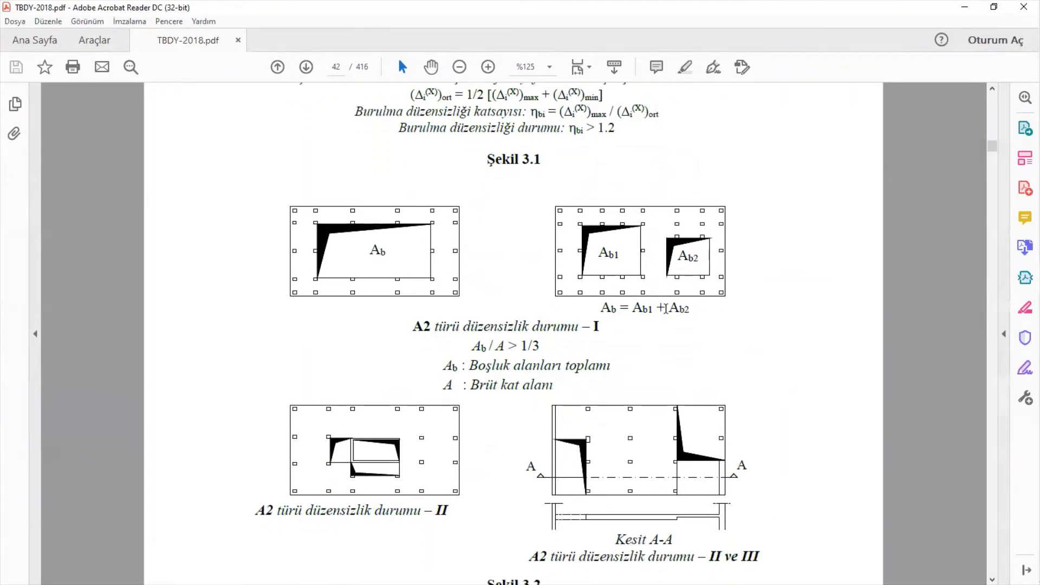
Switch to SAP2000 and delete the diaphragm joint constraints, the first listed one and DIAPH2
left_click(965, 8)
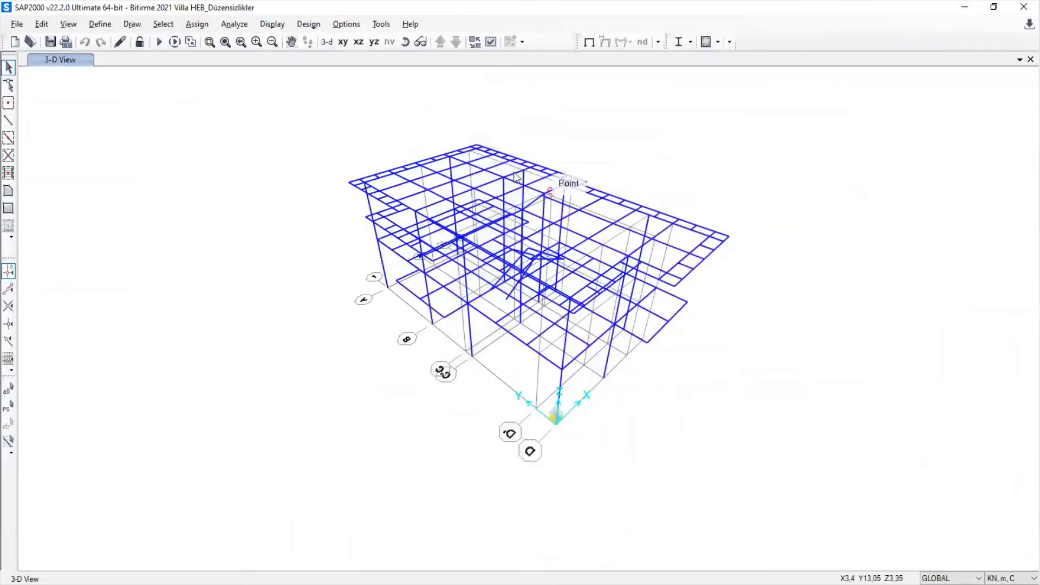
left_click(99, 24)
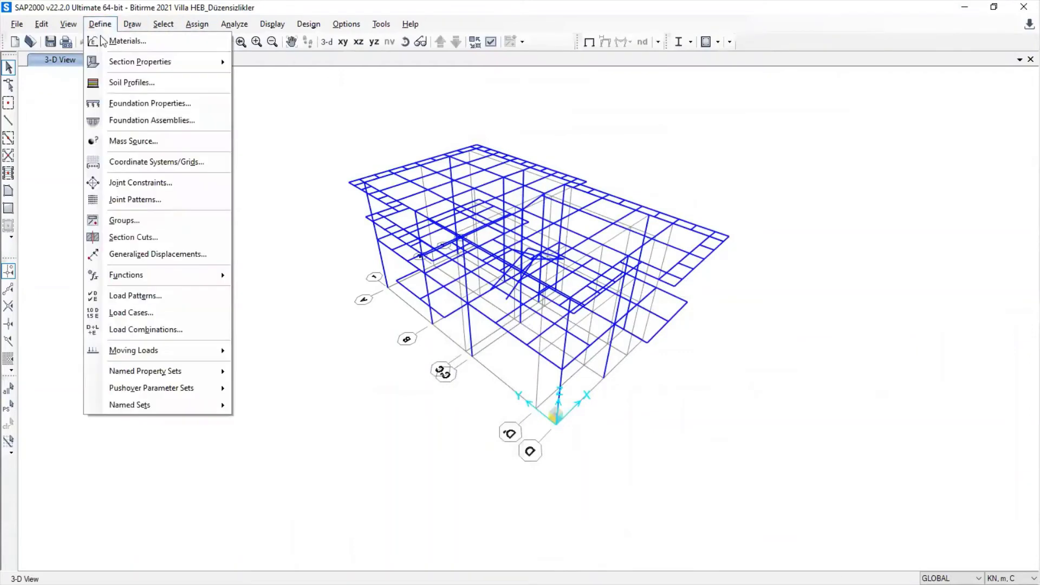
left_click(124, 183)
left_click(561, 326)
left_click(528, 346)
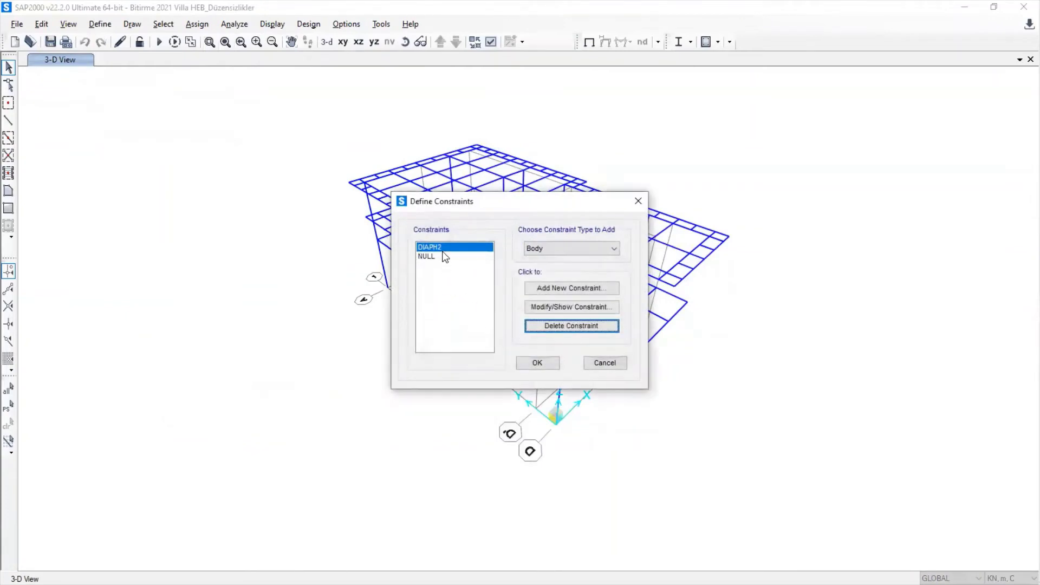
left_click(554, 327)
left_click(547, 347)
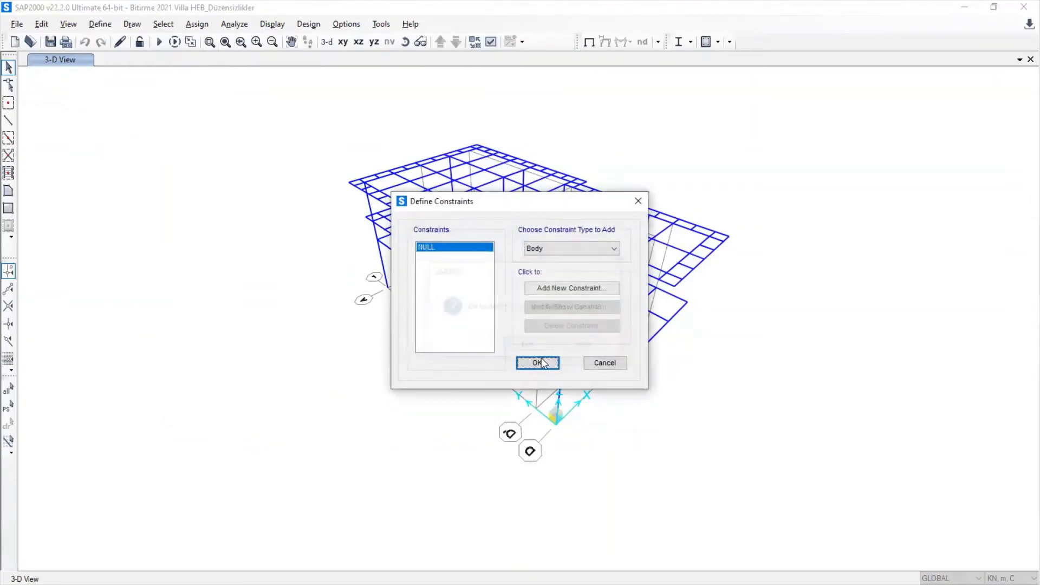
left_click(538, 363)
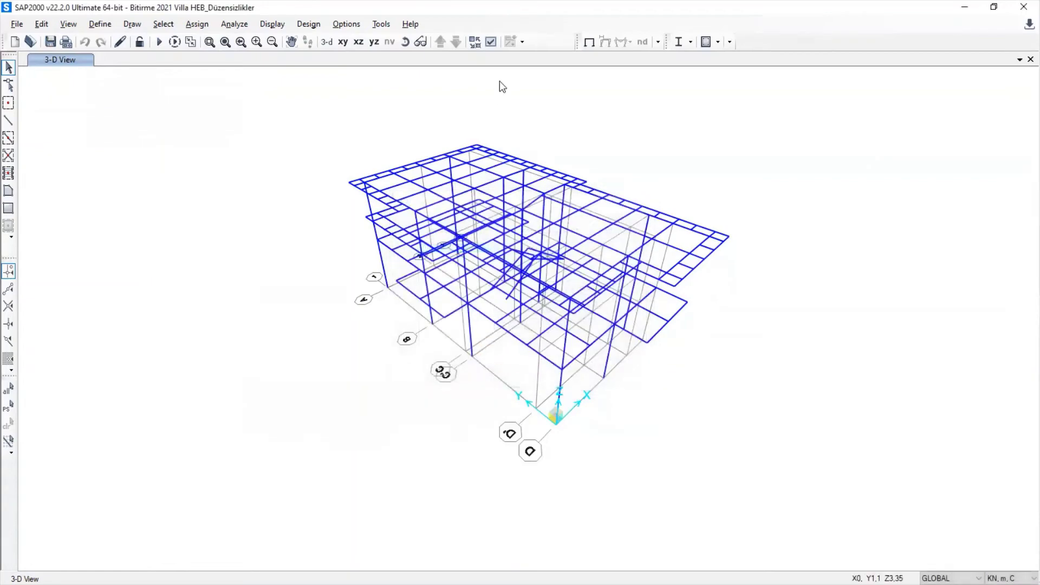
Show the area objects in the 3-D view by turning off their Not in View option
left_click(491, 42)
left_click(492, 364)
left_click(473, 462)
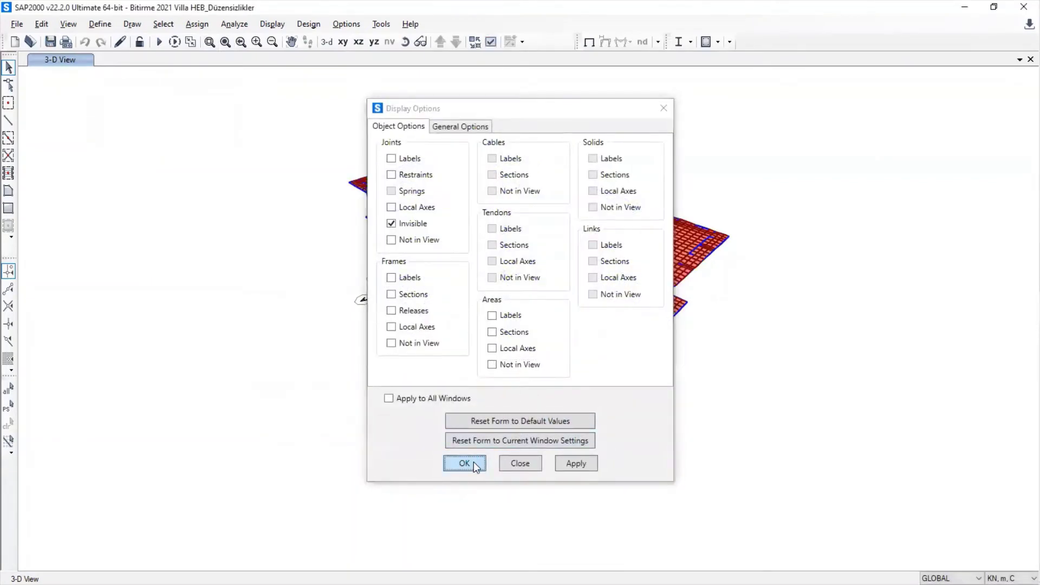
Inspect the meshed roof slab around its opening up close, and restore the default 3-D view
left_click(224, 43)
left_click_drag(603, 189, 674, 241)
left_click_drag(529, 365, 478, 407)
key("ctrl+q")
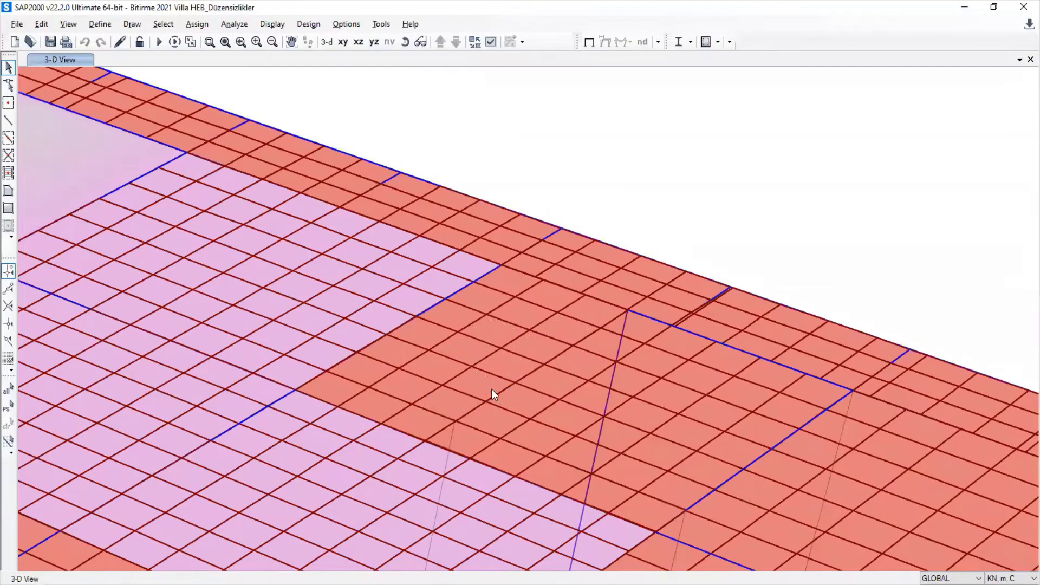
left_click(325, 40)
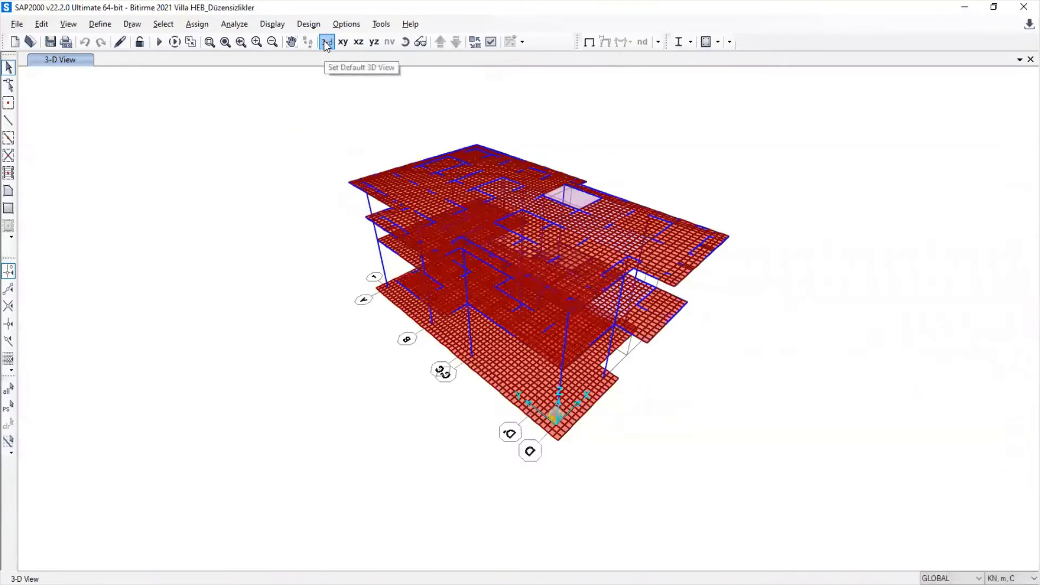
Switch to the Bitirme Düzensizlikler workbook in Excel and review the 1.Kat row of the A2 table, M9:Q9
mouse_move(1022, 227)
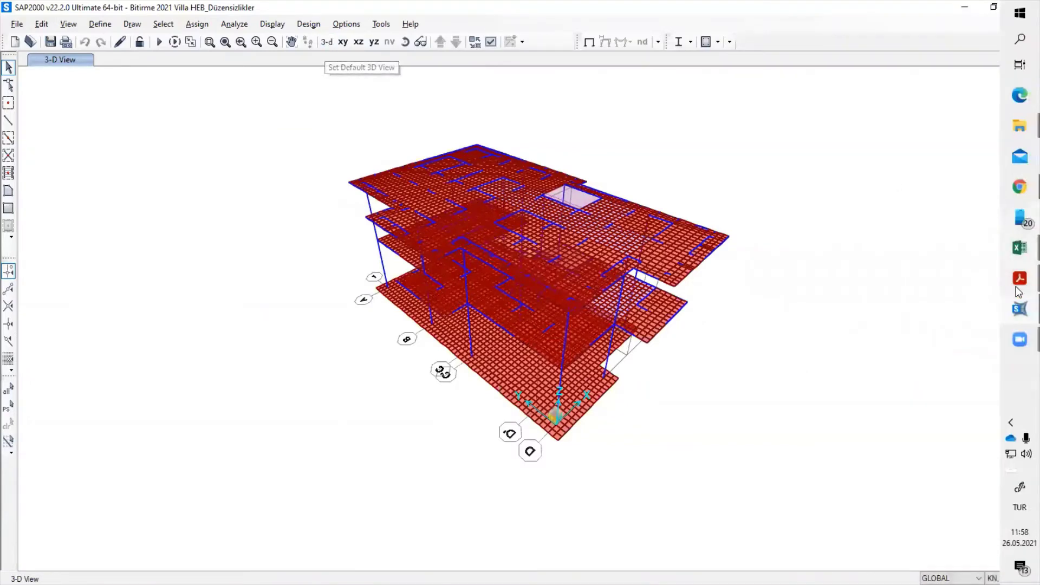
mouse_move(1021, 259)
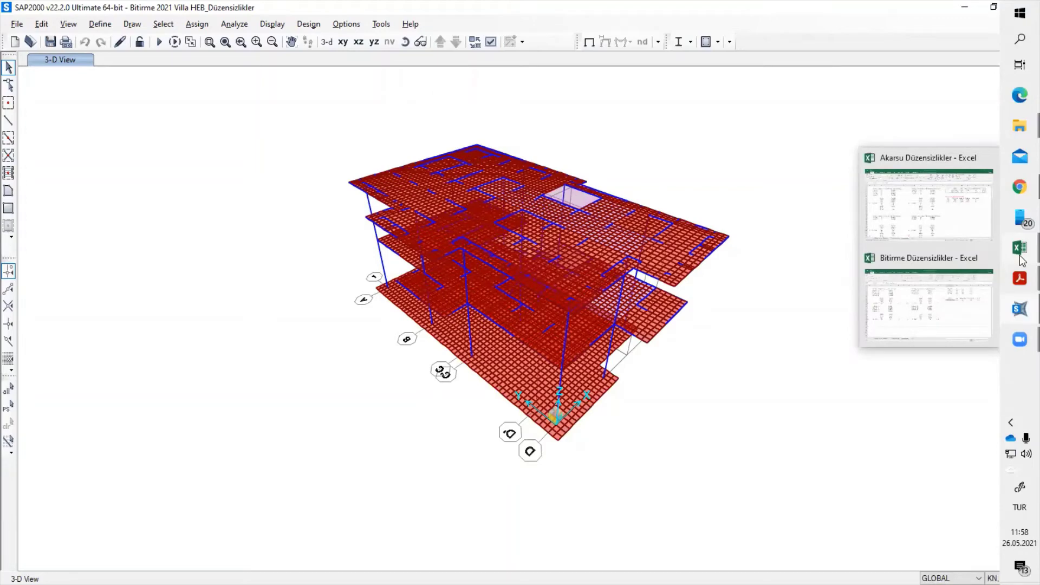
left_click(1022, 259)
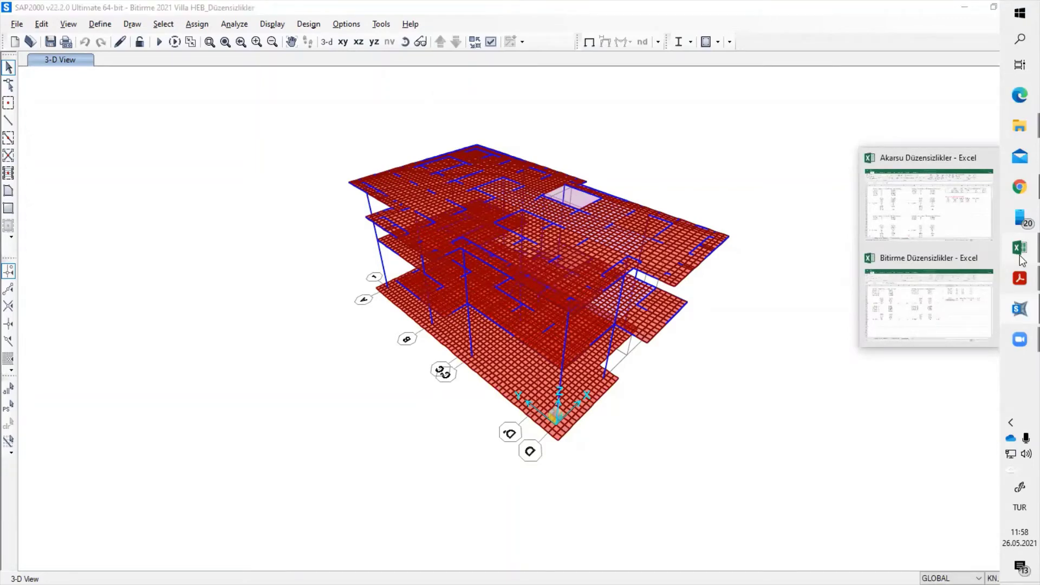
left_click(950, 308)
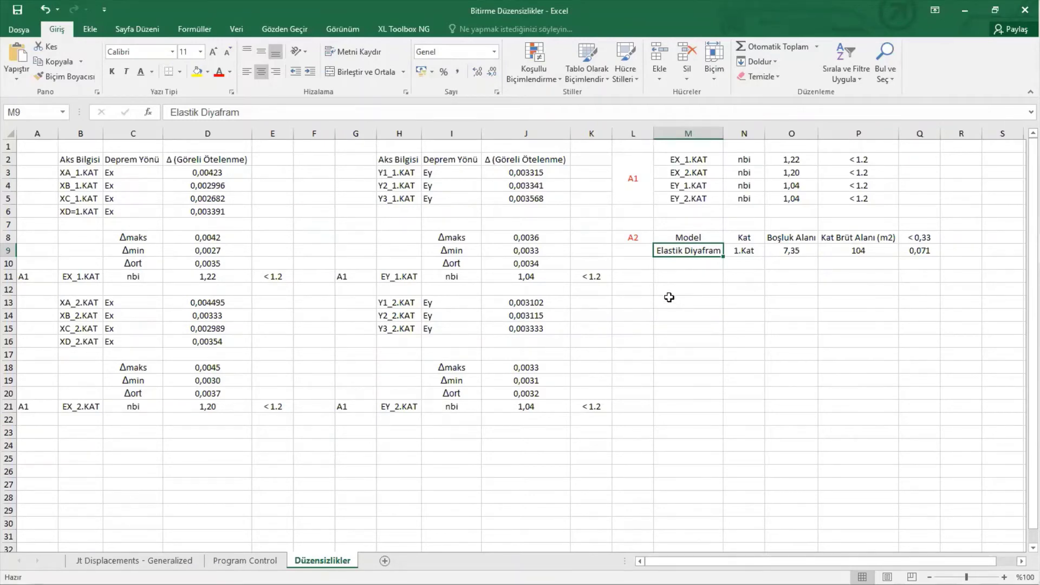
left_click_drag(681, 248, 907, 253)
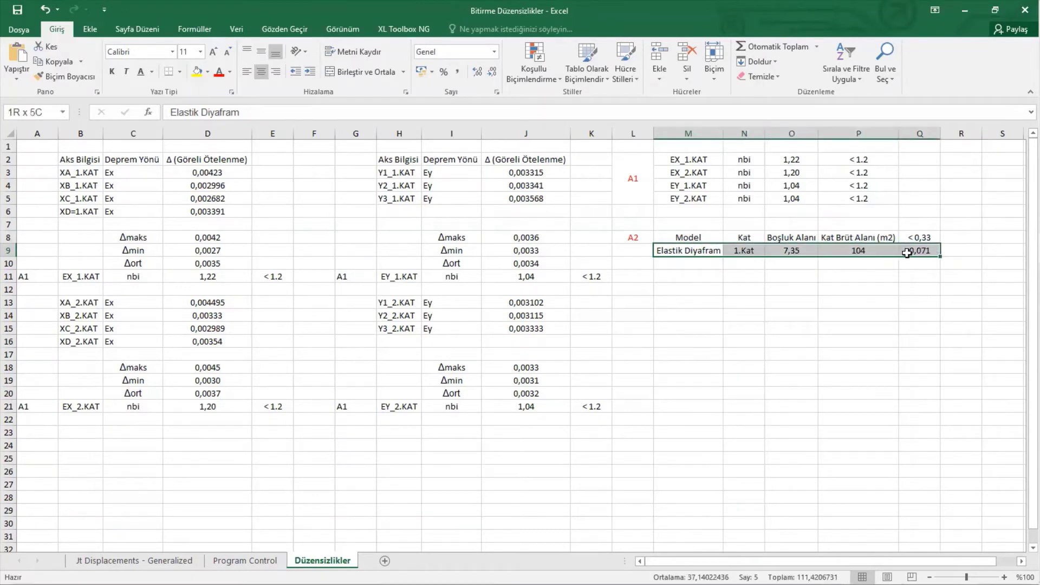
left_click_drag(907, 253, 907, 253)
Change the model name in cell M9 of the A2 table to "Rijit Diyafram"
left_click(690, 251)
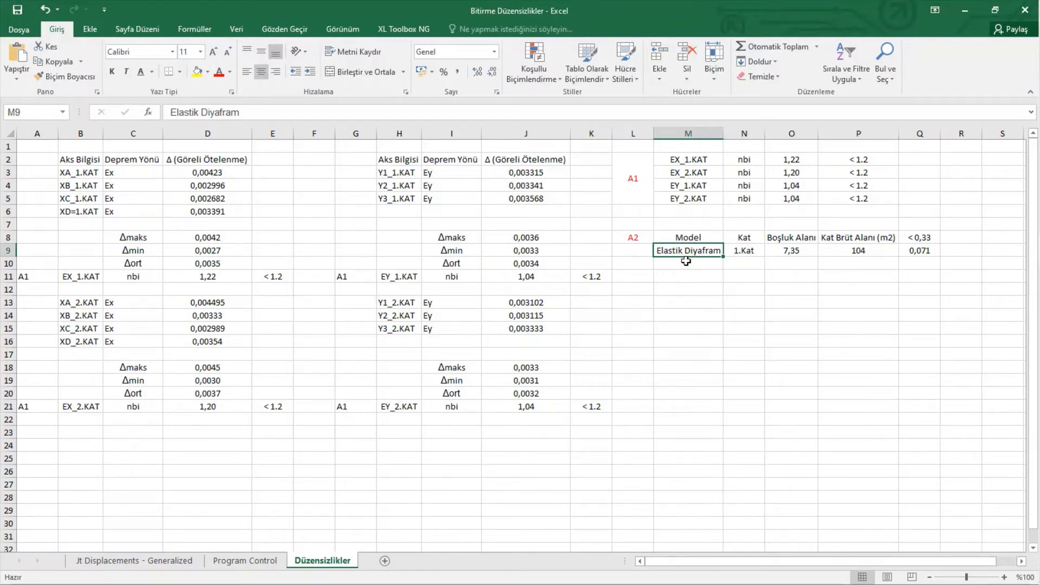
type("RİJİT DİYAFRAM")
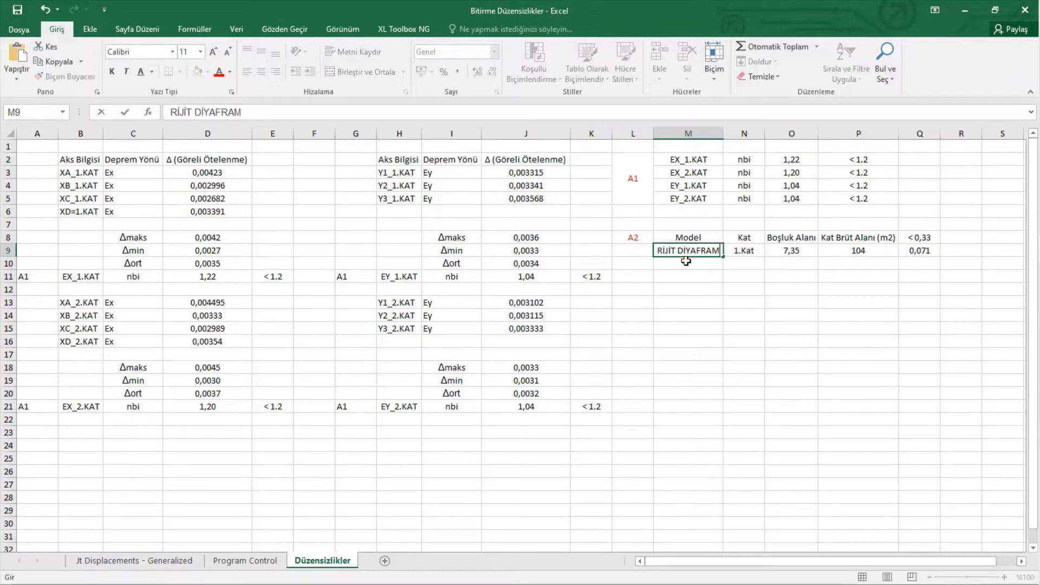
key("BackSpace")
key("BackSpace")
key("BackSpace")
key("BackSpace")
key("BackSpace")
key("BackSpace")
key("BackSpace")
key("BackSpace")
key("BackSpace")
key("BackSpace")
key("BackSpace")
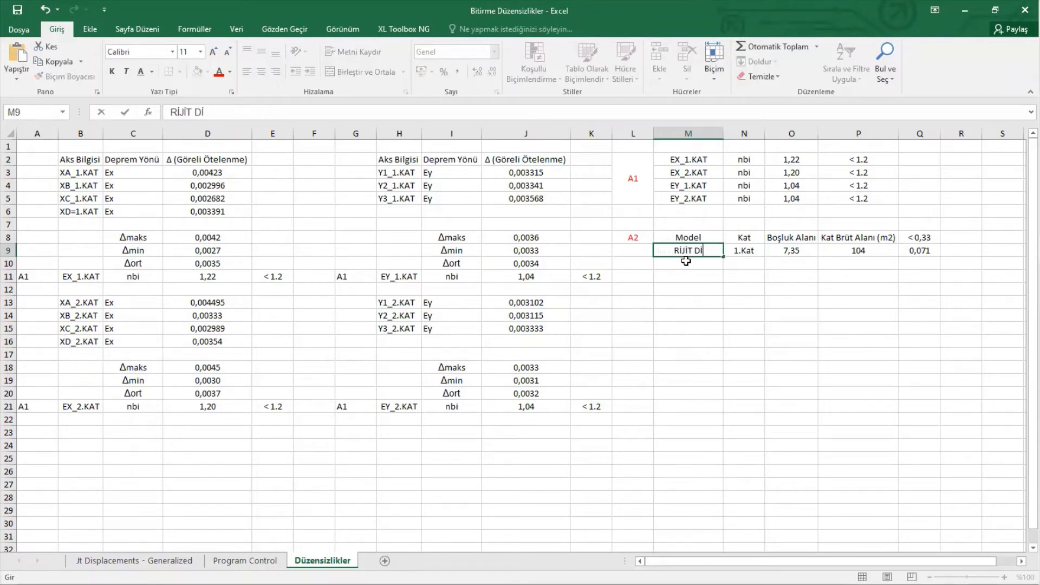
key("BackSpace")
key("BackSpace")
type("ijit Diyafram")
left_click(669, 310)
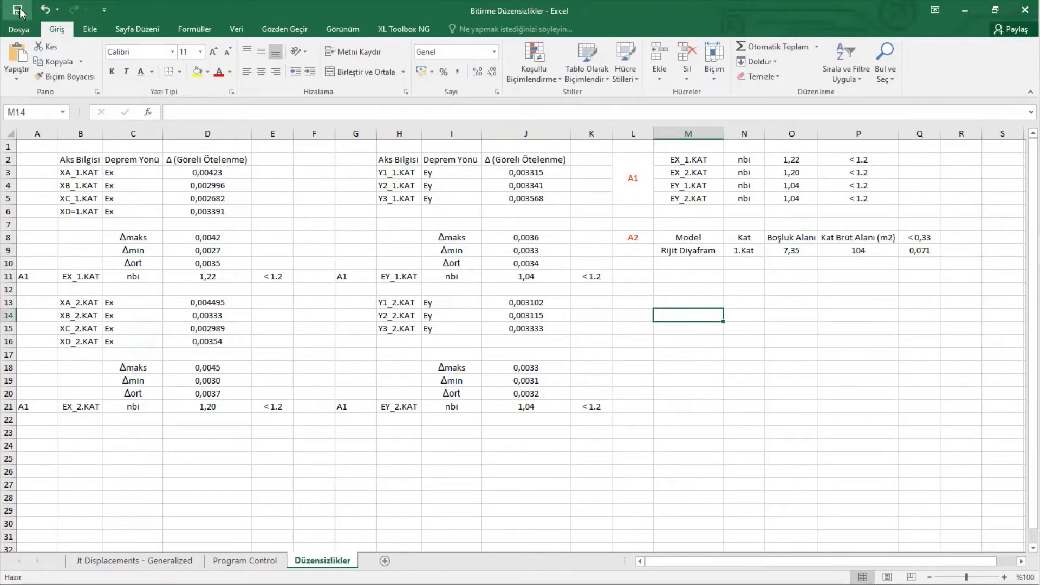
Switch to TBDY-2018.pdf in Acrobat Reader and read the A1 and A2 irregularity definitions in Tablo 3.6 on page 41
left_click(964, 11)
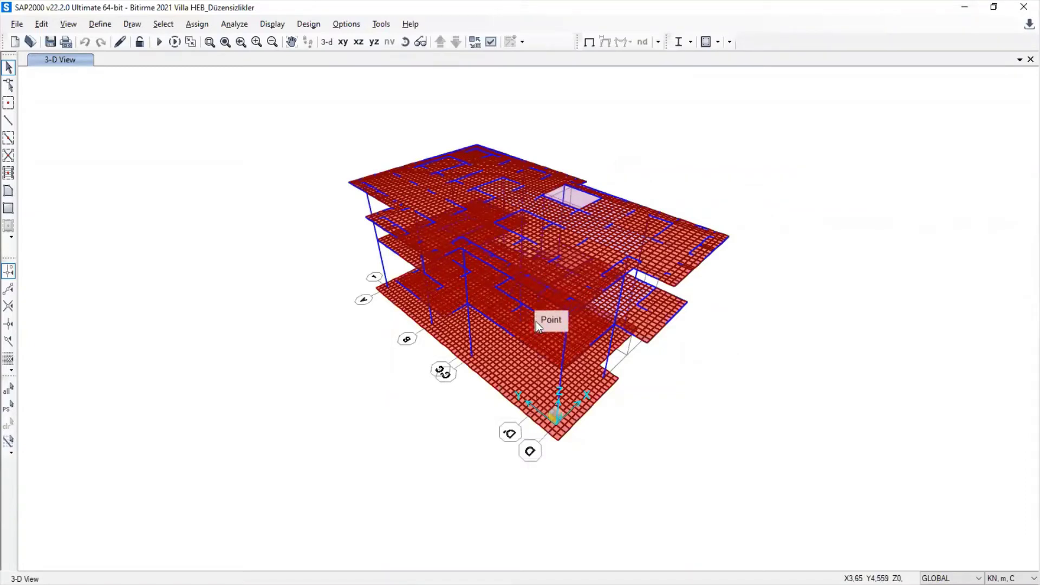
mouse_move(1020, 283)
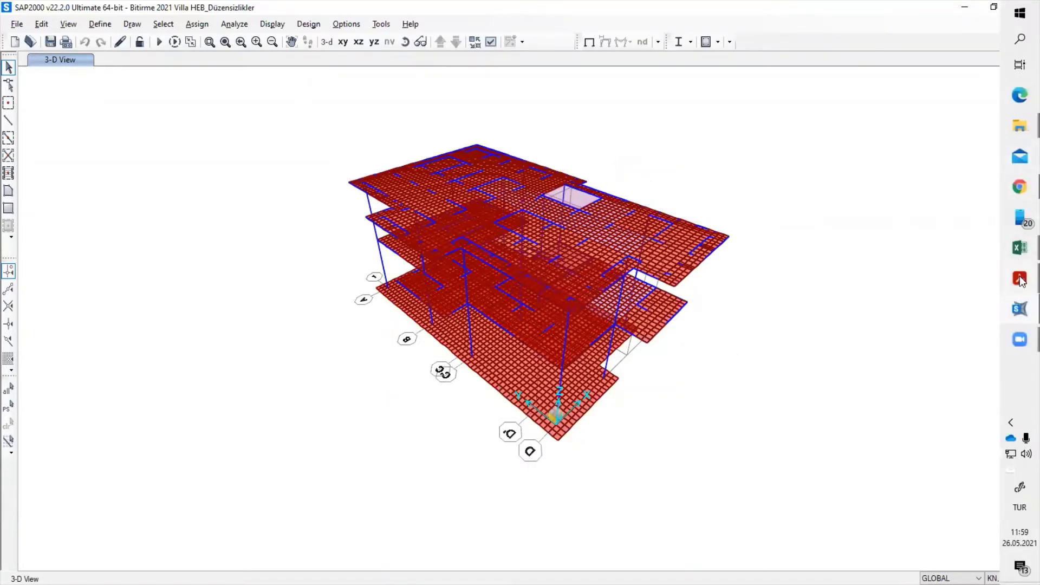
left_click(921, 249)
scroll(529, 218, "up", 15)
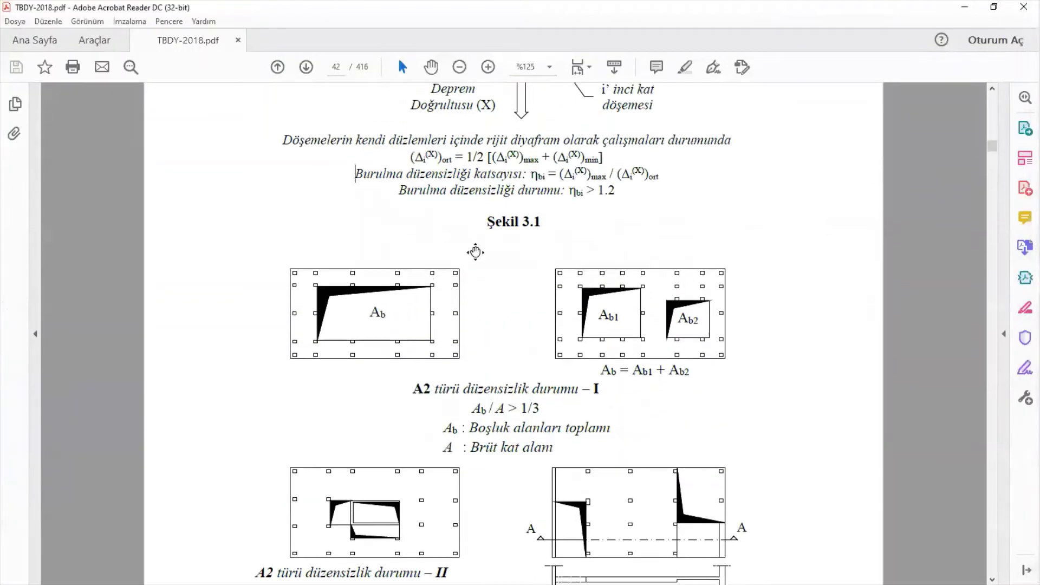
scroll(529, 218, "up", 8)
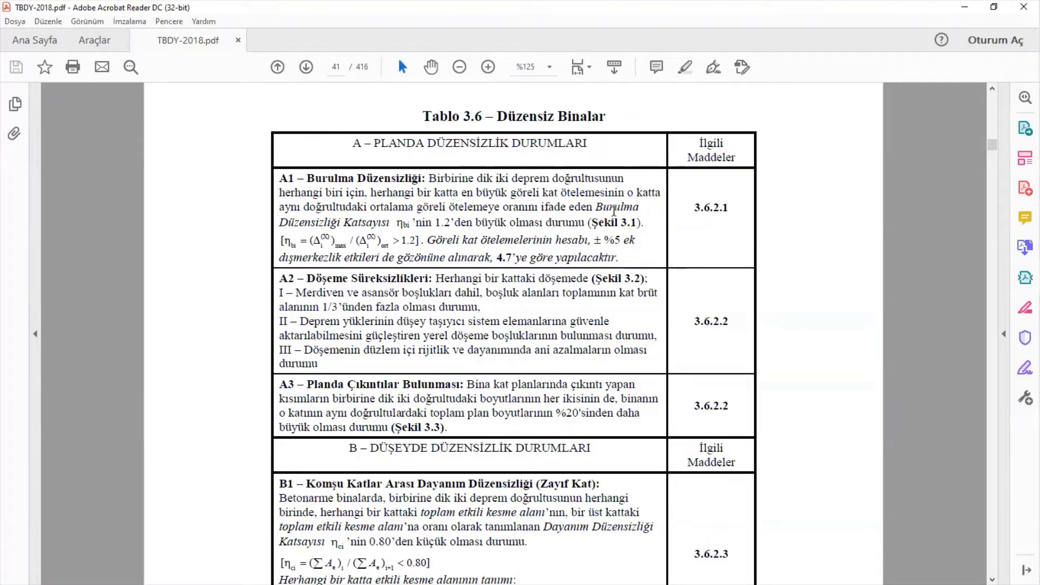
left_click_drag(635, 250, 332, 221)
left_click(331, 221)
left_click_drag(279, 177, 621, 254)
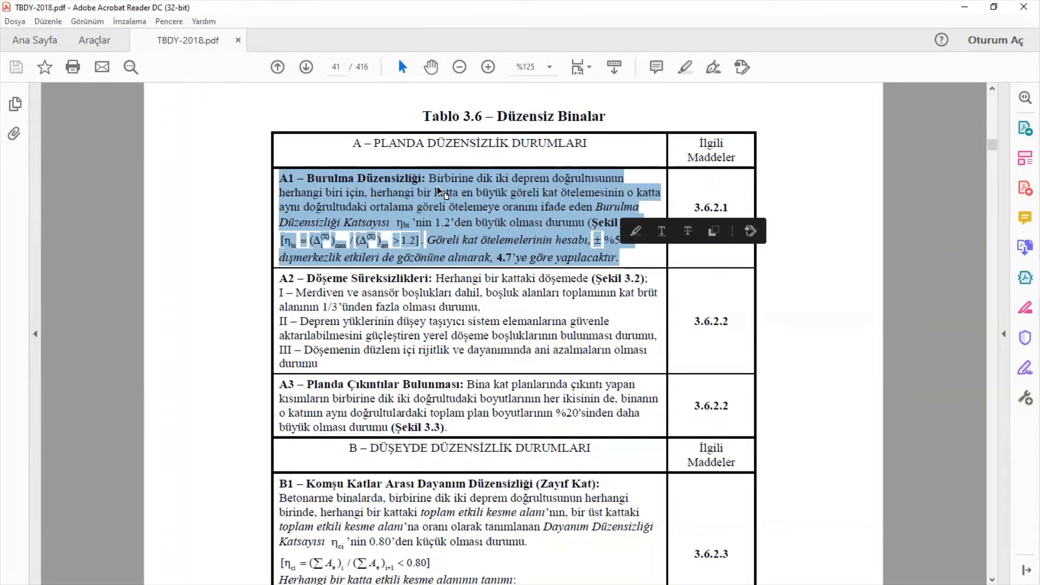
left_click_drag(280, 278, 502, 366)
left_click(502, 366)
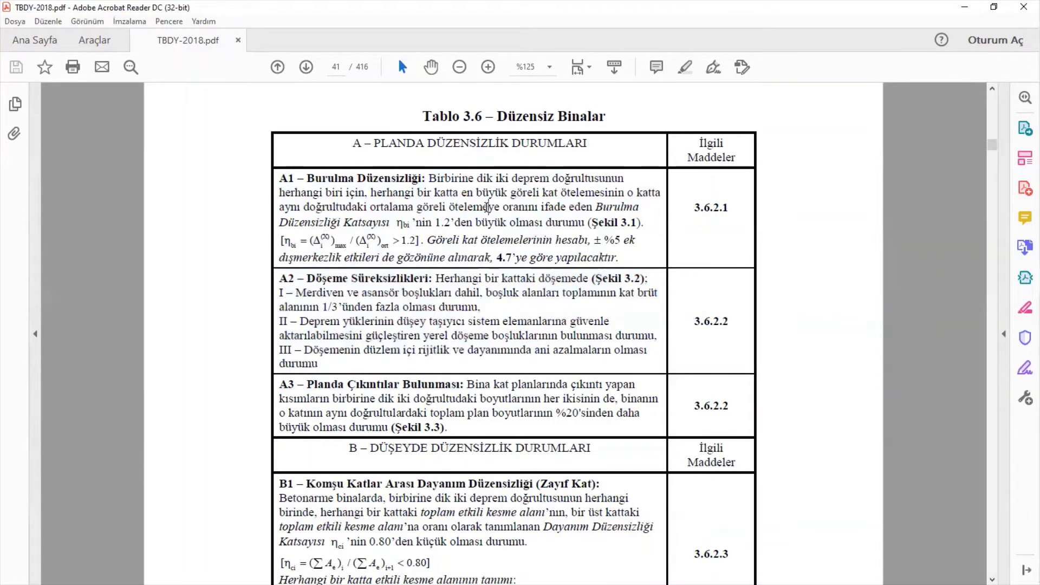
left_click(489, 207)
Read the A3 plan projection definition in Tablo 3.6 and examine its plan shapes and limits in Şekil 3.3 on page 43
scroll(465, 257, "down", 1)
scroll(465, 258, "down", 6)
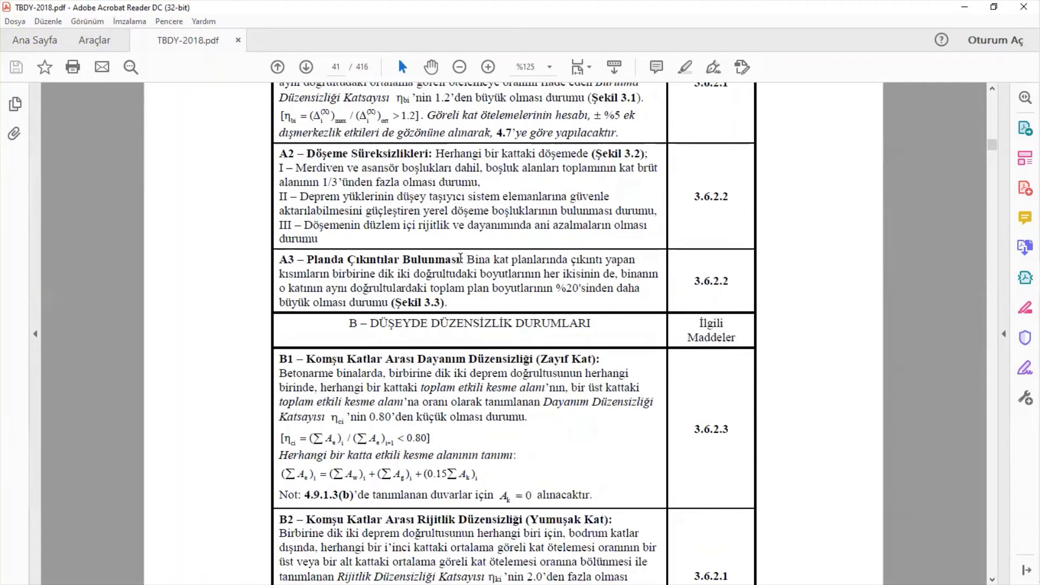
scroll(360, 268, "up", 1, "ctrl")
scroll(360, 268, "up", 1, "ctrl")
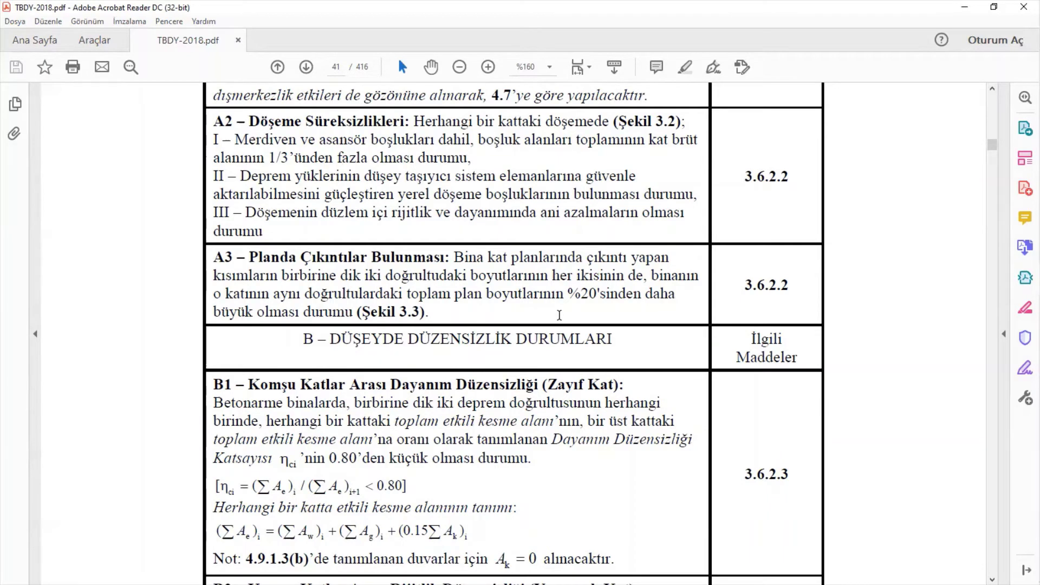
scroll(549, 428, "down", 3)
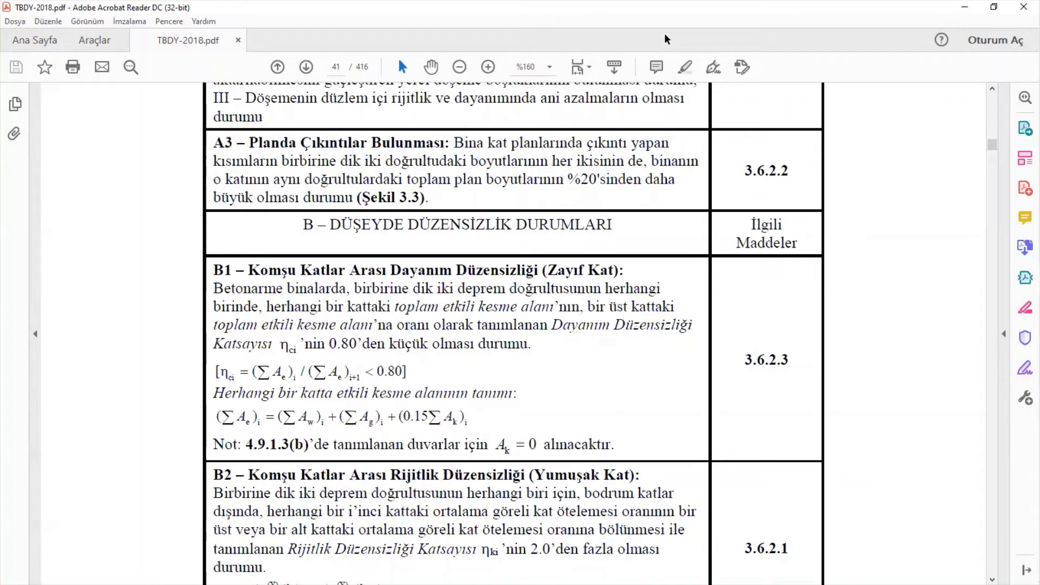
scroll(391, 280, "down", 3)
scroll(391, 280, "down", 12)
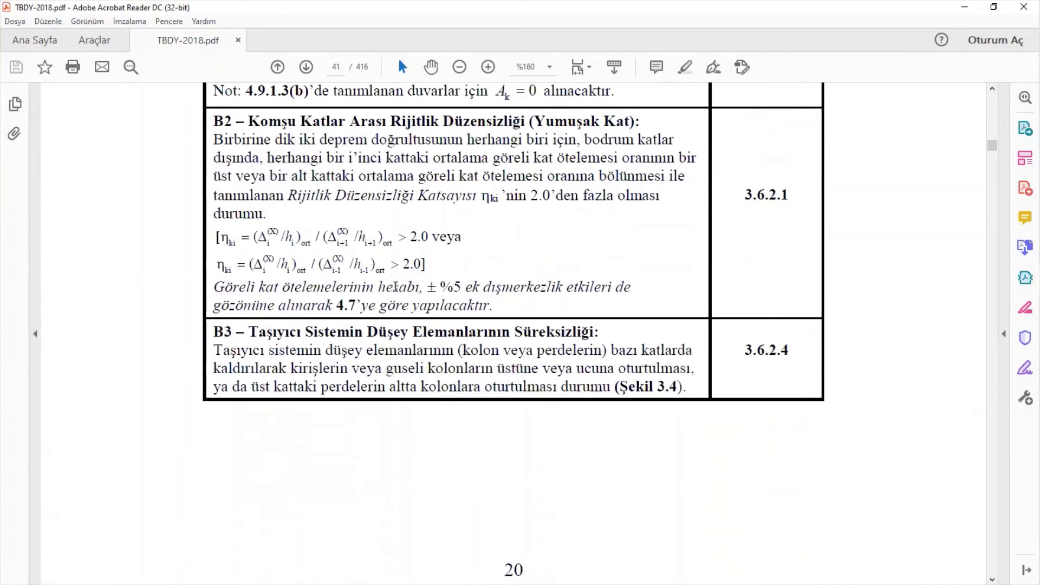
scroll(412, 237, "down", 12)
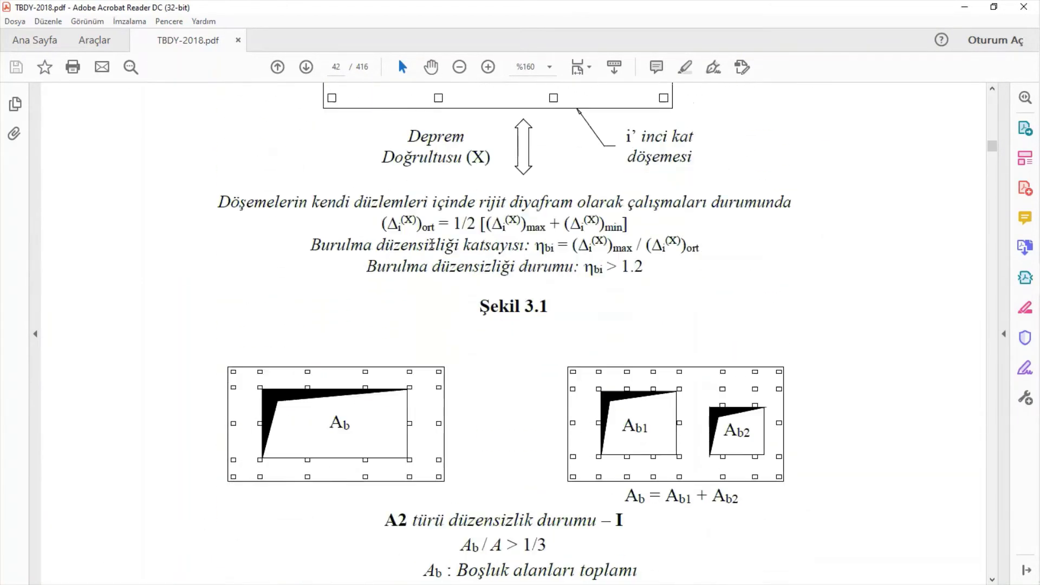
scroll(471, 270, "down", 1)
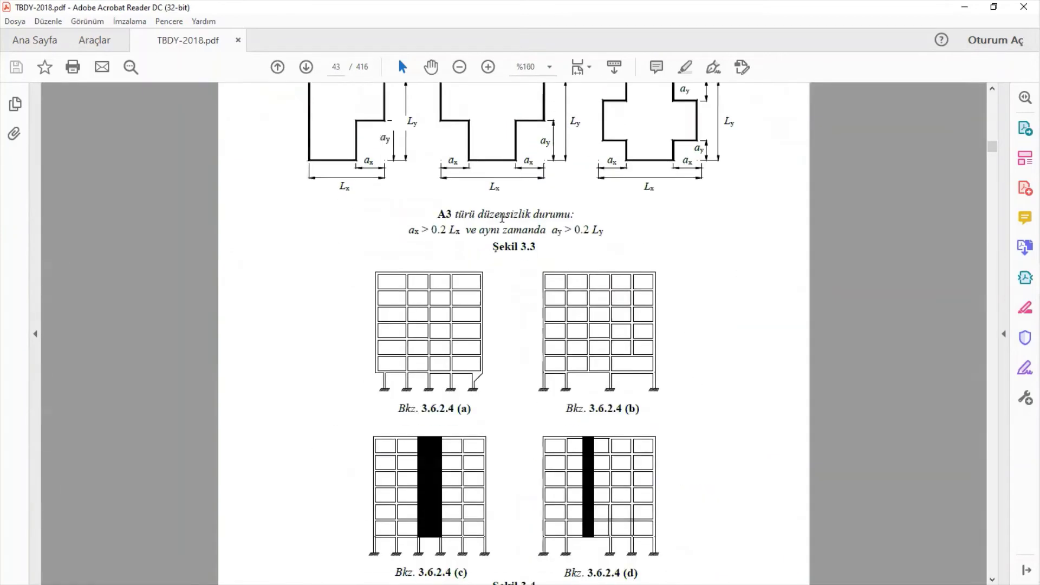
scroll(511, 220, "up", 1)
scroll(525, 158, "up", 2, "ctrl")
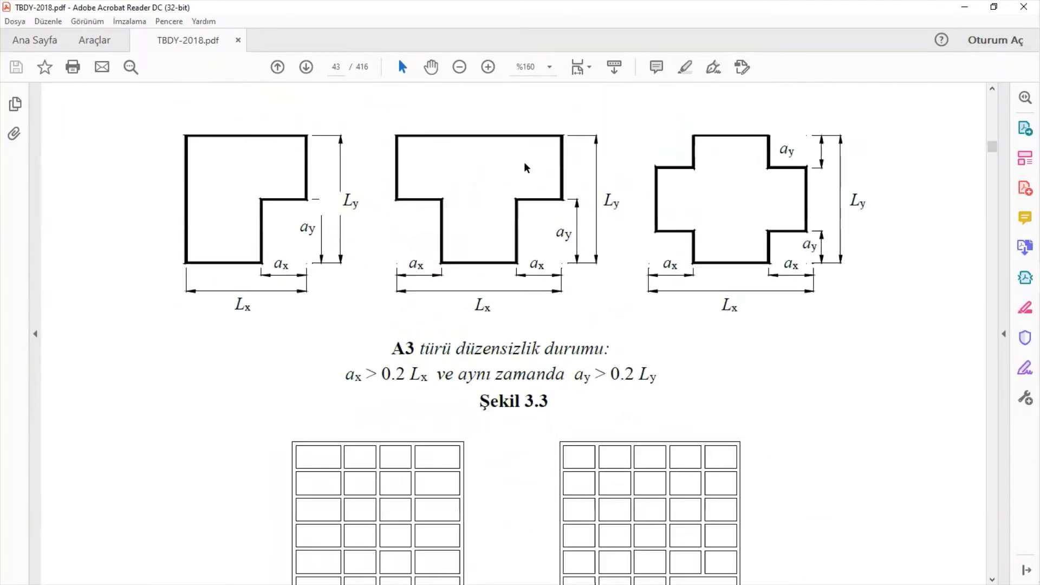
scroll(544, 126, "up", 1, "ctrl")
scroll(541, 151, "up", 1, "ctrl")
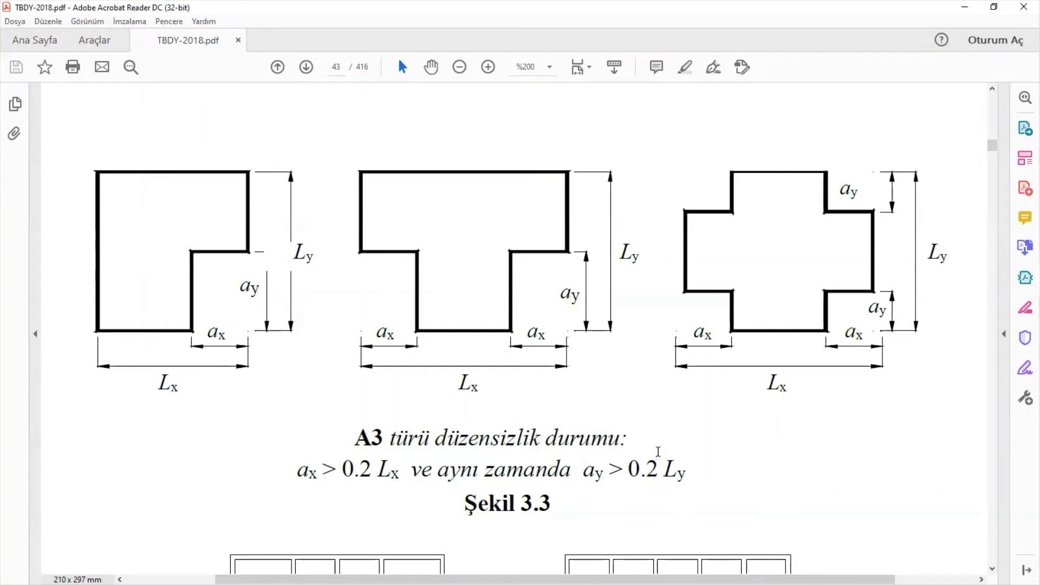
Switch to SAP2000 and select the joints along the perimeter axes of the Z=3,35 floor plan
key("alt+Tab")
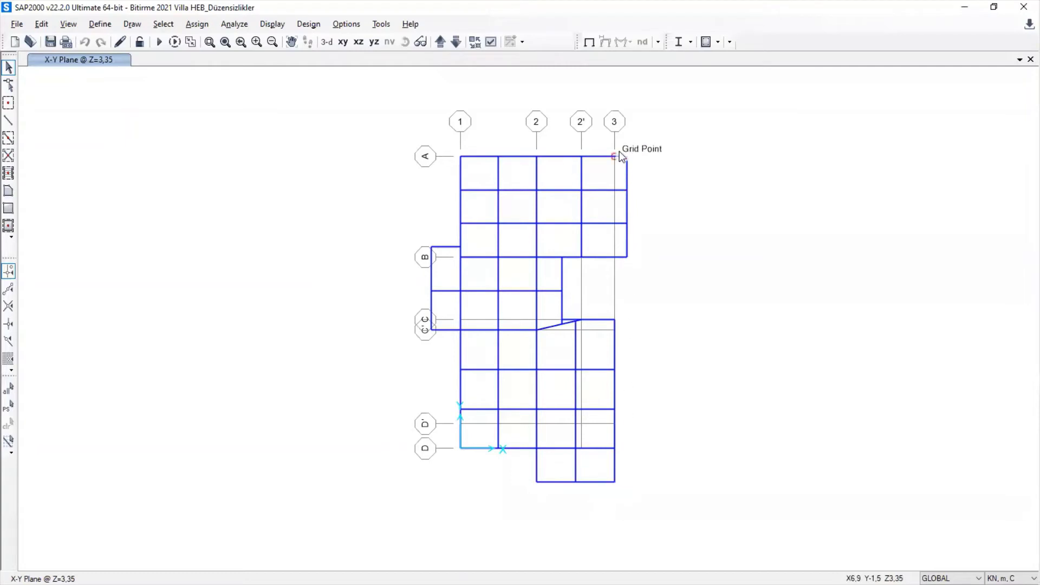
left_click(580, 156)
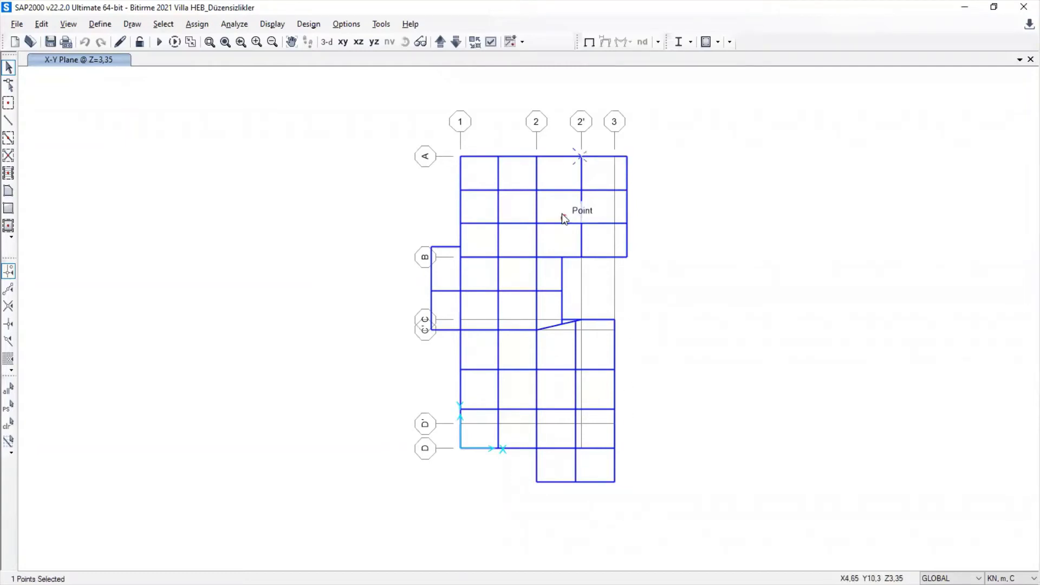
left_click(461, 157)
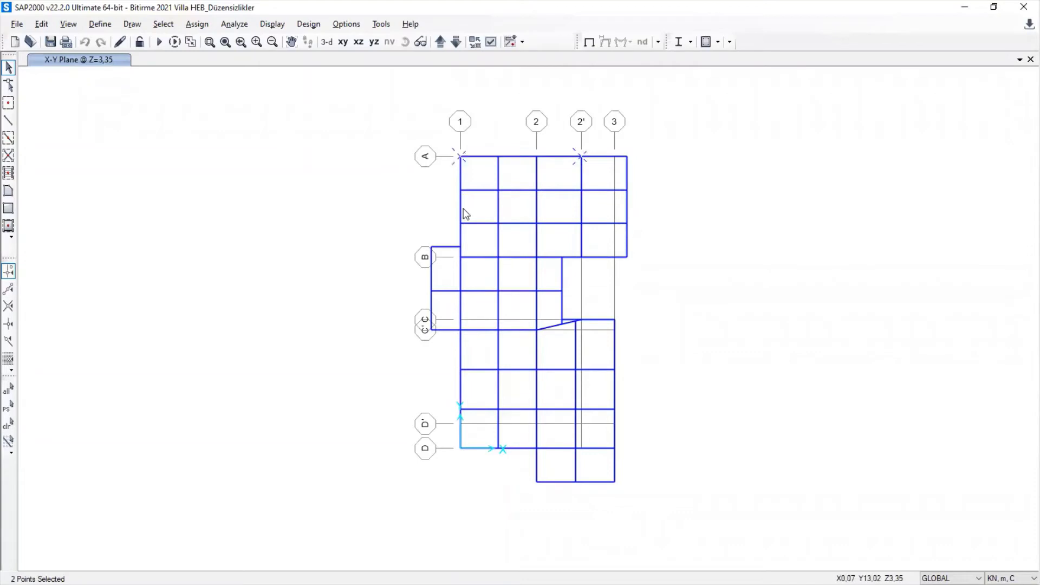
left_click(460, 257)
left_click(460, 329)
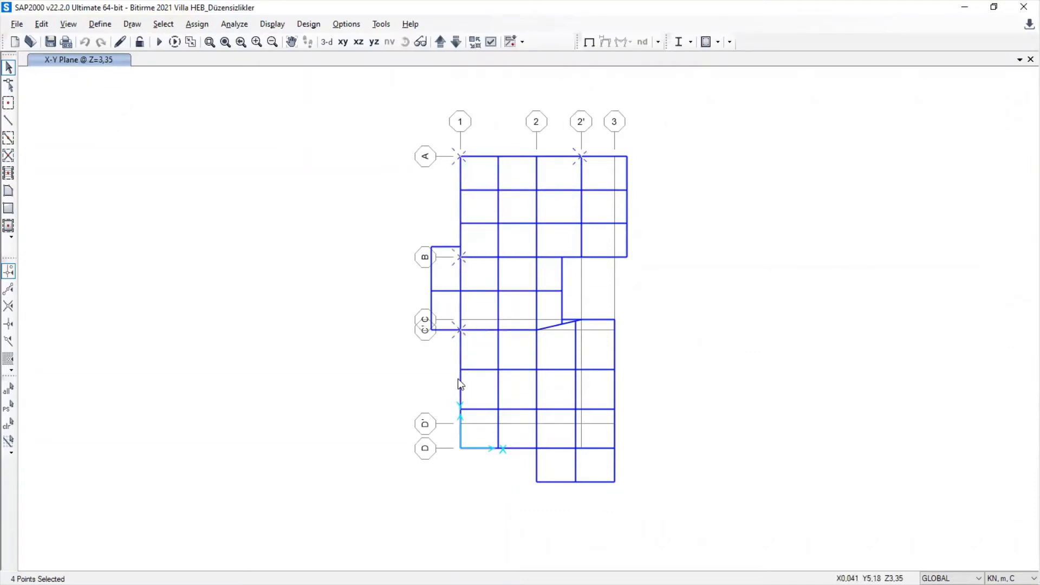
left_click(460, 448)
left_click(537, 448)
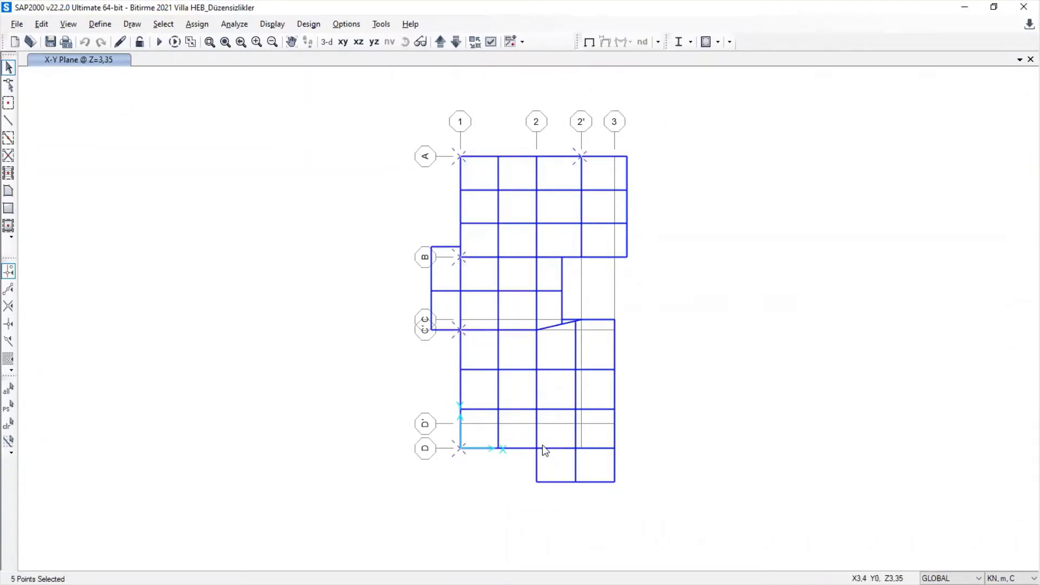
left_click(615, 423)
left_click(614, 319)
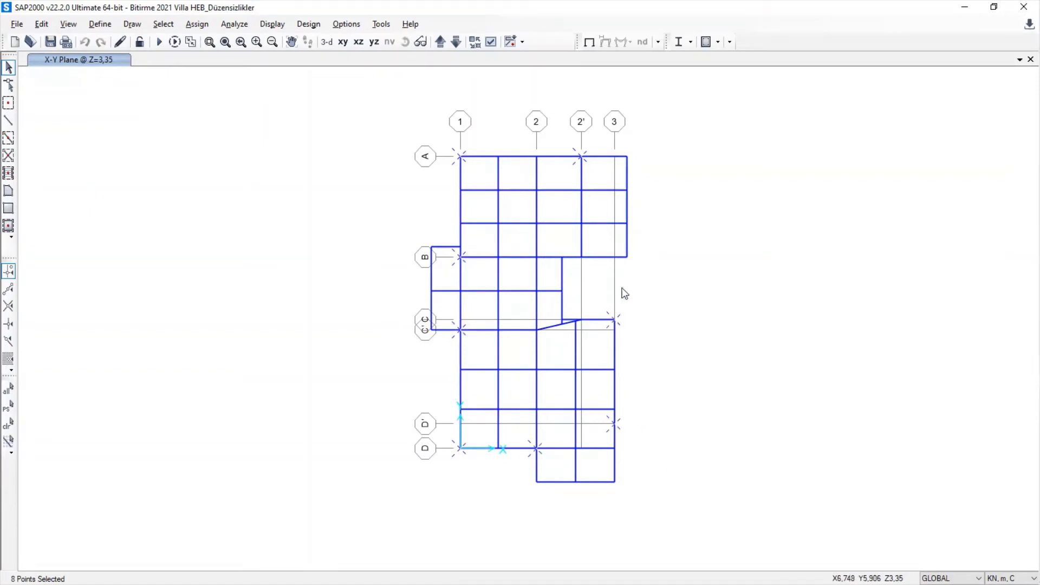
left_click(616, 256)
Delete the frames projecting beyond axis 2' between axes A and B, and the axis B overhang past axis 3
mouse_move(686, 127)
left_mouse_down()
mouse_move(610, 217)
mouse_move(605, 245)
left_mouse_up()
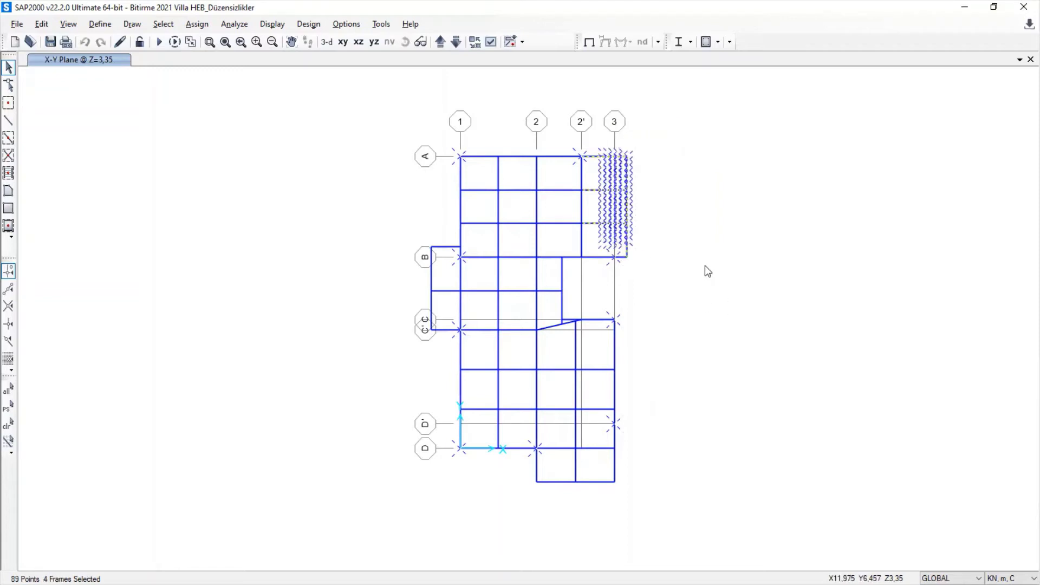
left_click(492, 42)
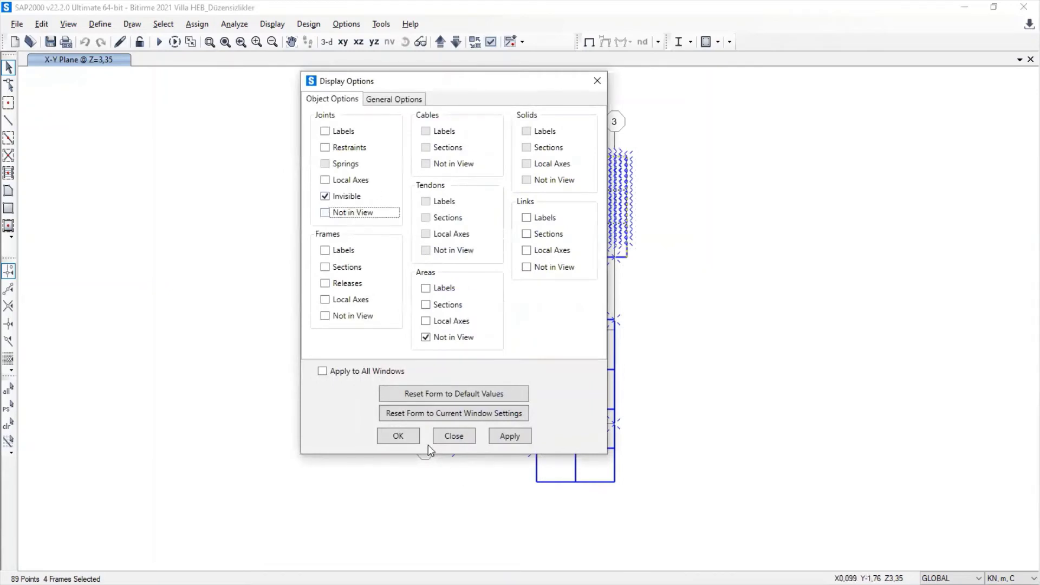
left_click(406, 435)
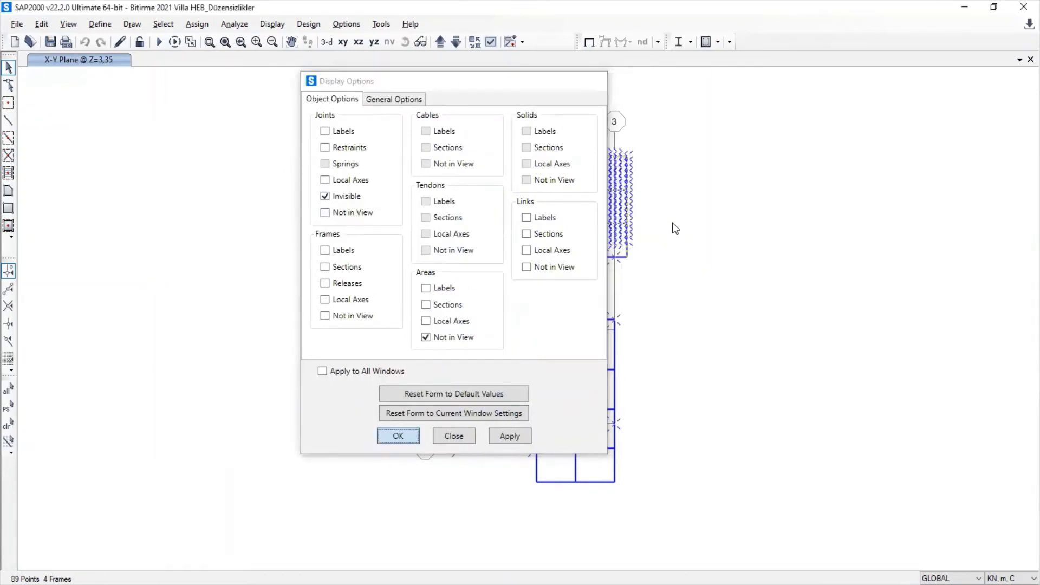
left_click_drag(663, 153, 590, 255)
key("ctrl+q")
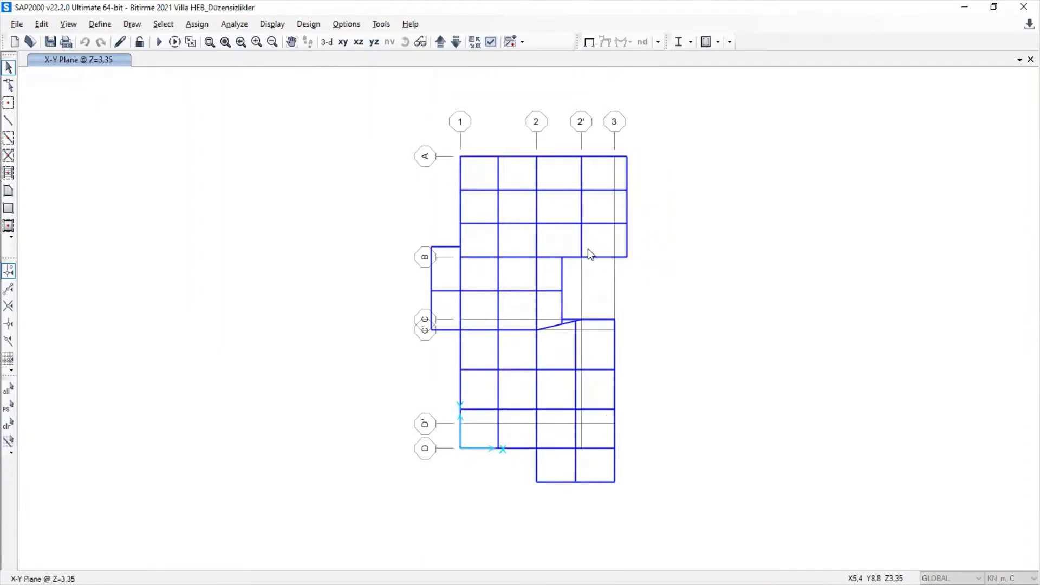
left_click_drag(650, 240, 621, 267)
key("Delete")
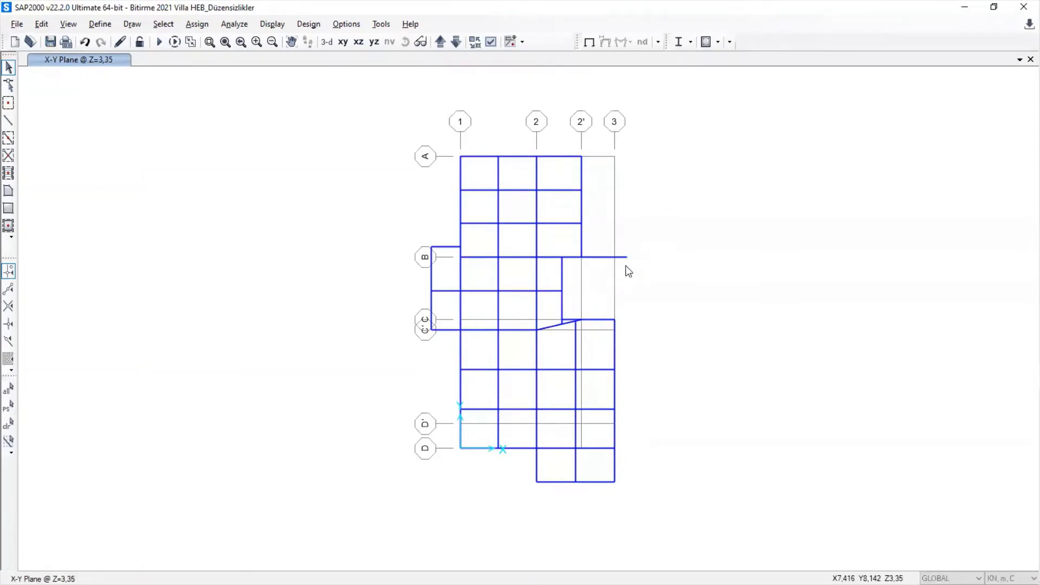
Delete the cantilever frames projecting past axes D' and D between axes 2 and 3, including the axis 2 overhang
left_click_drag(658, 471, 554, 509)
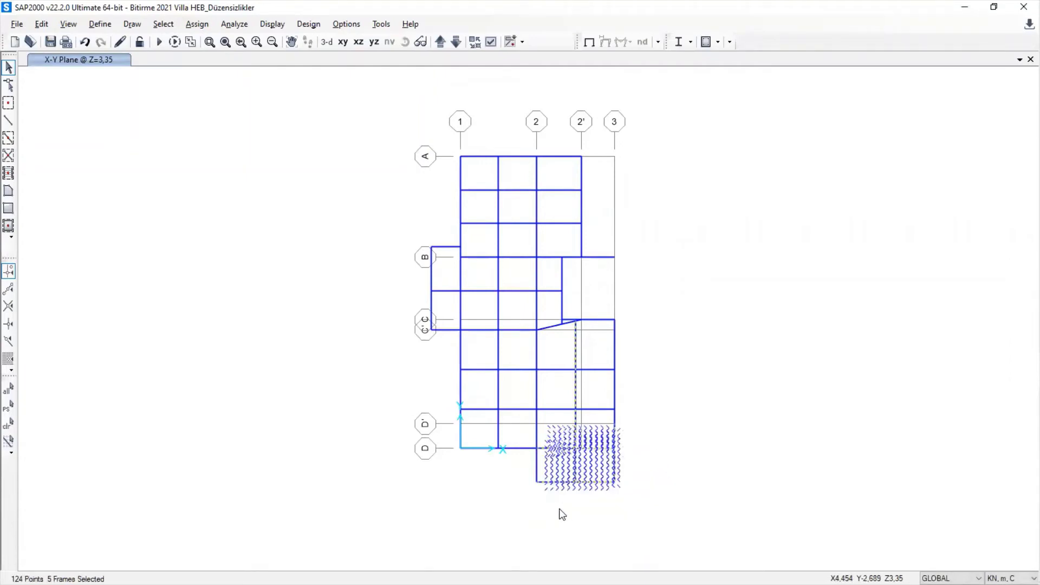
key("Delete")
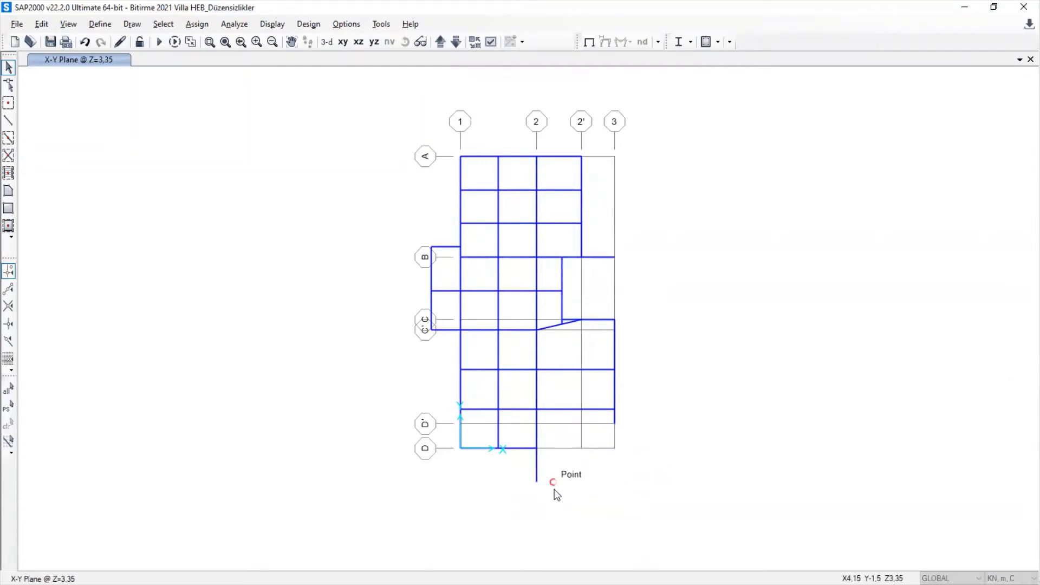
left_click_drag(554, 469, 509, 495)
key("Delete")
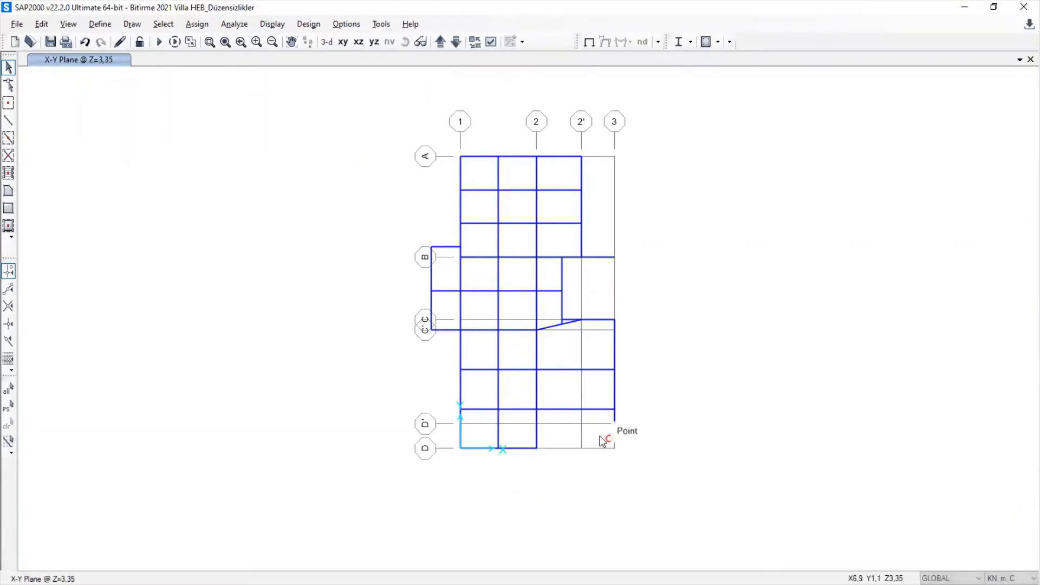
Delete the cantilever frames projecting outside axis 1 between axes B and C'
left_click_drag(446, 356, 399, 206)
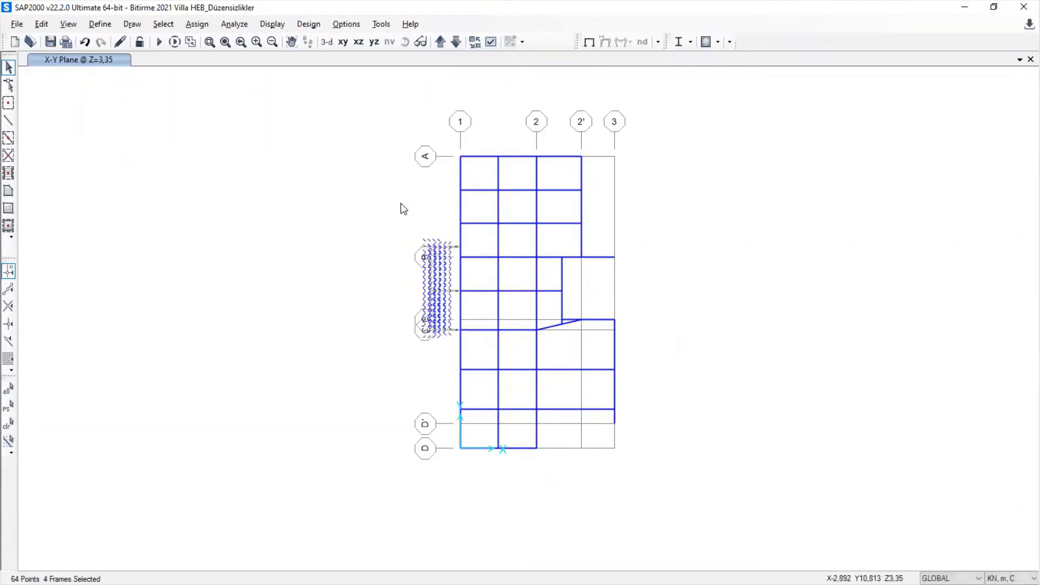
key("ctrl+q")
key("Delete")
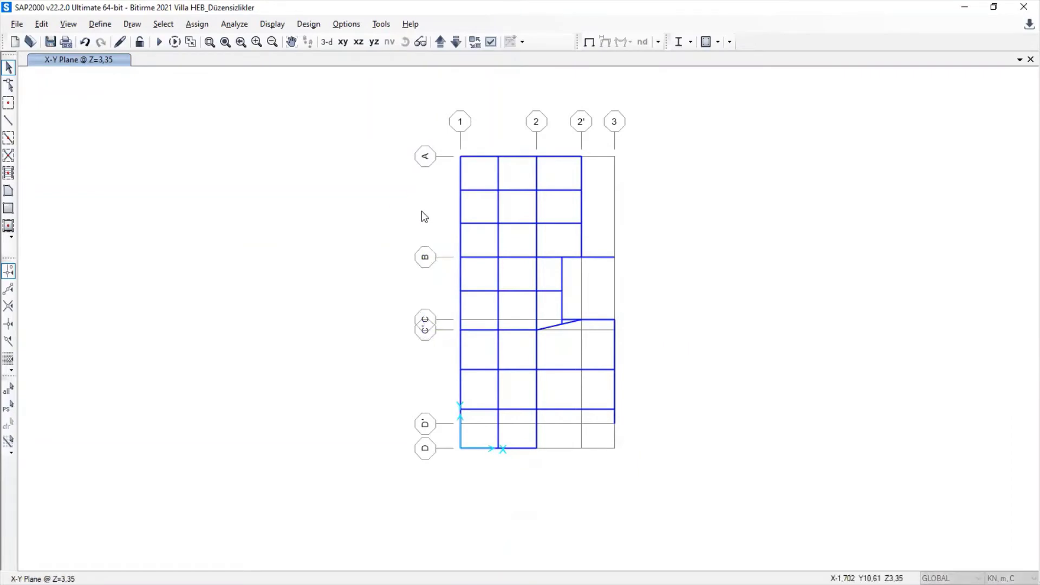
Draw straight frames along axis 3 between axes B and C, and along axis D' between axes 2 and 3
left_click(8, 120)
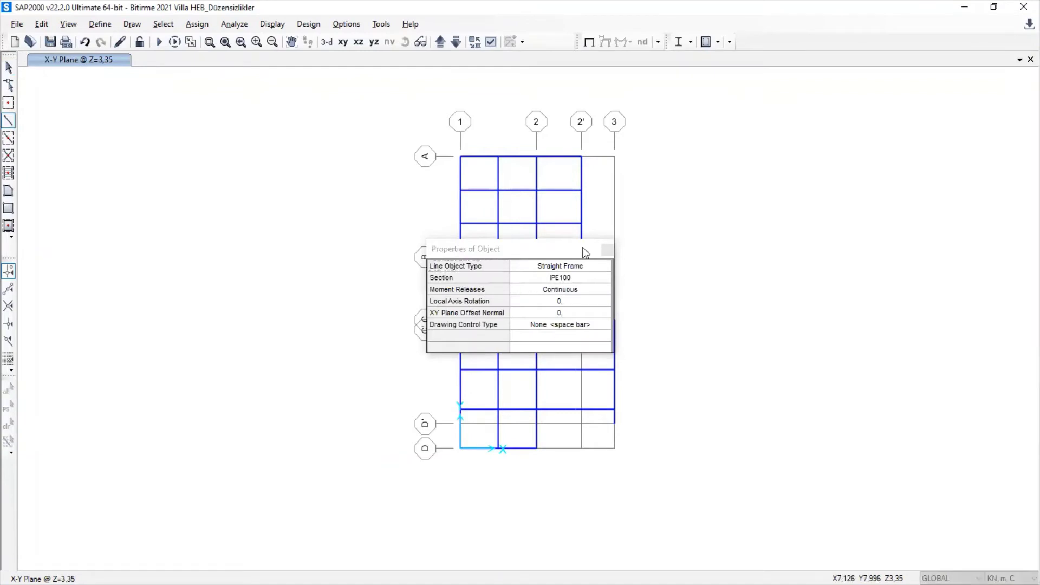
left_click_drag(585, 252, 387, 230)
left_click(615, 319)
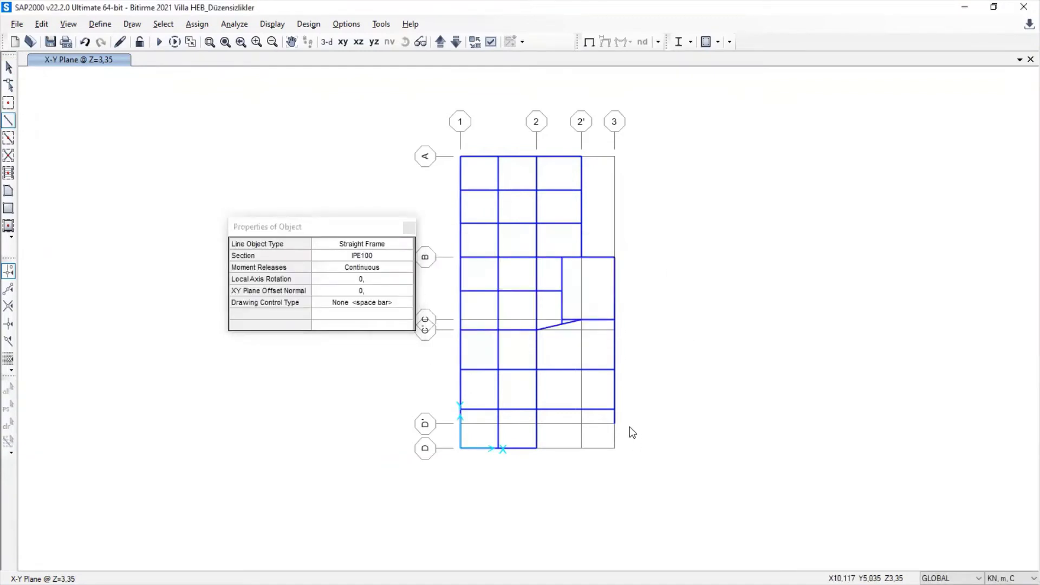
left_click(536, 423)
left_click(614, 423)
double_click(614, 409)
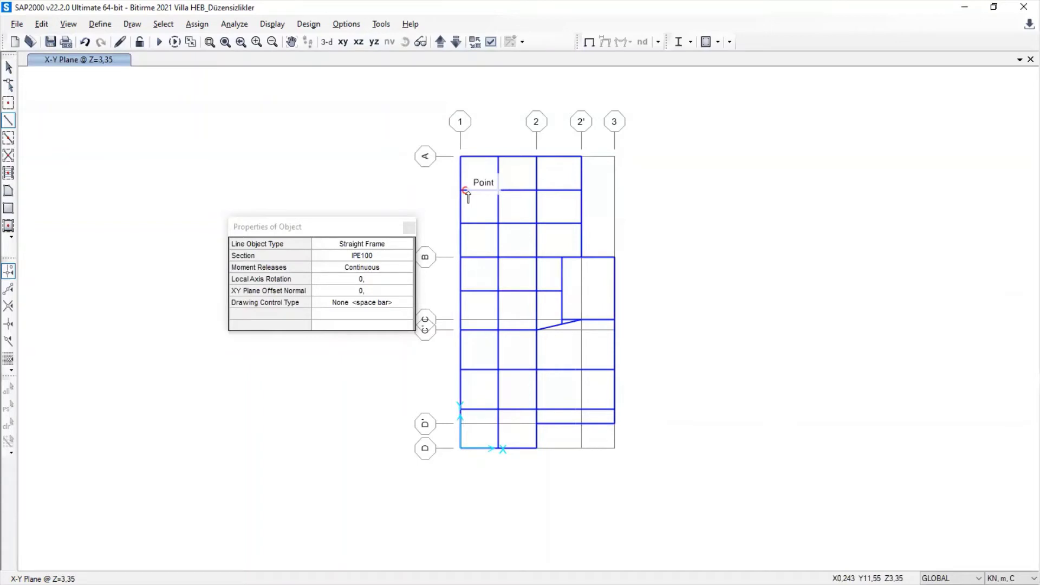
key("Escape")
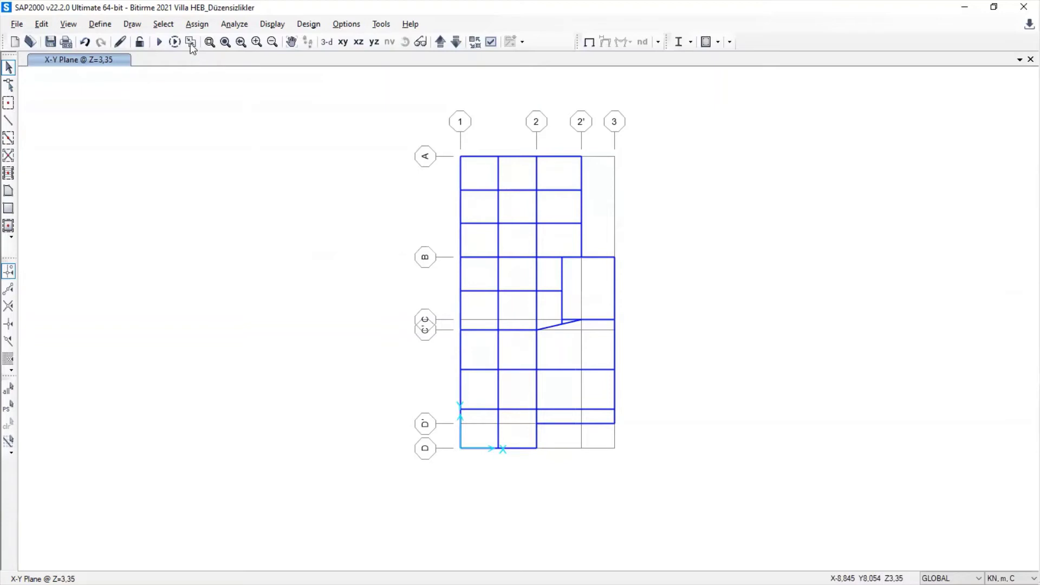
Measure the plan width along axis B between axes 1 and 3
left_click(70, 25)
mouse_move(130, 248)
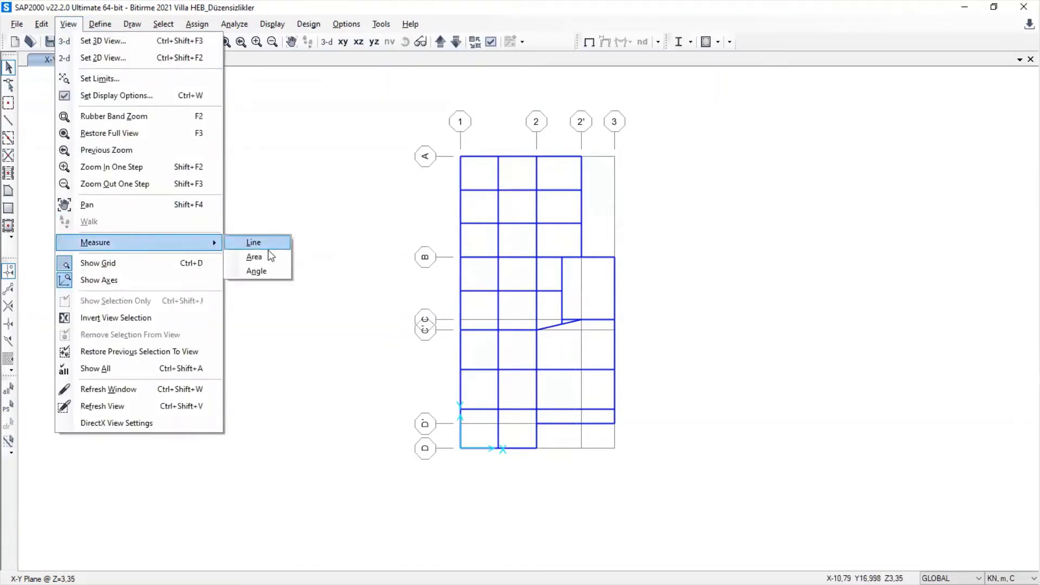
left_click(271, 246)
left_click(461, 259)
left_click(616, 258)
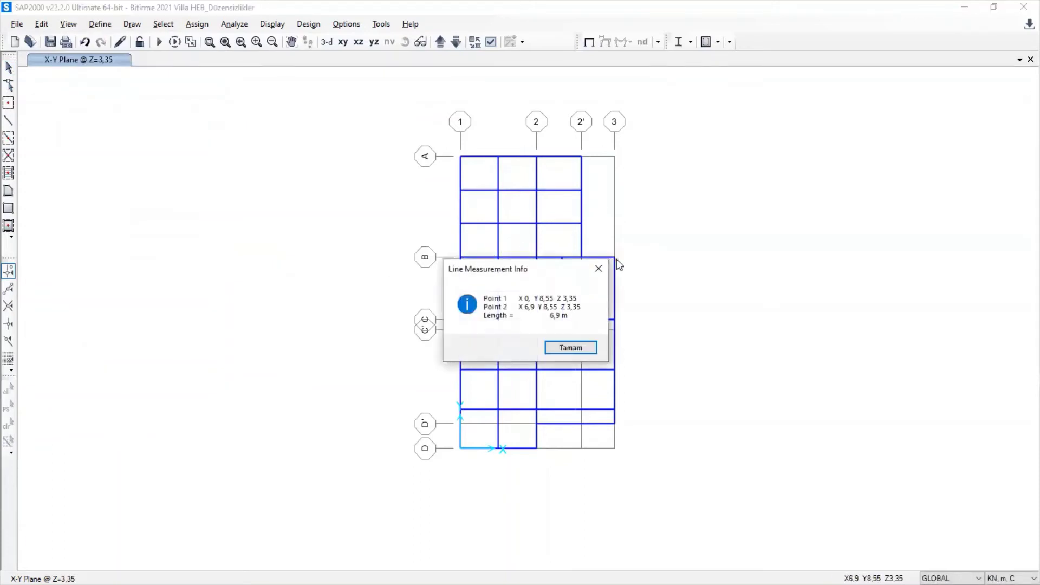
left_click(568, 347)
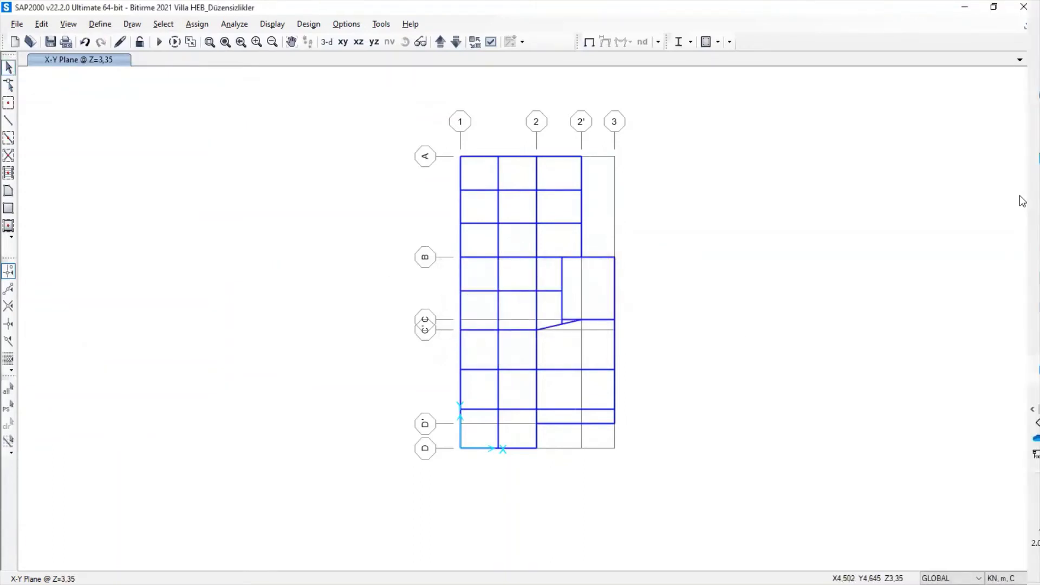
Switch to the Bitirme Düzensizlikler workbook in Excel and move the A3 table from M25:S30 to M13
mouse_move(1019, 278)
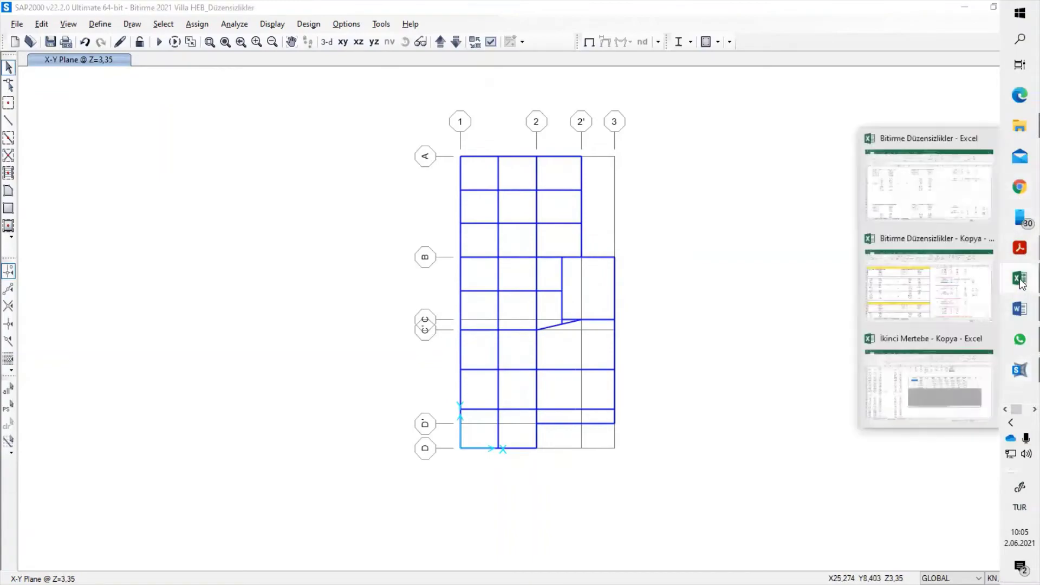
left_click(975, 216)
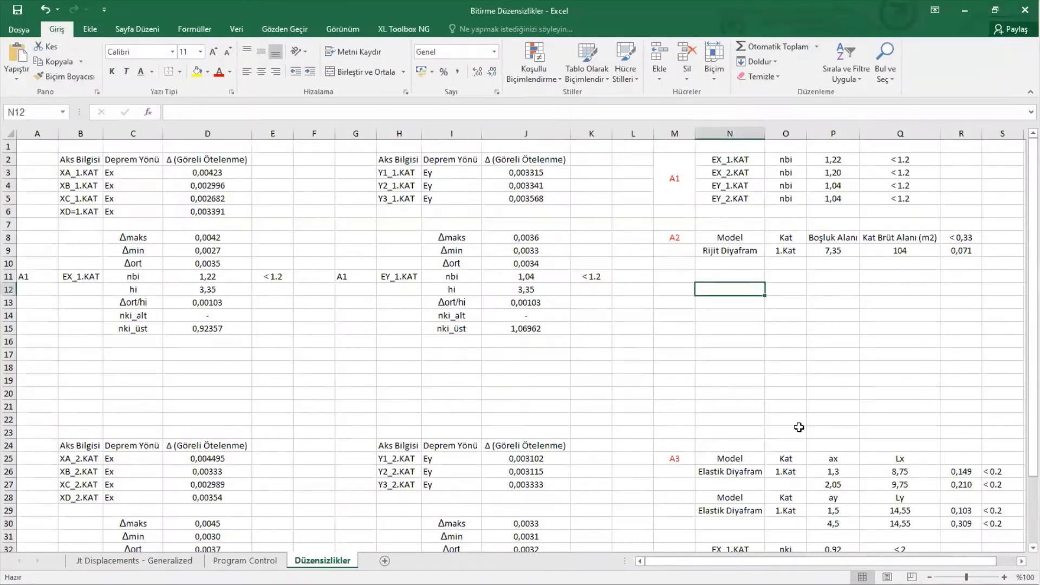
left_click_drag(675, 458, 982, 524)
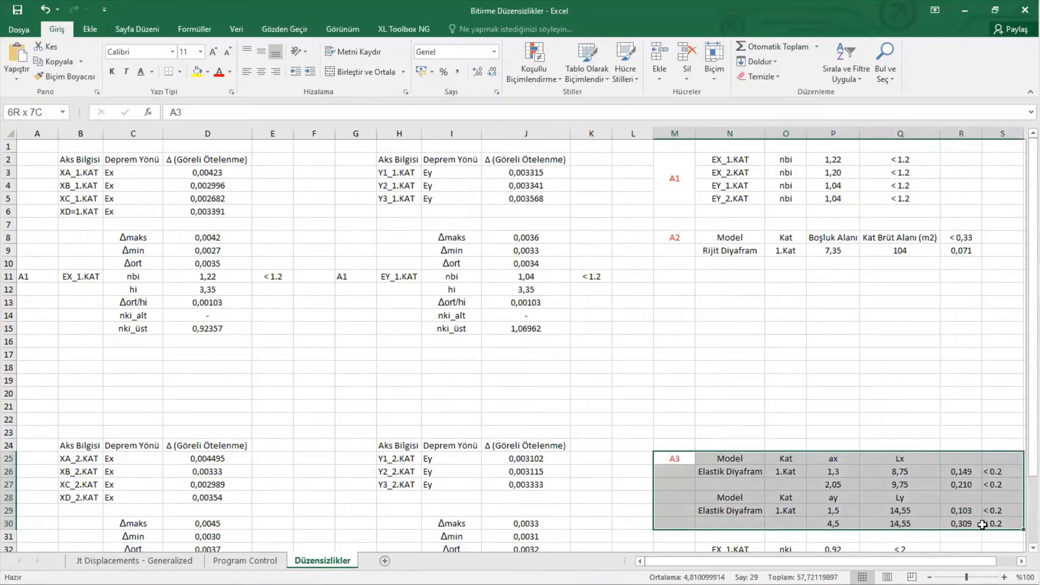
right_click(928, 500)
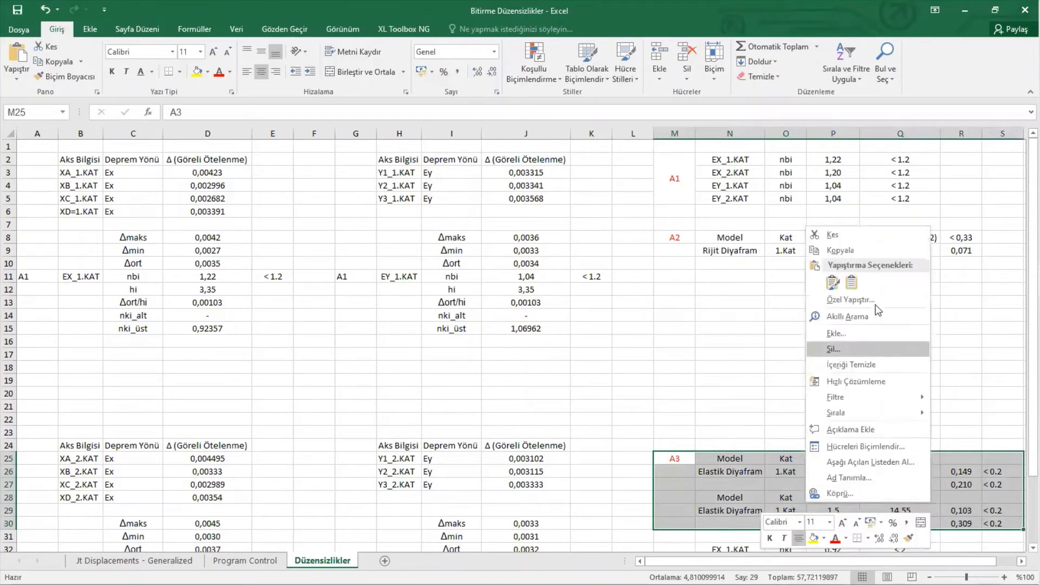
left_click(844, 235)
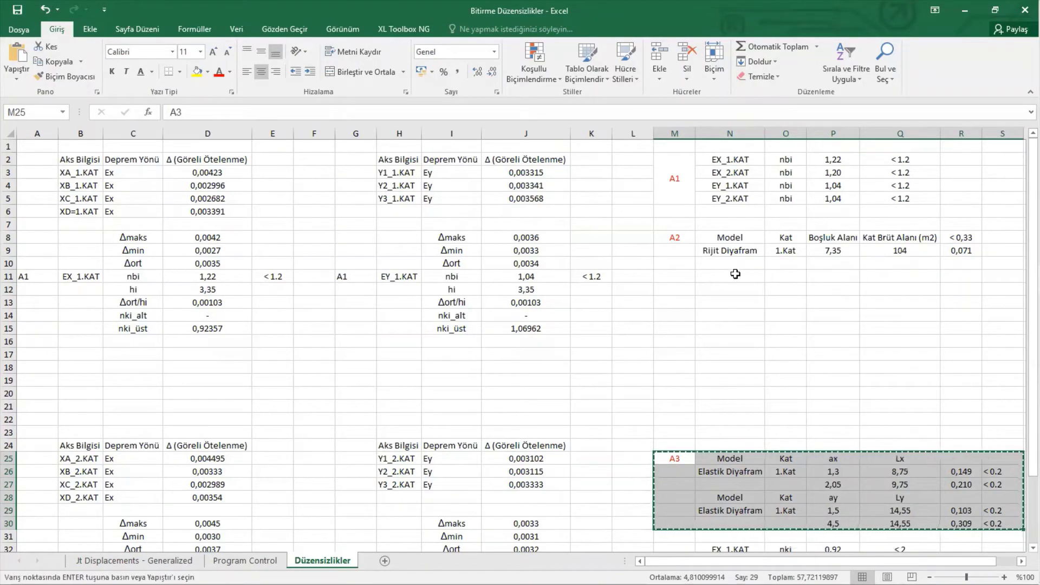
left_click(674, 285)
right_click(676, 286)
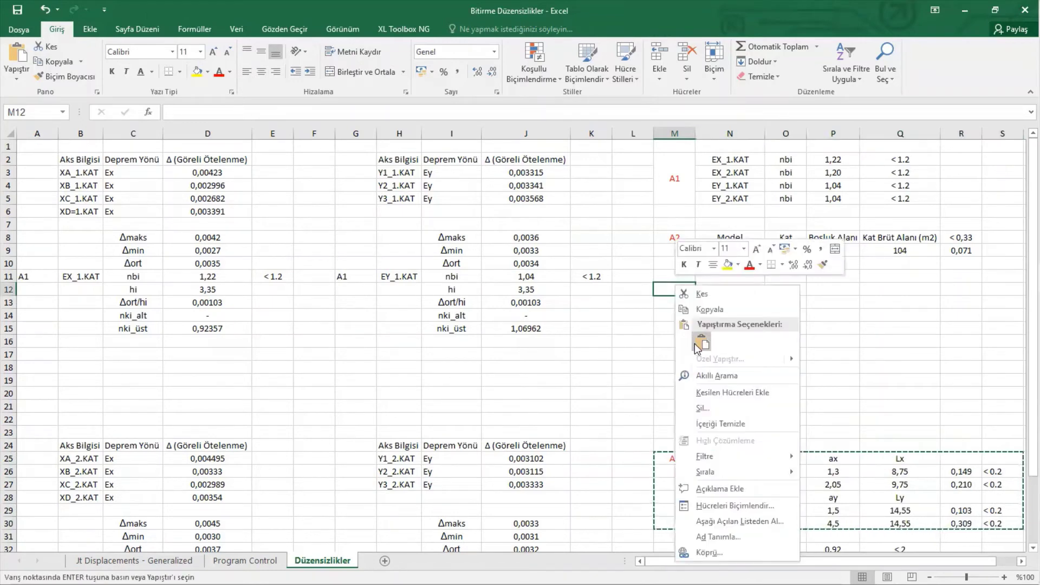
key("Escape")
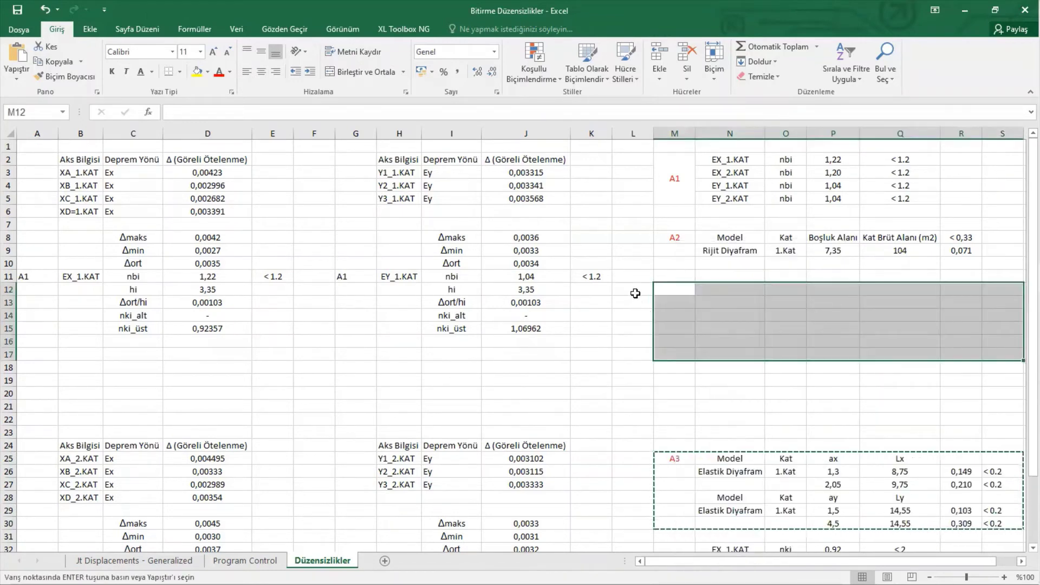
right_click(677, 305)
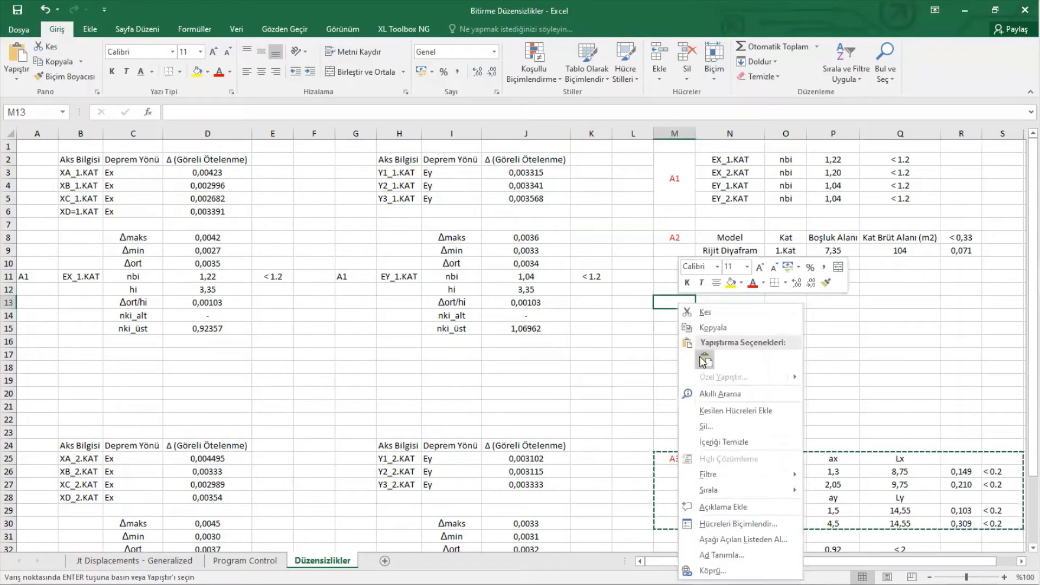
left_click(705, 359)
Set the first Lx value of the A3 table, cell Q14, to 6,9
left_click(714, 327)
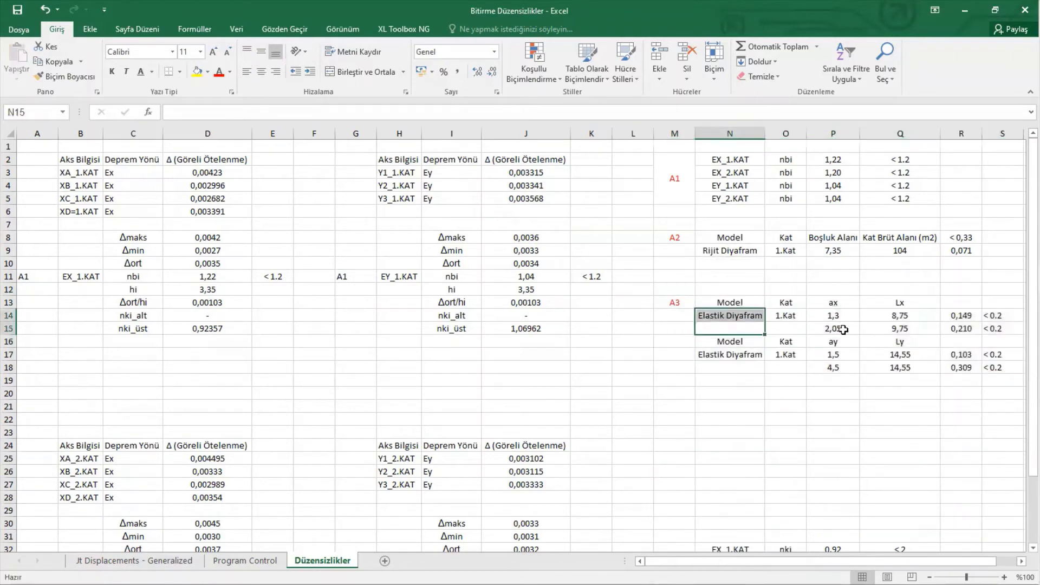
left_click(898, 315)
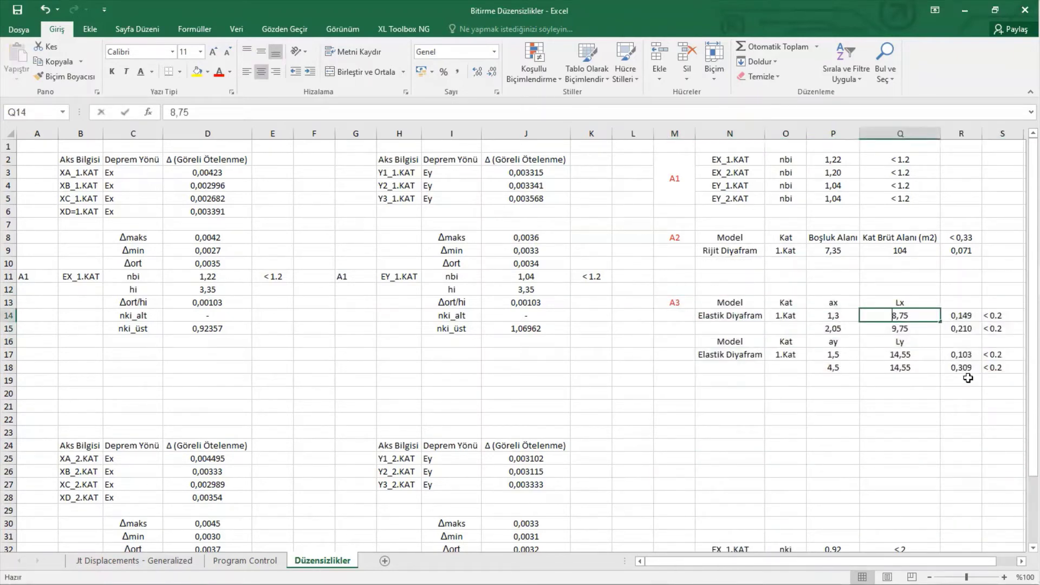
type("6,9")
key("Return")
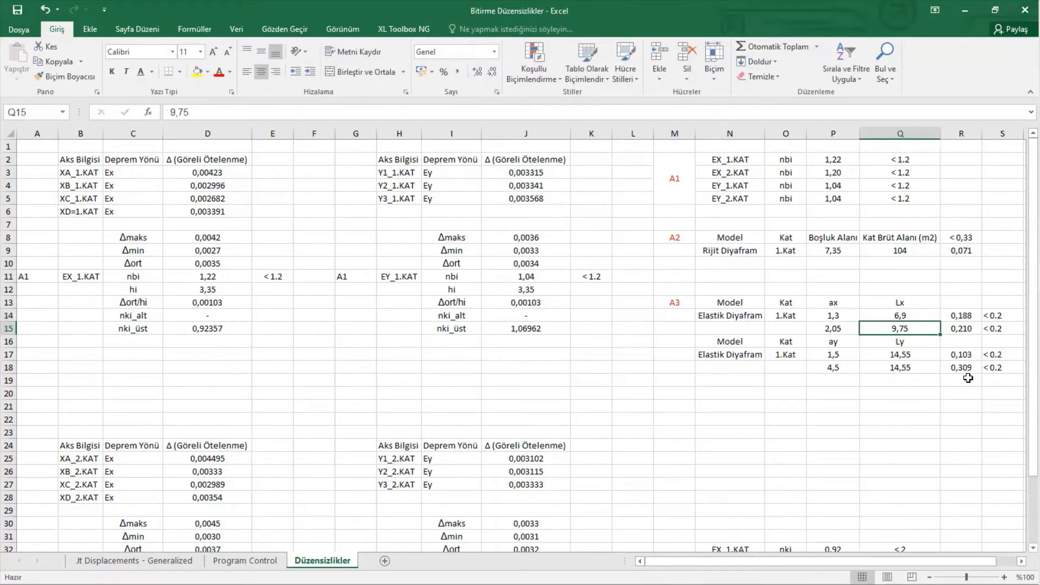
mouse_move(1021, 173)
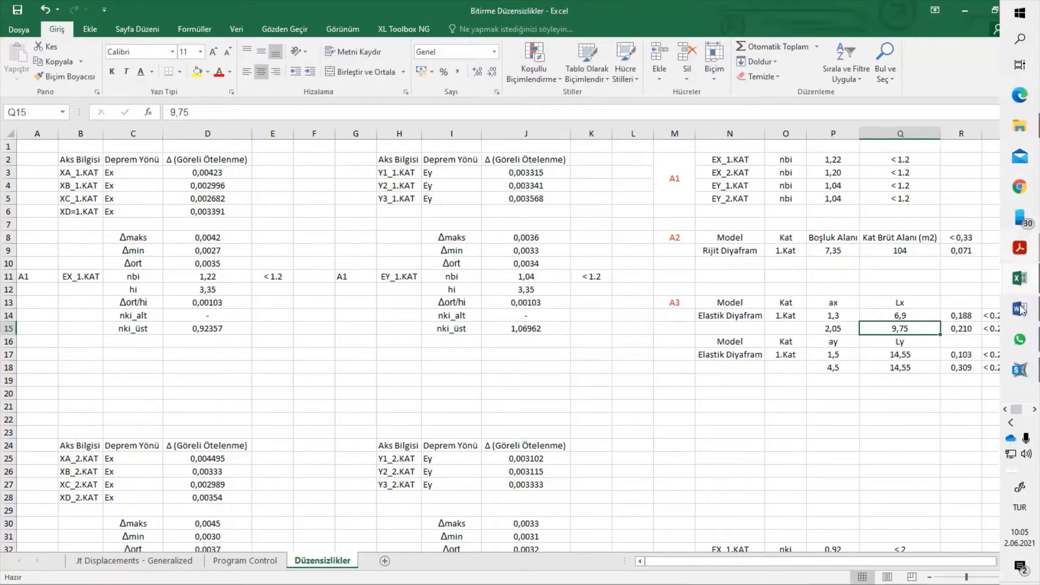
Switch to SAP2000 and measure the plan projection's width along axis B between axes 2' and 3
left_click(1020, 371)
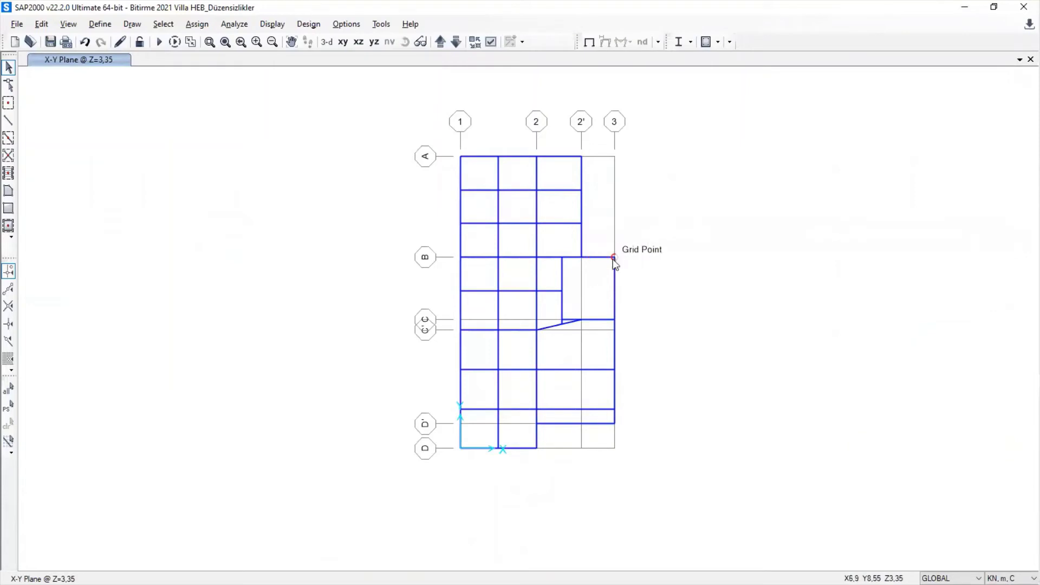
left_click(579, 427)
left_click(616, 408)
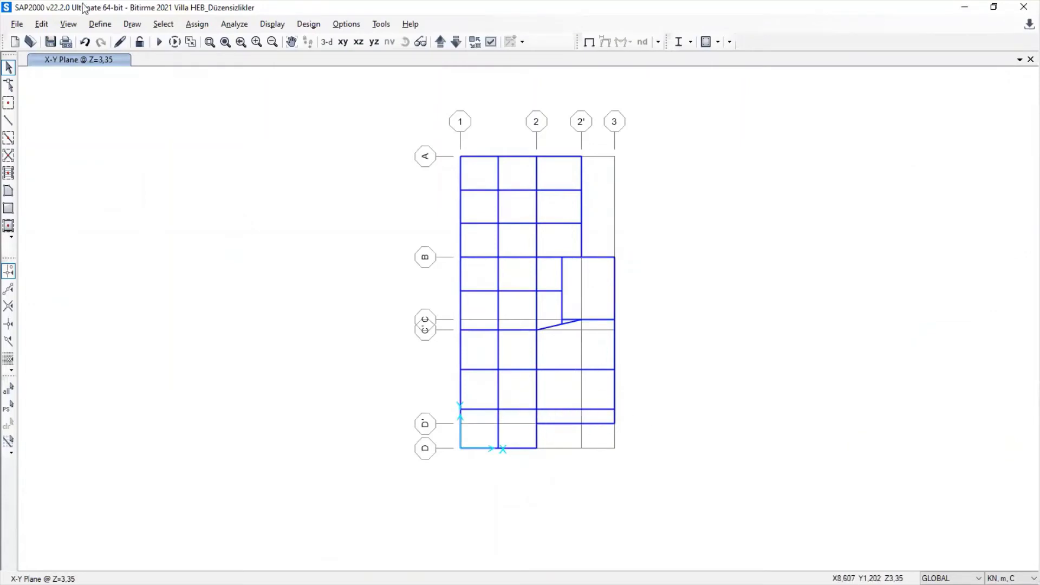
left_click(69, 25)
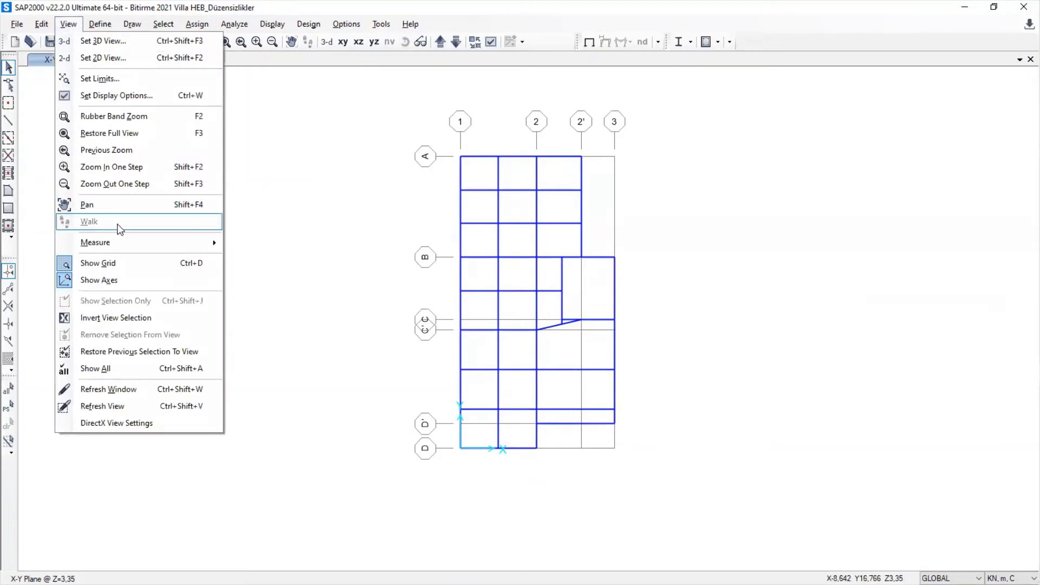
left_click(270, 244)
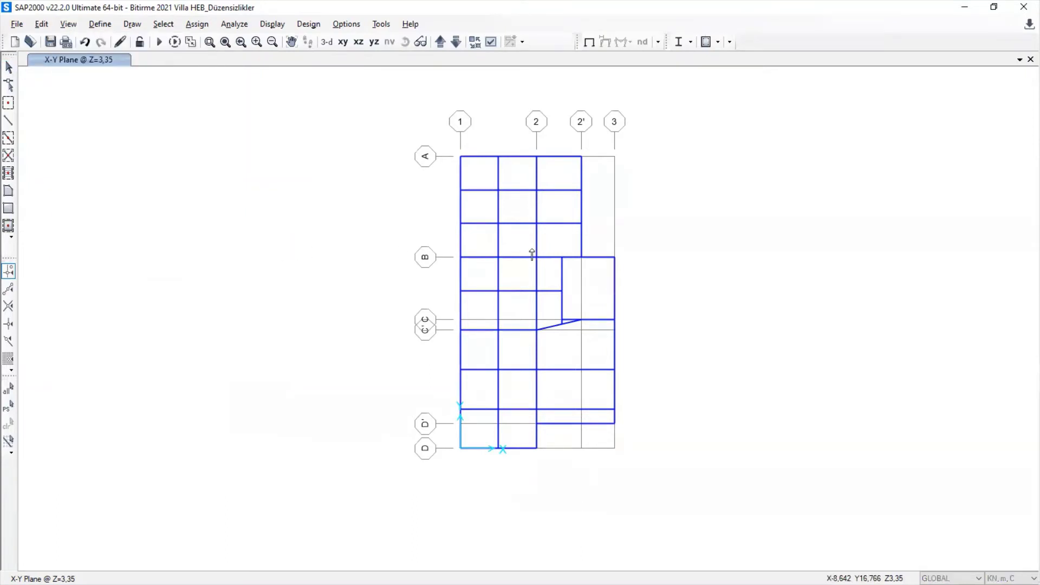
left_click(618, 257)
left_click(590, 351)
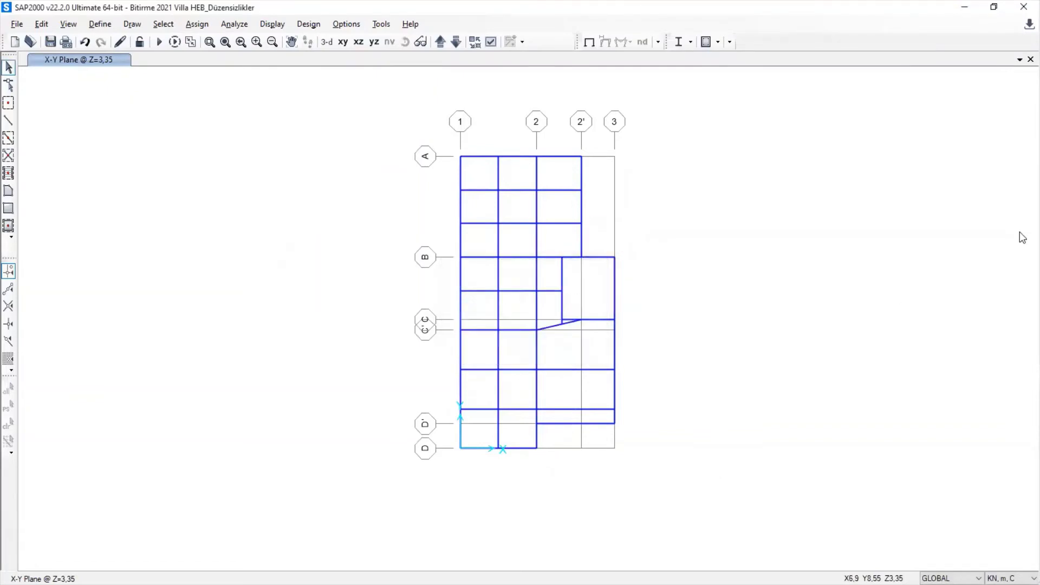
Switch back to the Excel workbook and set the first ax value of the A3 table, cell P14, to 1,5
mouse_move(1024, 234)
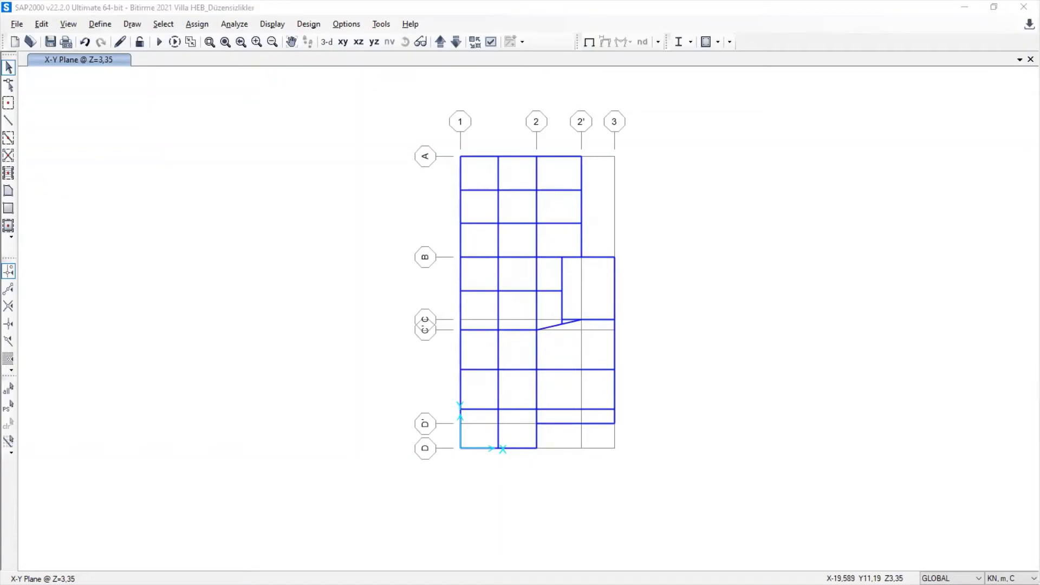
key("alt+Tab")
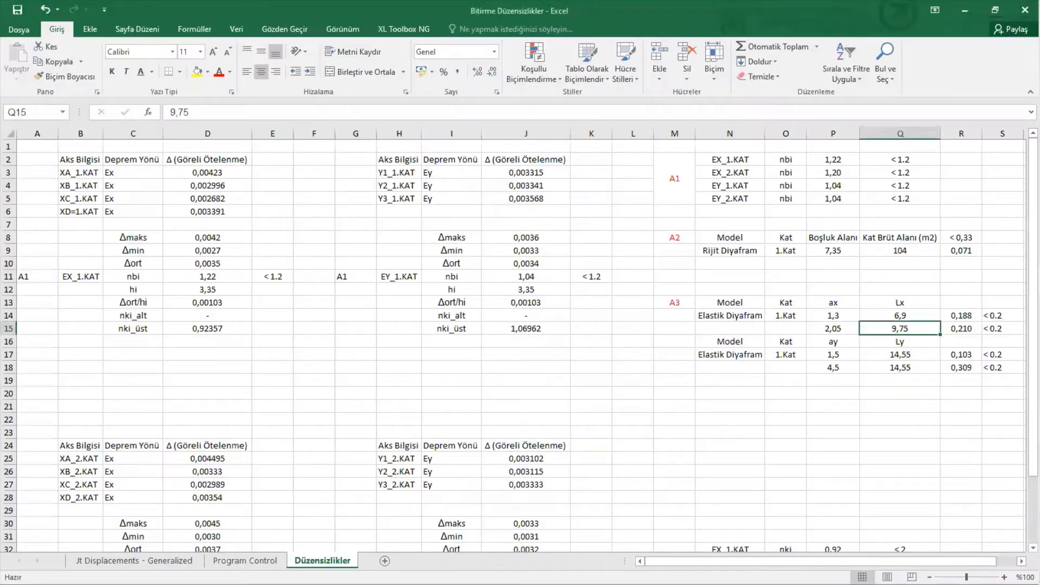
left_click(841, 331)
left_click(841, 314)
type("1,5")
key("Return")
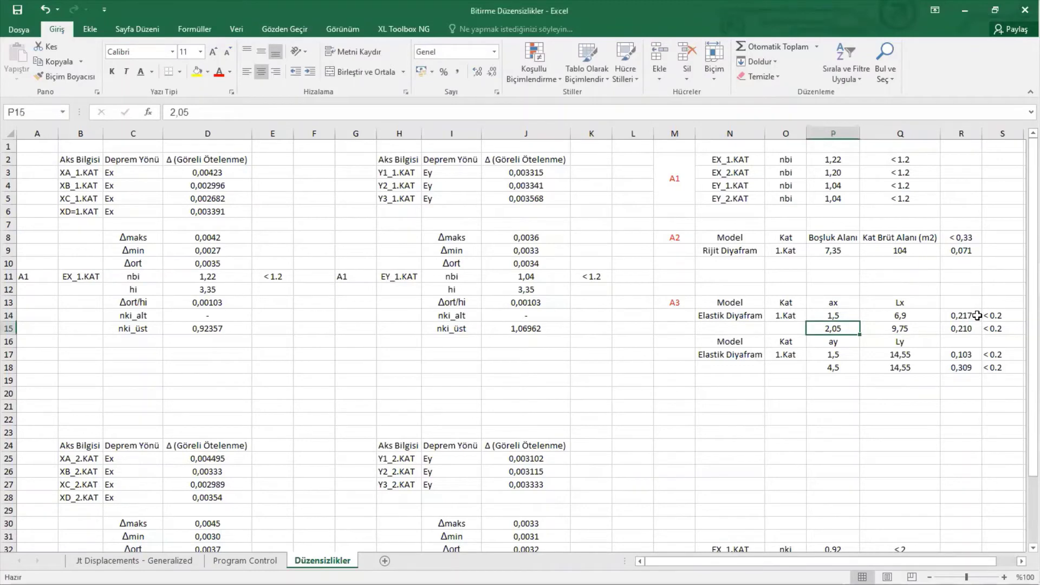
left_click_drag(996, 315, 954, 319)
Return to SAP2000 and measure the projection's width along axis D' between axes 2 and 3
mouse_move(1024, 271)
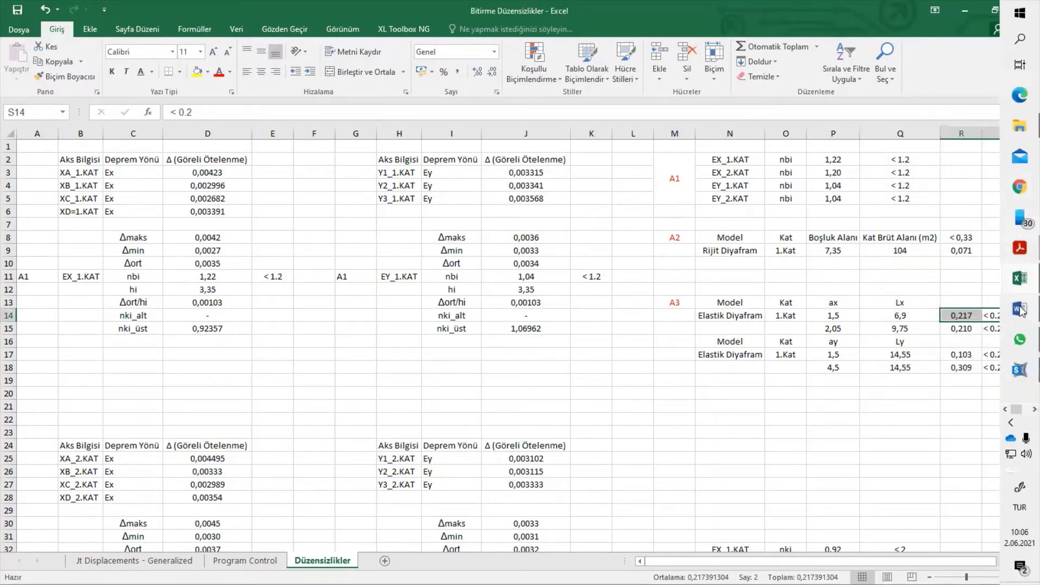
left_click(1020, 370)
left_click(68, 24)
mouse_move(99, 247)
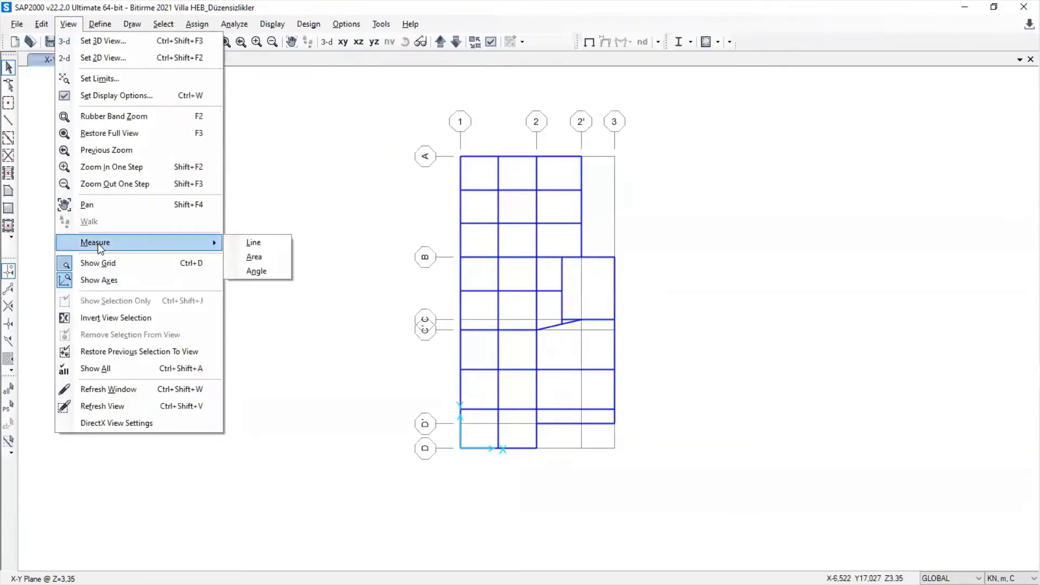
left_click(253, 243)
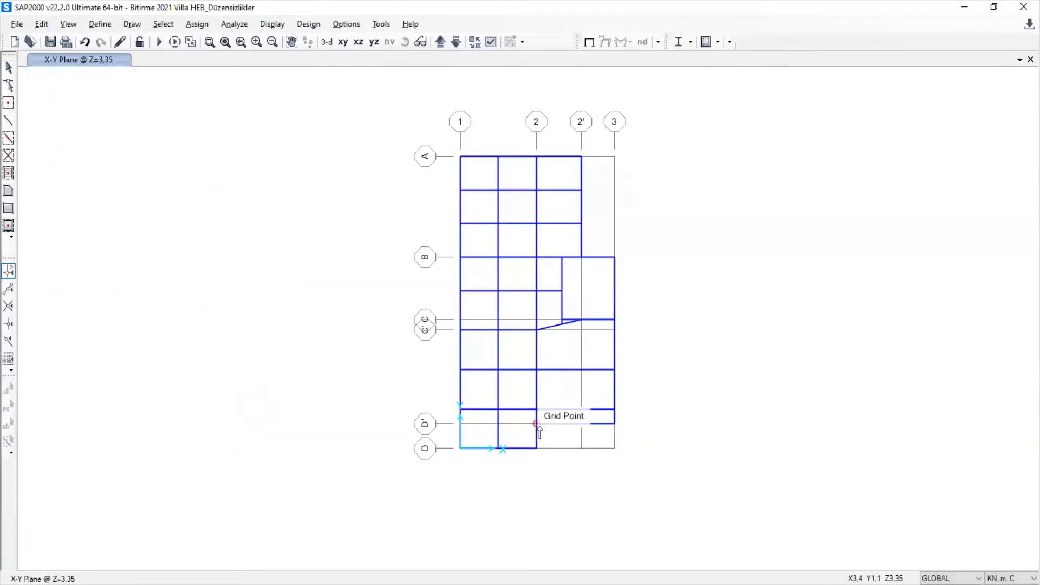
left_click(612, 423)
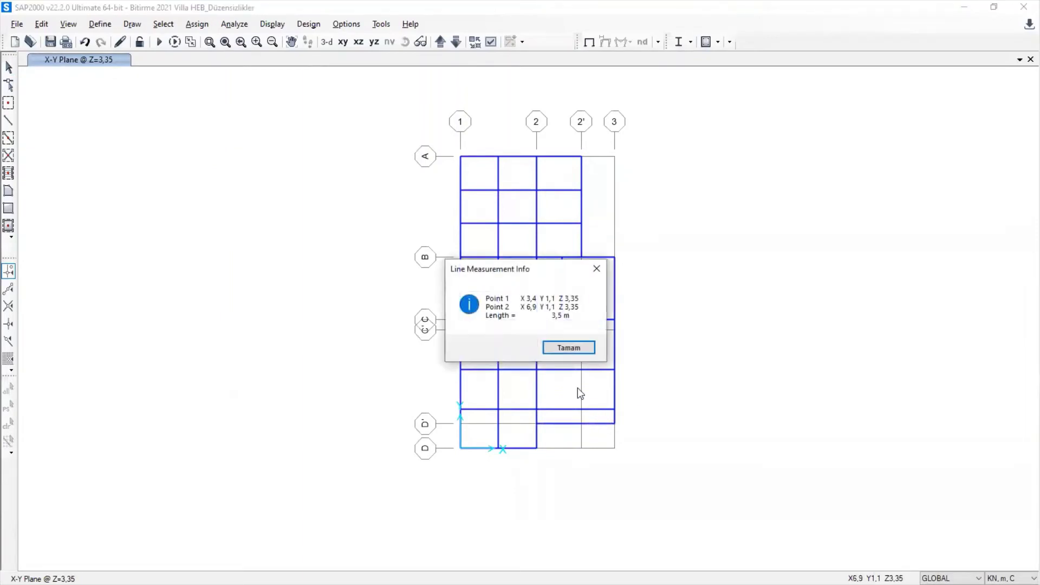
left_click(576, 347)
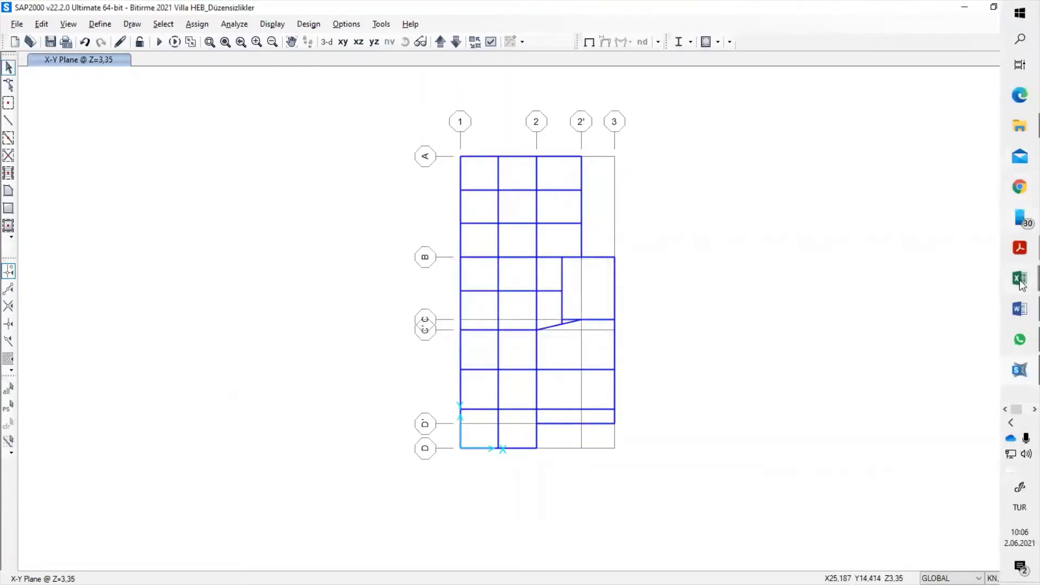
Switch to the Excel workbook and set the second row of the A3 table to ax 3,5 and Lx 6,9
mouse_move(1019, 278)
left_click(915, 200)
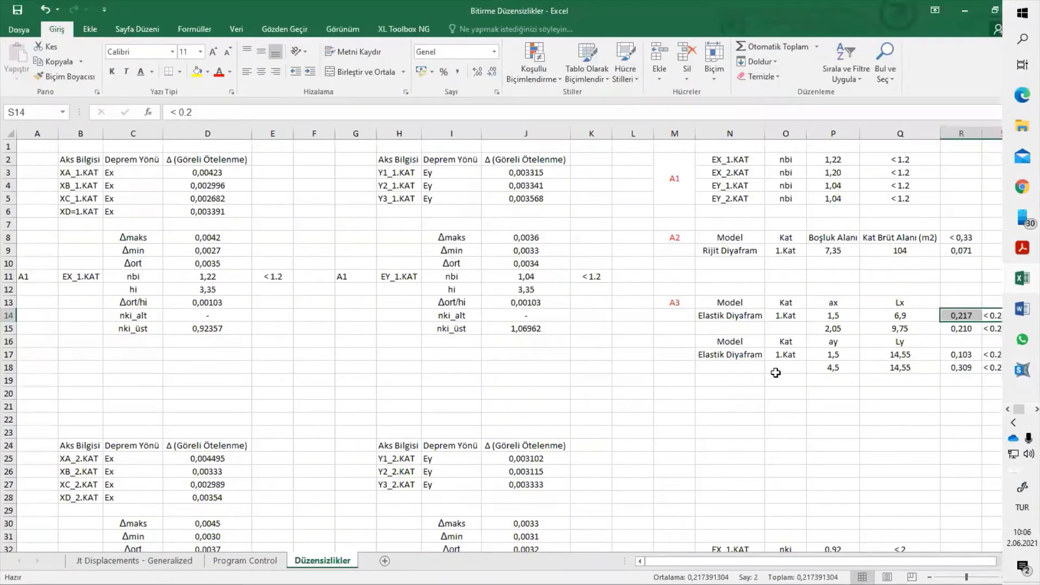
left_click(873, 329)
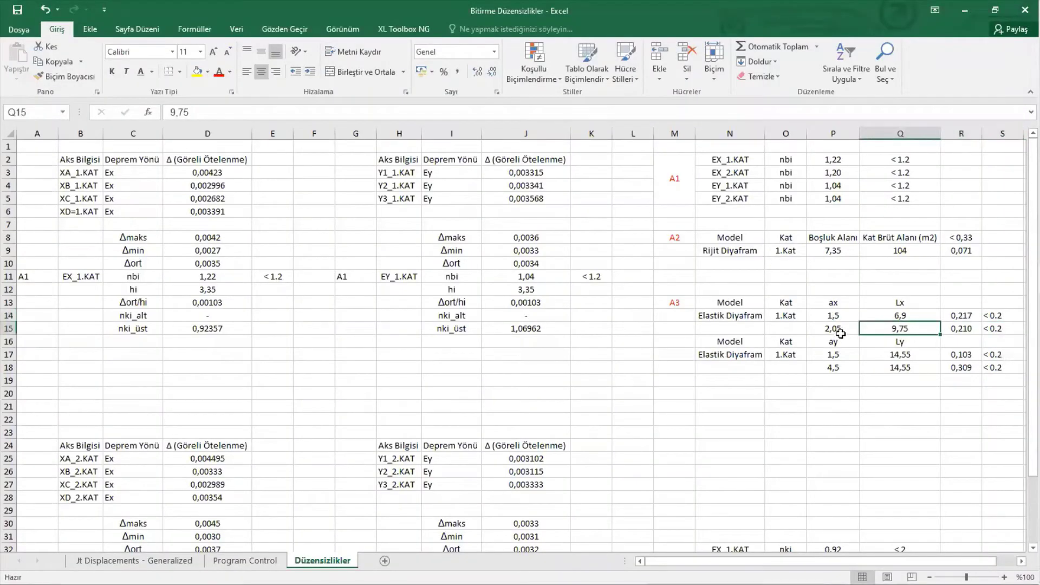
left_click(839, 331)
type("3,5")
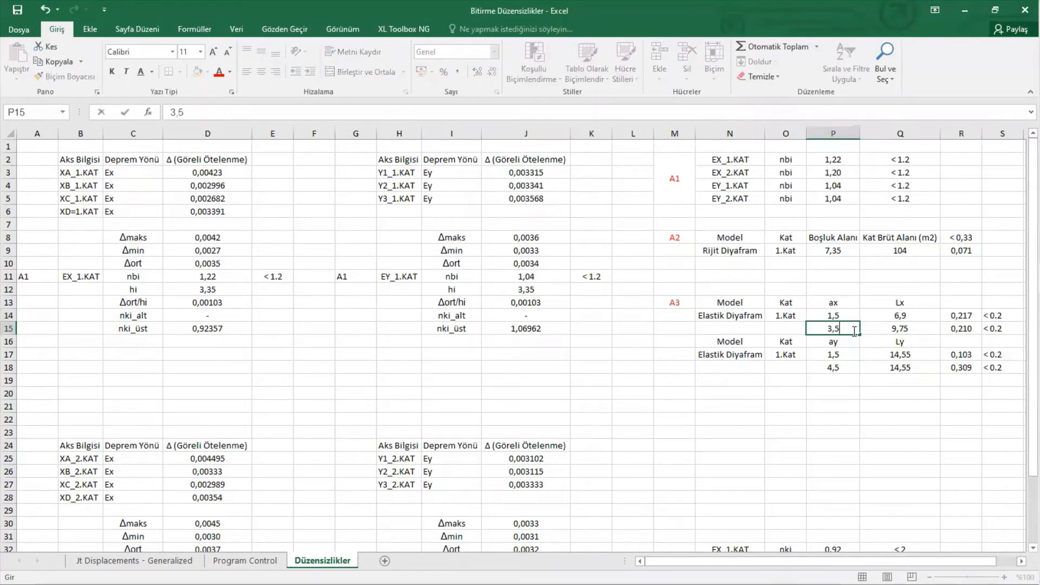
key("Tab")
type("6,9")
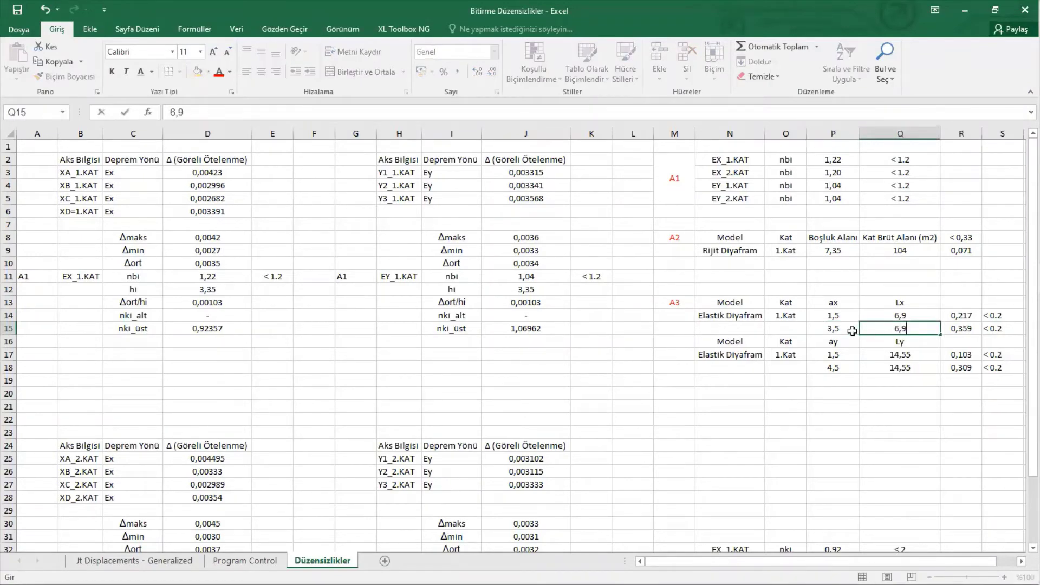
key("Return")
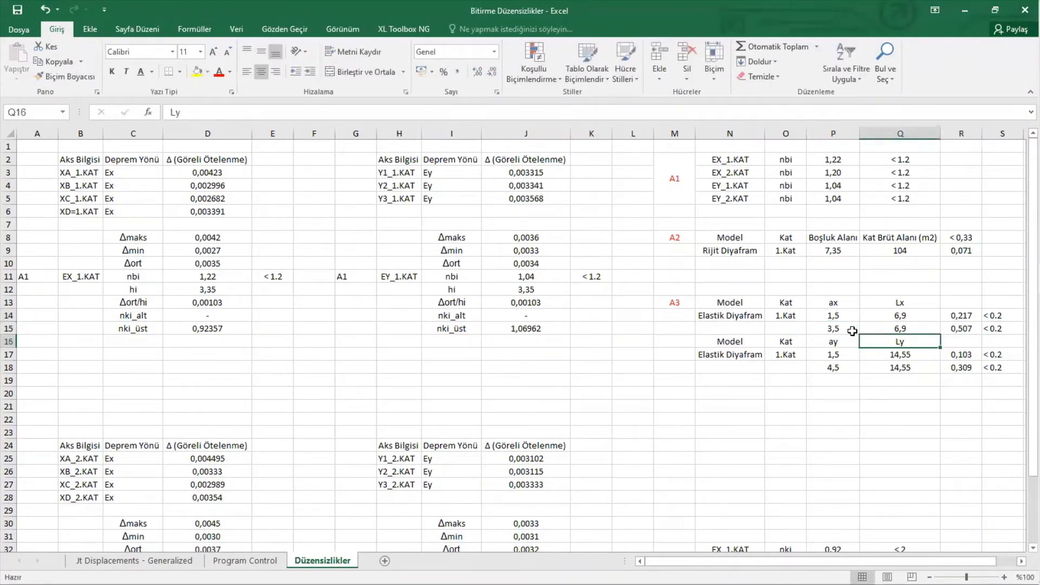
Review the x-direction rows of the A3 table and read clause 3.6.2.2 on A2 and A3 irregularities in TBDY-2018.pdf
left_click(716, 315)
left_click_drag(784, 315, 986, 331)
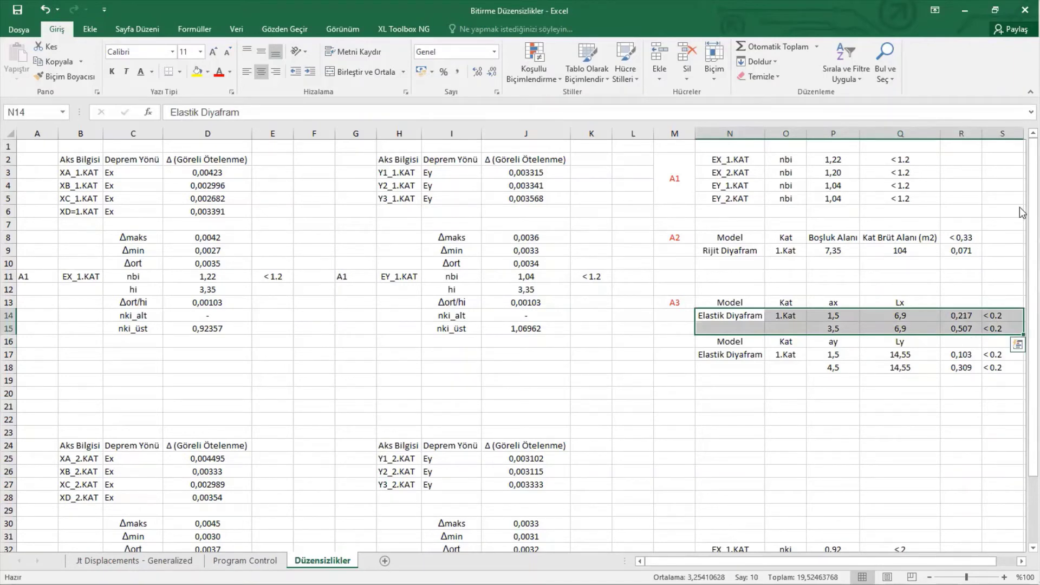
mouse_move(1021, 205)
mouse_move(1020, 248)
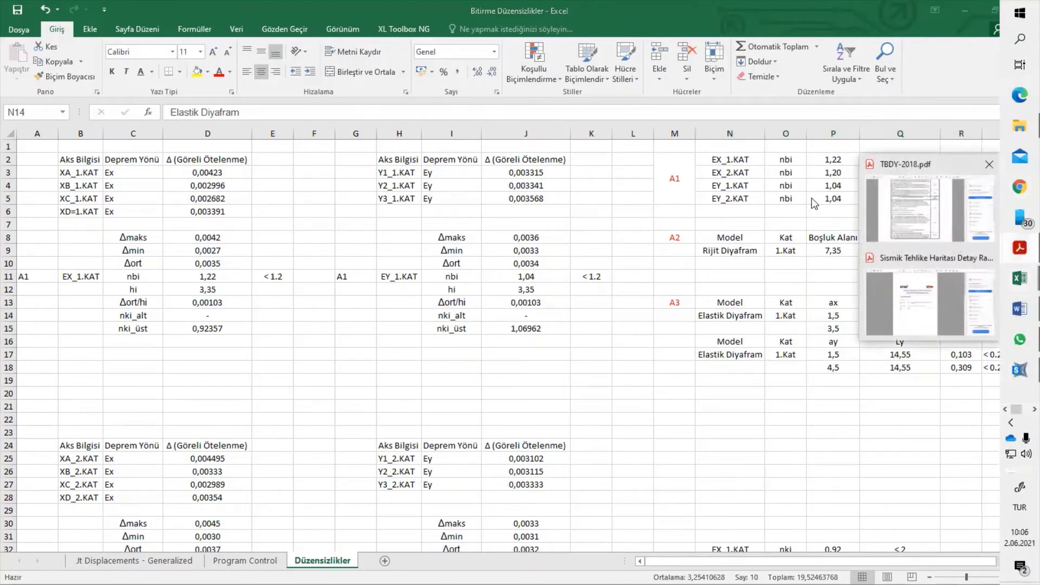
left_click(909, 200)
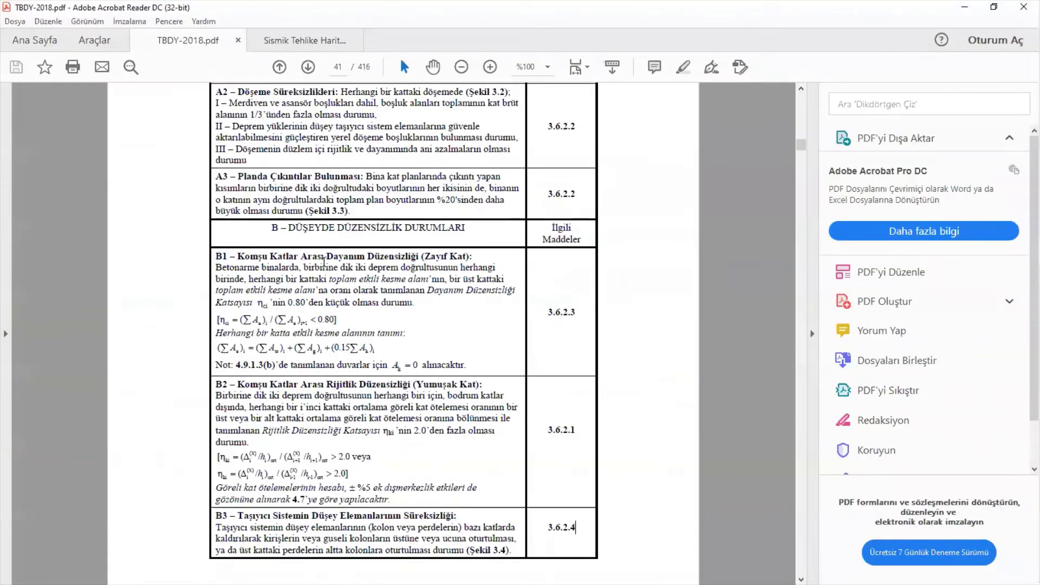
scroll(307, 319, "down", 5)
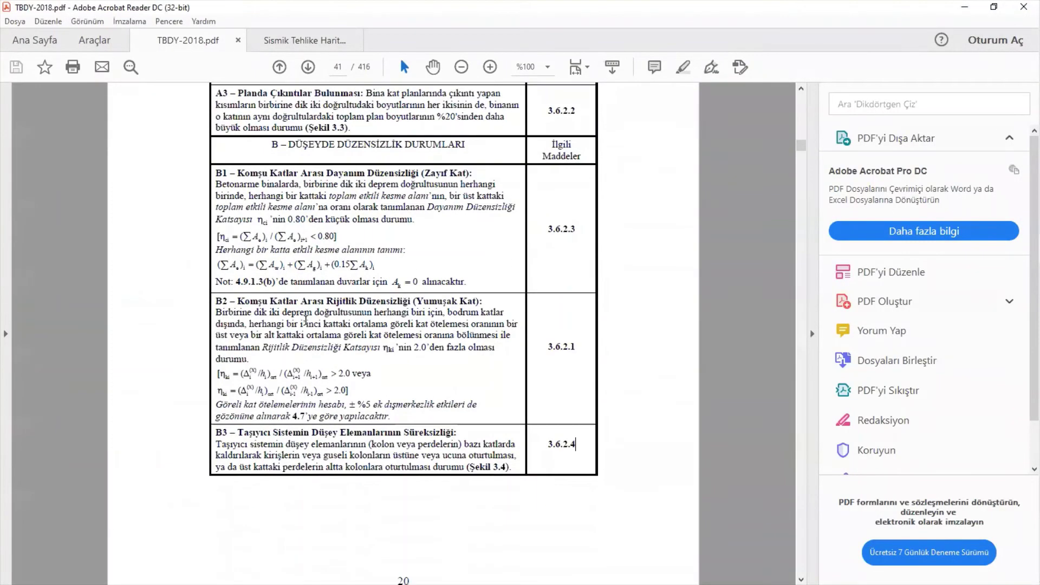
scroll(310, 354, "down", 10)
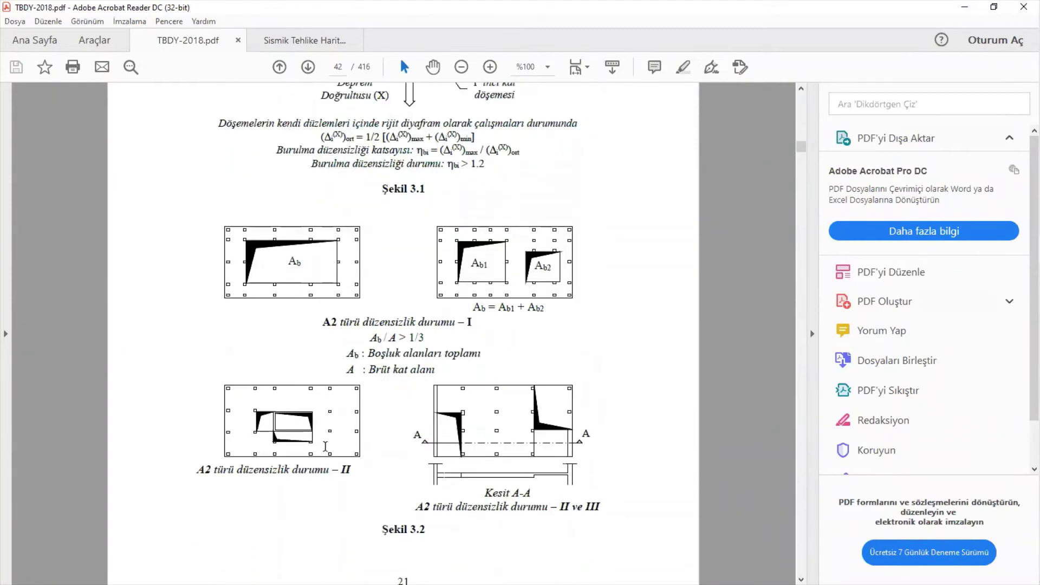
scroll(313, 415, "down", 6)
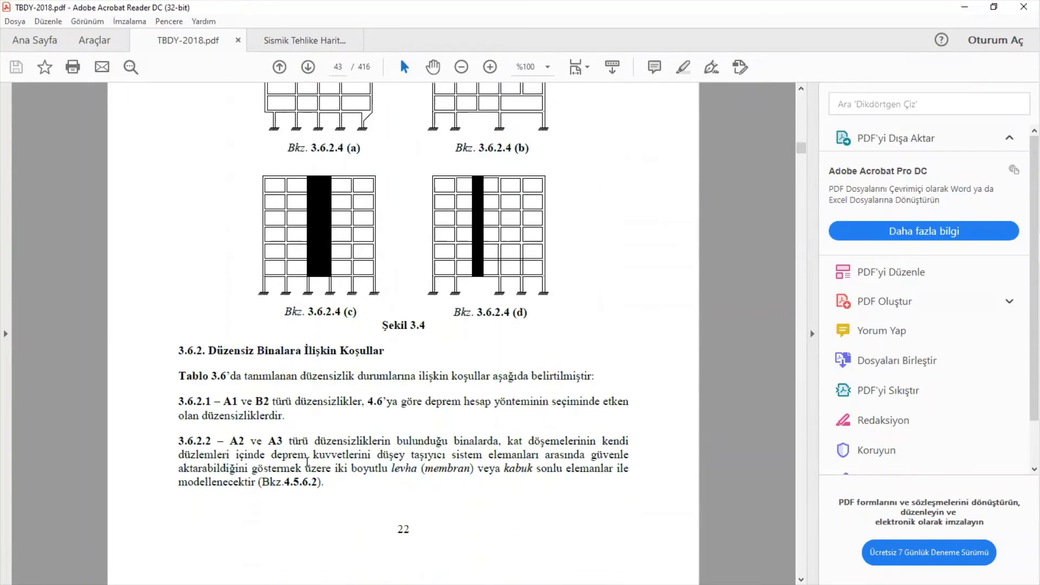
left_click_drag(229, 440, 327, 483)
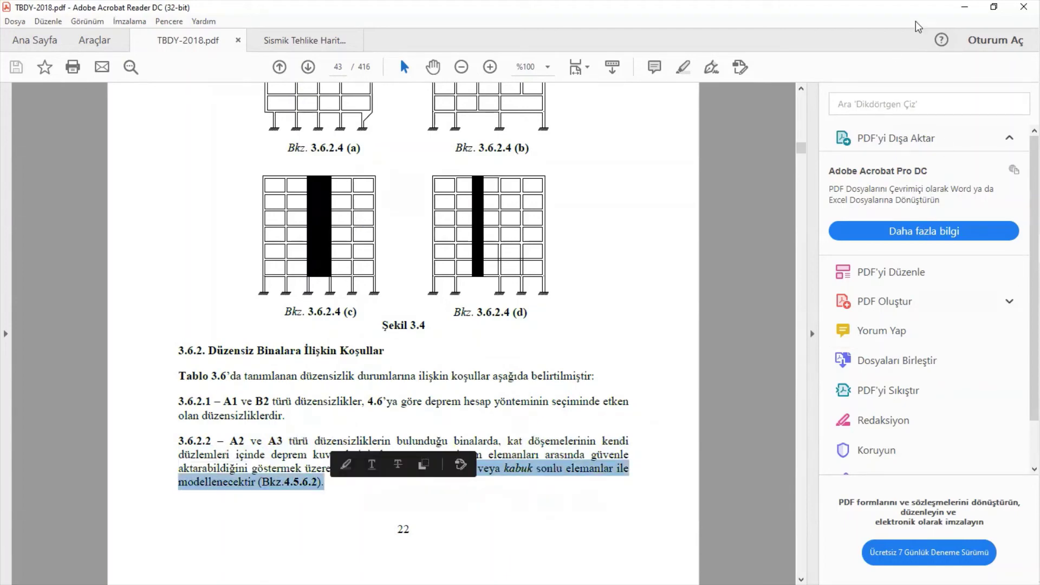
Return to SAP2000 and examine the joint constraints DIAPH1, DIAPH2 and NULL without changing them
left_click(966, 8)
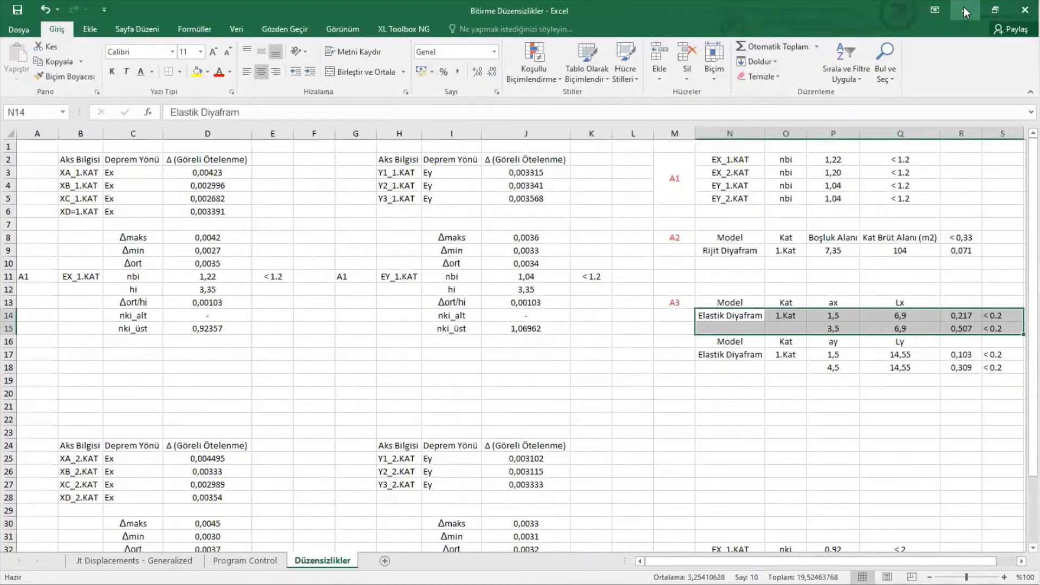
left_click(966, 11)
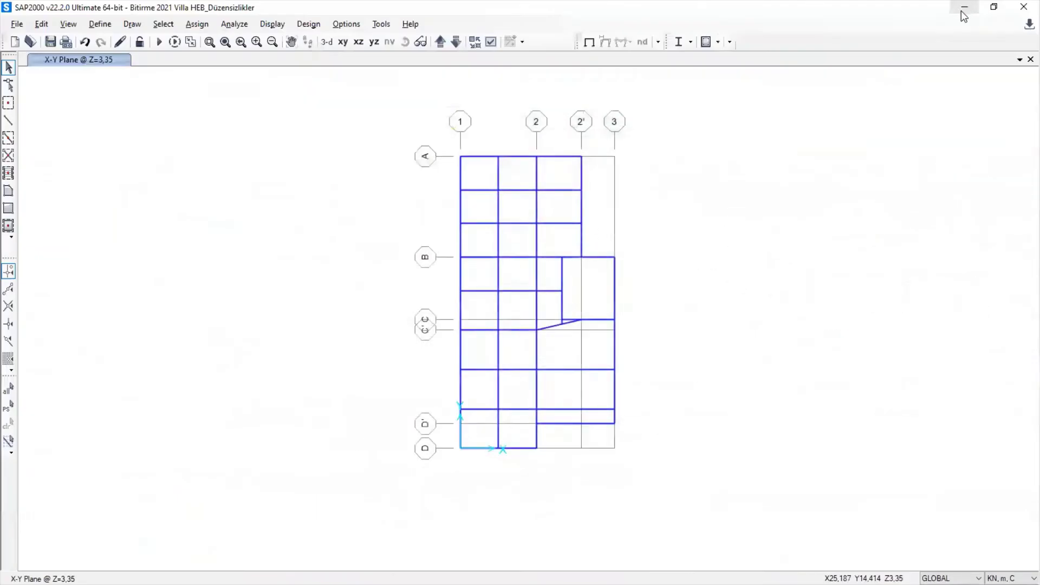
left_click(69, 24)
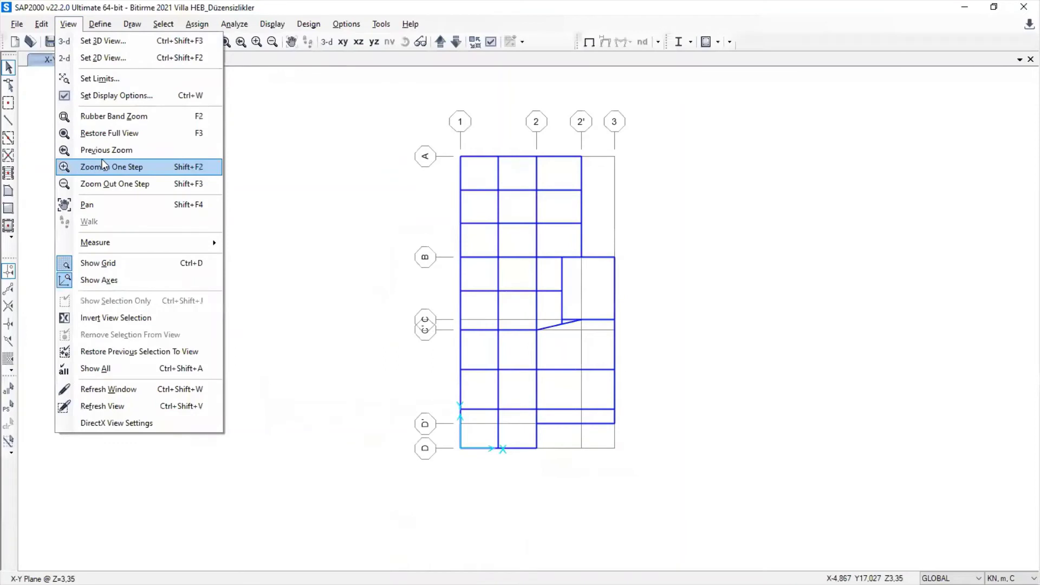
mouse_move(100, 24)
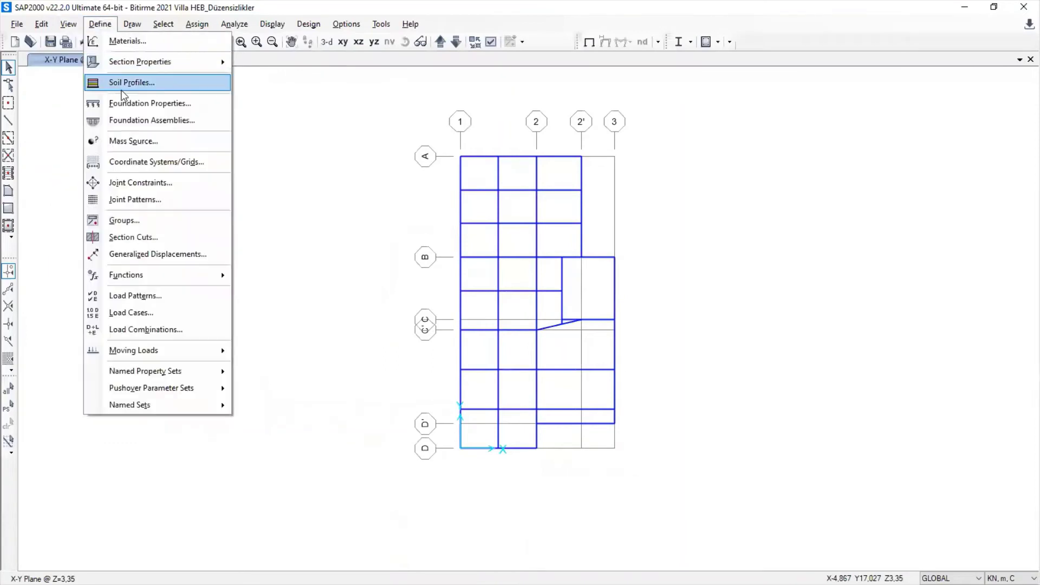
left_click(141, 183)
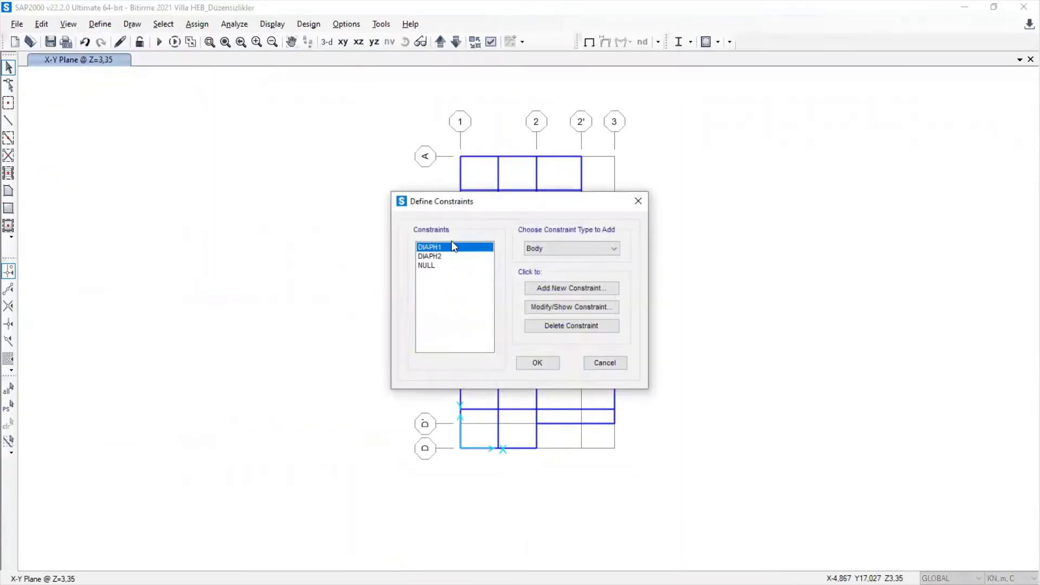
left_click_drag(505, 200, 196, 191)
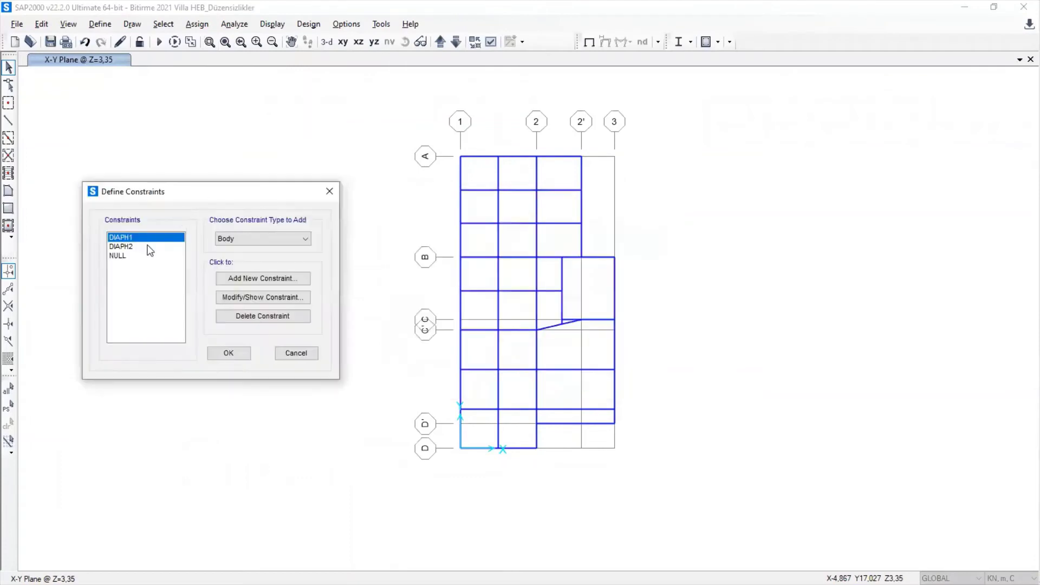
left_click(147, 245)
left_click(142, 237)
left_click(146, 243)
left_click(146, 238)
left_click(145, 255)
left_click(145, 237)
left_click(145, 247)
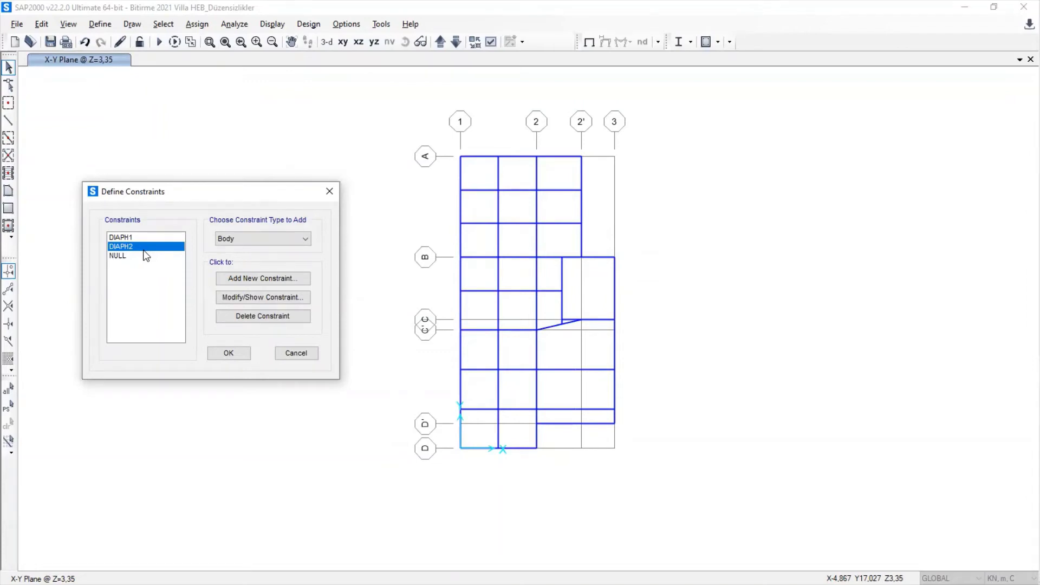
left_click(141, 237)
left_click(143, 245)
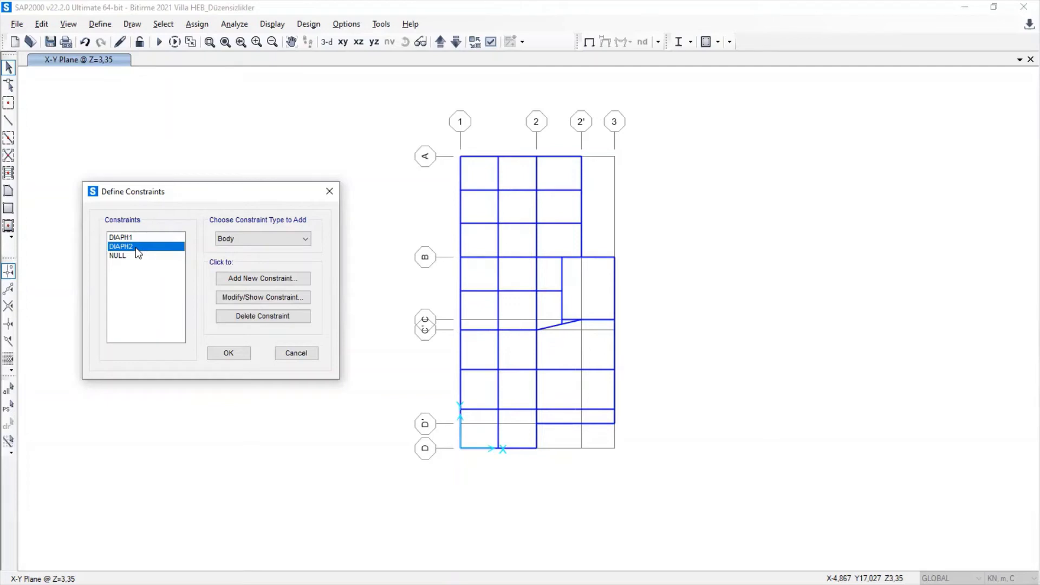
left_click(311, 357)
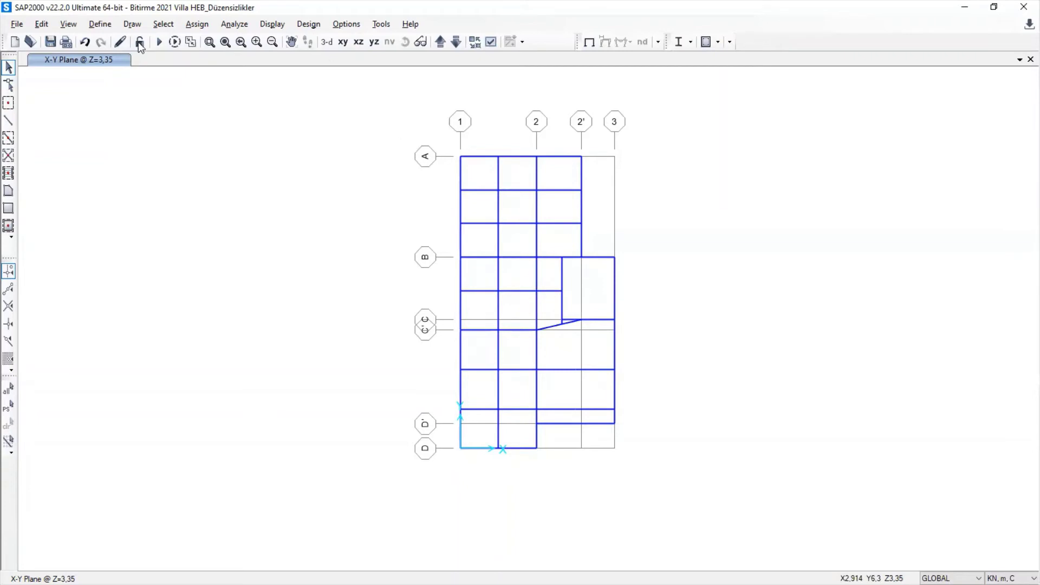
Measure the total plan length in the Y direction from axis A to axis D, along the beam line between axes 1 and 2
left_click(68, 24)
mouse_move(103, 242)
left_click(255, 241)
left_click(498, 157)
left_click(497, 449)
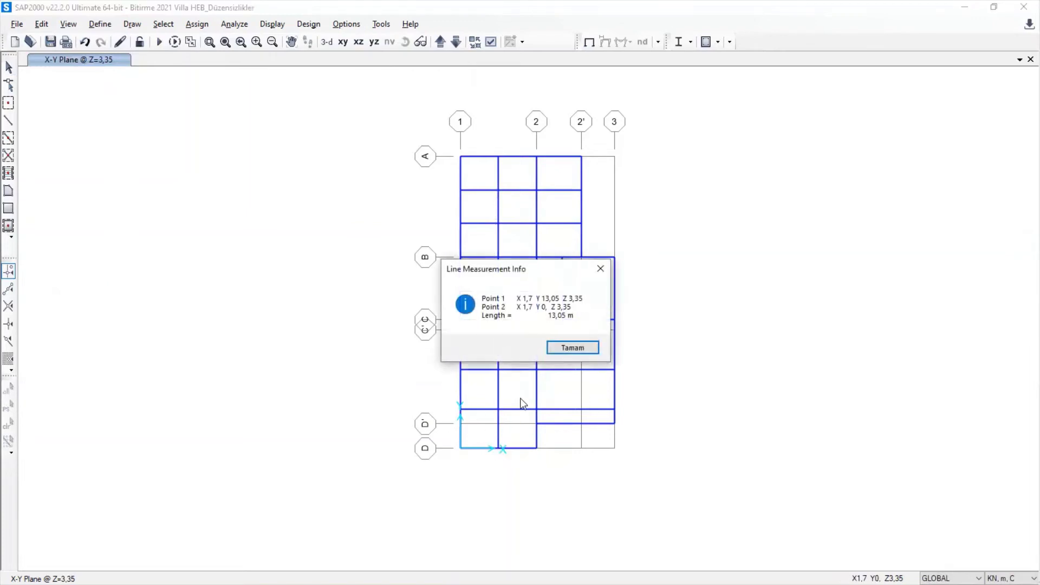
Measure the plan projection in the Y direction along axis 2', from axis B to axis A
left_click(573, 348)
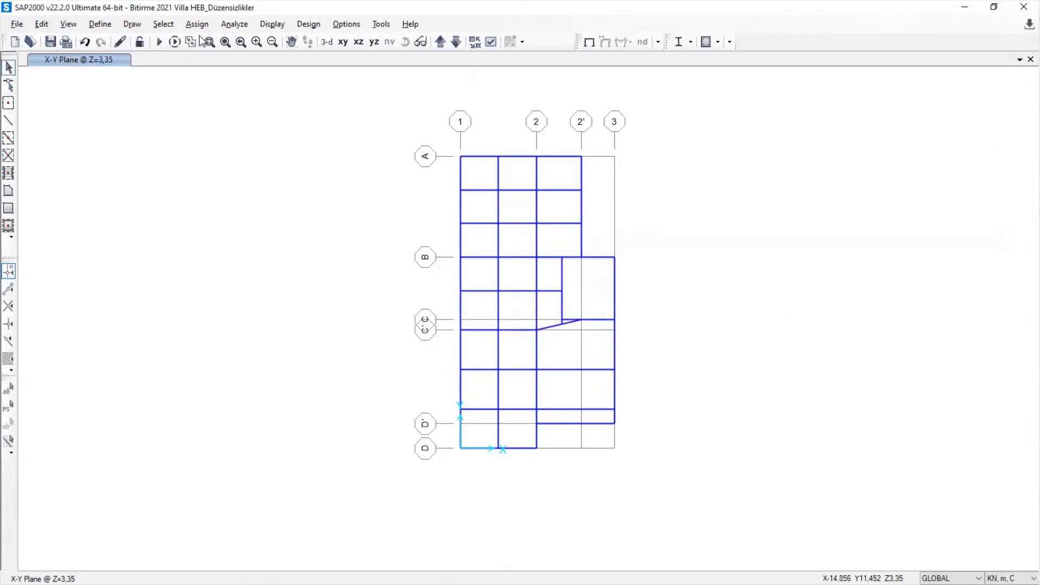
left_click(71, 26)
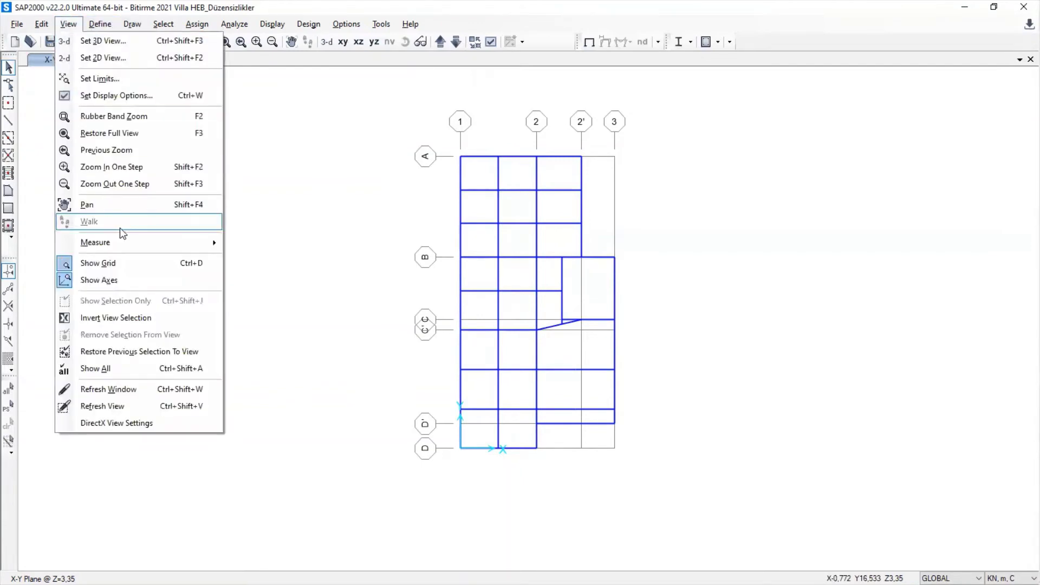
mouse_move(125, 245)
left_click(252, 242)
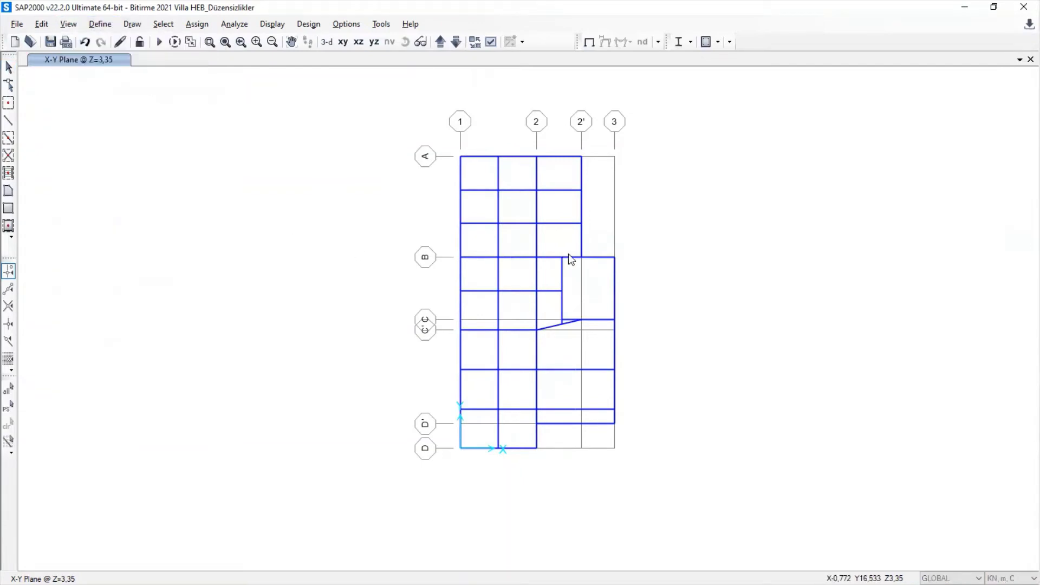
double_click(579, 158)
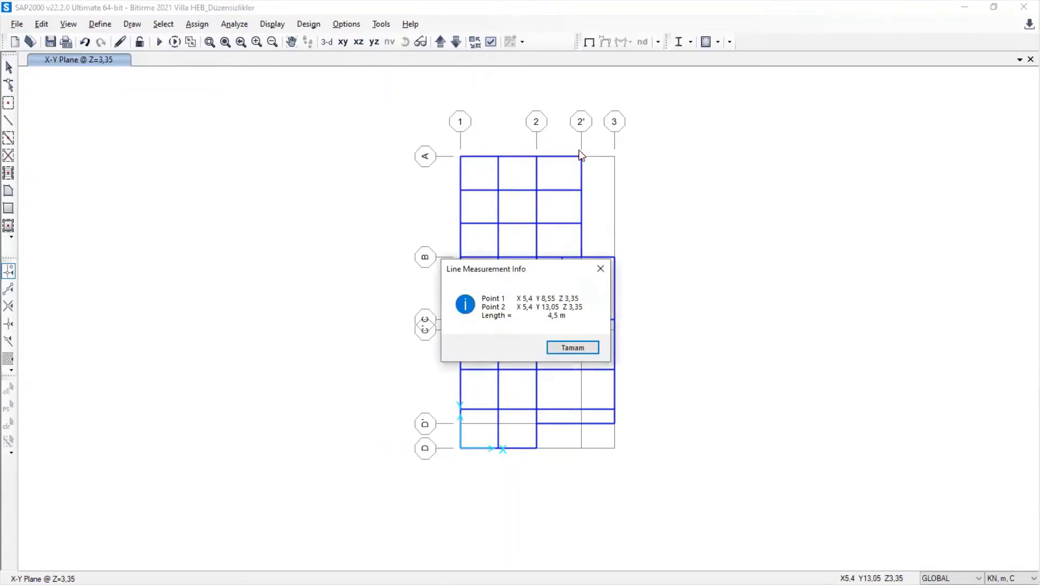
left_click(573, 347)
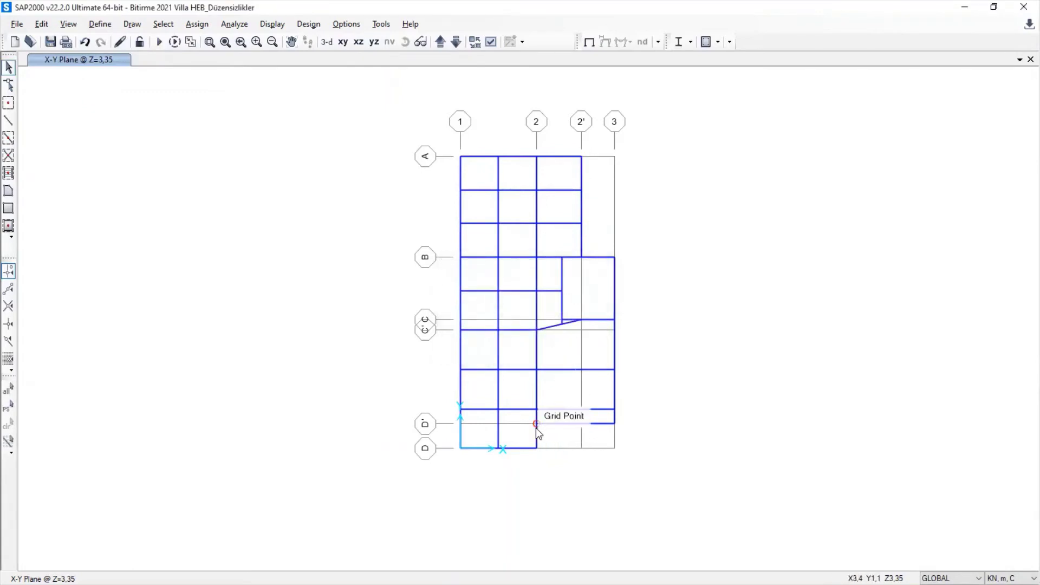
Measure the Y-direction projection along axis 2, from axis D to axis D'
left_click(69, 24)
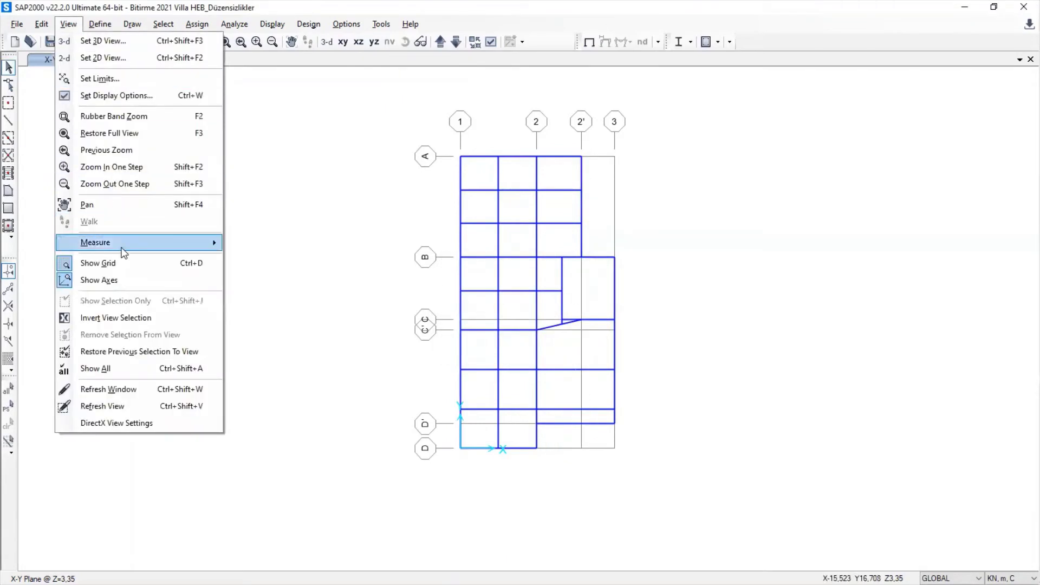
mouse_move(184, 244)
left_click(271, 242)
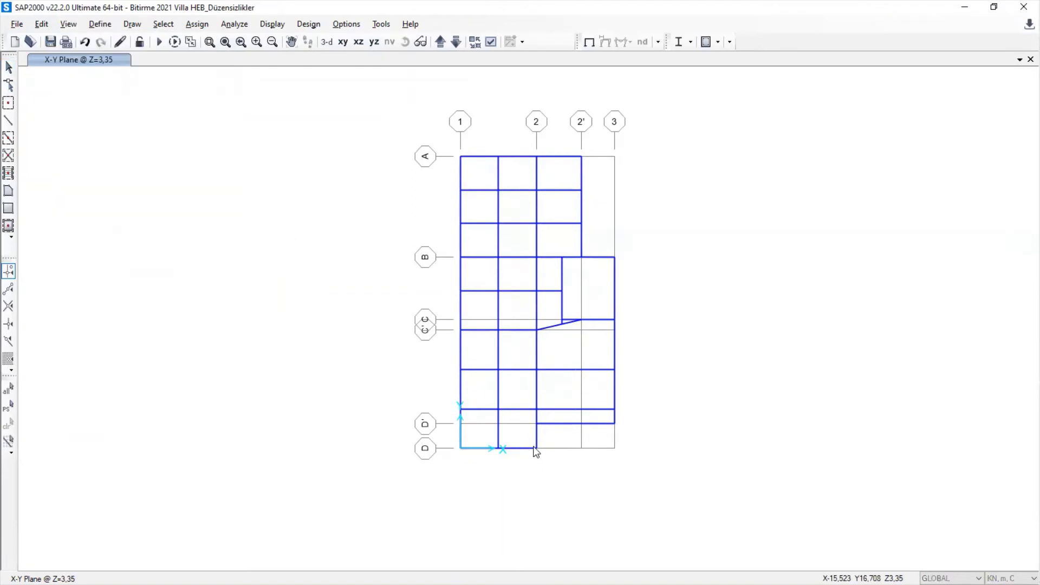
left_click(536, 425)
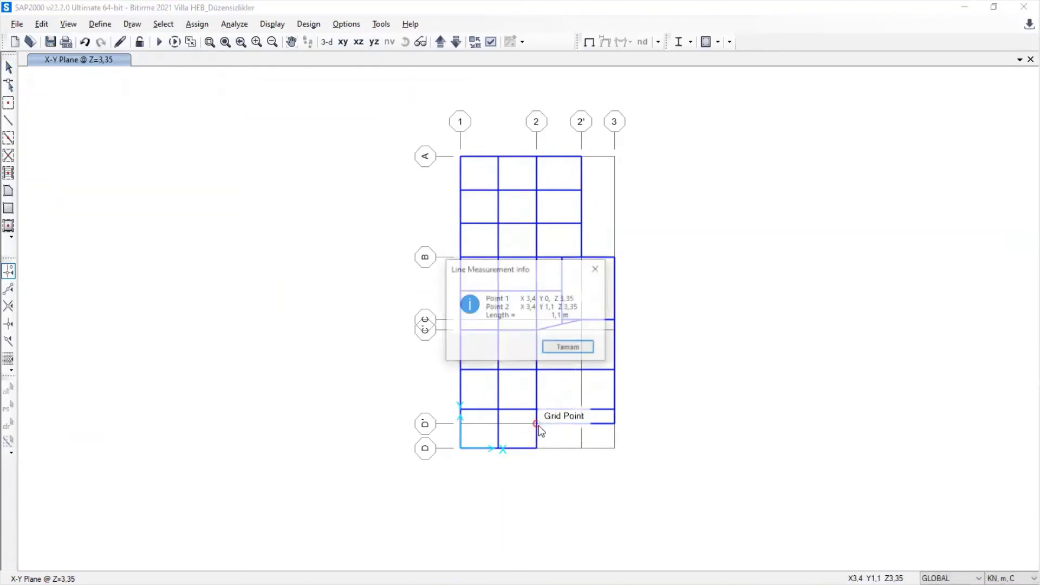
left_click(569, 346)
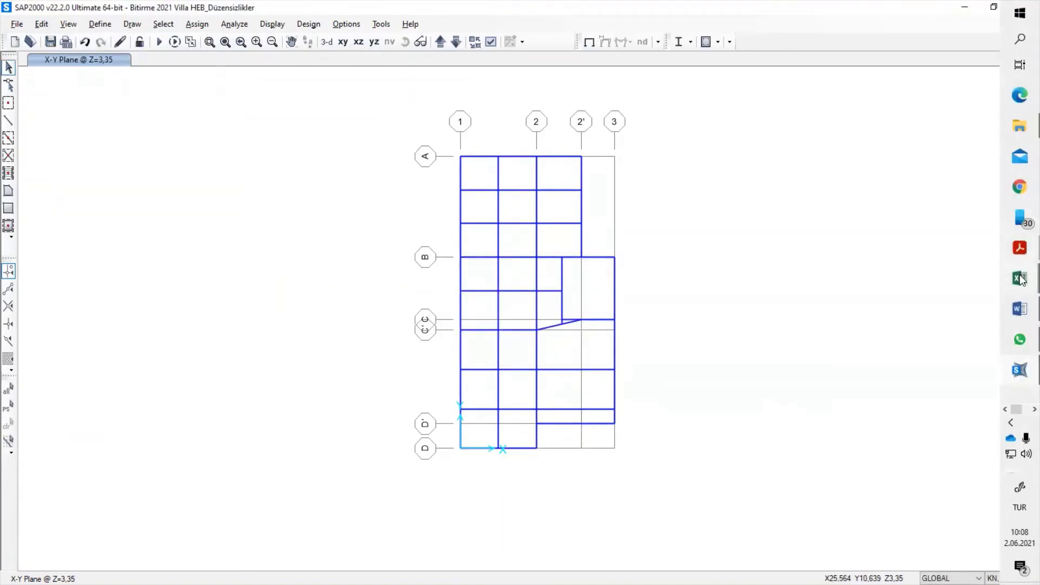
Switch to the Excel workbook and set Ly to 13,05 in both y-direction rows of the A3 table
key("alt+Tab")
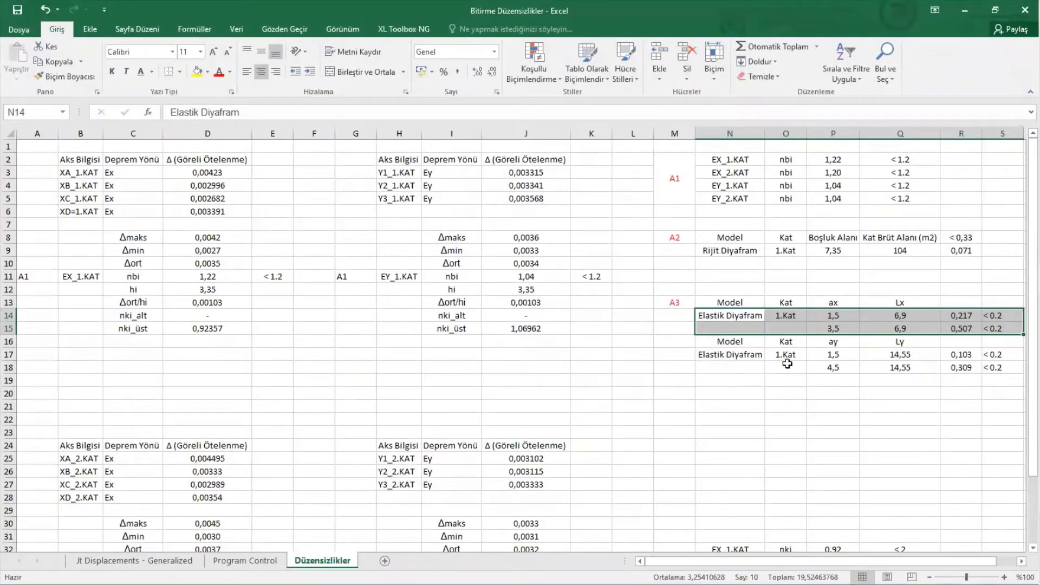
left_click(834, 353)
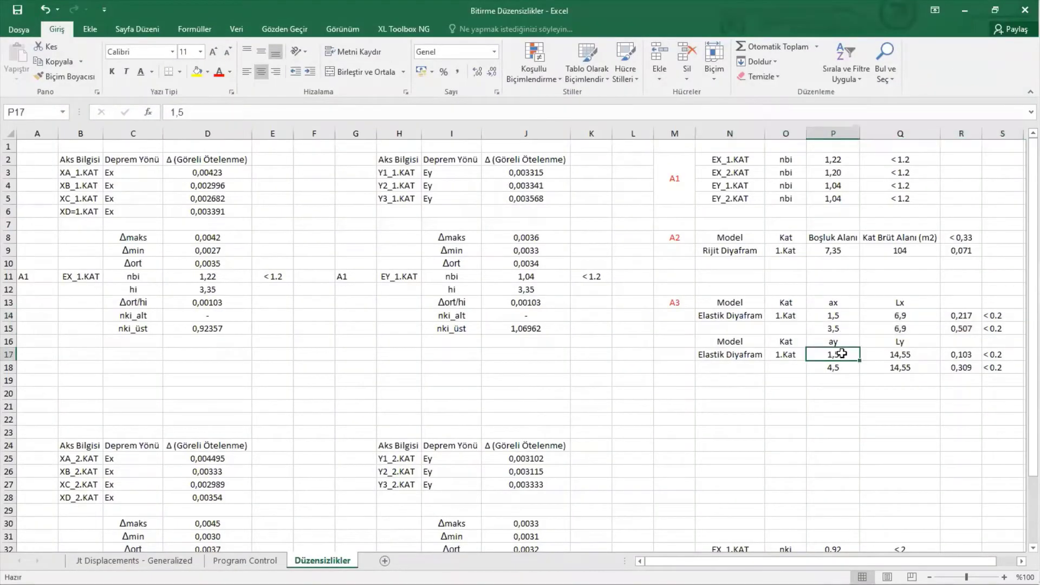
left_click(883, 355)
type("13,05")
key("Return")
type("13,05")
key("Return")
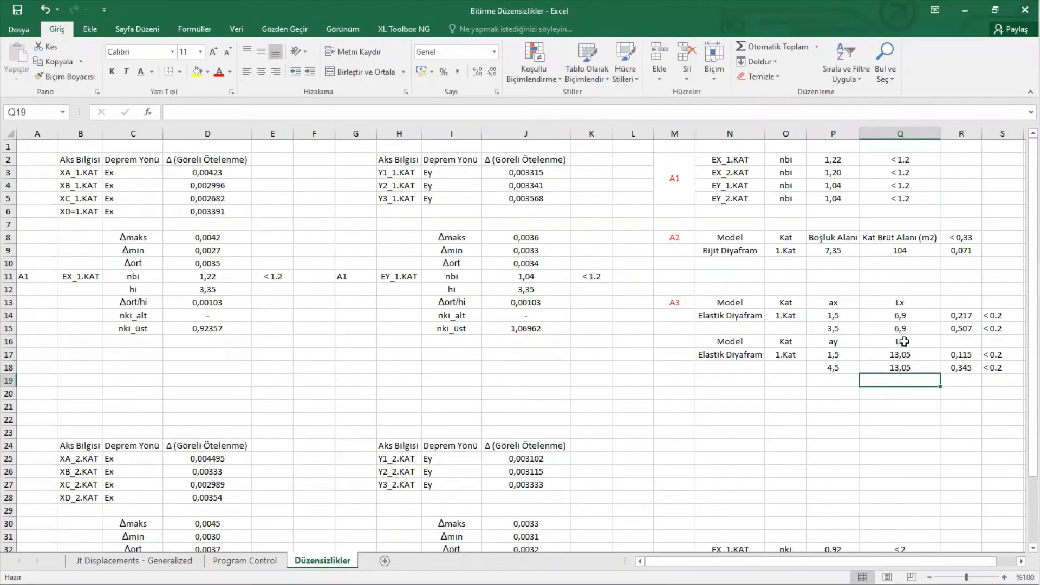
Set ay in the first y-direction row of the A3 table to 1,1
left_click(839, 356)
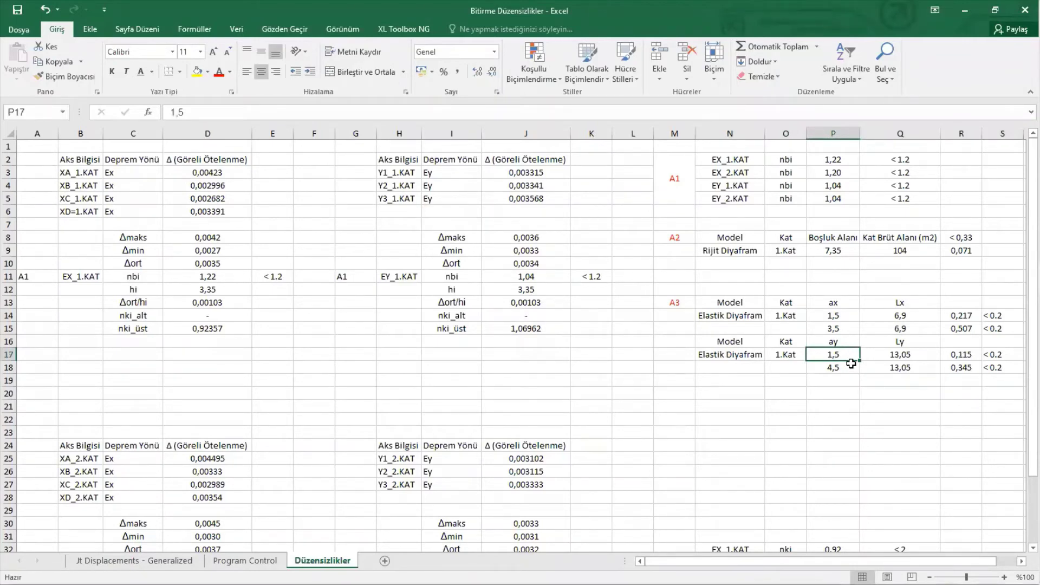
type("1,")
key("Return")
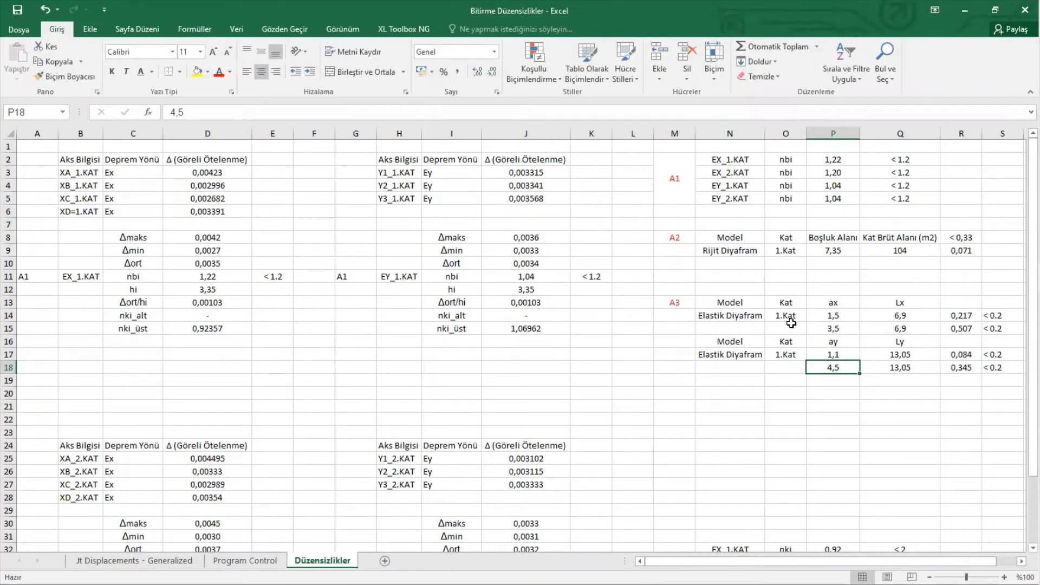
Copy the Elastik Diyafram and 1.Kat labels from N14:O14 into the second x-direction and second y-direction rows of the A3 table
left_click(752, 318)
left_click(746, 364)
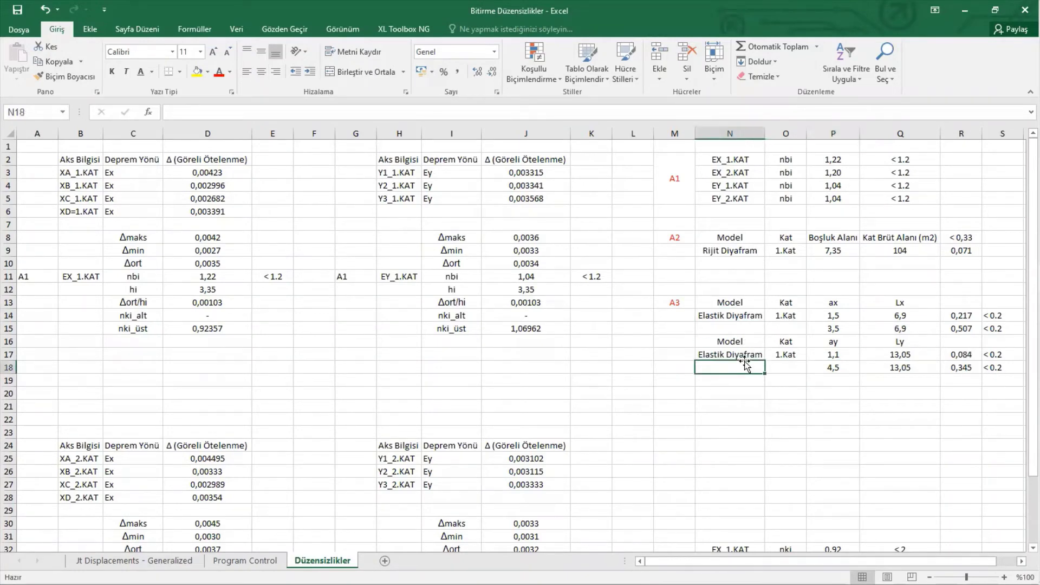
left_click(748, 353)
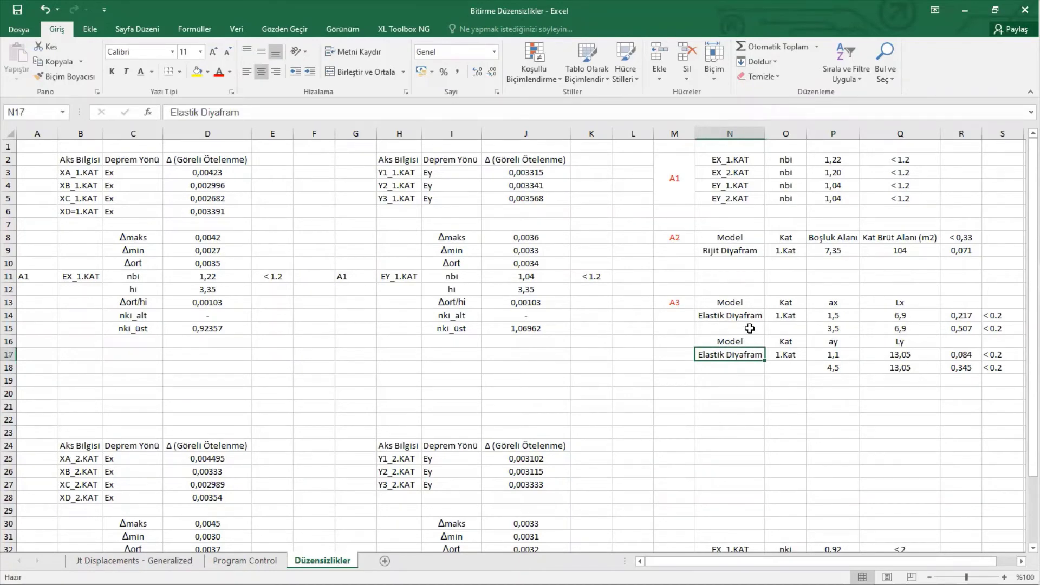
left_click_drag(747, 317, 784, 315)
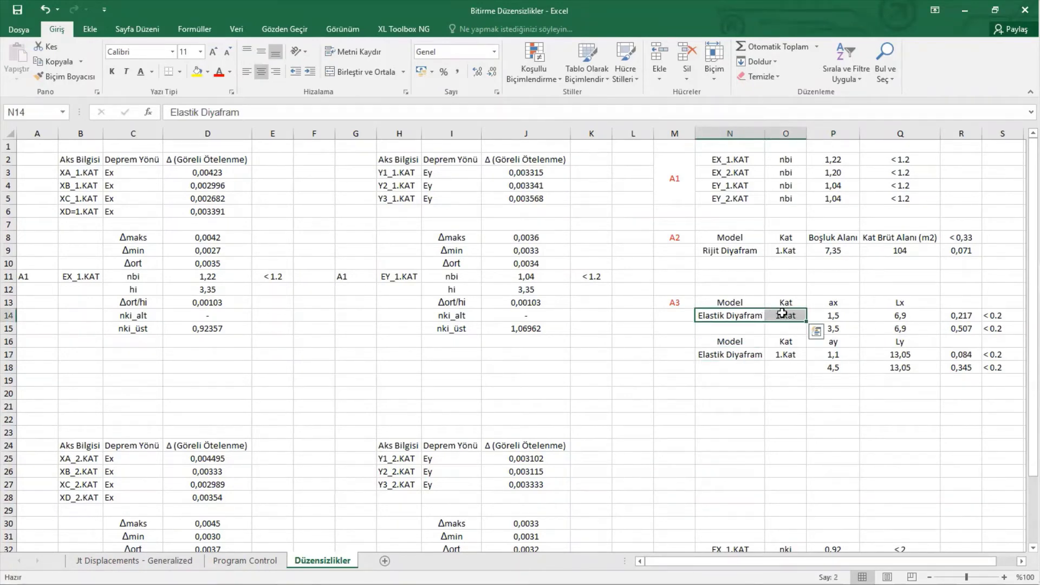
right_click(784, 315)
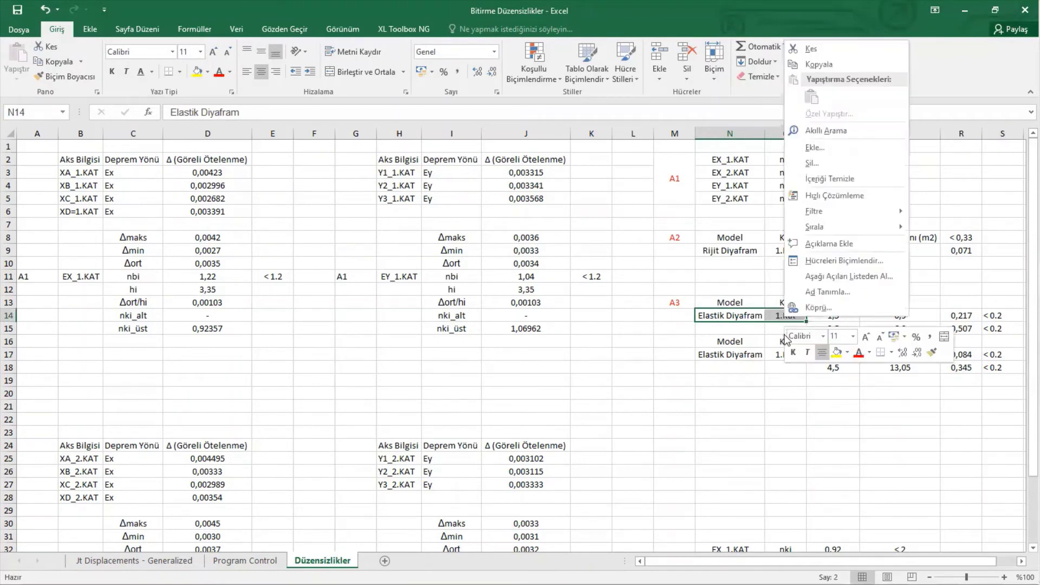
left_click(807, 62)
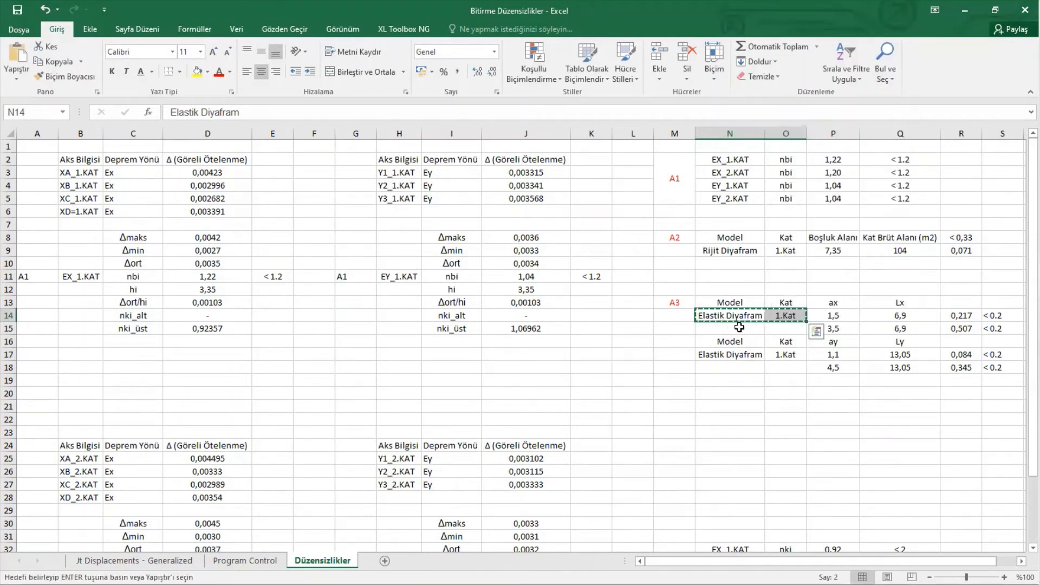
left_click(740, 324)
key("ctrl+v")
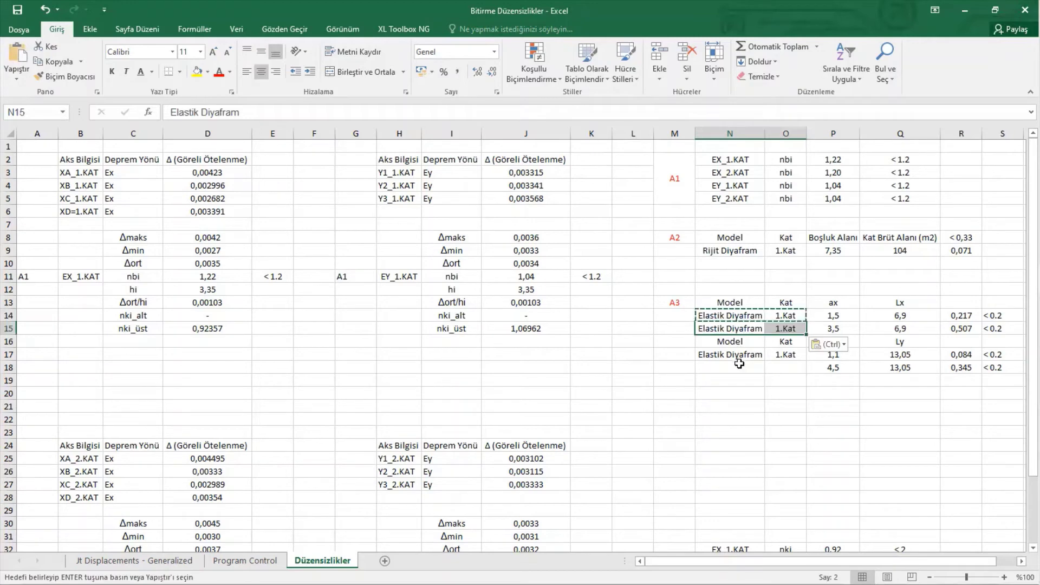
left_click(737, 367)
key("ctrl+v")
left_click(742, 403)
key("Escape")
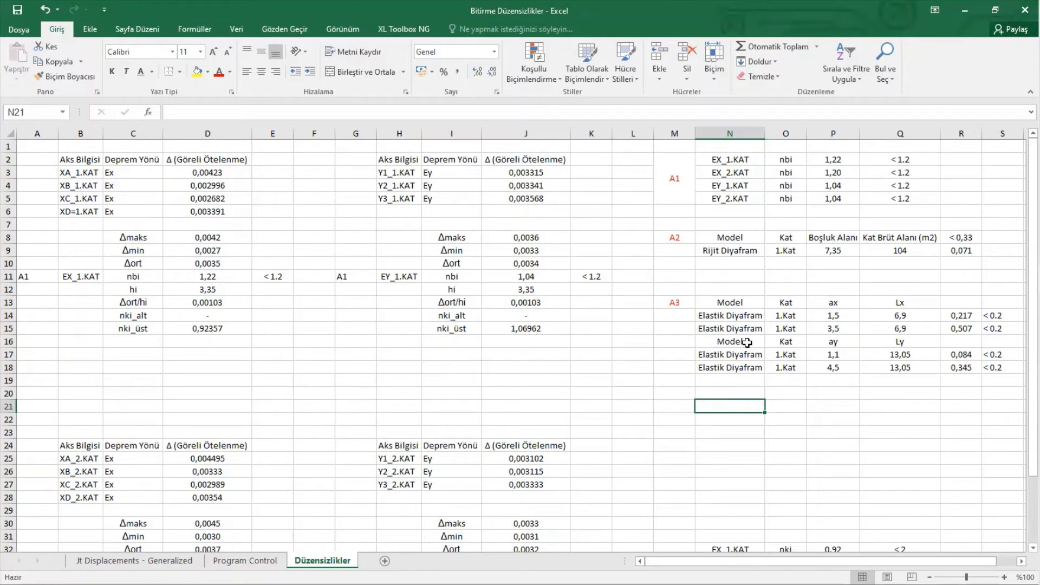
Review the diaphragm model labels in the A2 and A3 tables together with the A3 ratios in R14:R18
left_click(740, 253)
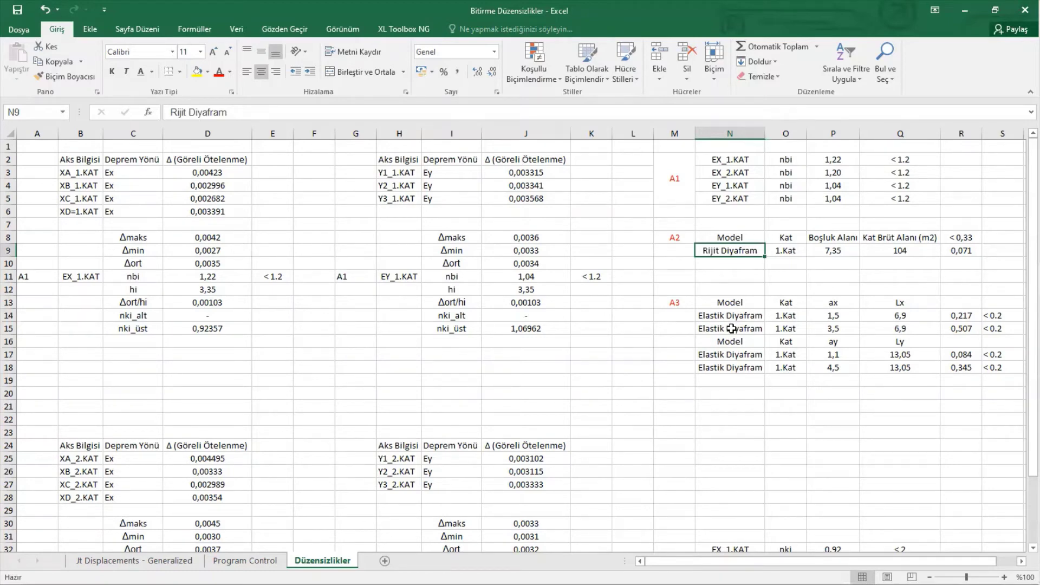
left_click_drag(727, 315, 733, 368)
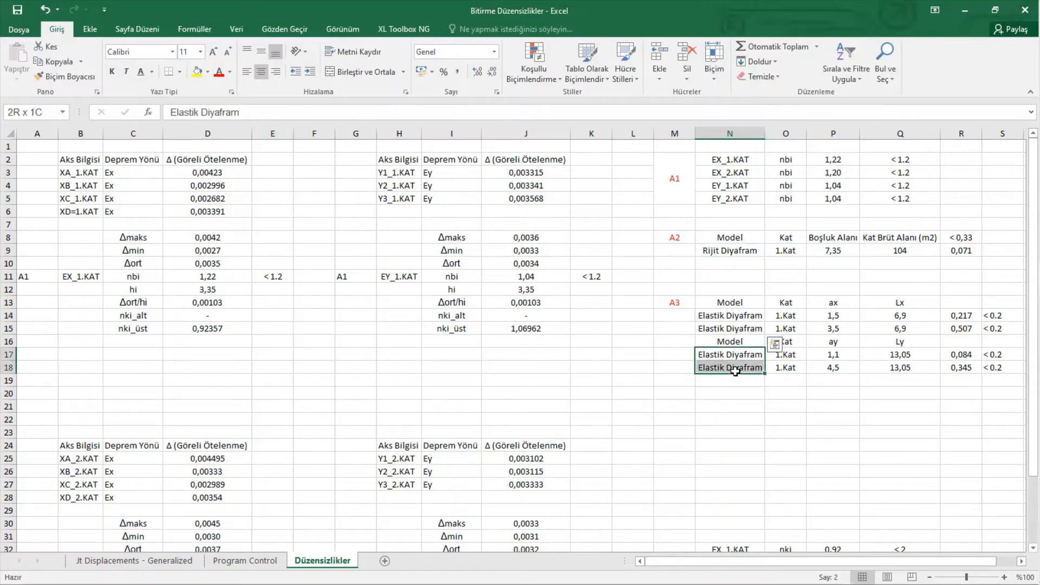
left_click(738, 393)
left_click_drag(966, 317, 957, 368)
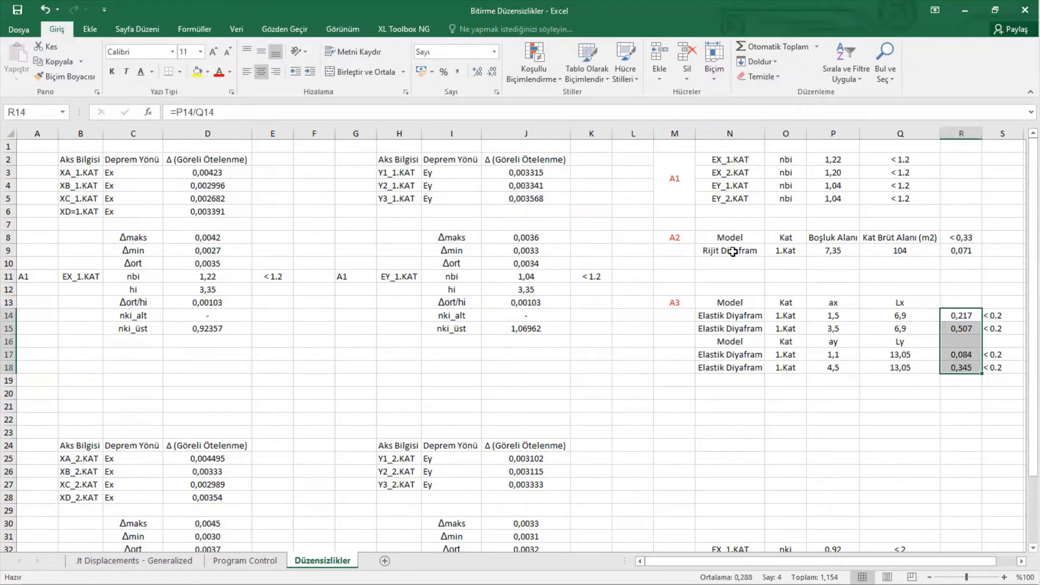
left_click_drag(758, 317, 755, 370)
left_click(760, 415)
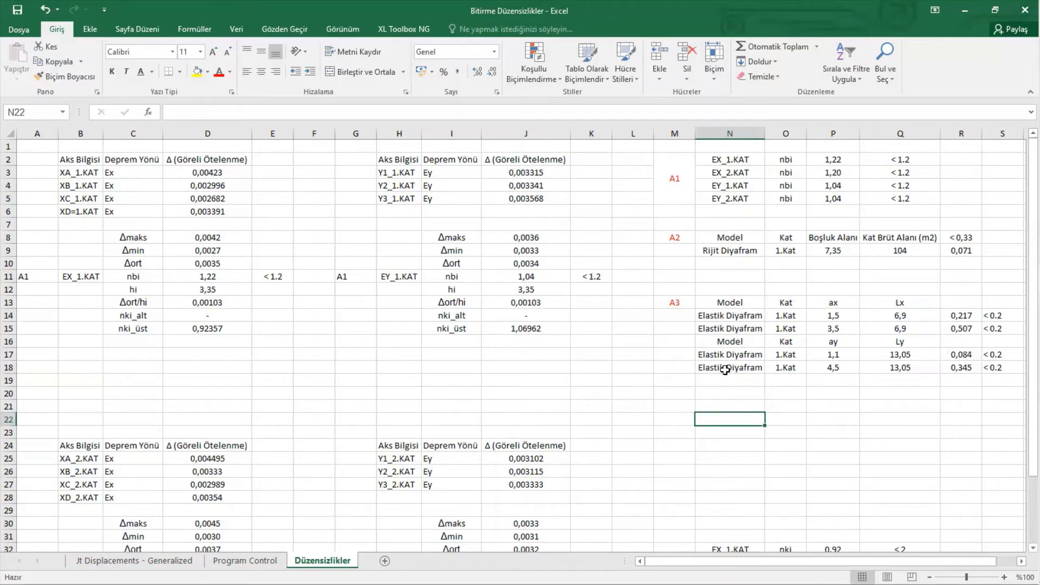
left_click(738, 251)
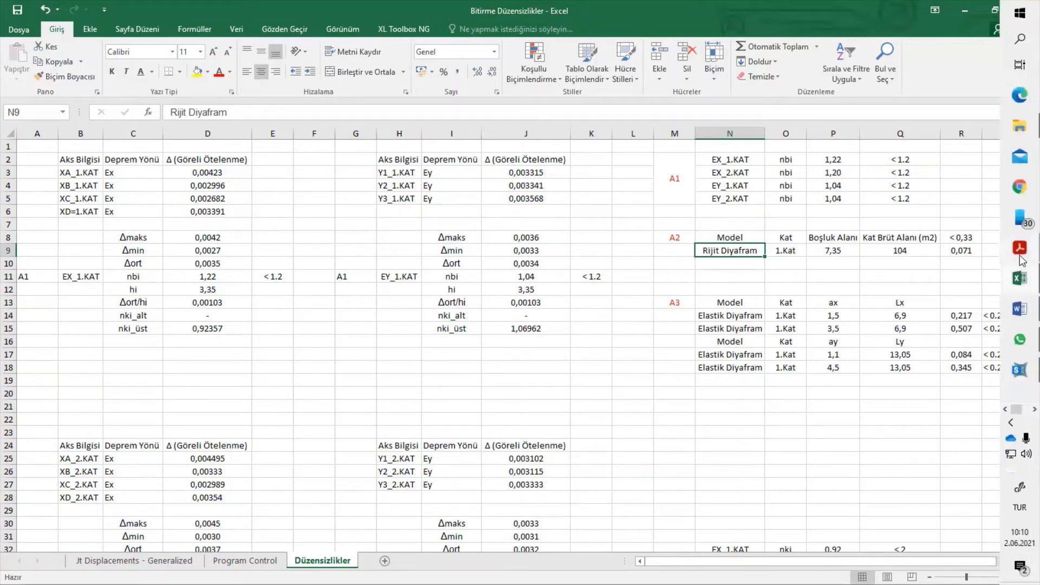
Check clause 3.6.2.2 on A2 irregularity in TBDY-2018.pdf, and return to Excel to compare the A2 row with the A3 model labels
mouse_move(1019, 249)
left_click(930, 206)
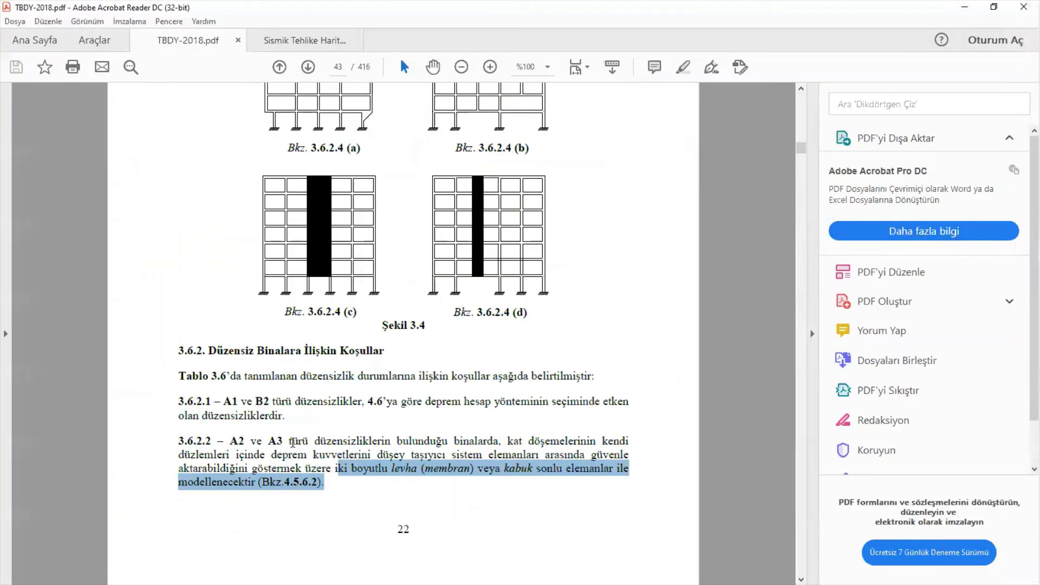
double_click(233, 441)
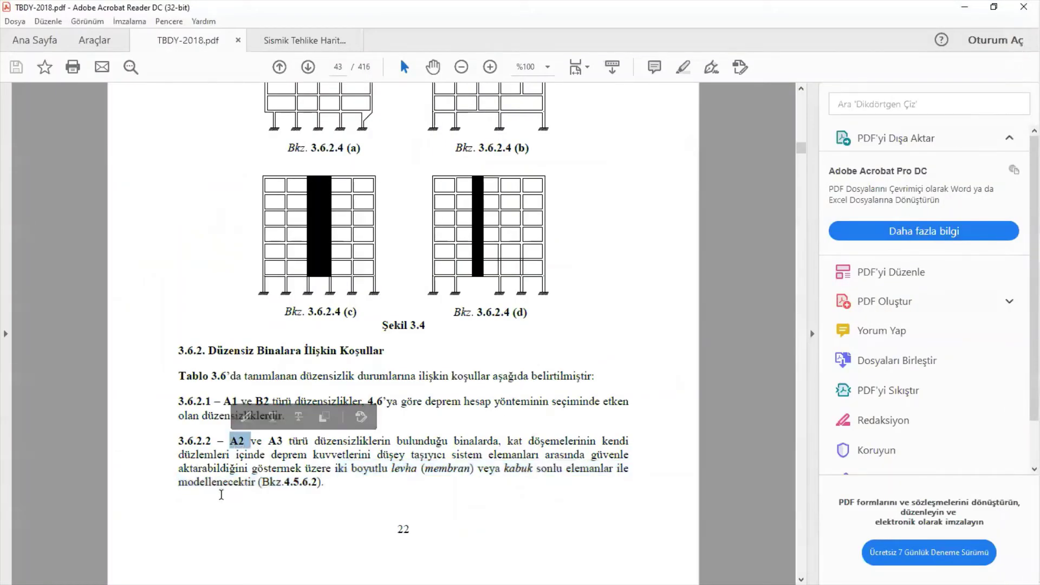
left_click(974, 8)
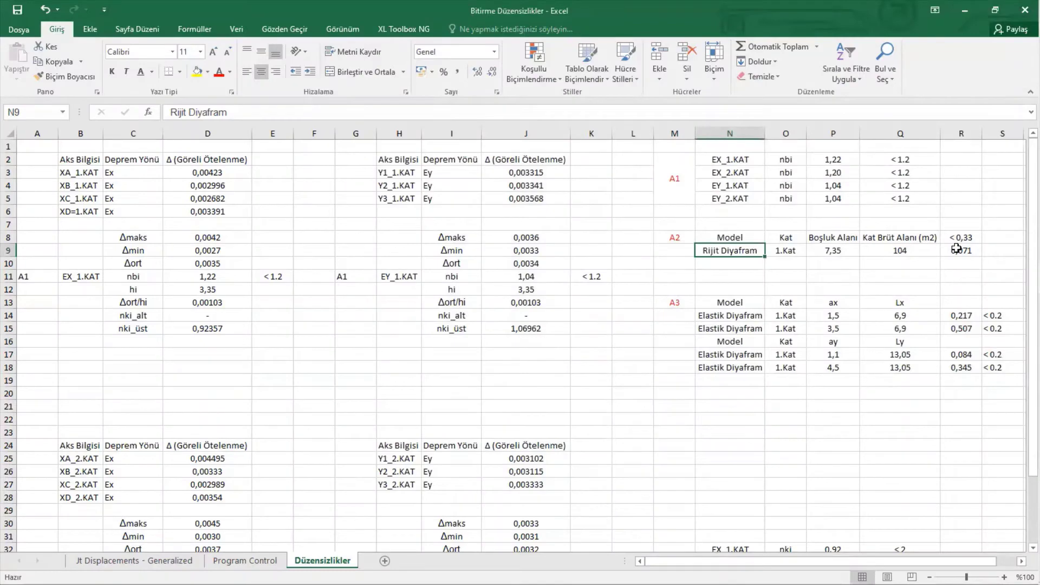
left_click_drag(960, 251, 723, 250)
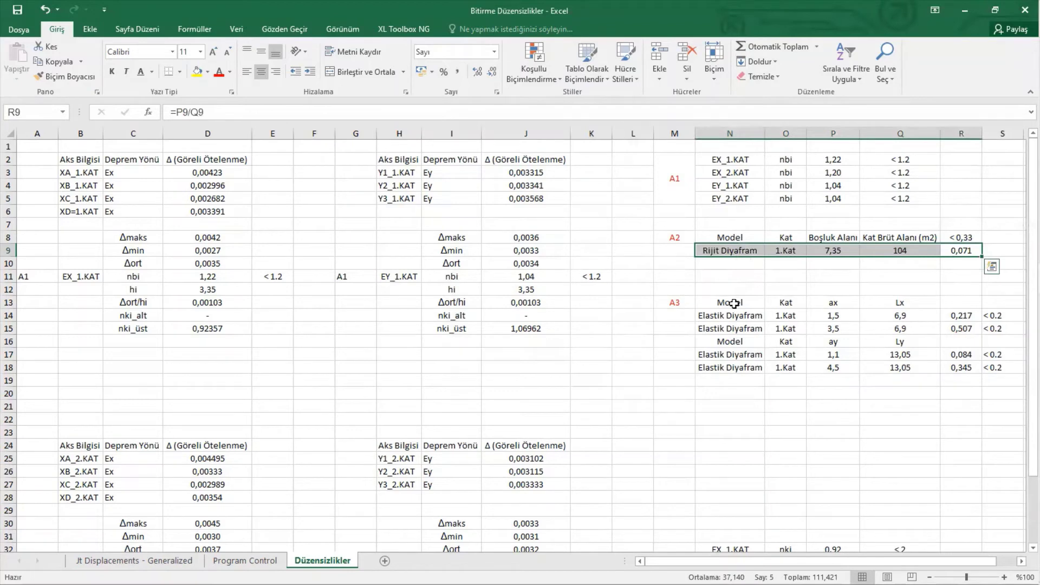
left_click(726, 251)
left_click(733, 319)
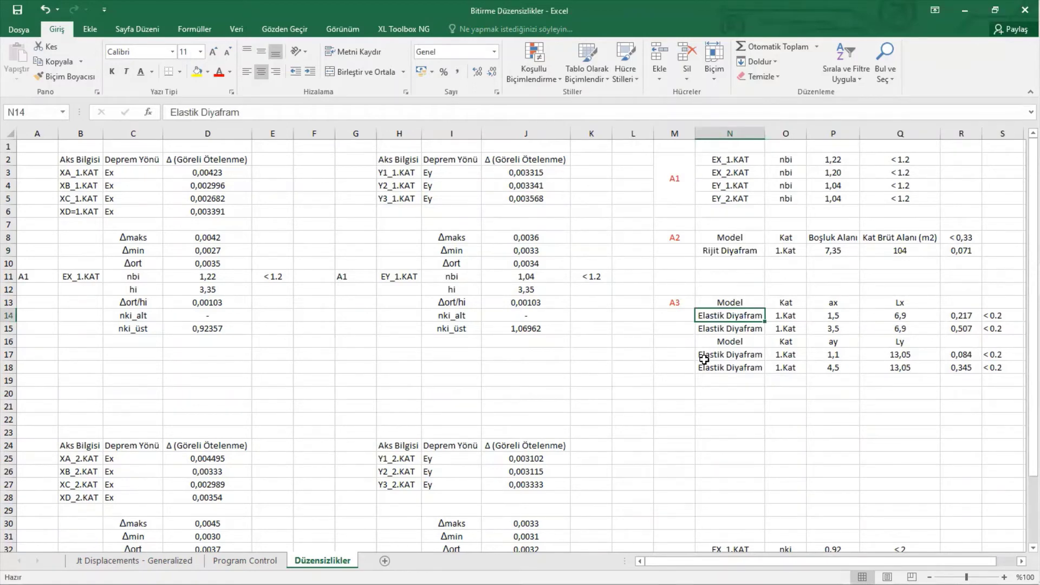
Duplicate the Rijit Diyafram row of the A2 table, N9:R9, into the empty row directly below it
left_click_drag(752, 251, 959, 253)
right_click(959, 255)
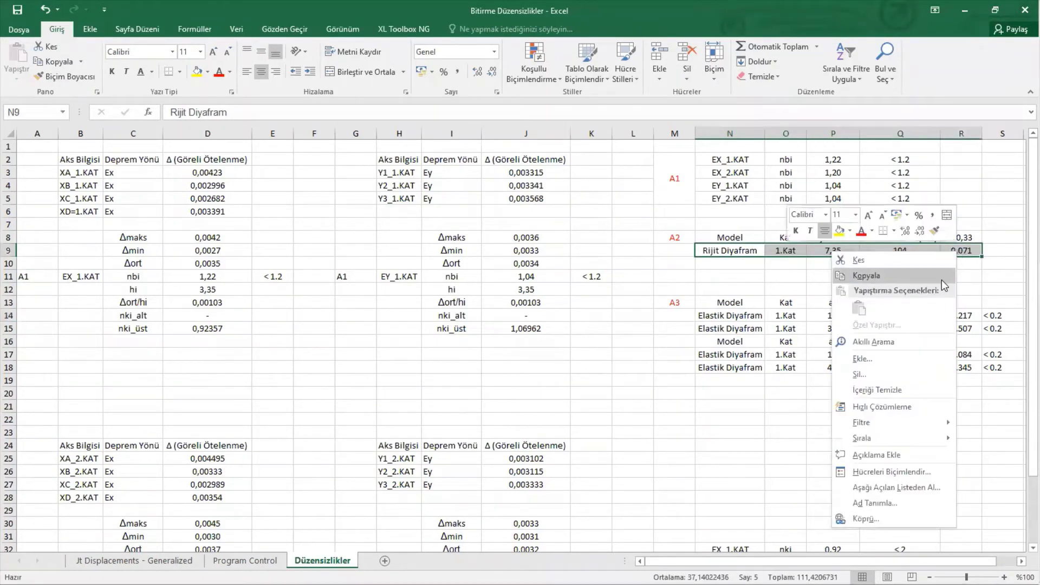
left_click(896, 275)
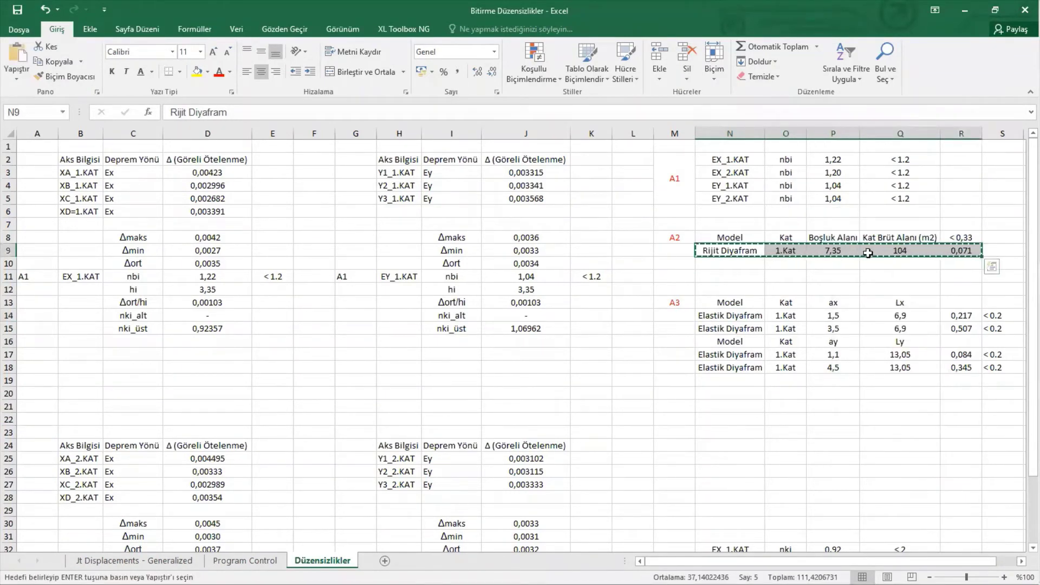
left_click(737, 263)
right_click(740, 264)
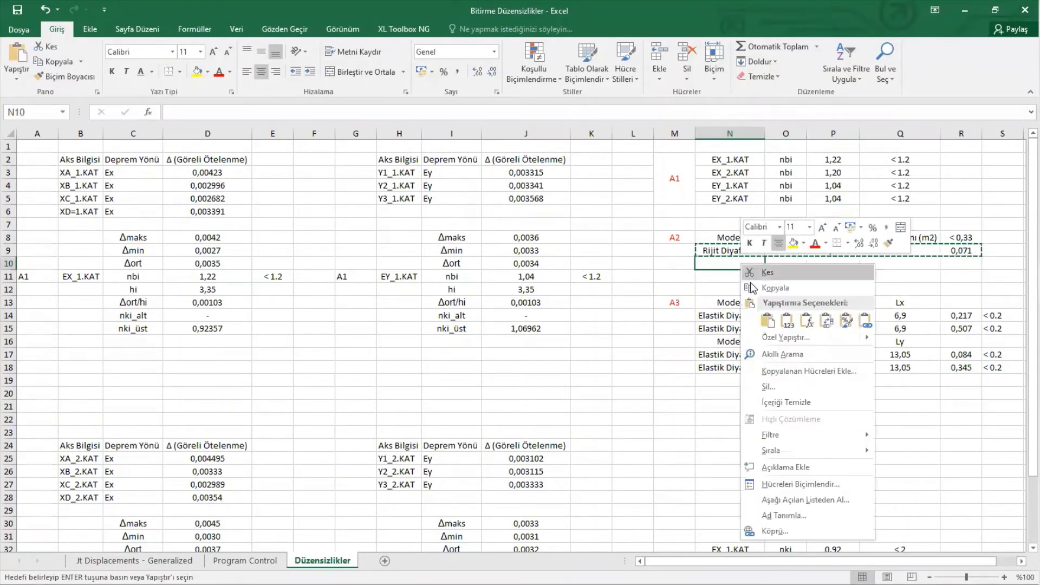
left_click(862, 325)
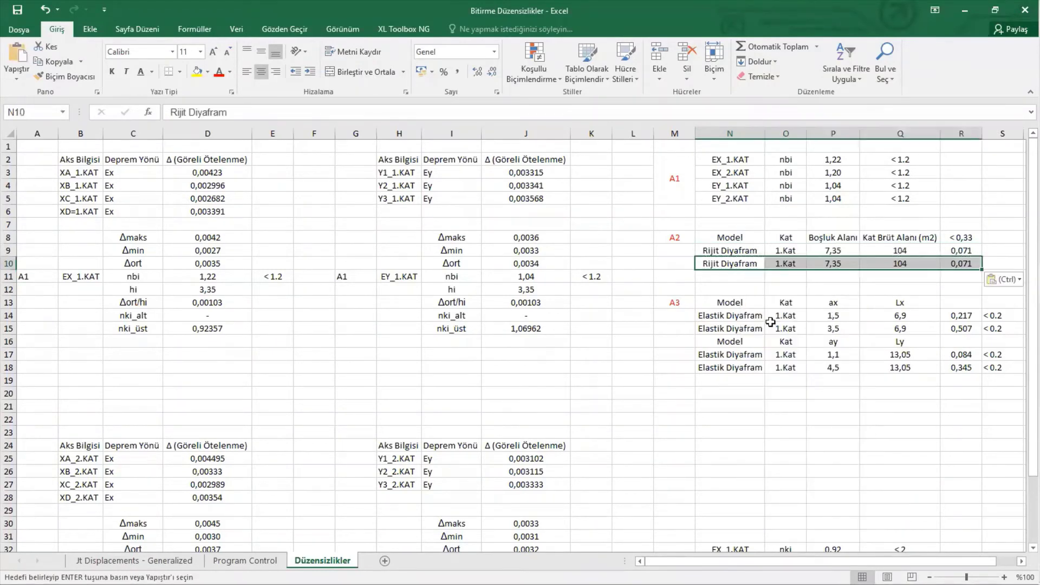
Set the second row of the A2 table to a Boşluk Alanı of 0 and the floor 2.Kat
left_click(845, 263)
type("0")
key("Return")
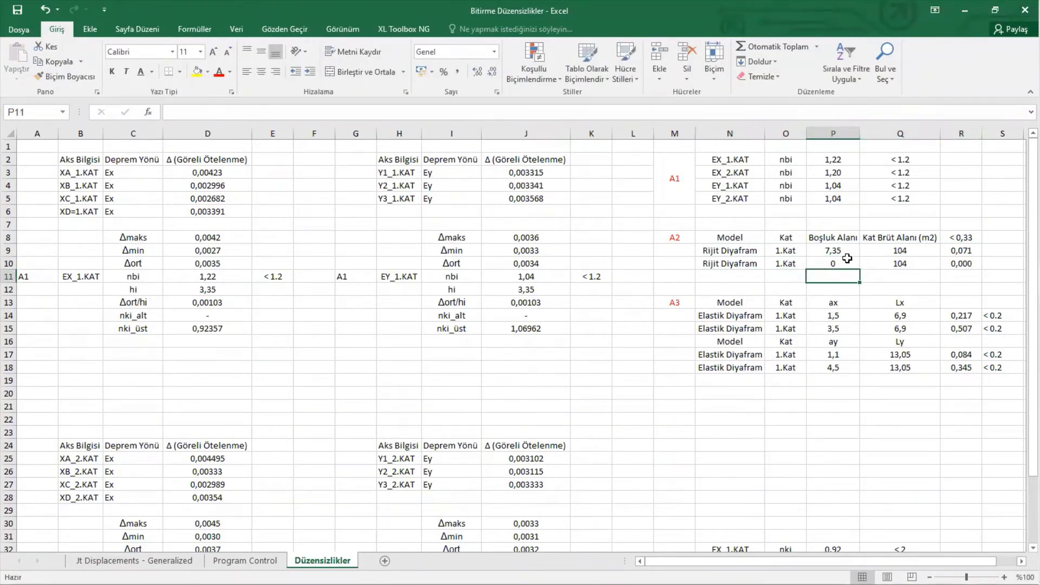
left_click(786, 263)
type("2.kat")
key("BackSpace")
key("BackSpace")
key("BackSpace")
type("Kat")
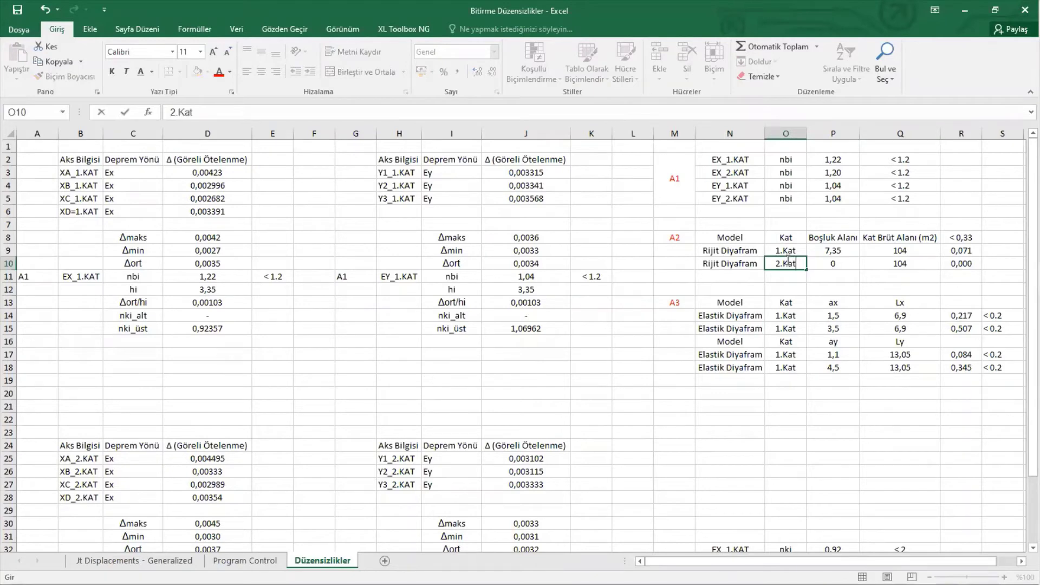
left_click(834, 289)
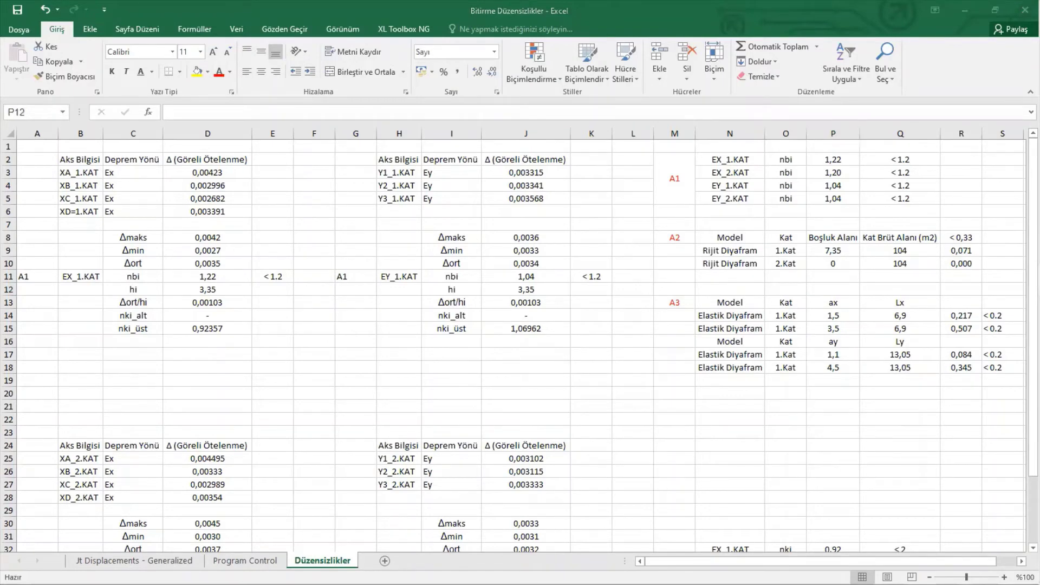
Paste the headings A1 Burulma Düzensizliği Kontrolü, A2 Döşeme Süreksizlikleri Kontrolü and A3 Planda Çıkıntılar Bulunması Durumu Kontrolü into M1, M7 and M12
left_click(685, 147)
key("ctrl+v")
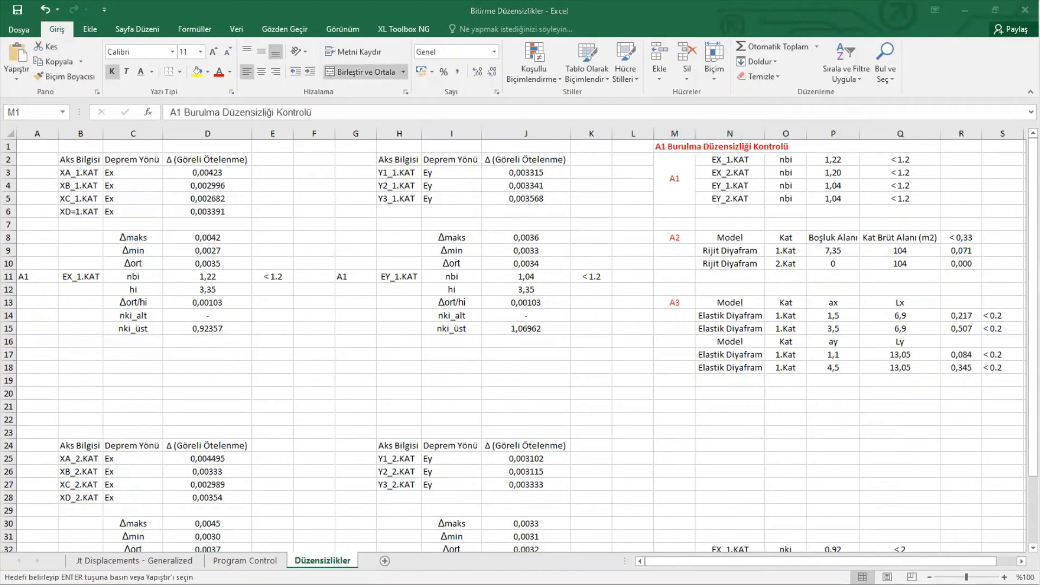
left_click(678, 226)
key("ctrl+v")
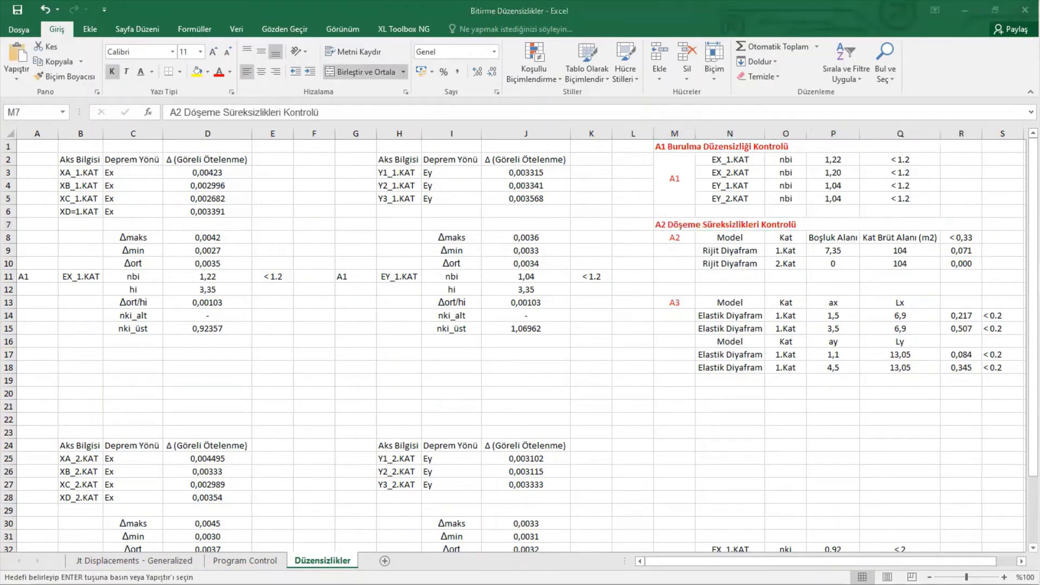
left_click(678, 292)
key("ctrl+v")
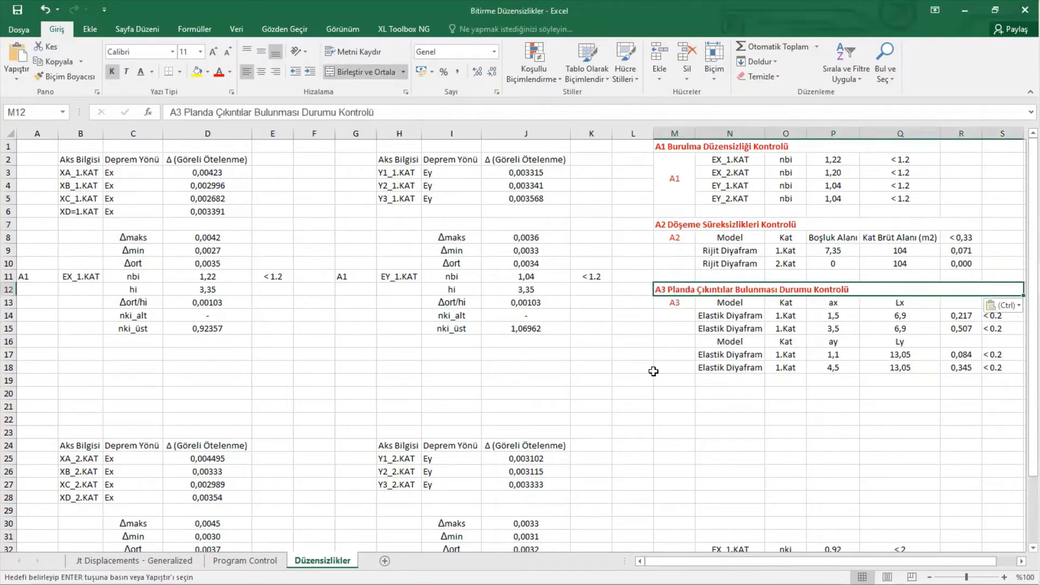
Merge the A3 label over M13:M18 and the A2 label over M8:M10, centring both vertically beside their tables
left_click(704, 421)
left_click_drag(674, 303, 673, 370)
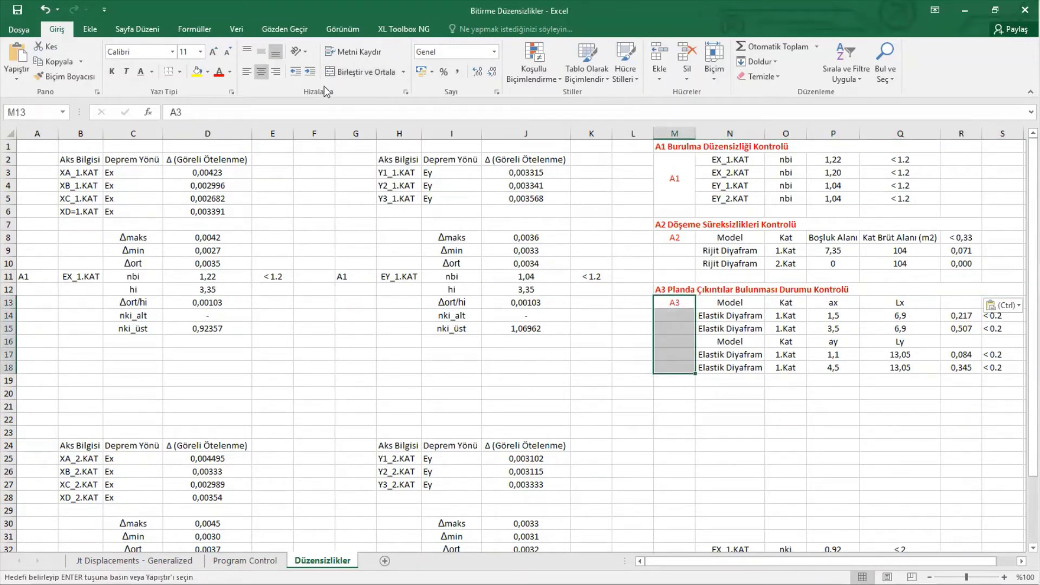
left_click(358, 71)
left_click(261, 52)
left_click_drag(675, 240, 676, 266)
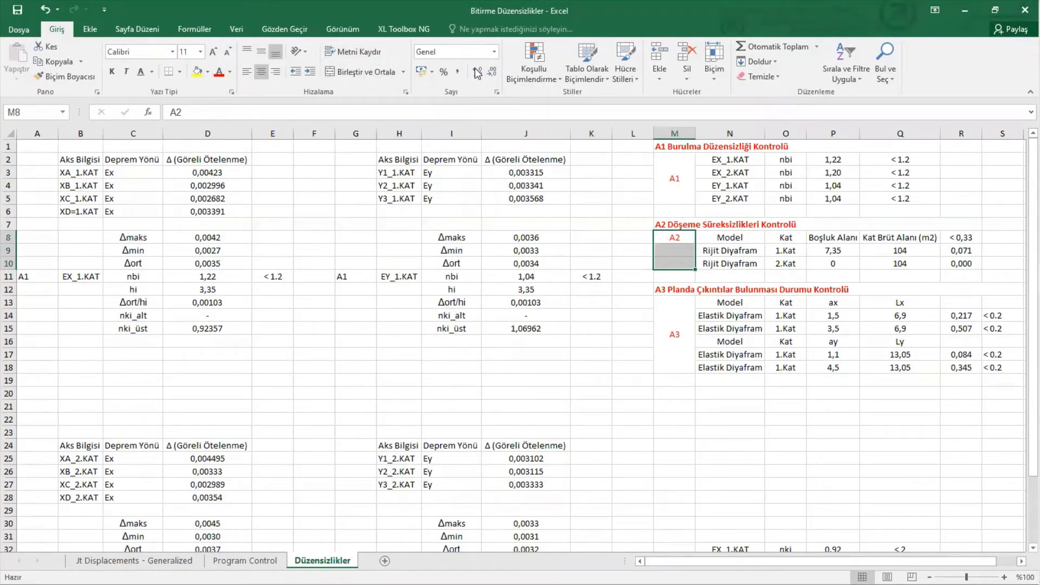
left_click(355, 71)
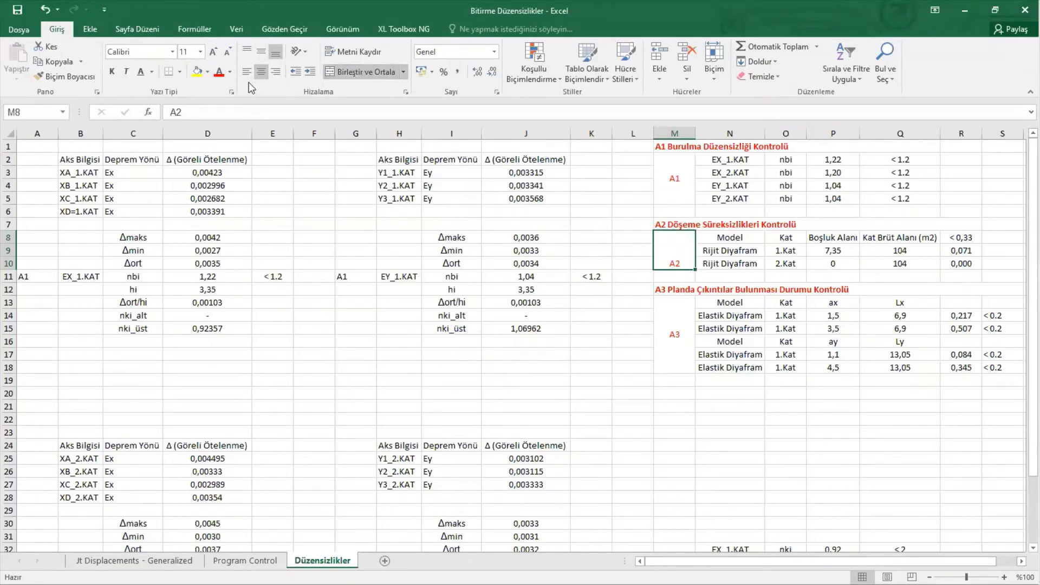
left_click(262, 52)
left_click(767, 409)
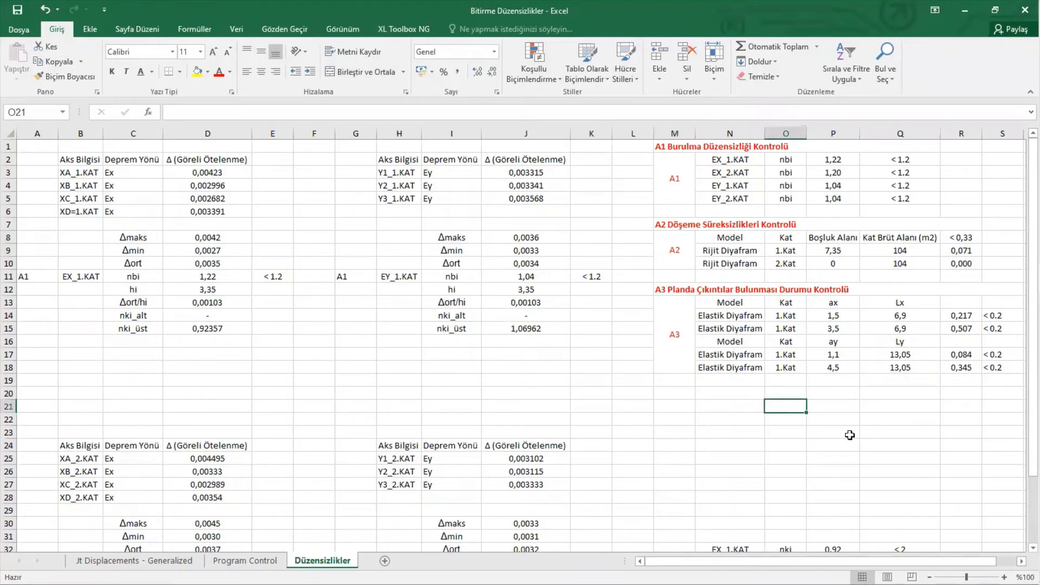
Switch to TBDY-2018.pdf in Acrobat Reader and find the B1 Komşu Katlar Arası Dayanım Düzensizliği entry in the irregularity table
scroll(799, 436, "down", 1)
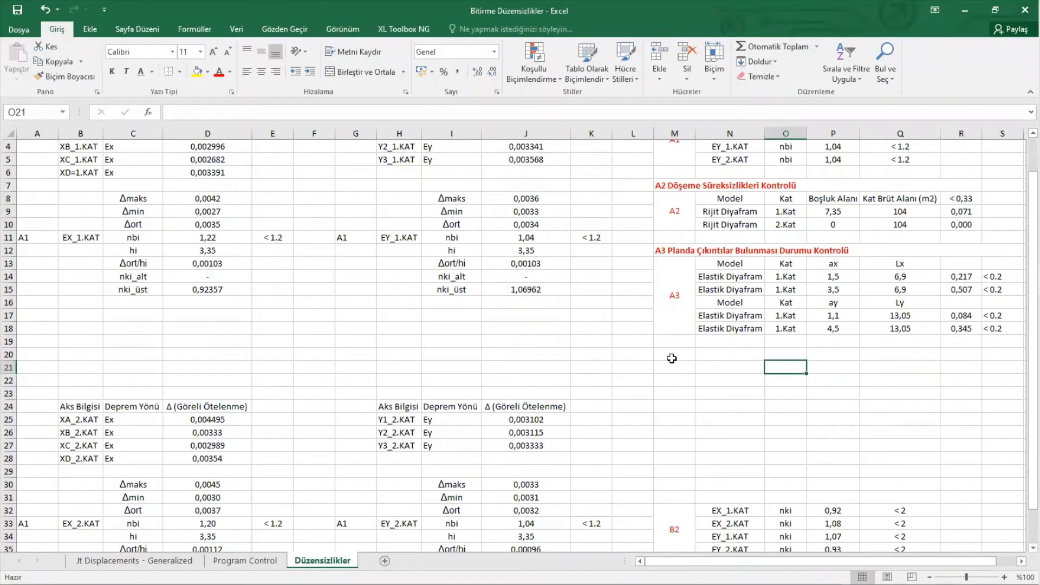
left_click(672, 355)
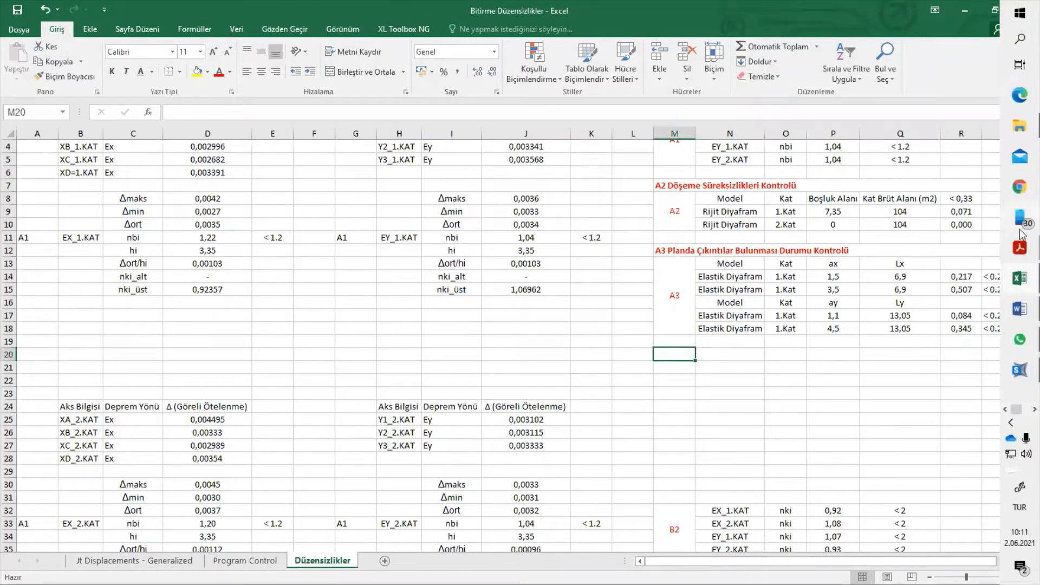
mouse_move(1020, 248)
left_click(944, 199)
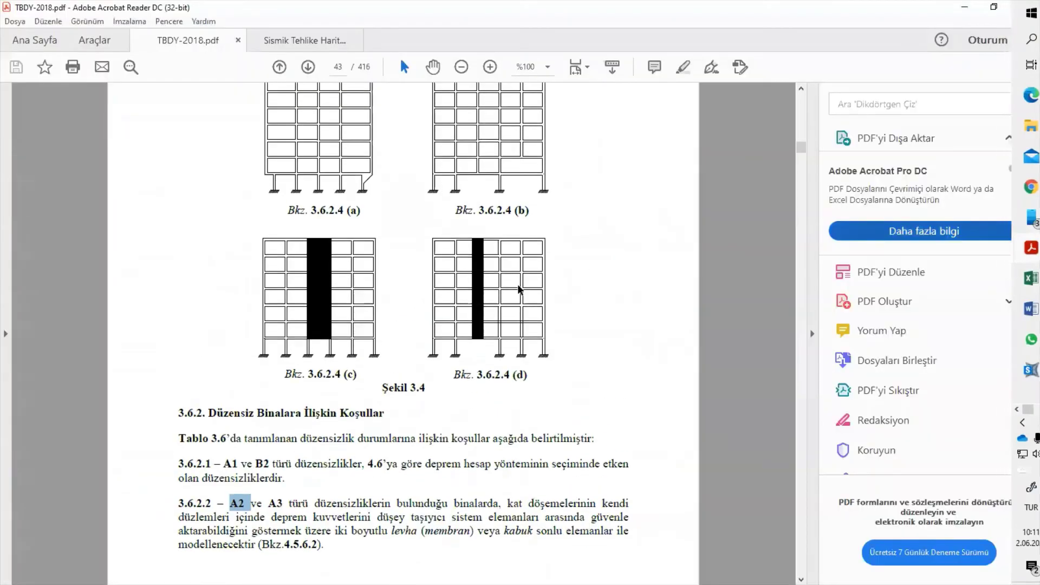
scroll(482, 287, "up", 5)
scroll(455, 318, "up", 15)
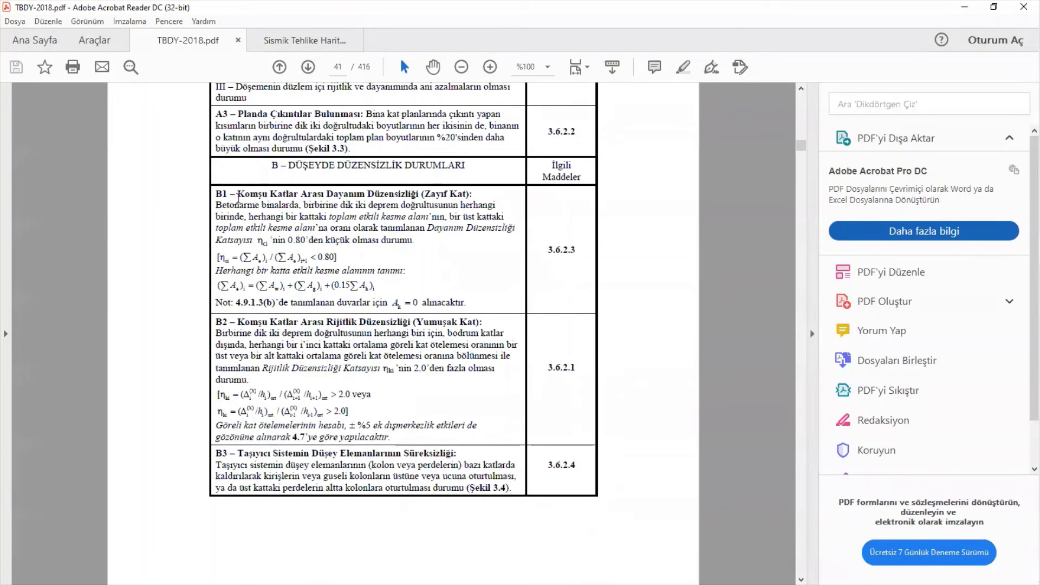
left_click_drag(236, 193, 401, 199)
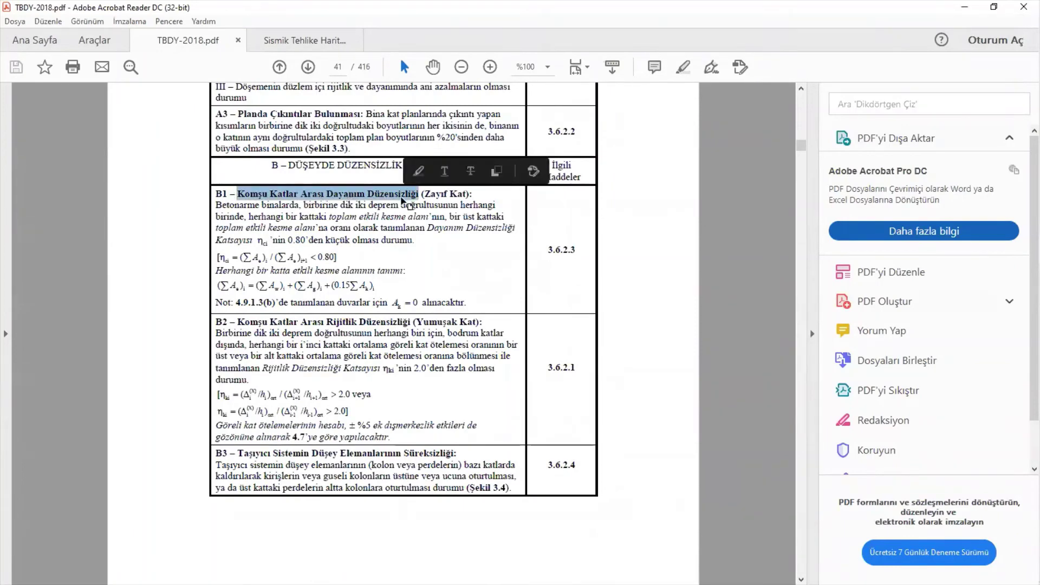
scroll(401, 198, "up", 2, "ctrl")
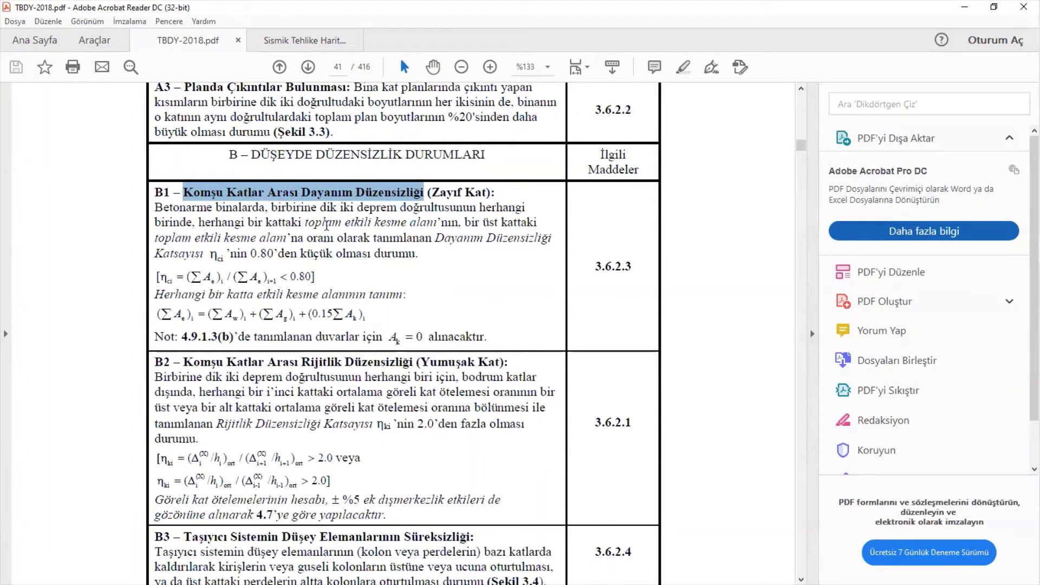
Read the B1 definition of the Dayanım Düzensizliği Katsayısı and relate the total effective shear area to the ratio formula
left_click_drag(345, 222, 538, 222)
left_click_drag(195, 239, 552, 238)
left_click_drag(166, 251, 191, 254)
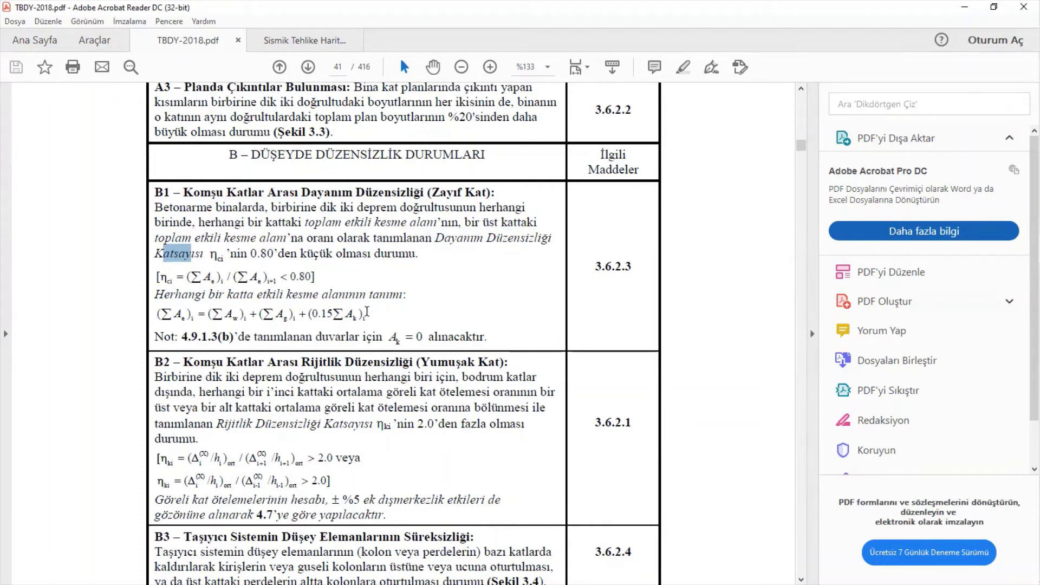
mouse_move(325, 273)
left_mouse_down()
mouse_move(158, 276)
mouse_move(325, 278)
left_mouse_up()
left_click(158, 277)
left_click(249, 277)
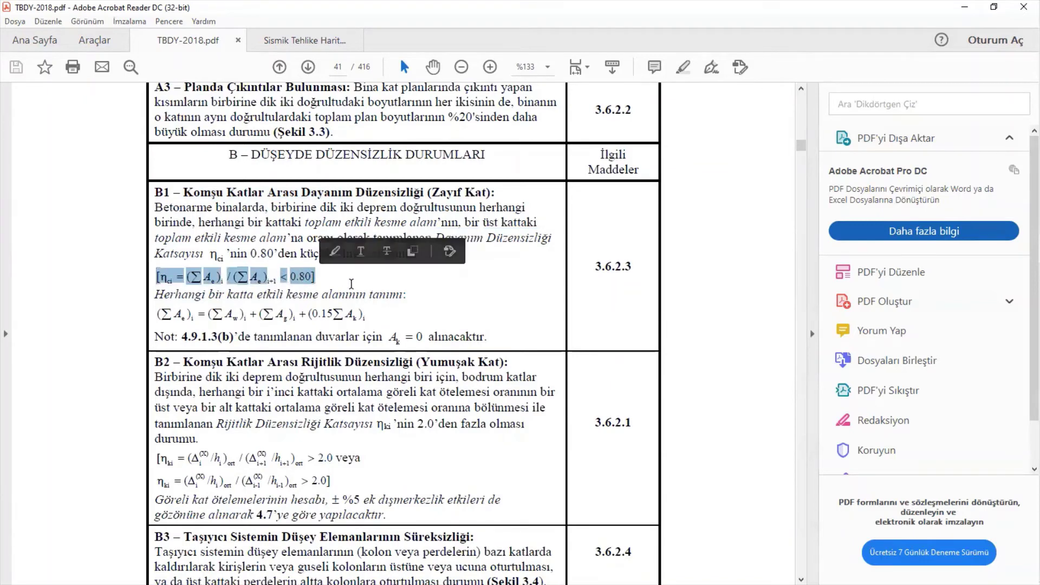
left_click(351, 284)
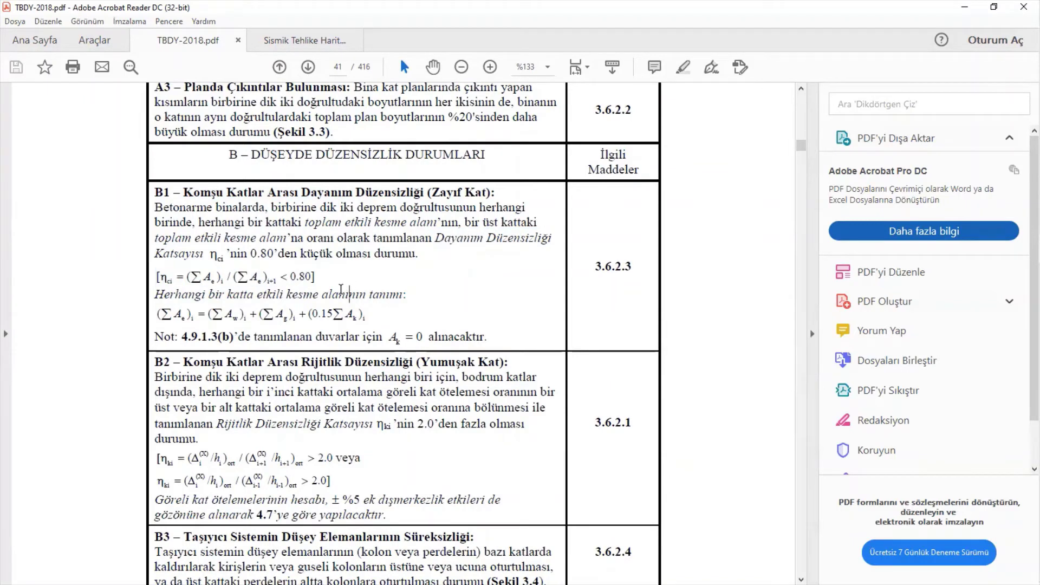
double_click(208, 277)
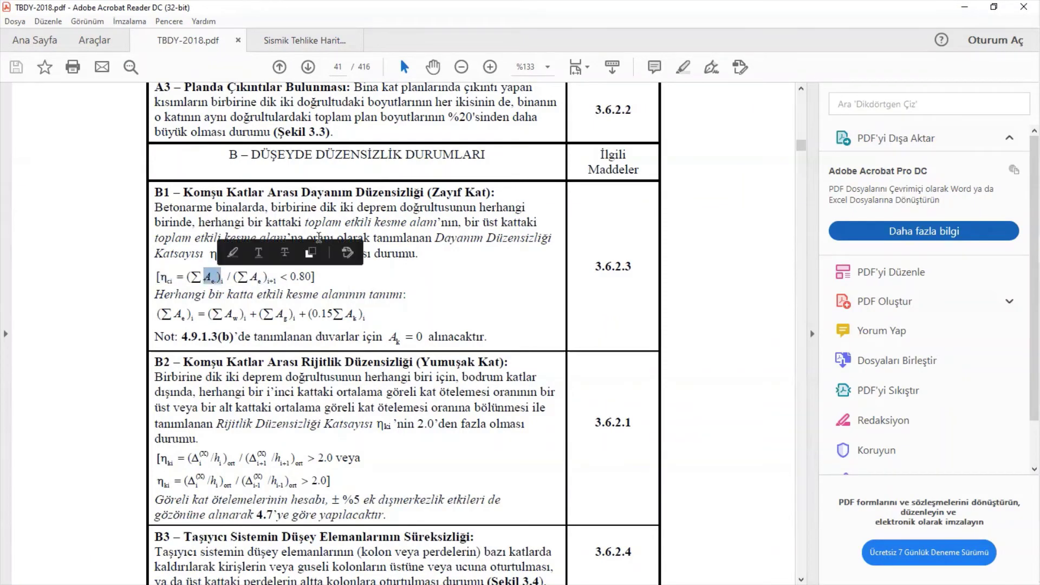
left_click(305, 222)
left_click_drag(305, 222, 448, 222)
left_click_drag(187, 277, 221, 278)
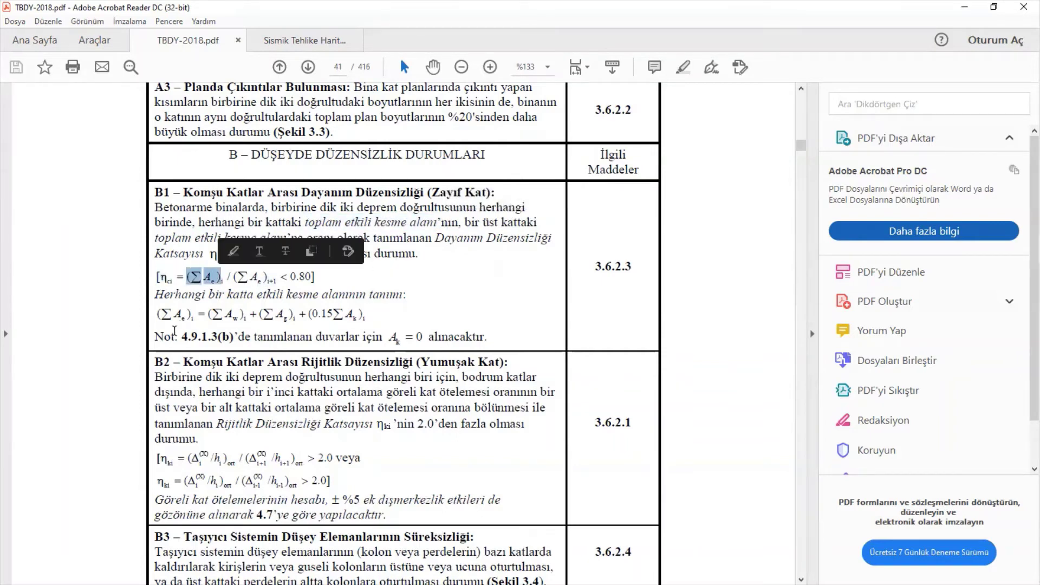
Examine the effective shear area formula in B1, including the 0.15ΣAk wall term and the note citing 4.9.1.3(b)
left_click_drag(158, 314, 290, 314)
left_click_drag(292, 315, 358, 314)
left_click(316, 314)
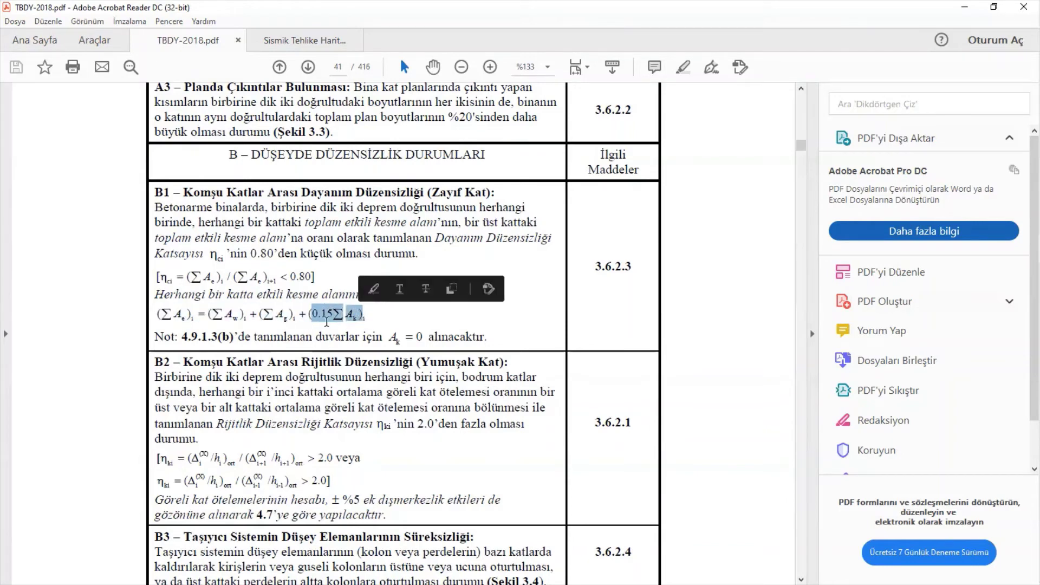
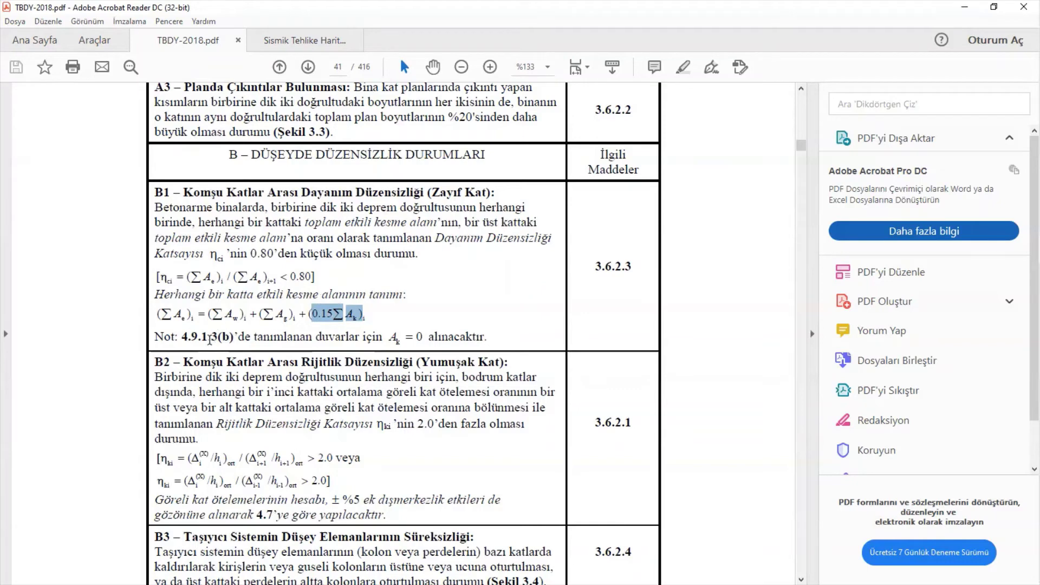
left_click_drag(163, 339, 471, 335)
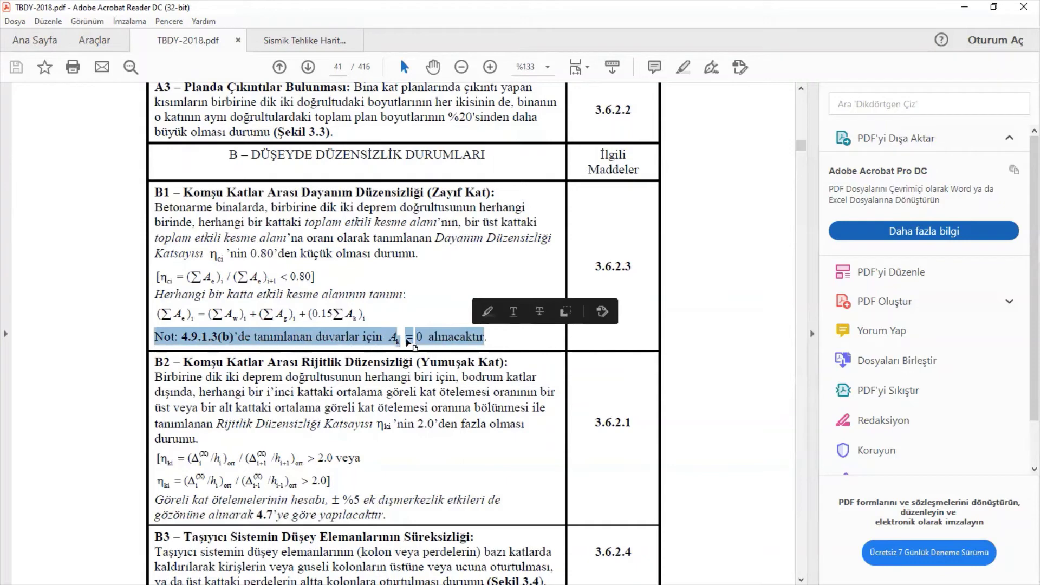
left_click_drag(157, 314, 362, 311)
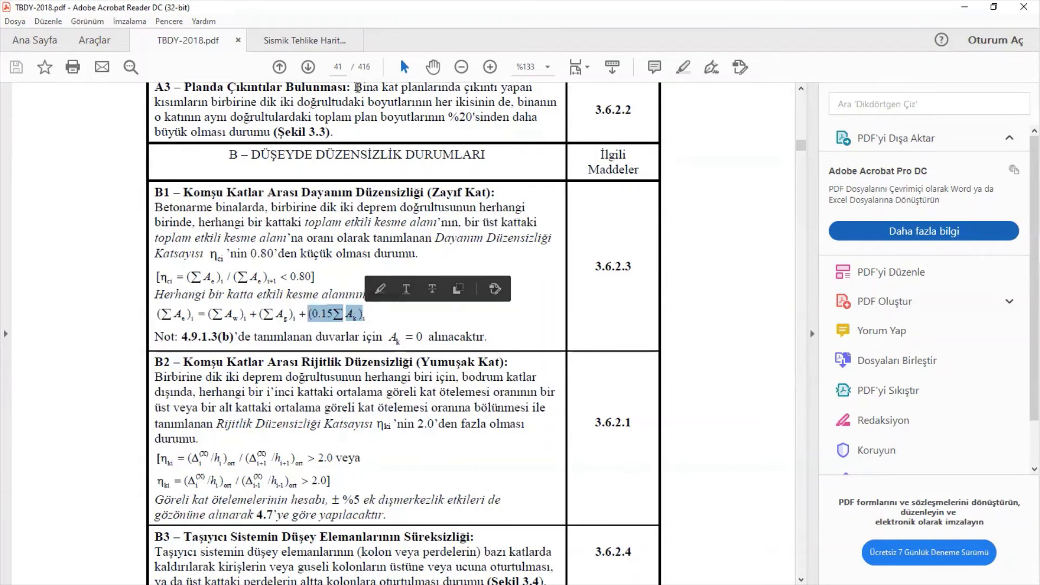
Go to page 76 of TBDY-2018.pdf and look back through section 4.8 for clause 4.9.1.3
left_click(338, 67)
type("76")
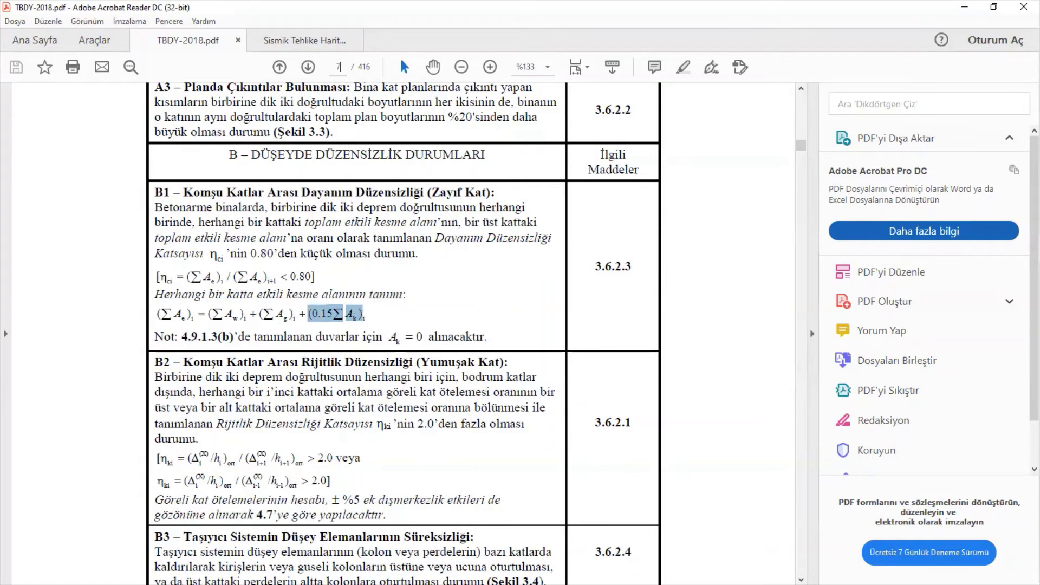
key("Return")
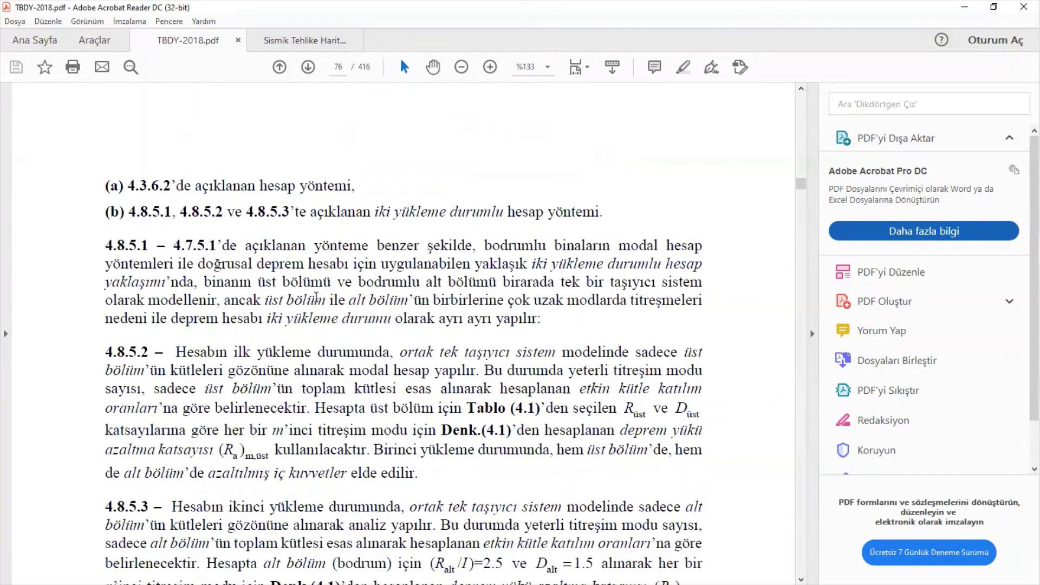
scroll(320, 300, "up", 10)
scroll(322, 302, "up", 5)
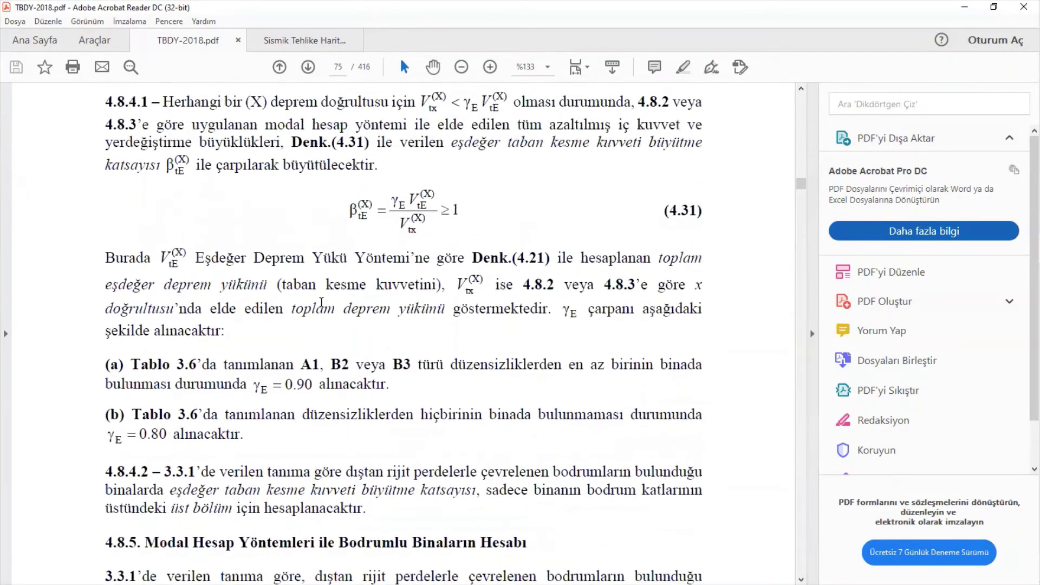
scroll(320, 302, "up", 5)
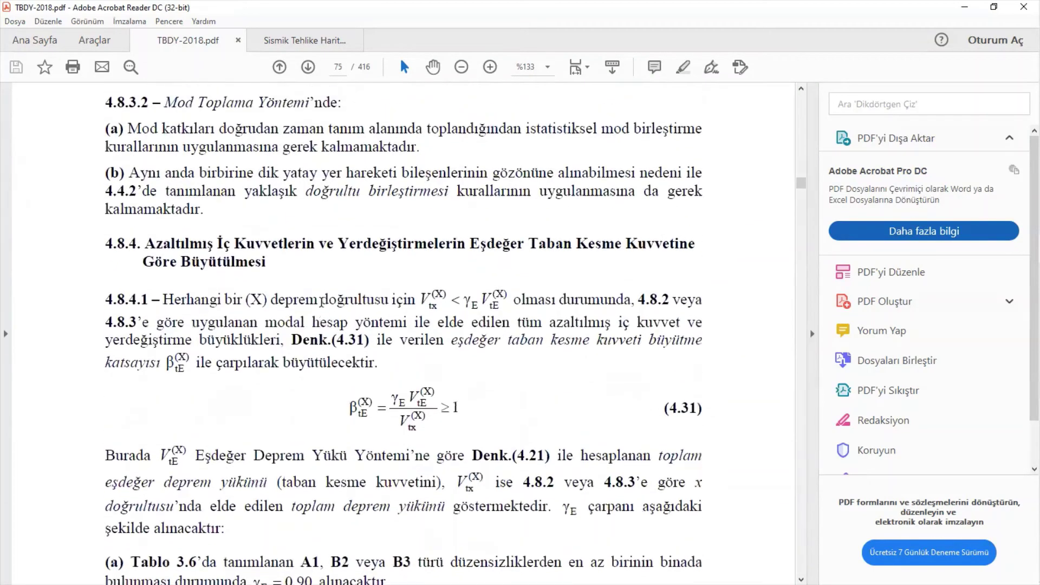
scroll(322, 303, "up", 5)
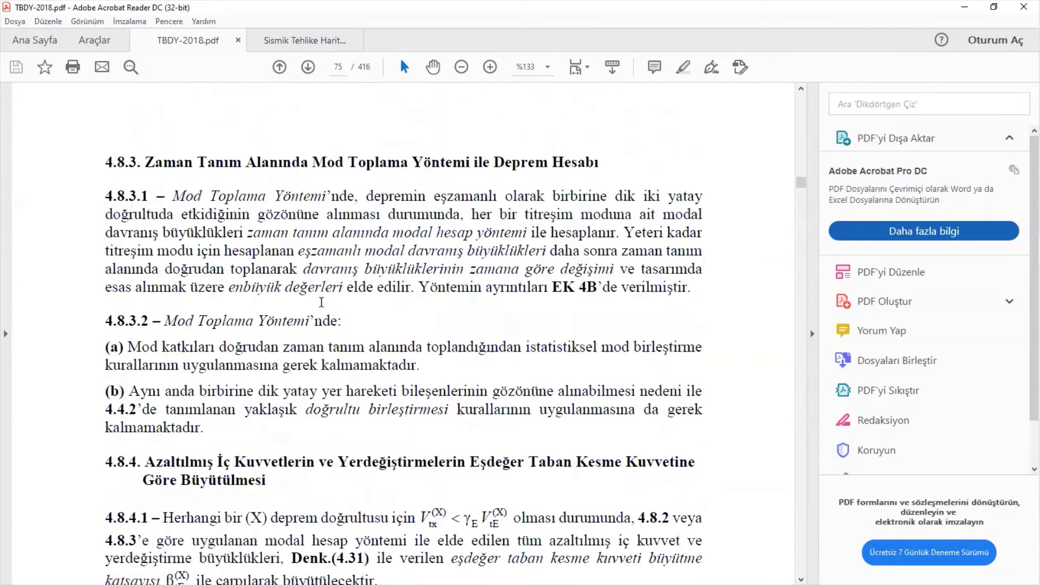
scroll(321, 302, "up", 5)
scroll(321, 301, "up", 10)
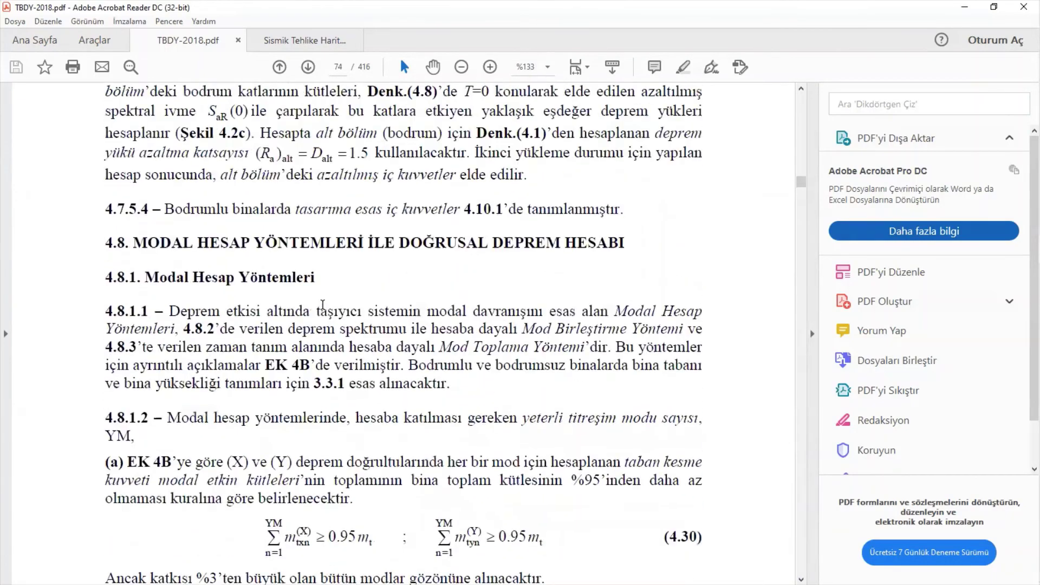
scroll(324, 307, "up", 3)
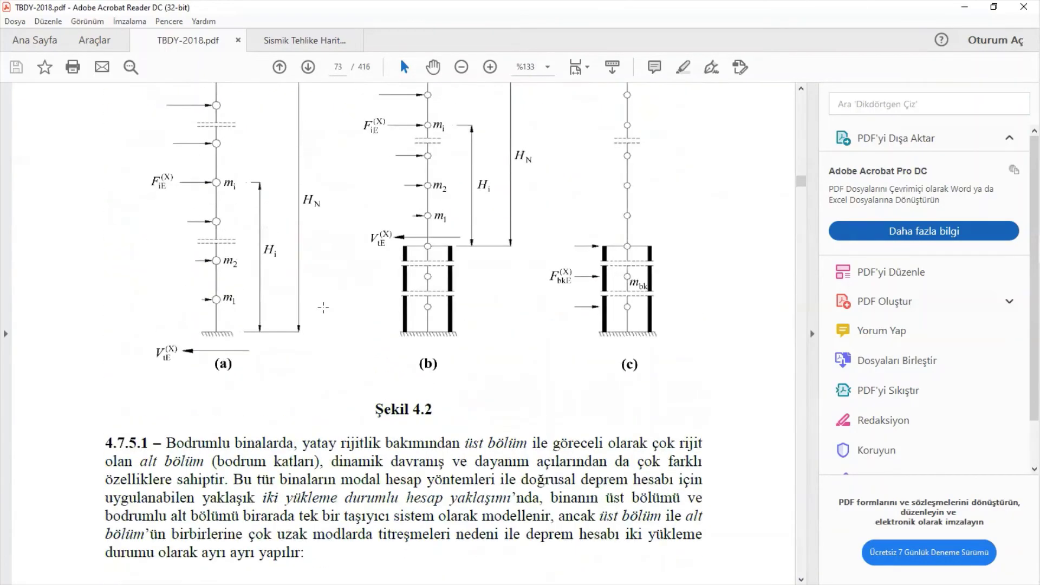
Locate clause 4.9.1.3 on page 77 at 100% zoom and select its clause number
scroll(321, 309, "down", 12)
scroll(309, 347, "down", 15)
scroll(305, 402, "down", 12)
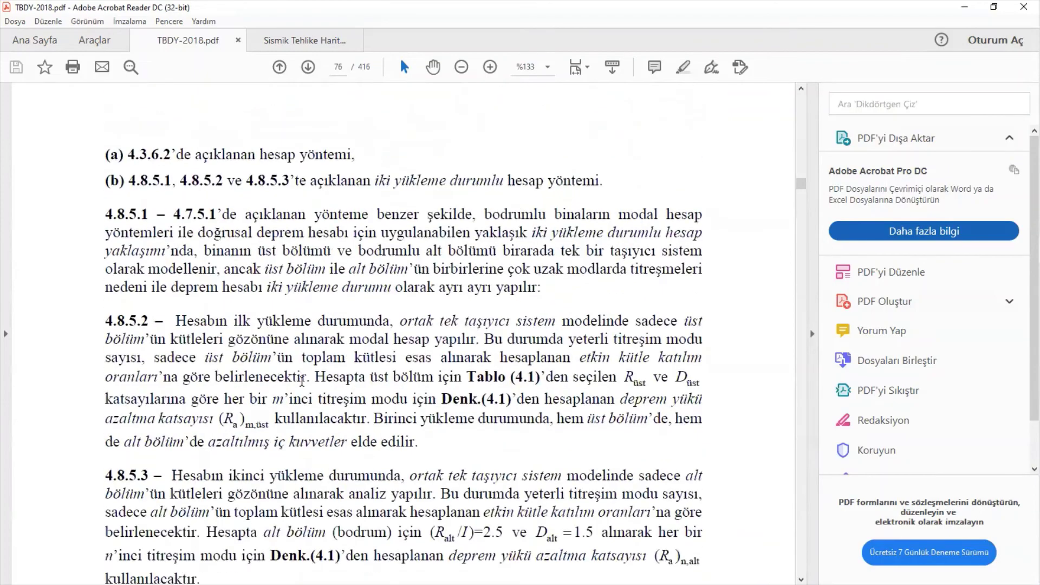
scroll(302, 381, "down", 10)
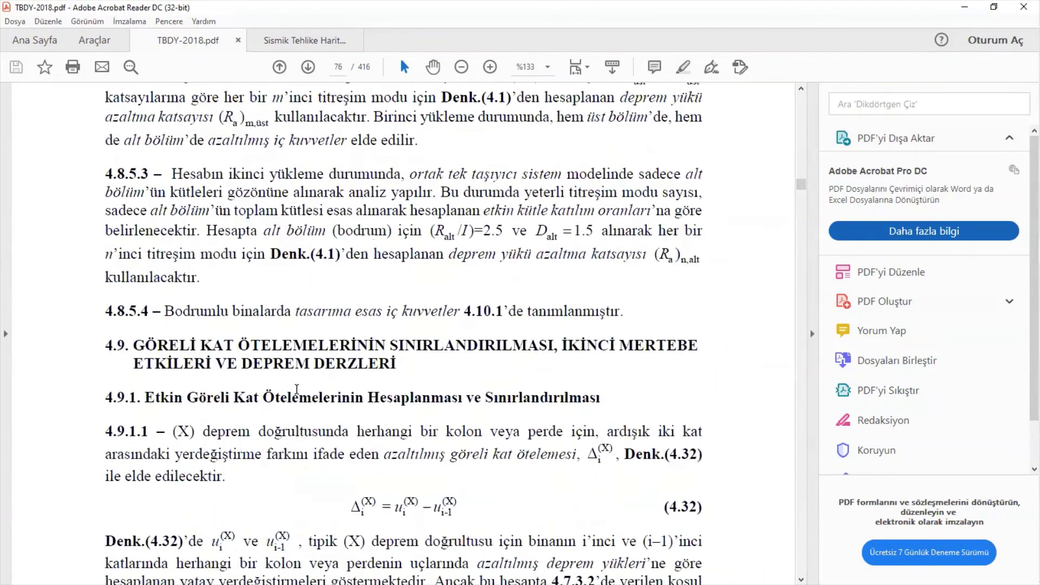
scroll(297, 397, "down", 10)
scroll(294, 399, "down", 3)
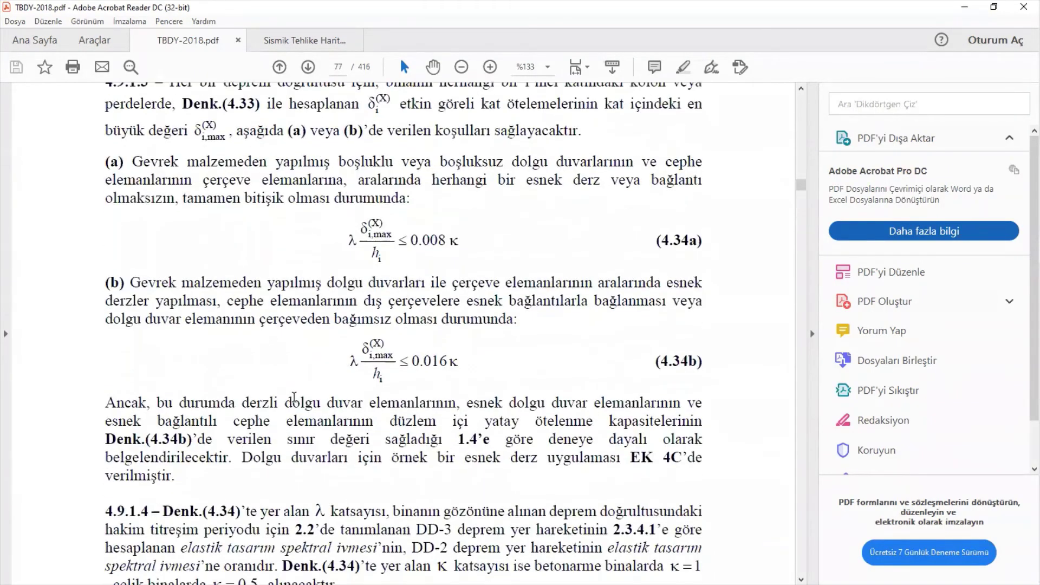
scroll(293, 397, "down", 2, "ctrl")
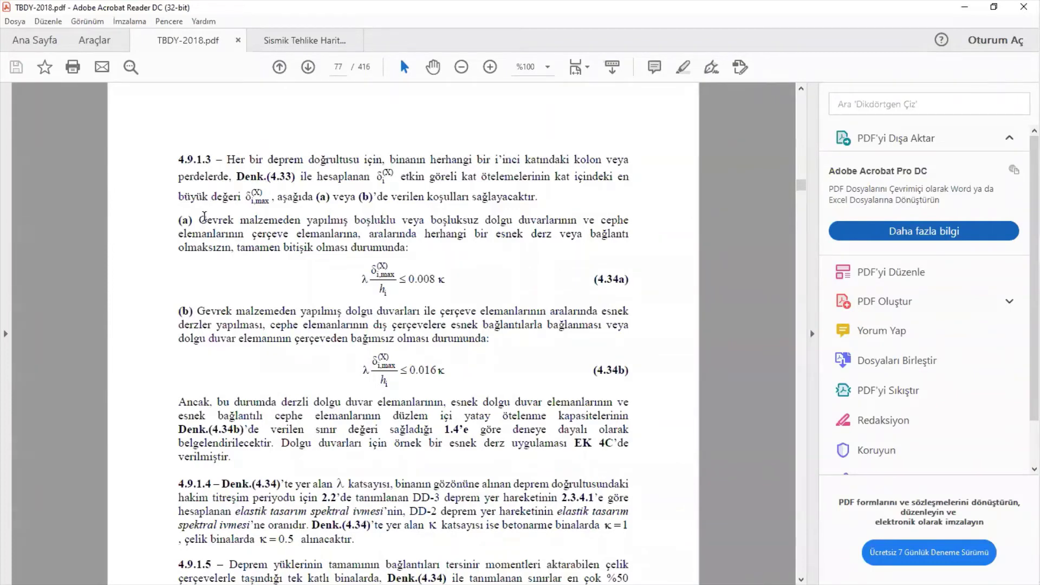
left_click_drag(178, 160, 215, 160)
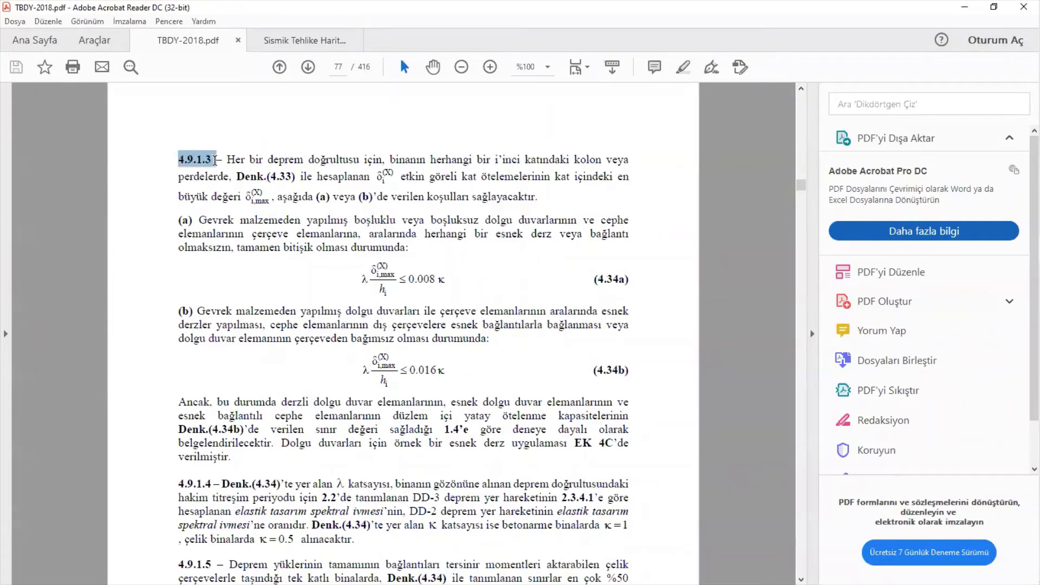
Select the infill wall condition in item (b) of clause 4.9.1.3 and then the one in item (a)
left_click(181, 310)
left_click_drag(181, 311, 193, 307)
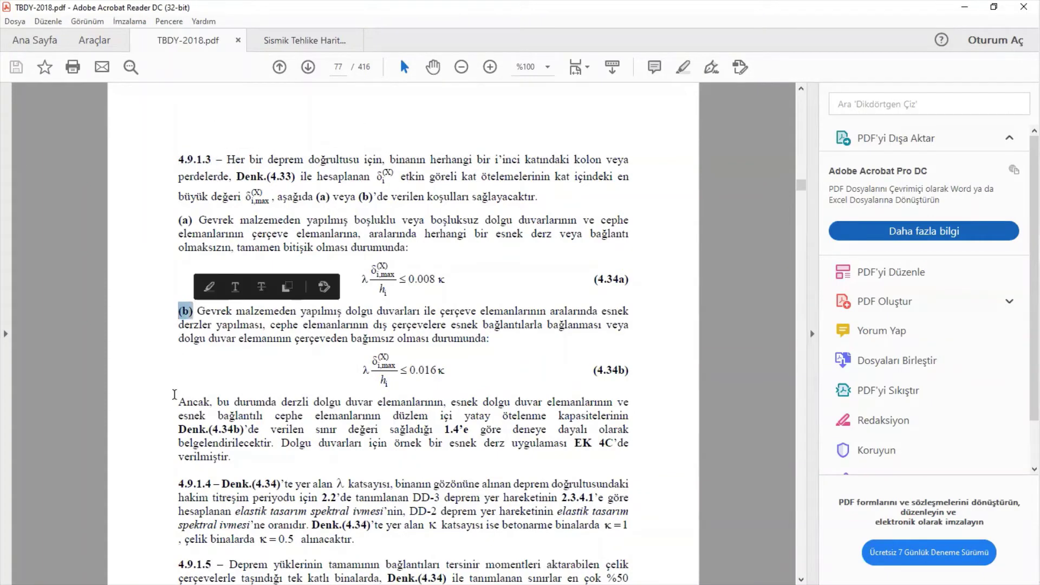
left_click(197, 311)
left_click_drag(198, 310, 473, 335)
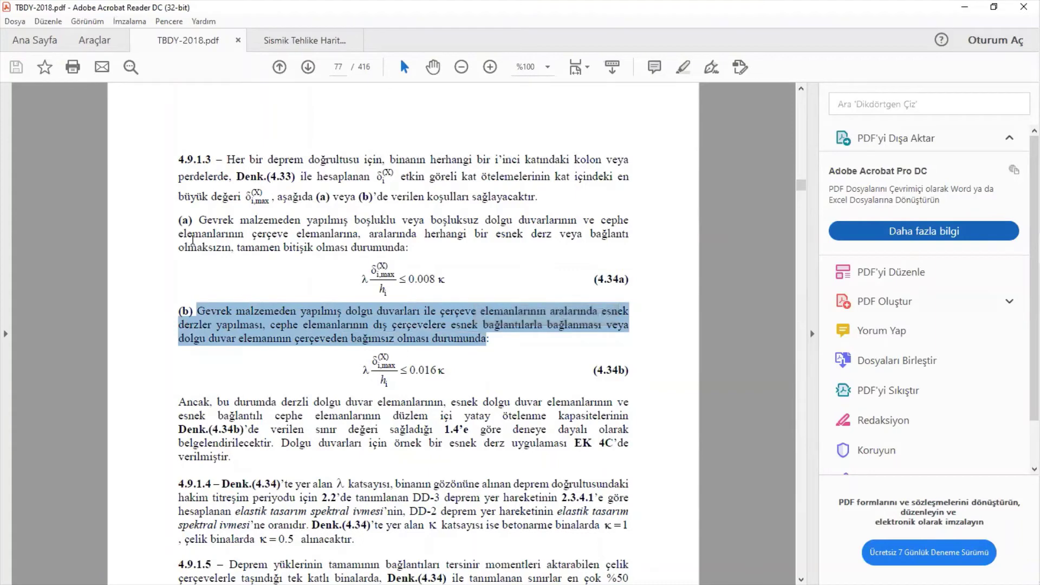
left_click(232, 225)
left_click_drag(198, 220, 403, 256)
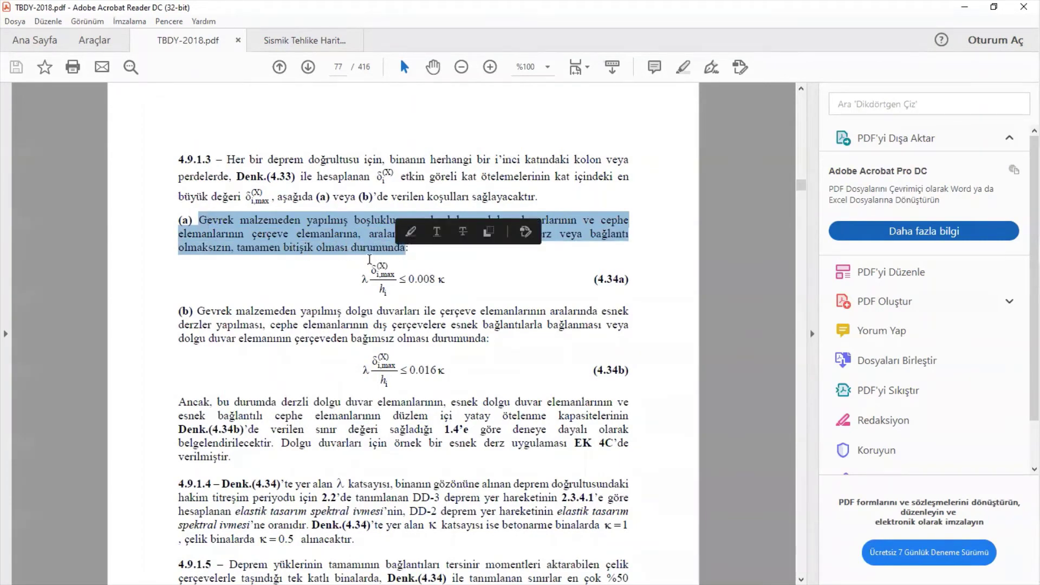
Go to page 44 and work back to the B1 weak-storey definition in the irregularity table on page 41
left_click(340, 69)
type("44")
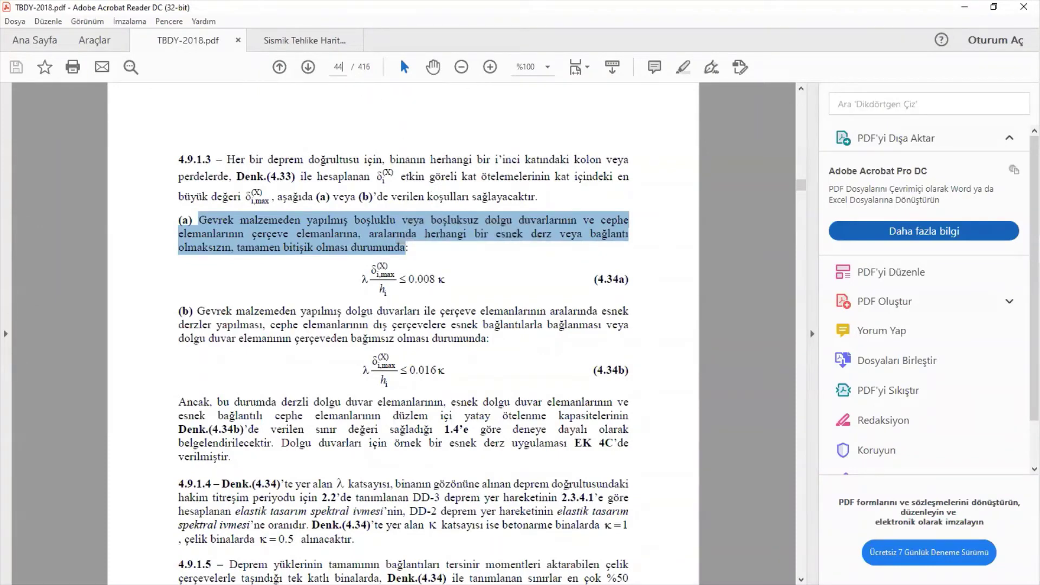
key("Return")
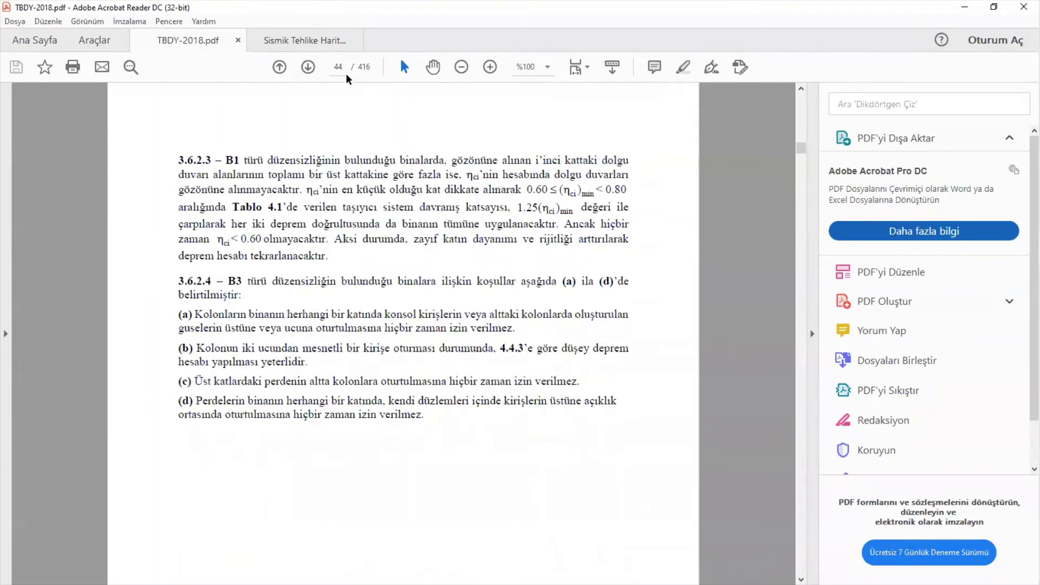
scroll(325, 328, "up", 10)
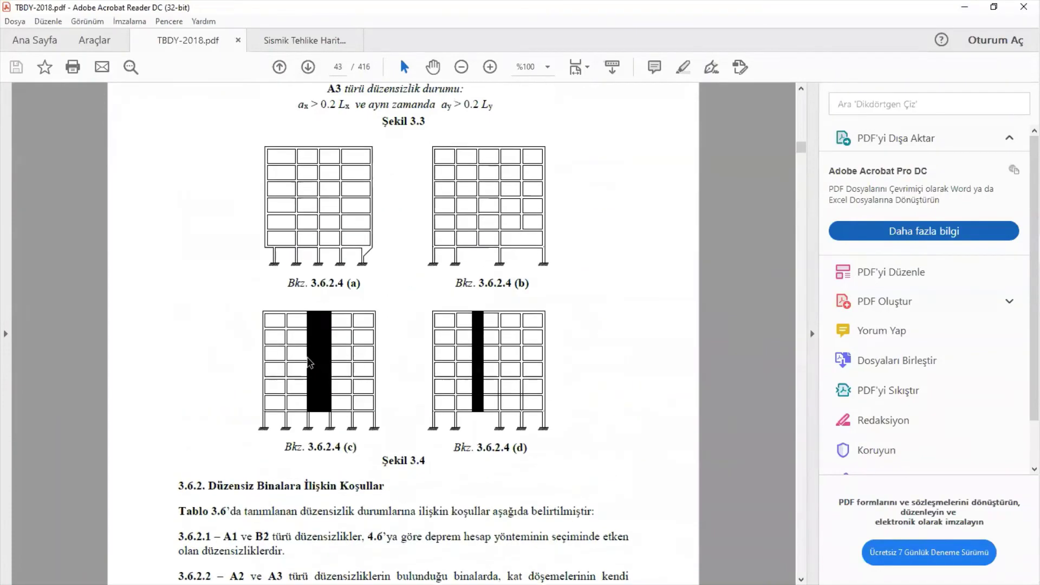
scroll(298, 362, "up", 12)
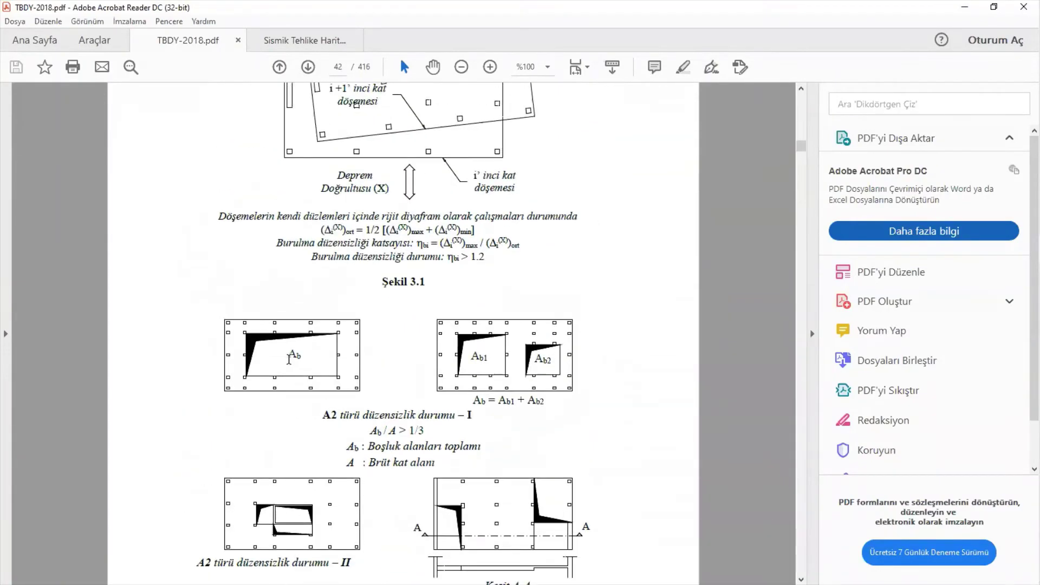
scroll(287, 360, "up", 8)
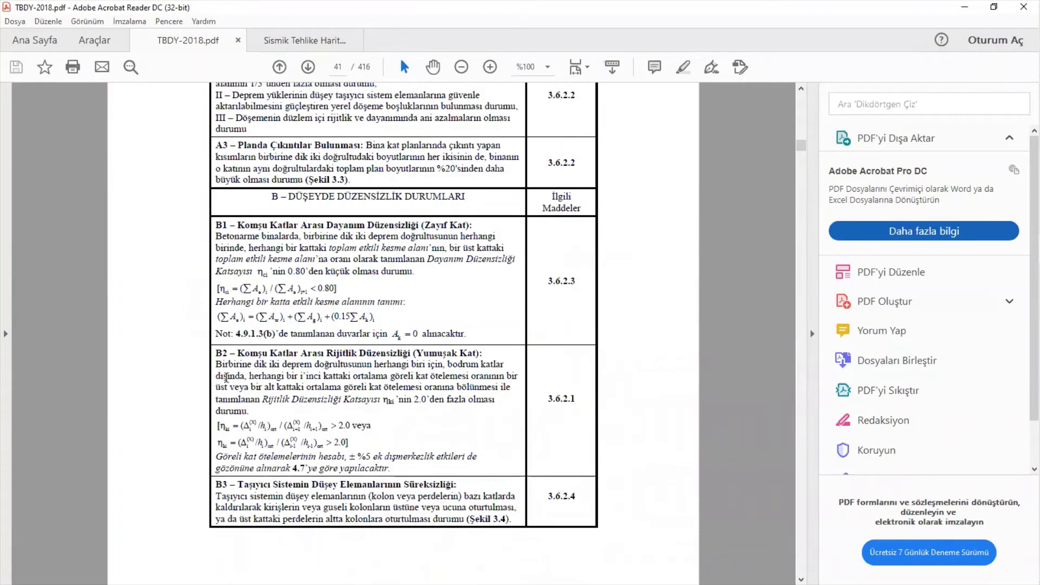
Enlarge the B1 effective shear area formula and select its ΣAg term and then its ΣAw term
mouse_move(377, 318)
left_mouse_down()
mouse_move(333, 317)
mouse_move(374, 317)
mouse_move(385, 335)
left_mouse_up()
left_click(354, 320)
scroll(292, 322, "up", 1)
scroll(290, 350, "up", 4, "ctrl")
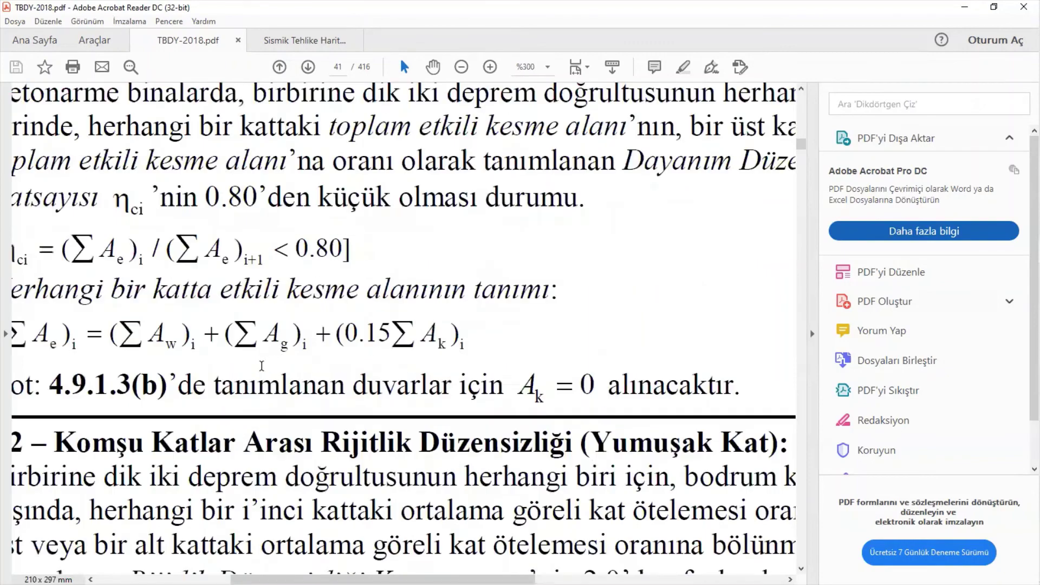
left_click_drag(223, 334, 298, 358)
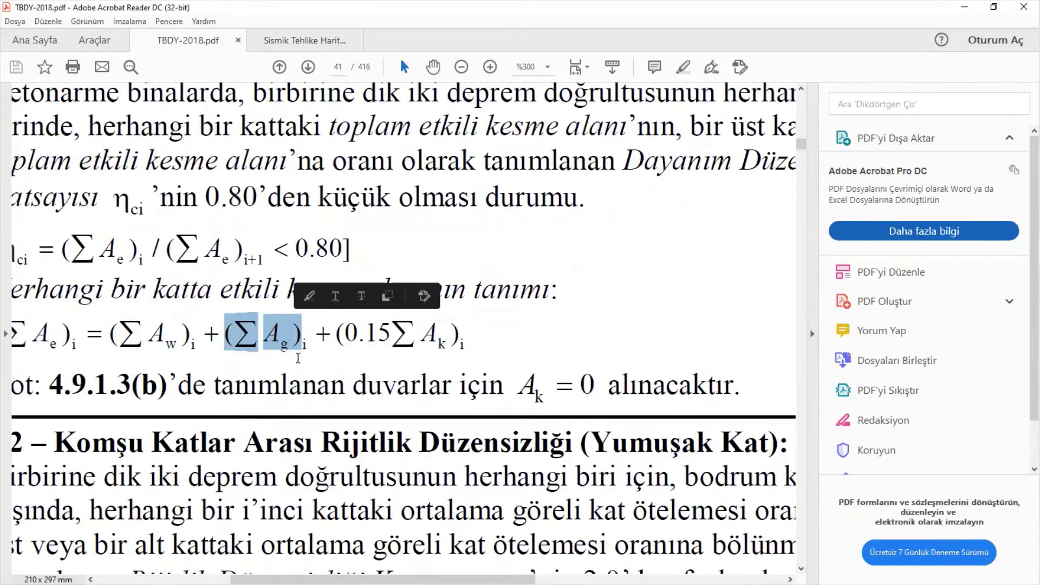
left_click(195, 341)
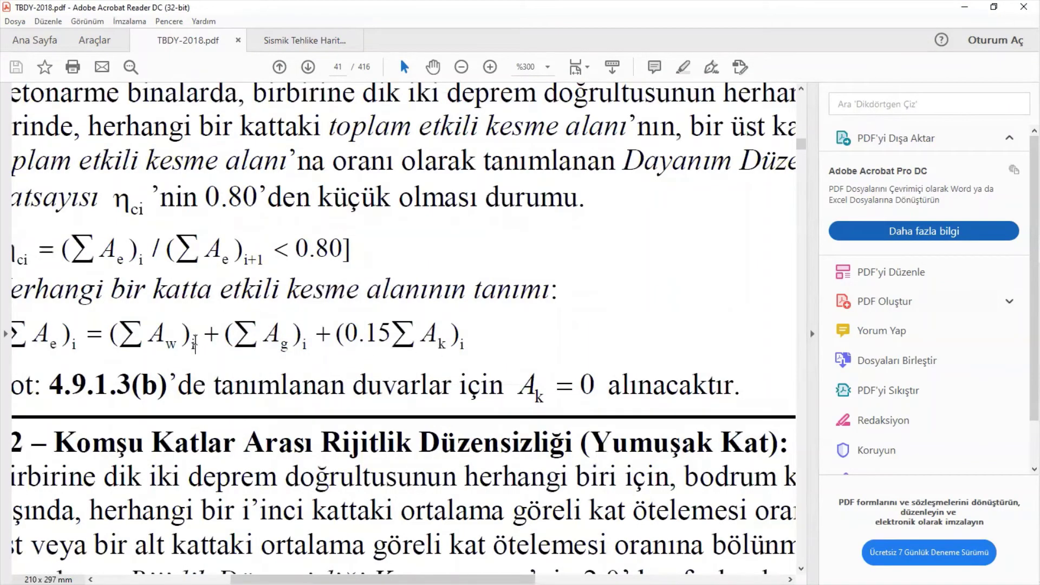
scroll(195, 342, "down", 1, "ctrl")
triple_click(196, 343)
left_click_drag(196, 343, 167, 346)
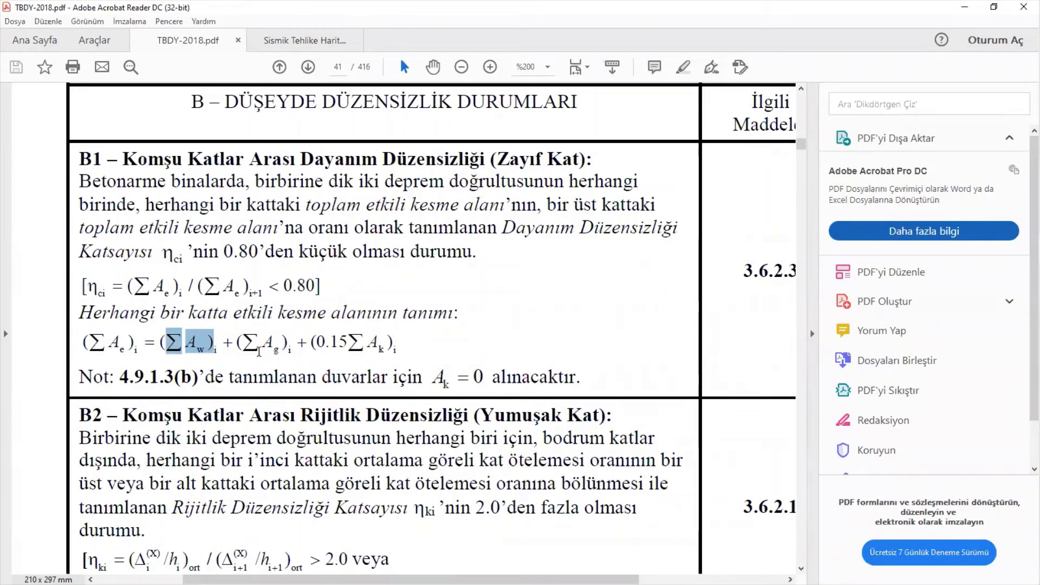
Select the ΣAg term again and then the phrase "toplam etkili kesme alanı'nın" in the B1 definition
left_click_drag(244, 345, 259, 342)
left_click_drag(269, 343, 270, 342)
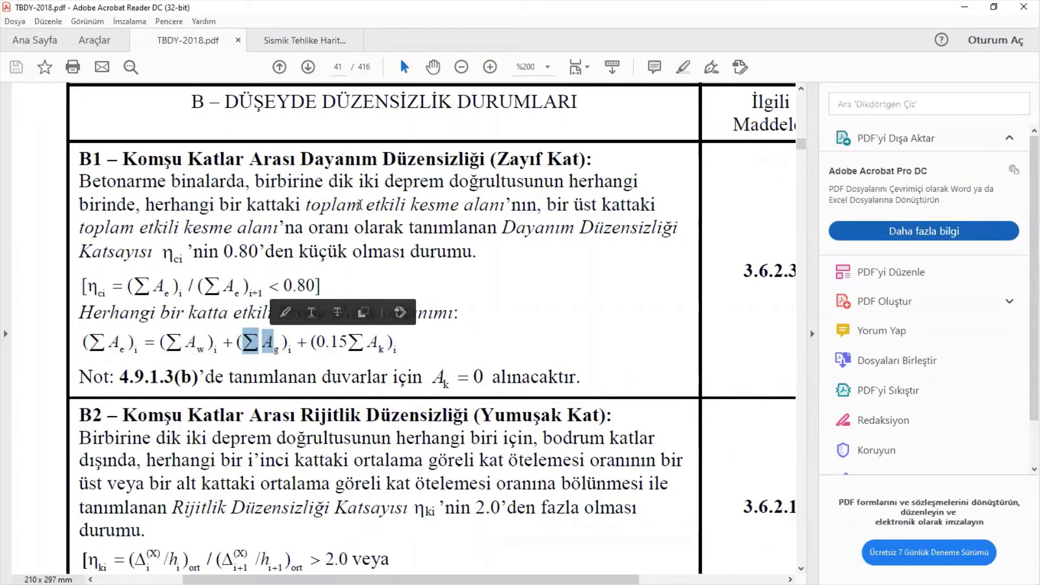
double_click(325, 206)
left_click_drag(369, 207, 463, 200)
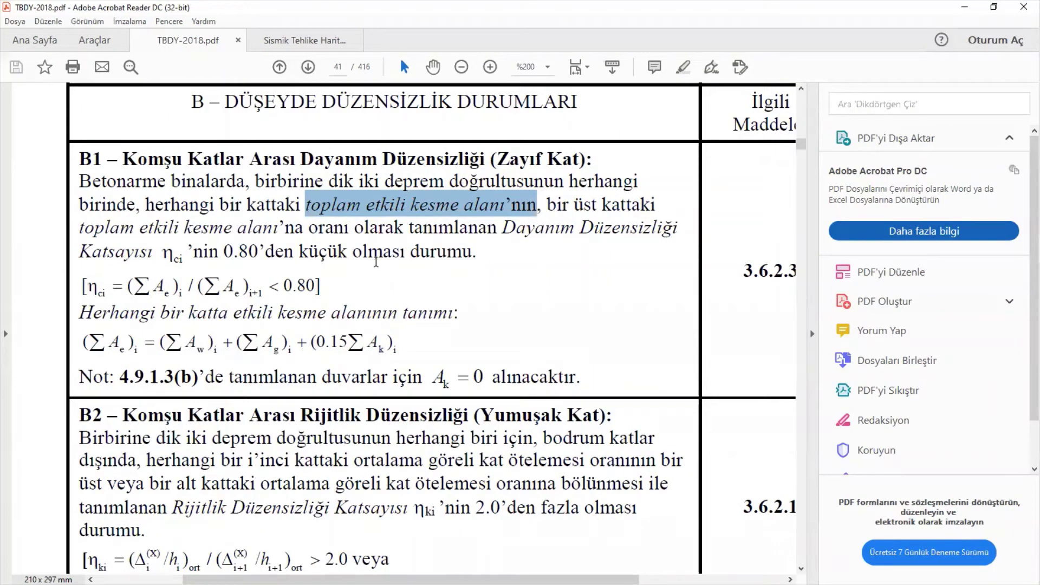
Select the 0.15ΣAk term and then the ΣAw term of the B1 formula, and finish with the selection cleared at 150% zoom
left_click_drag(312, 342, 375, 345)
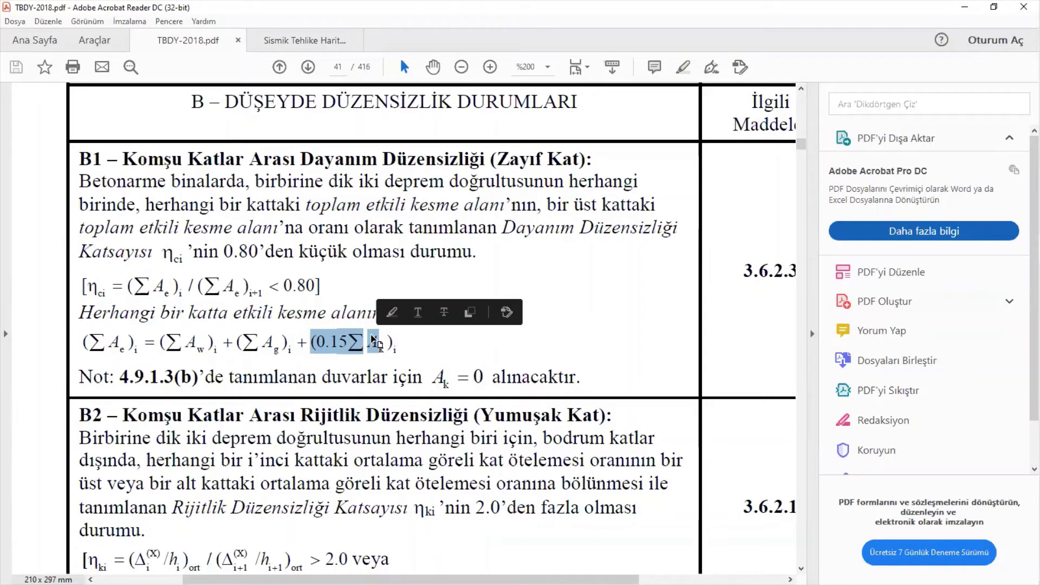
left_click(208, 342)
mouse_move(208, 343)
left_mouse_down()
mouse_move(168, 345)
mouse_move(179, 350)
left_mouse_up()
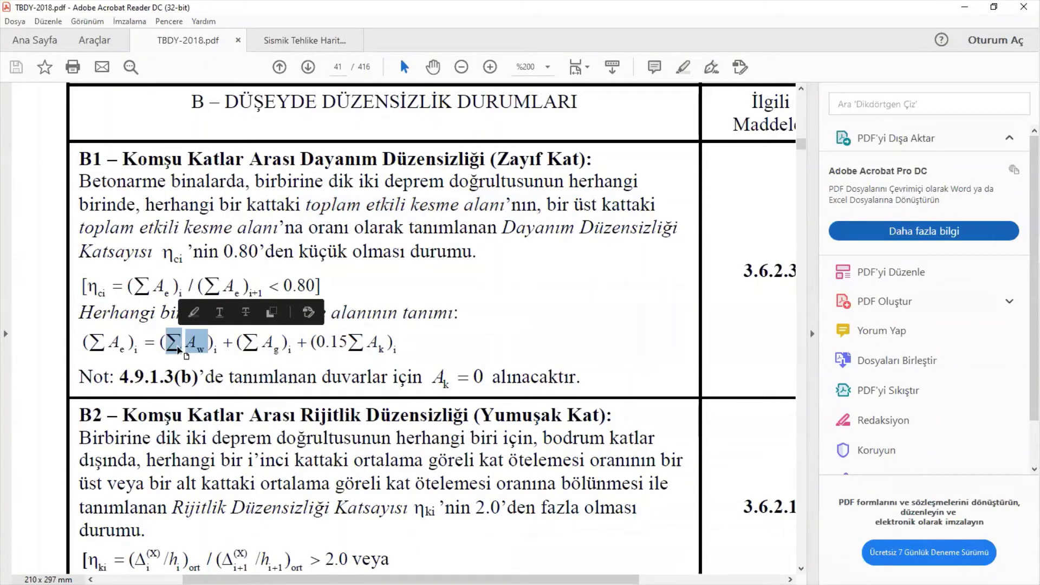
scroll(242, 356, "down", 1, "ctrl")
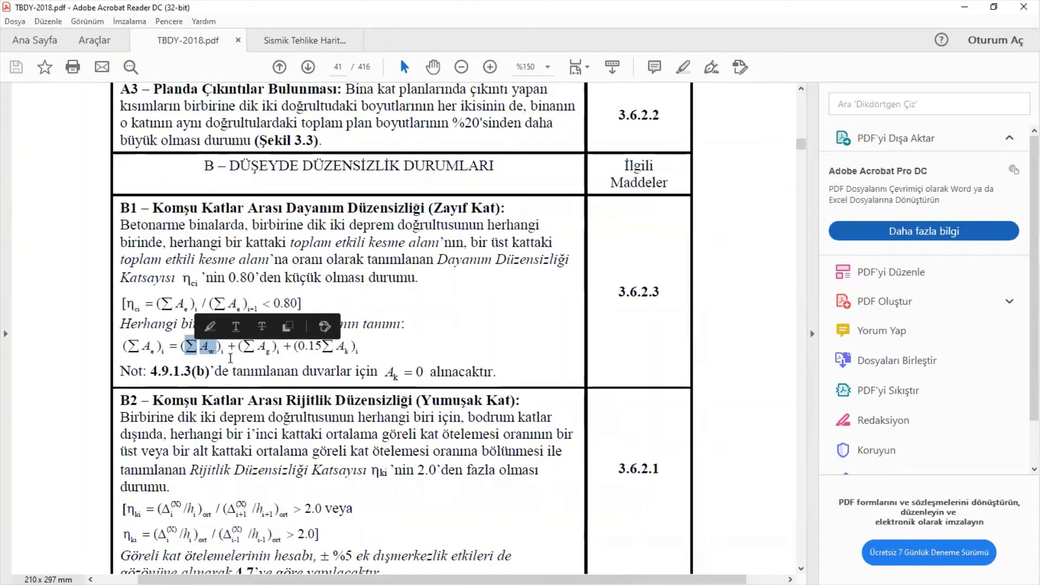
left_click(223, 433)
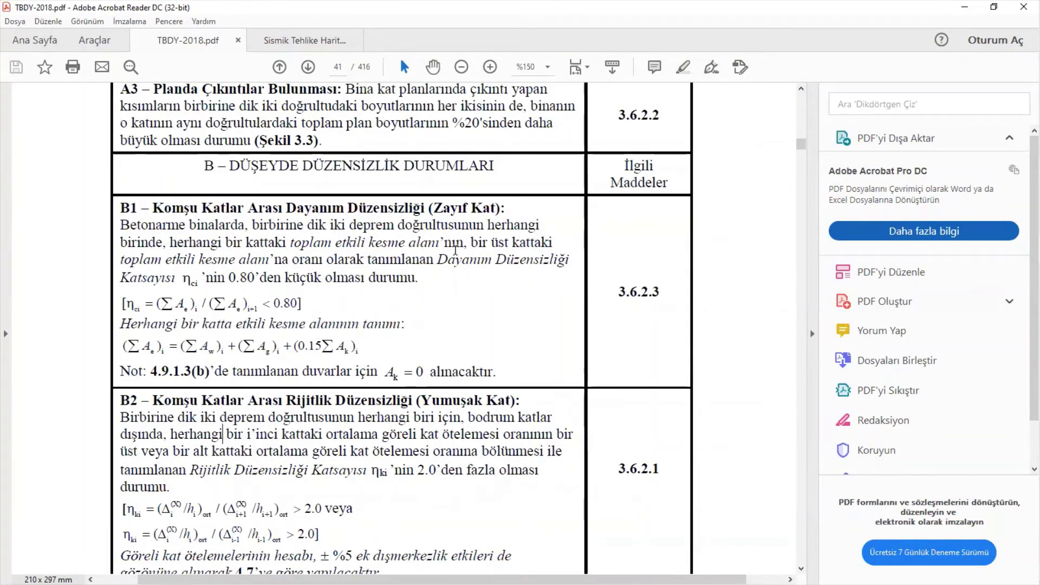
Switch to SAP2000, show the HE220B frame section's definition, and arrange the dialogs so its dimensions and the plan stay readable
left_click(952, 13)
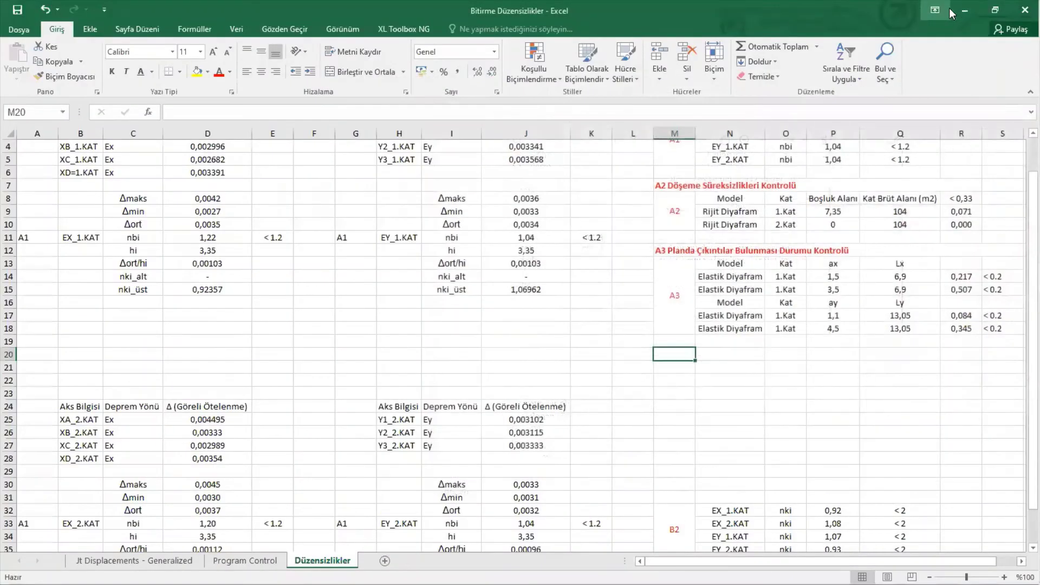
left_click(965, 10)
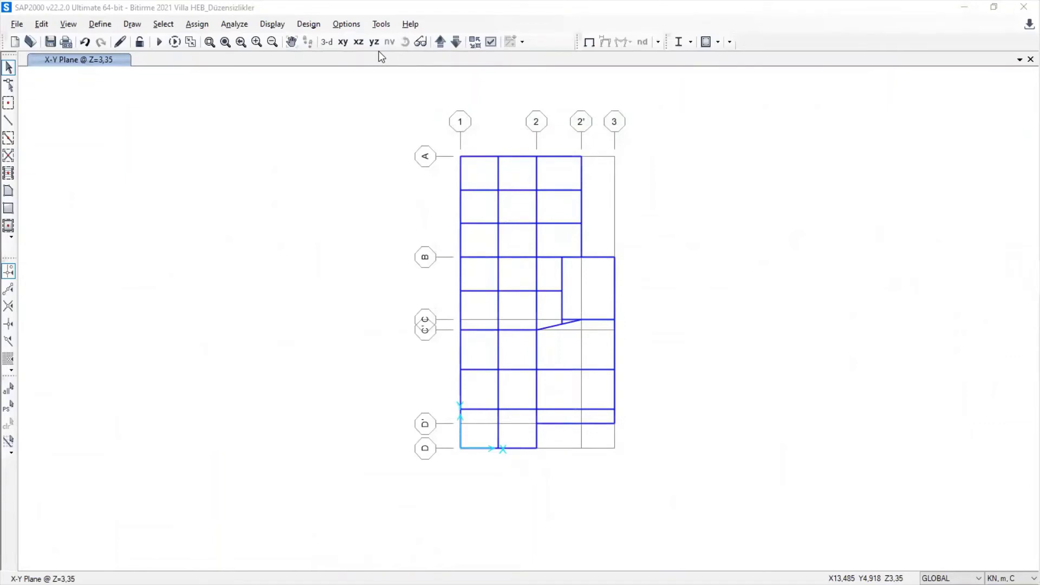
left_click(100, 24)
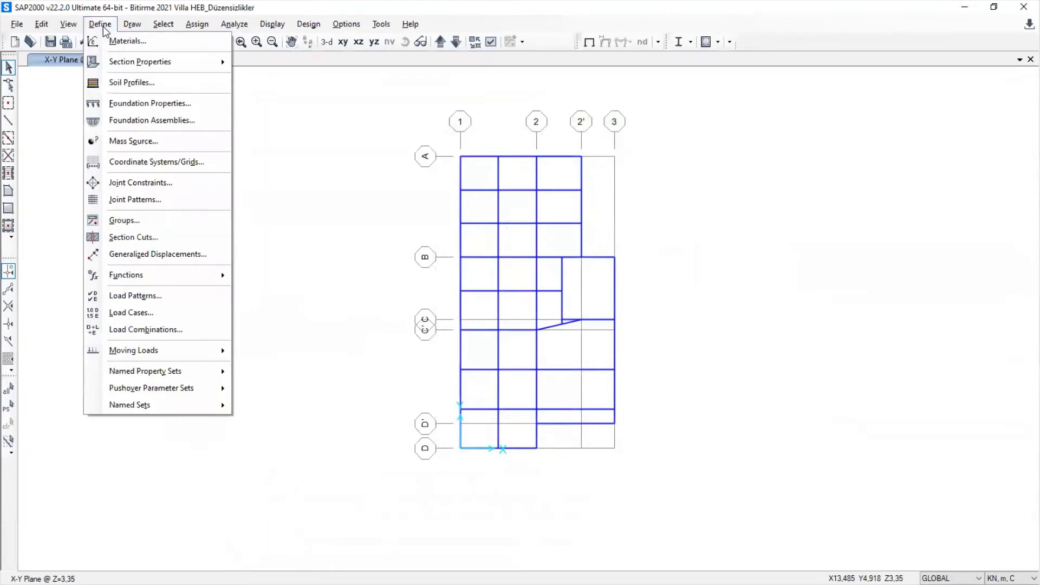
mouse_move(111, 63)
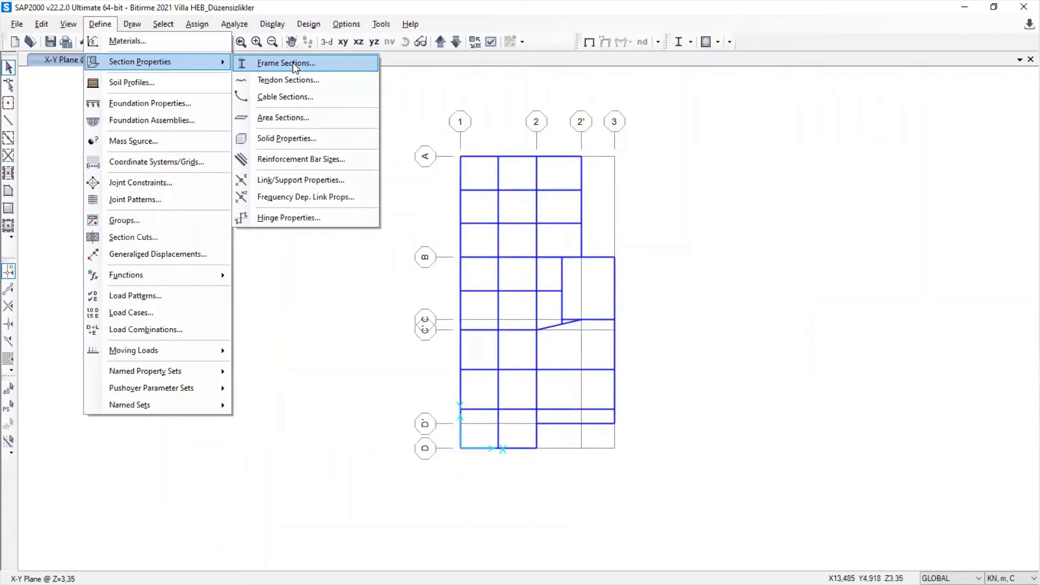
left_click(292, 63)
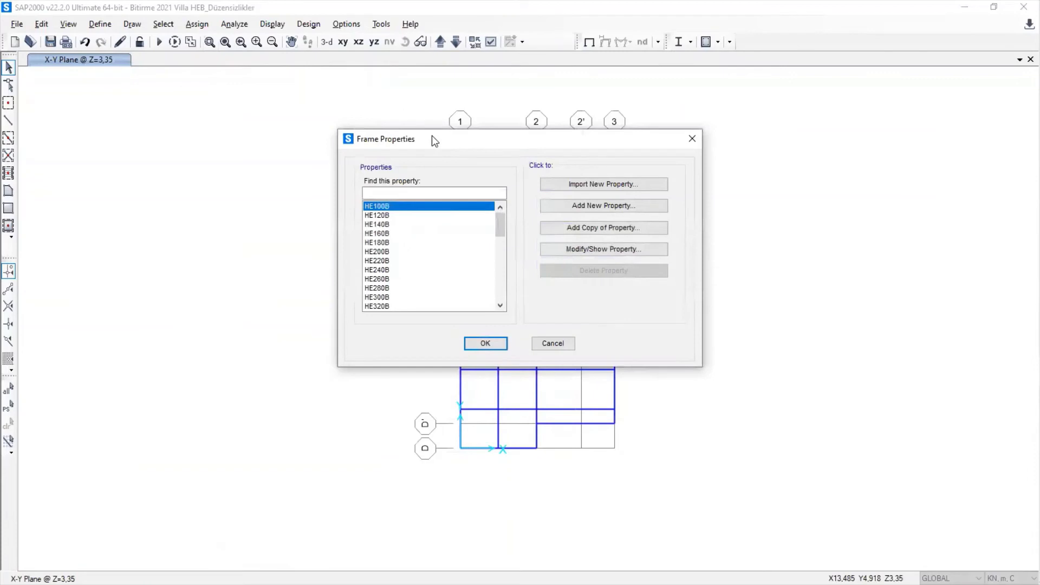
left_click_drag(431, 135, 724, 79)
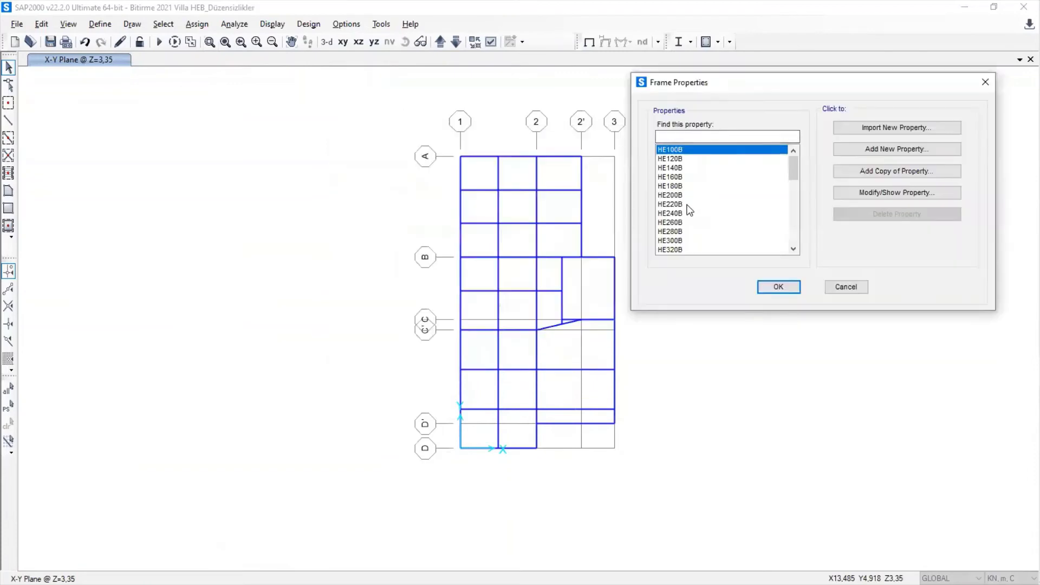
left_click(696, 205)
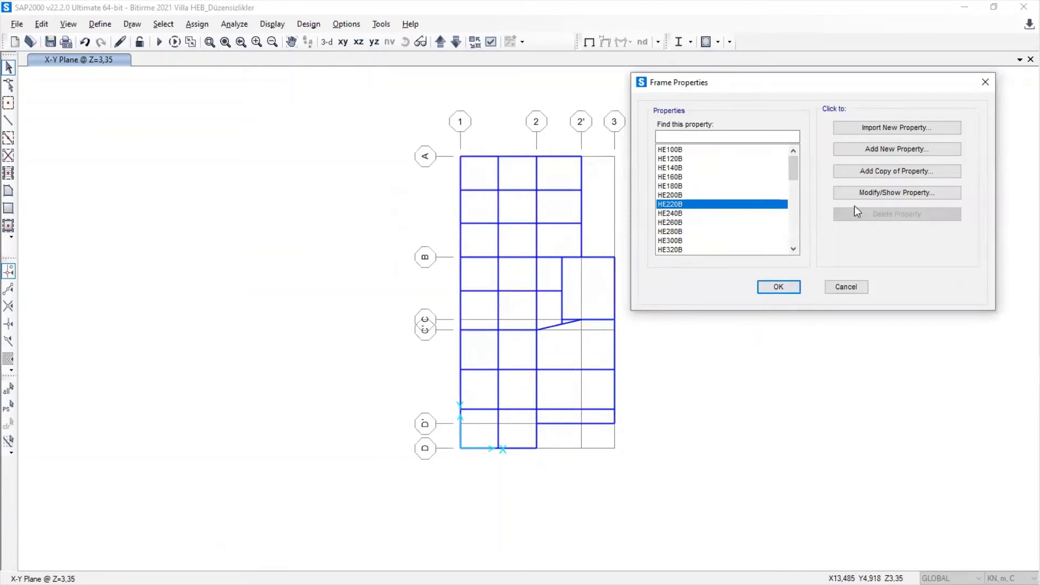
left_click(839, 192)
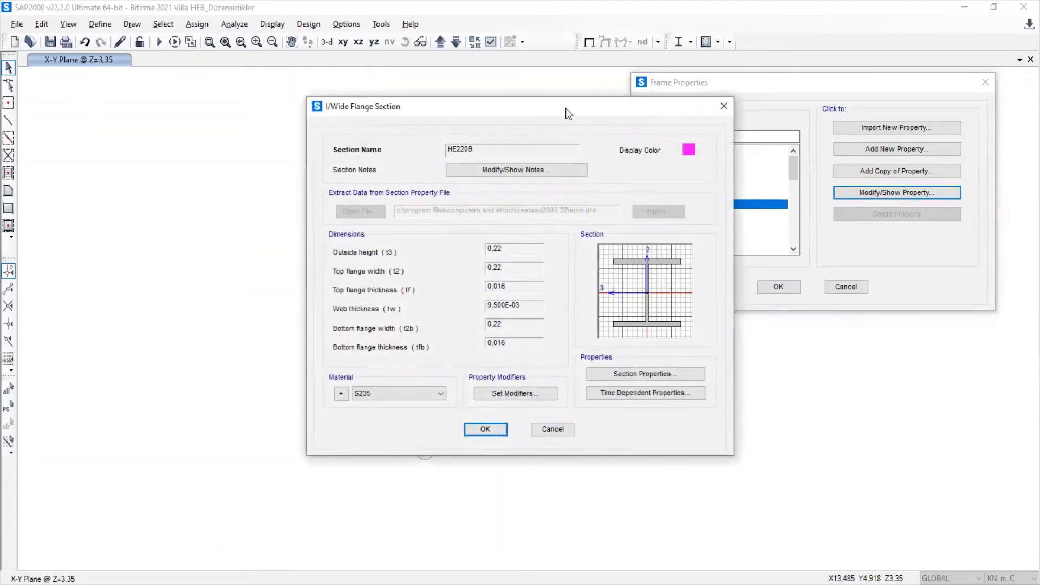
left_click_drag(568, 113, 274, 95)
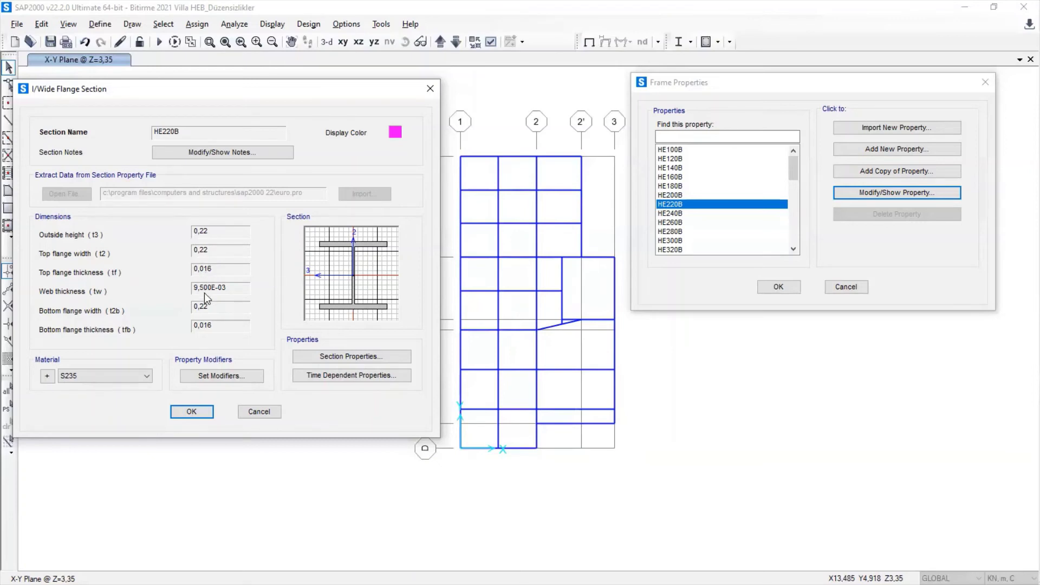
Switch to OneNote and sketch the I-section's 220 flange width and 16 top flange thickness dimensions, plus a dimension line beside the web
mouse_move(1024, 145)
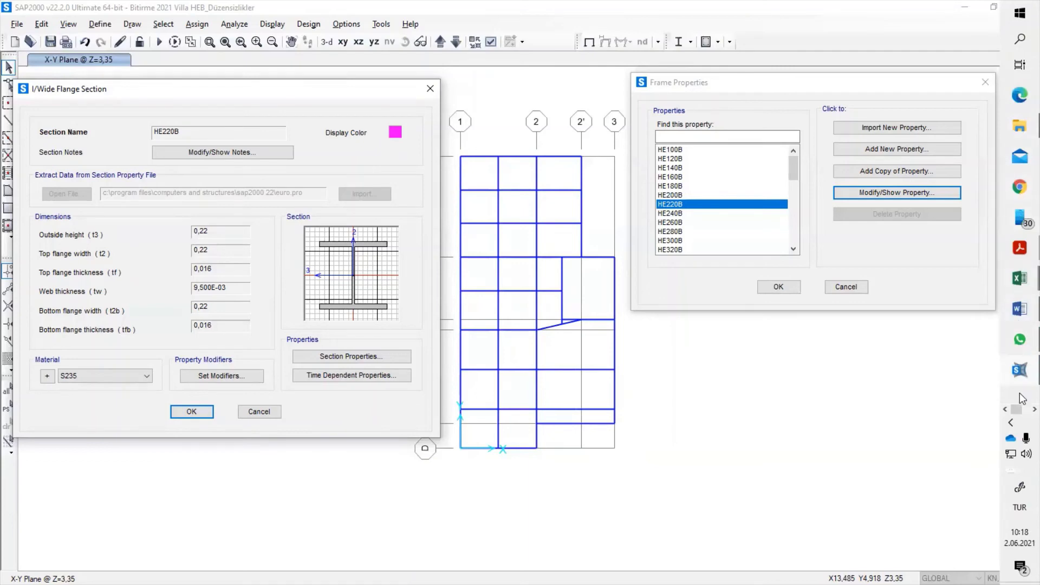
left_click(1024, 410)
left_click(1019, 96)
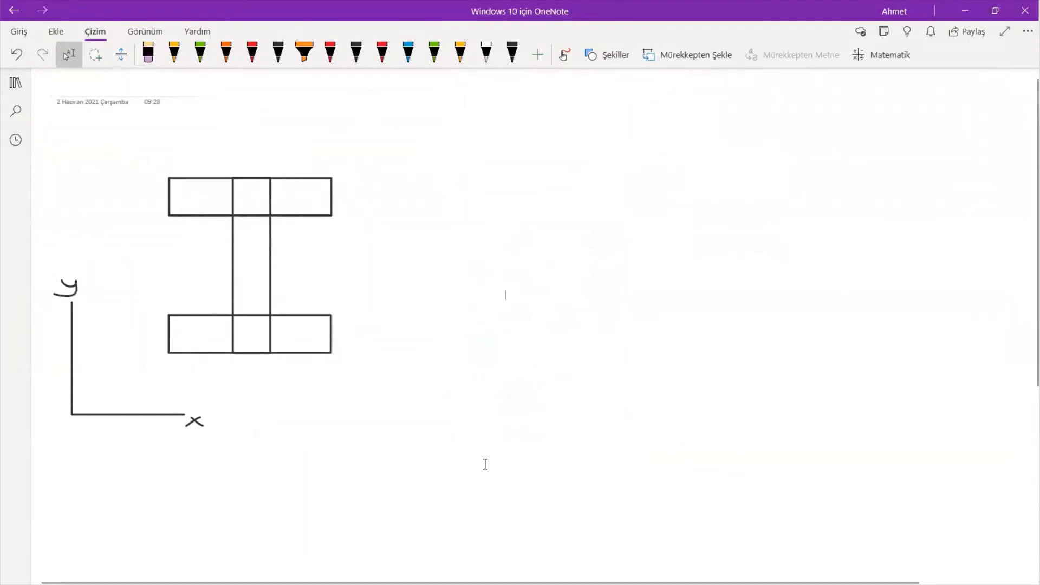
left_click(277, 53)
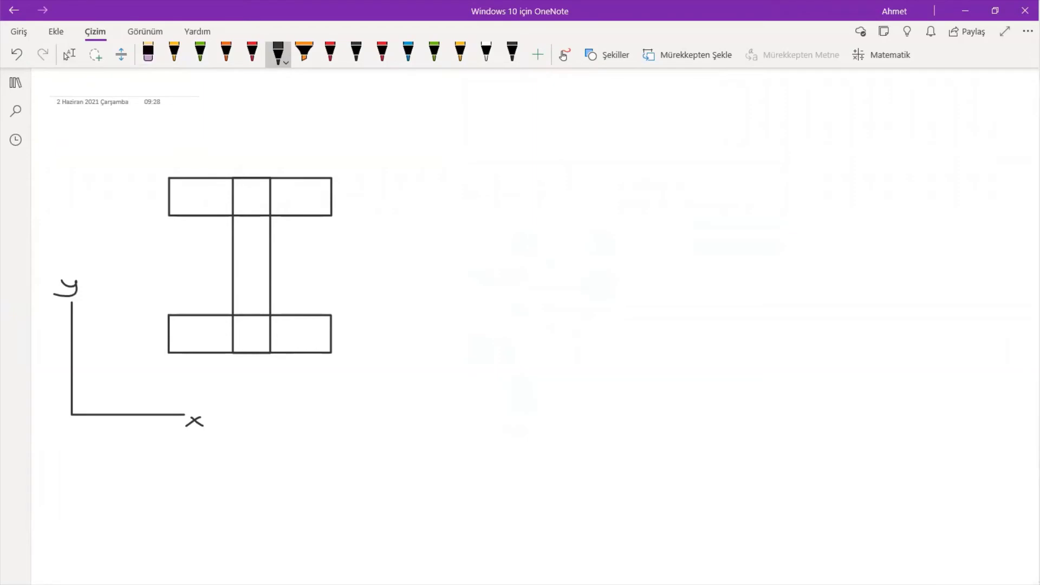
mouse_move(159, 151)
left_mouse_down()
mouse_move(333, 161)
mouse_move(345, 148)
left_mouse_up()
left_click_drag(171, 147, 171, 155)
left_click_drag(230, 139, 296, 142)
mouse_move(376, 176)
left_mouse_down()
mouse_move(378, 213)
mouse_move(392, 210)
mouse_move(366, 182)
mouse_move(389, 184)
left_mouse_up()
mouse_move(378, 176)
left_mouse_down()
mouse_move(374, 187)
mouse_move(415, 201)
mouse_move(376, 223)
mouse_move(374, 299)
mouse_move(392, 309)
left_mouse_up()
left_click_drag(373, 303, 379, 312)
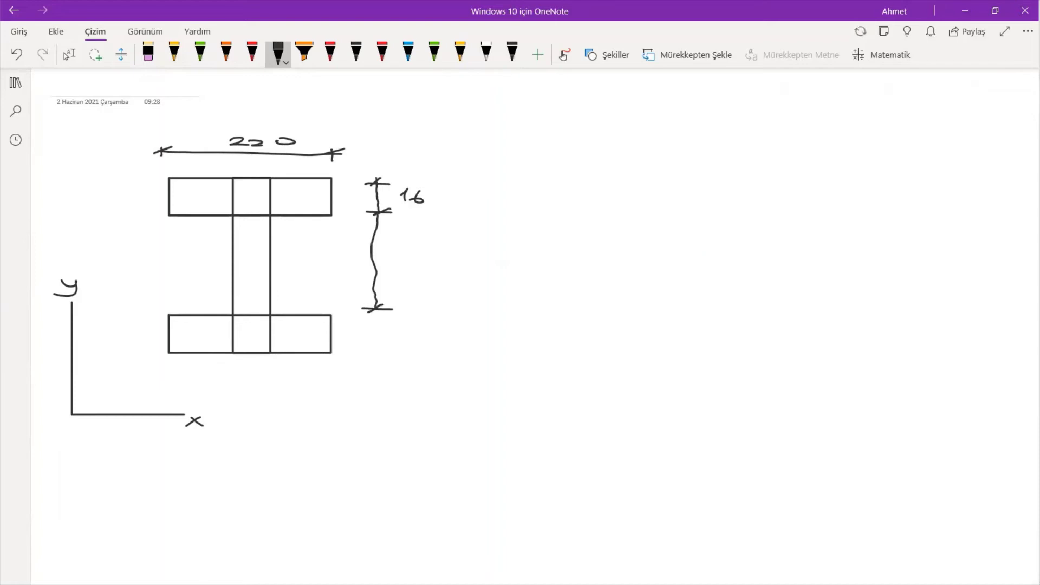
Recheck the HE220B dimensions in SAP2000, then erase the dimension line beside the web in the OneNote sketch
mouse_move(1023, 258)
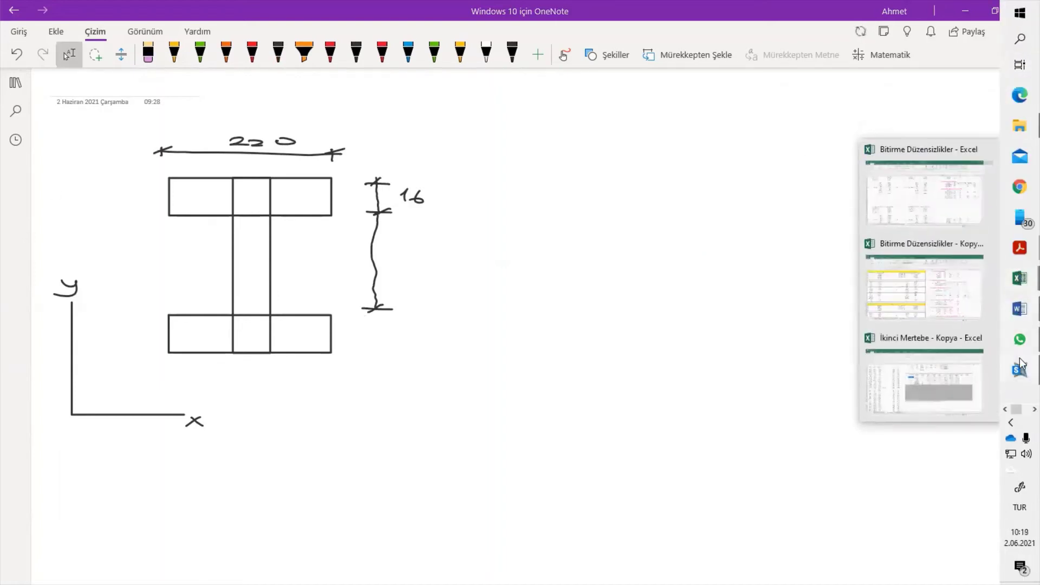
left_click(1021, 374)
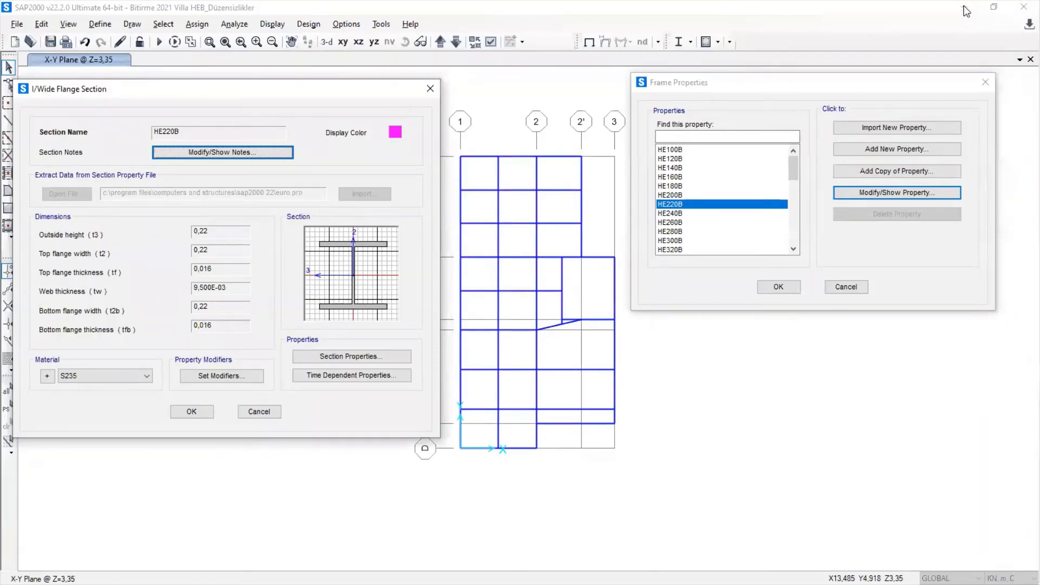
mouse_move(1023, 235)
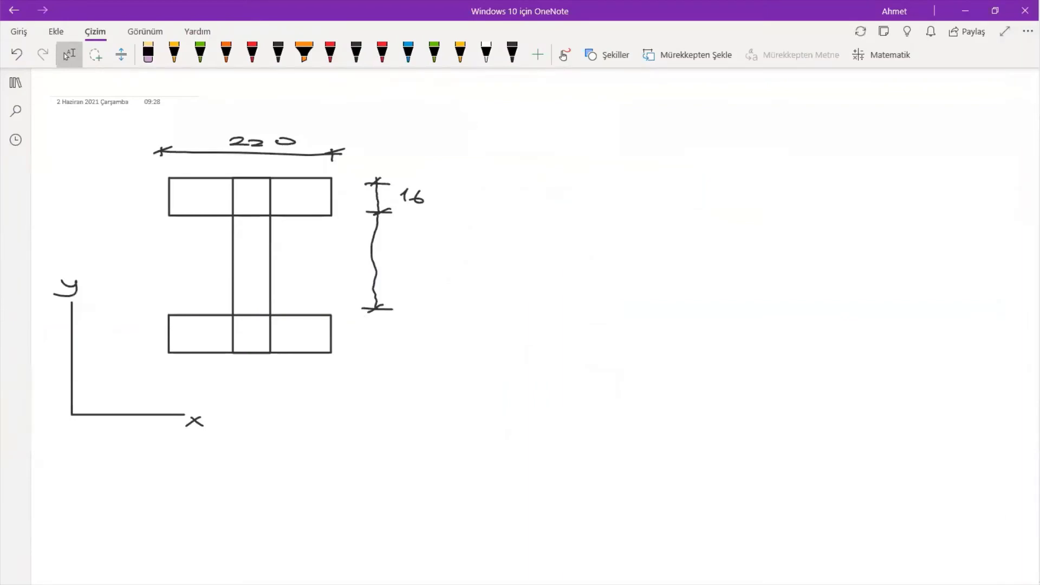
left_click(278, 53)
left_click(148, 53)
left_click(374, 260)
left_click(377, 309)
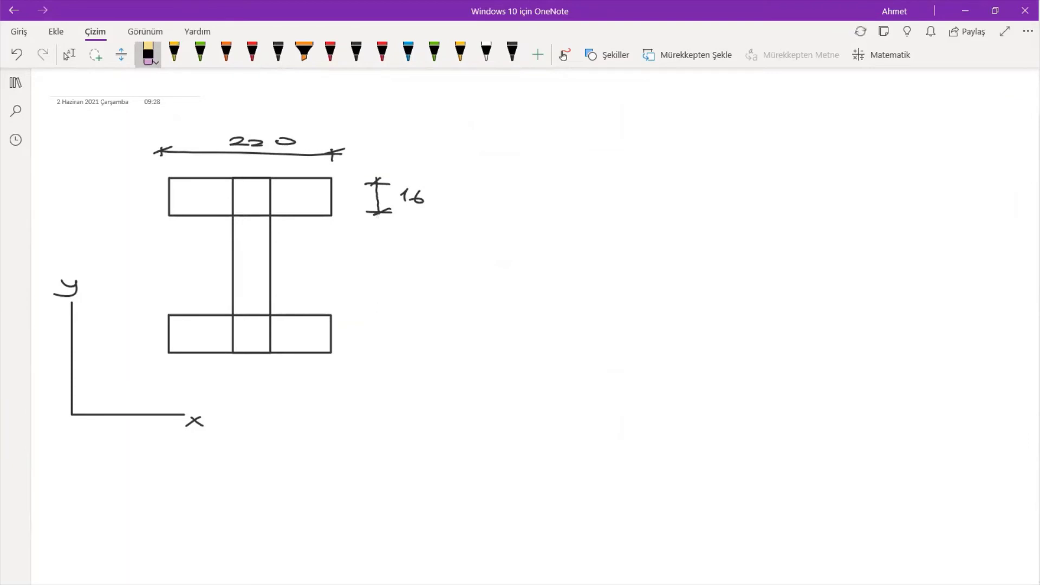
Redraw the dimension line beside the web with the label 9,5 and add a 16 dimension for the bottom flange
left_click(512, 53)
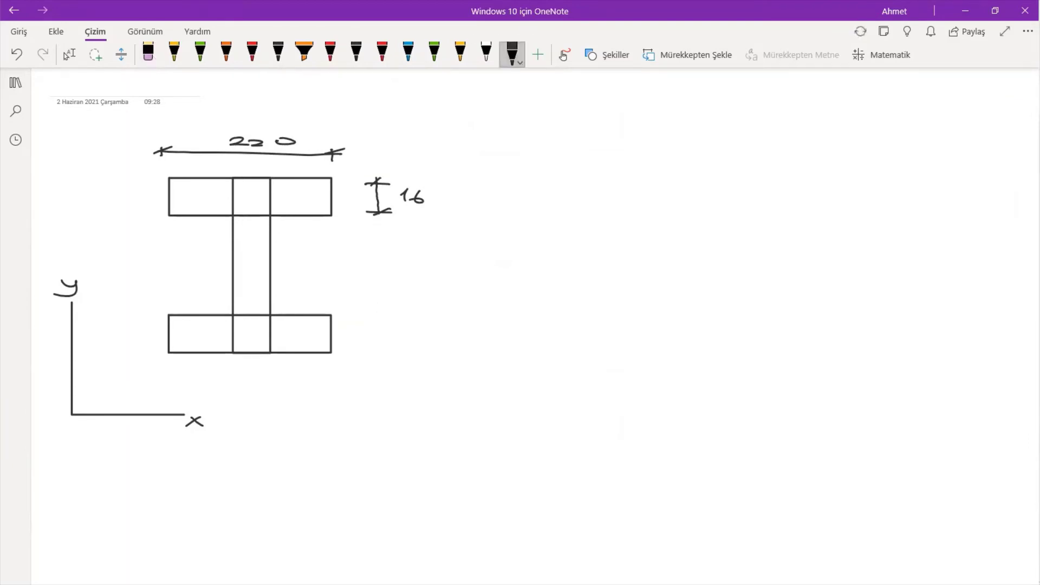
left_click_drag(377, 213, 376, 292)
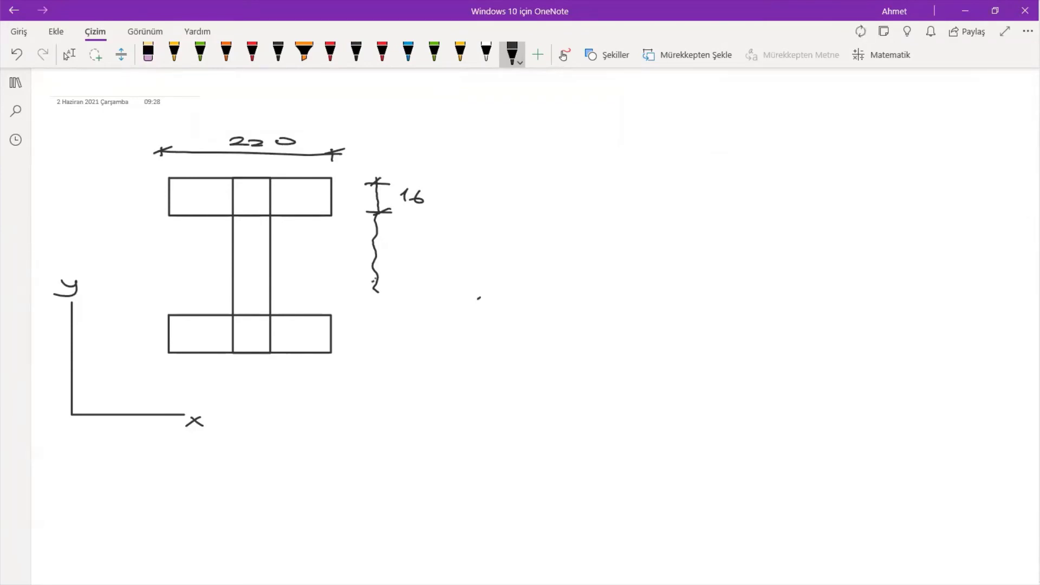
mouse_move(377, 291)
left_mouse_down()
mouse_move(376, 312)
mouse_move(391, 310)
left_mouse_up()
left_click_drag(365, 316, 380, 309)
mouse_move(393, 266)
left_mouse_down()
mouse_move(411, 264)
mouse_move(396, 276)
left_mouse_up()
mouse_move(425, 267)
left_mouse_down()
mouse_move(424, 278)
mouse_move(446, 266)
left_mouse_up()
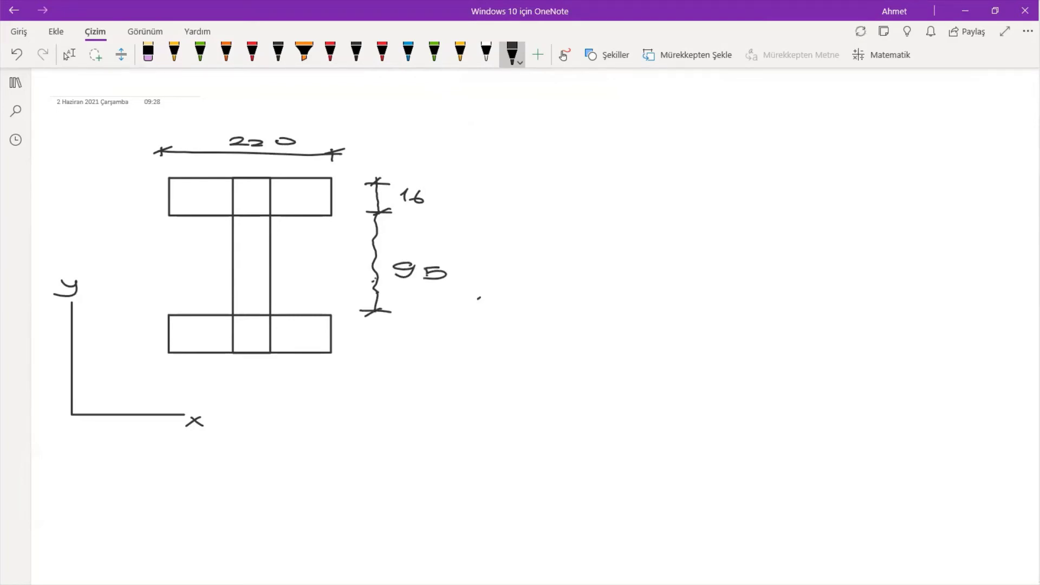
mouse_move(376, 312)
left_mouse_down()
mouse_move(384, 343)
mouse_move(426, 335)
left_mouse_up()
left_click_drag(416, 276, 410, 285)
Draw the I-section's overall height dimension beside the profile and label it 220
left_click_drag(140, 176, 141, 347)
left_click_drag(129, 173, 152, 172)
left_click_drag(135, 183, 145, 170)
left_click_drag(95, 247, 109, 255)
left_click_drag(109, 247, 120, 255)
left_click_drag(128, 250, 129, 250)
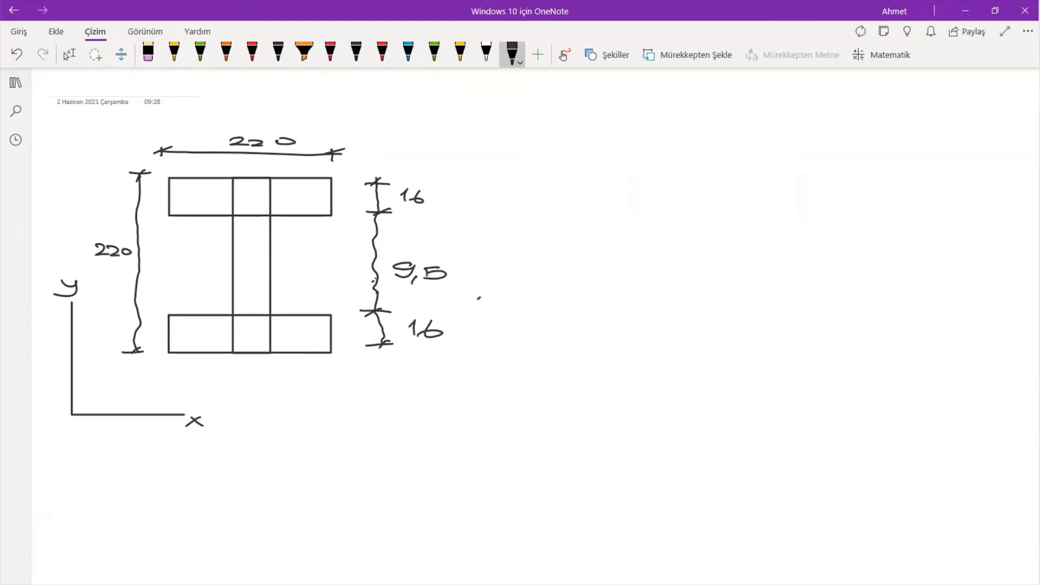
Shade the top and bottom flanges of the I-section with the orange highlighter
left_click(304, 53)
mouse_move(174, 185)
left_mouse_down()
mouse_move(323, 183)
mouse_move(251, 198)
mouse_move(315, 199)
left_mouse_up()
left_click_drag(181, 209, 317, 209)
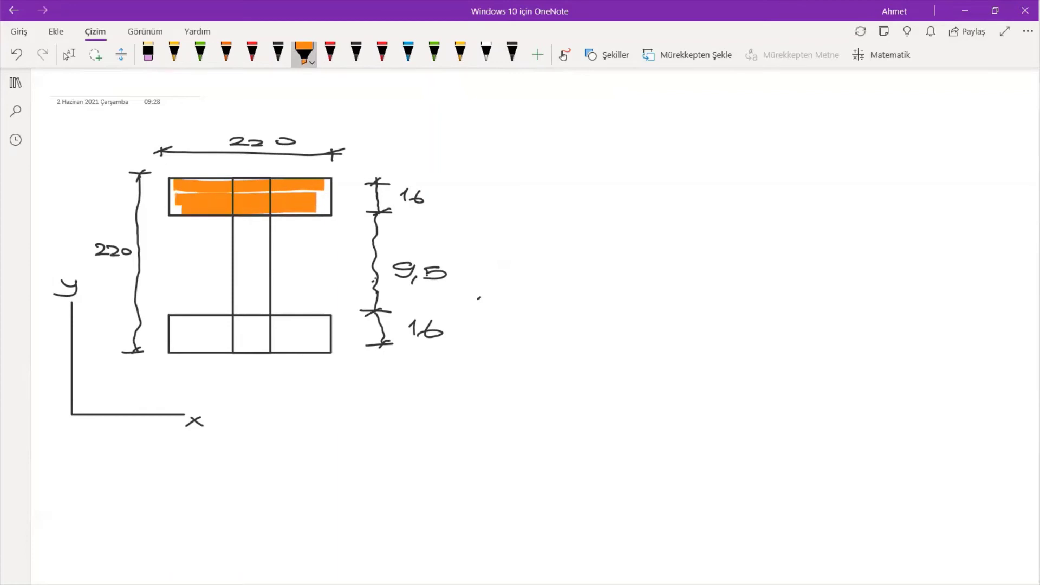
mouse_move(178, 323)
left_mouse_down()
mouse_move(327, 319)
mouse_move(286, 332)
mouse_move(328, 330)
left_mouse_up()
left_click_drag(187, 346, 329, 345)
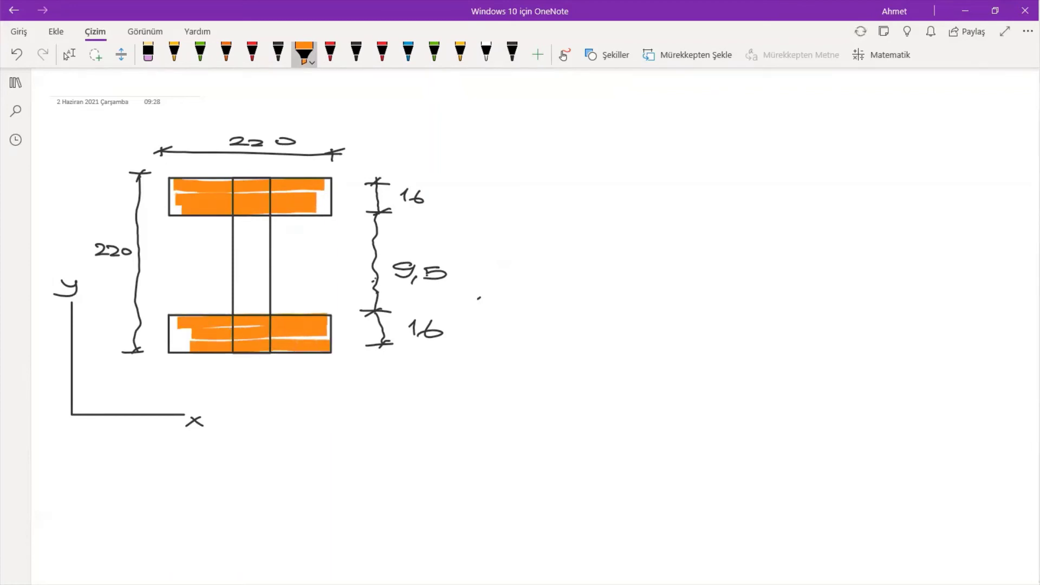
Handwrite "Awx =" in black beside the section sketch to start the x-direction shear area formula
left_click(512, 53)
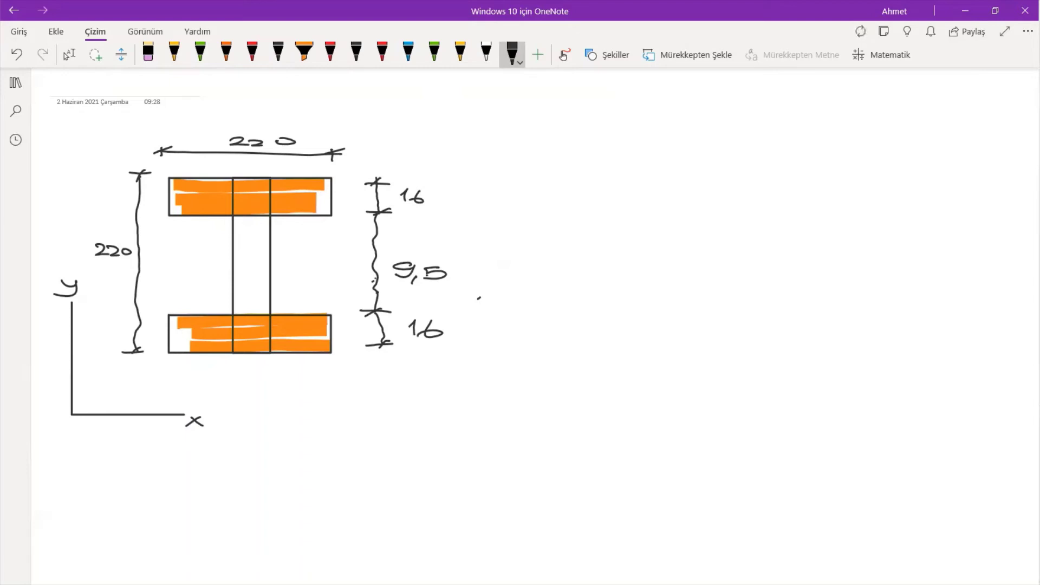
mouse_move(534, 114)
left_mouse_down()
mouse_move(538, 137)
mouse_move(560, 136)
mouse_move(539, 126)
mouse_move(571, 138)
mouse_move(655, 134)
left_mouse_up()
left_click_drag(643, 140, 660, 140)
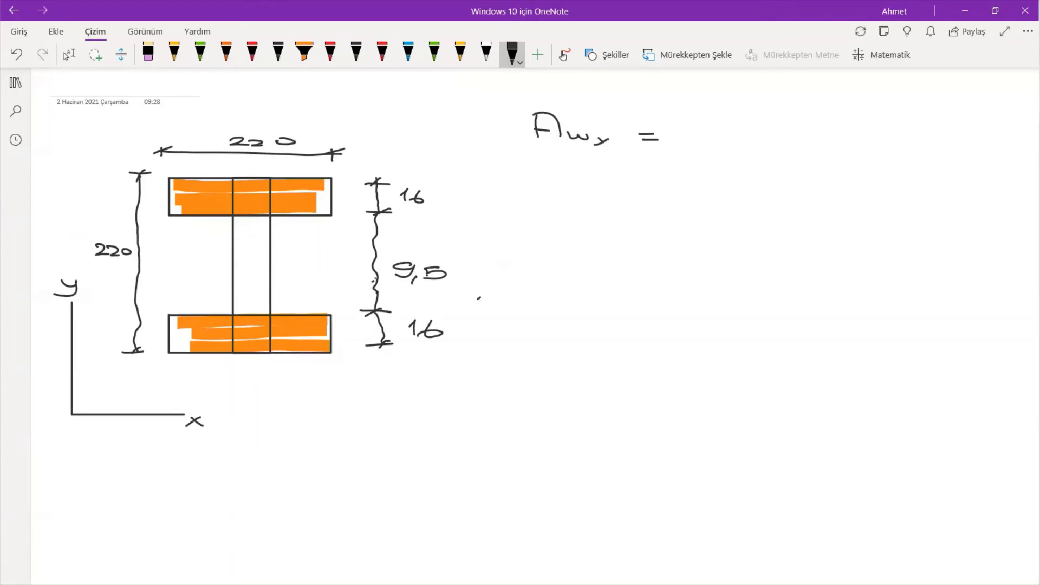
Change the highlighter colour to green and shade the I-section's web over its full height
left_click(304, 52)
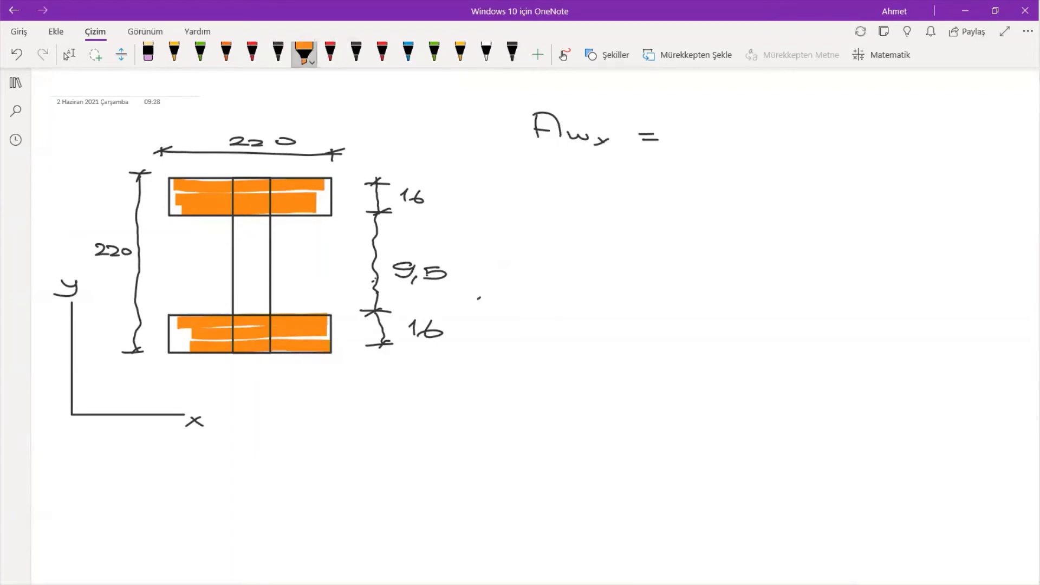
left_click(304, 52)
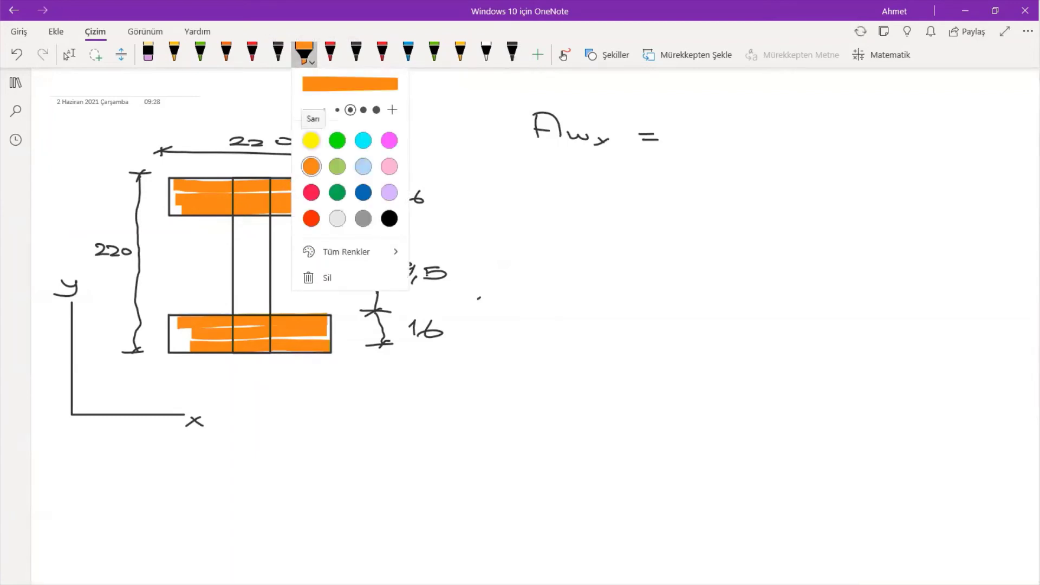
left_click(337, 140)
mouse_move(245, 182)
left_mouse_down()
mouse_move(246, 195)
mouse_move(265, 187)
mouse_move(239, 205)
mouse_move(250, 222)
mouse_move(251, 274)
mouse_move(234, 298)
mouse_move(255, 351)
left_mouse_up()
left_click_drag(238, 254, 238, 269)
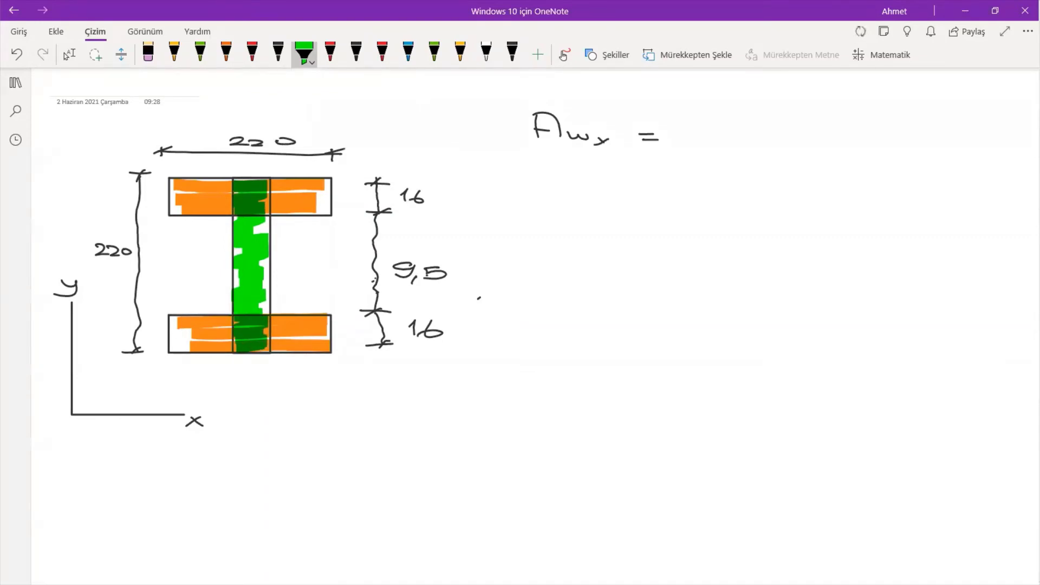
Handwrite "Awy =" in black below the x-direction formula
left_click(512, 52)
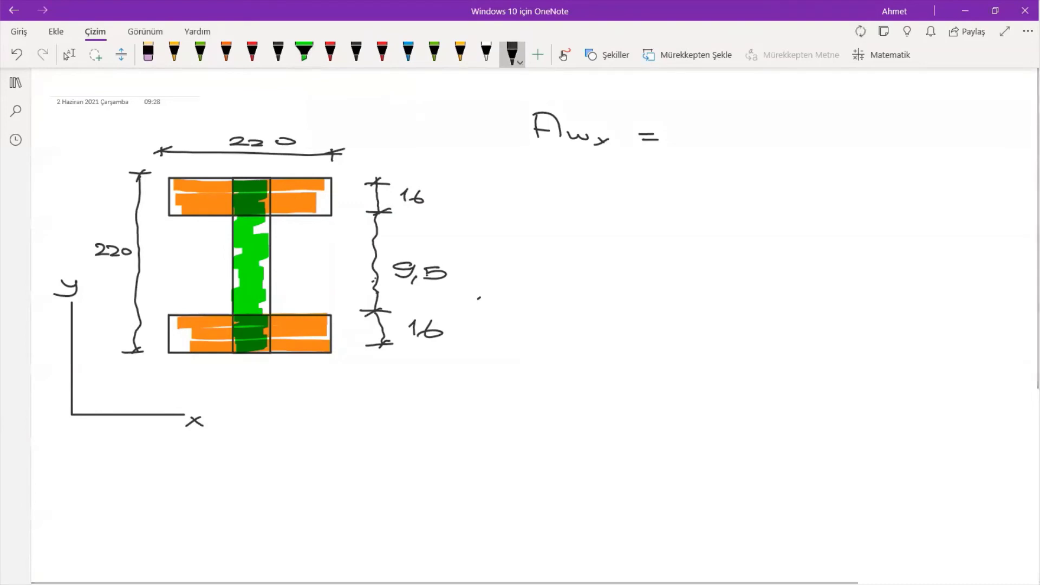
mouse_move(545, 174)
left_mouse_down()
mouse_move(550, 197)
mouse_move(622, 189)
left_mouse_up()
mouse_move(627, 188)
left_mouse_down()
mouse_move(599, 204)
mouse_move(671, 194)
left_mouse_up()
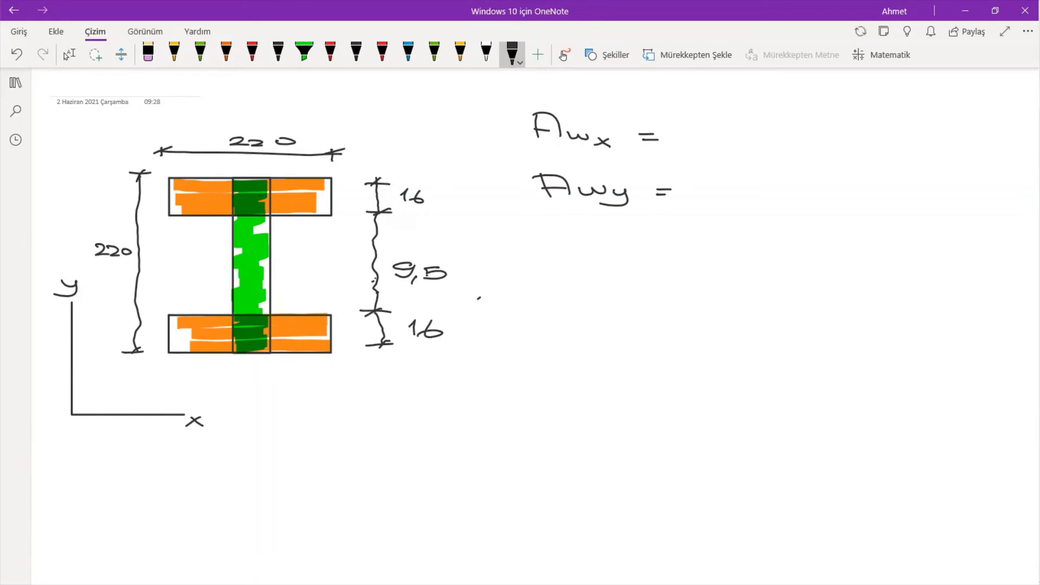
Complete the Awx expression as (220 x 16) x 2 = for the two flanges
mouse_move(687, 126)
left_mouse_down()
mouse_move(706, 137)
mouse_move(797, 129)
left_mouse_up()
mouse_move(806, 124)
left_mouse_down()
mouse_move(809, 137)
mouse_move(855, 139)
left_mouse_up()
left_click_drag(686, 116, 678, 142)
mouse_move(869, 137)
left_mouse_down()
mouse_move(891, 127)
mouse_move(890, 138)
left_mouse_up()
left_click_drag(896, 125, 914, 138)
left_click_drag(931, 130, 945, 131)
left_click_drag(931, 137, 954, 136)
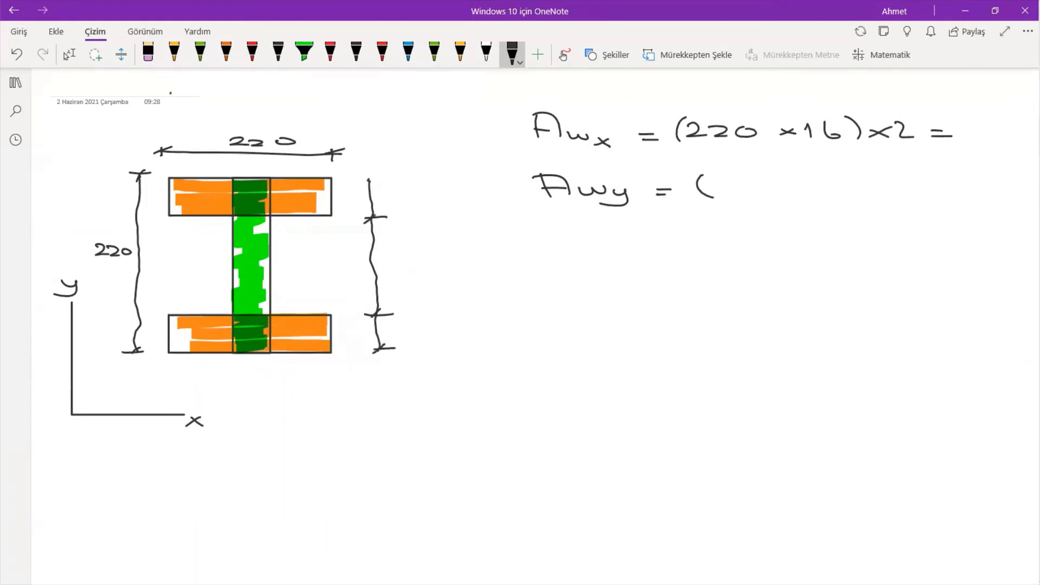
Redraw the flange thickness dimensions with 16 at both flanges and dimension the web thickness across the web as 9.5
mouse_move(359, 180)
left_mouse_down()
mouse_move(378, 183)
mouse_move(368, 191)
mouse_move(402, 209)
left_mouse_up()
left_click_drag(410, 195, 413, 205)
left_click_drag(402, 322, 404, 341)
left_click_drag(415, 325, 412, 337)
mouse_move(234, 270)
left_mouse_down()
mouse_move(261, 274)
mouse_move(223, 280)
mouse_move(317, 259)
mouse_move(318, 245)
mouse_move(301, 254)
mouse_move(343, 243)
mouse_move(327, 253)
left_mouse_up()
left_click(323, 253)
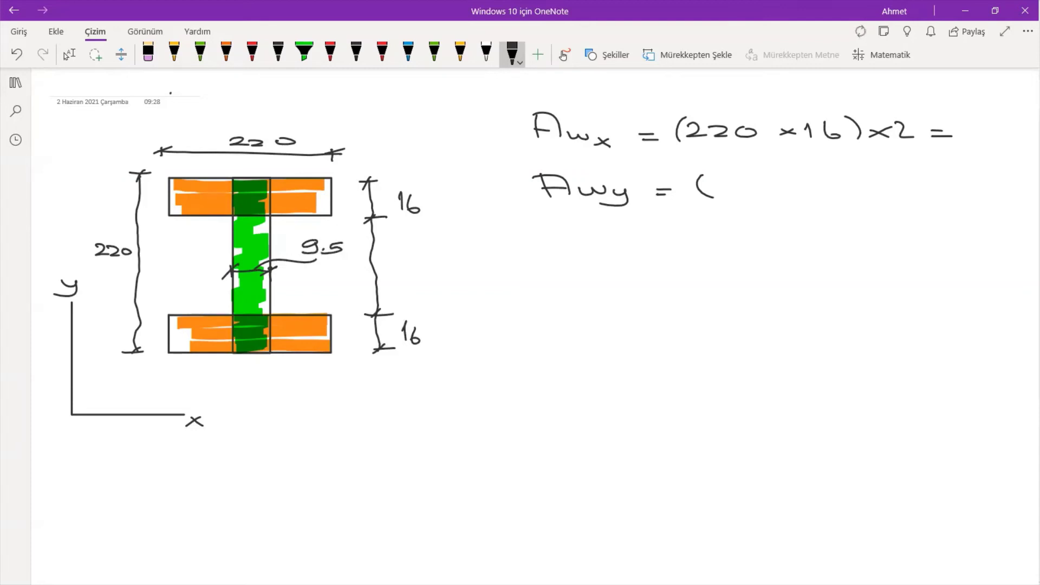
Complete the Awy expression as (220 x 9.5) = for the web
left_click_drag(728, 181, 746, 193)
left_click_drag(748, 182, 768, 193)
left_click_drag(780, 181, 817, 192)
mouse_move(817, 184)
left_mouse_down()
mouse_move(893, 172)
mouse_move(942, 186)
left_mouse_up()
left_click(866, 189)
left_click_drag(928, 191, 948, 190)
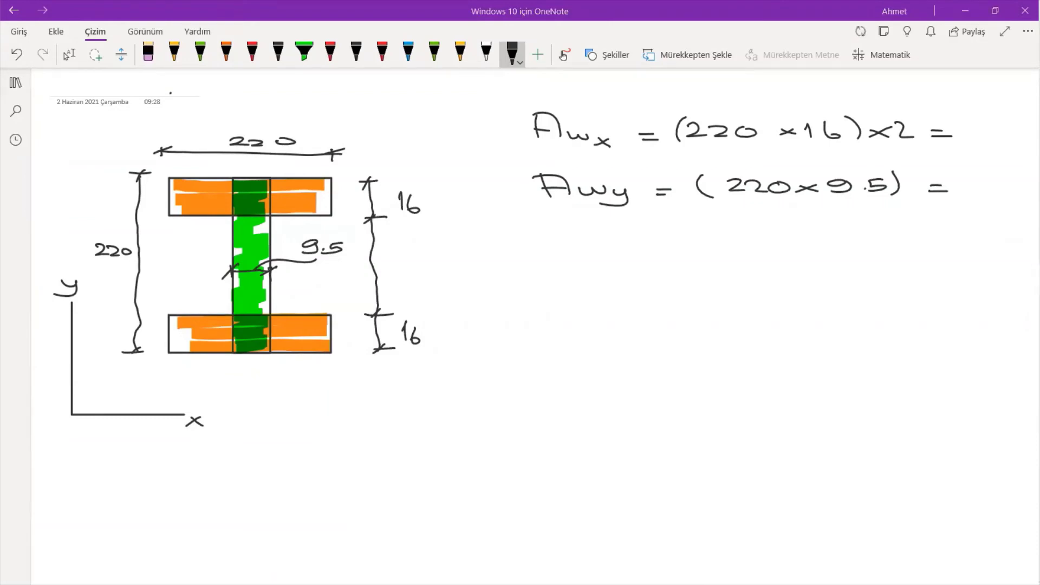
Write the results 7040 for Awx and 2090 for Awy with the underlined unit mm², then return to SAP2000
mouse_move(958, 126)
left_mouse_down()
mouse_move(968, 140)
mouse_move(985, 127)
mouse_move(1012, 140)
mouse_move(1026, 128)
left_mouse_up()
mouse_move(948, 179)
left_mouse_down()
mouse_move(965, 189)
mouse_move(974, 178)
mouse_move(999, 186)
mouse_move(1019, 177)
left_mouse_up()
mouse_move(924, 221)
left_mouse_down()
mouse_move(979, 221)
mouse_move(975, 213)
mouse_move(935, 232)
mouse_move(987, 228)
left_mouse_up()
left_click_drag(943, 236, 980, 236)
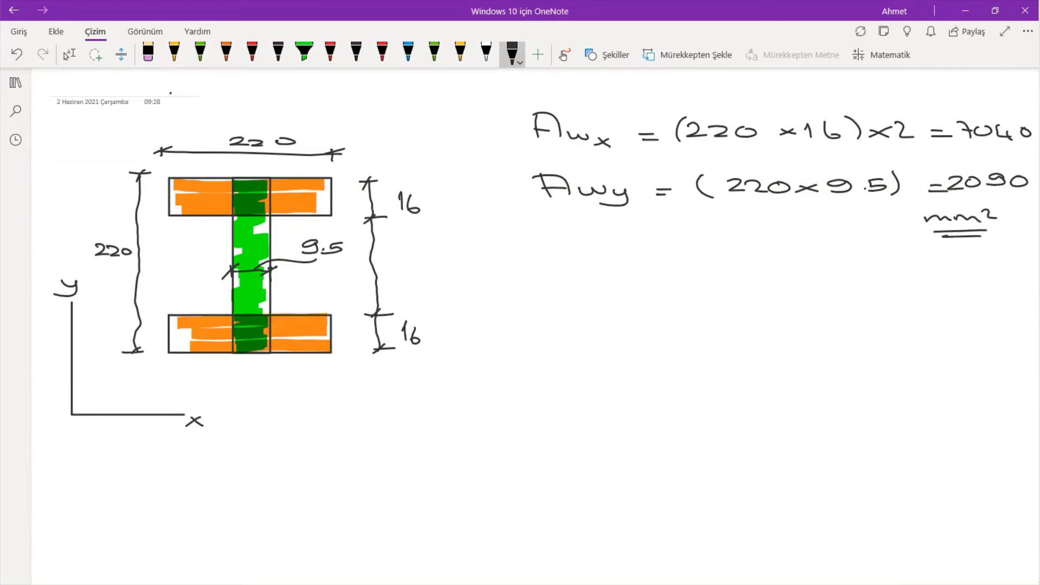
left_click(967, 11)
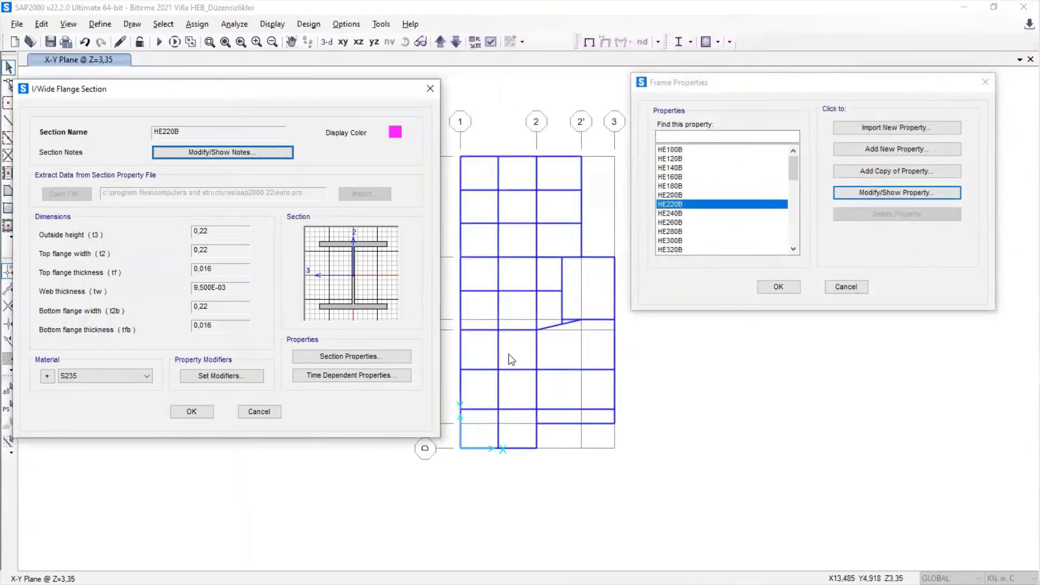
Close the HE220B section and frame property definitions without changes, and show the whole model in 3D
left_click(259, 412)
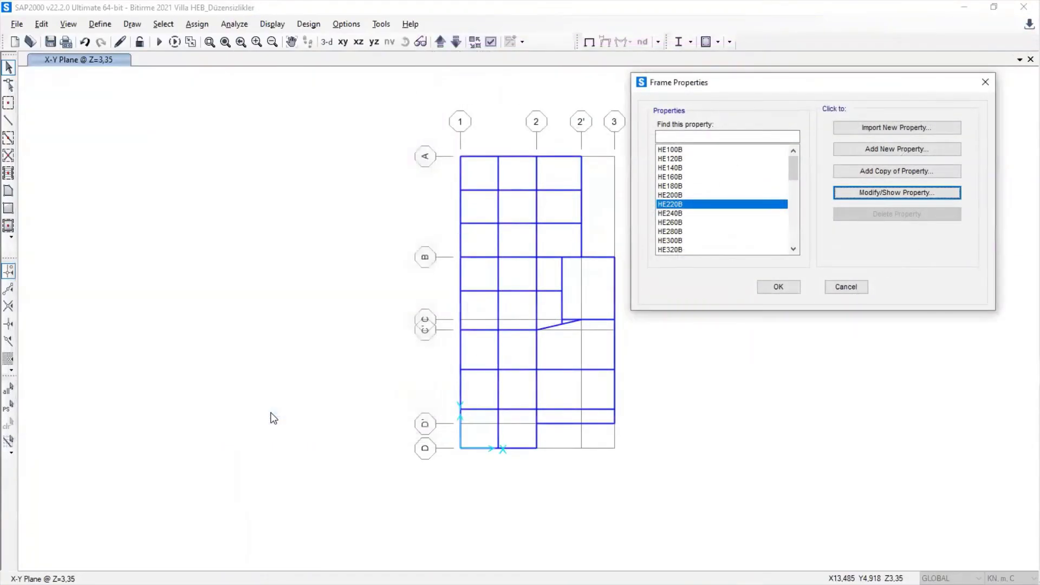
left_click(842, 287)
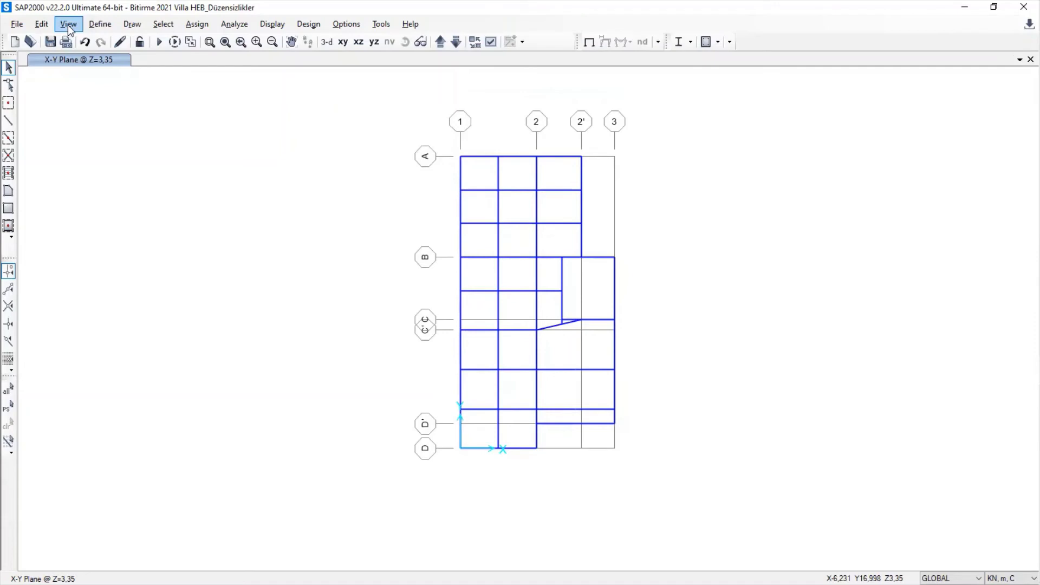
left_click(326, 43)
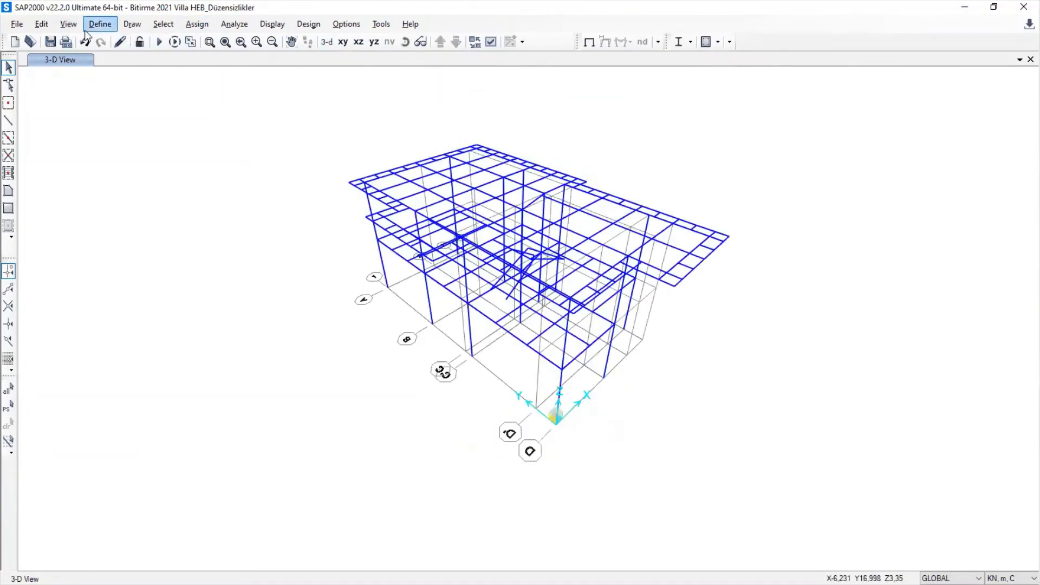
Try to select all frame lines parallel to one of the villa's columns
left_click(165, 24)
mouse_move(260, 41)
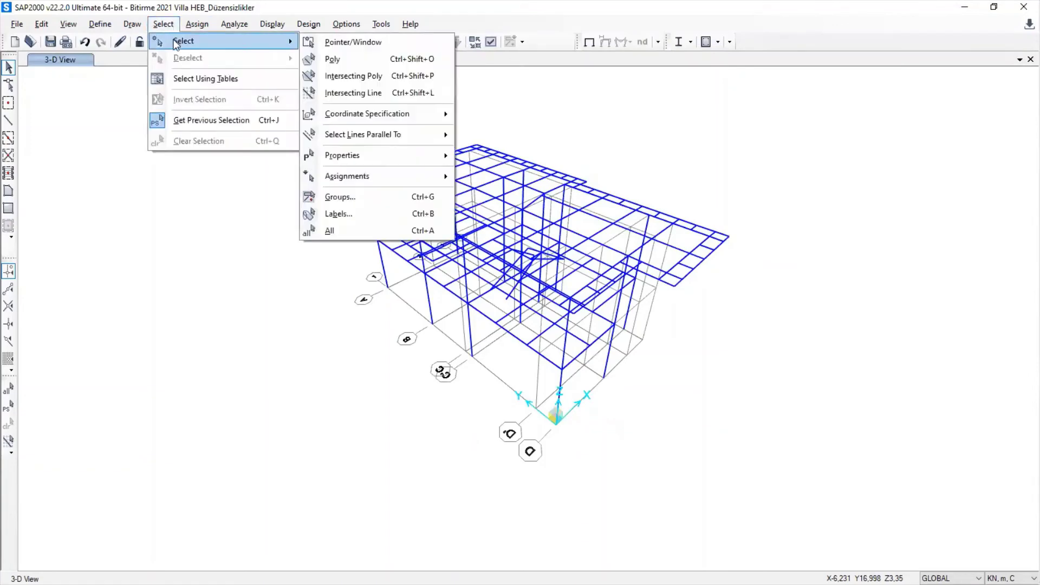
mouse_move(340, 134)
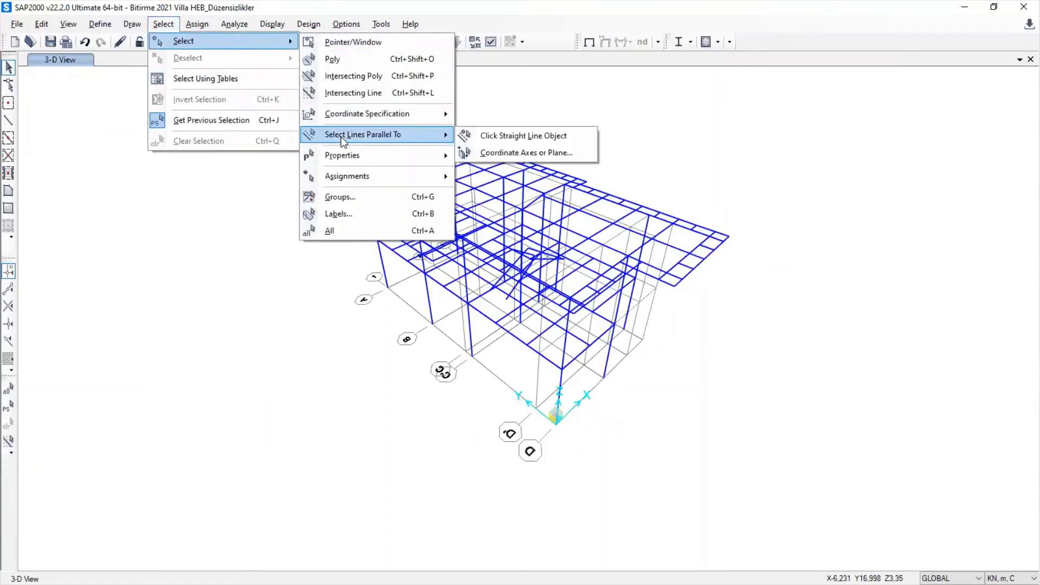
left_click(485, 140)
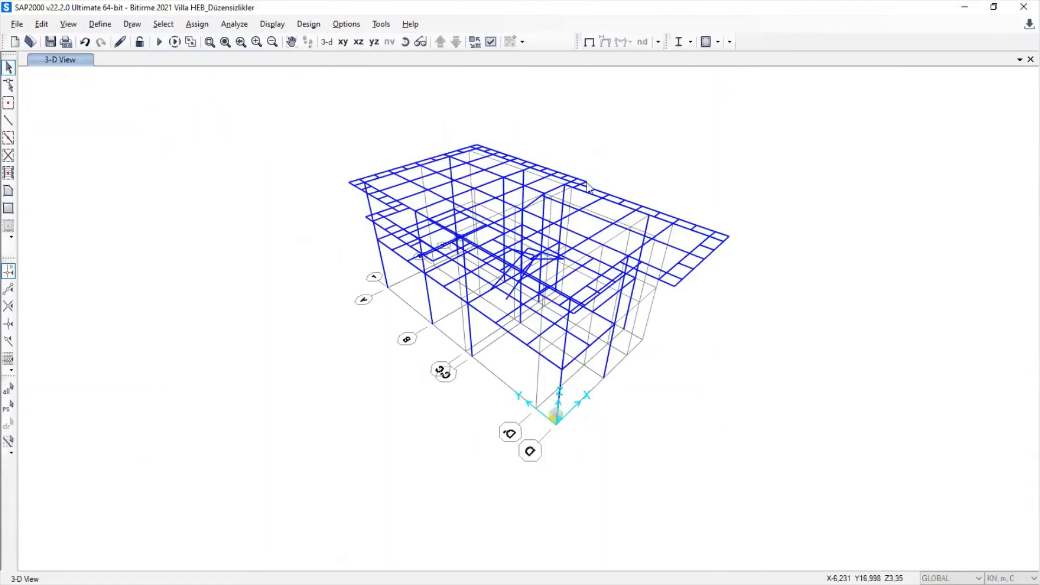
left_click(651, 230)
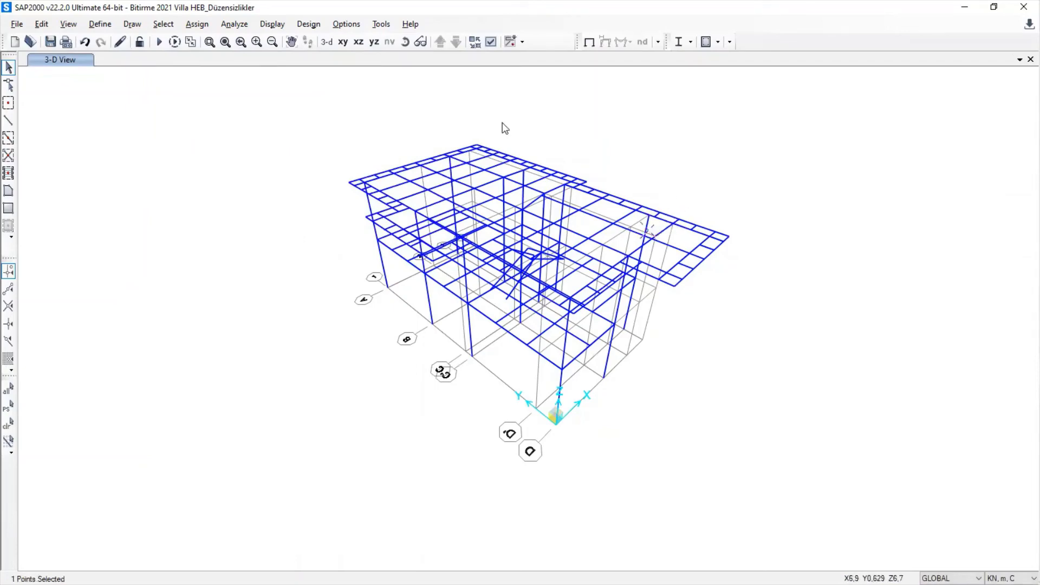
Hide the out-of-view joints and select all columns as the lines parallel to a column near the roof corner
left_click(209, 42)
left_click_drag(574, 167, 721, 339)
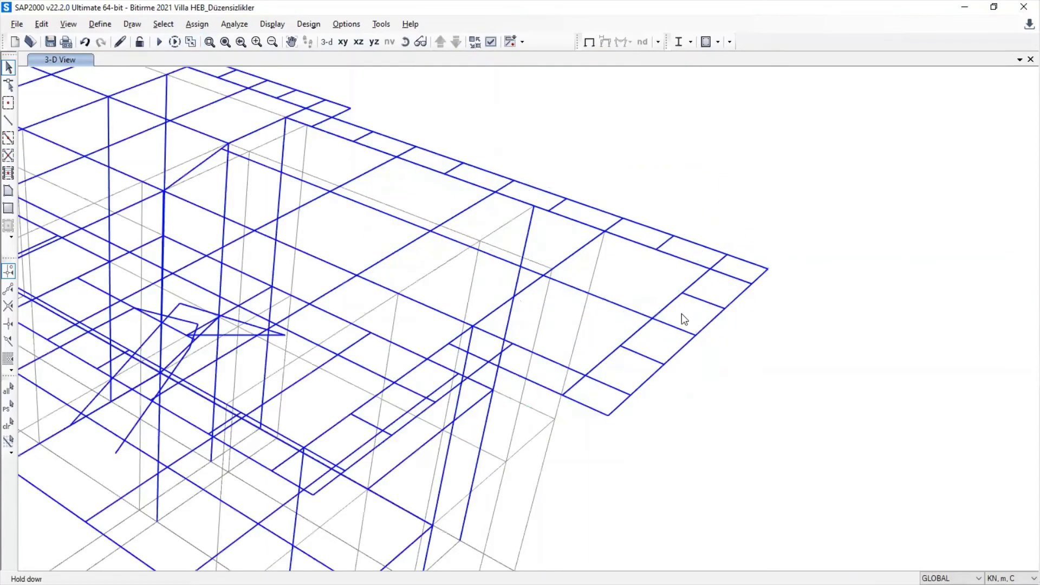
left_click(163, 24)
mouse_move(247, 43)
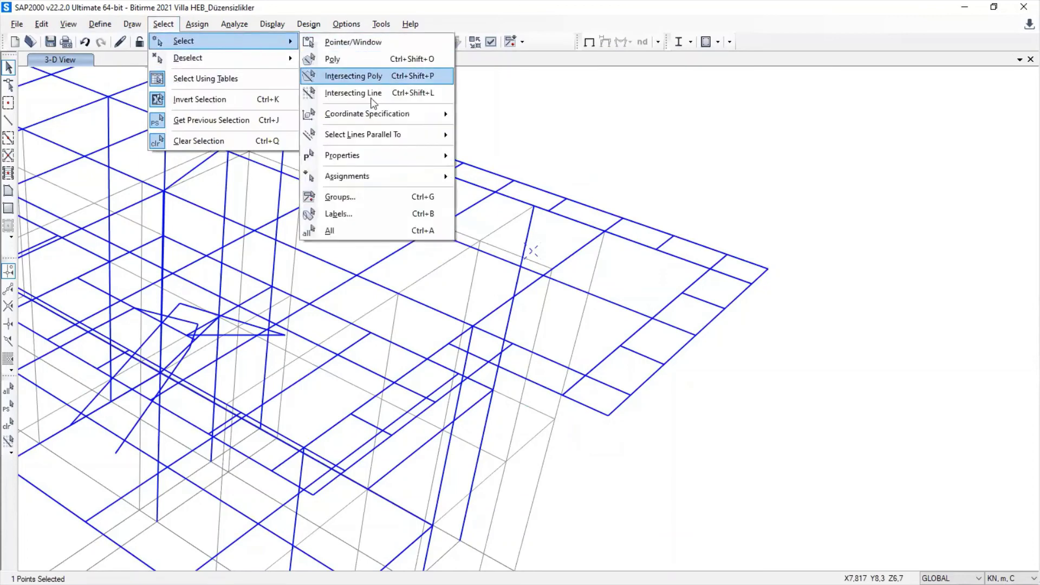
mouse_move(371, 130)
left_click(479, 135)
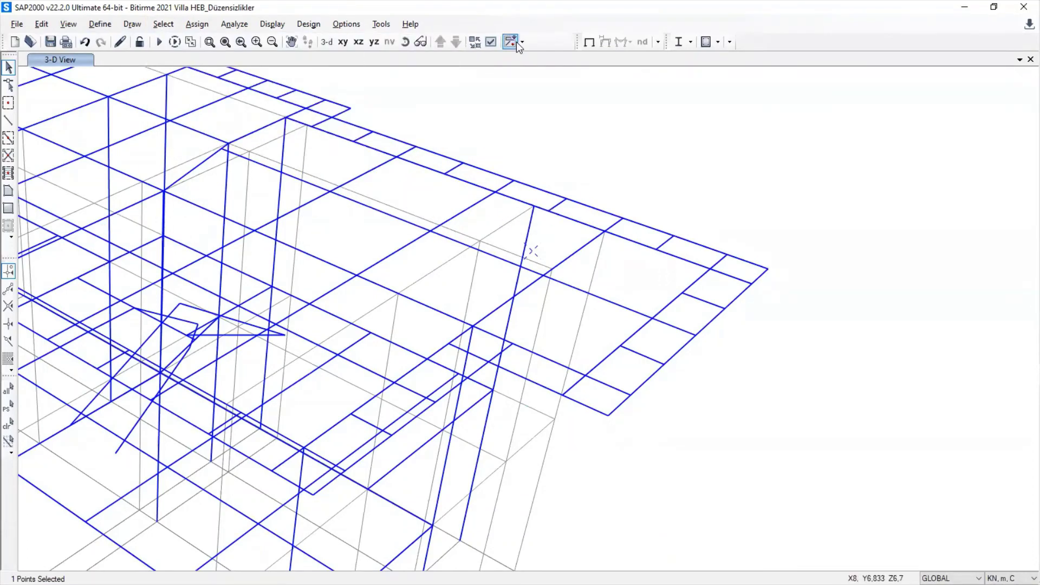
left_click(491, 42)
left_click(388, 212)
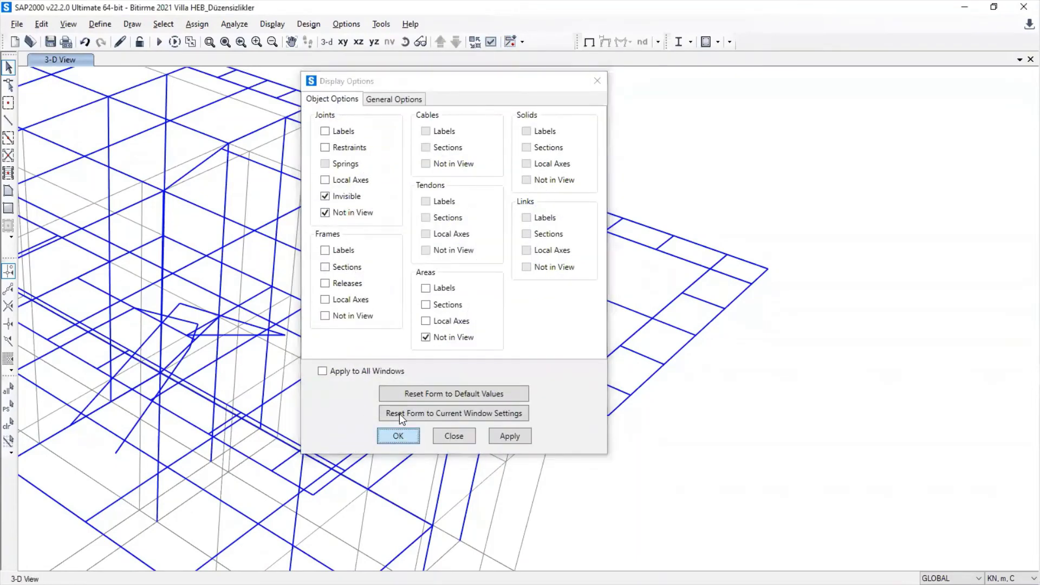
left_click(397, 436)
left_click(529, 230)
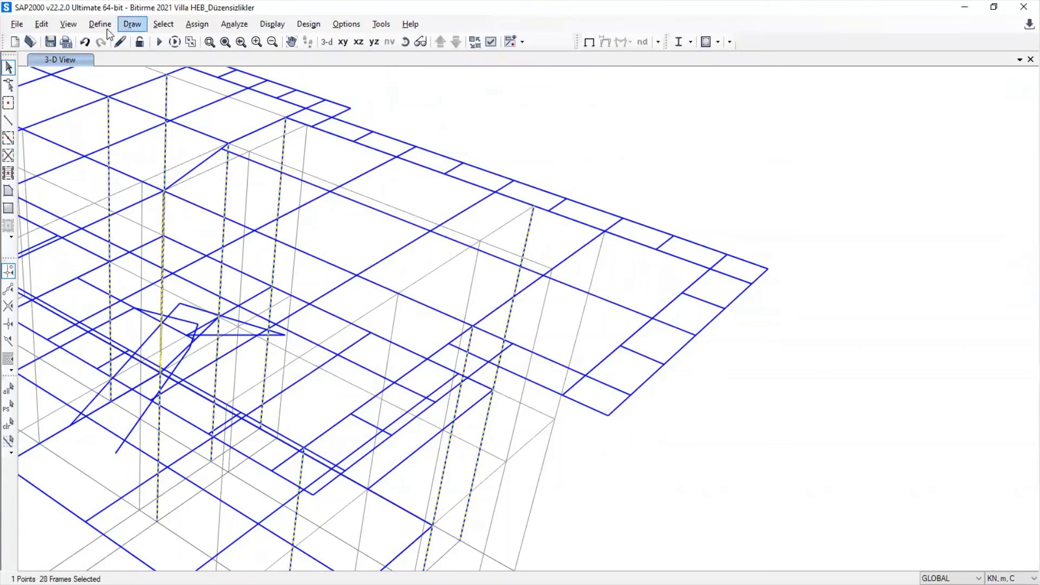
Isolate the selected columns so only they are displayed, in the default 3D view
left_click(74, 25)
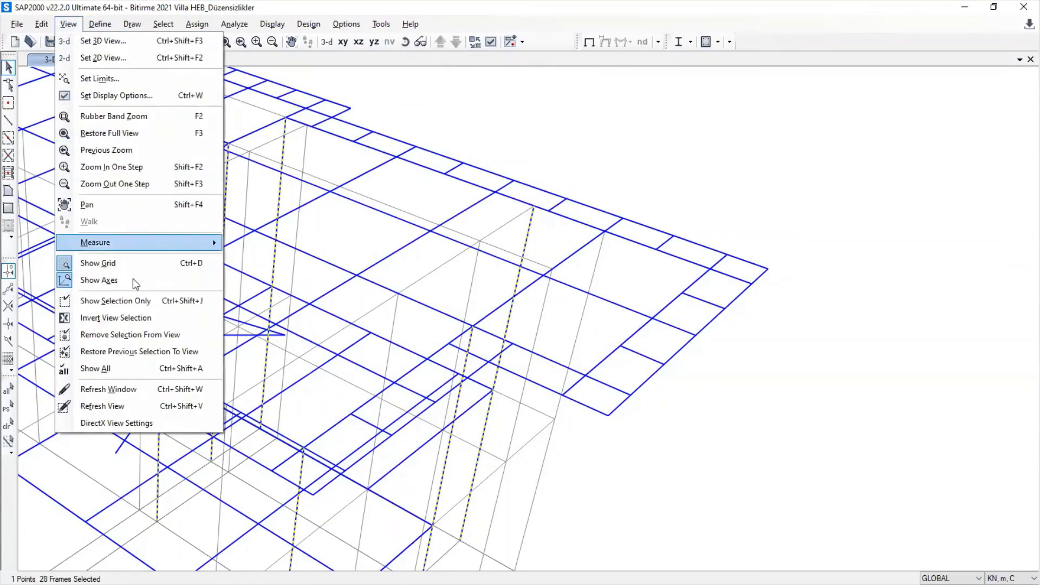
left_click(161, 301)
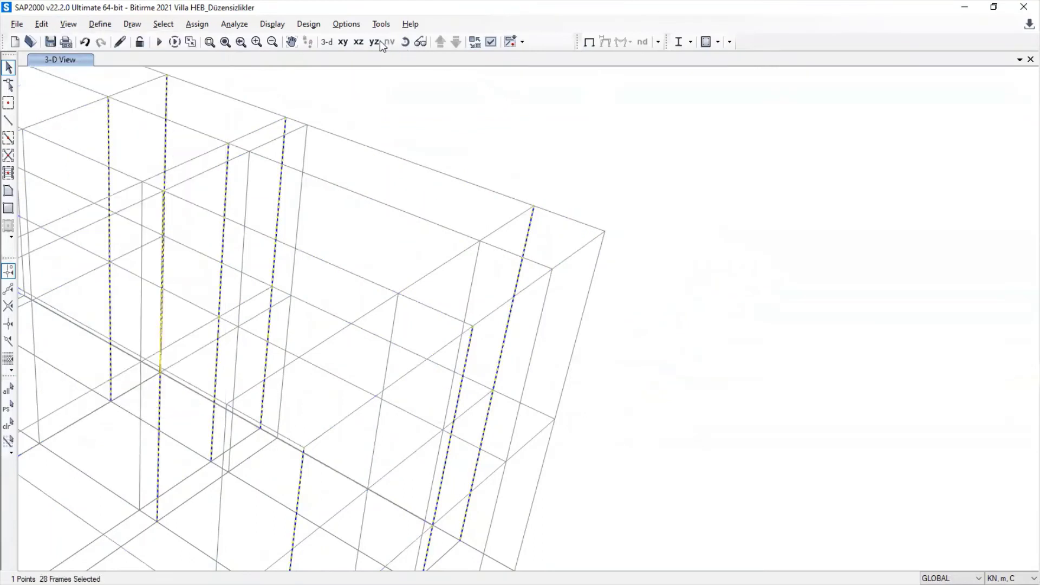
left_click(327, 42)
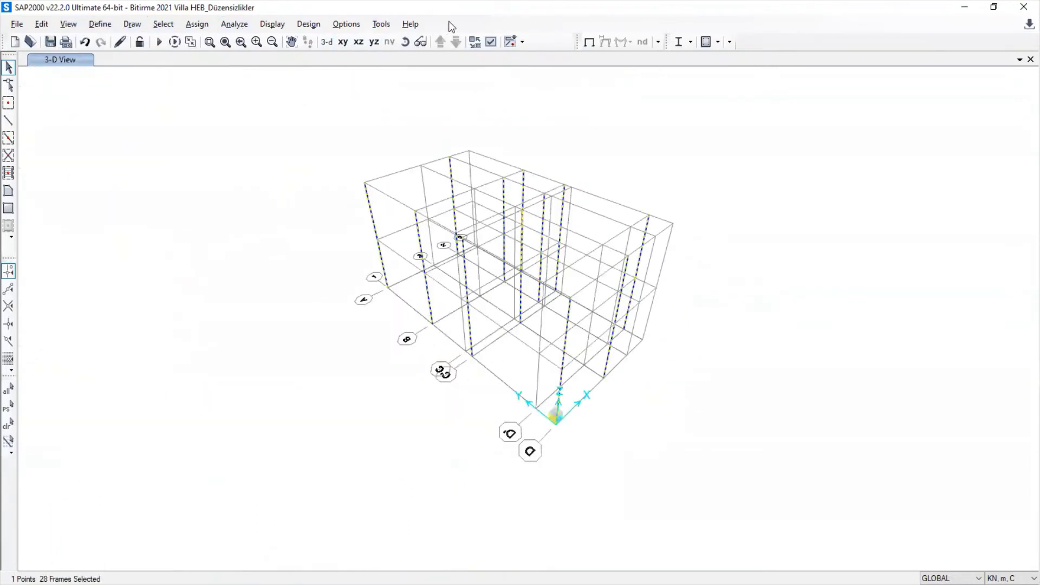
Set the display's view type to Extrude so the columns are drawn with their real sections
left_click(491, 42)
left_click(422, 98)
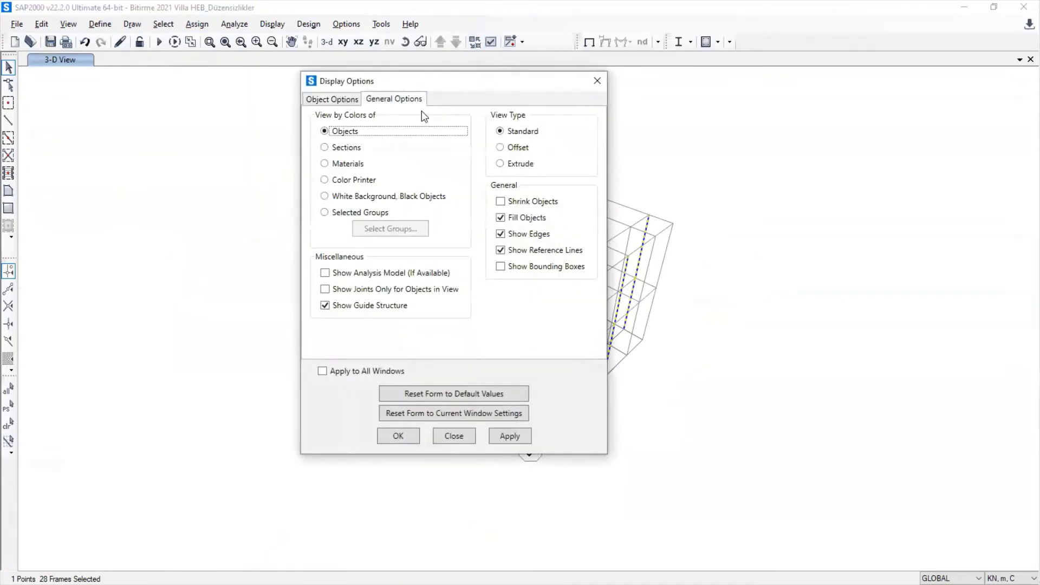
left_click(520, 164)
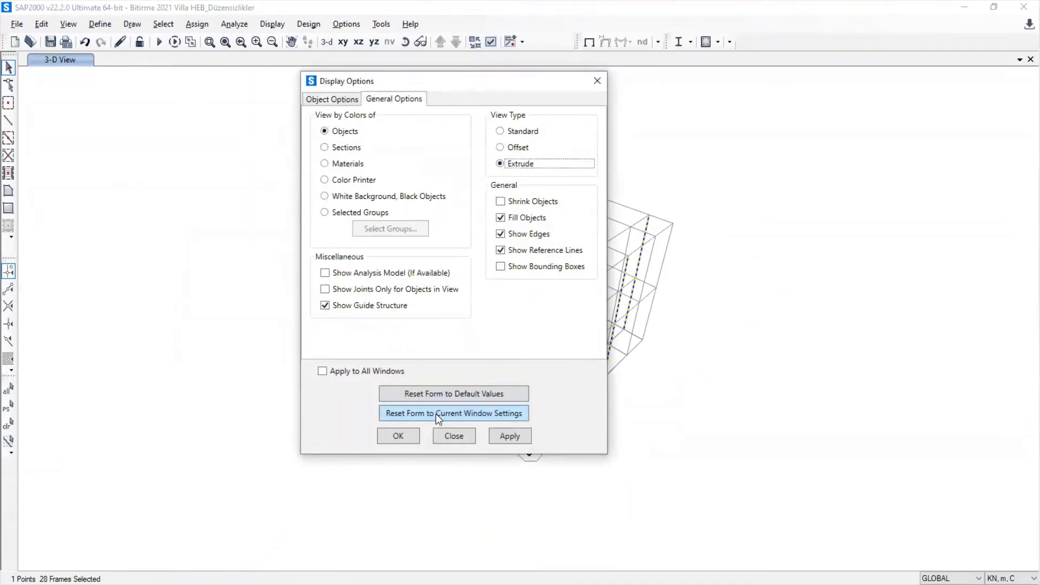
left_click(413, 437)
left_click(414, 436)
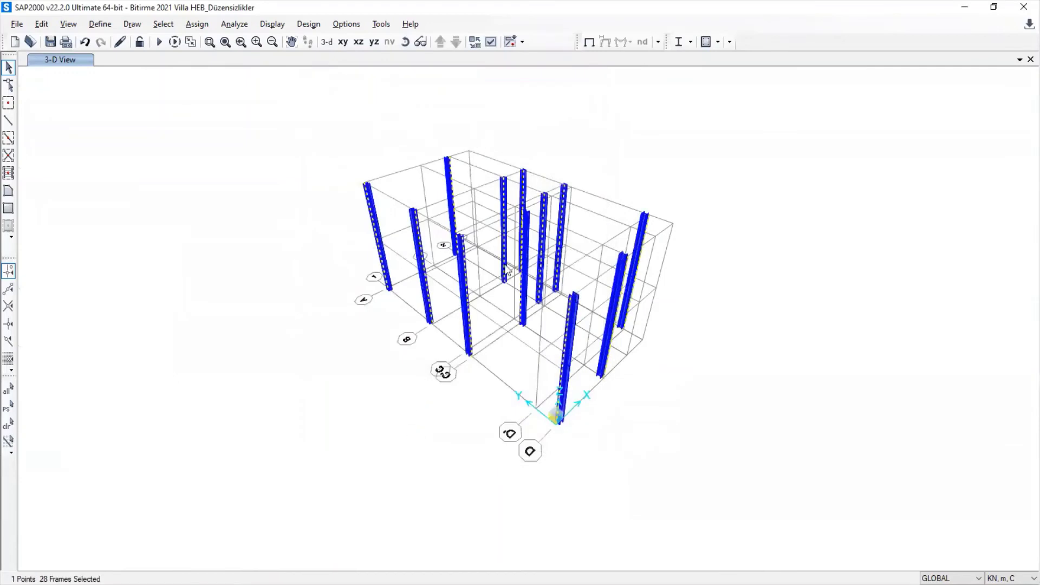
Set the 3D view direction to the xy plan with an aperture of 0 degrees
left_click(100, 24)
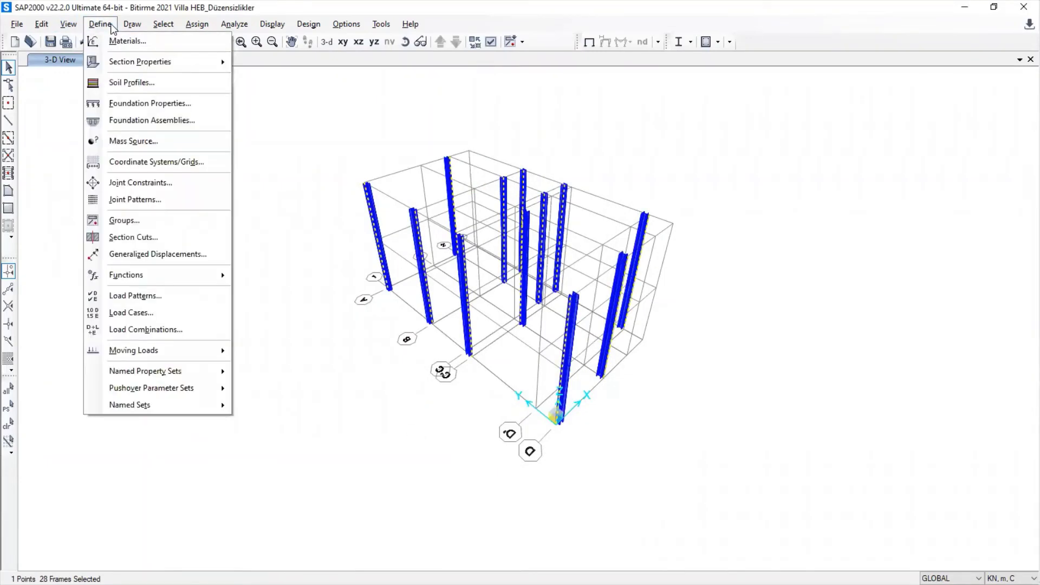
left_click(68, 24)
left_click(64, 41)
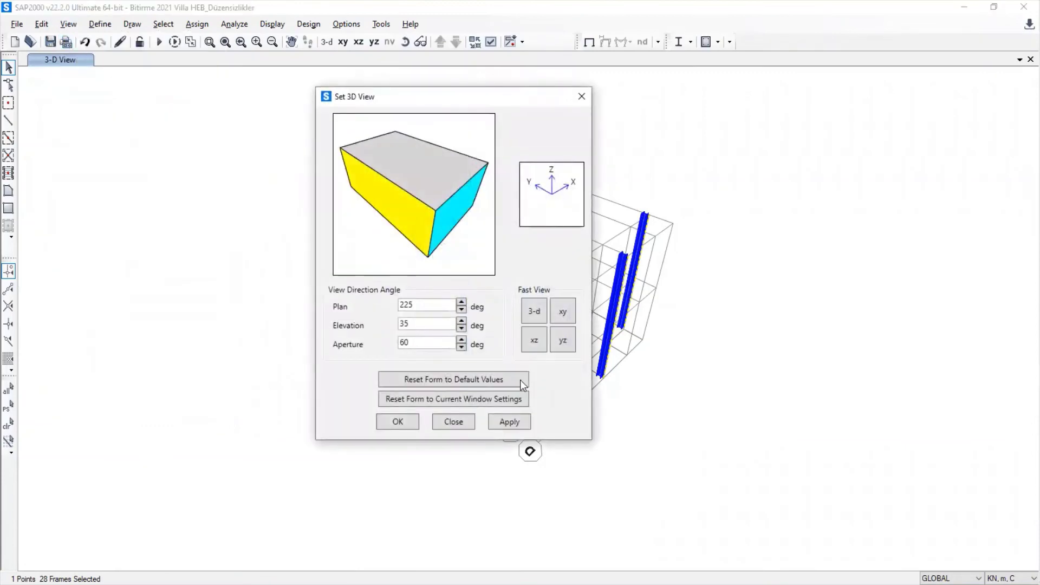
left_click(563, 312)
left_click(434, 342)
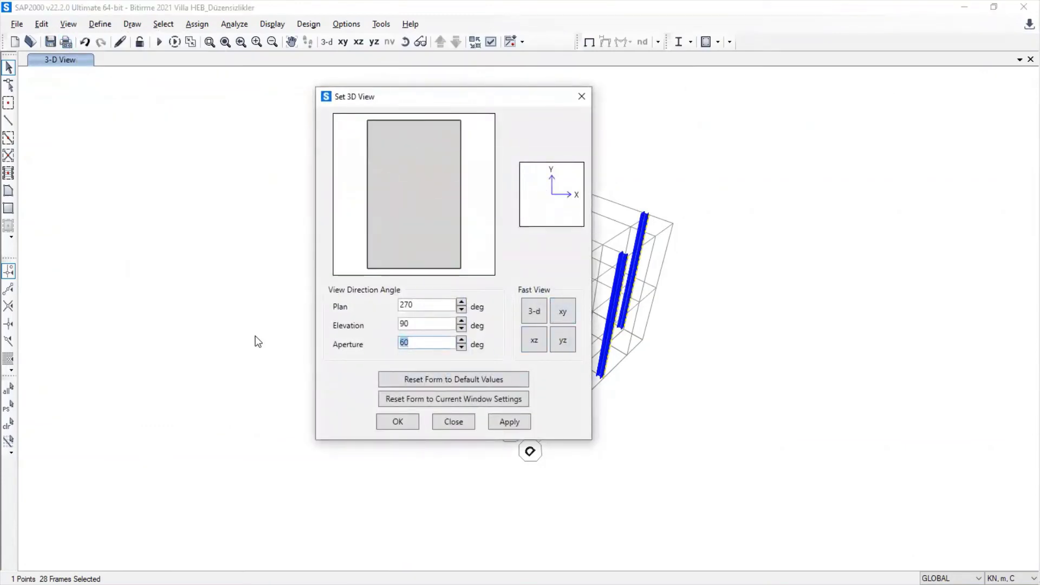
type("0")
left_click(502, 424)
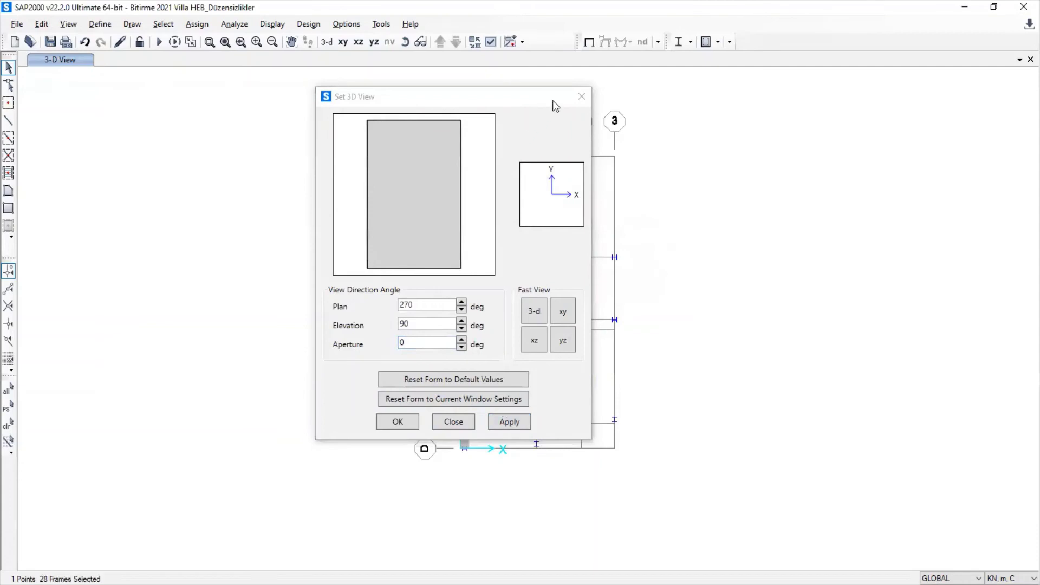
left_click(401, 423)
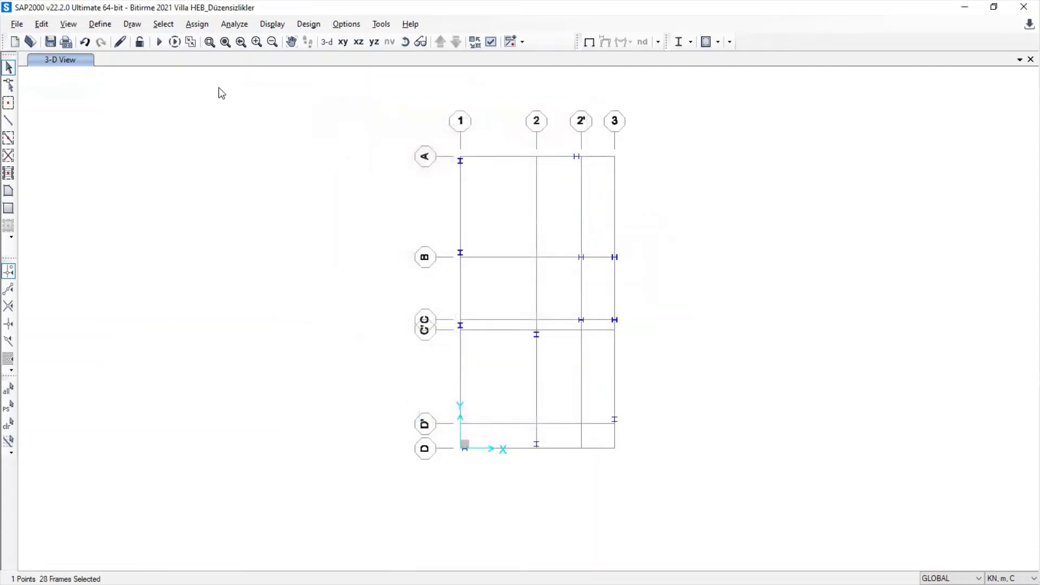
Shrink the SAP2000 window to a tall, narrow window on the right third of the desktop and fit the whole column plan in it
left_click(210, 42)
left_click_drag(419, 134, 629, 476)
mouse_move(563, 408)
middle_mouse_down()
mouse_move(555, 399)
mouse_move(829, 390)
middle_mouse_up()
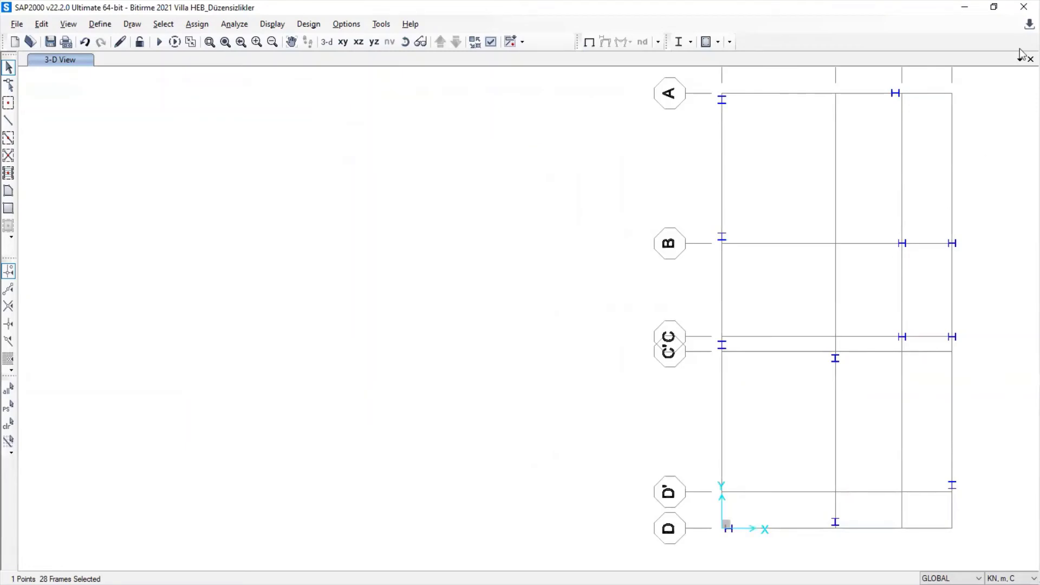
left_click(995, 7)
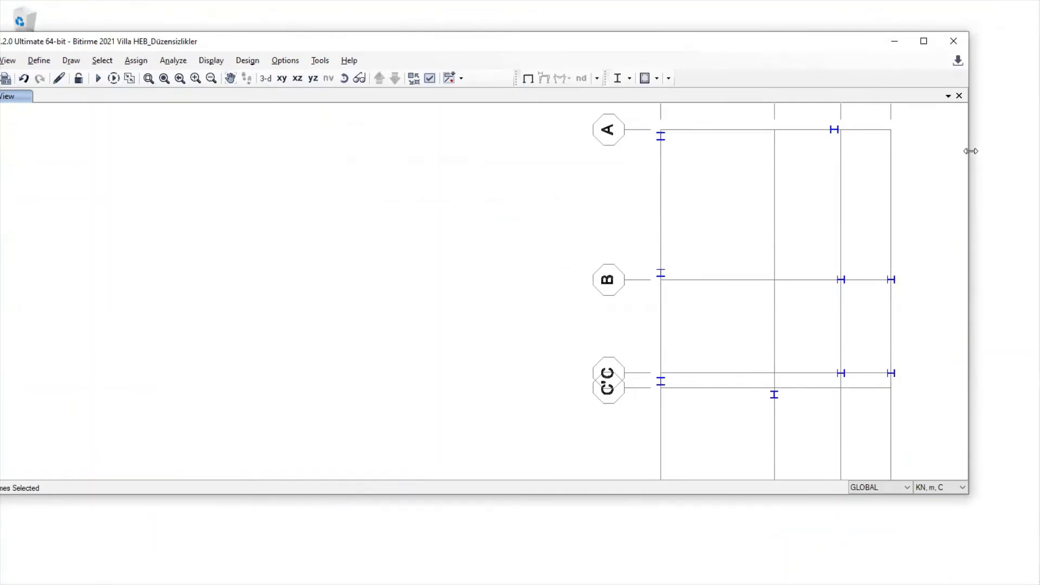
left_click_drag(971, 151, 990, 151)
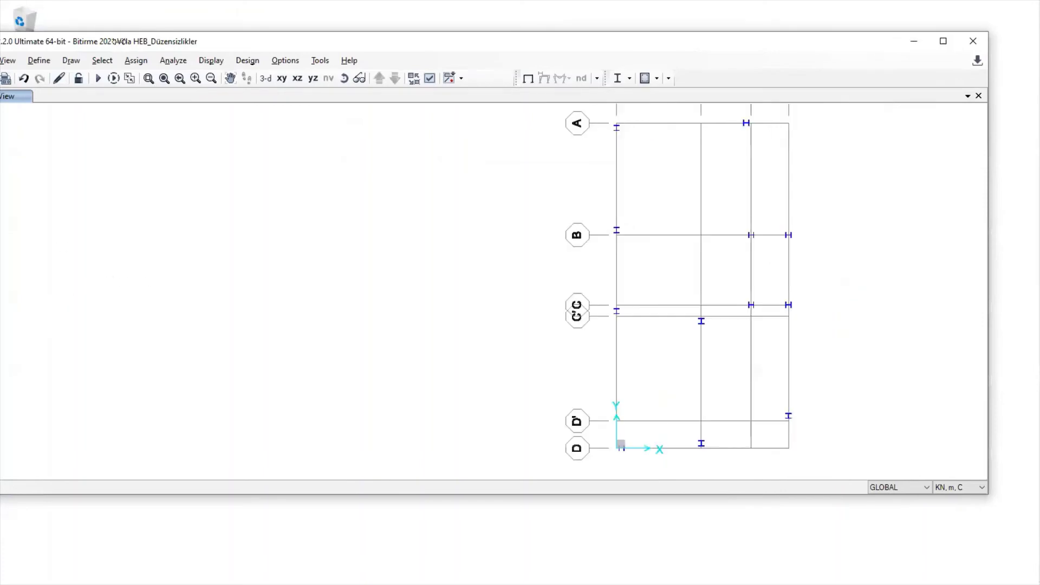
left_click_drag(146, 42, 171, 43)
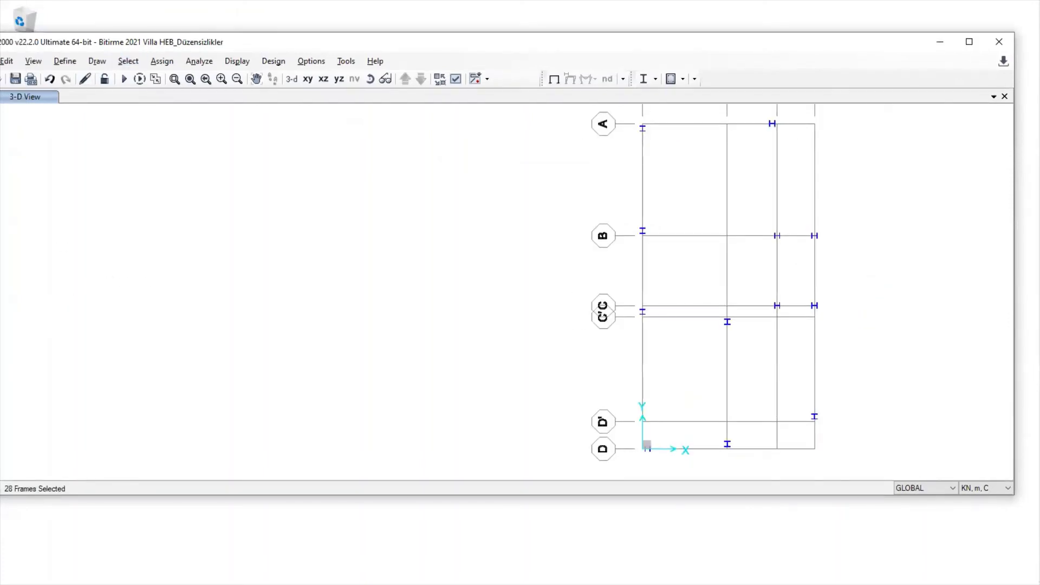
left_click_drag(1, 263, 654, 263)
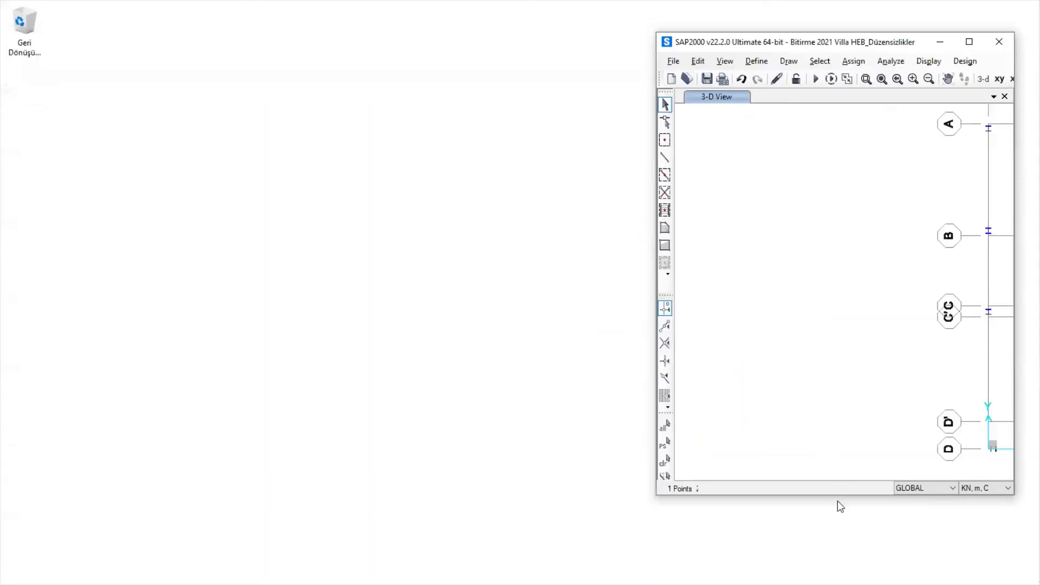
left_click_drag(836, 496, 845, 576)
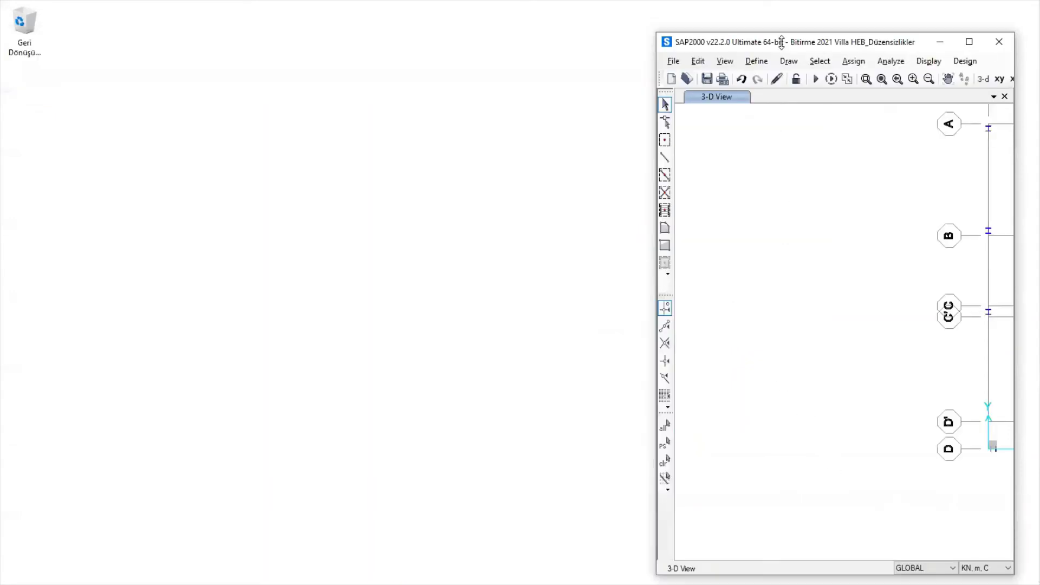
left_click_drag(773, 34, 775, 19)
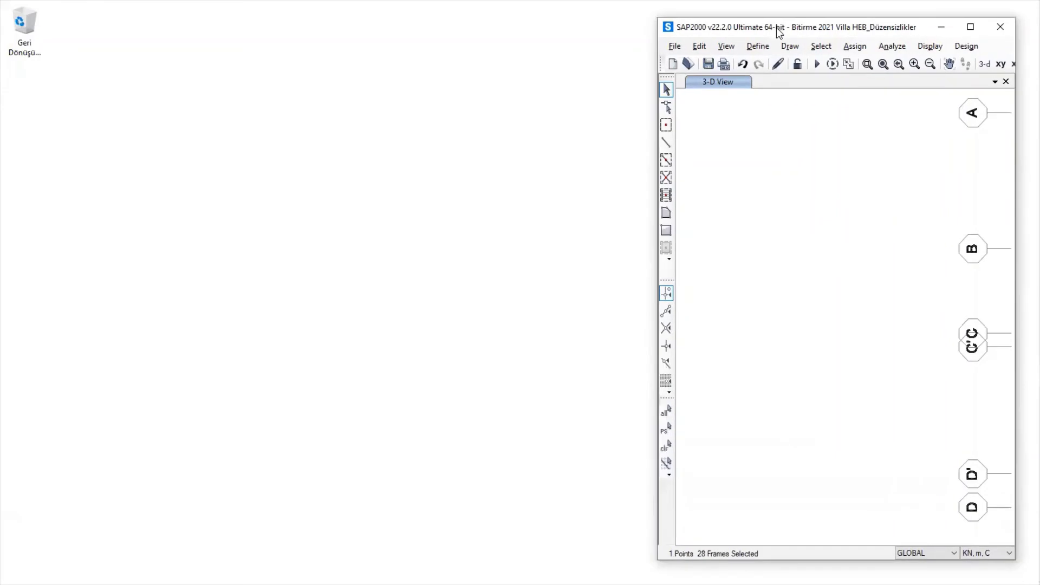
left_click(875, 66)
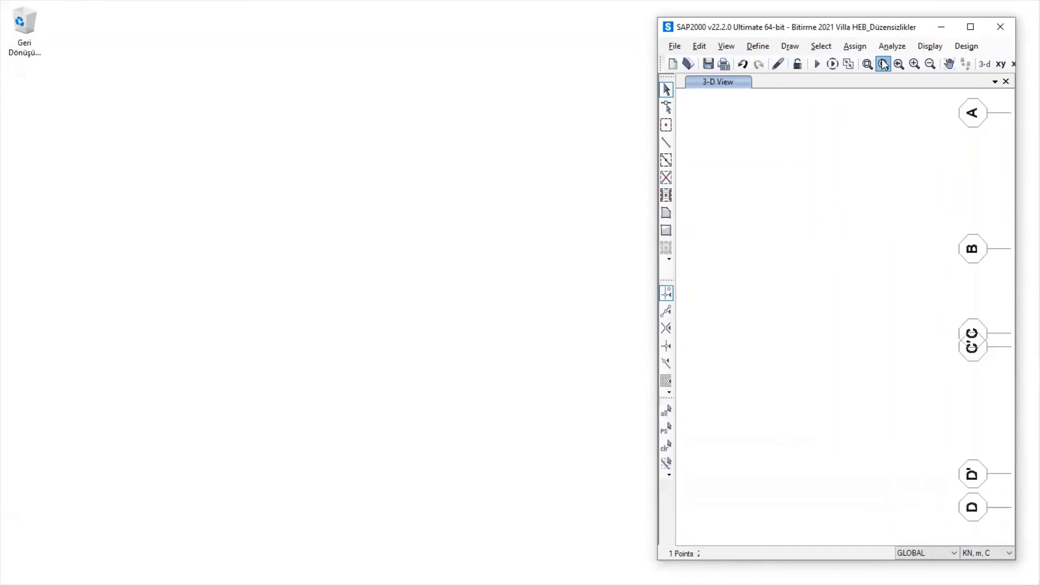
left_click(867, 64)
left_click_drag(735, 117, 938, 464)
Switch to the Excel workbook Bitirme Düzensizlikler and size its window to fill the desktop space beside the SAP2000 column plan
mouse_move(1021, 202)
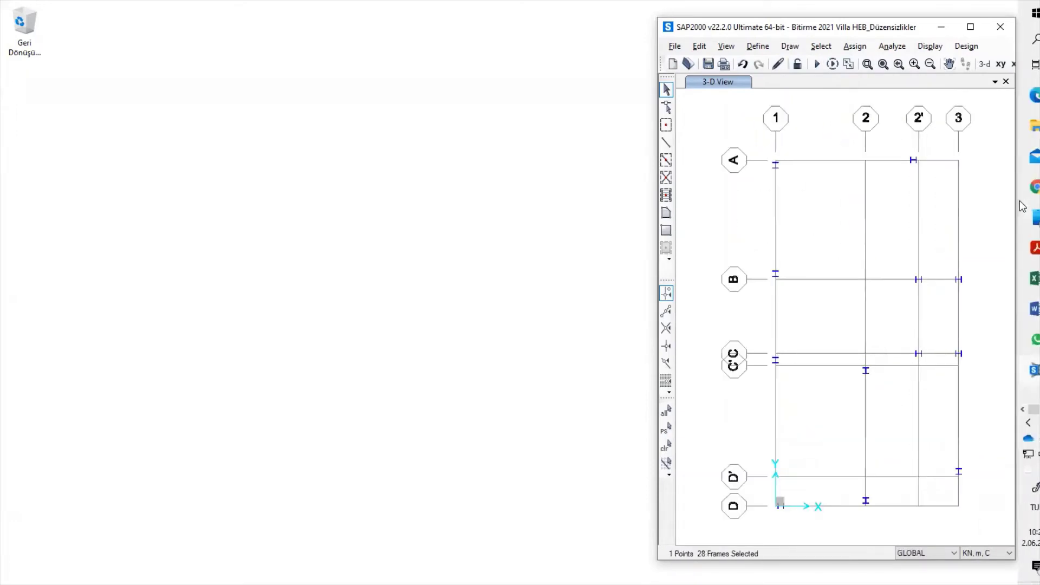
mouse_move(1022, 285)
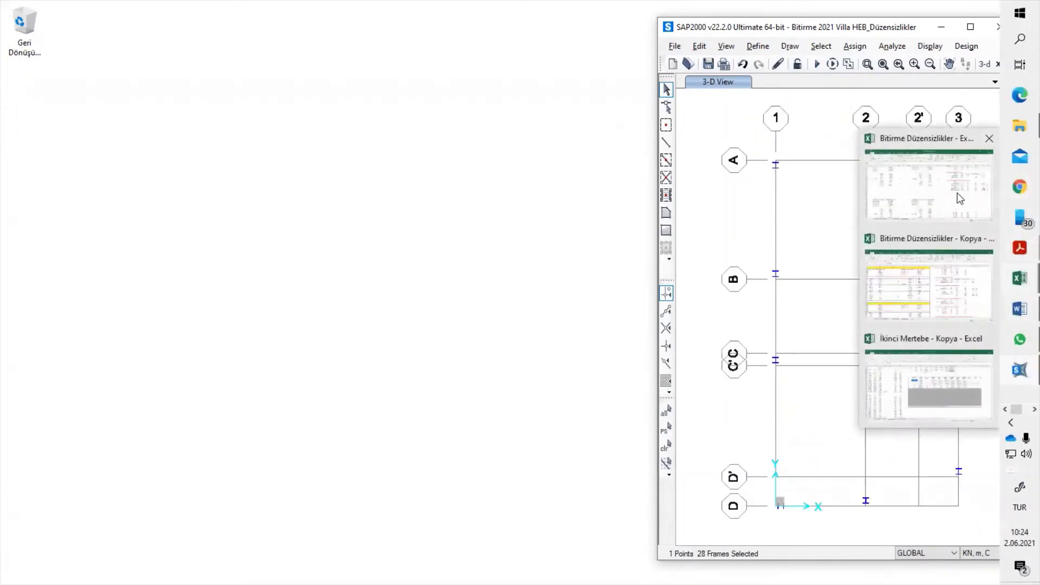
left_click(924, 195)
double_click(801, 8)
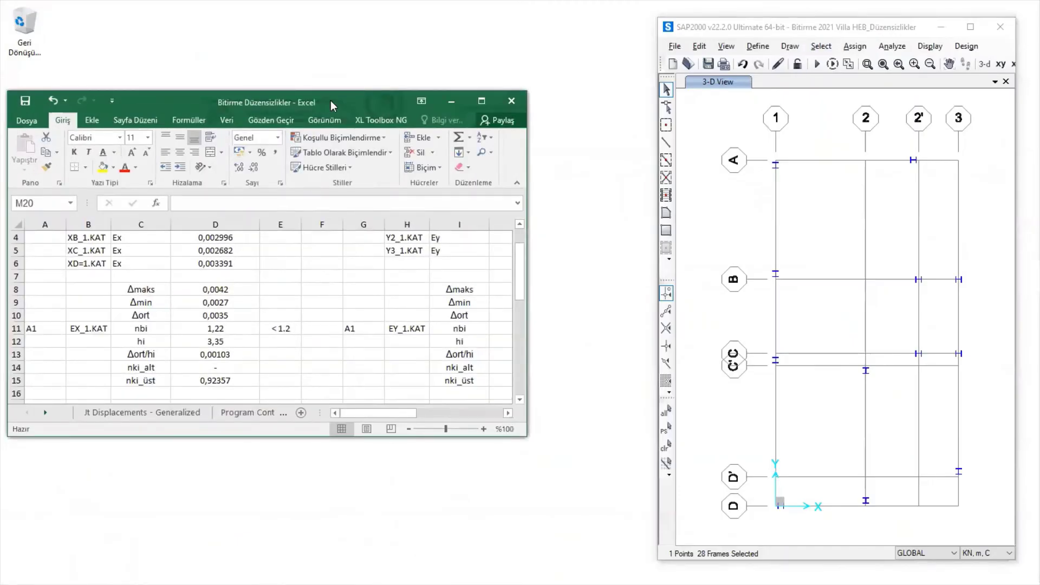
left_click_drag(330, 100, 333, 26)
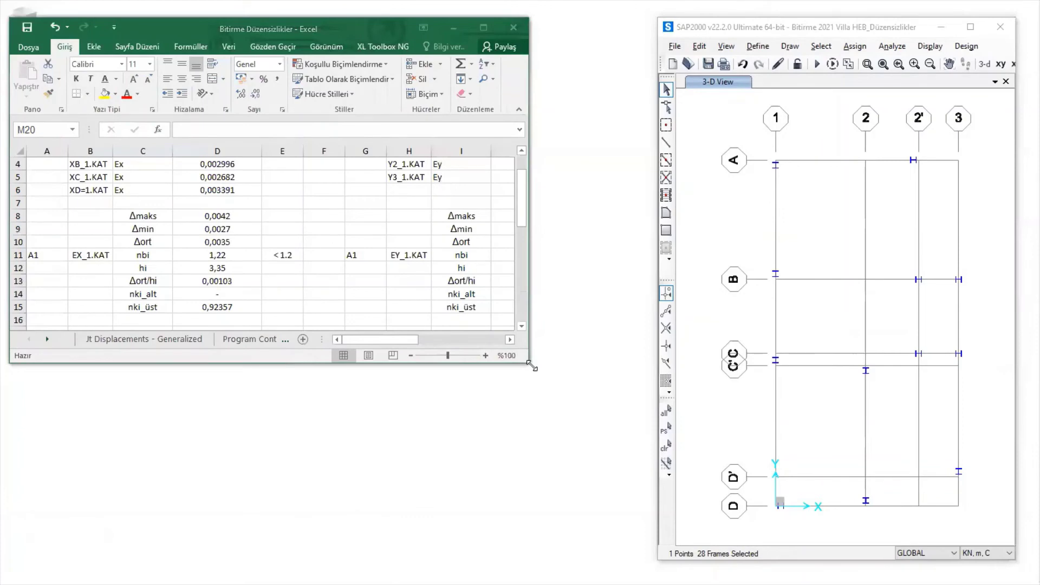
left_click_drag(531, 366, 649, 559)
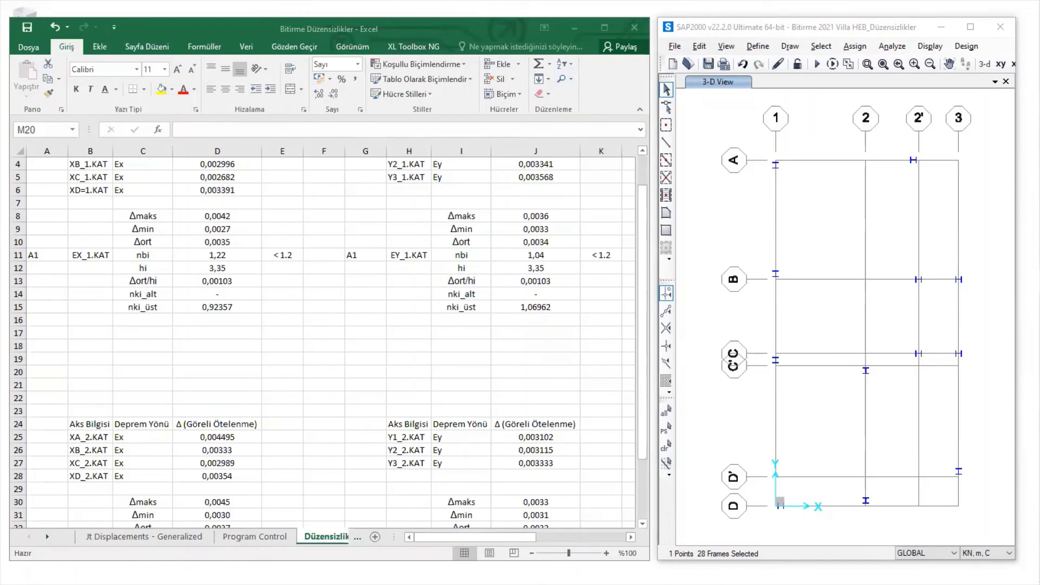
Paste the labels Aw1, Aw2, Adet (x1), Adet(x2), Aw and nci into C16:C21 below the EX_1.KAT results
left_click(140, 327)
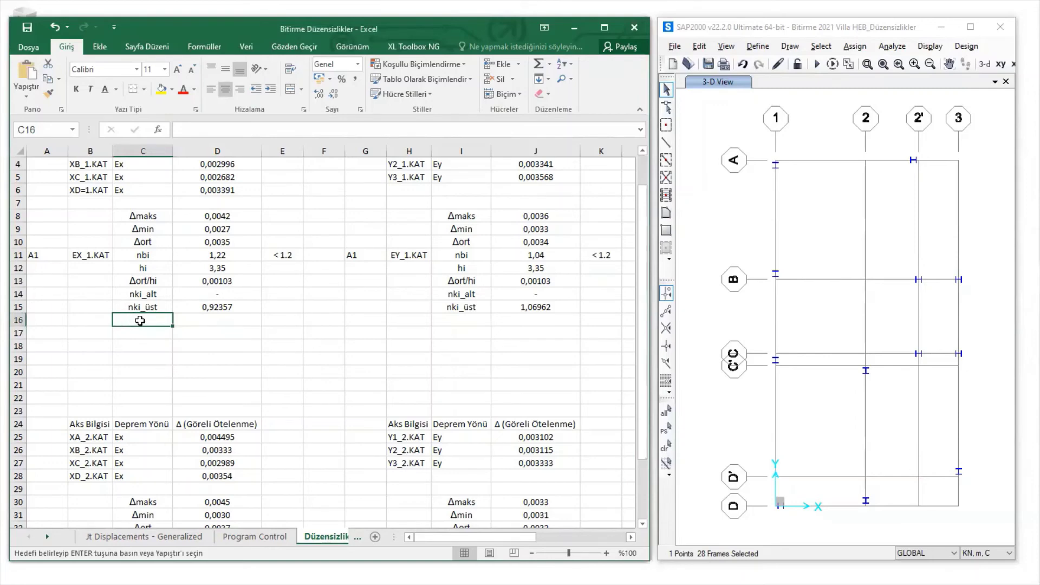
type("Aw1 Aw2 Adet (x1) Adet(x2) Aw nci")
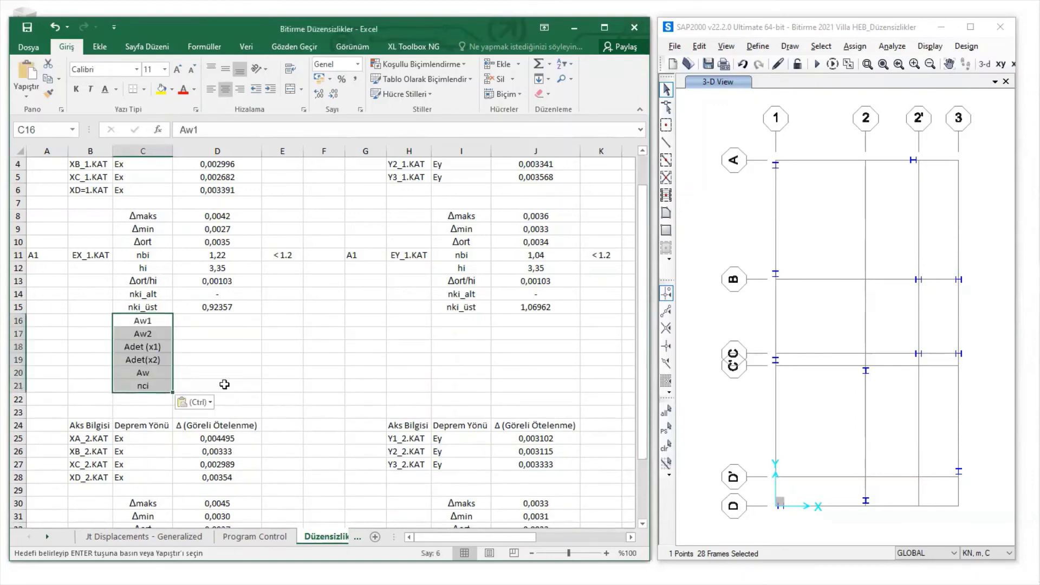
left_click(156, 322)
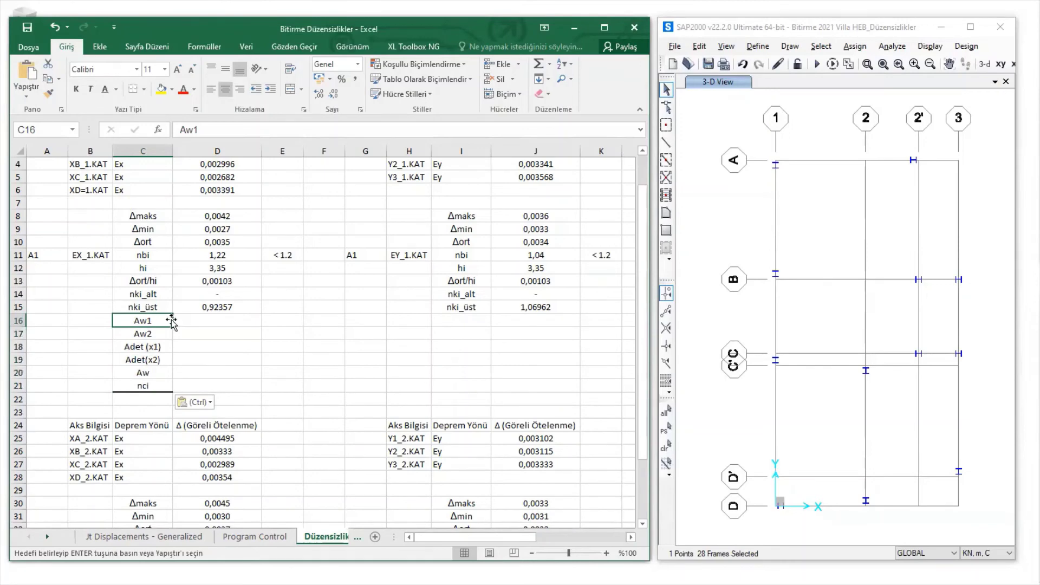
left_click(199, 322)
Remove all cell borders from the label block C16:C21
left_click_drag(156, 322, 154, 386)
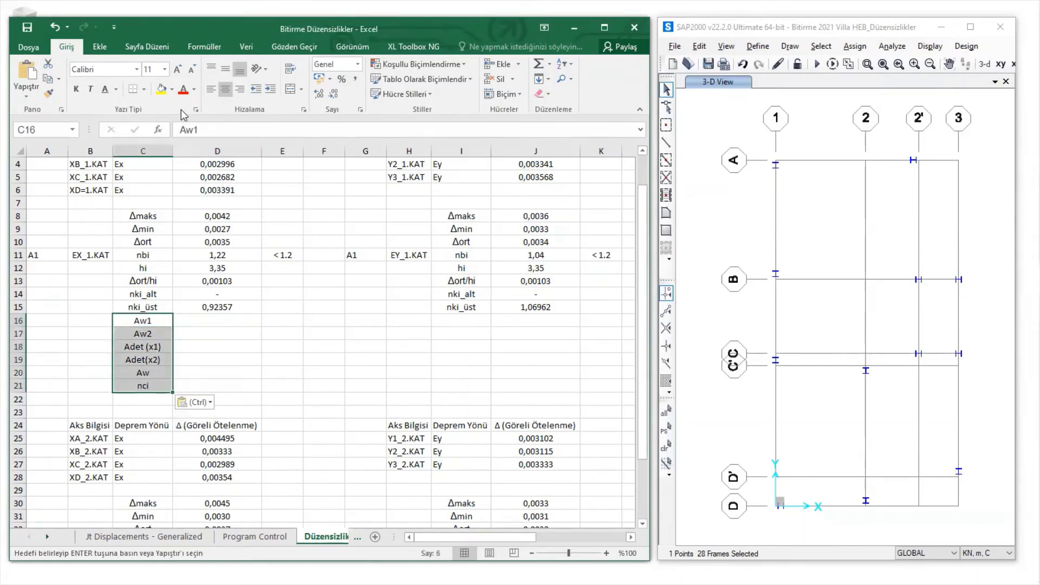
left_click(144, 89)
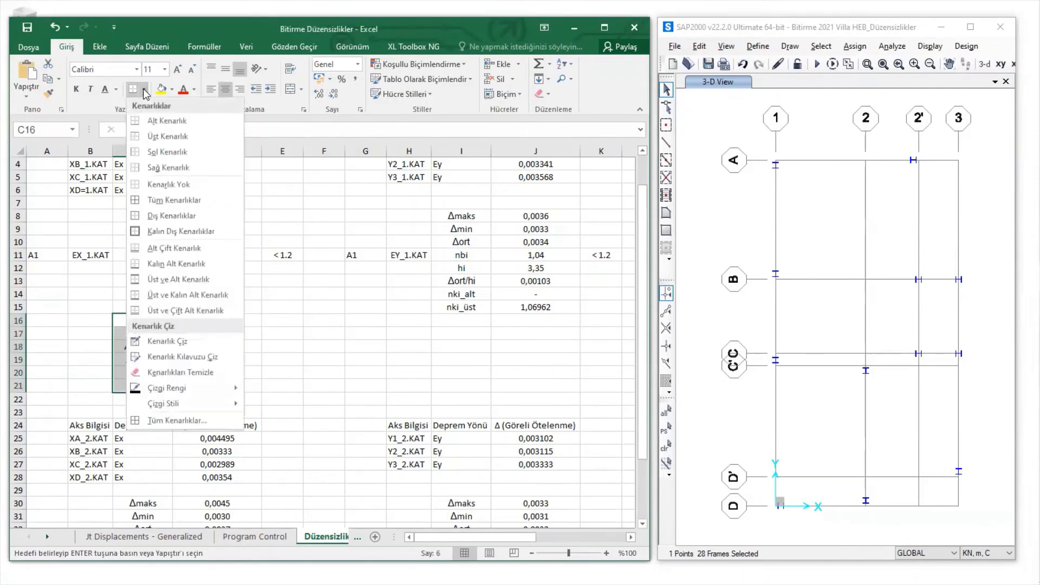
left_click(158, 184)
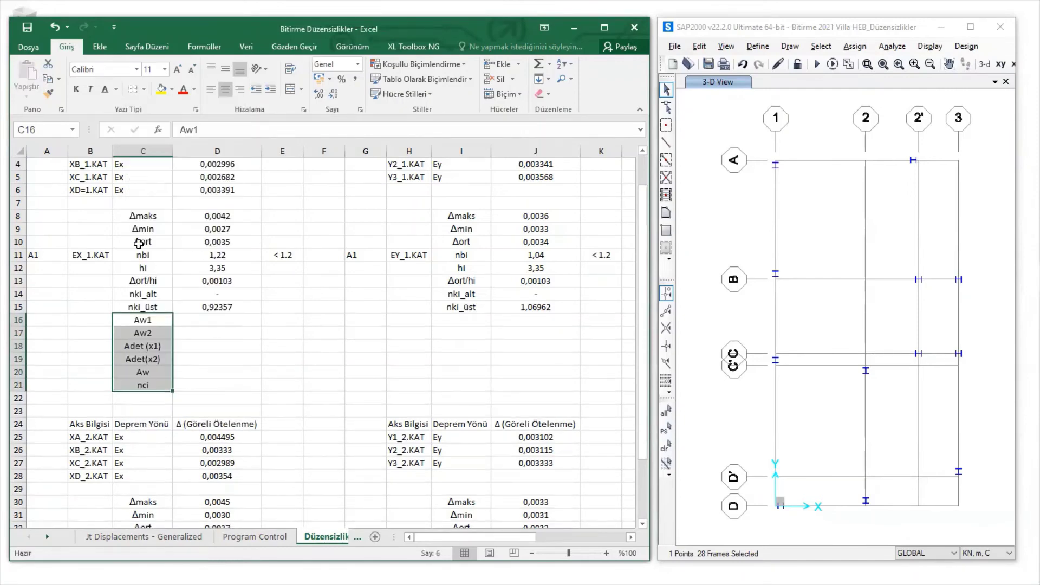
left_click(168, 320)
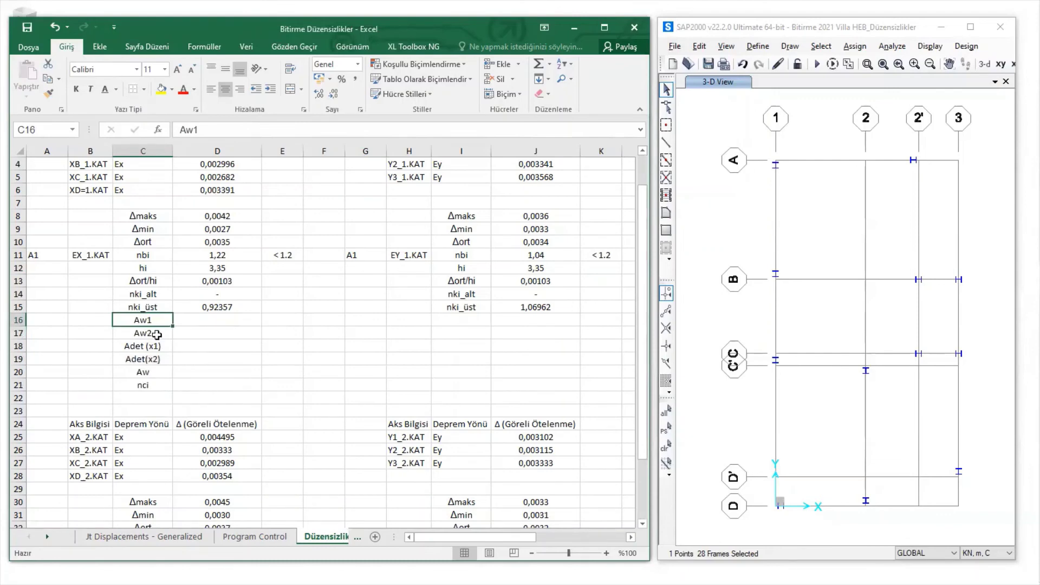
left_click(156, 335)
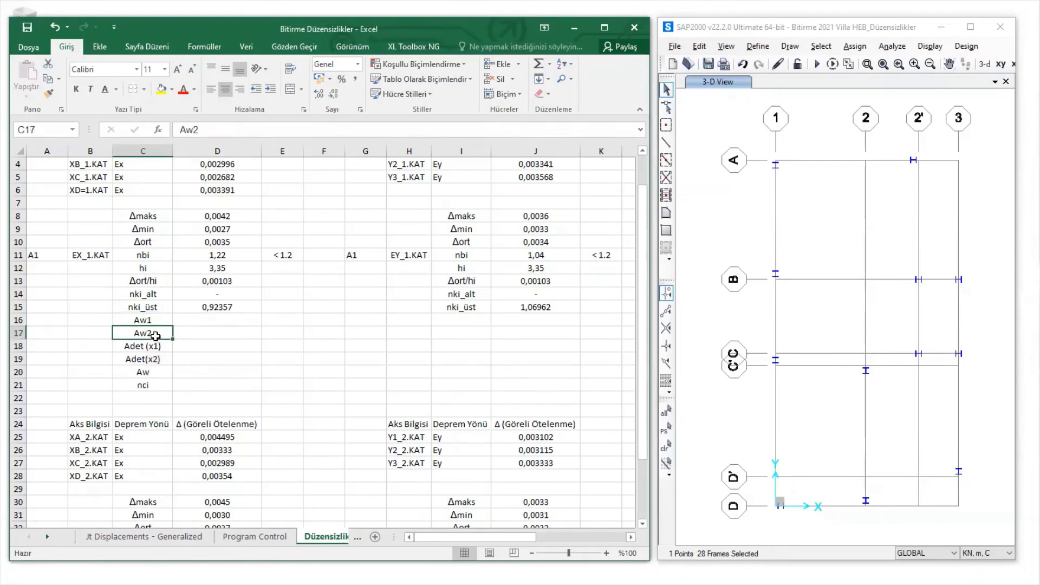
left_click_drag(198, 347, 196, 360)
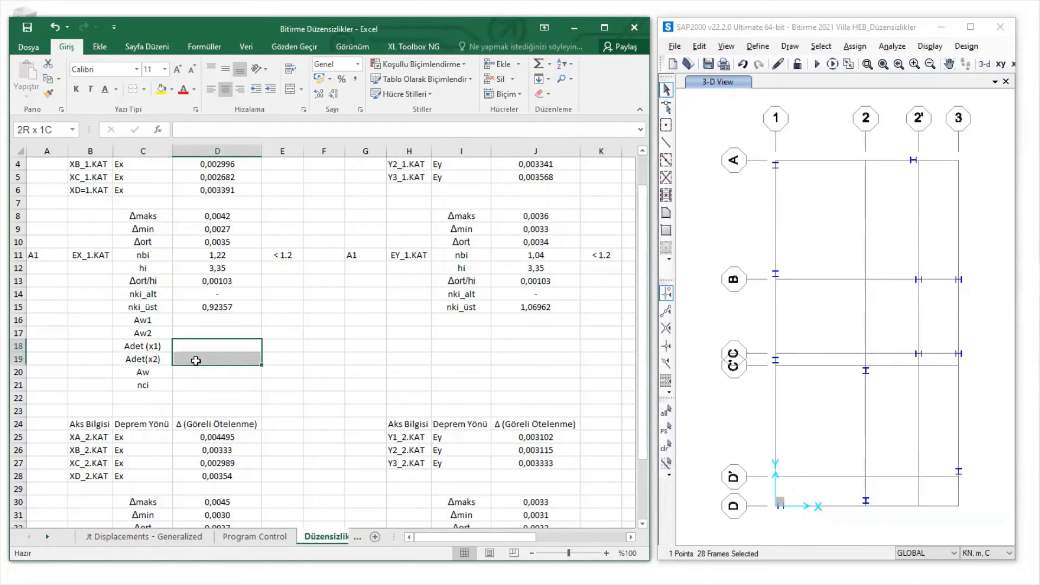
left_click(192, 372)
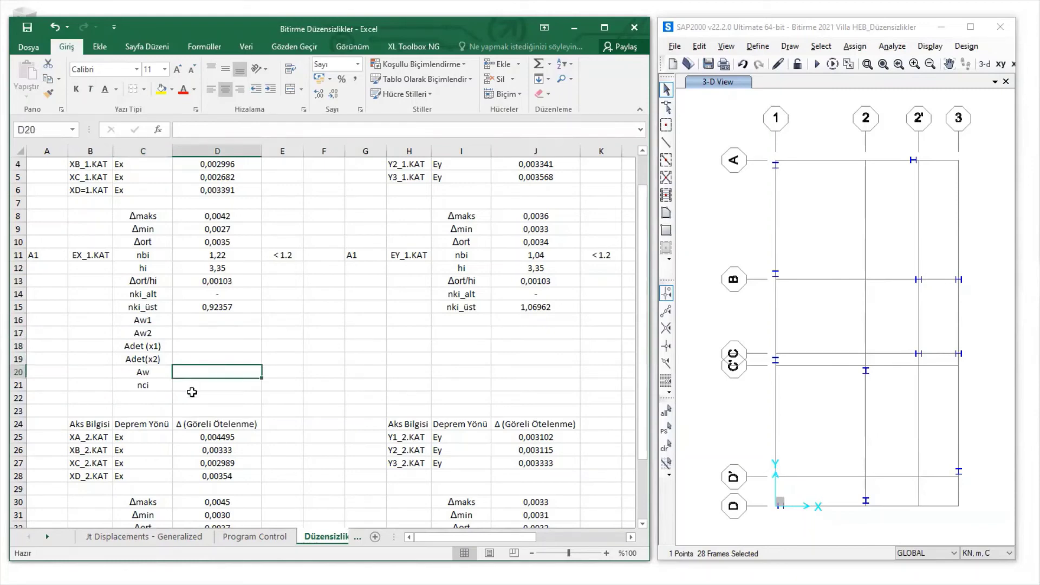
Enter 7040 as Aw1 in D16 and display it without decimals
left_click(215, 319)
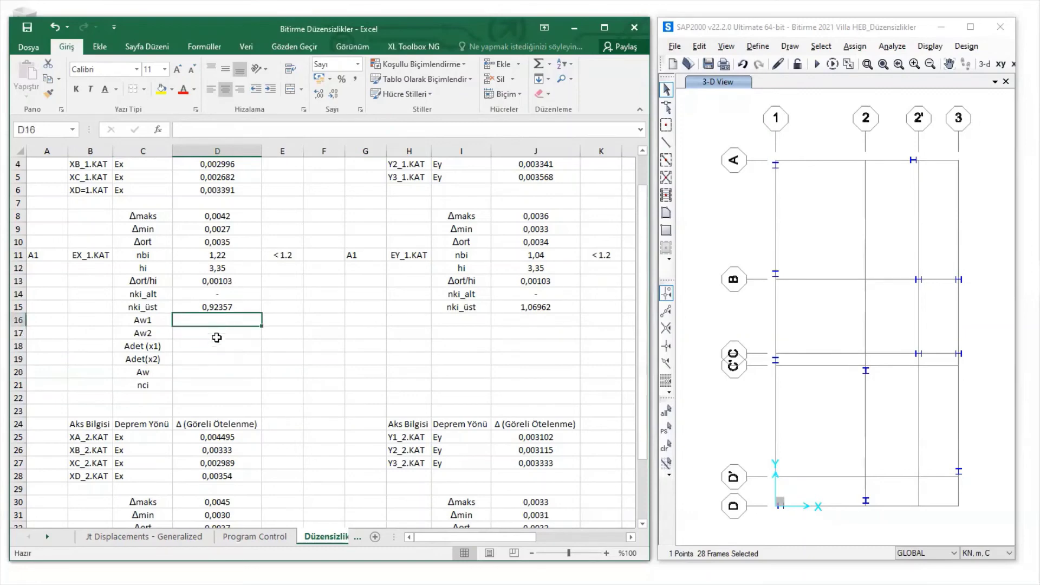
type("7040")
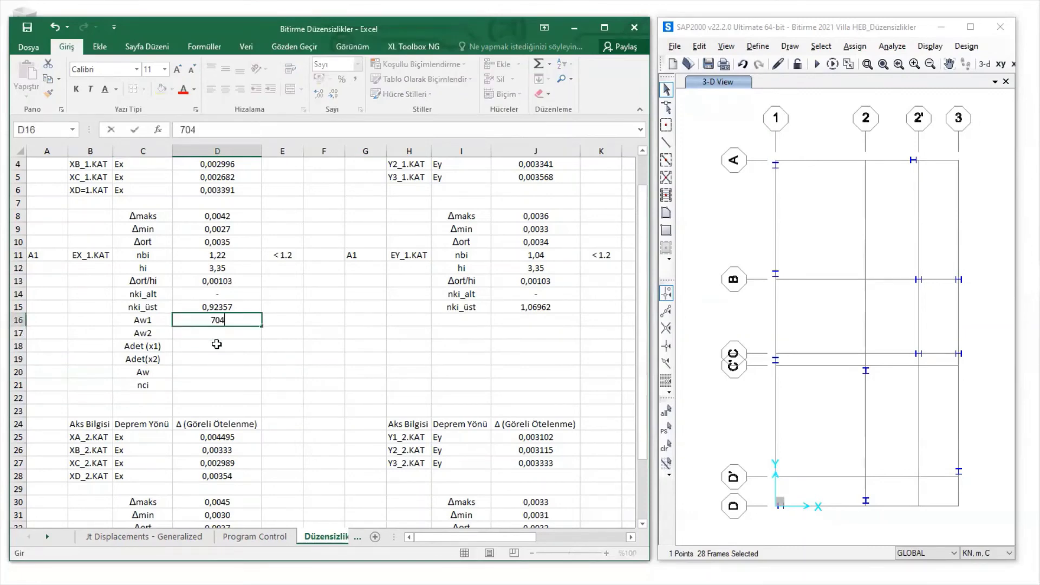
left_click(217, 344)
left_click(243, 319)
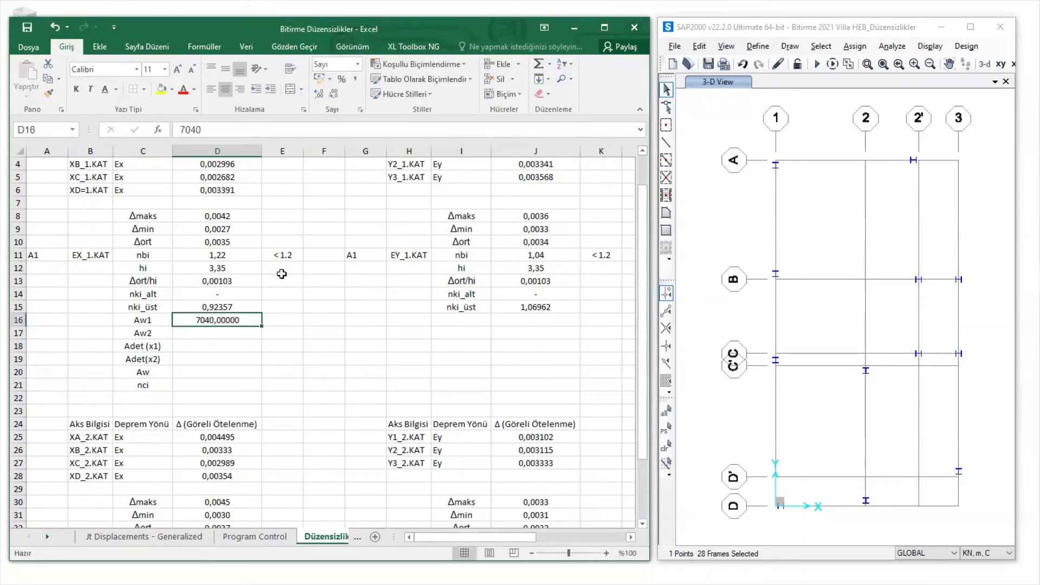
left_click(332, 96)
left_click(333, 96)
left_click(333, 95)
left_click(333, 95)
left_click(333, 95)
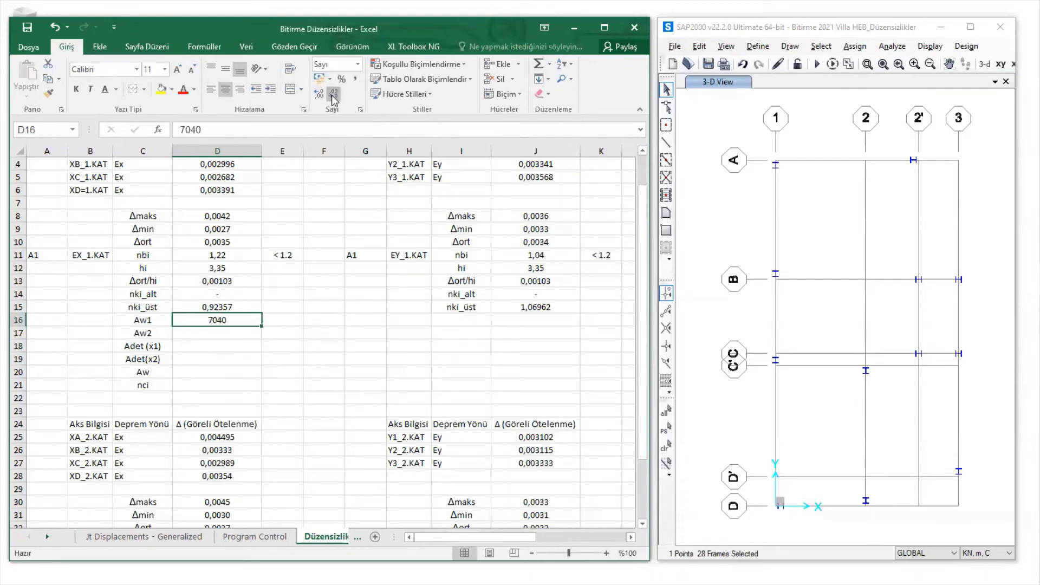
Check the section's Awy shear area in the OneNote sketch, then return to the Excel workbook ready to fill D17
left_click(240, 335)
mouse_move(1022, 247)
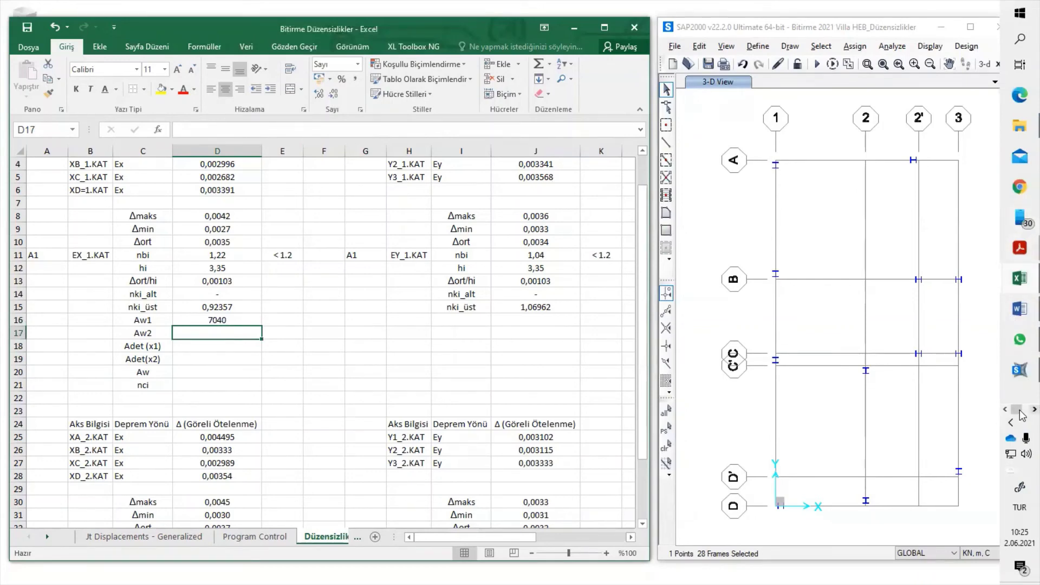
left_click(1022, 413)
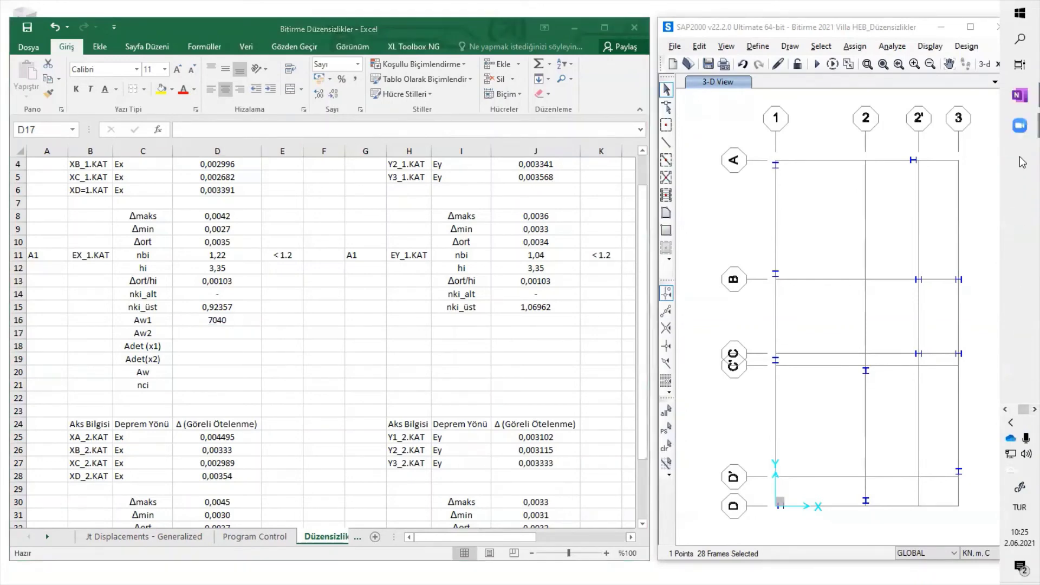
left_click(1020, 96)
left_click(632, 404)
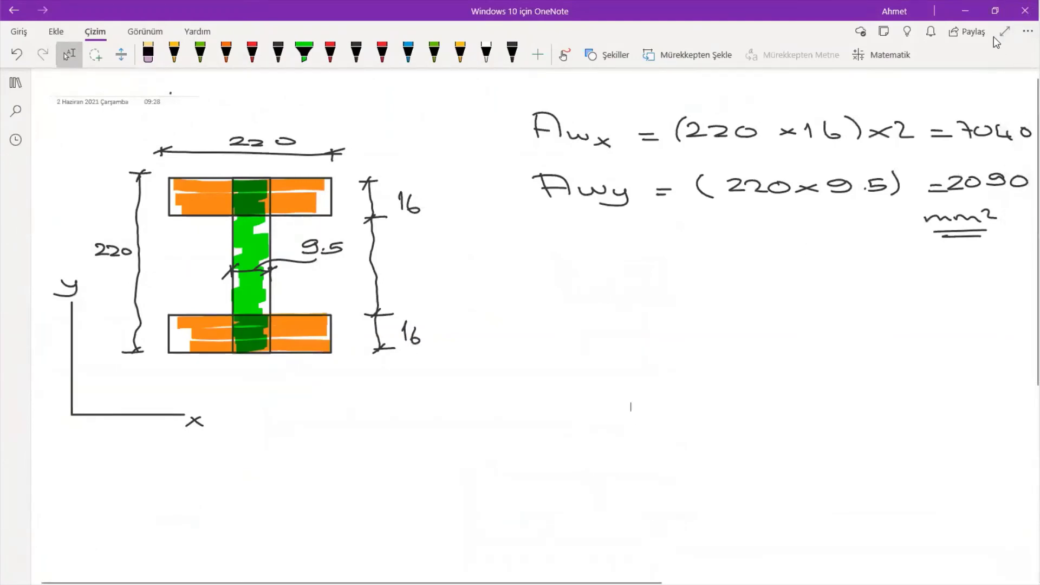
left_click(969, 11)
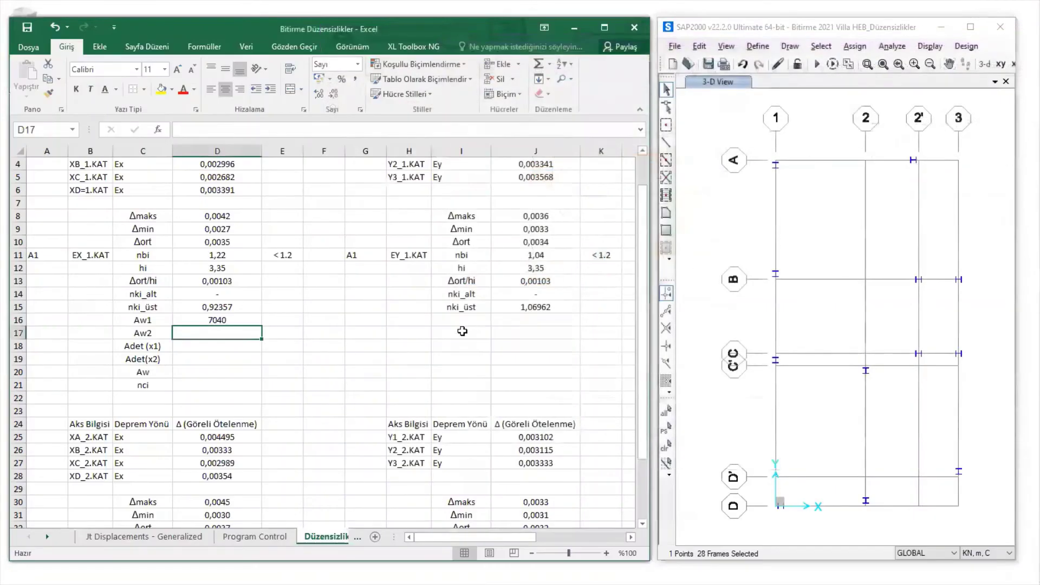
Enter 2090 as Aw2 in D17 and display it without decimals
type("2090")
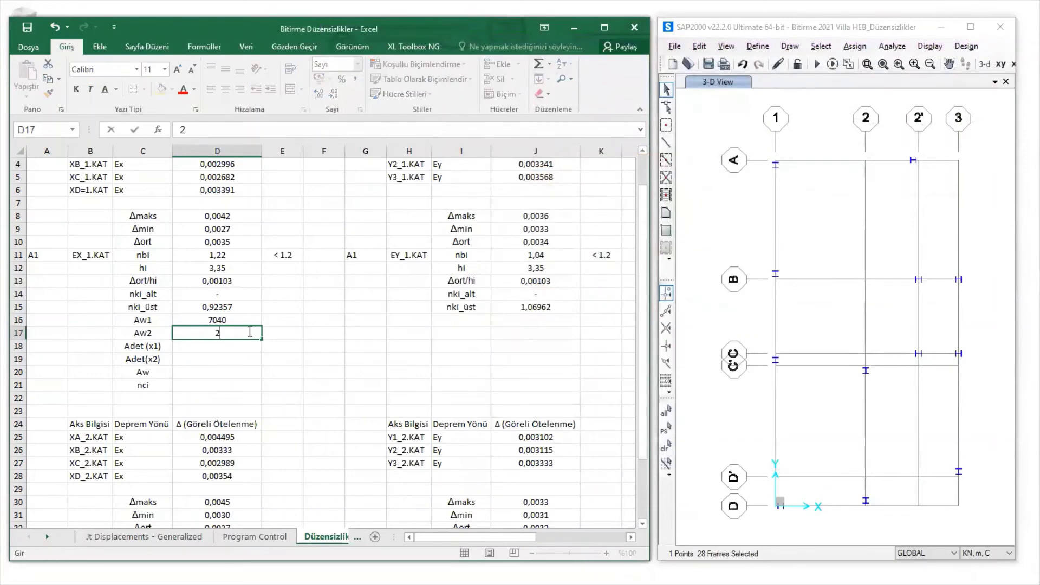
left_click(236, 362)
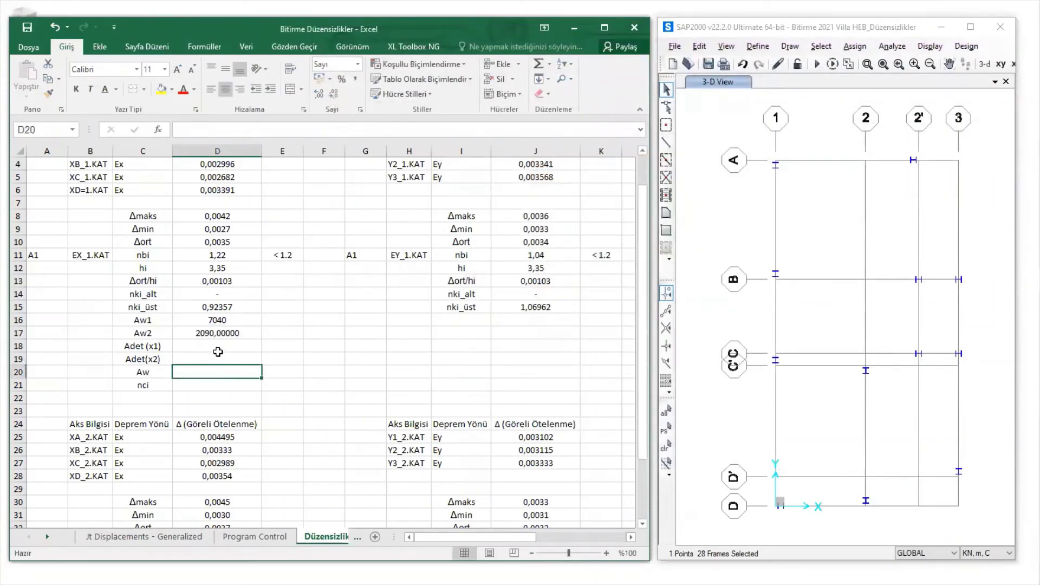
left_click(230, 341)
left_click(228, 333)
left_click(334, 95)
left_click(334, 95)
left_click(334, 95)
left_click(333, 95)
left_click(334, 95)
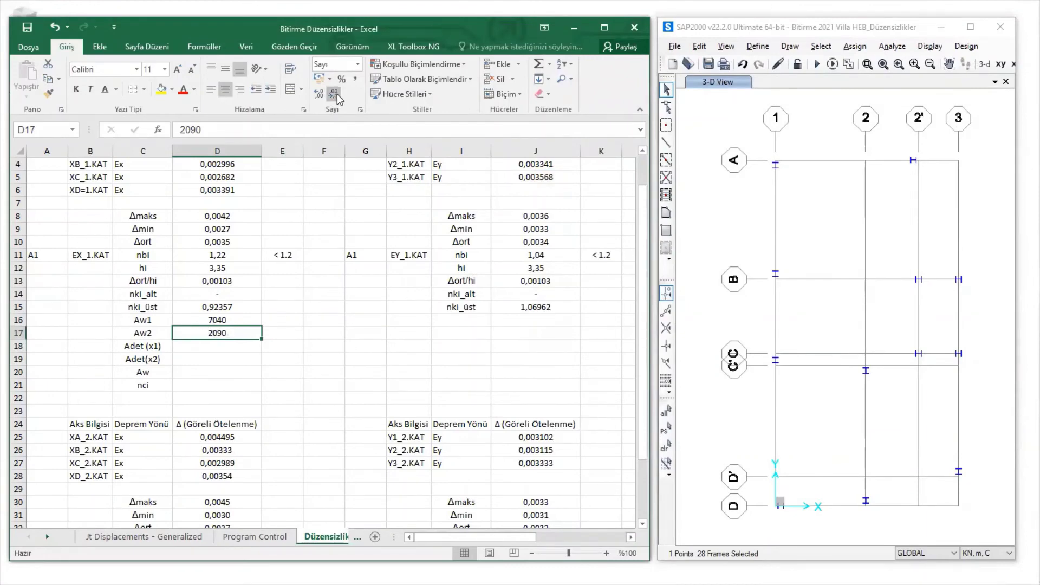
Count the columns of the first orientation in the SAP2000 plan and enter 6 as Adet (x1) in D18
left_click(235, 347)
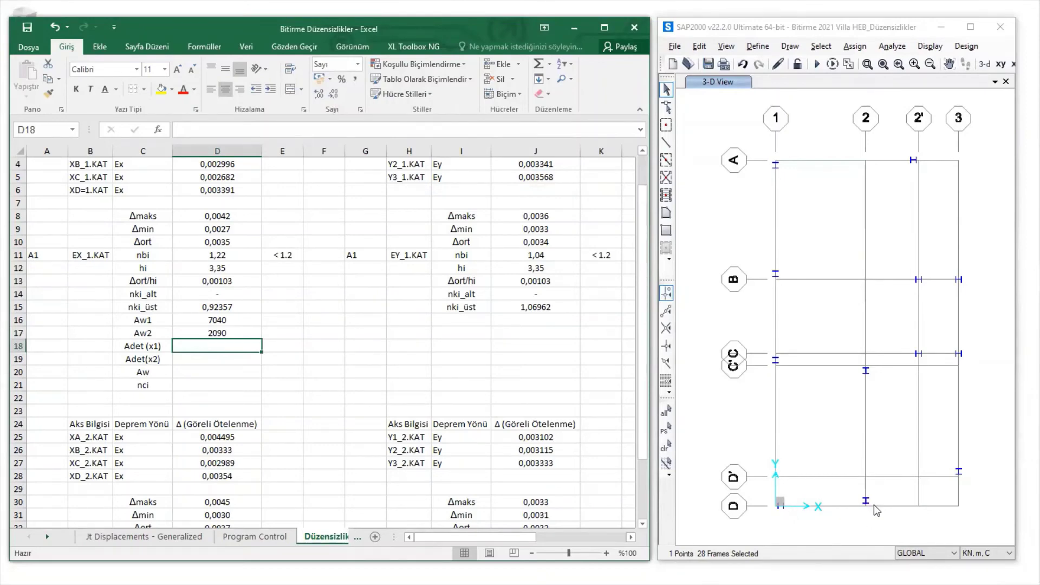
type("7")
type("6")
key("Return")
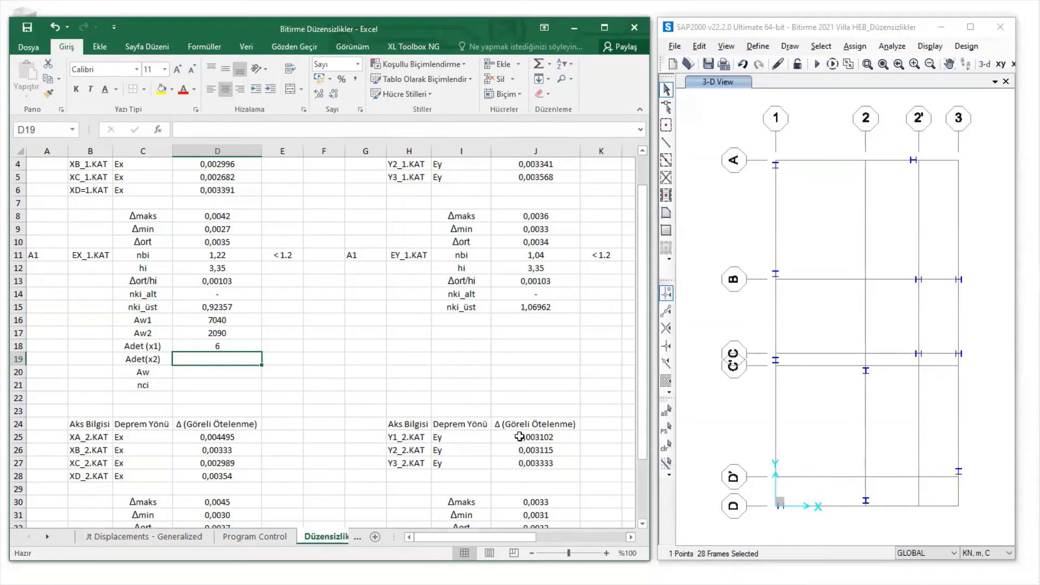
Fill Adet(x2) in D19 with a formula referencing D18 and display the result without decimals
type("=")
left_click(231, 345)
key("Return")
left_click(247, 359)
left_click(335, 96)
left_click(334, 95)
left_click(334, 96)
left_click(335, 95)
left_click(334, 95)
Calculate the total effective shear area Aw in D20 with the formula =D18*D16+D19*D17
left_click(237, 368)
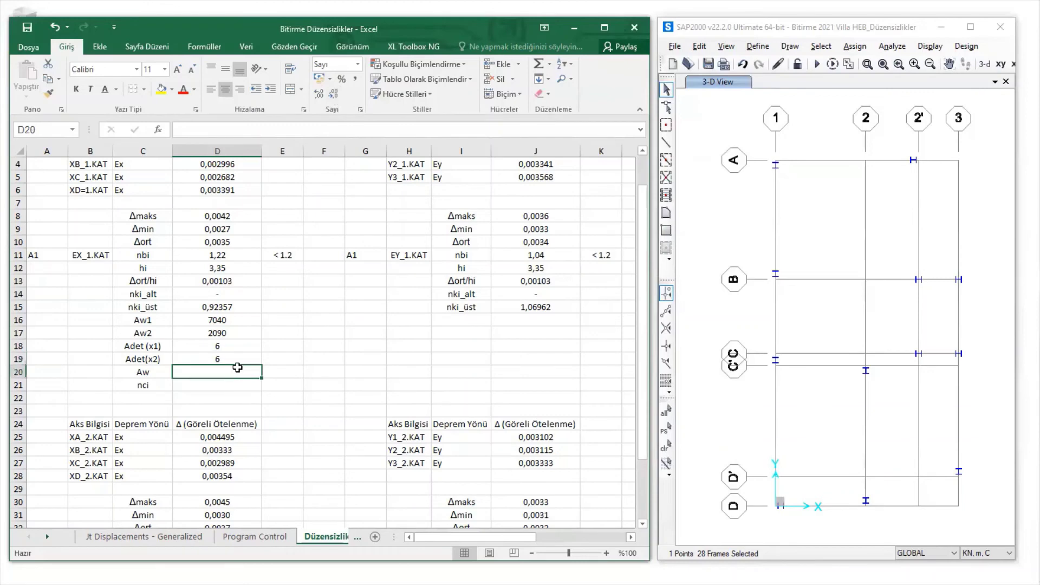
type("=")
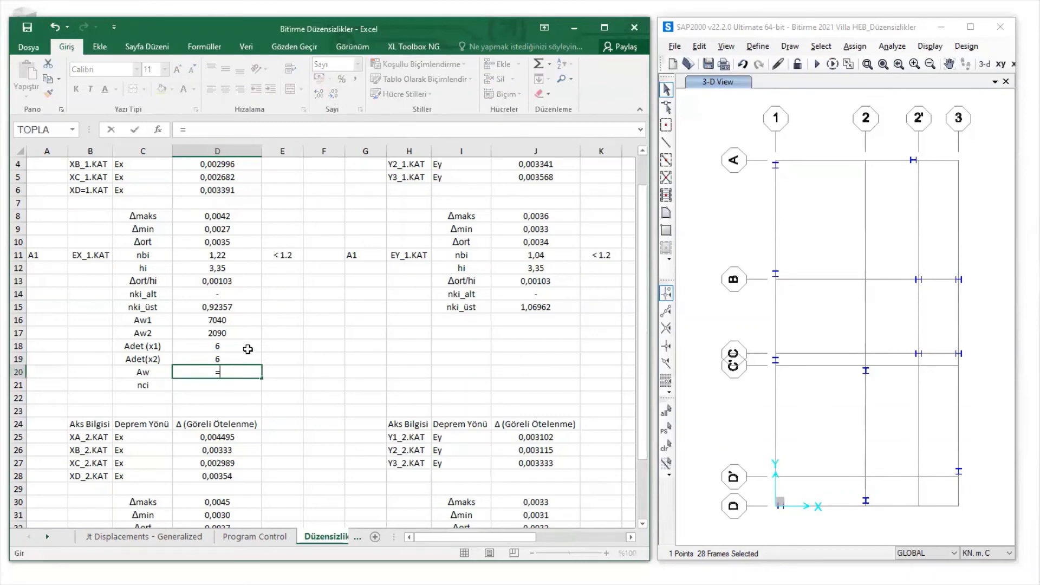
left_click(245, 348)
type("*")
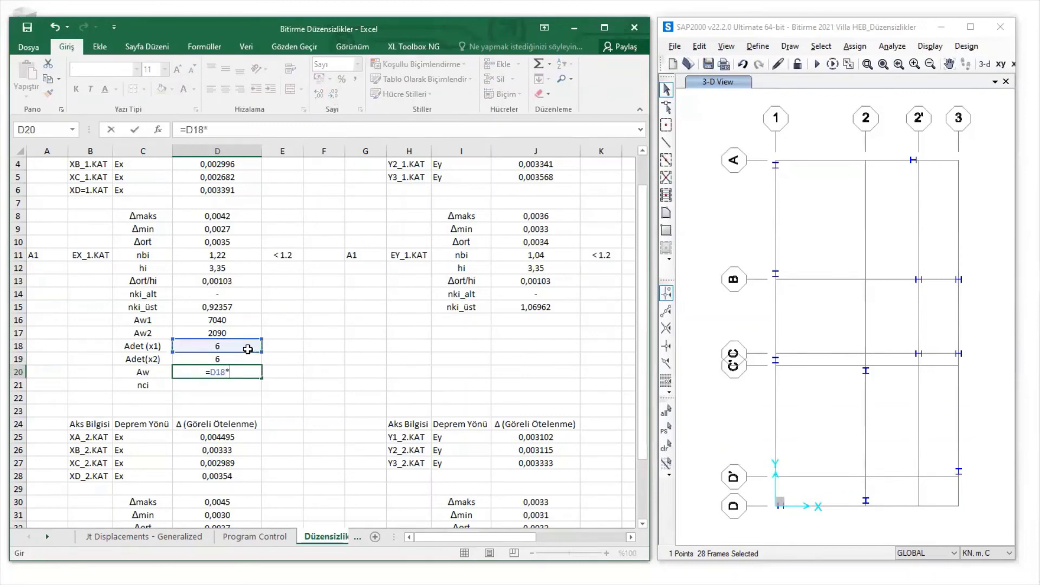
left_click(221, 320)
type("+")
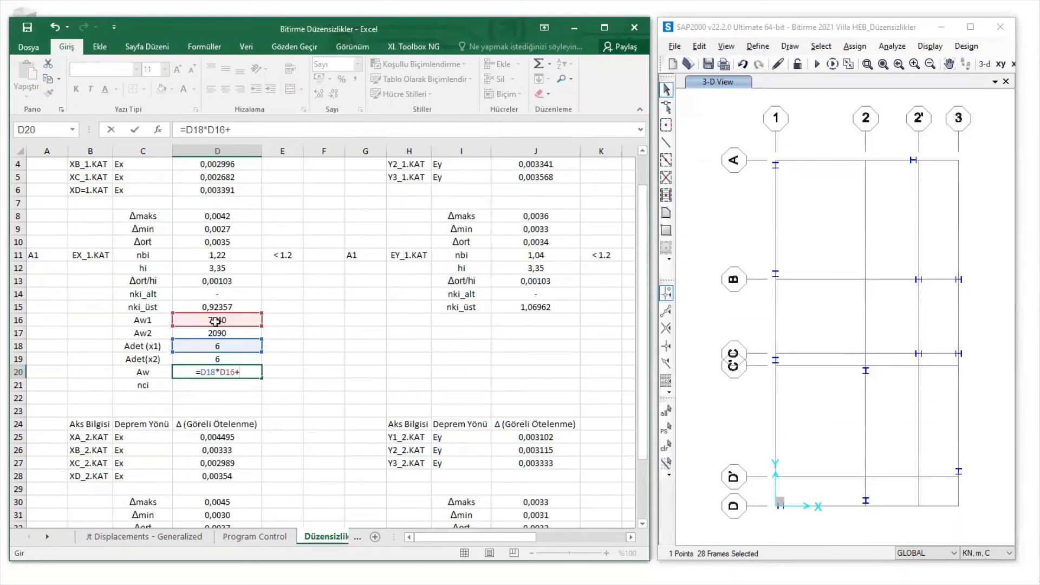
left_click(224, 358)
type("*")
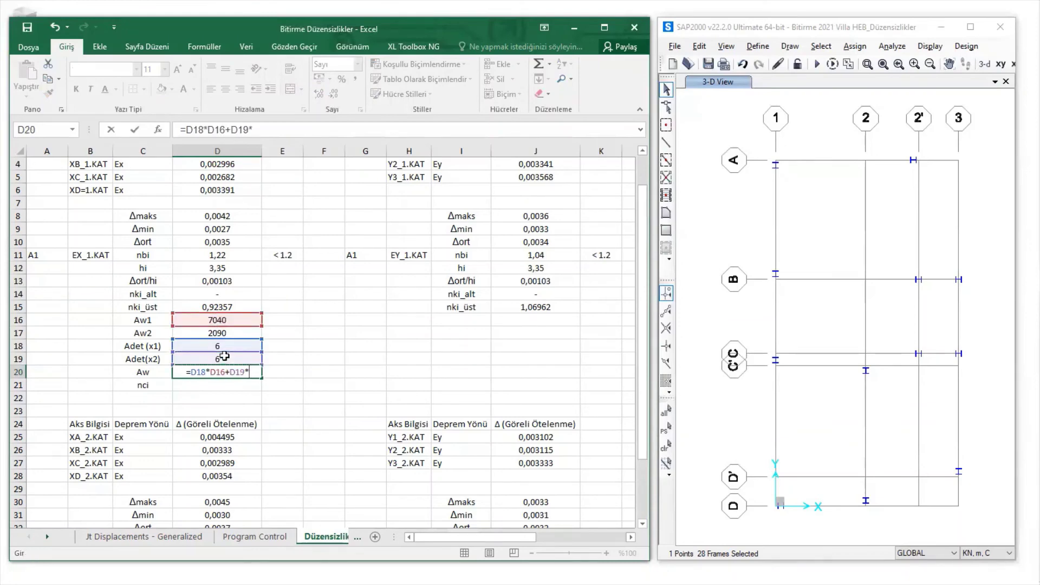
left_click(230, 334)
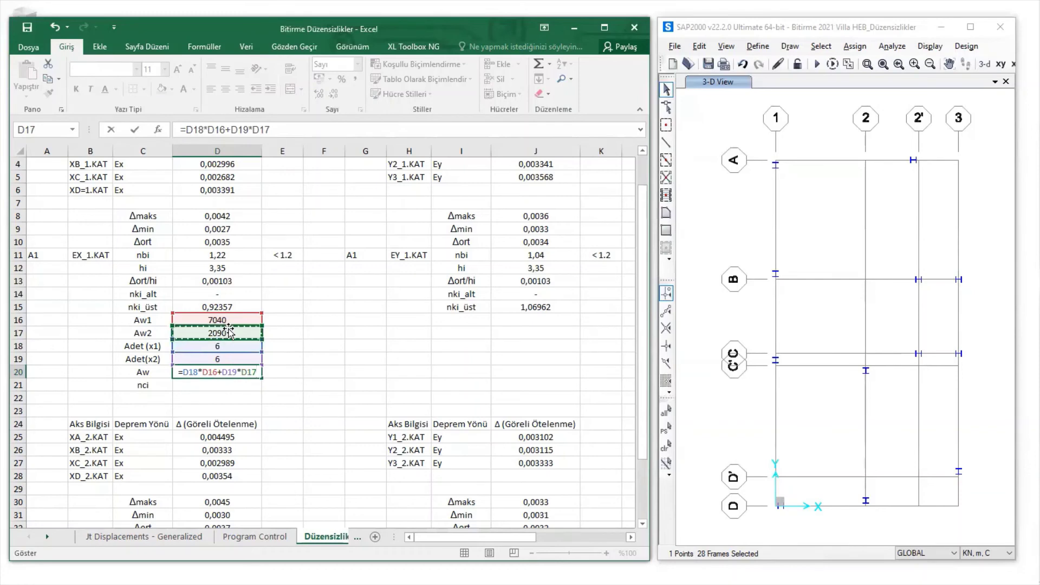
key("Return")
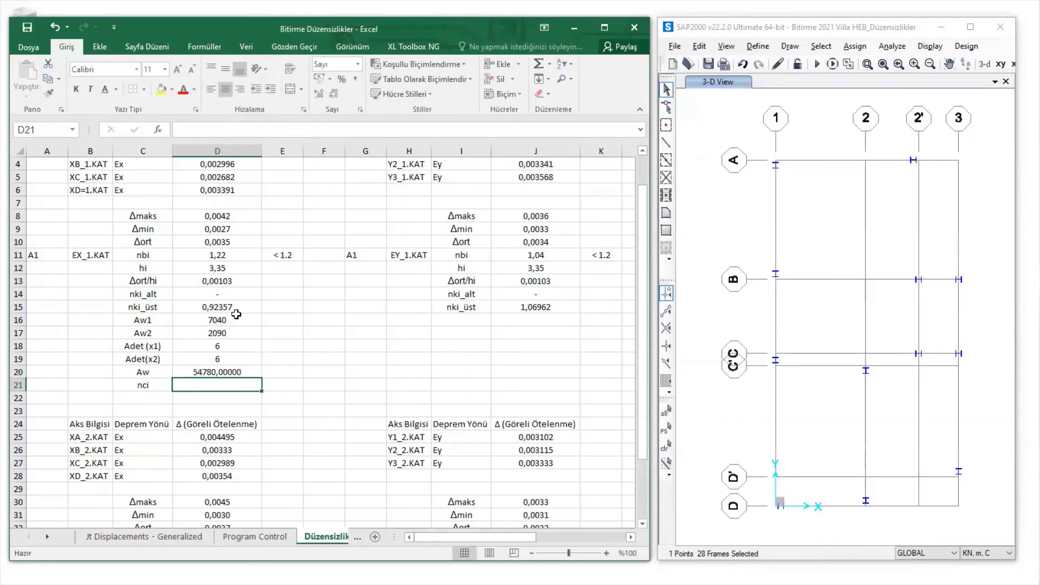
Display the total effective shear area Aw in D20 without decimals
left_click(238, 372)
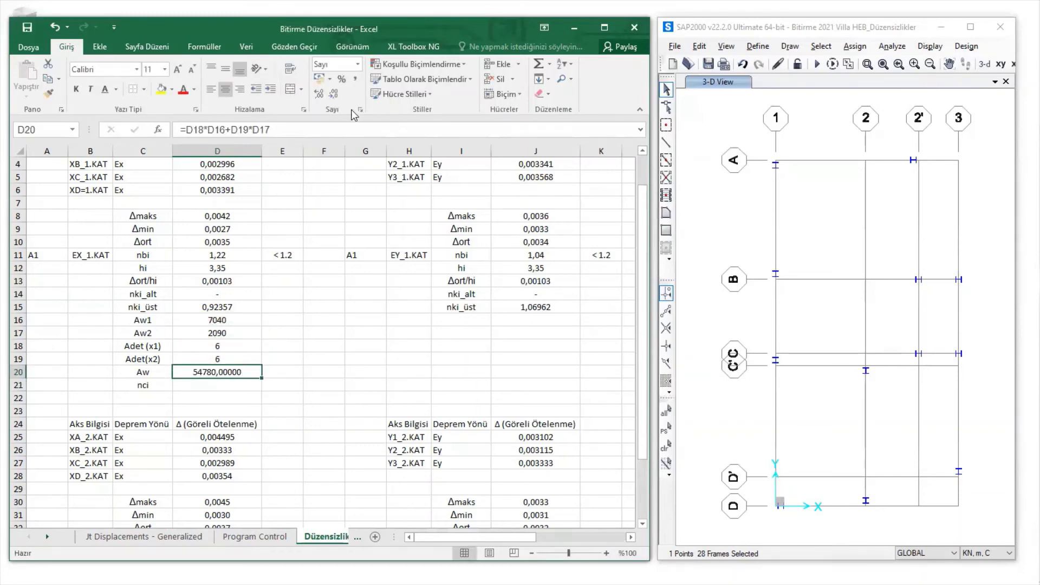
left_click(335, 99)
left_click(336, 99)
left_click(335, 99)
left_click(336, 100)
left_click(335, 100)
Copy the shear area block C16:D21, from Aw1 to nci, to the first storey's Ey table starting at I16
left_click_drag(153, 324, 195, 385)
right_click(199, 385)
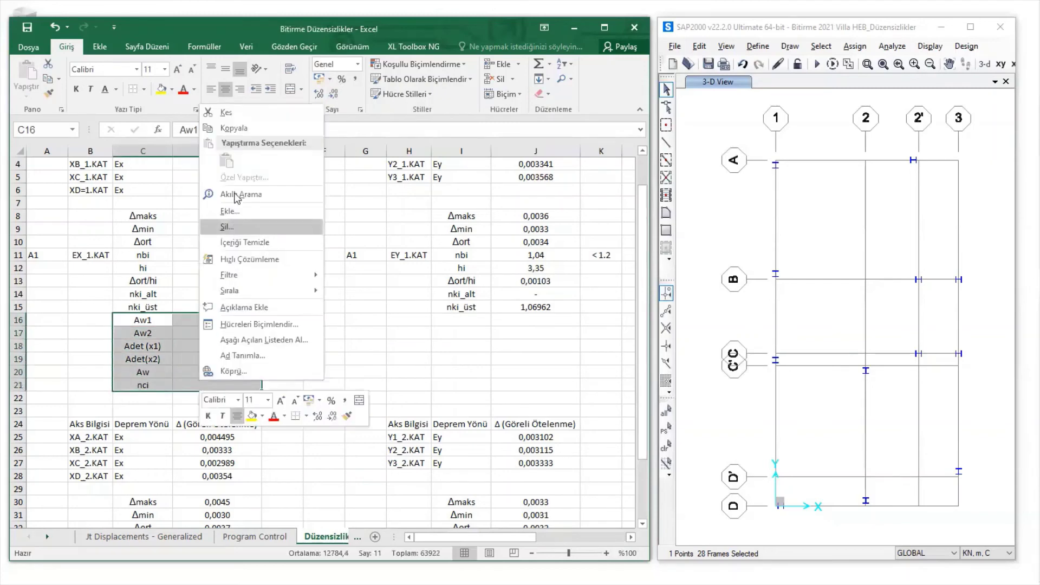
left_click(241, 130)
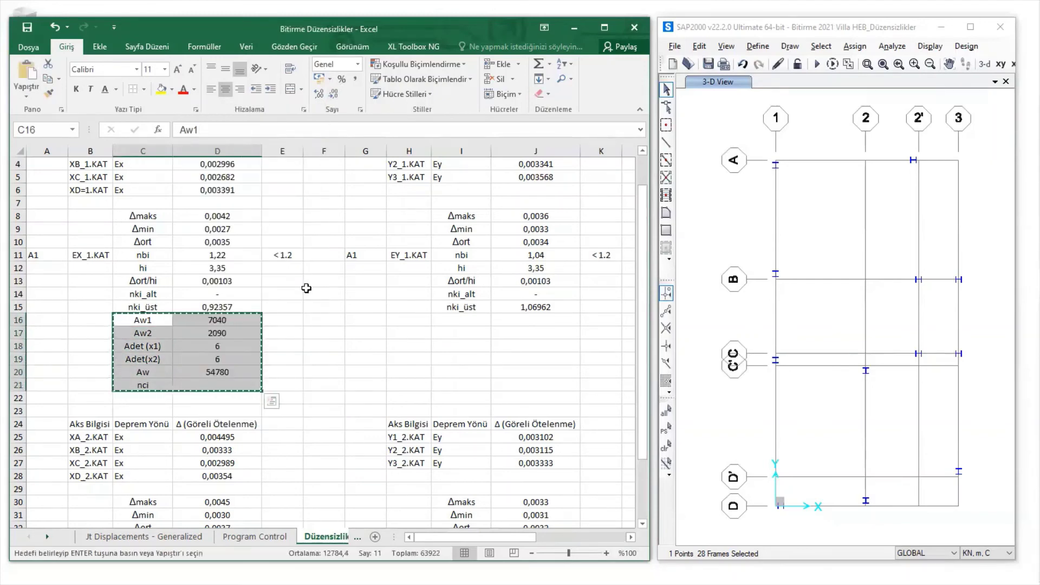
left_click(451, 319)
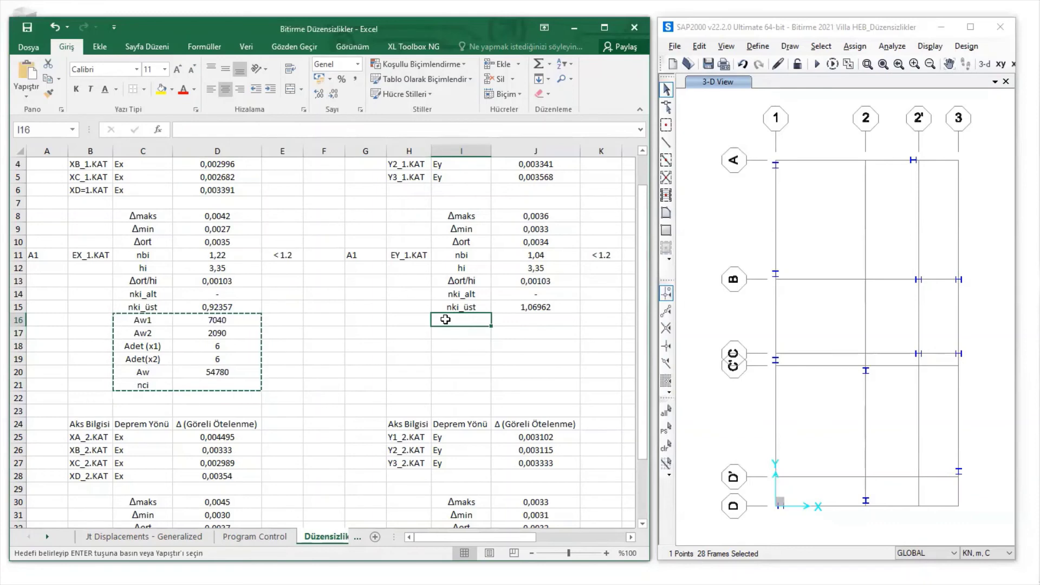
right_click(445, 320)
left_click(473, 101)
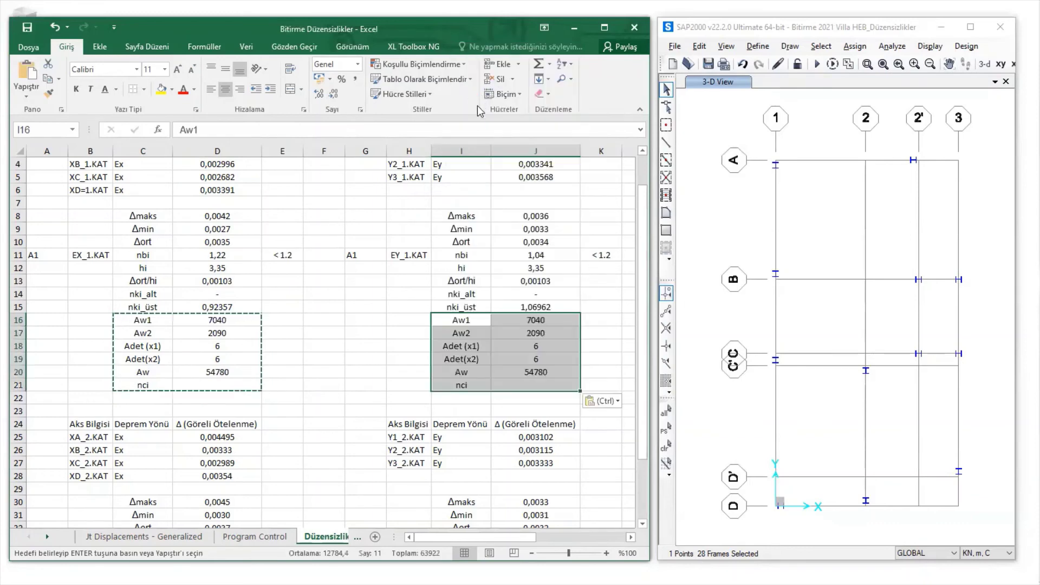
Compare the copied Aw inputs and formula in J16:J20 with the Ex block and the column orientations in the SAP2000 plan
left_click_drag(536, 347, 539, 320)
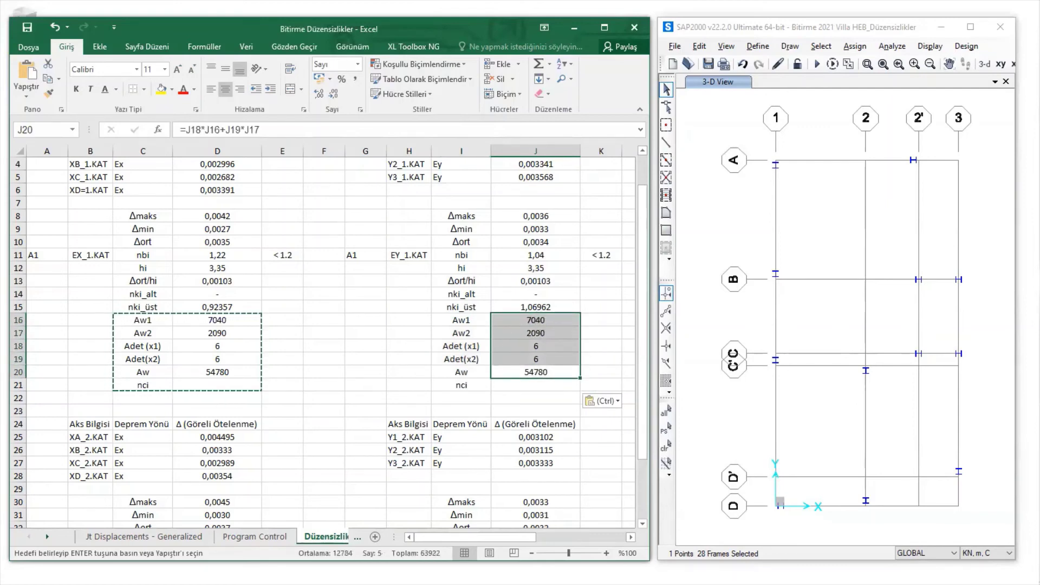
key("alt+Tab")
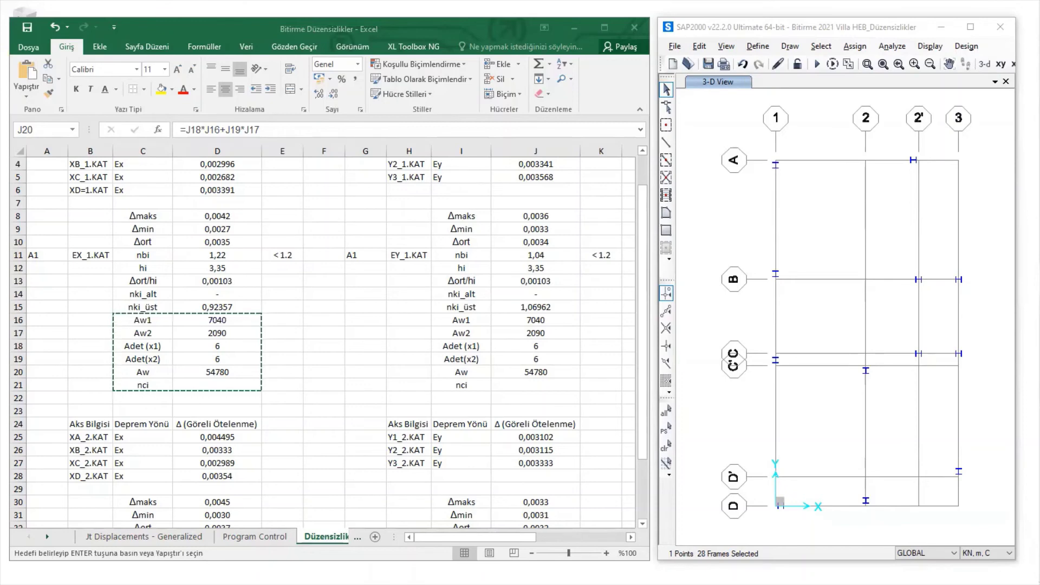
key("ctrl+v")
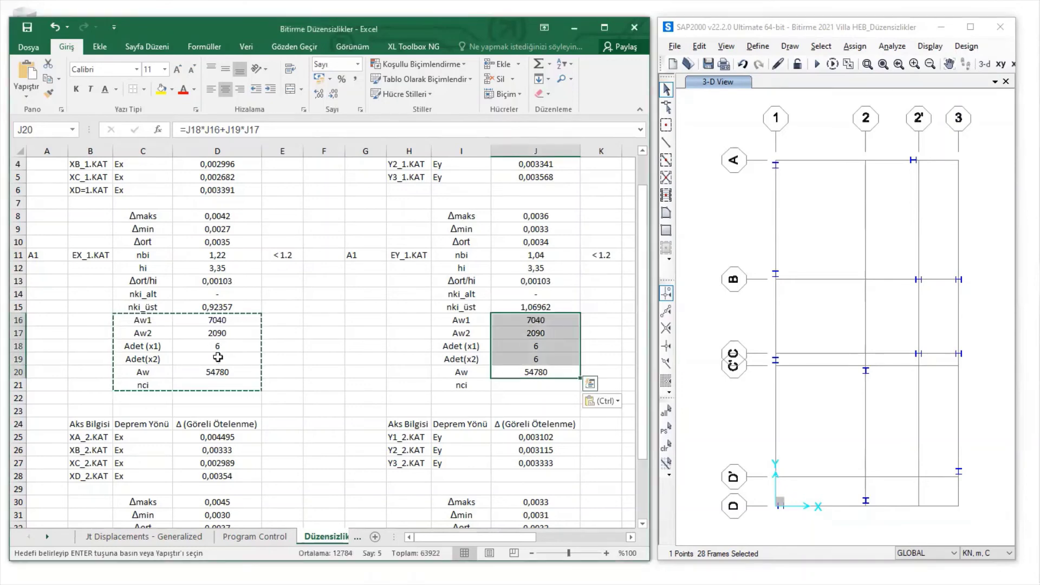
left_click(222, 358)
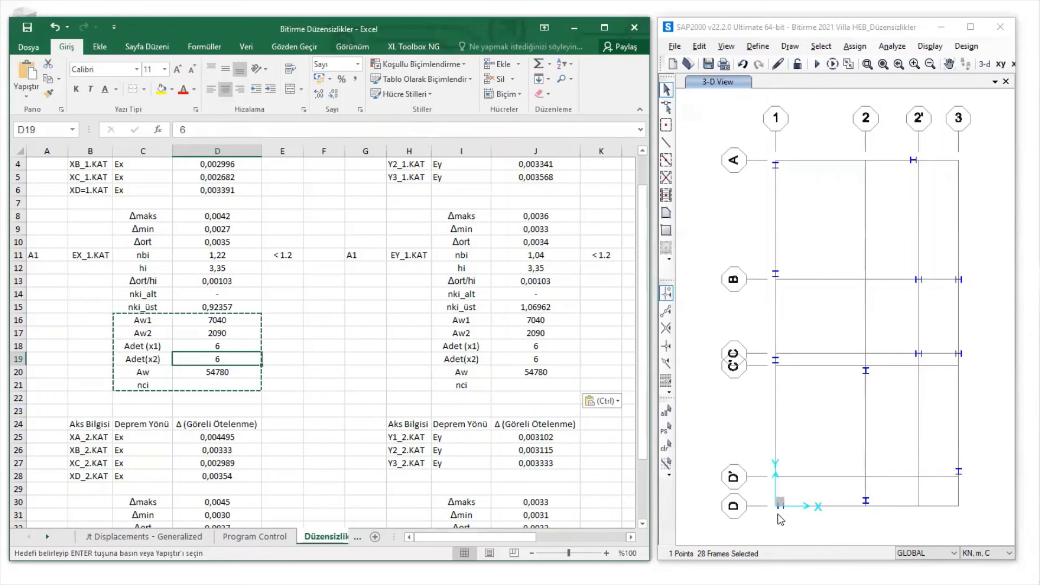
left_click(549, 377)
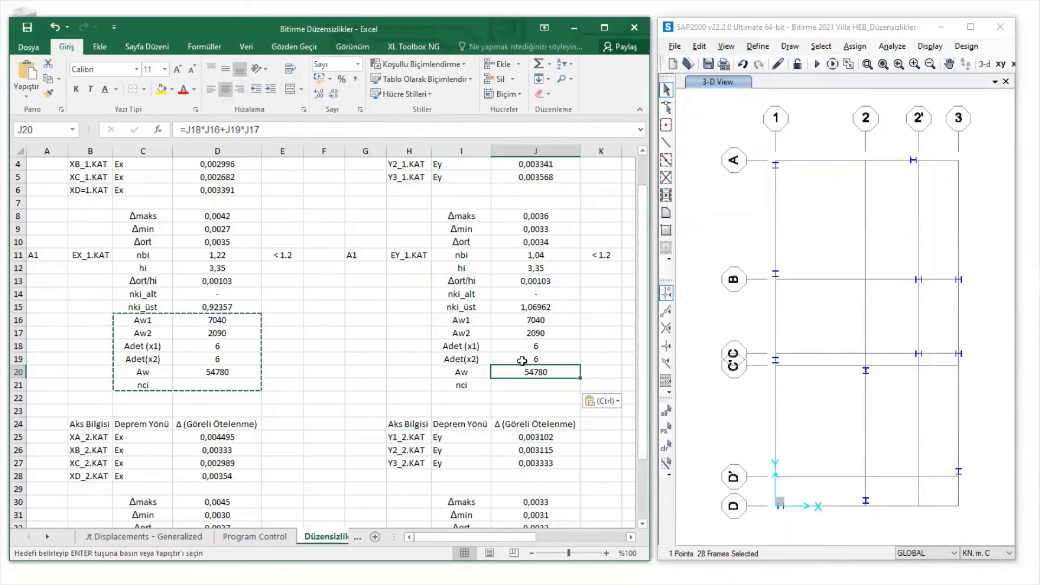
left_click(239, 375)
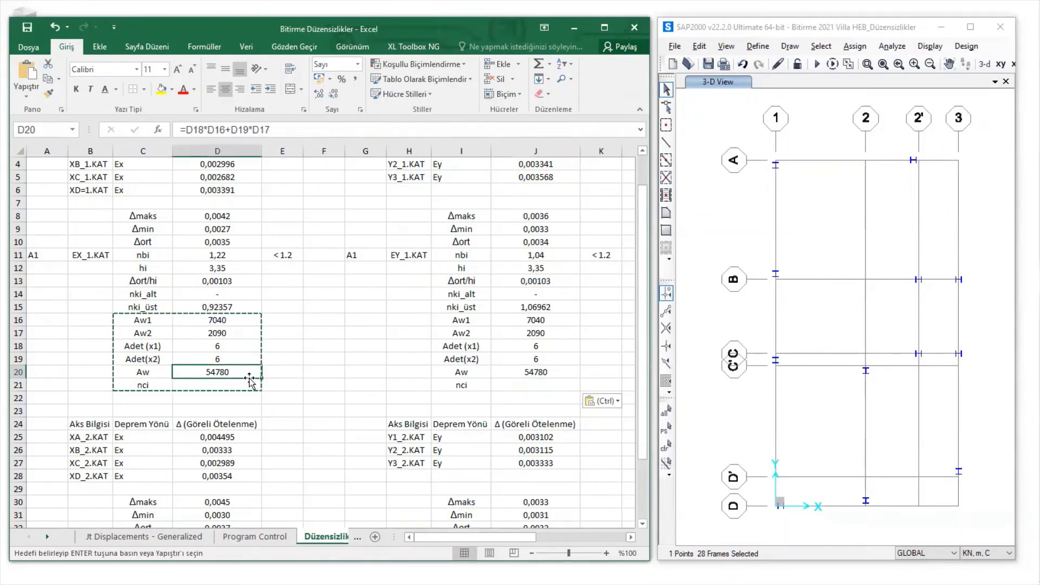
left_click(535, 373)
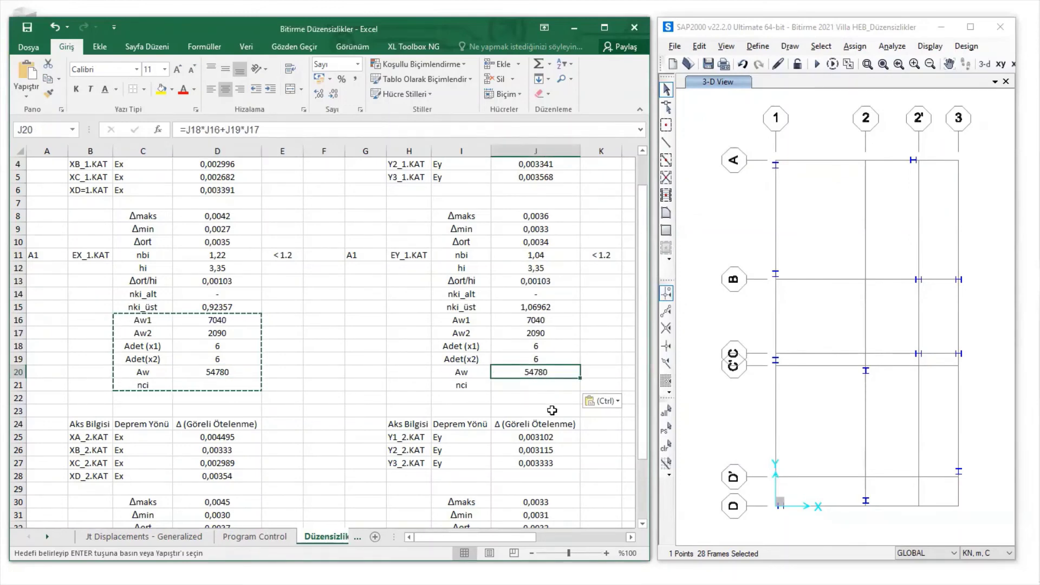
key("Escape")
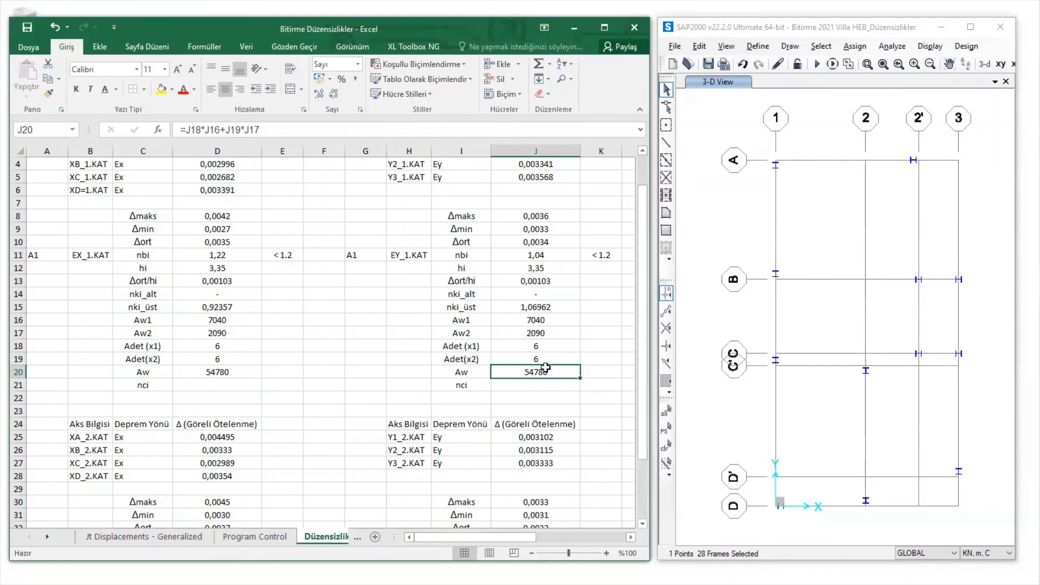
Copy the block I16:J21 into the second storey's Ex and Ey tables, starting at C38 and I38
left_click_drag(470, 325, 533, 380)
right_click(533, 381)
left_click(563, 128)
scroll(325, 340, "down", 5)
right_click(150, 415)
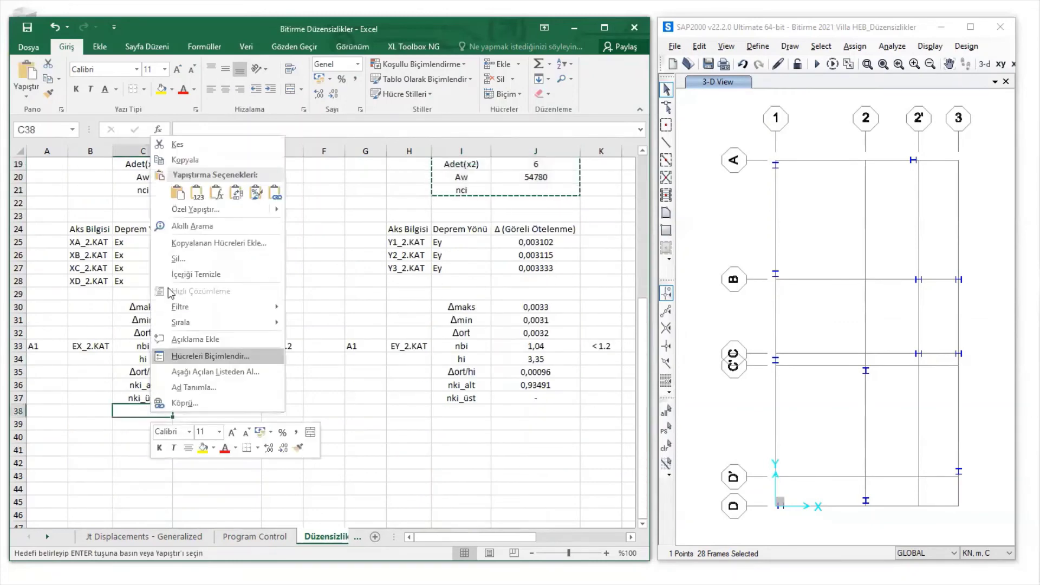
left_click(180, 195)
left_click(450, 414)
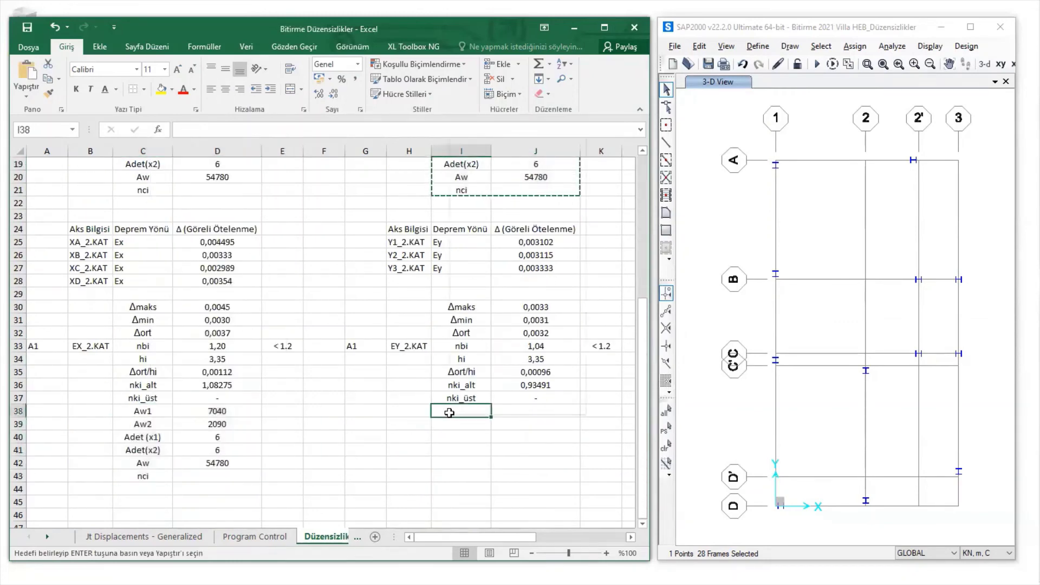
right_click(450, 414)
left_click(477, 194)
left_click(302, 406)
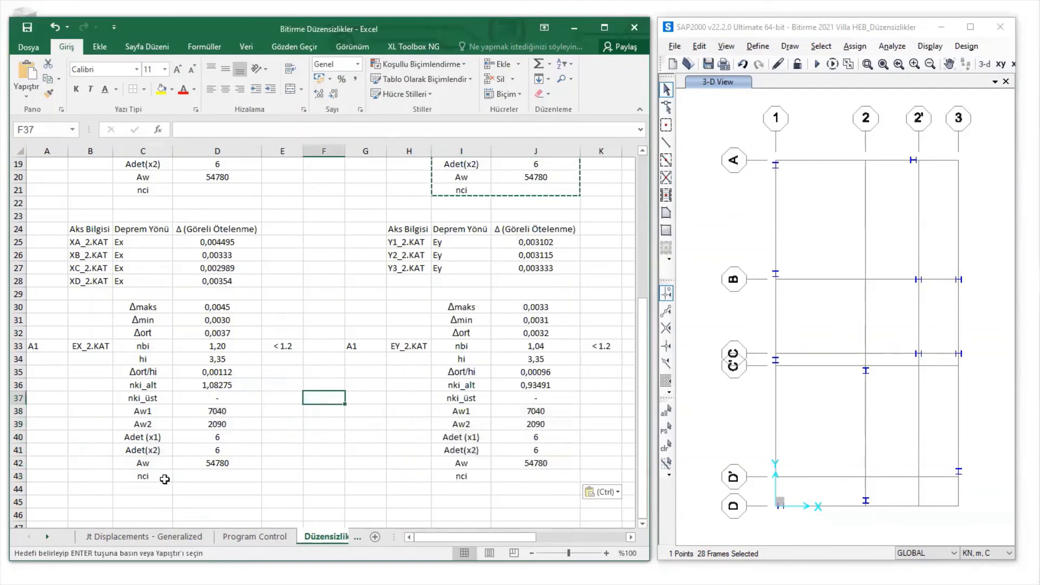
Switch to TBDY-2018.pdf in Acrobat Reader and review the B1 weak-storey definition and its ηci ratio formula
left_click(151, 477)
scroll(154, 487, "up", 2)
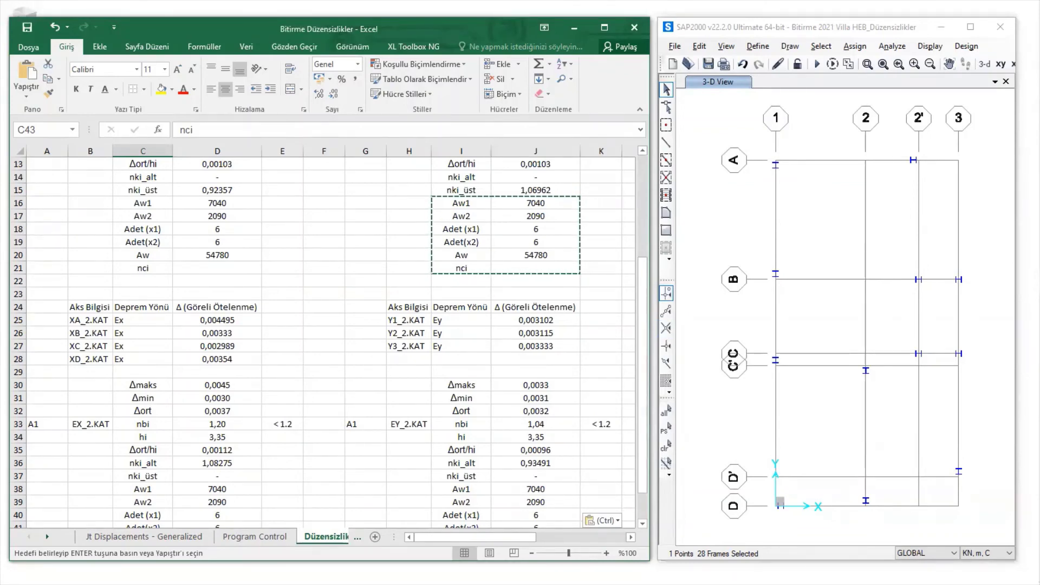
mouse_move(1023, 217)
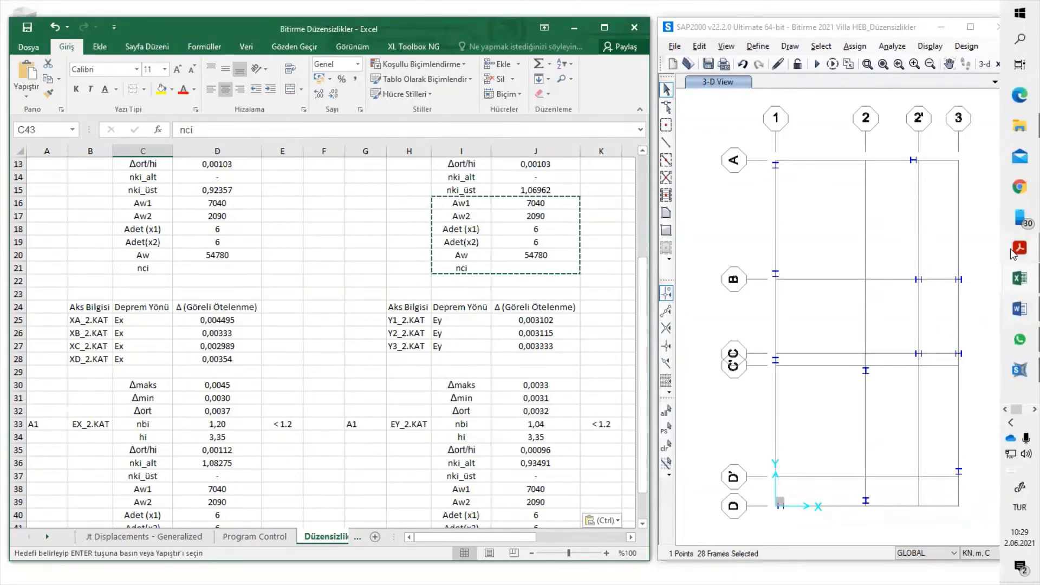
mouse_move(1011, 249)
left_click(962, 162)
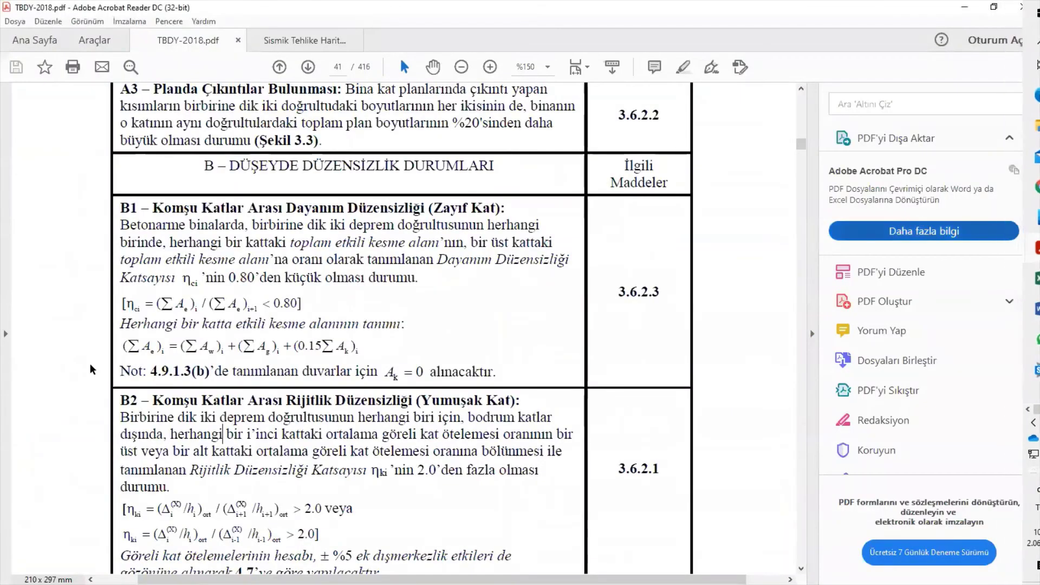
left_click_drag(121, 303, 314, 319)
left_click(177, 318)
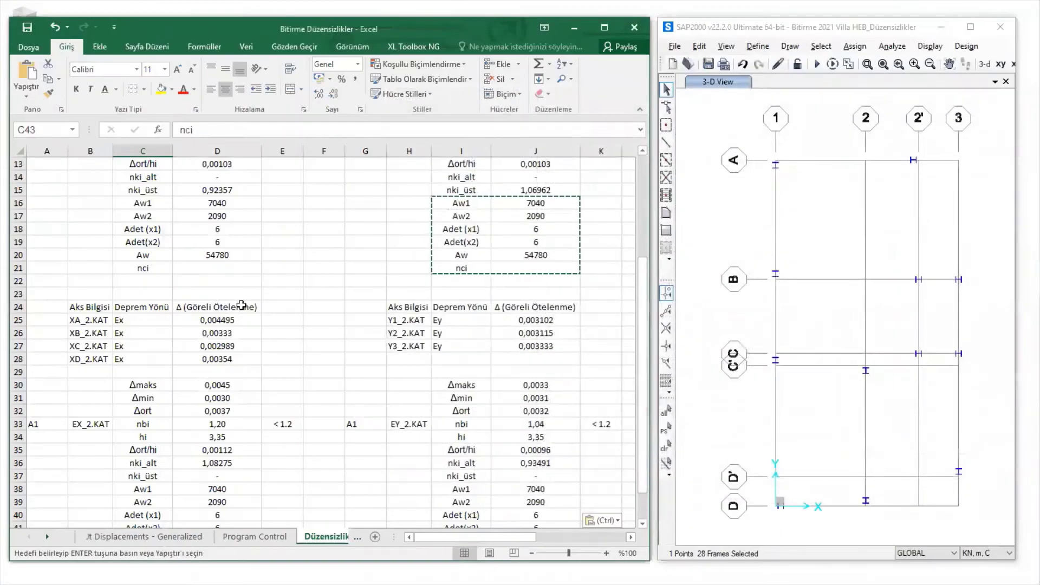
Return to Excel and calculate the first storey's nci for Ex in D21 with the formula =D20/D42
left_click(241, 304)
left_click(217, 252)
left_click(238, 273)
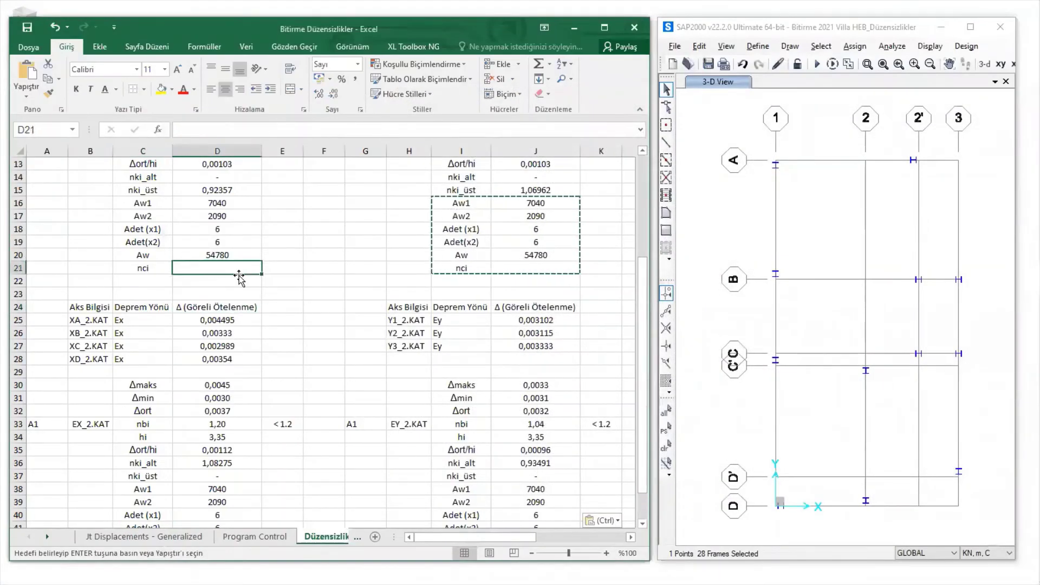
type("=")
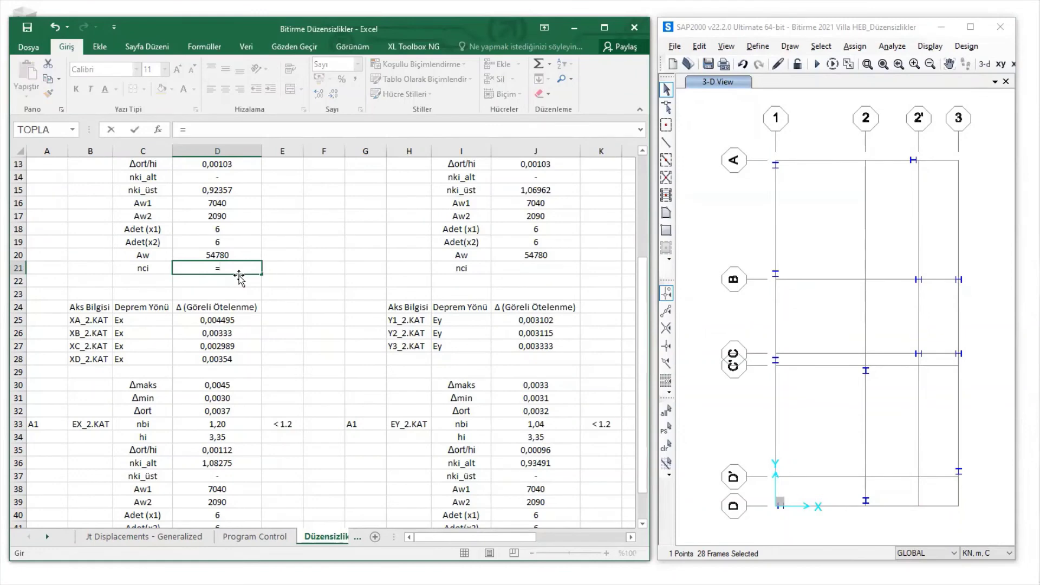
left_click(229, 253)
type("/")
scroll(229, 399, "down", 2)
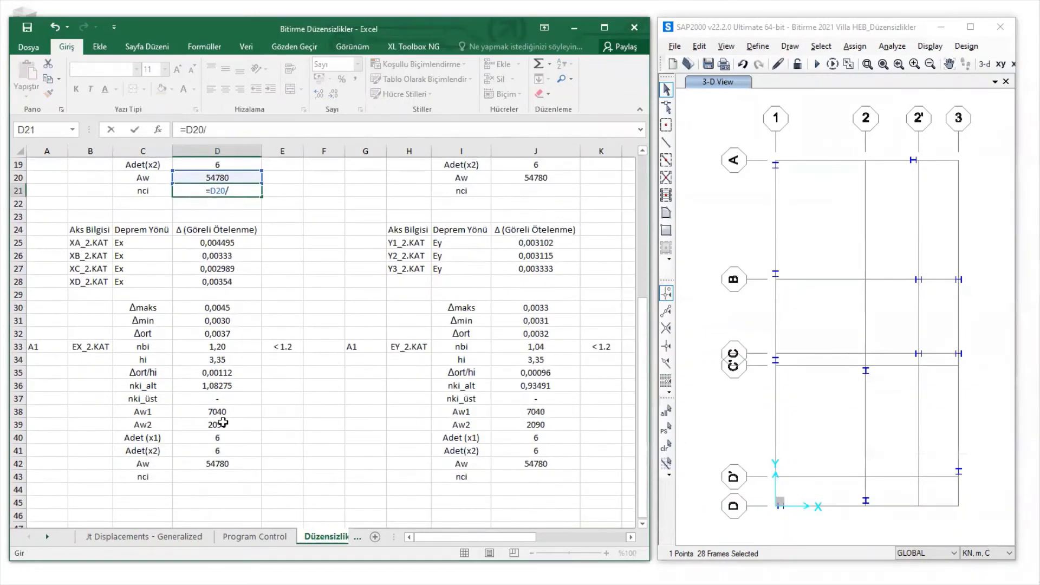
left_click(228, 465)
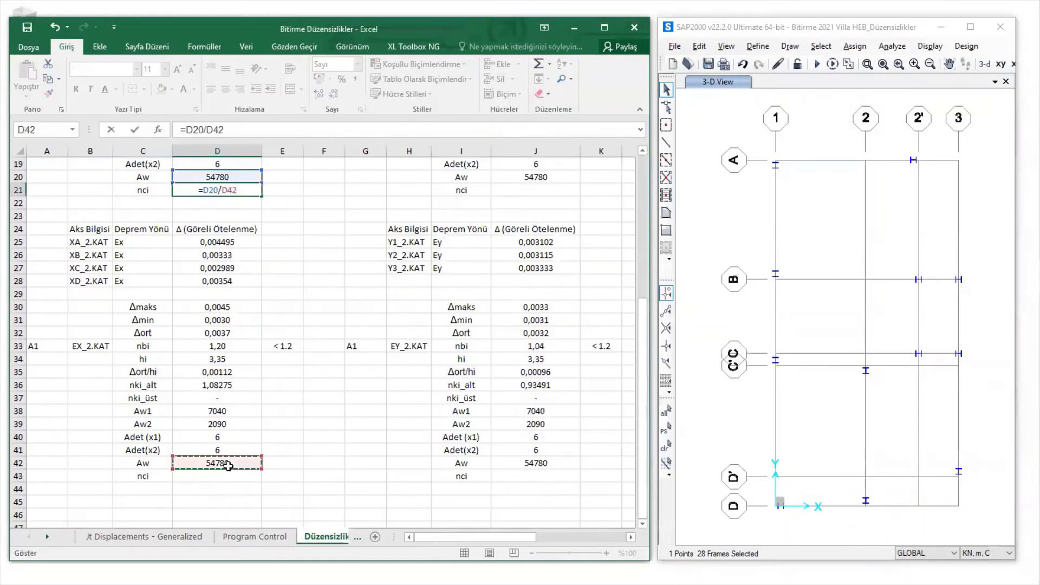
key("Return")
Display the nci result in D21 without decimals
left_click(250, 188)
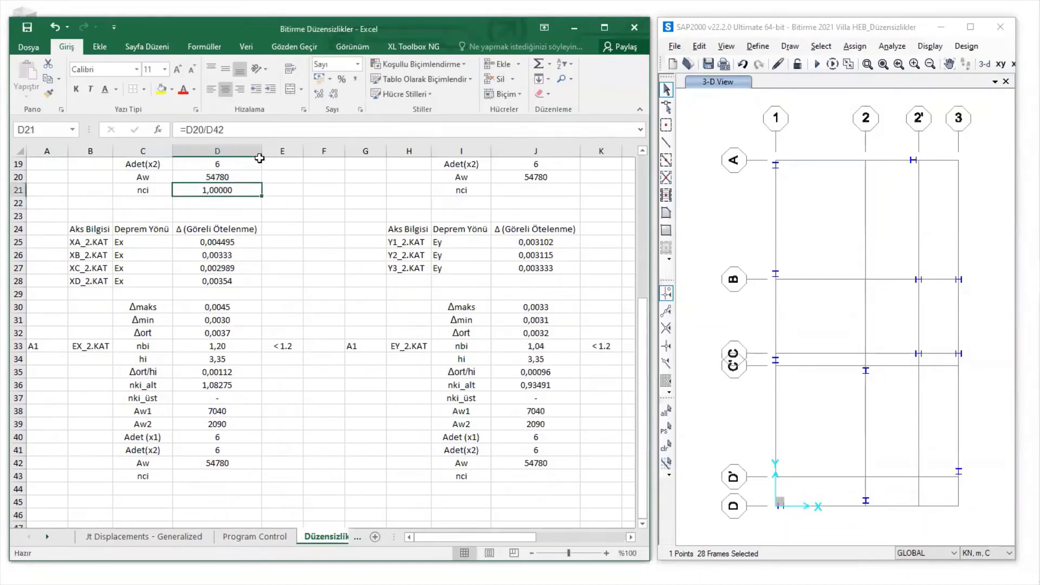
left_click(333, 94)
left_click(333, 95)
left_click(333, 94)
left_click(334, 94)
scroll(223, 304, "up", 2)
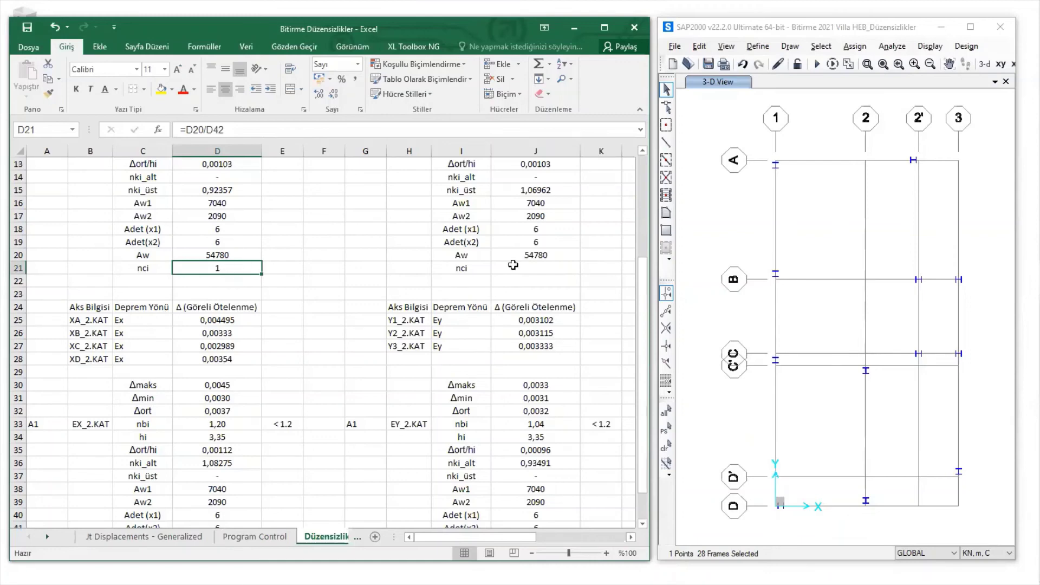
Calculate the first storey's nci for Ey in J21 with the formula =J20/J42
left_click(535, 268)
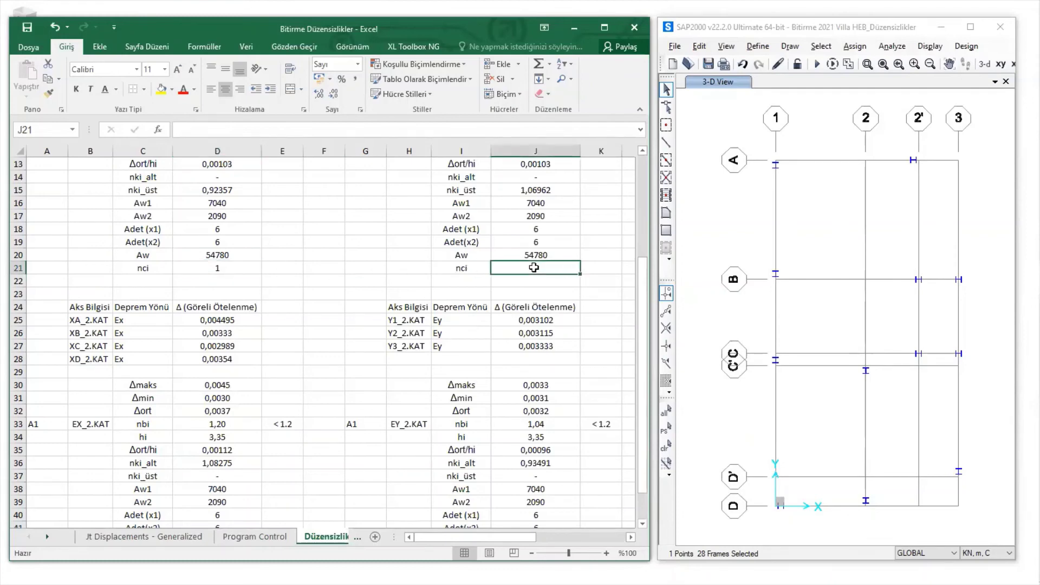
type("=")
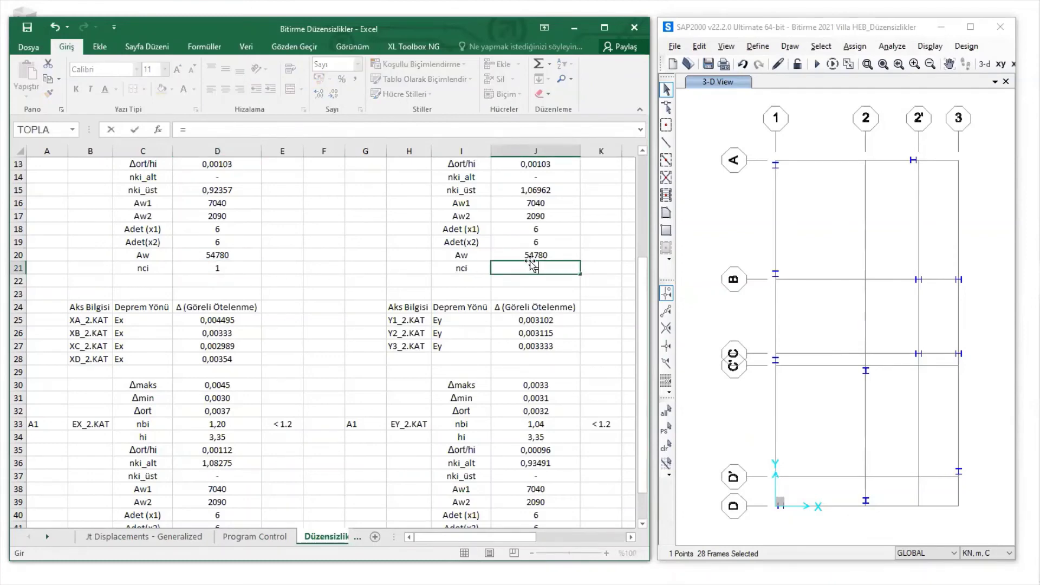
left_click(544, 255)
type("/")
scroll(560, 470, "down", 2)
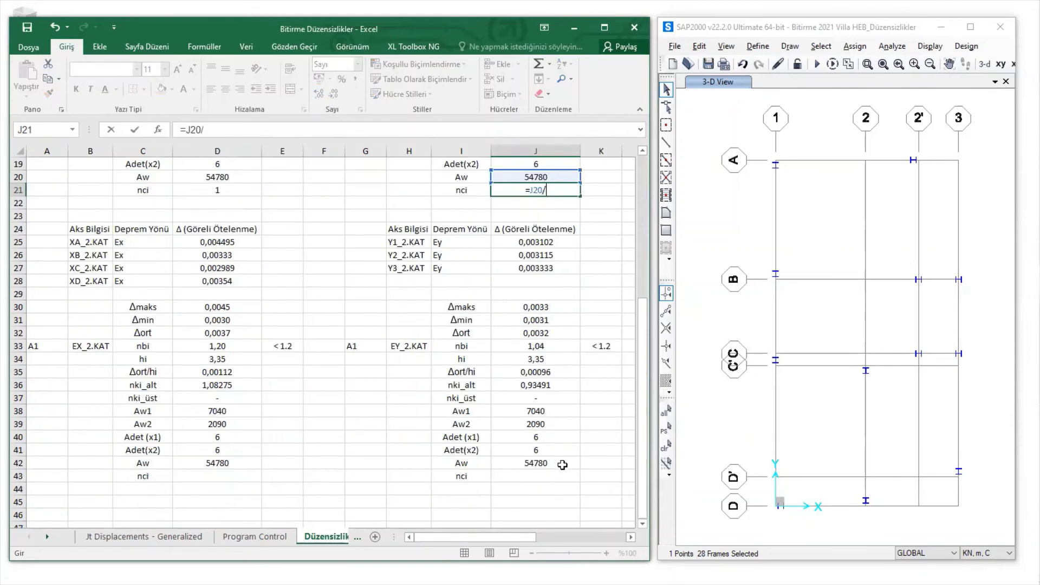
left_click(560, 463)
key("Return")
Display the nci result in J21 without decimals
scroll(558, 460, "up", 2)
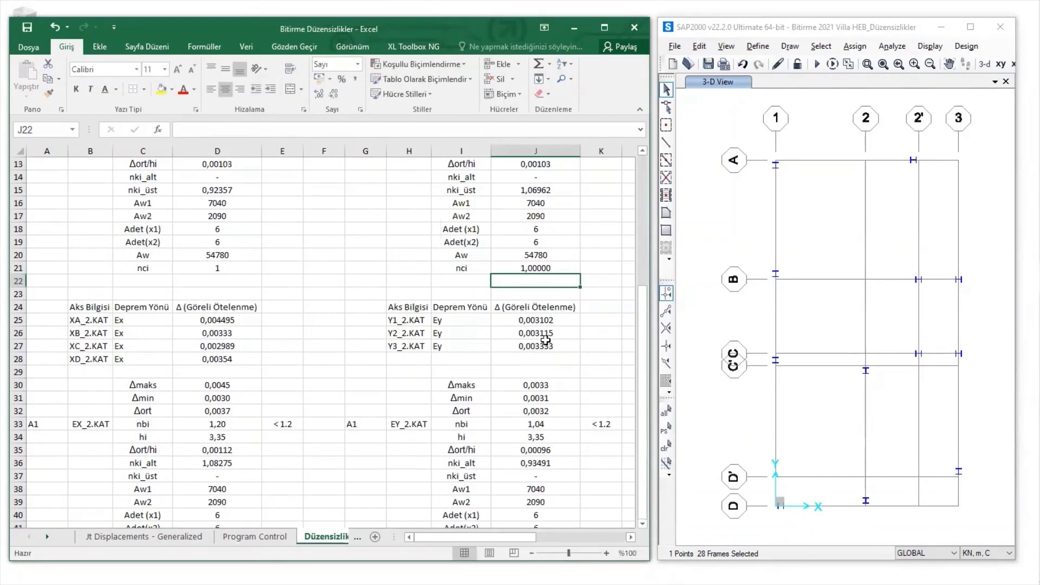
left_click(553, 265)
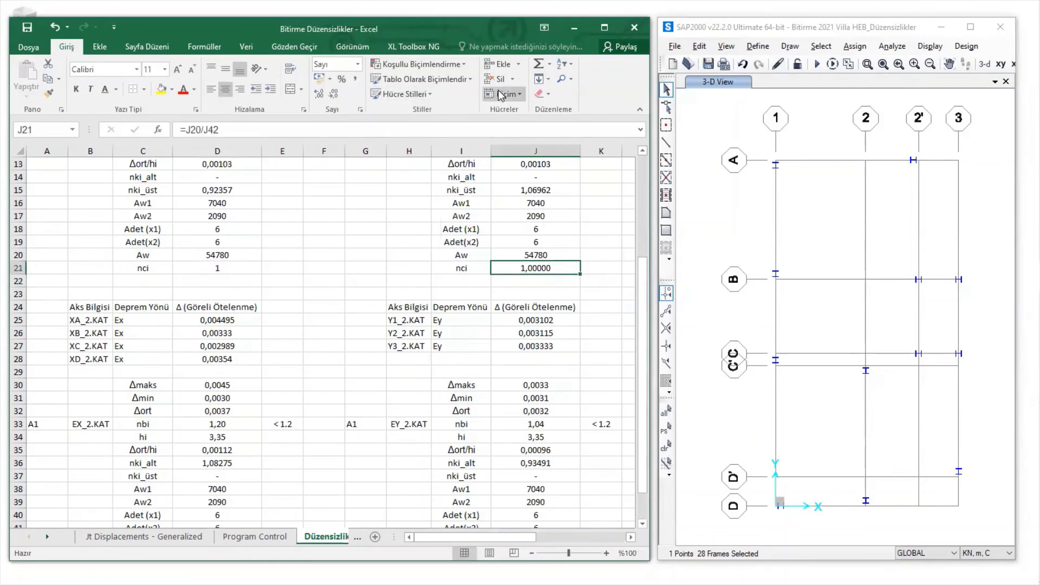
left_click(334, 95)
left_click(336, 96)
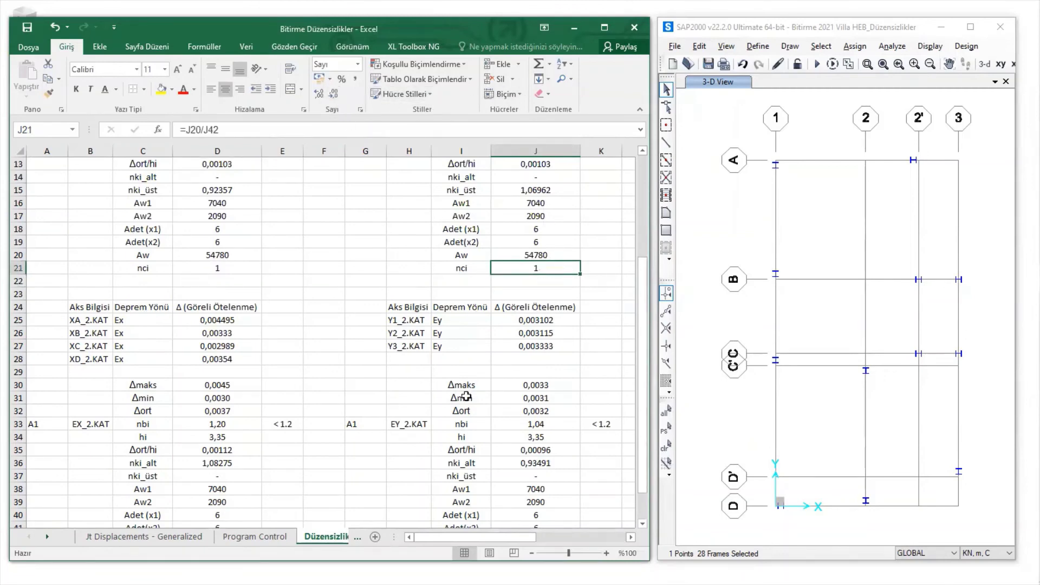
Enter a dash as the second storey's nci in D43 for Ex and J43 for Ey
scroll(465, 382, "down", 4)
left_click(227, 398)
type("-")
key("Return")
left_click(556, 396)
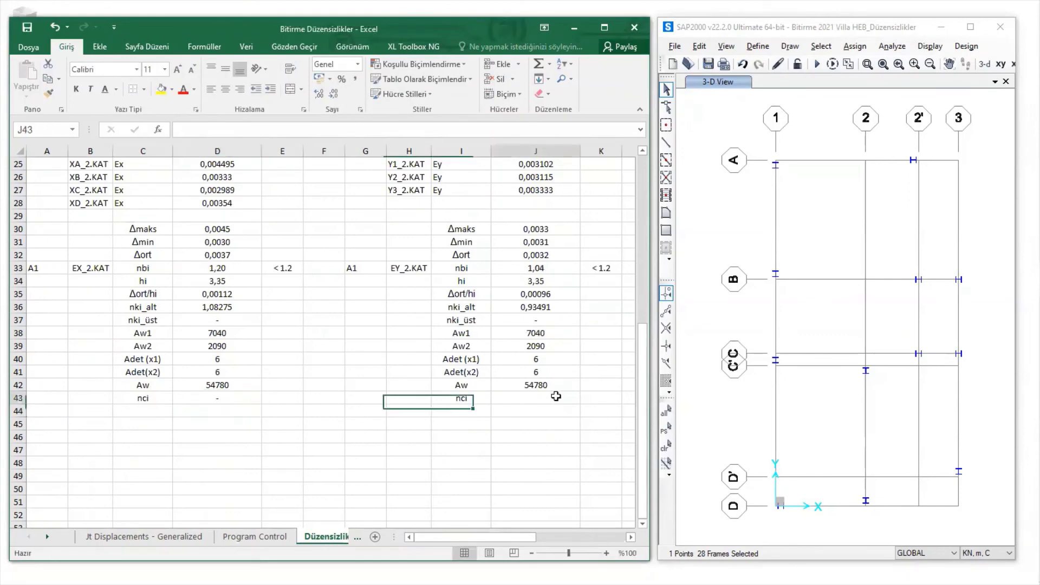
type("-")
key("Return")
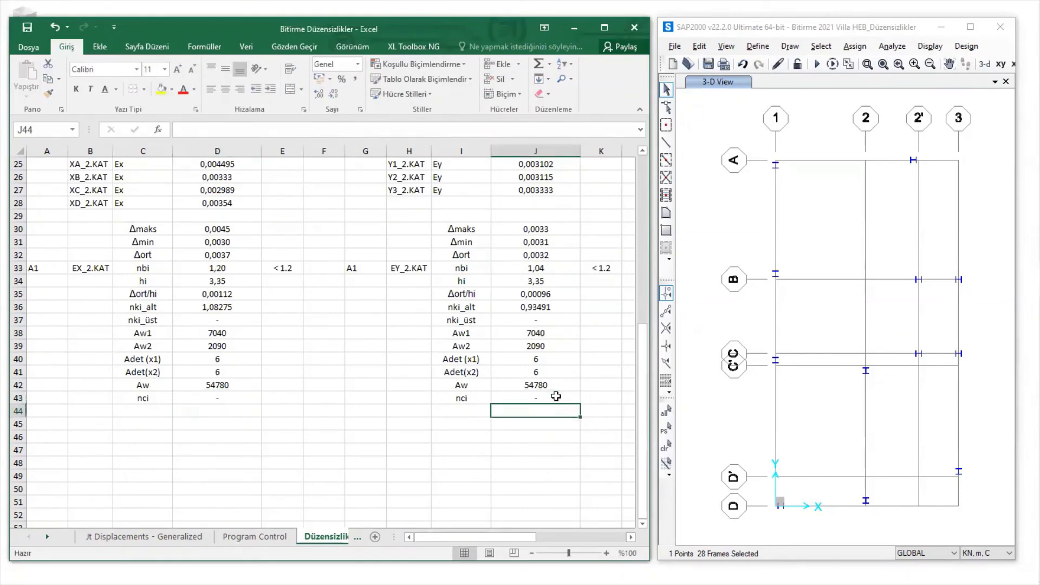
scroll(330, 382, "up", 8)
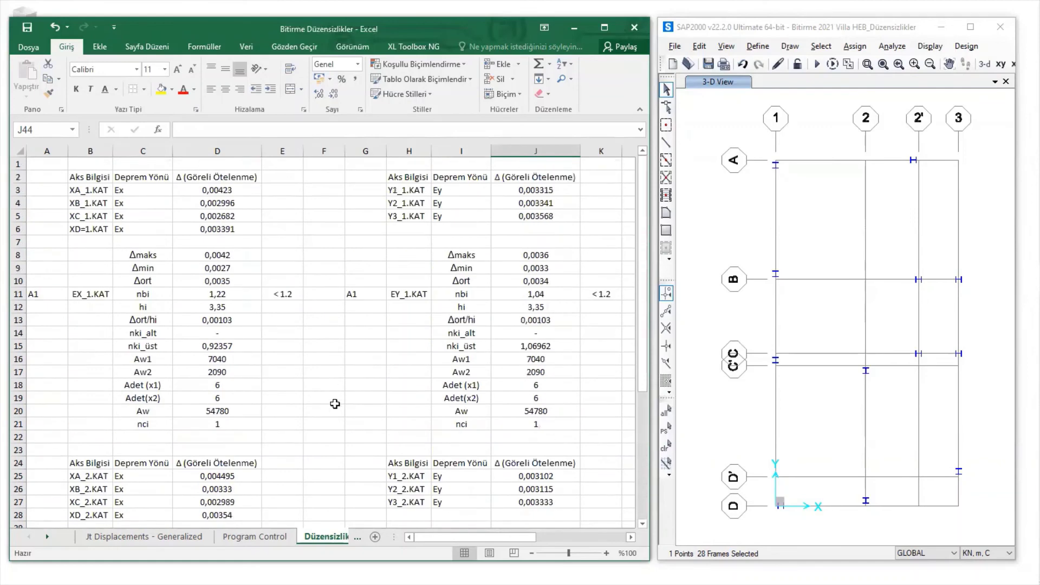
Switch to TBDY-2018.pdf in Acrobat Reader and find section 3.6.2.3 on B1 irregularity
left_click(542, 422)
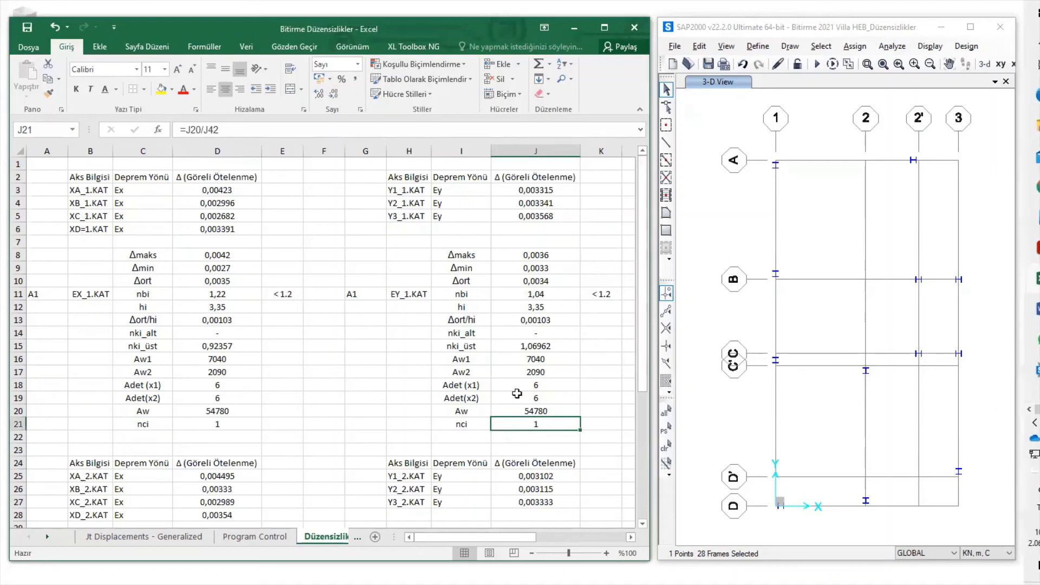
left_click(1020, 248)
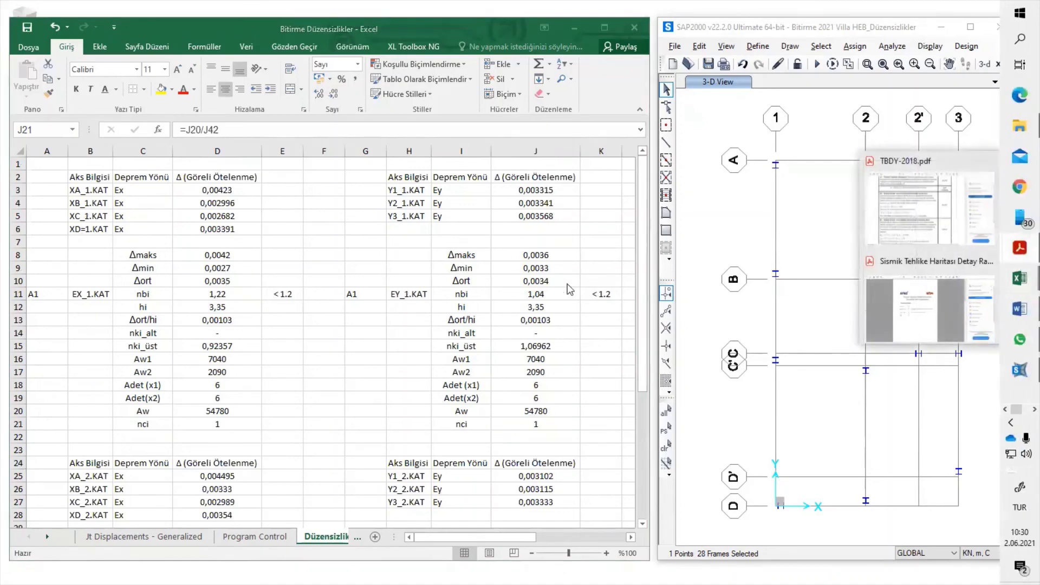
left_click(910, 231)
scroll(400, 448, "down", 3)
scroll(400, 448, "down", 10)
scroll(351, 475, "down", 15)
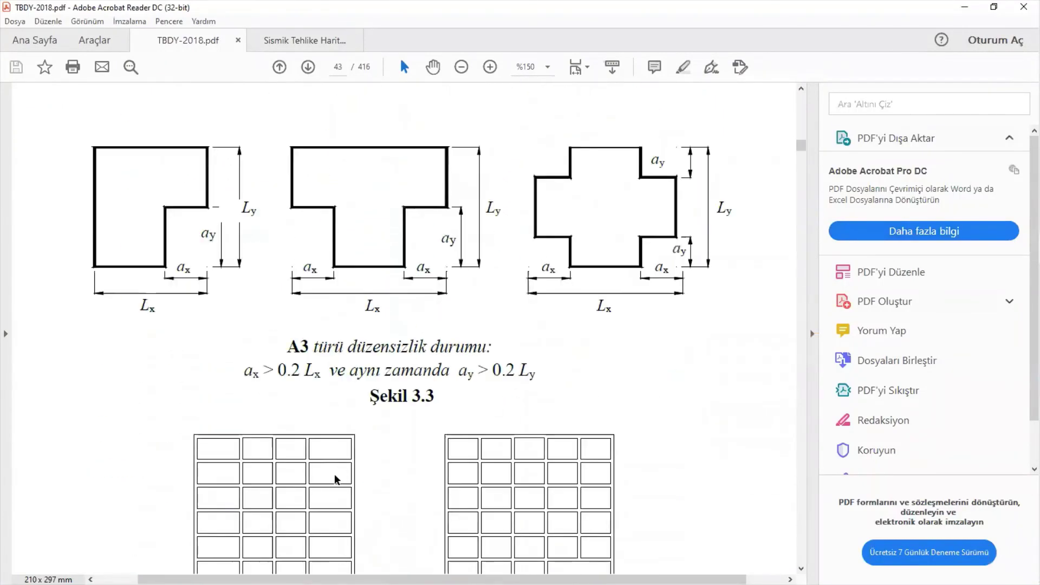
scroll(341, 466, "down", 15)
scroll(333, 439, "down", 10)
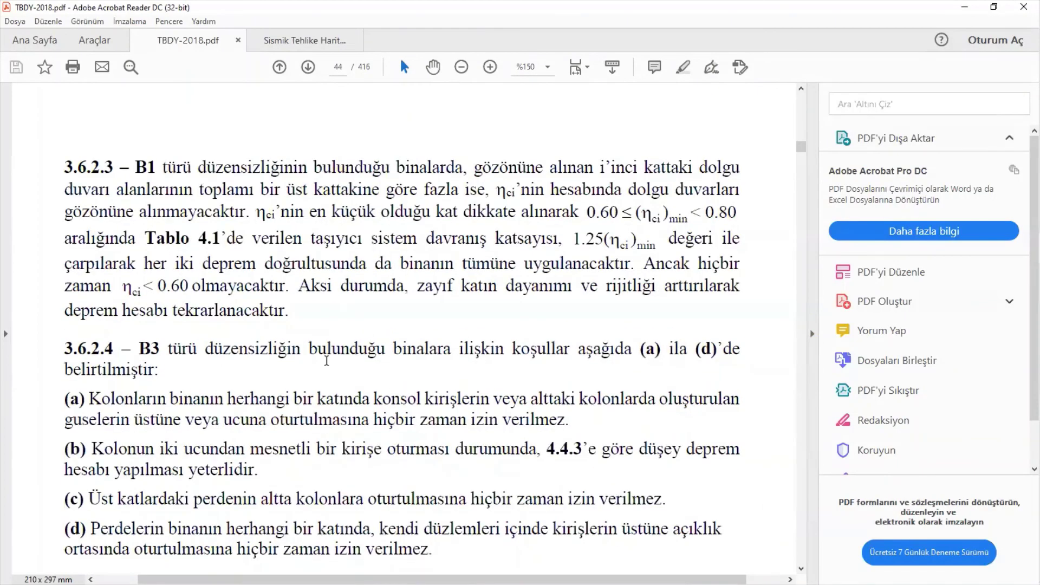
Examine section 3.6.2.3's nci limits, the 1.25(nci)min factor on the behaviour coefficient, and the requirement for weak storeys
left_click_drag(586, 212, 722, 207)
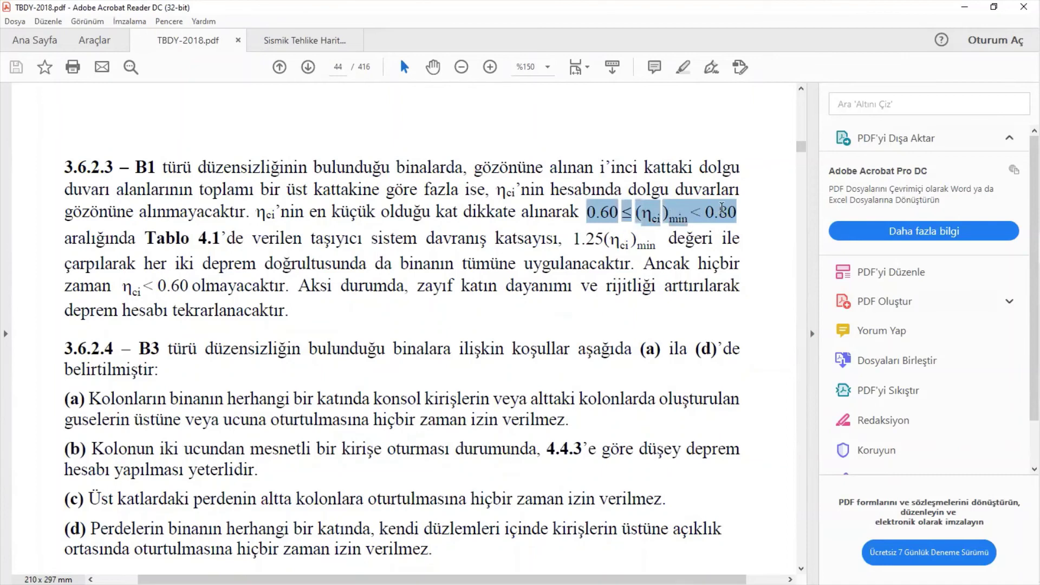
left_click_drag(311, 239, 607, 241)
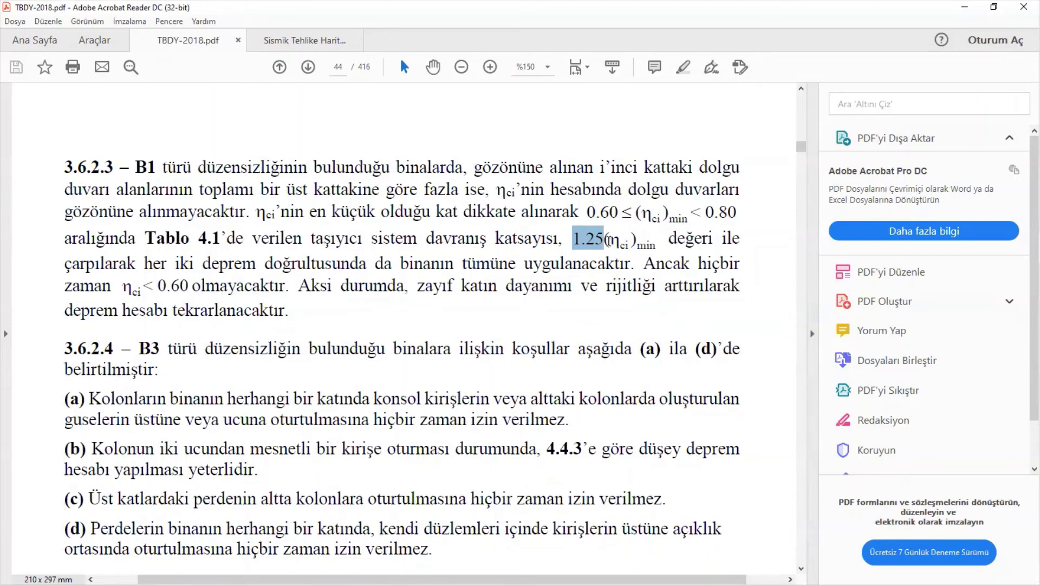
left_click_drag(587, 211, 618, 211)
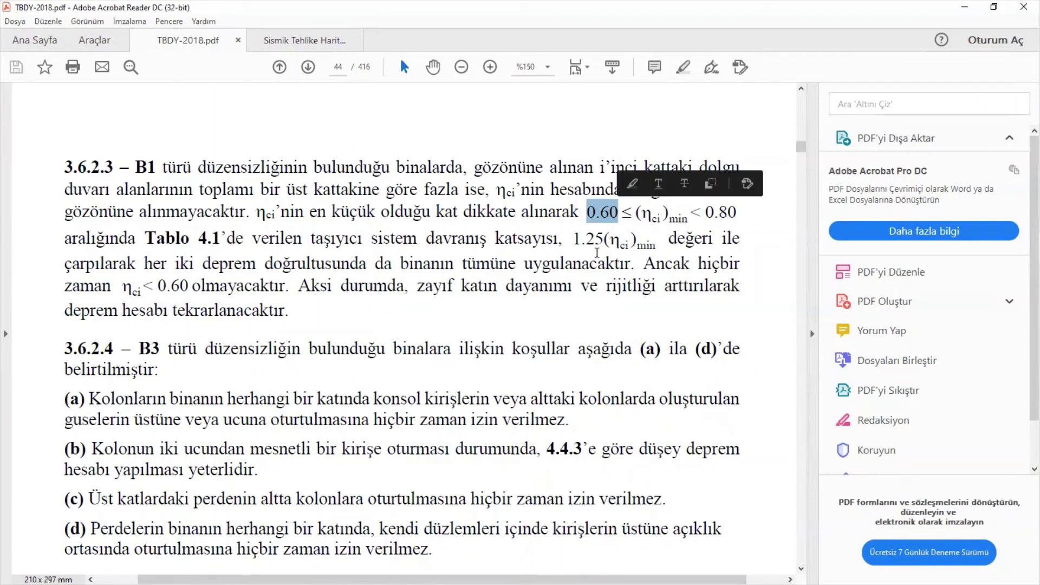
left_click_drag(124, 286, 285, 287)
left_click_drag(418, 286, 626, 286)
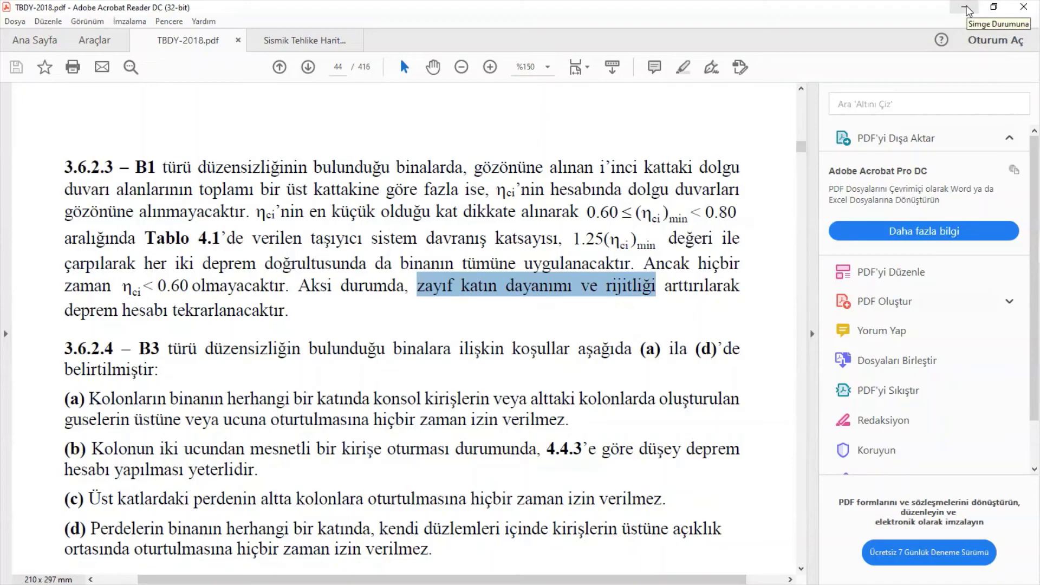
Return to the maximized Excel workbook and paste the copied B1 Komşu Katlar Arası Dayanım Düzensizliği Kontrolü table at M20
left_click(966, 10)
left_click(401, 461)
left_click(379, 474)
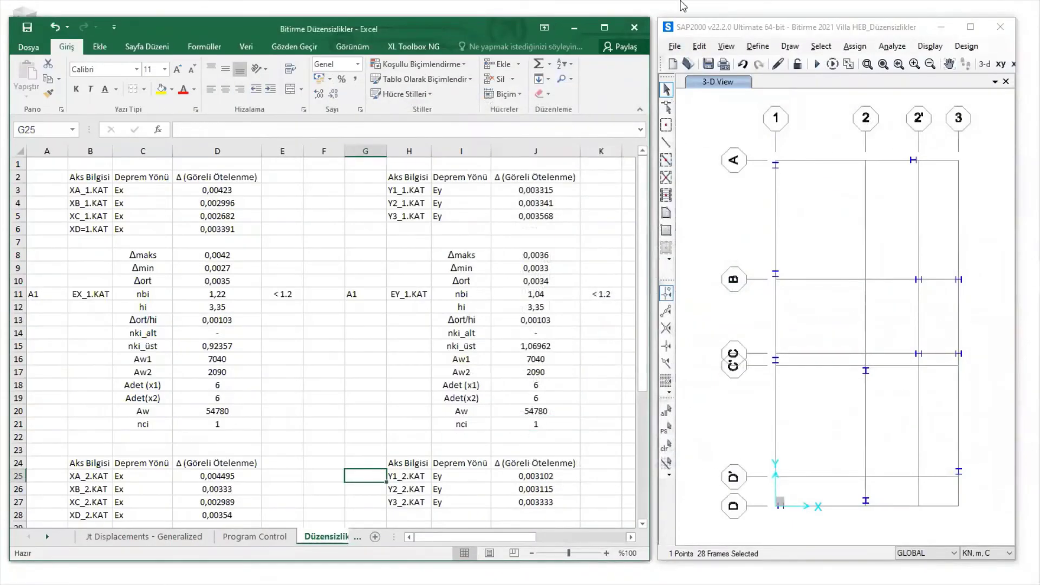
left_click(609, 29)
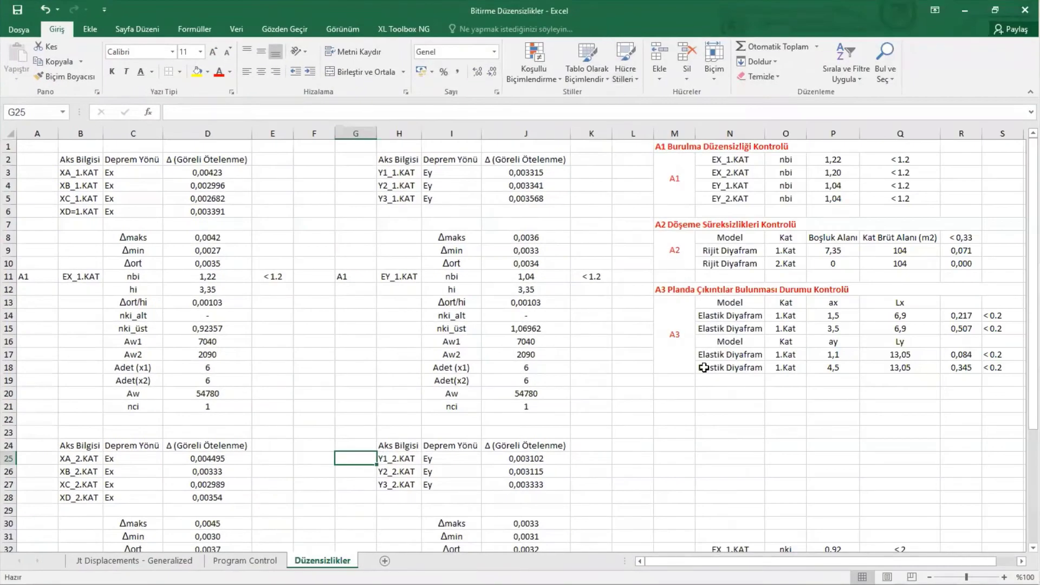
scroll(701, 388, "down", 2)
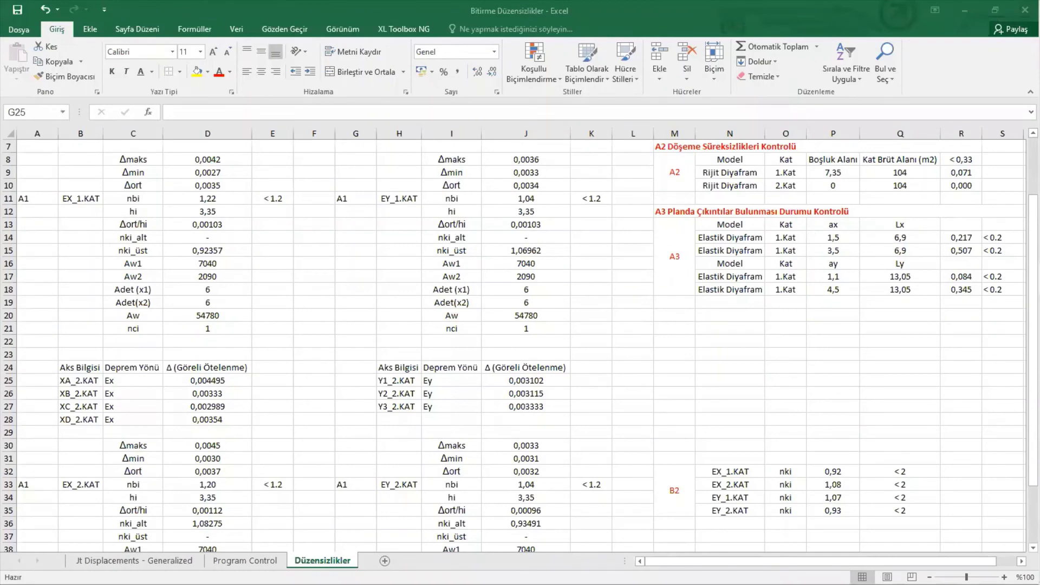
key("ctrl+c")
left_click(677, 320)
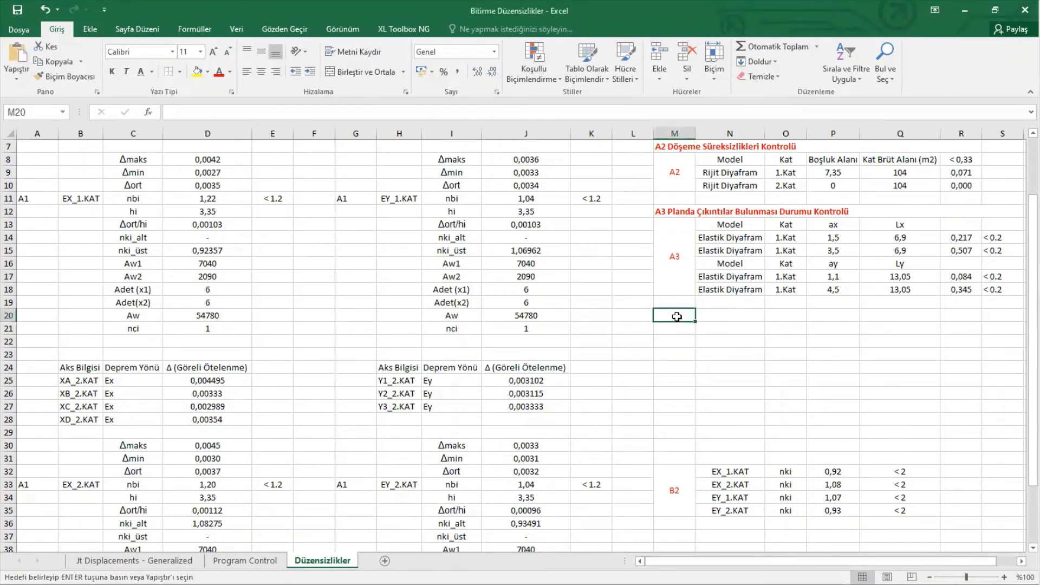
key("ctrl+v")
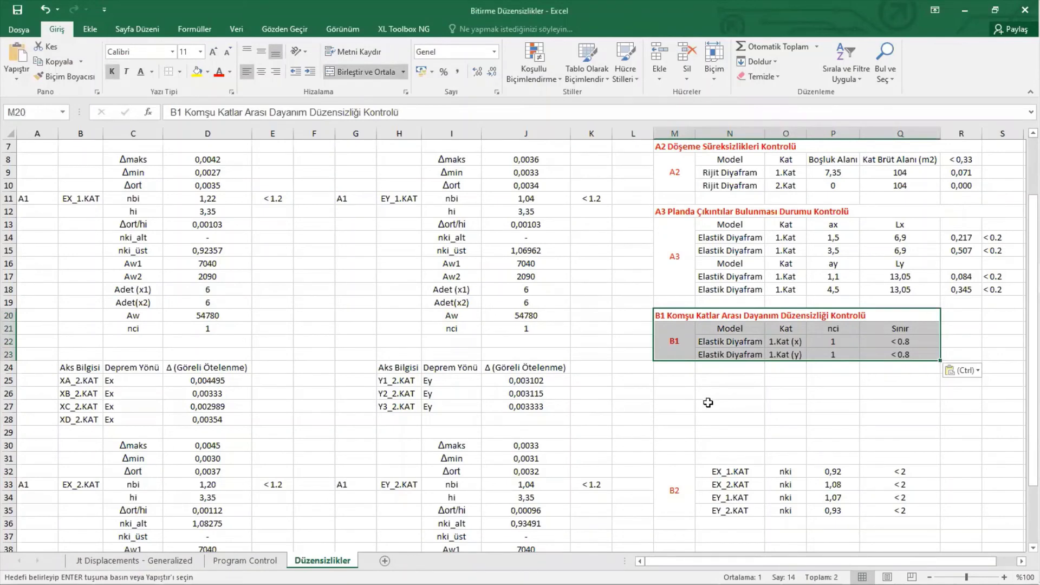
Review the Model, Kat and nci entries of the B1 control table for the x and y directions
left_click_drag(746, 342, 745, 353)
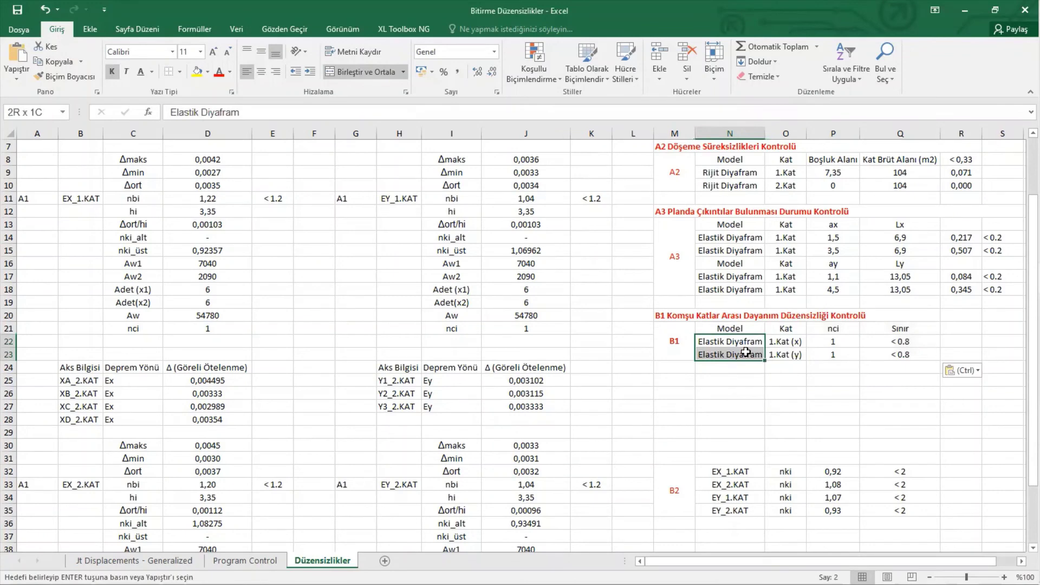
left_click_drag(746, 352, 745, 353)
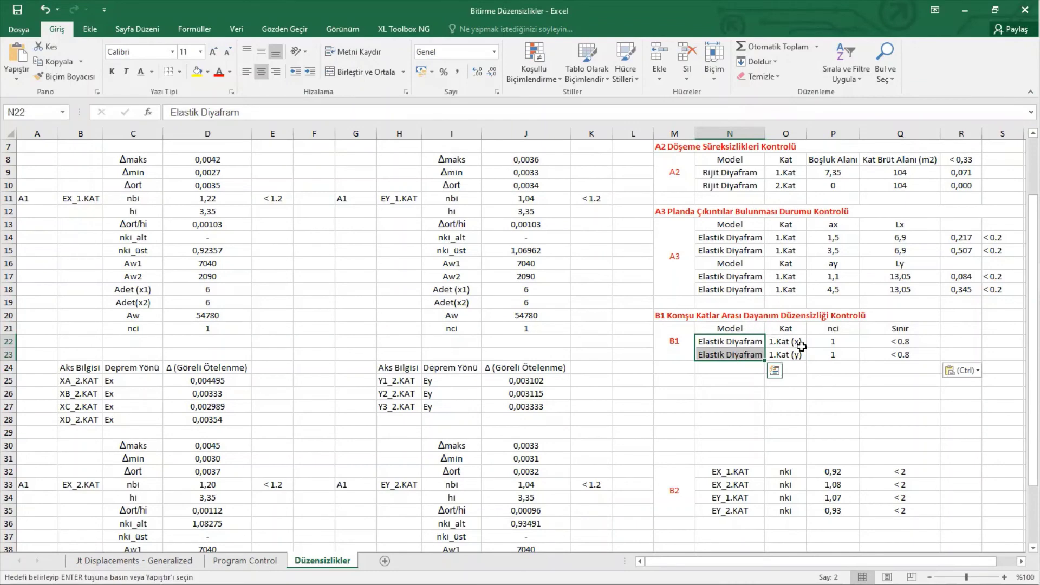
left_click(799, 345)
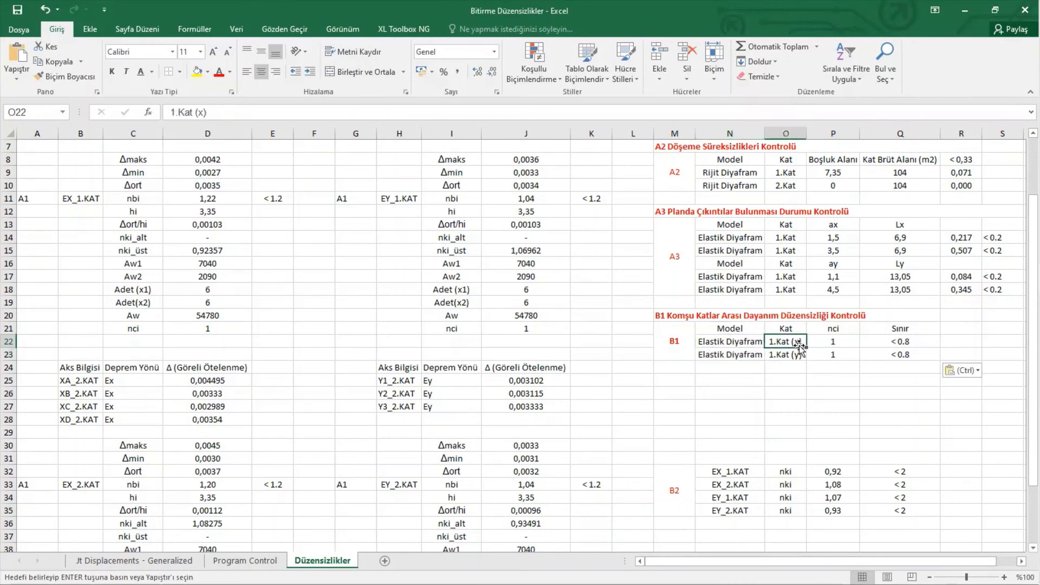
left_click(799, 355)
left_click(799, 340)
left_click(824, 341)
key("ctrl+bracketleft")
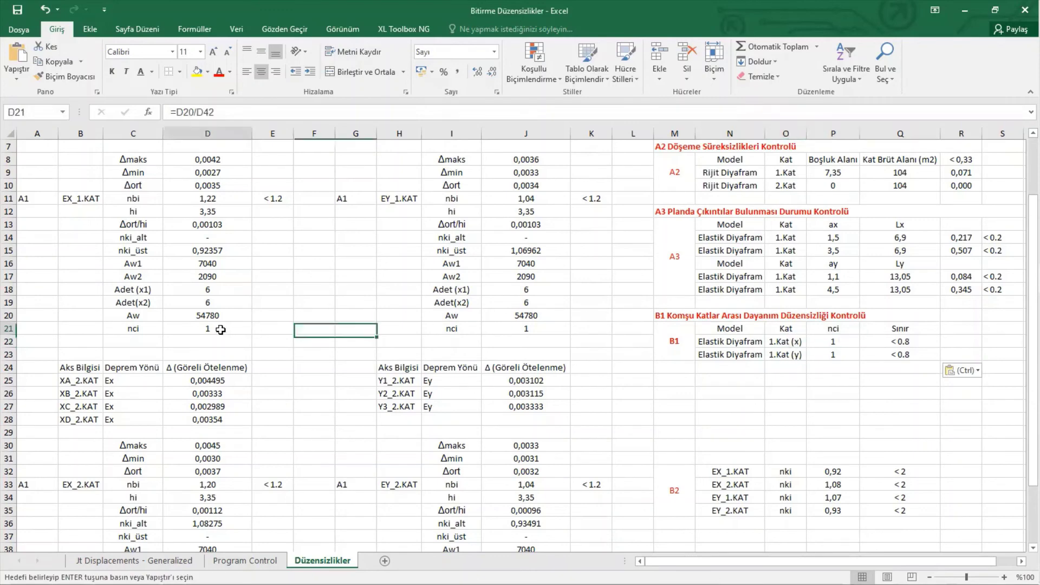
Link the B1 table's nci cells to the first storey's results with =D21 in P22 and =J21 in P23
left_click(840, 343)
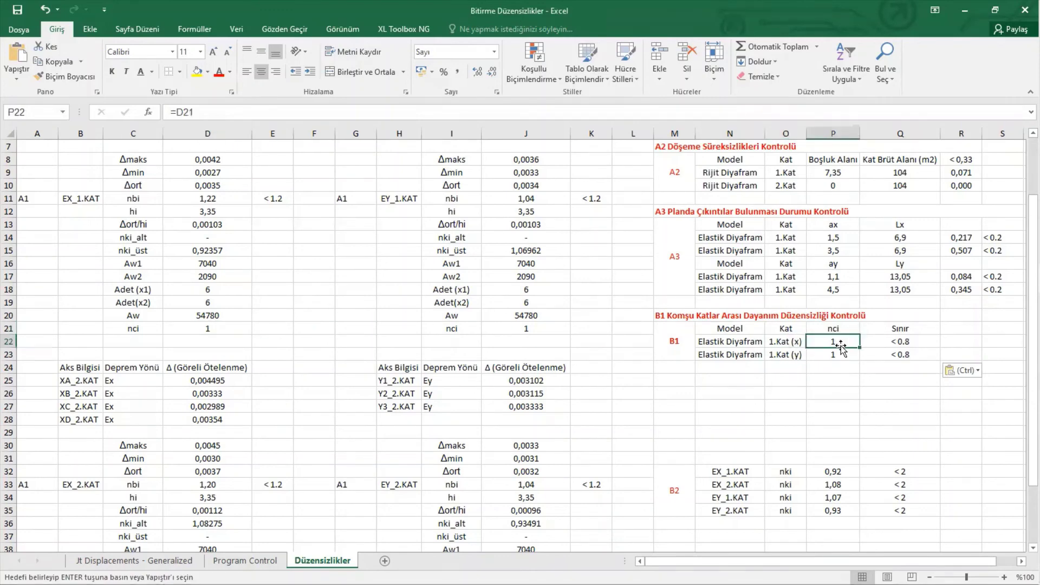
double_click(841, 343)
left_click(203, 327)
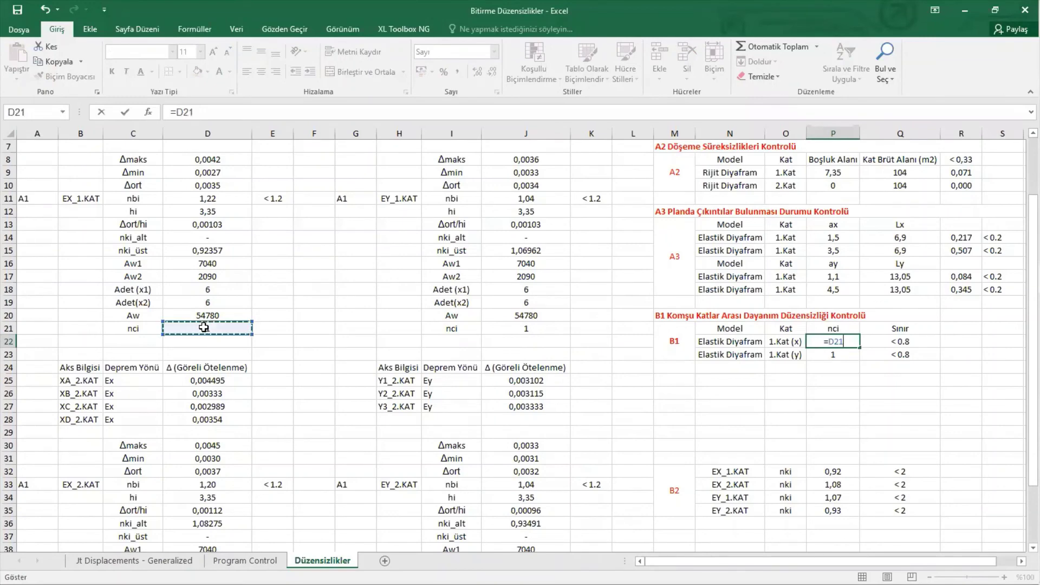
key("Return")
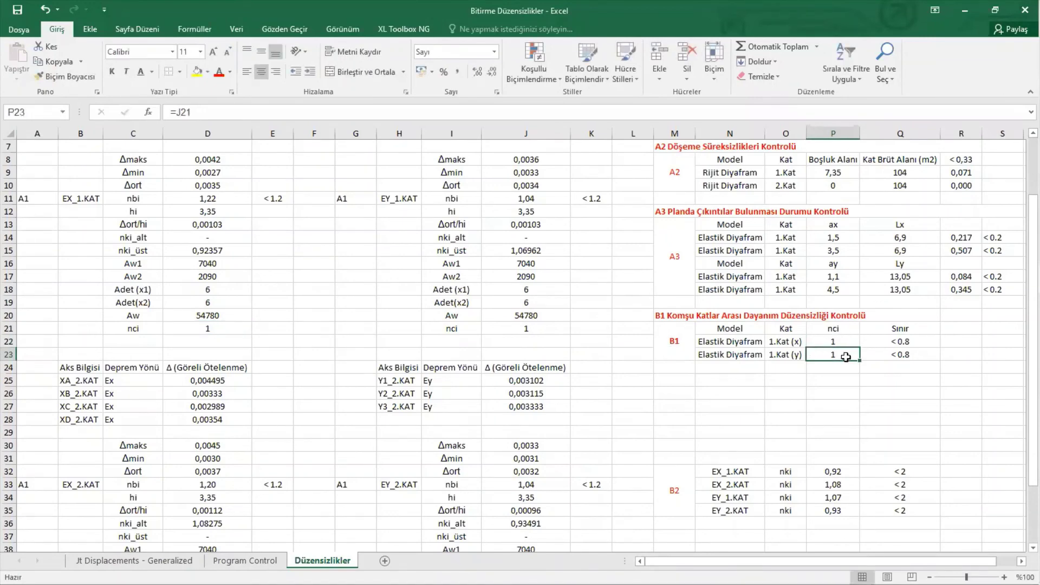
type("=")
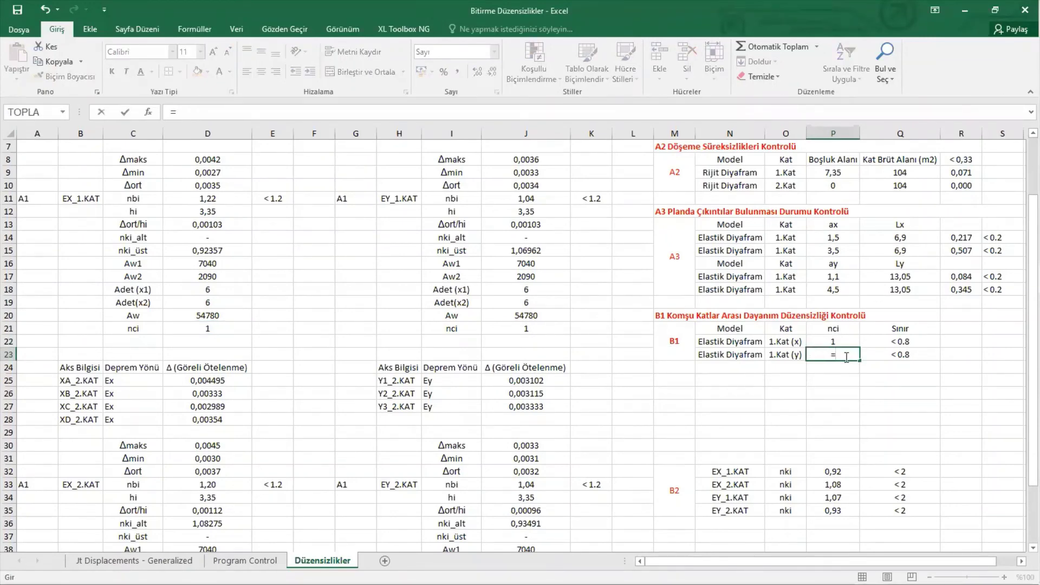
left_click(538, 329)
key("Return")
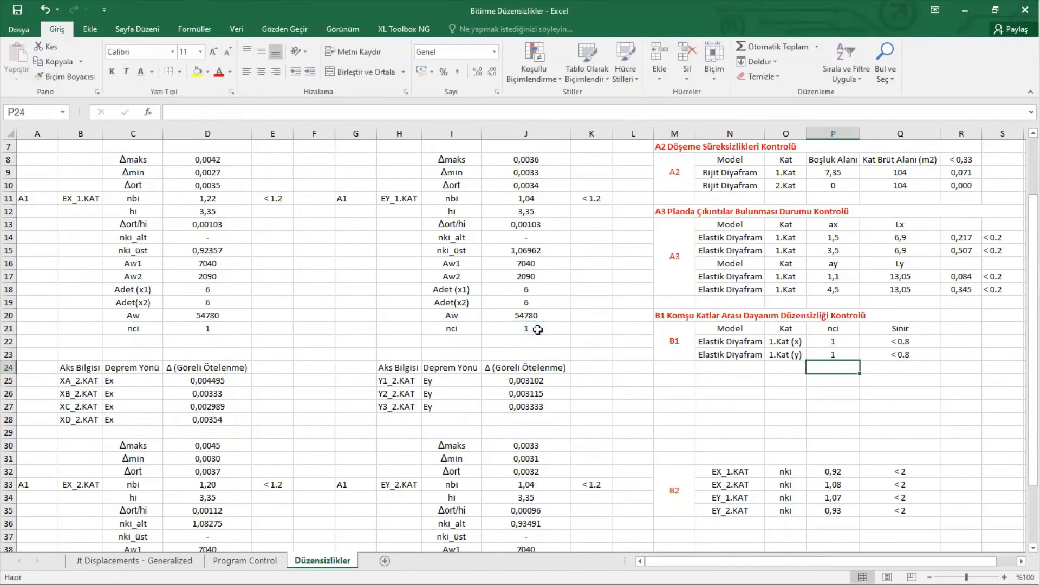
scroll(505, 362, "up", 2)
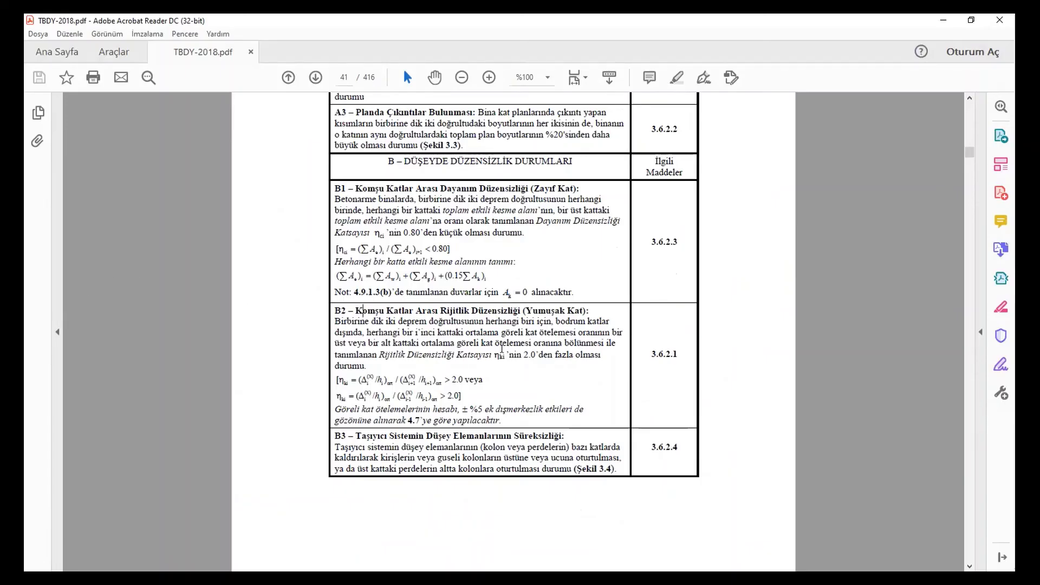
Examine the B2 soft-storey definition in TBDY-2018.pdf, including both nki formulas and their 2.0 limit
scroll(503, 349, "up", 2, "ctrl")
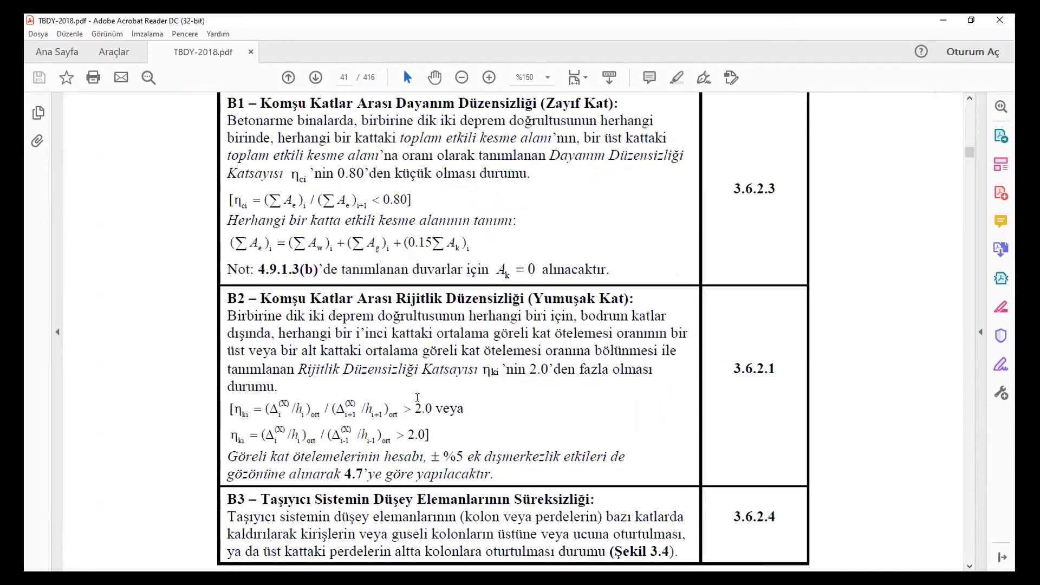
scroll(364, 394, "up", 1, "ctrl")
left_click_drag(194, 296, 758, 295)
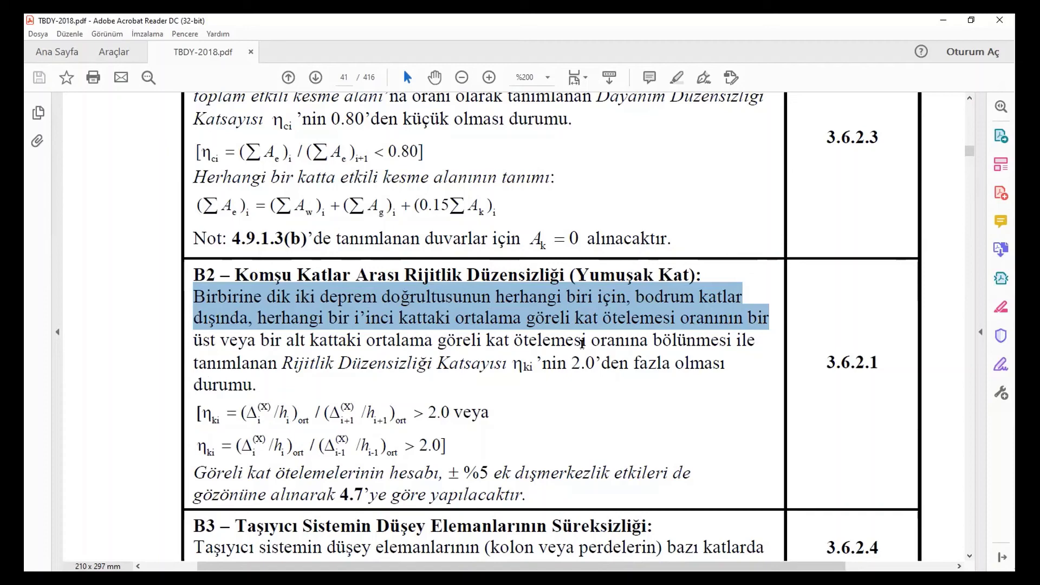
mouse_move(283, 363)
left_mouse_down()
mouse_move(567, 364)
mouse_move(740, 346)
mouse_move(732, 374)
left_mouse_up()
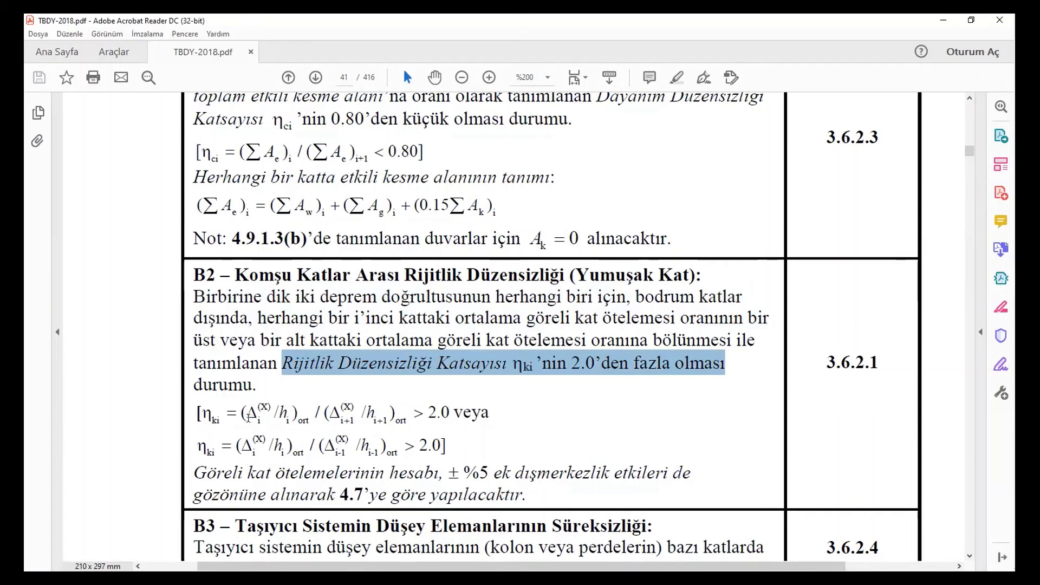
left_click_drag(242, 411, 333, 414)
left_click(344, 425)
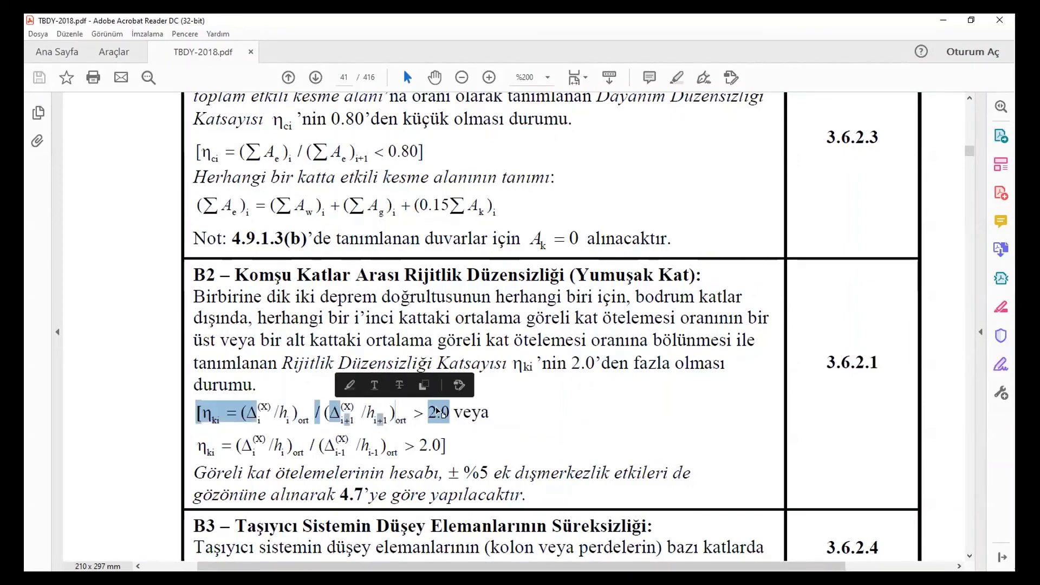
left_click_drag(231, 275, 585, 269)
left_click_drag(236, 447, 301, 447)
left_click(335, 455)
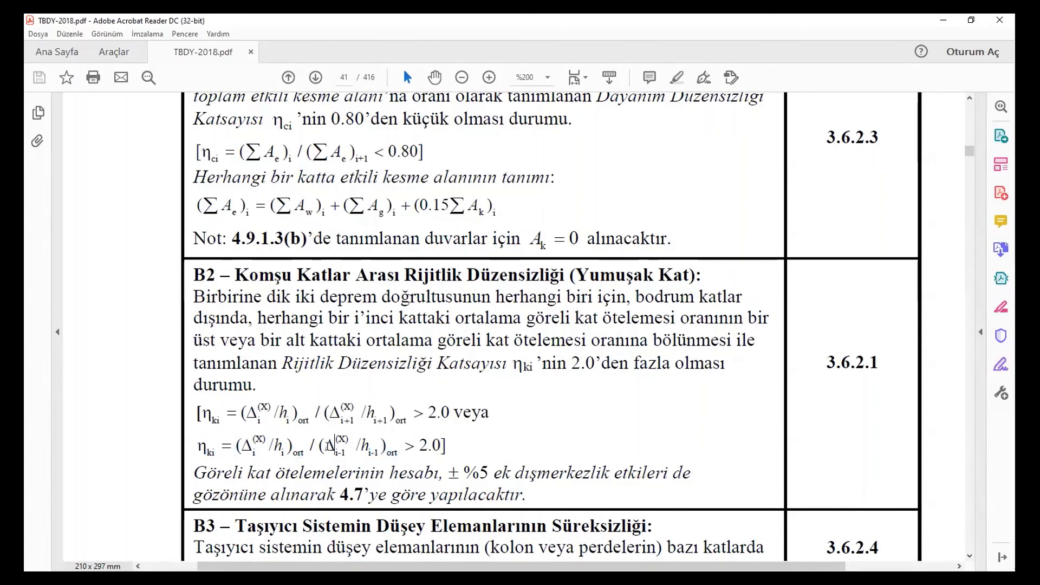
left_click_drag(328, 445, 358, 440)
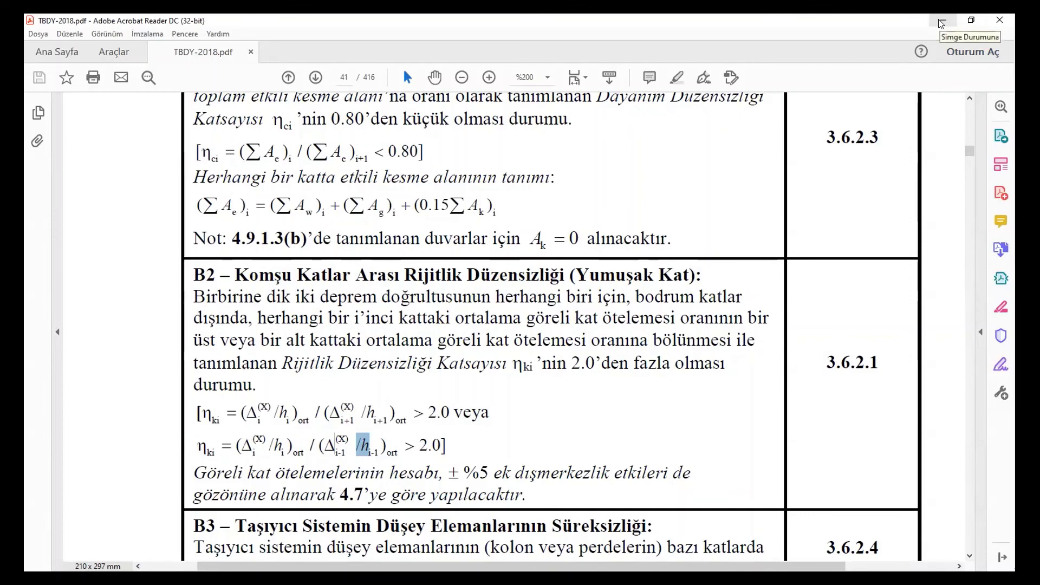
Examine the B2 note on including the ±5% additional eccentricity in the relative storey drift calculation
mouse_move(1013, 262)
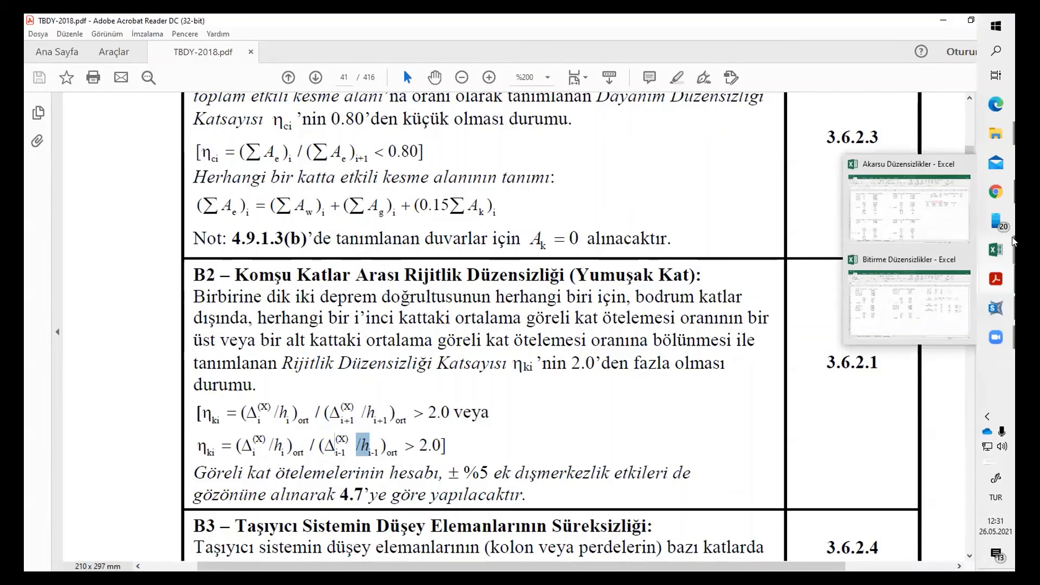
mouse_move(995, 279)
scroll(426, 431, "down", 3)
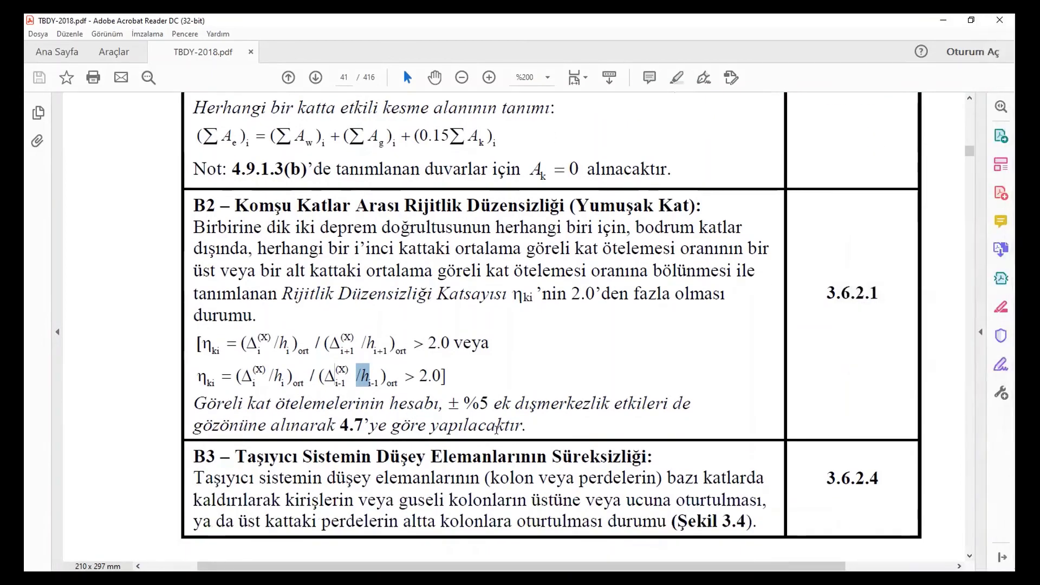
left_click_drag(427, 402, 535, 406)
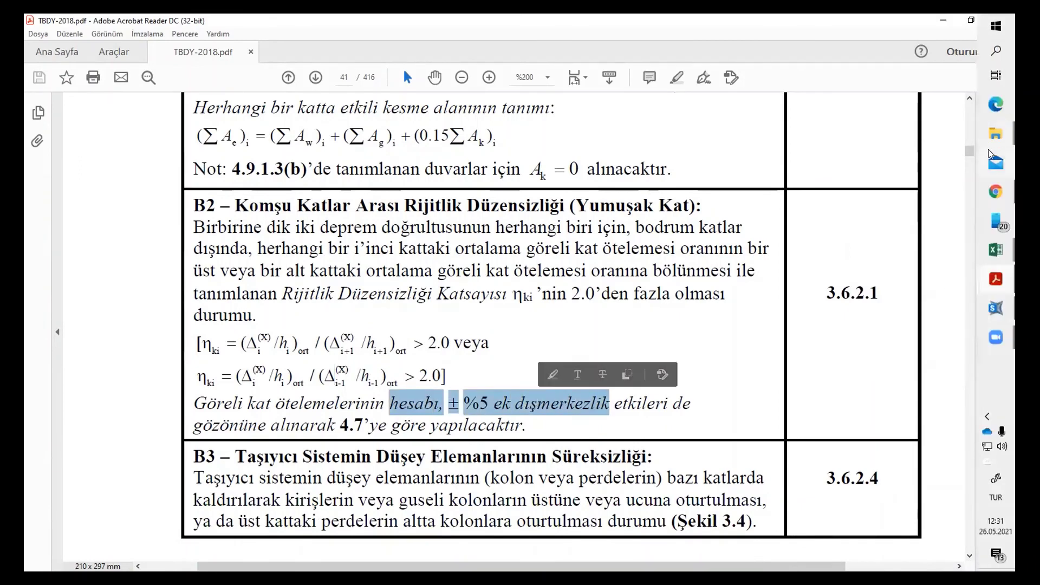
Switch to the Bitirme Düzensizlikler workbook in Excel and view the 1.KAT and 2.KAT drift results on the Düzensizlikler sheet
left_click(1002, 304)
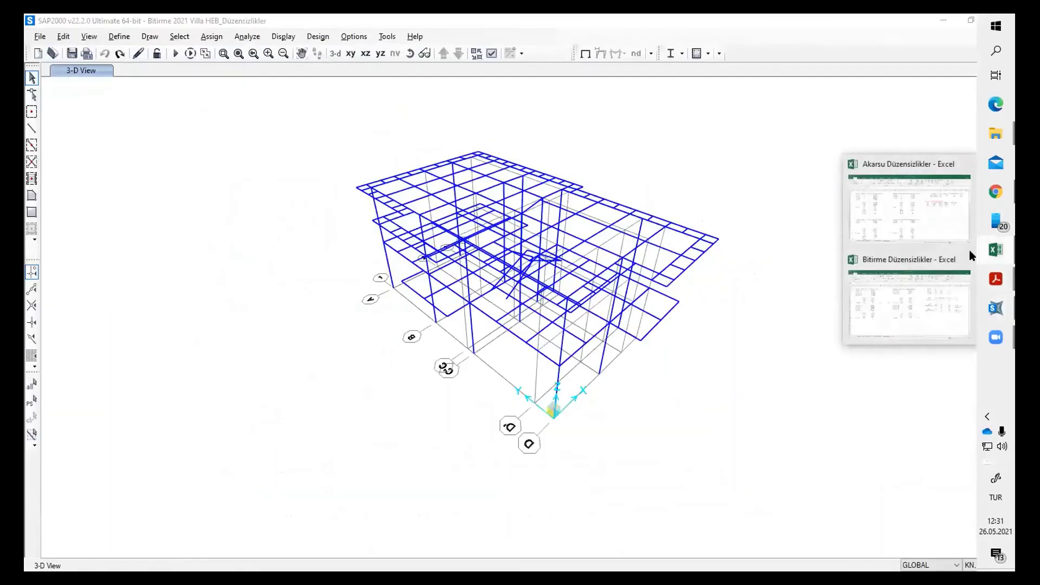
left_click(910, 306)
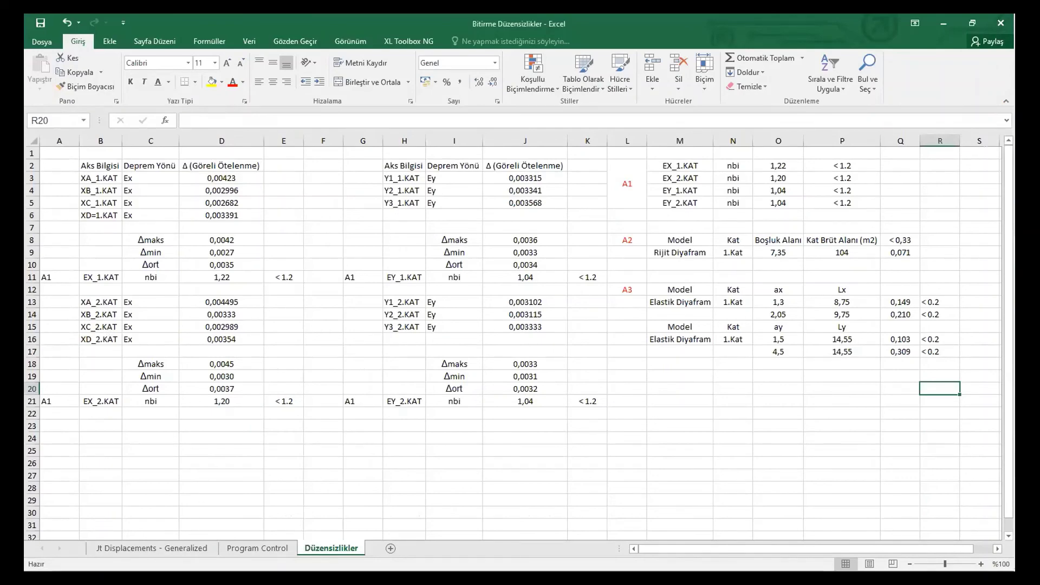
scroll(514, 336, "down", 2)
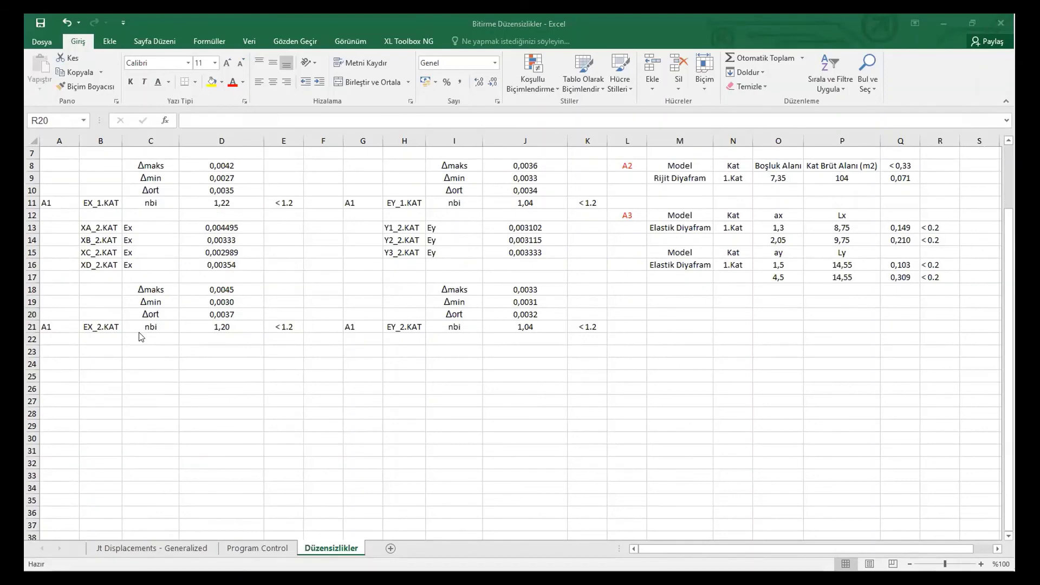
Switch to TBDY-2018.pdf and examine the average storey drift ratio term Δi/hi in both B2 nki formulas
key("alt+Tab")
left_click(288, 347)
left_click_drag(287, 346, 265, 345)
left_click(266, 345)
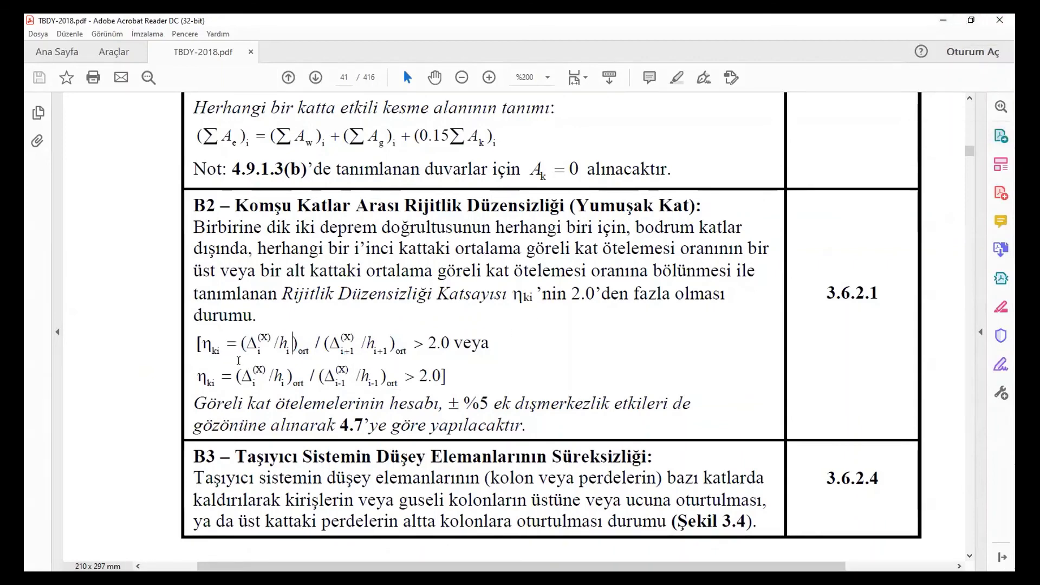
mouse_move(309, 351)
left_mouse_down()
mouse_move(247, 344)
mouse_move(298, 342)
left_mouse_up()
left_click(259, 373)
left_click_drag(259, 374, 252, 374)
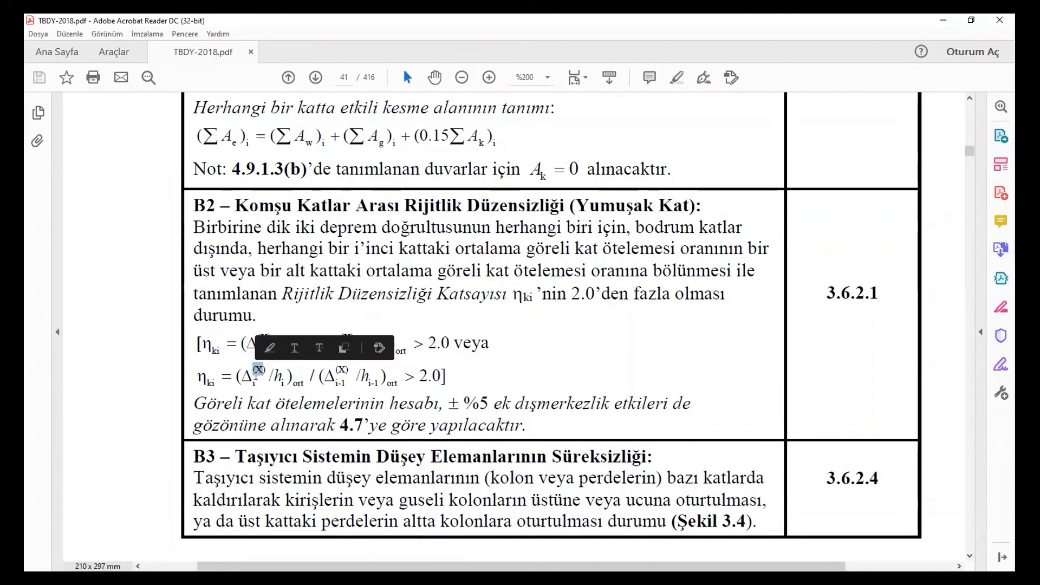
left_click(247, 338)
left_click_drag(247, 338, 286, 345)
left_click(304, 344)
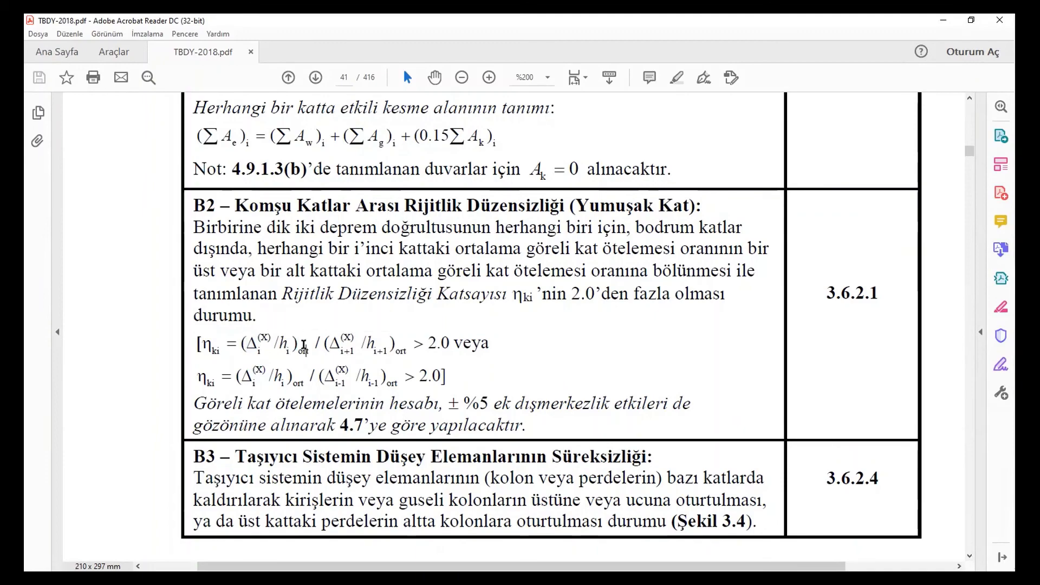
Back in Excel, paste the labels hi, Δort/hi, nki_alt and nki_üst into C12:C15 under the EX_1.KAT results
left_click(943, 23)
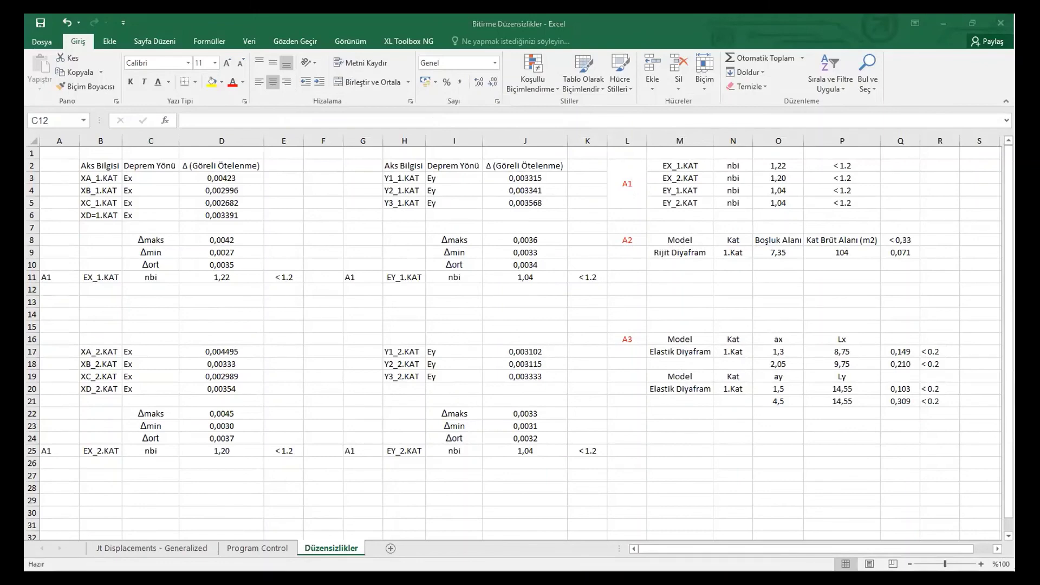
left_click(150, 295)
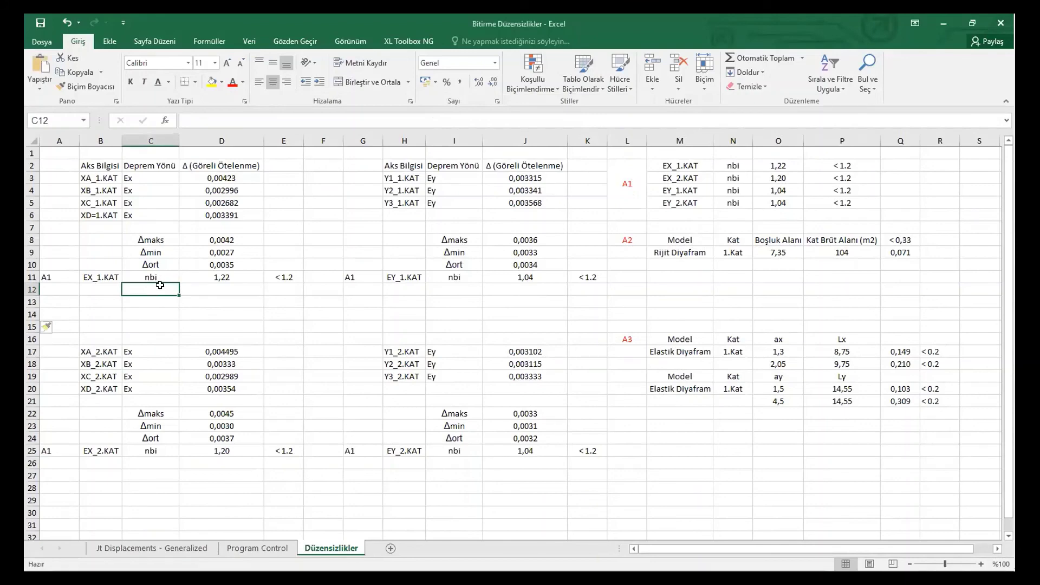
right_click(160, 286)
left_click(183, 337)
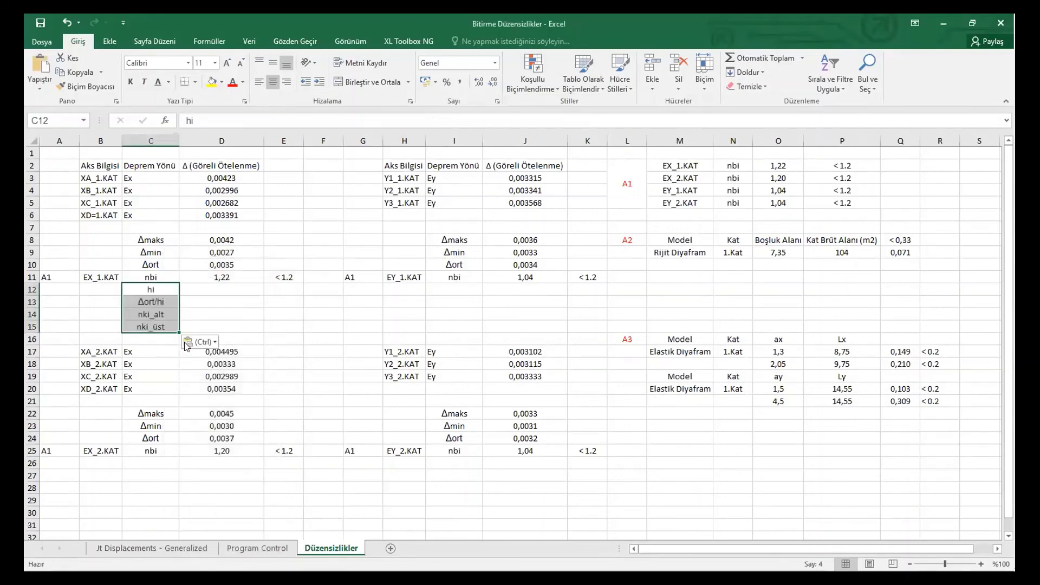
Enter the first storey height hi as 3,35 in D12
key("alt+Tab")
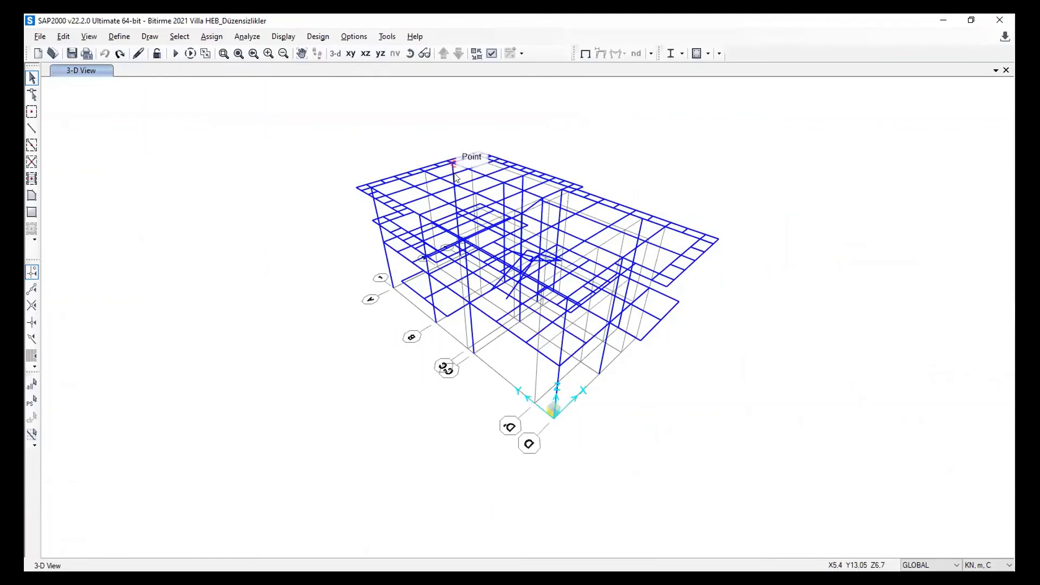
key("alt+Tab")
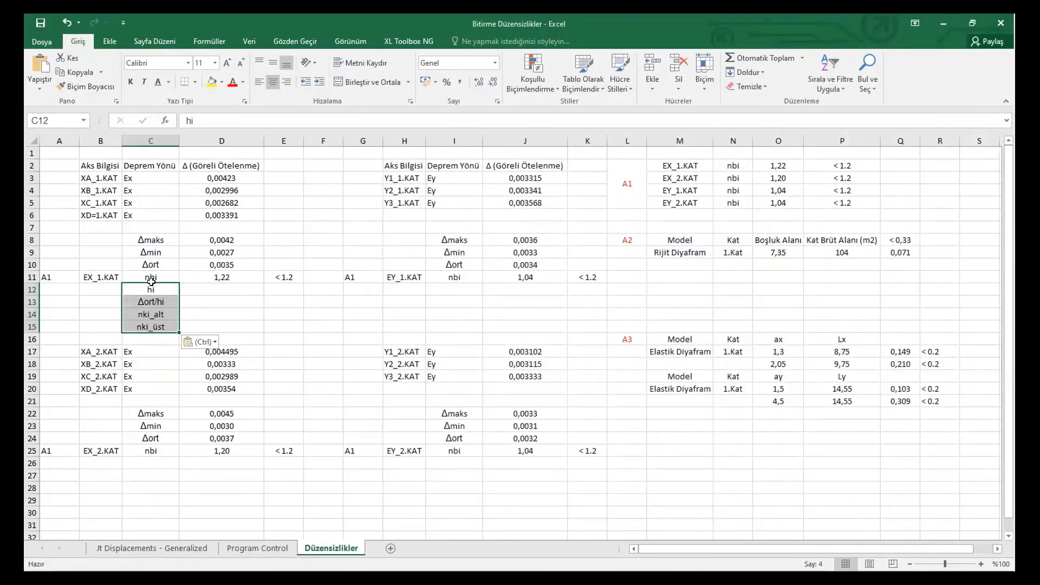
left_click(217, 290)
type("3,35")
key("Return")
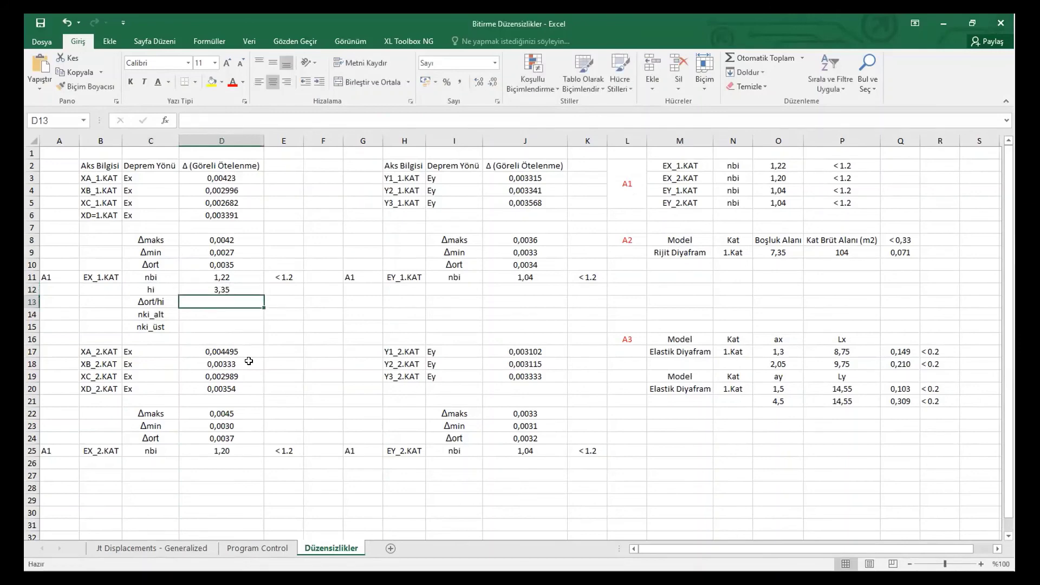
Calculate Δort/hi for EX_1.KAT in D13 with the formula =D10/D12
type("=")
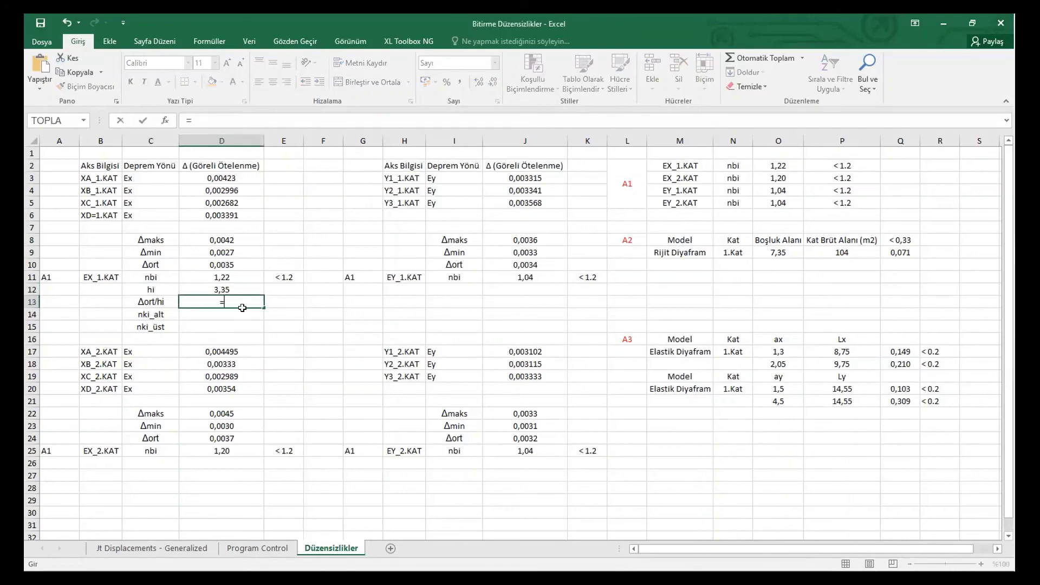
left_click(230, 264)
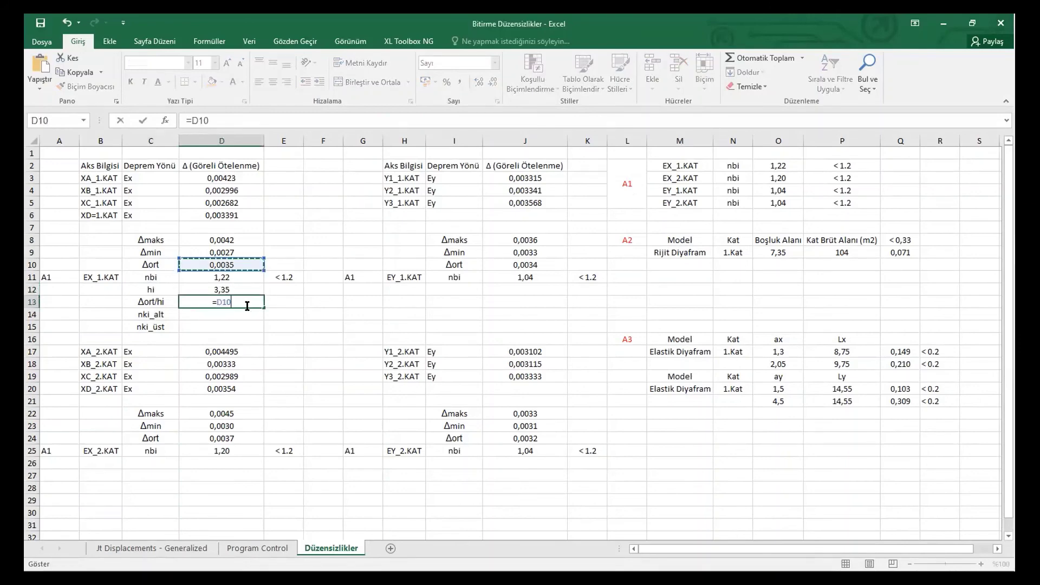
type("/")
left_click(236, 288)
key("Return")
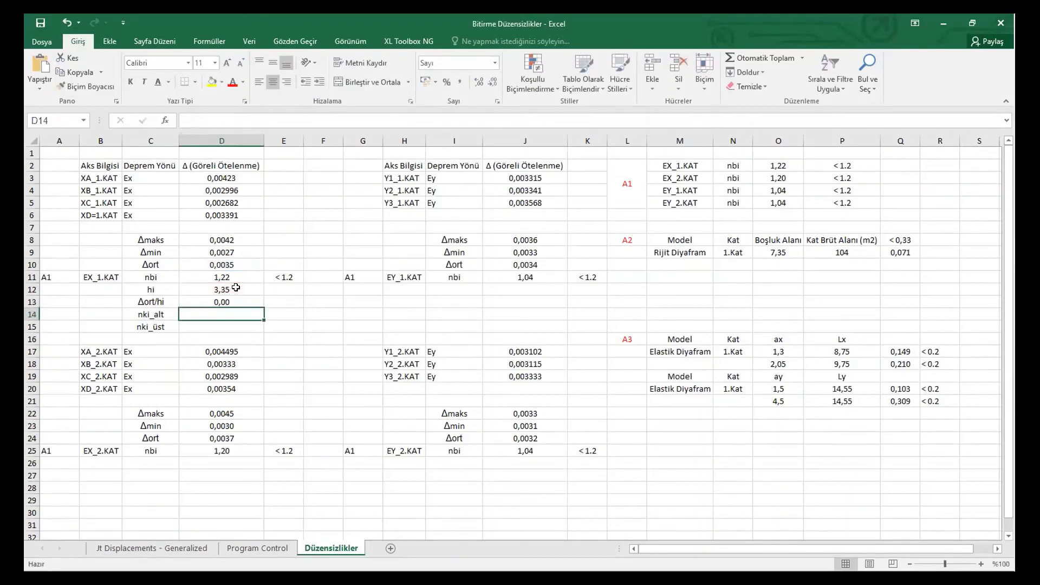
Format D13:D15 to show five decimal places
key("Up")
left_click_drag(238, 289, 229, 328)
left_click(233, 299)
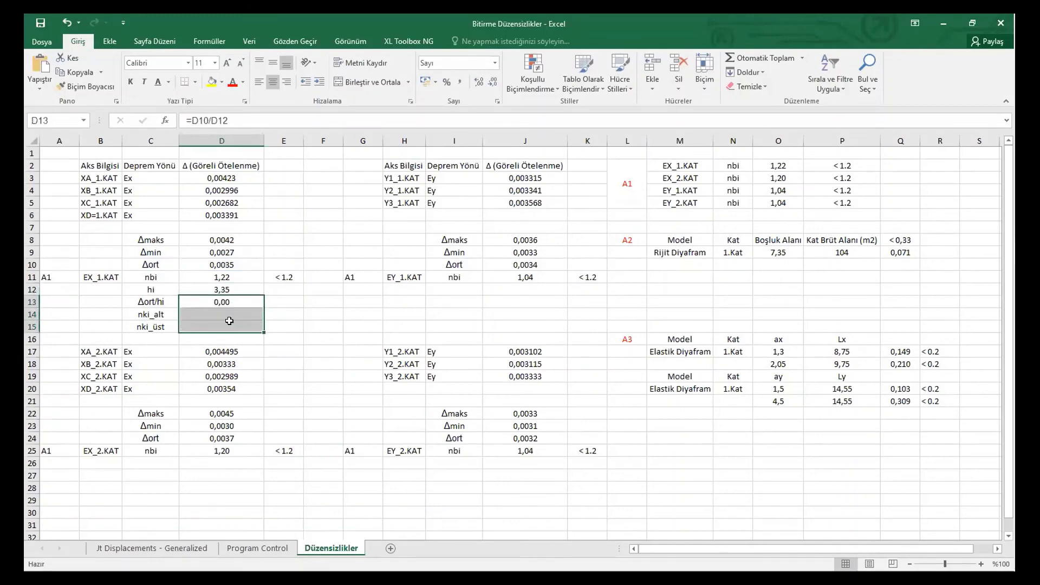
left_click(480, 82)
left_click(480, 82)
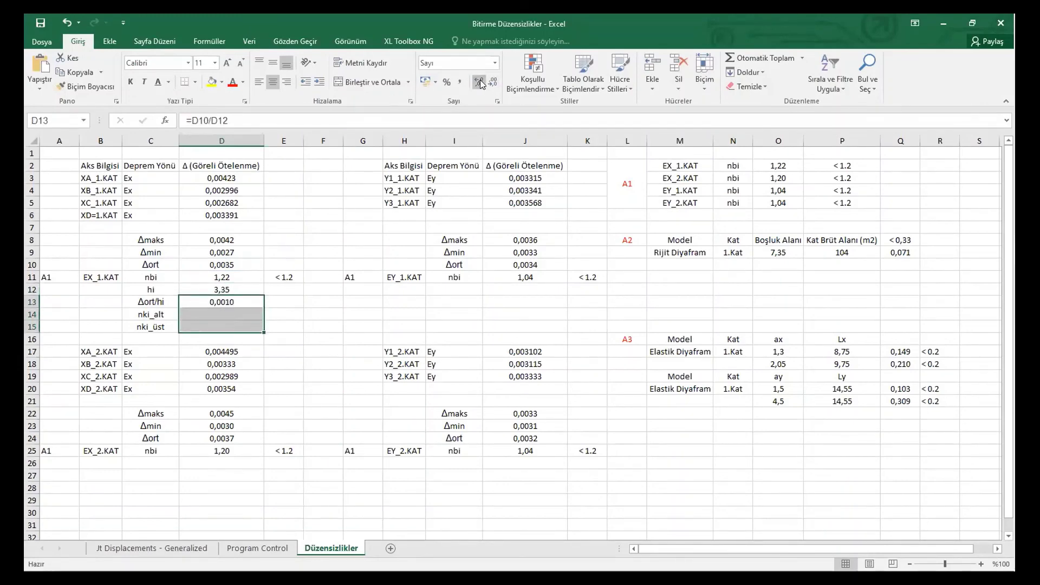
left_click(480, 83)
Enter "-" as the nki_alt value of EX_1.KAT in D14
left_click(237, 313)
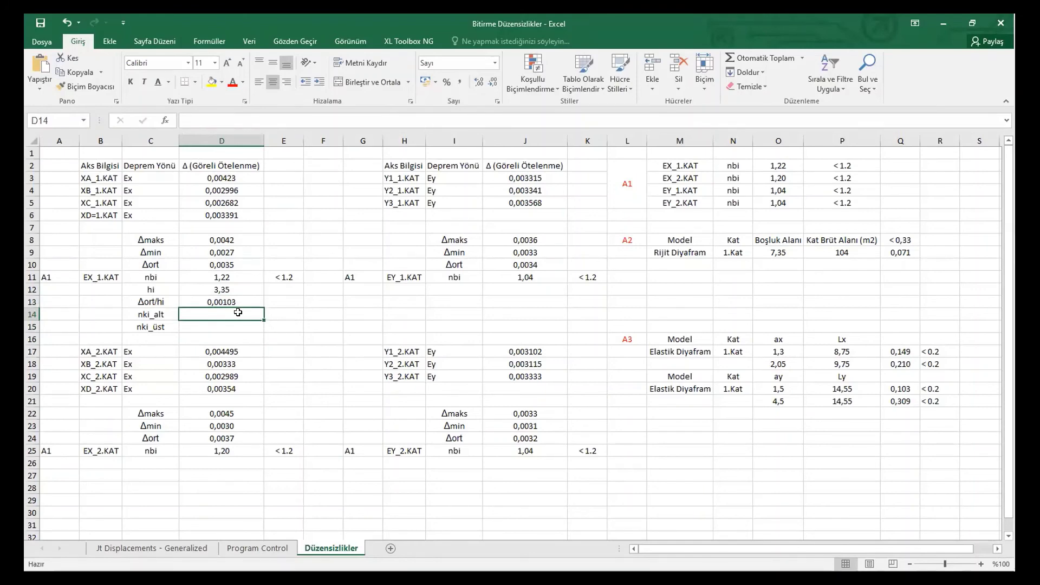
type("-E15")
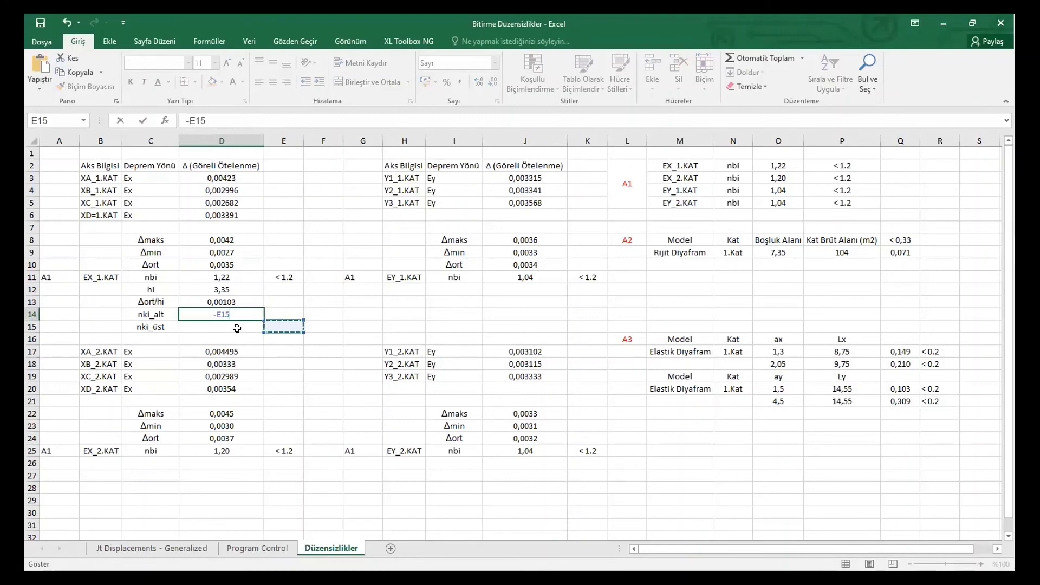
key("Escape")
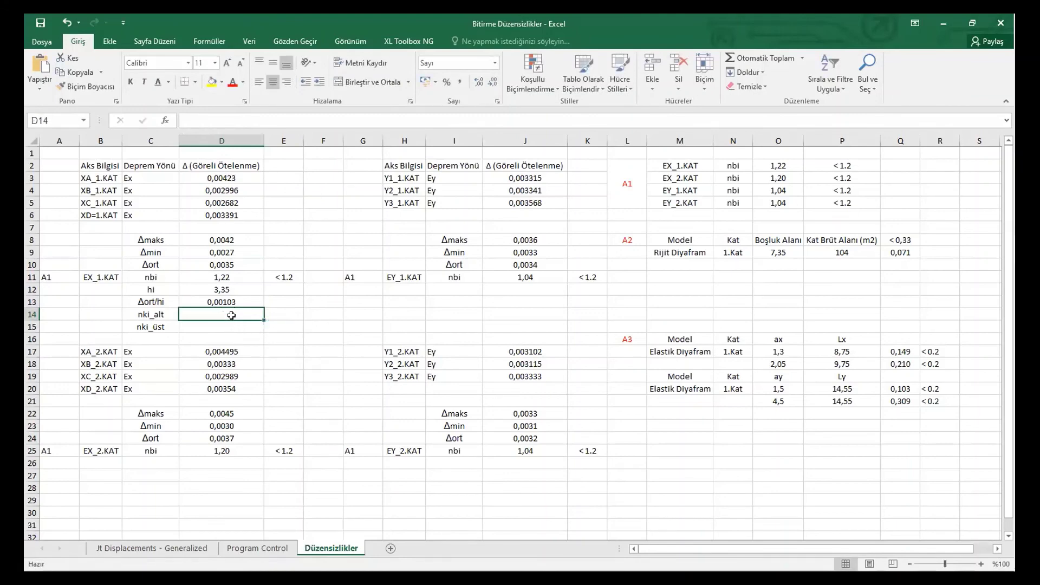
type("-")
key("Return")
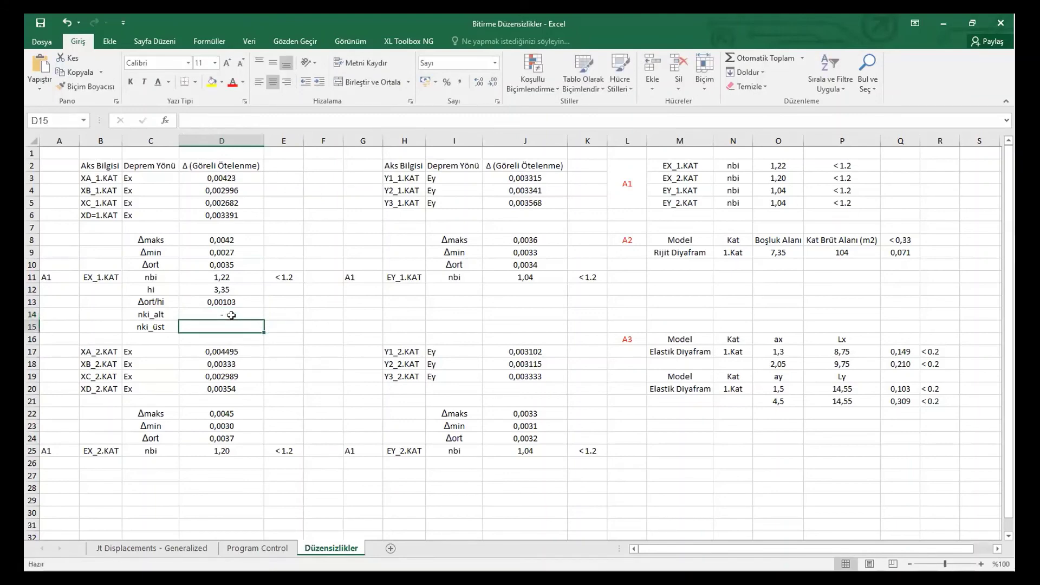
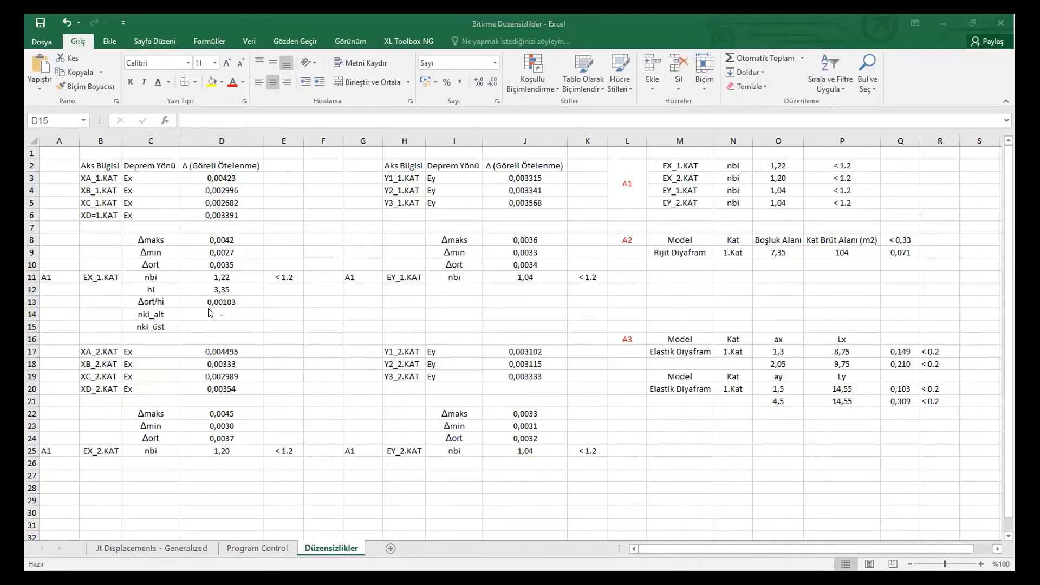
Copy the block C12:D15 to I12, C26 and I26 for the EY_1.KAT, EX_2.KAT and EY_2.KAT results
left_click_drag(149, 288, 206, 323)
key("ctrl+c")
right_click(207, 323)
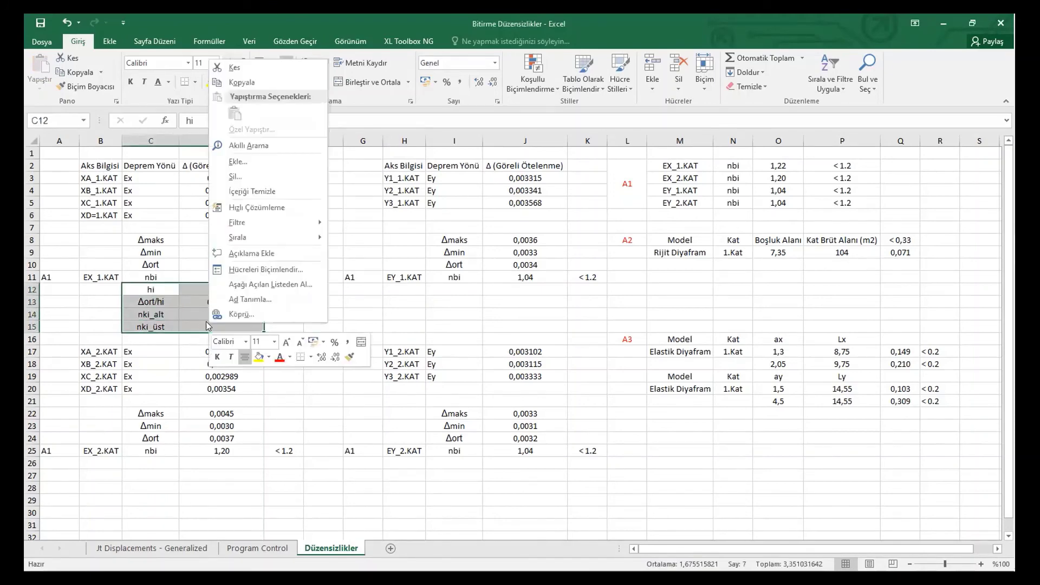
left_click(256, 80)
left_click(450, 293)
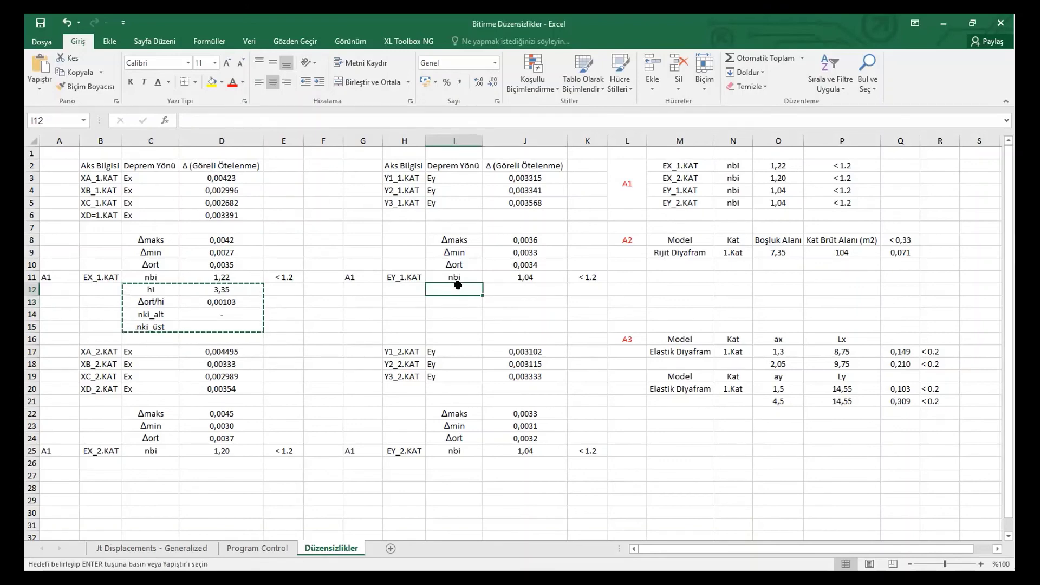
key("ctrl+v")
left_click(151, 464)
type("hi\t3,35 Δort/hi\t0,00112 nki_alt\t- nki_üst")
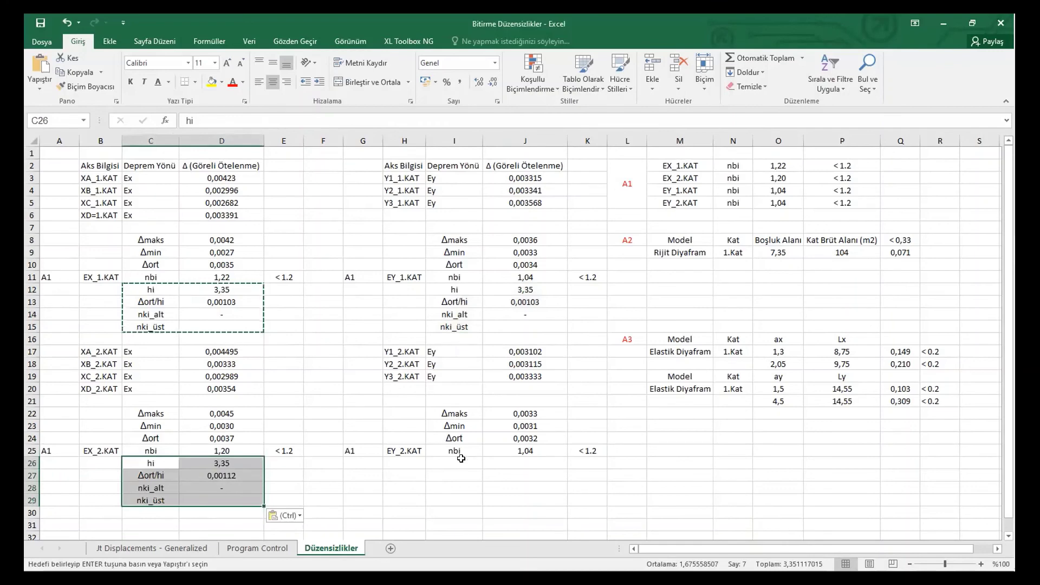
left_click(460, 463)
key("ctrl+v")
Check which Δort and hi cells the copied Δort/hi formulas in J13, D27 and J27 refer to
left_click(364, 438)
left_click(474, 287)
left_click(485, 290)
double_click(485, 291)
left_click(512, 301)
type("=J10/J12")
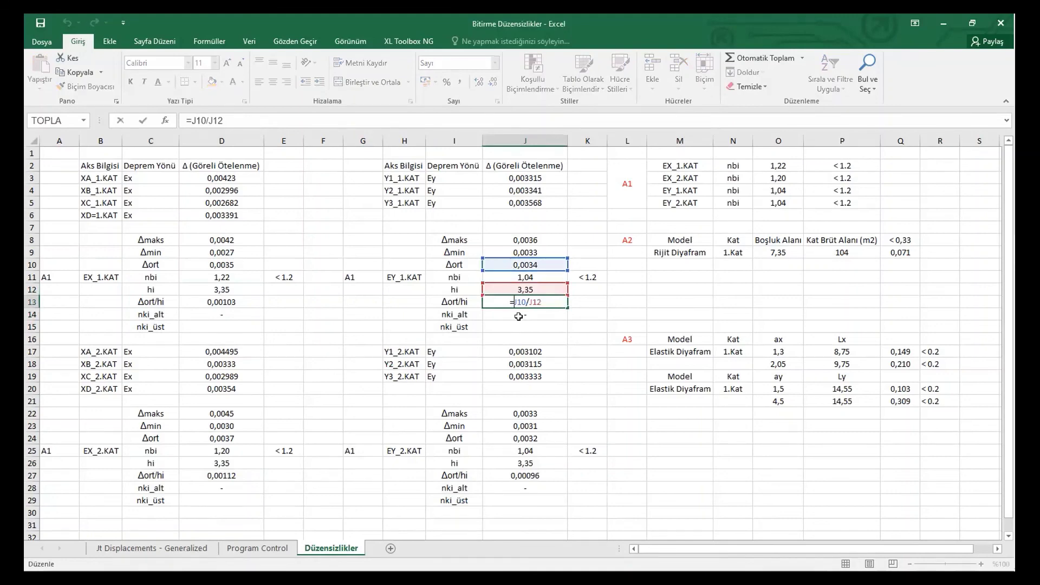
key("ctrl+Return")
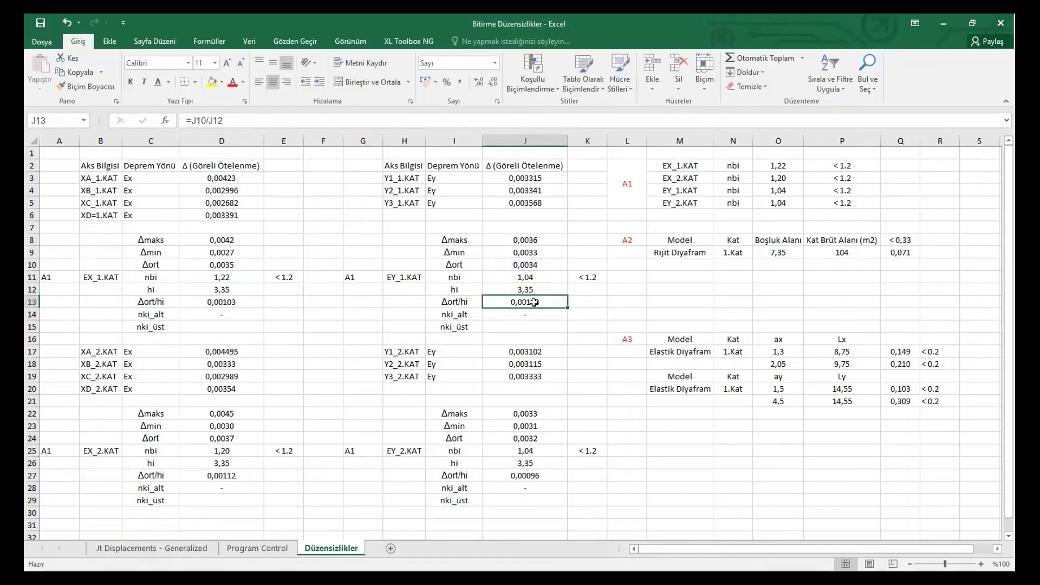
double_click(533, 302)
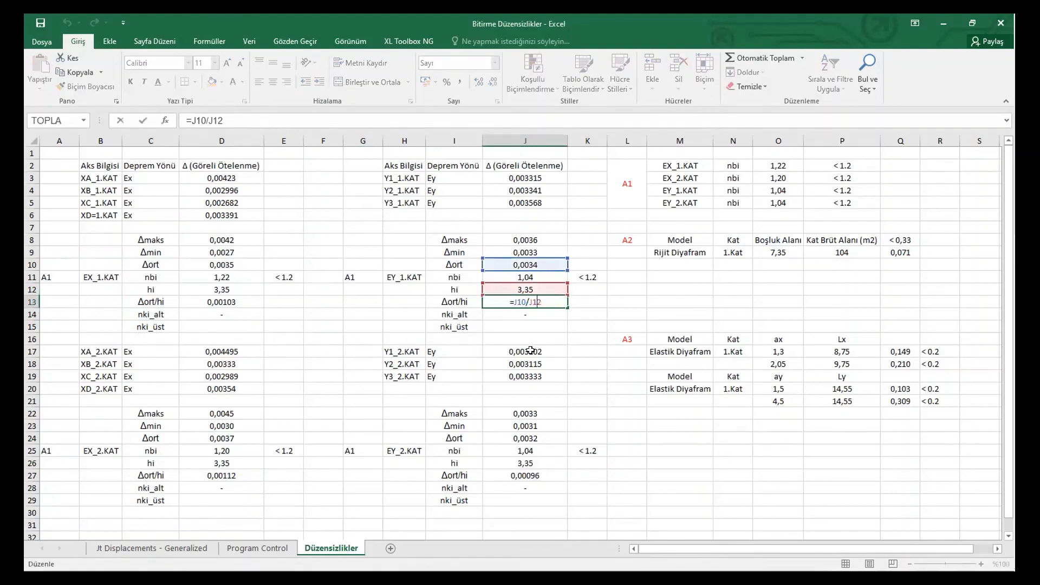
key("ctrl+Return")
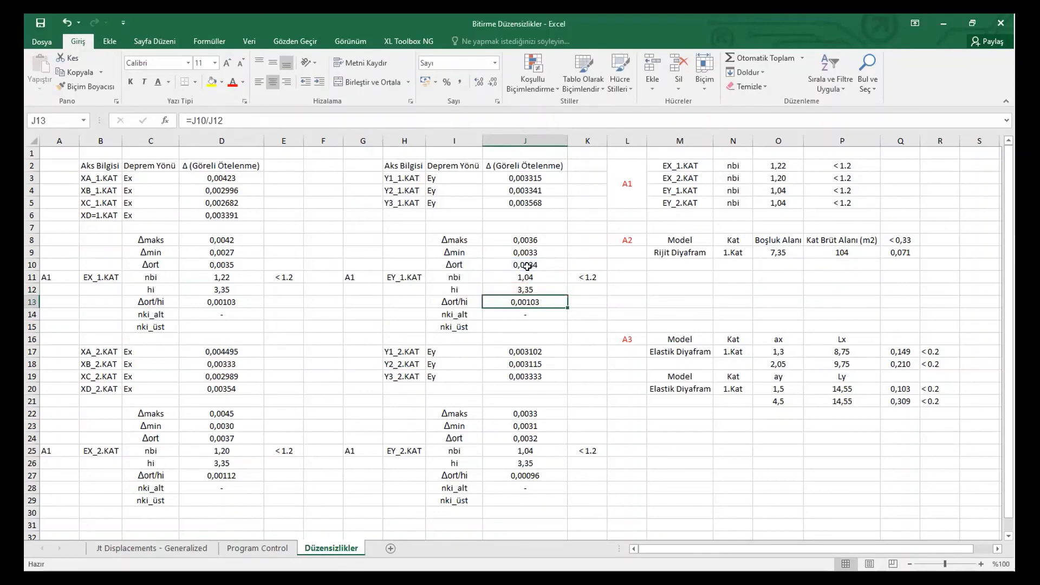
double_click(221, 475)
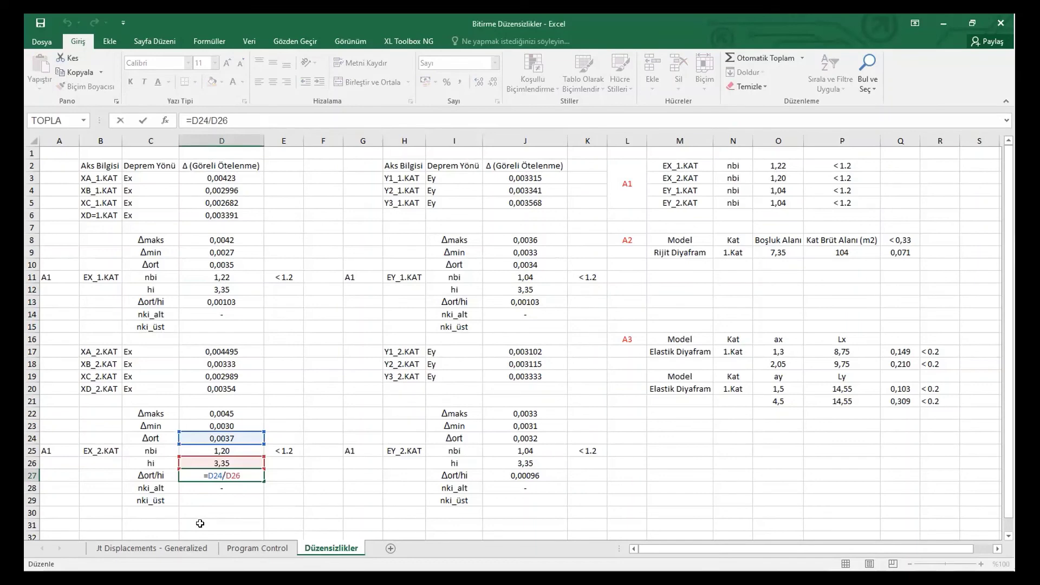
key("Escape")
double_click(511, 474)
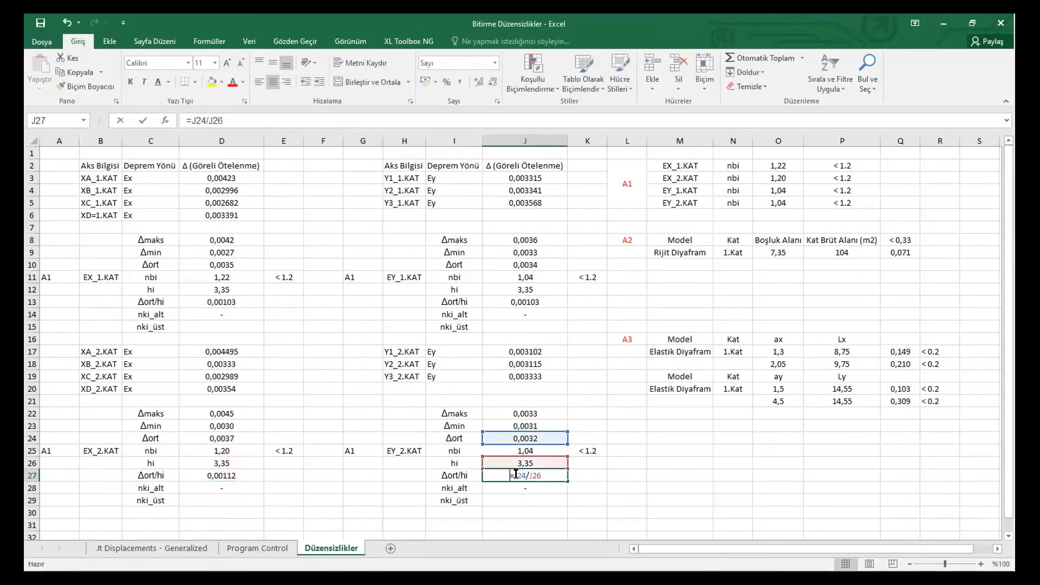
key("Escape")
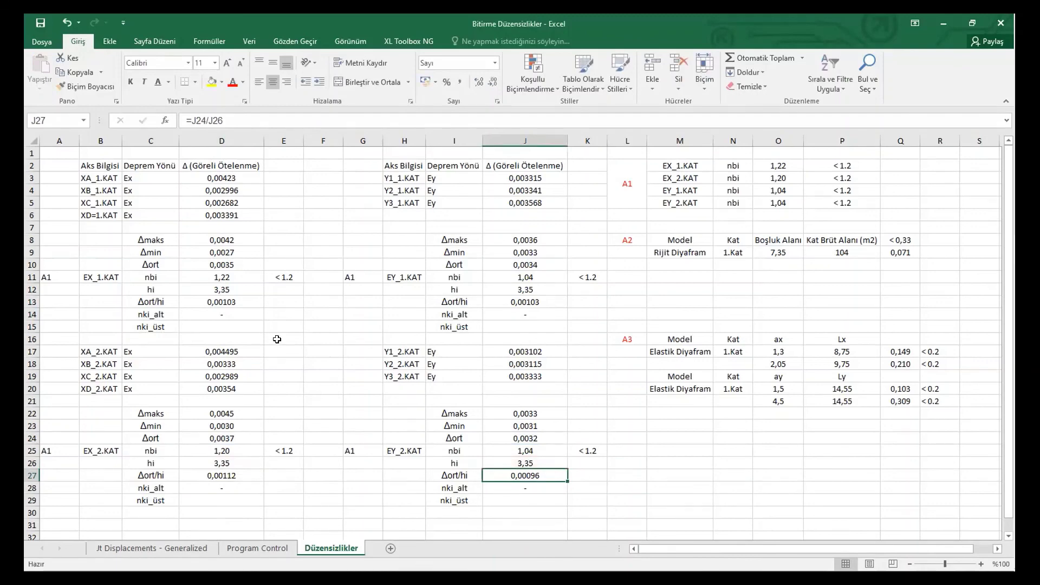
Switch to TBDY-2018.pdf to review the B2 stiffness irregularity formula using the storey below, and return to the Excel sheet
left_click(235, 314)
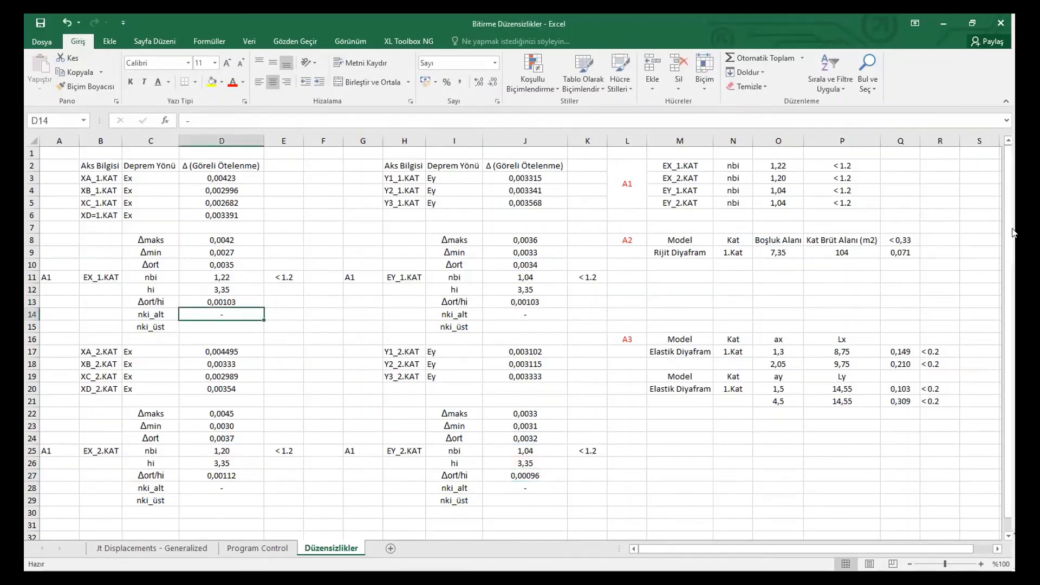
mouse_move(999, 279)
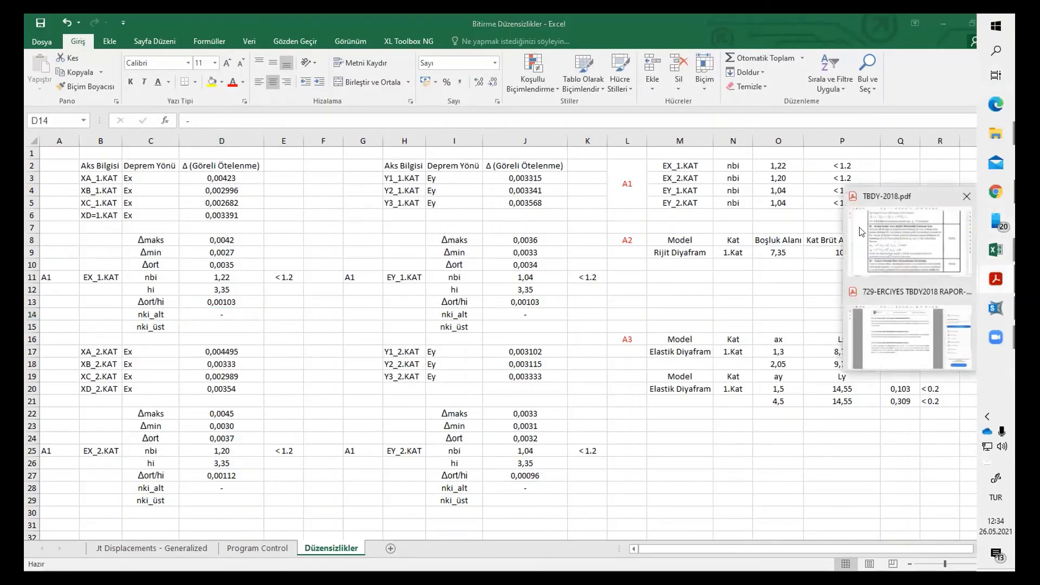
left_click(913, 241)
mouse_move(493, 344)
left_mouse_down()
mouse_move(196, 344)
mouse_move(493, 344)
left_mouse_up()
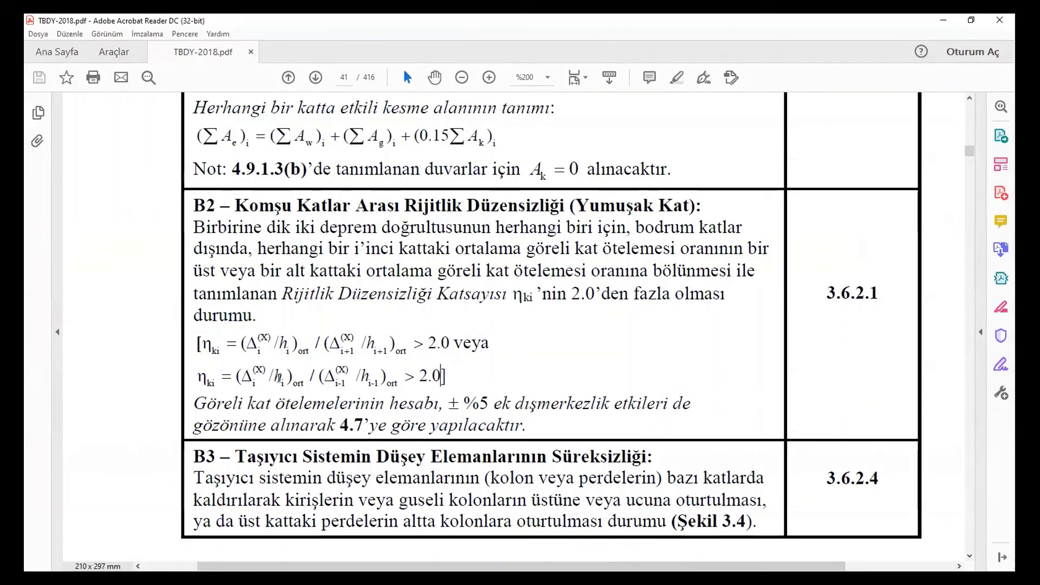
left_click_drag(238, 376, 408, 377)
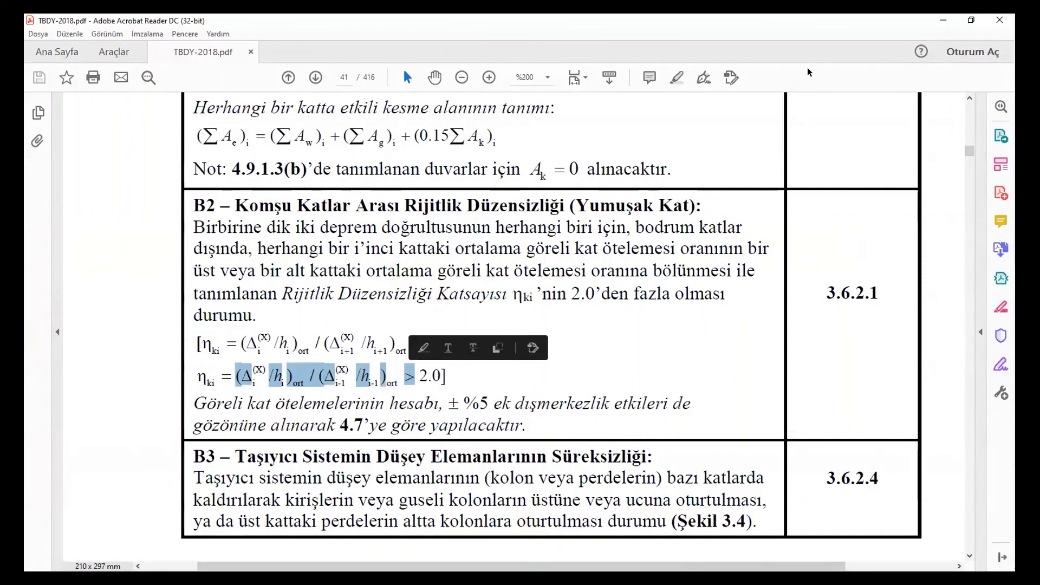
left_click(943, 20)
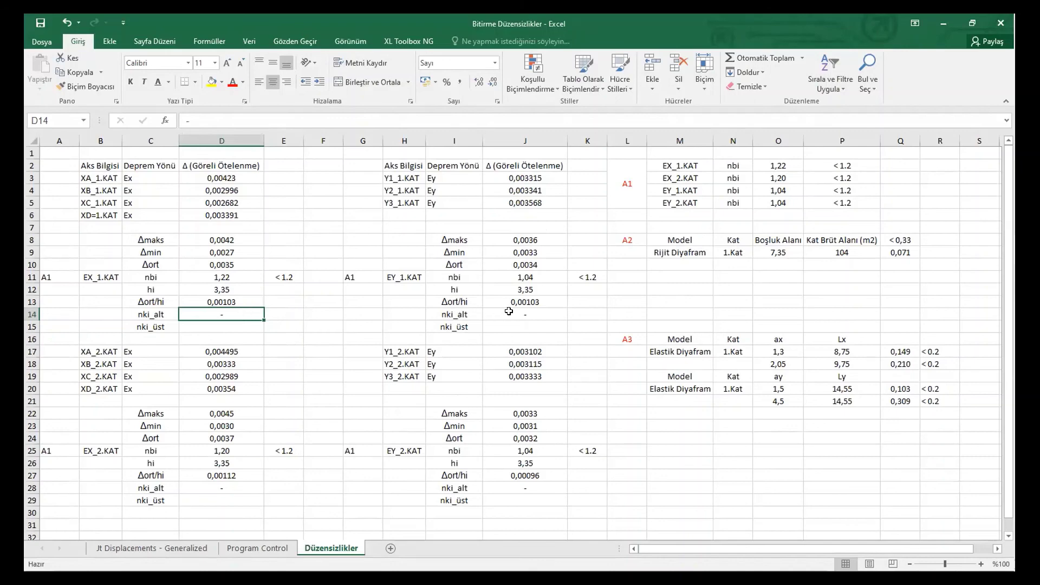
Calculate nki_üst for EX_1.KAT in D15 with the formula =D13/D27
left_click(247, 329)
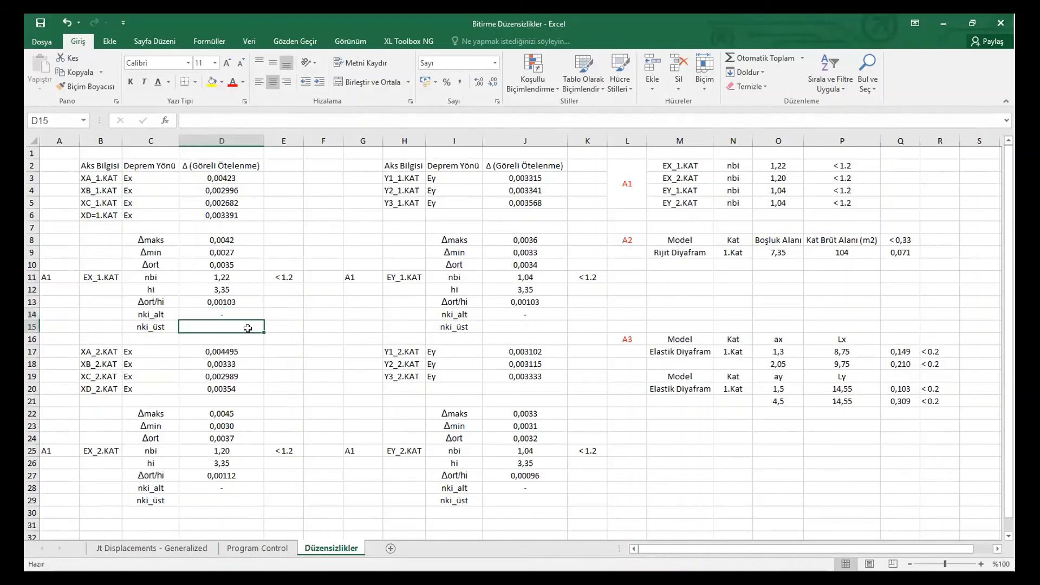
type("=")
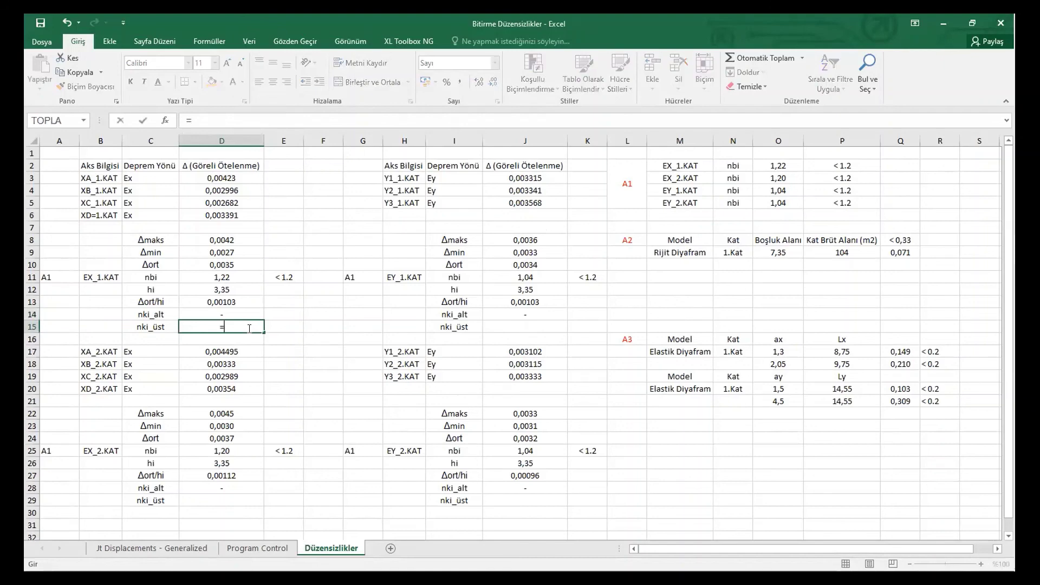
left_click(225, 301)
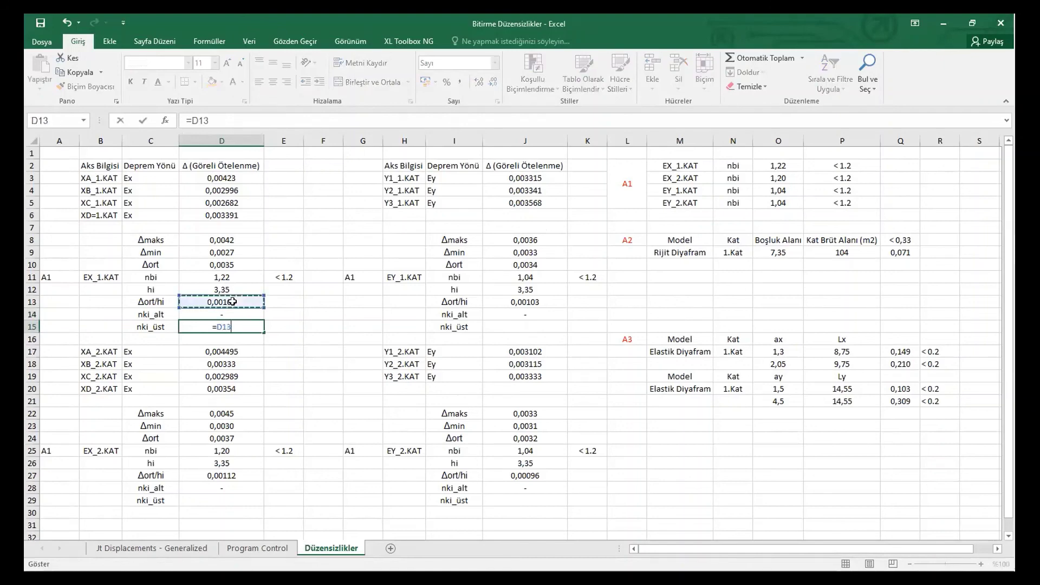
type("/")
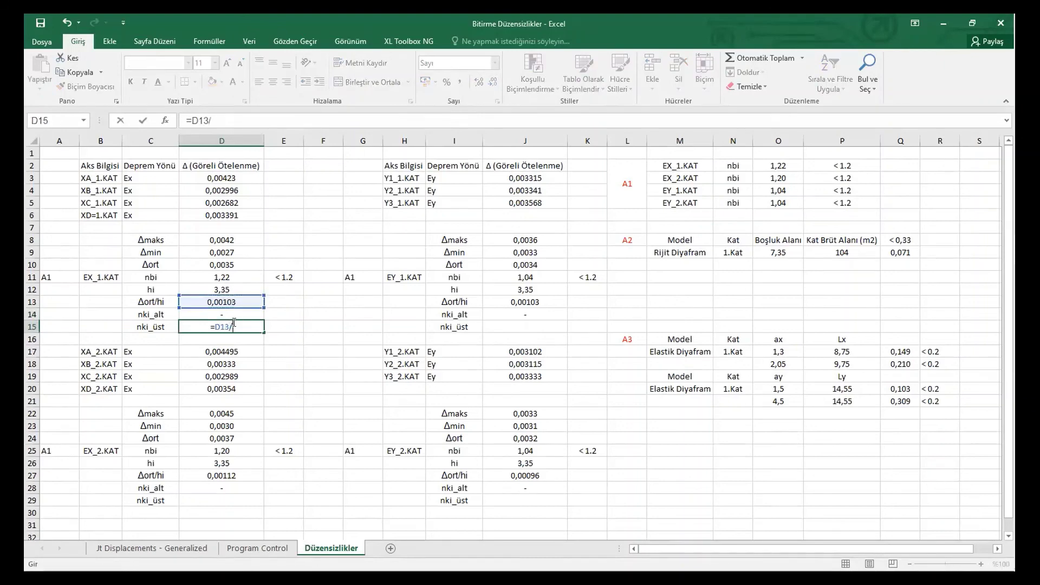
left_click(240, 470)
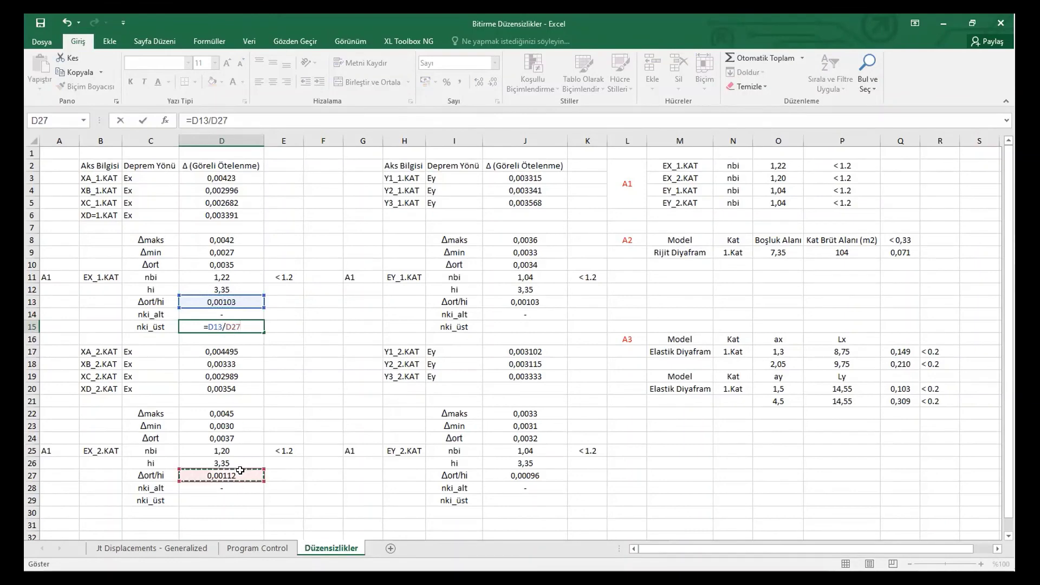
key("Return")
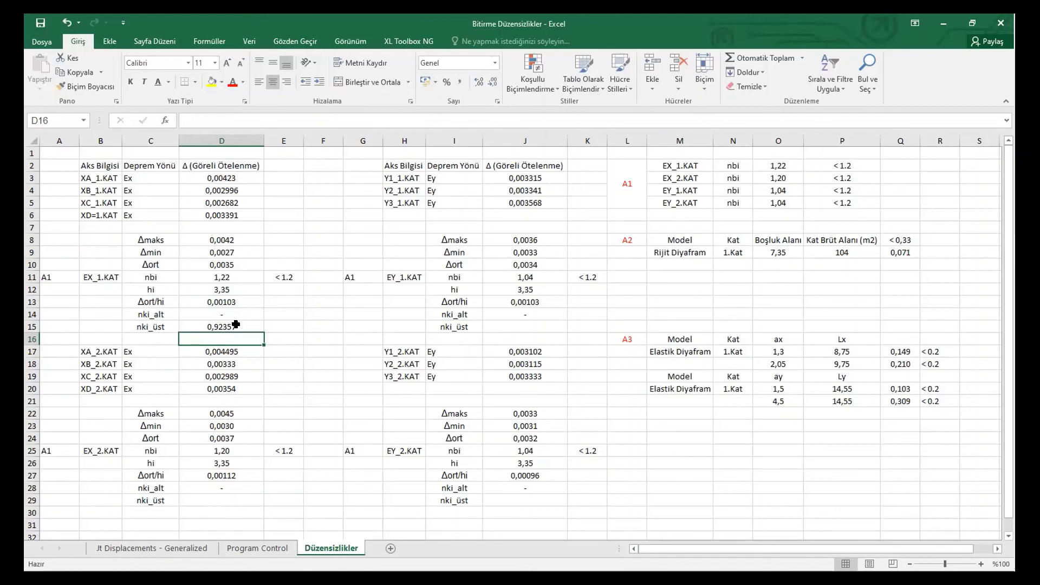
Copy the nki_üst formula from D15 to J15 for EY_1.KAT and check the cells it refers to
left_click(219, 326)
key("ctrl+c")
left_click(518, 325)
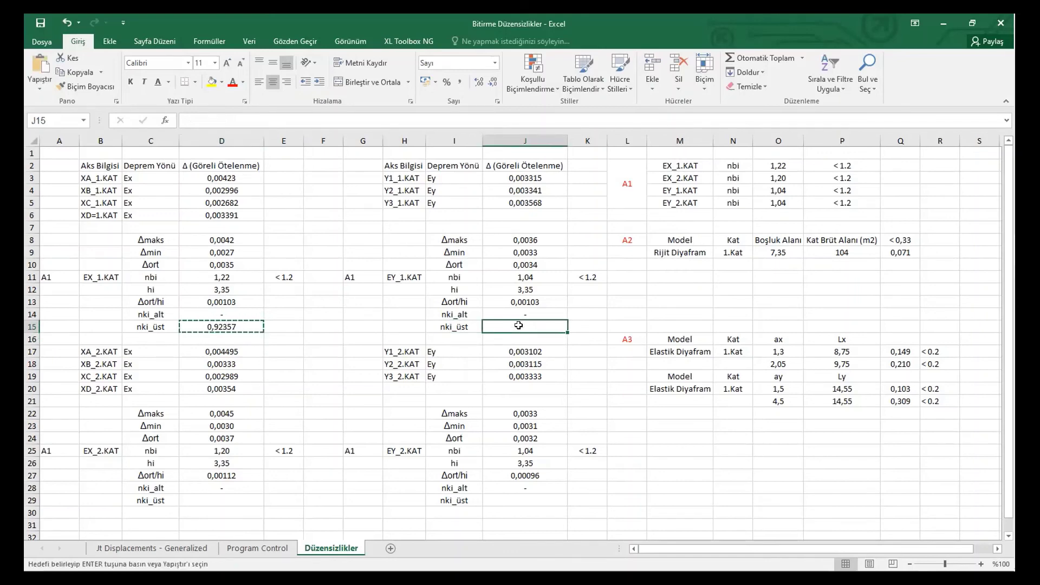
key("ctrl+v")
double_click(532, 328)
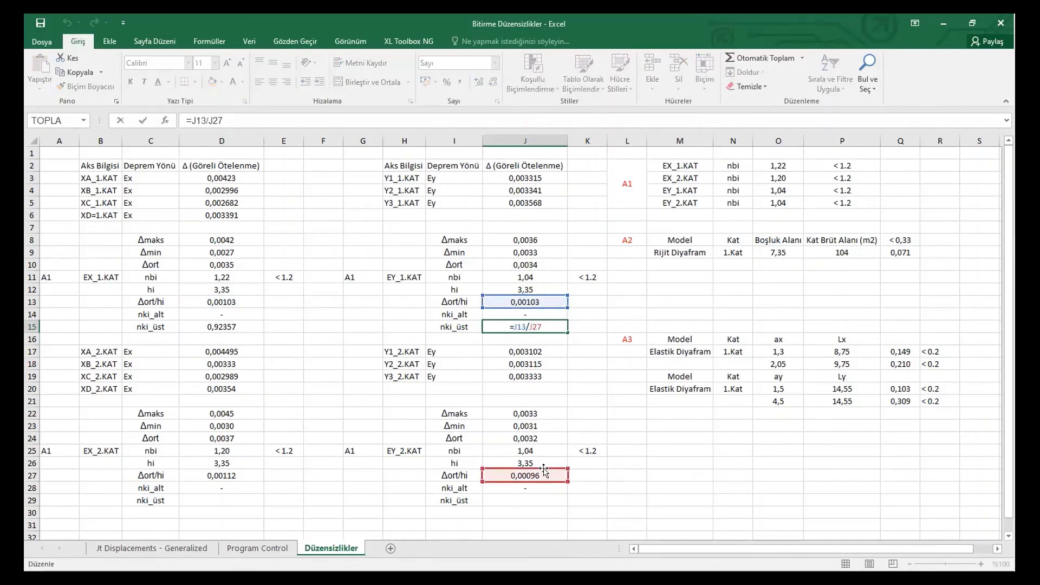
left_click_drag(544, 471, 542, 480)
key("Return")
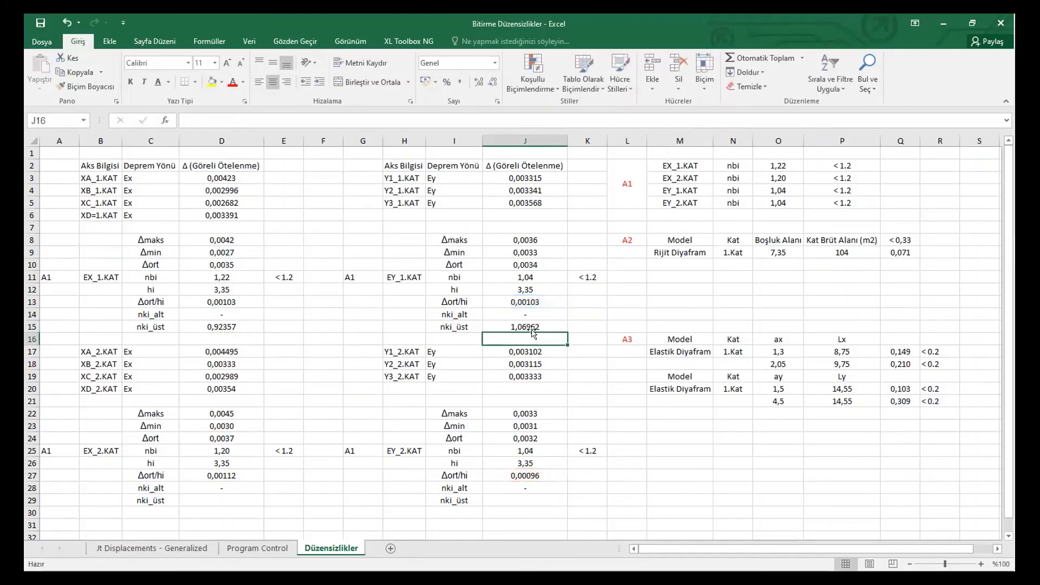
Calculate nki_alt for EX_2.KAT in D28 with the formula =D27/D13
left_click(187, 501)
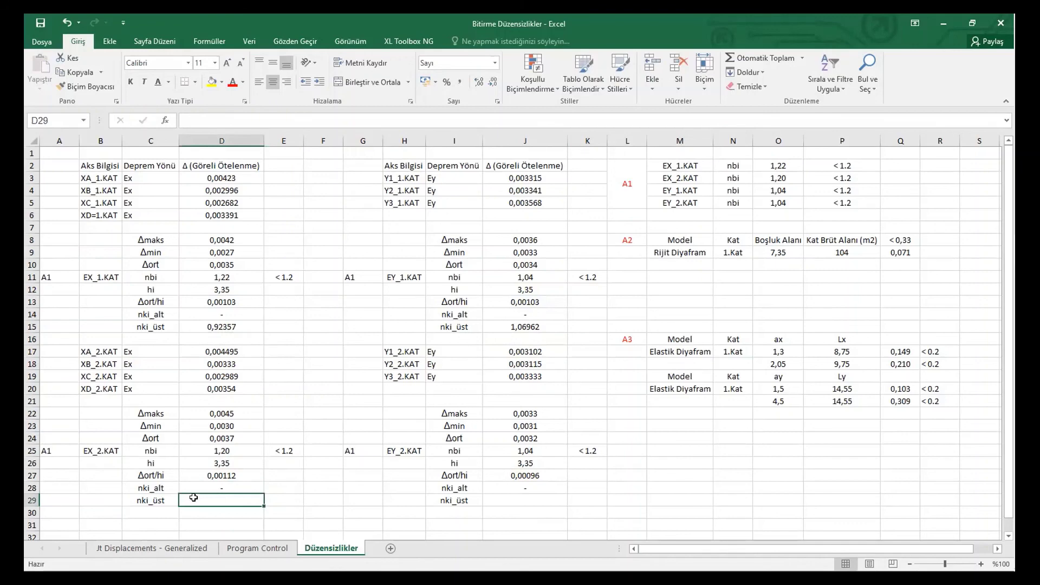
left_click(210, 485)
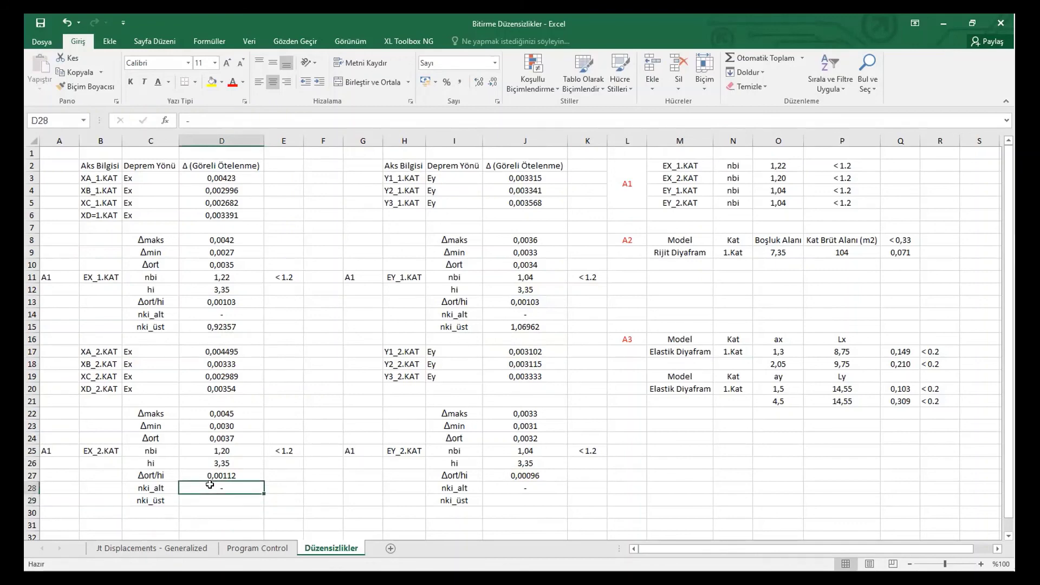
type("=")
left_click(215, 476)
type("/")
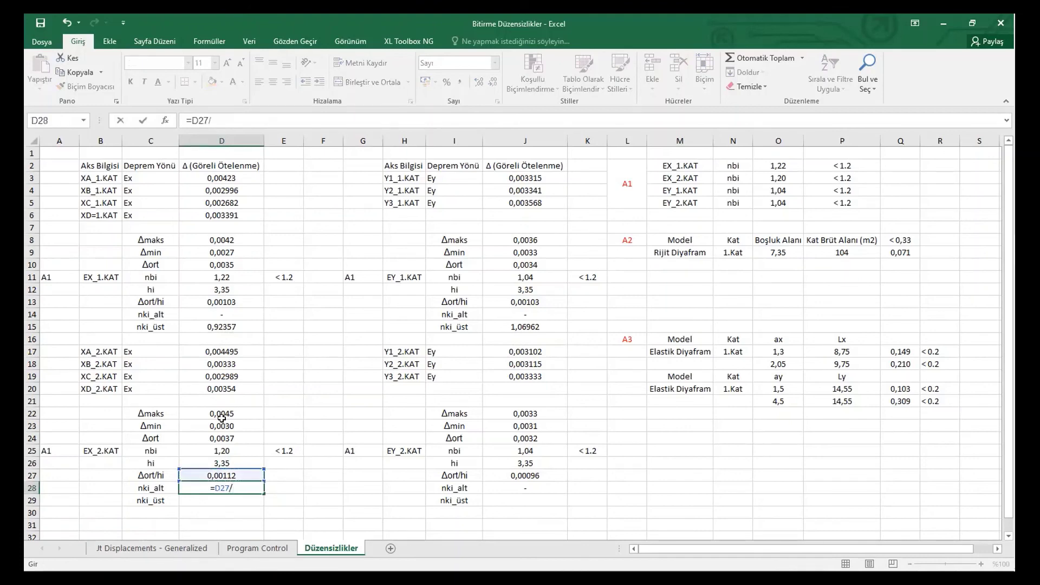
left_click(226, 301)
key("Return")
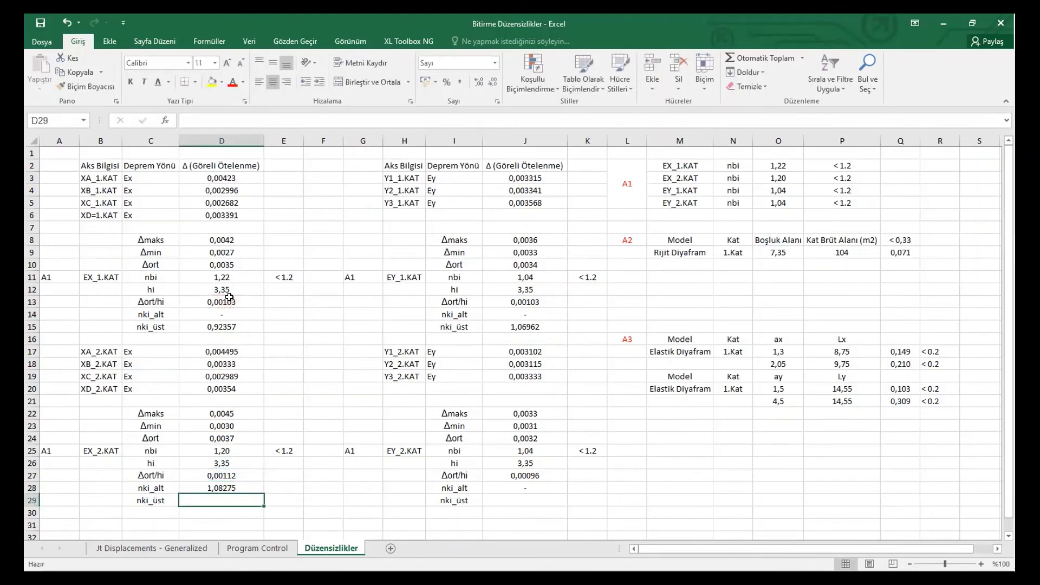
Calculate nki_alt for EY_2.KAT in J28 with the formula =J27/J13
left_click(510, 486)
type("=")
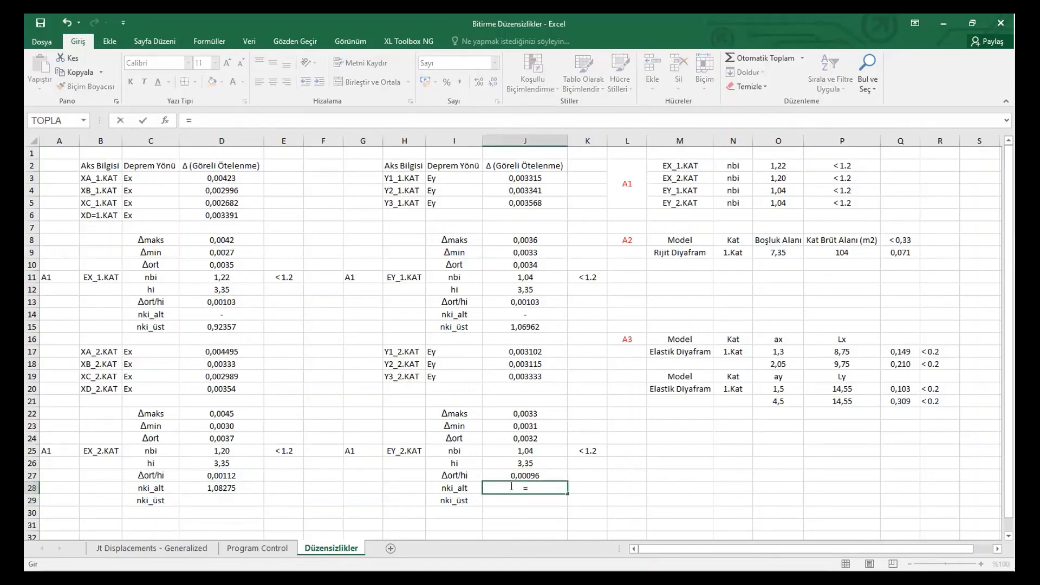
left_click(521, 474)
type("/")
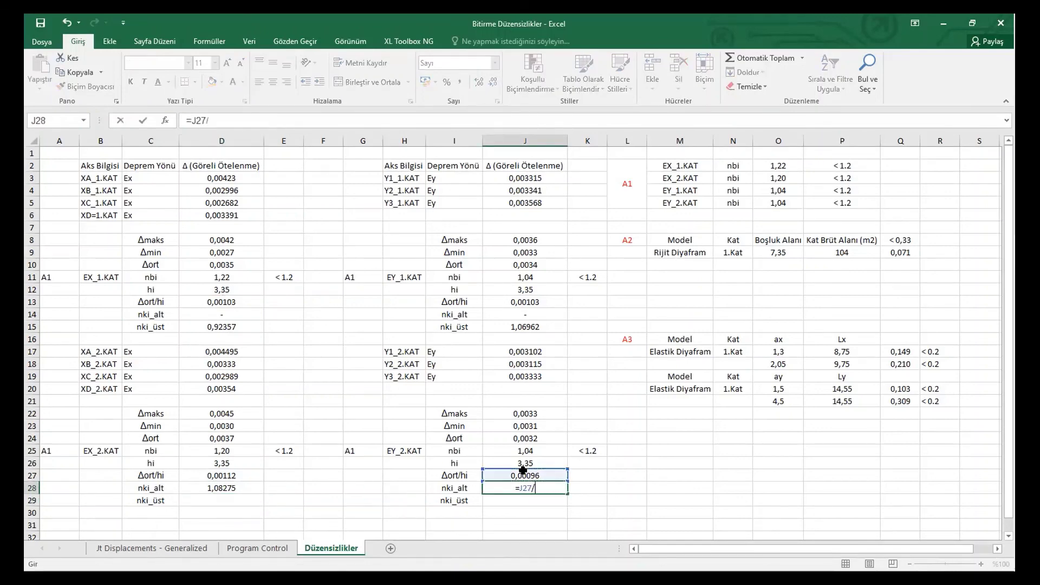
left_click(534, 299)
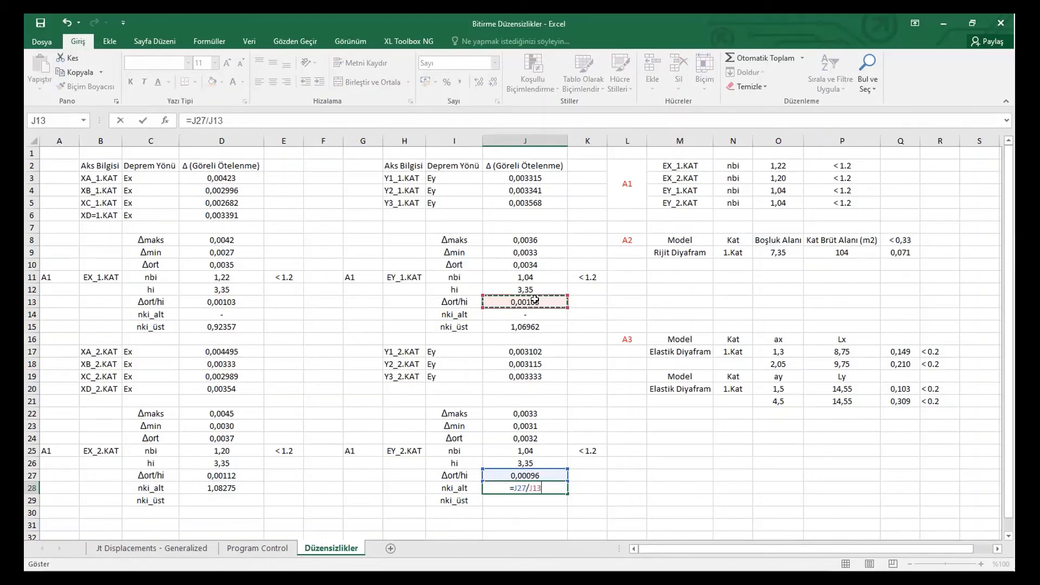
key("Return")
Enter "-" as the nki_üst value of EX_2.KAT in D29 and of EY_2.KAT in J29
left_click(259, 495)
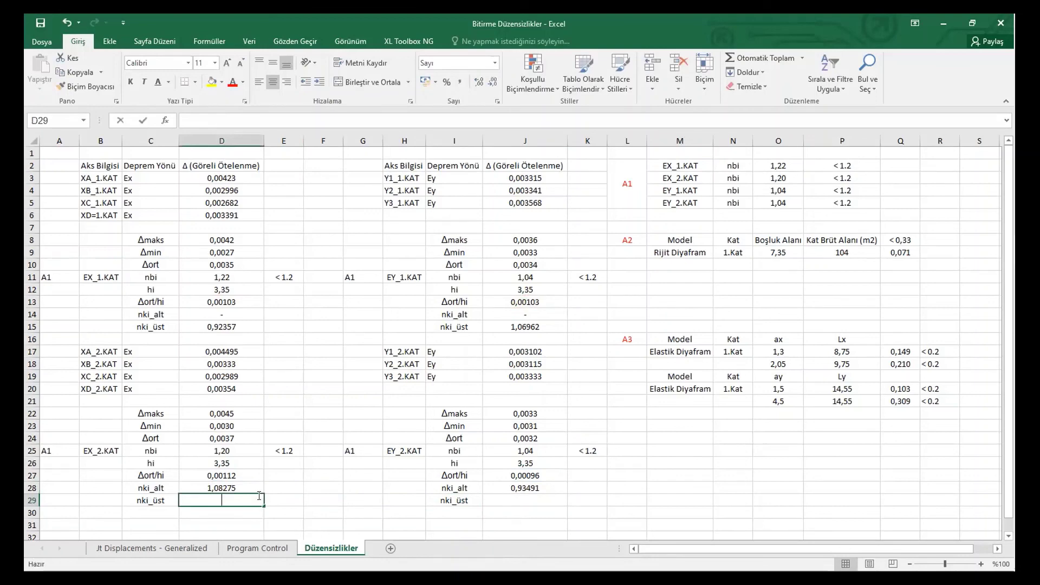
type("-")
key("Return")
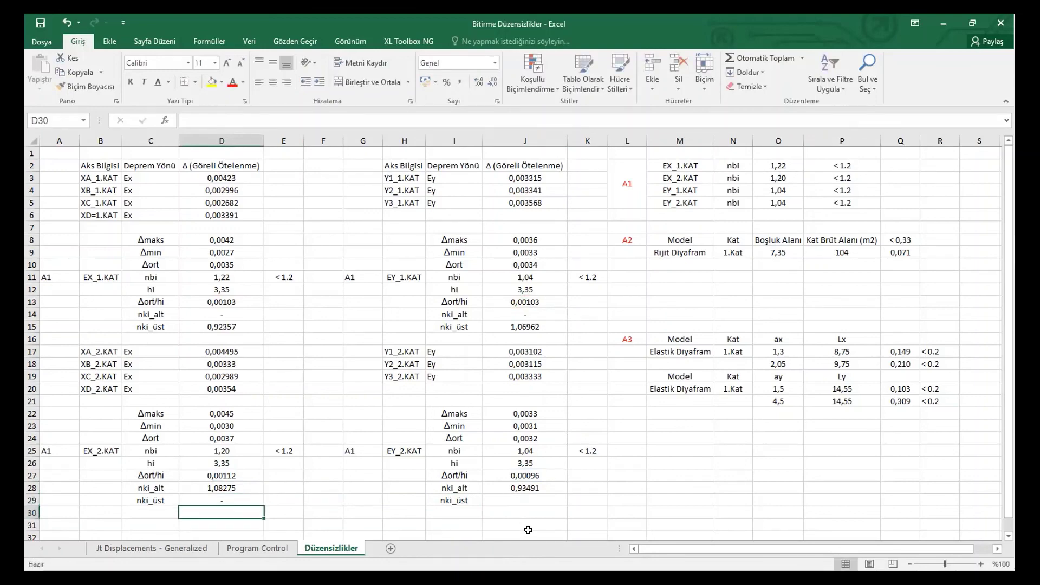
left_click(526, 498)
type("-")
key("Return")
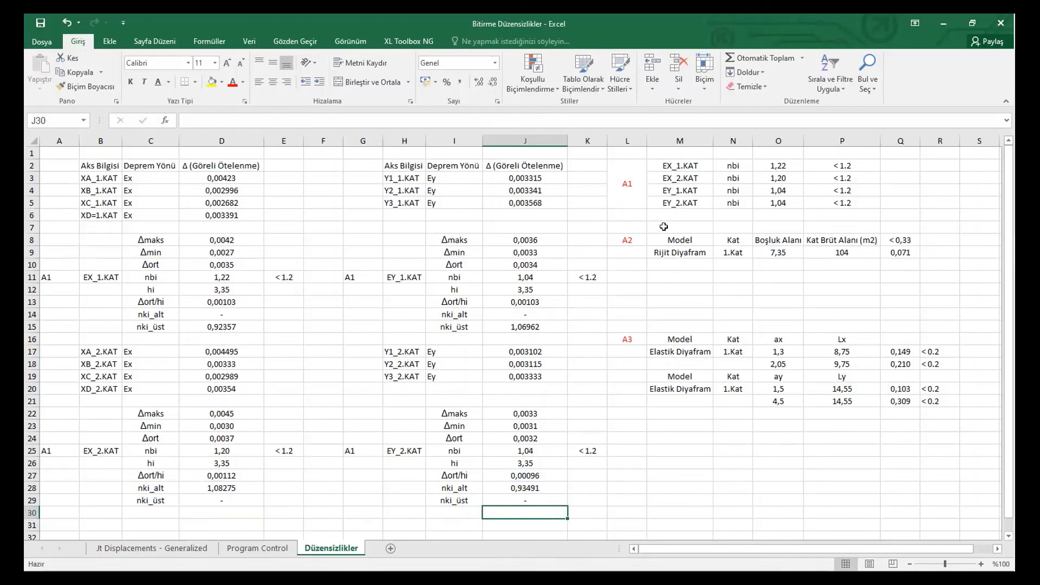
Copy the A1 summary table L2:P5 to the cells starting at L24
left_click_drag(631, 161, 819, 180)
key("ctrl+c")
left_click(634, 433)
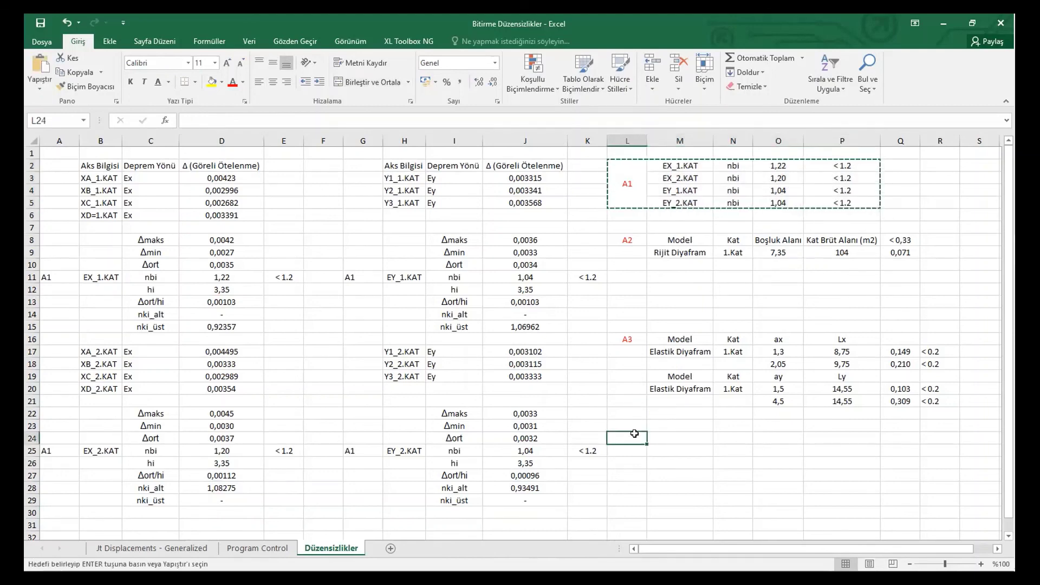
key("ctrl+v")
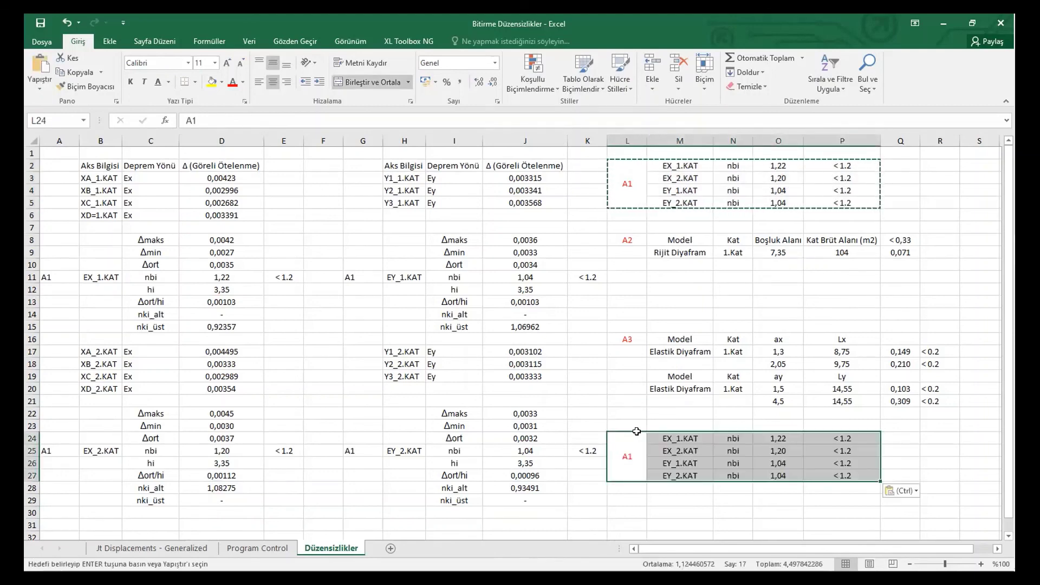
Change the heading of the copied summary table in L24 from A1 to B2
double_click(627, 457)
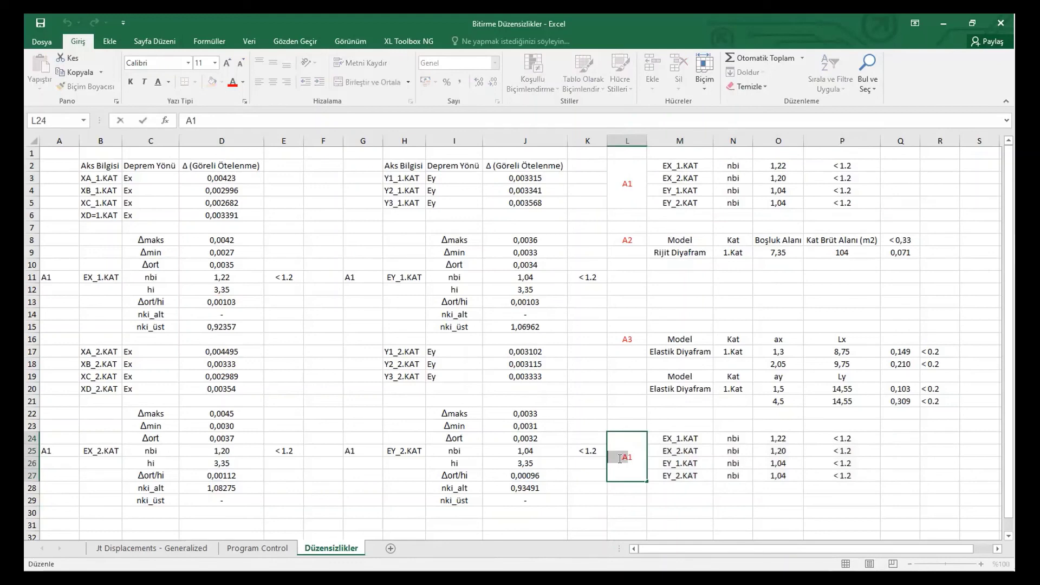
type("b")
double_click(624, 457)
type("B2")
left_click(734, 439)
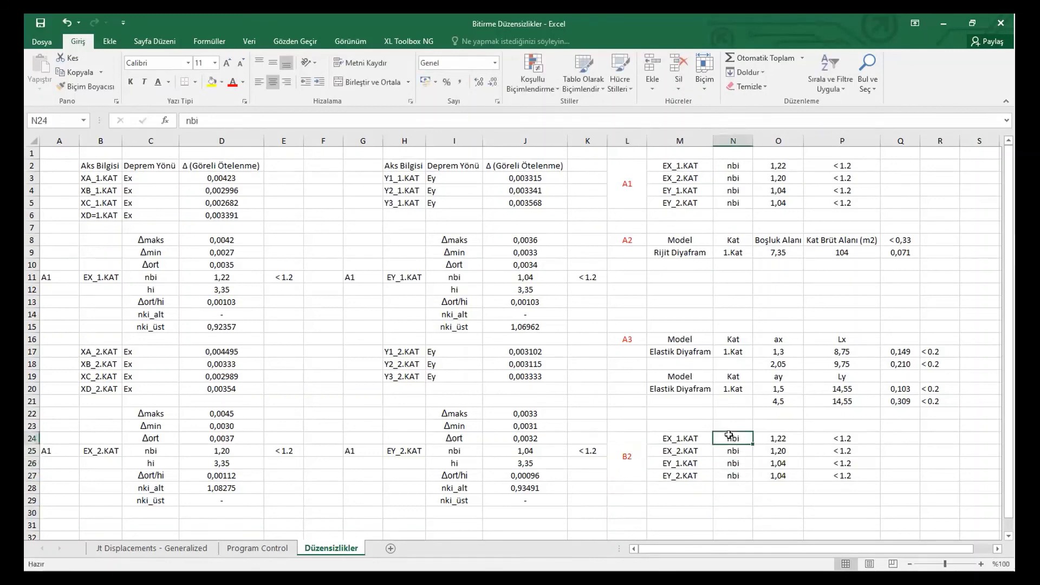
Check the coefficient symbol for B2 in TBDY-2018.pdf and change the EX_1.KAT label in N24 to "nki"
mouse_move(1005, 261)
left_click(996, 279)
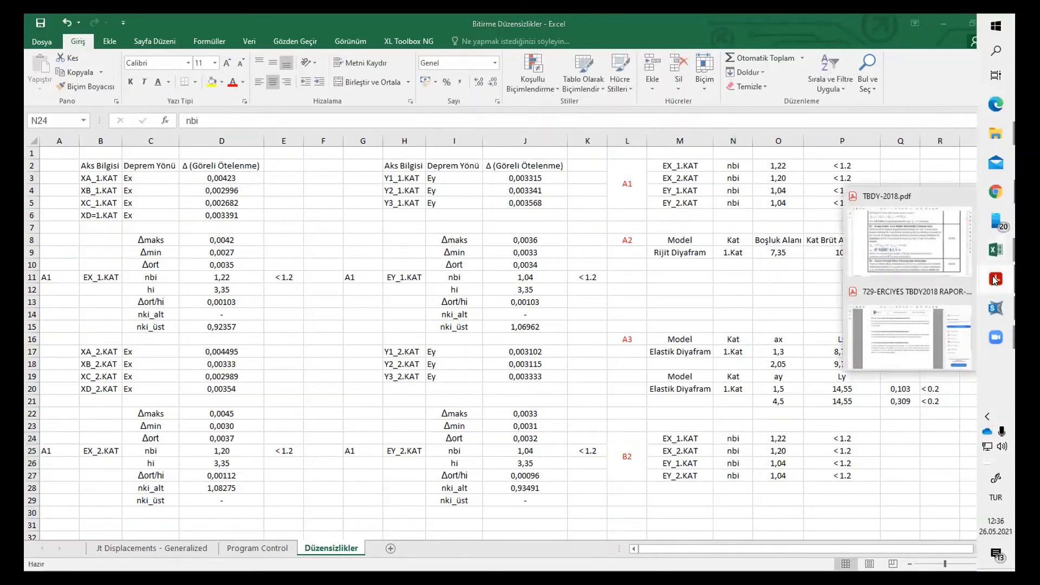
left_click(912, 259)
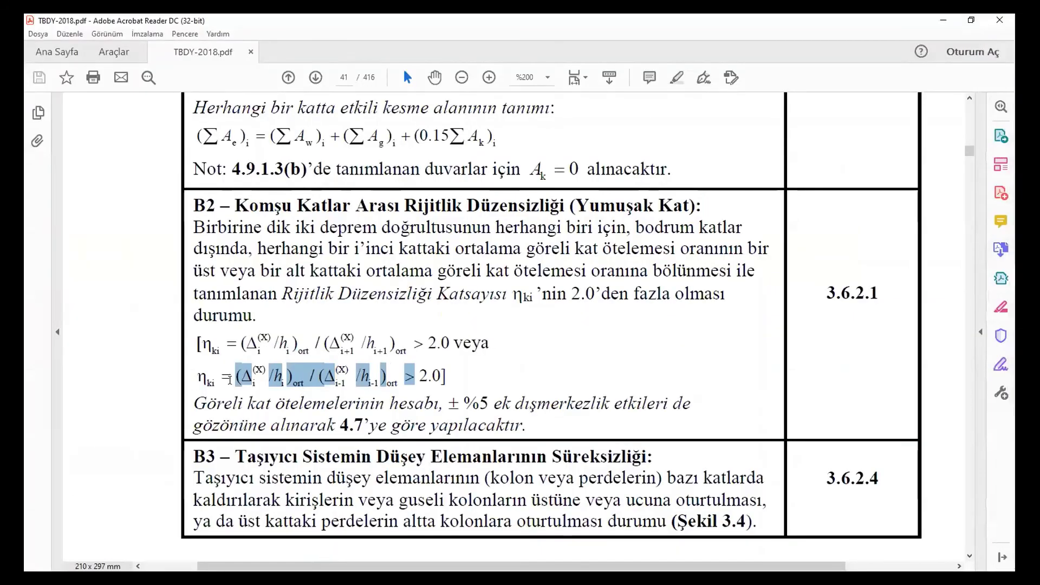
left_click(943, 20)
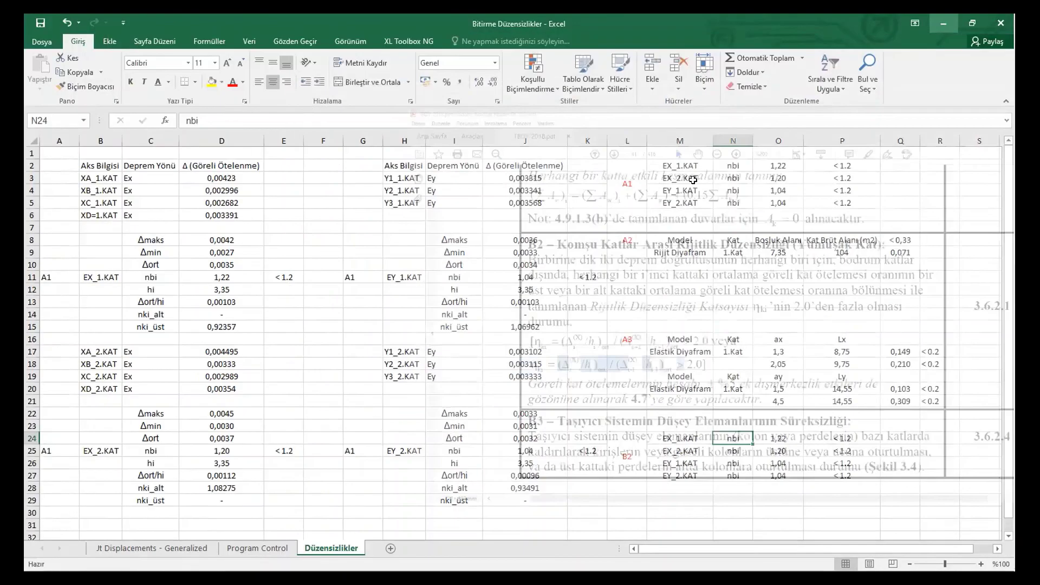
double_click(735, 436)
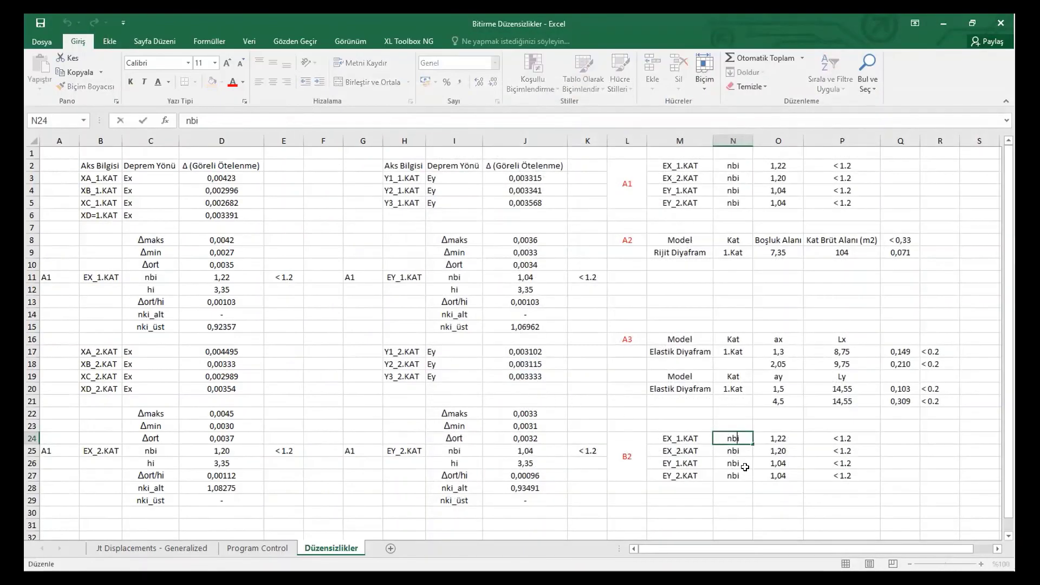
key("BackSpace")
key("Return")
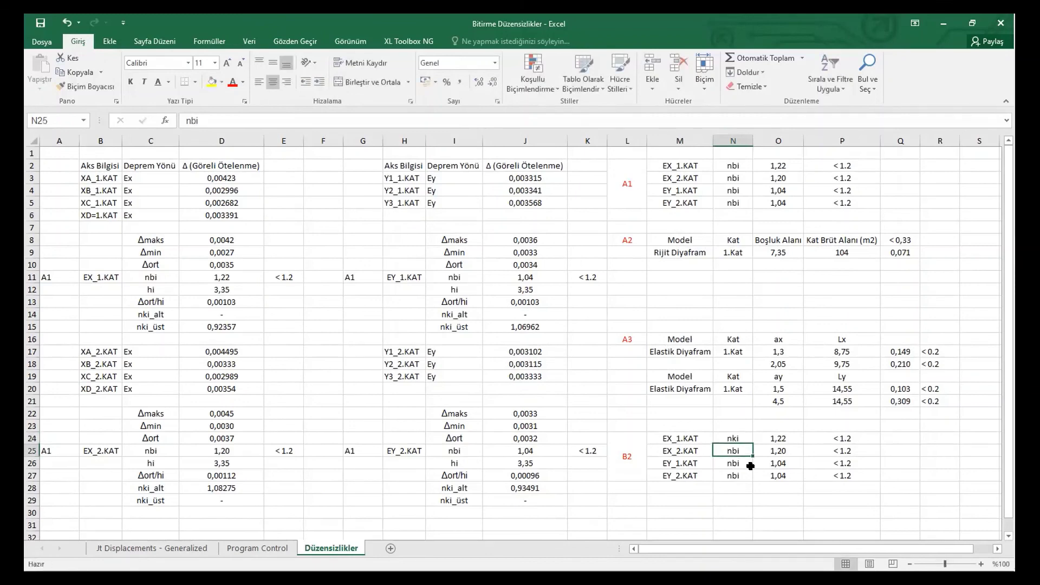
Copy the "nki" label from N24 as a value into N25:N27 of the B2 table
left_click(742, 438)
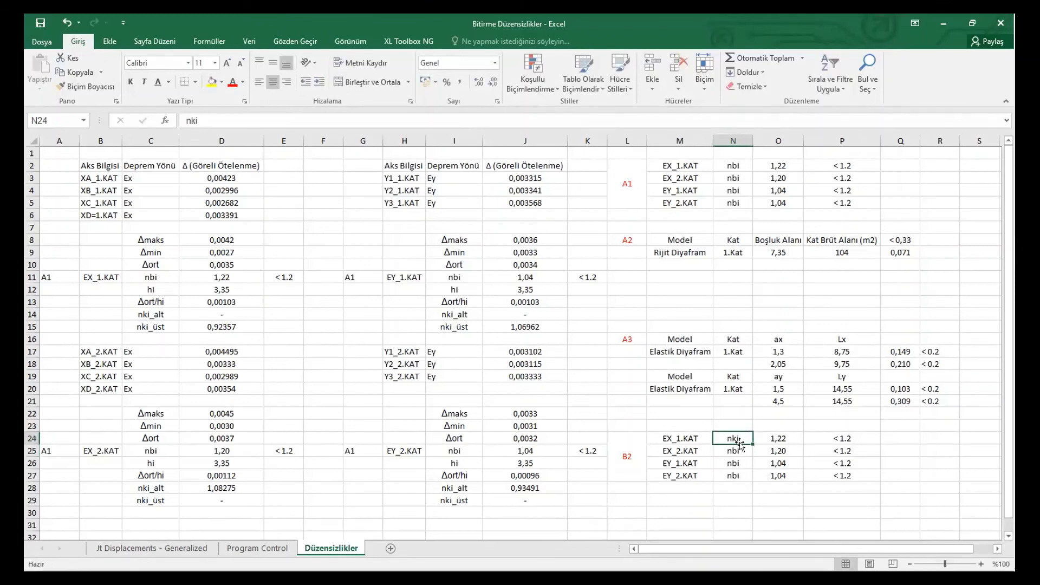
right_click(741, 438)
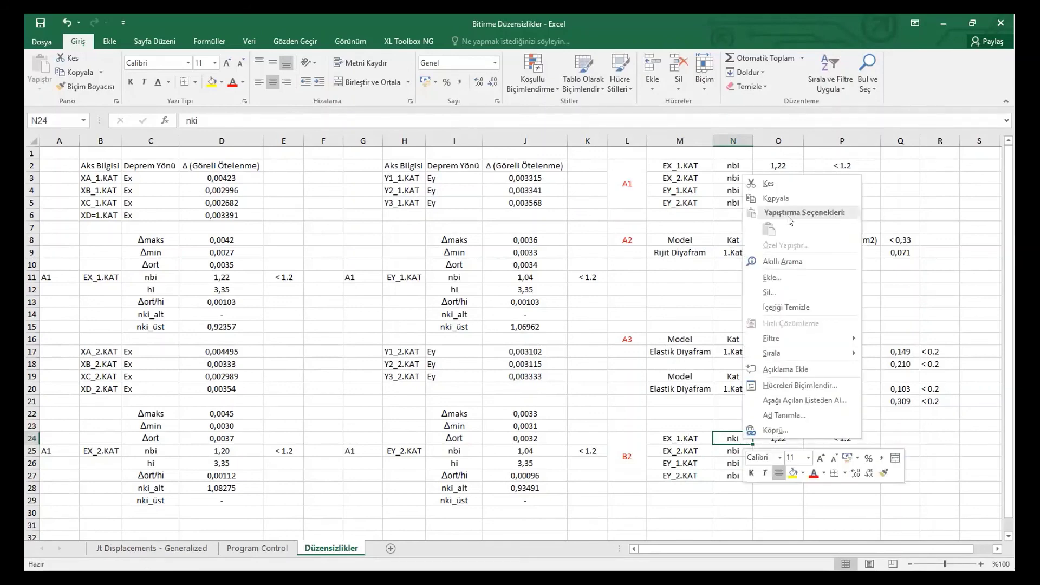
left_click(750, 197)
left_click(738, 451)
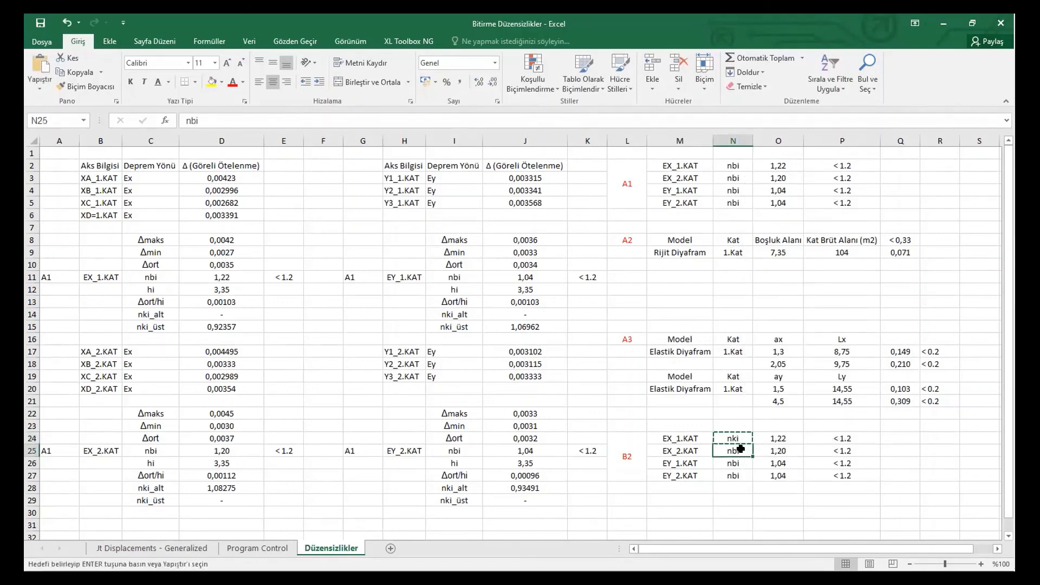
left_click_drag(738, 459, 738, 477)
right_click(738, 477)
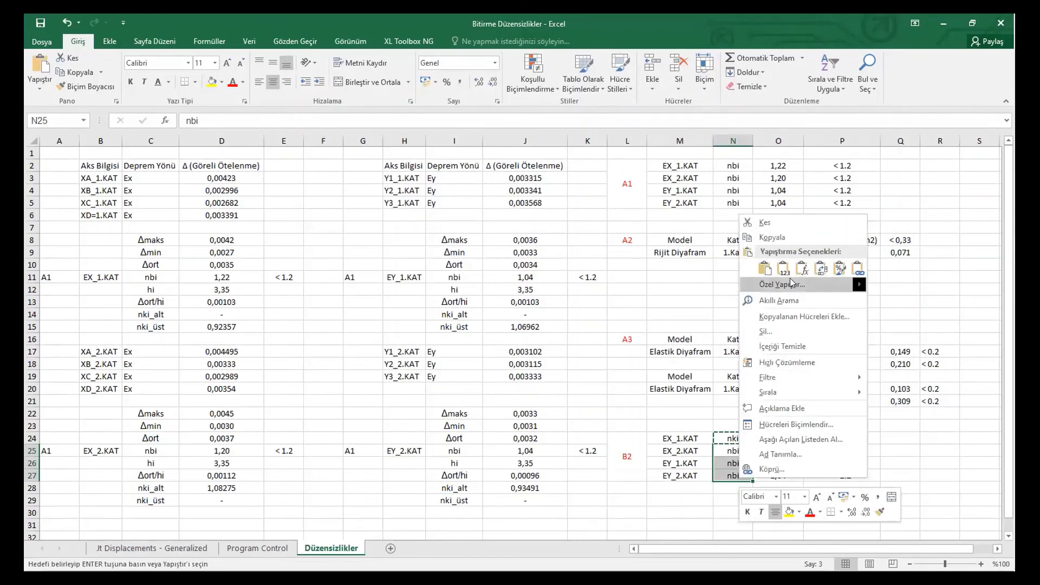
left_click(784, 268)
left_click(895, 511)
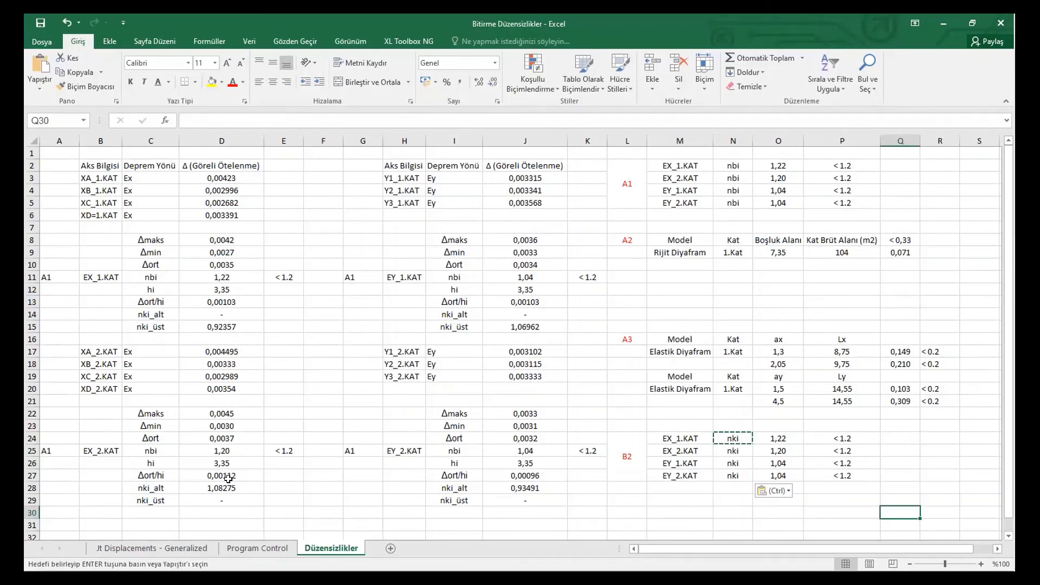
Try to copy the EX_1.KAT nki_üst result from D15 into O24 with an ordinary paste
left_click(229, 324)
key("ctrl+c")
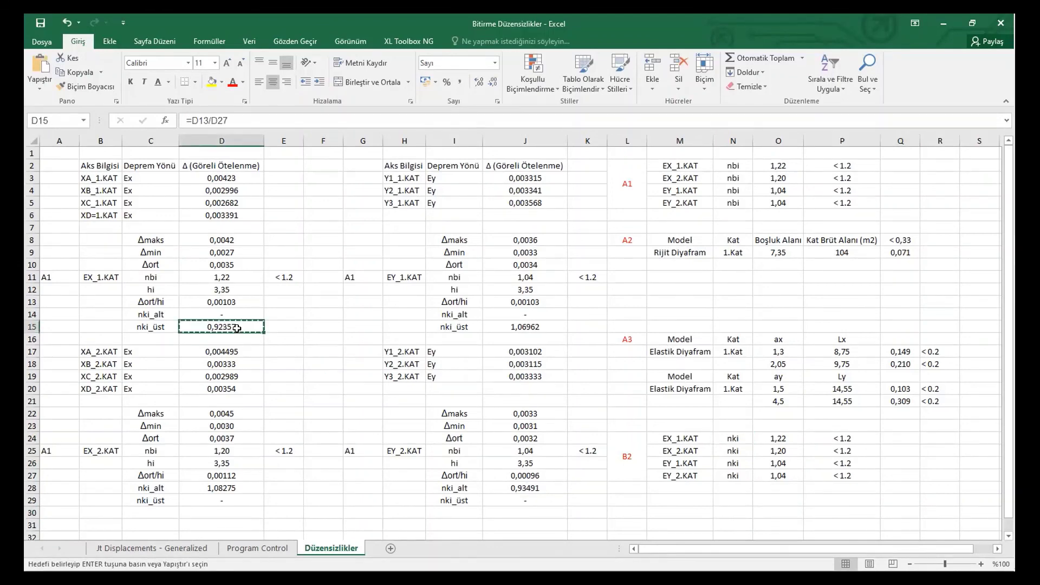
left_click(783, 435)
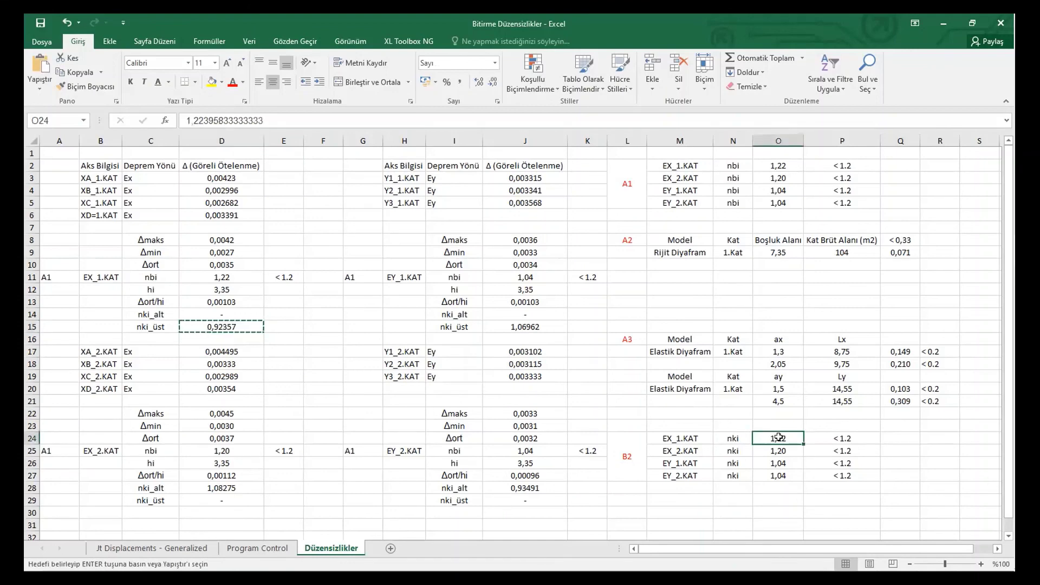
key("ctrl+v")
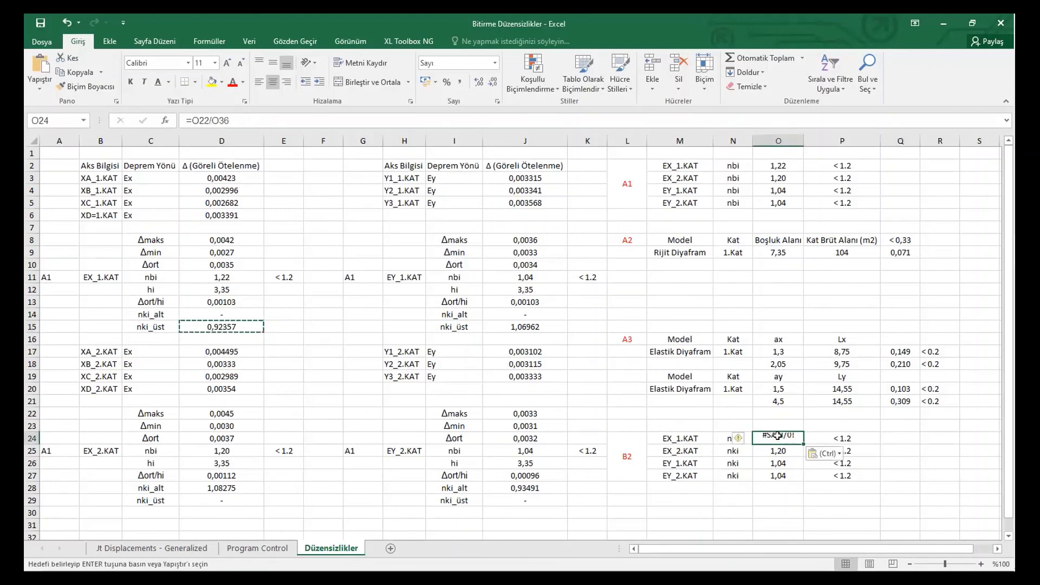
left_click(157, 489)
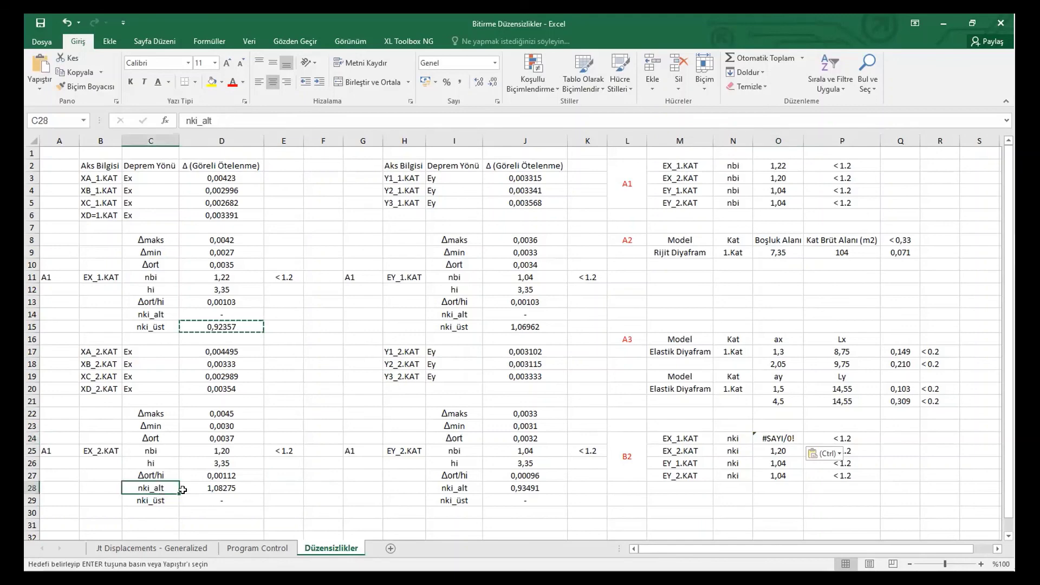
left_click(238, 488)
key("ctrl+c")
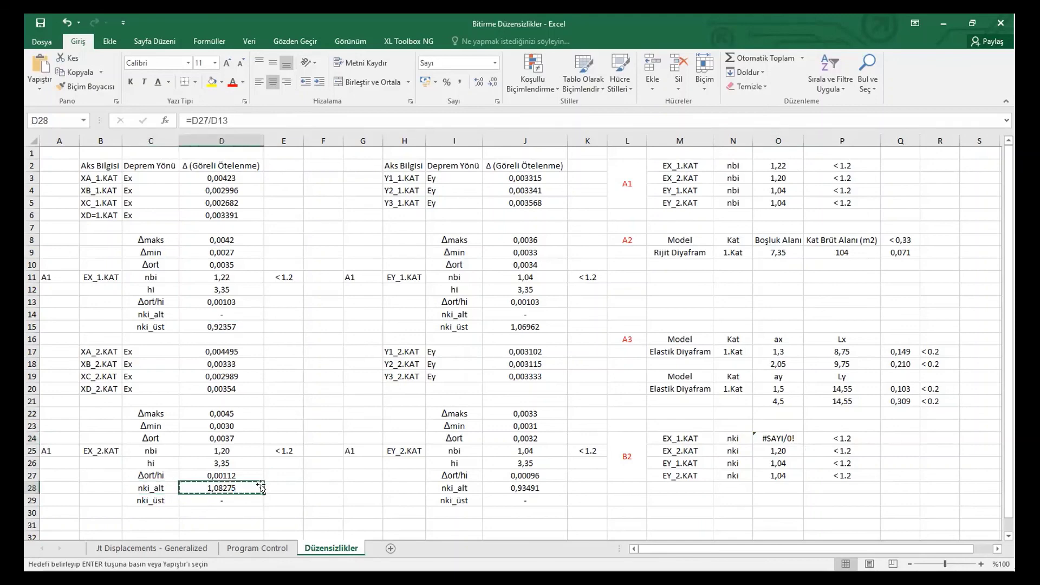
Copy the EX_1.KAT nki_üst result in D15 into O24 of the B2 table as a value only
left_click(222, 327)
key("ctrl+c")
left_click(781, 440)
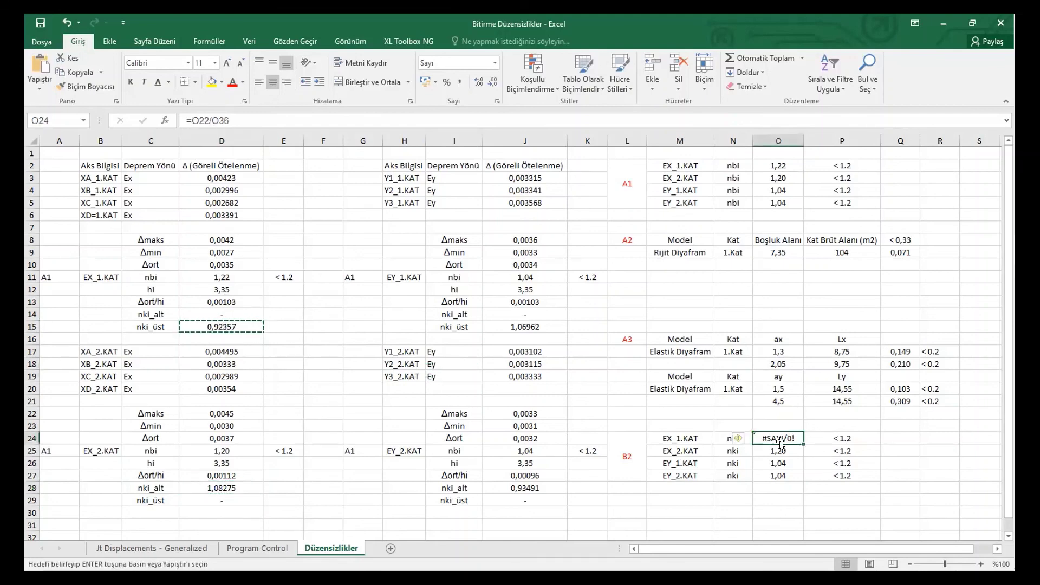
right_click(783, 437)
left_click(827, 245)
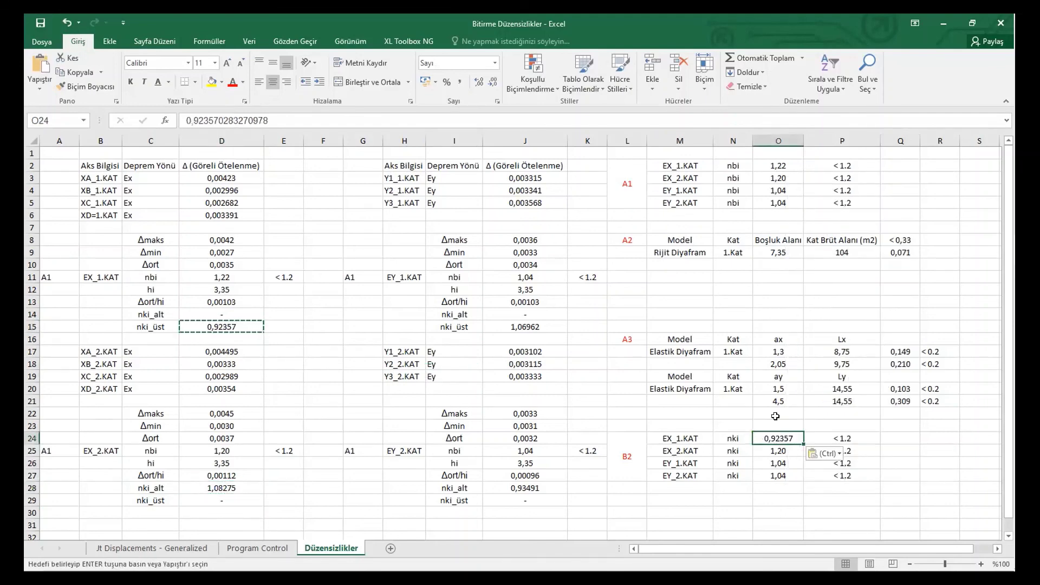
Copy the EX_2.KAT nki_alt result in D28 into O25 of the B2 table as a value only
left_click(778, 447)
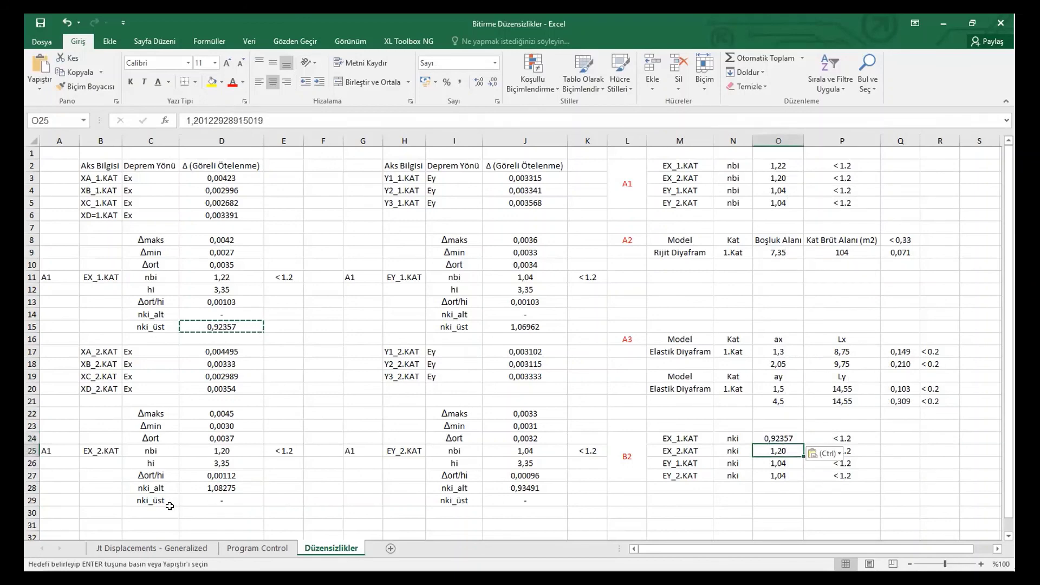
left_click(219, 487)
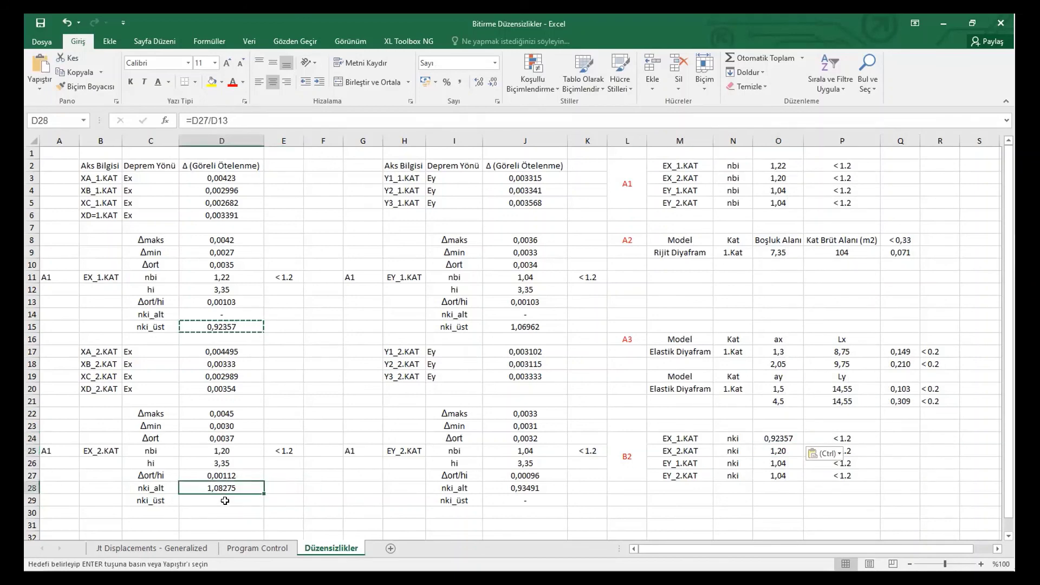
key("ctrl+c")
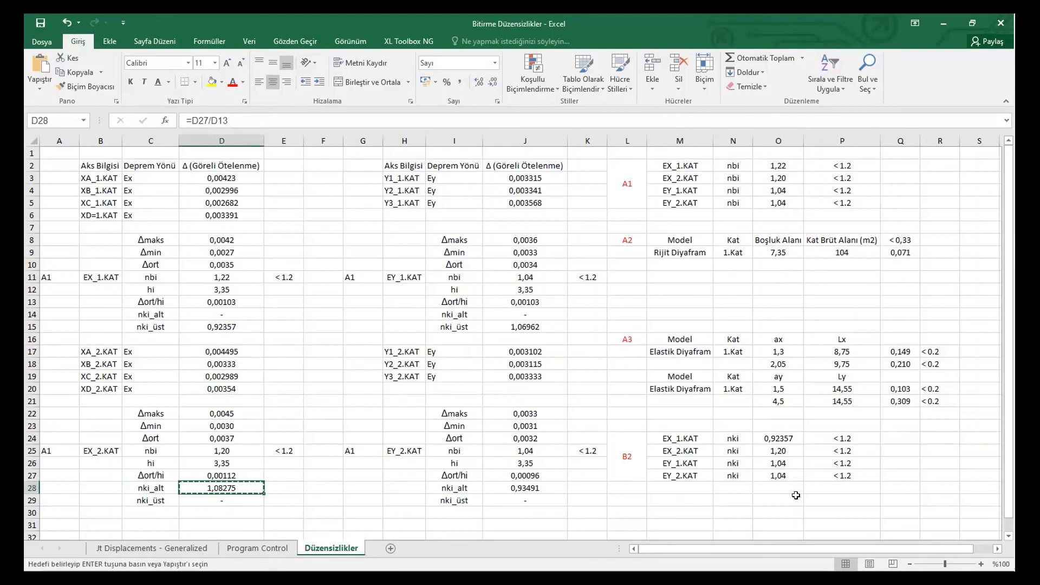
left_click(786, 449)
right_click(786, 447)
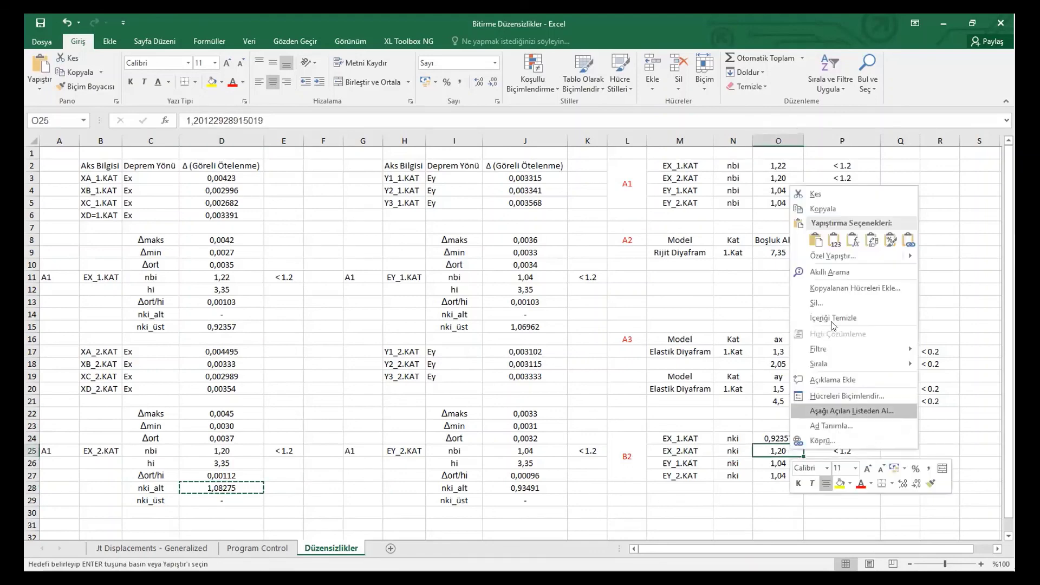
left_click(843, 238)
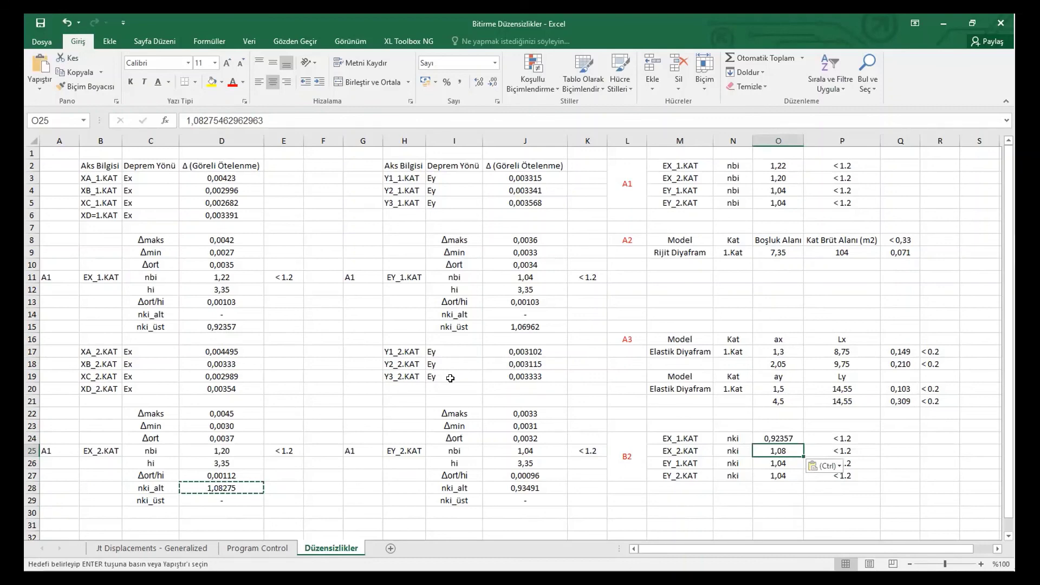
Copy the EY_1.KAT nki_üst result in J15 into O26 of the B2 table as a value only
left_click(533, 326)
right_click(535, 328)
left_click(567, 89)
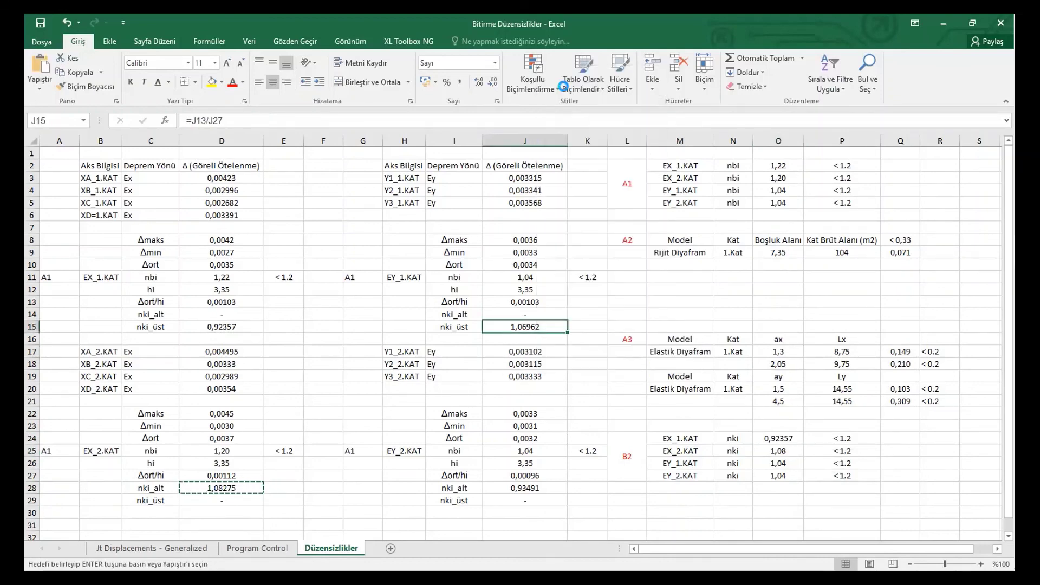
left_click(783, 462)
right_click(783, 462)
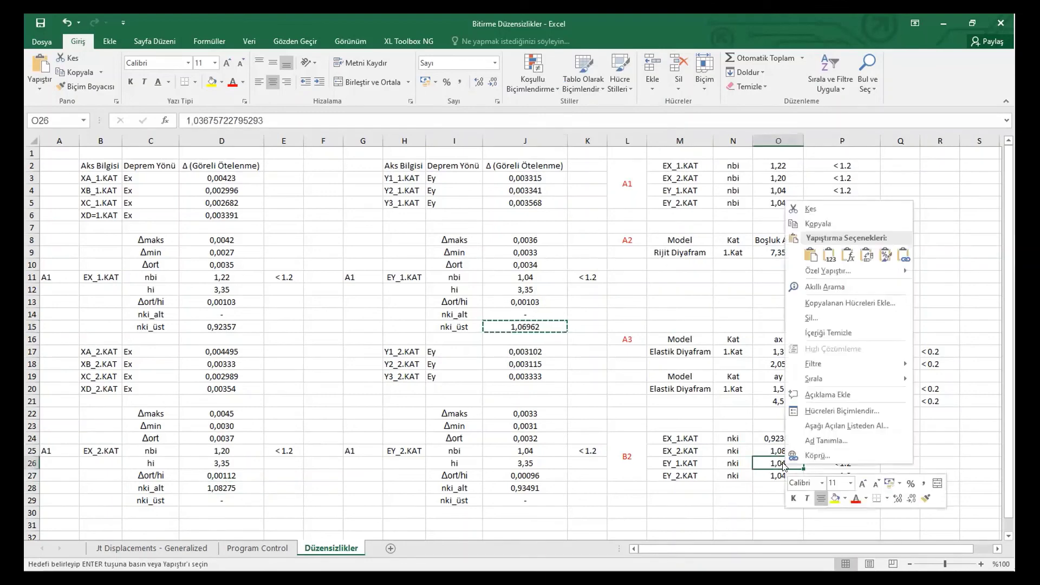
left_click(829, 254)
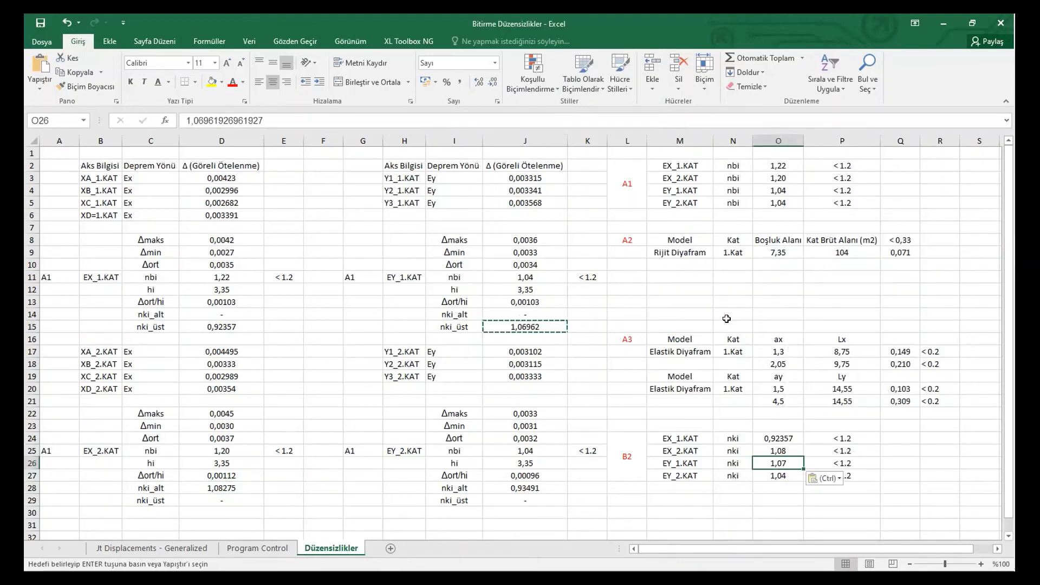
right_click(535, 488)
left_click(583, 283)
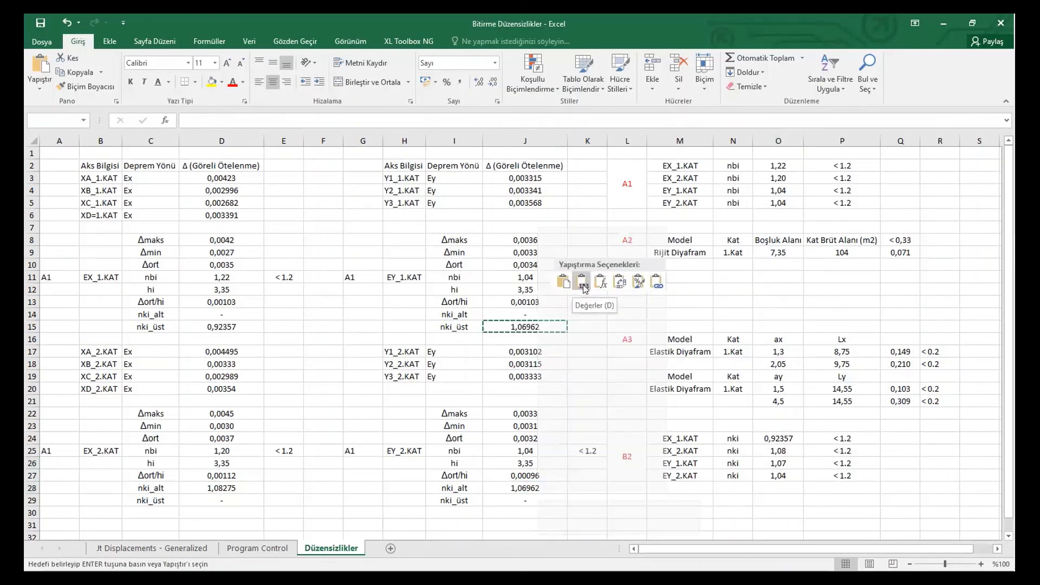
key("ctrl+z")
Copy the EY_2.KAT nki_alt result in J28 into O27 of the B2 table as a value only
right_click(536, 490)
left_click(579, 251)
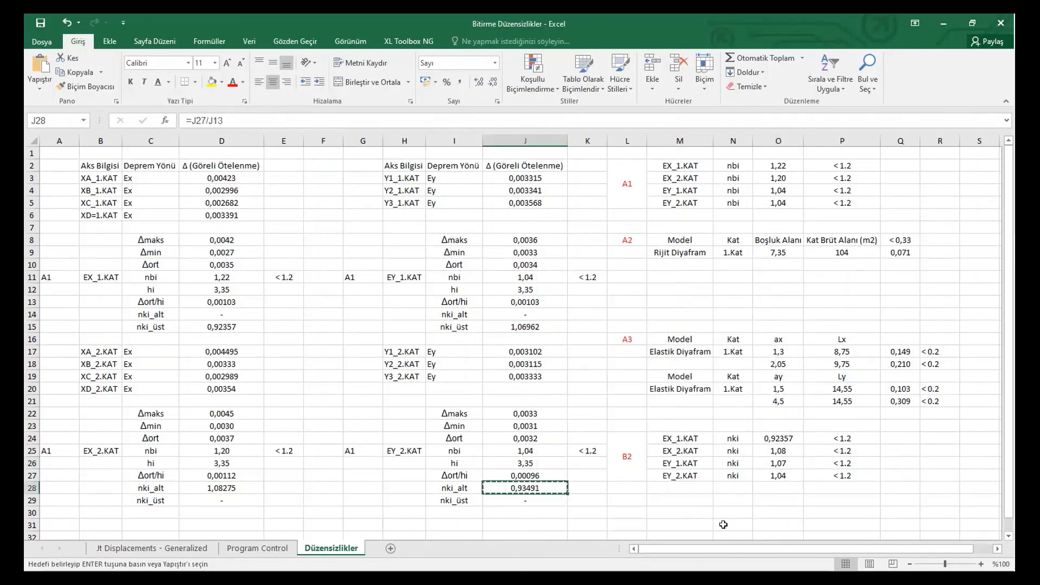
left_click(778, 476)
right_click(781, 476)
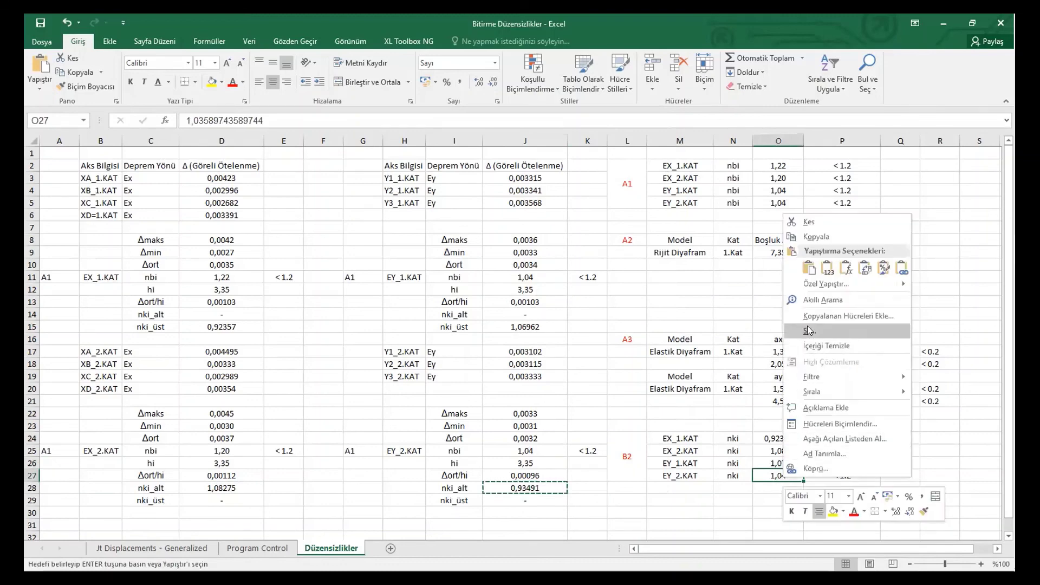
left_click(827, 269)
Reduce the nki values in O24:O27 to two decimal places
left_click_drag(783, 438, 785, 475)
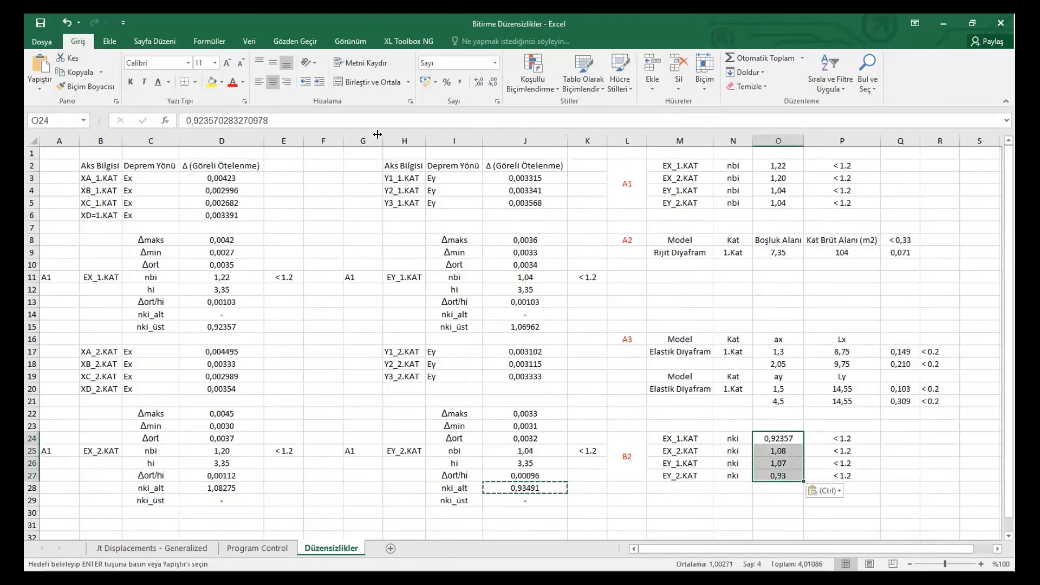
left_click(494, 83)
left_click(494, 83)
left_click(493, 83)
Change the limit text in P24:P27 of the B2 table to "< 2" for all four rows
left_click(837, 435)
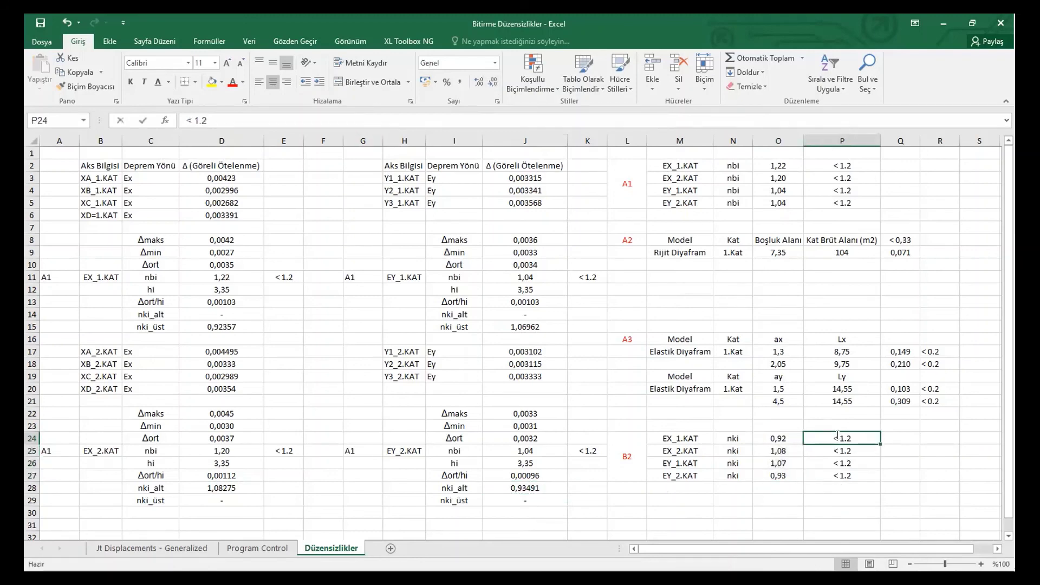
double_click(837, 437)
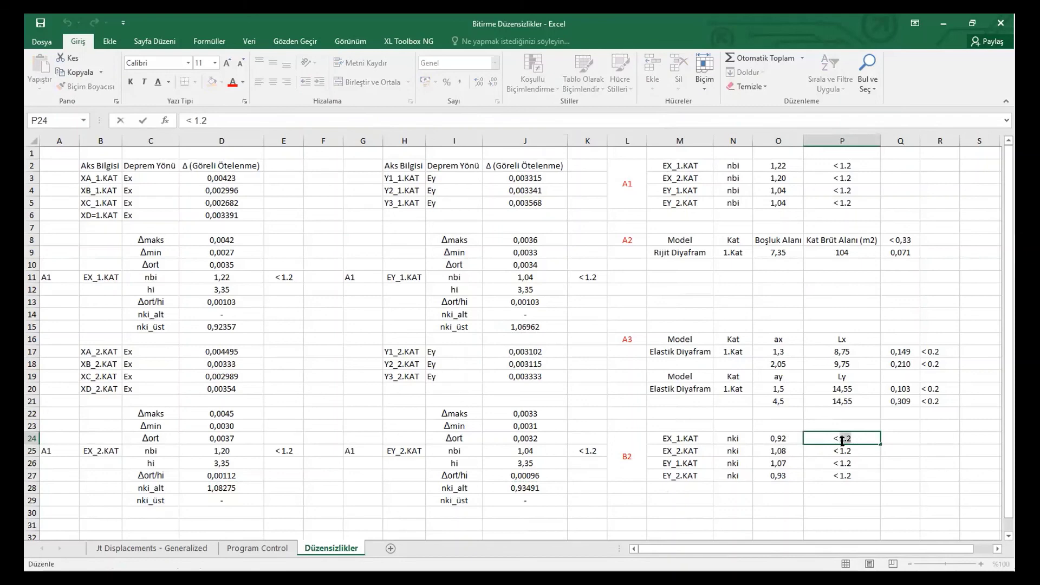
key("Delete")
left_click(848, 450)
double_click(848, 450)
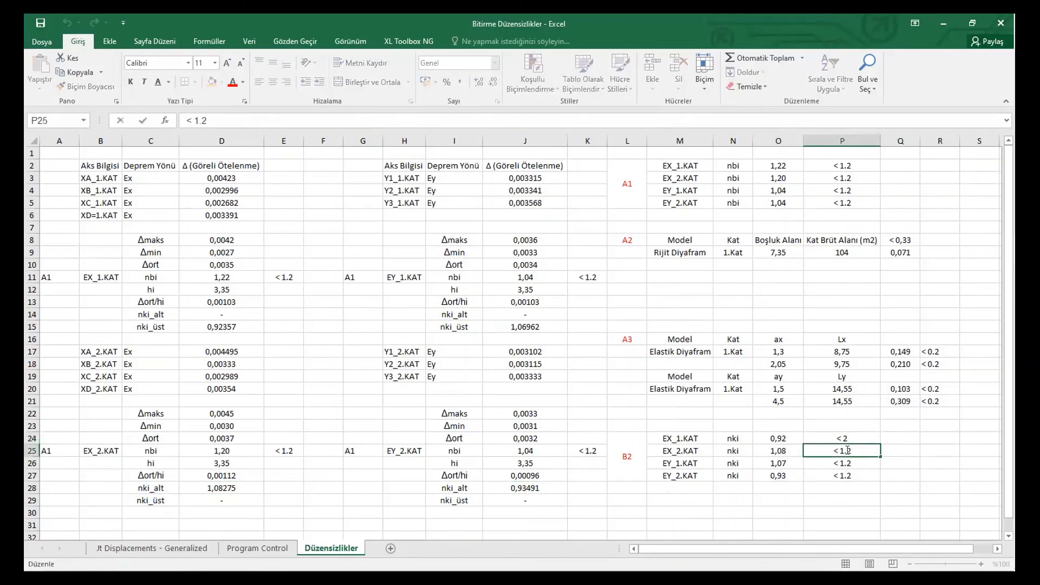
key("Delete")
left_click(848, 463)
double_click(848, 464)
key("Delete")
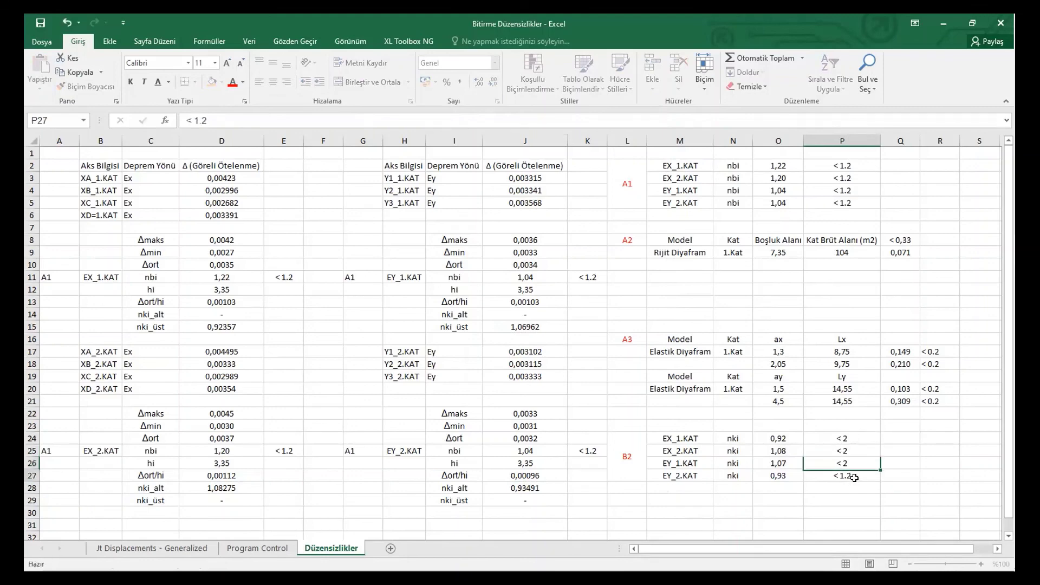
left_click(854, 475)
double_click(853, 475)
left_click_drag(847, 475, 840, 475)
key("Delete")
left_click(817, 510)
left_click_drag(841, 428, 838, 469)
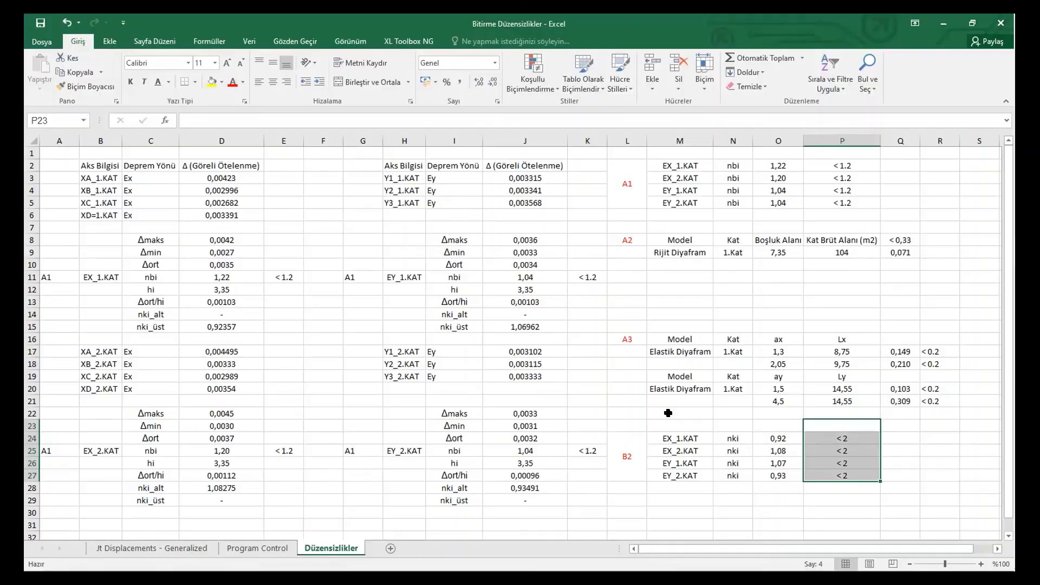
Switch to TBDY-2018.pdf, read the B3 vertical element discontinuity definition and go to the figures it references for section 3.6.2.4
key("alt+Tab")
left_click_drag(235, 398, 621, 390)
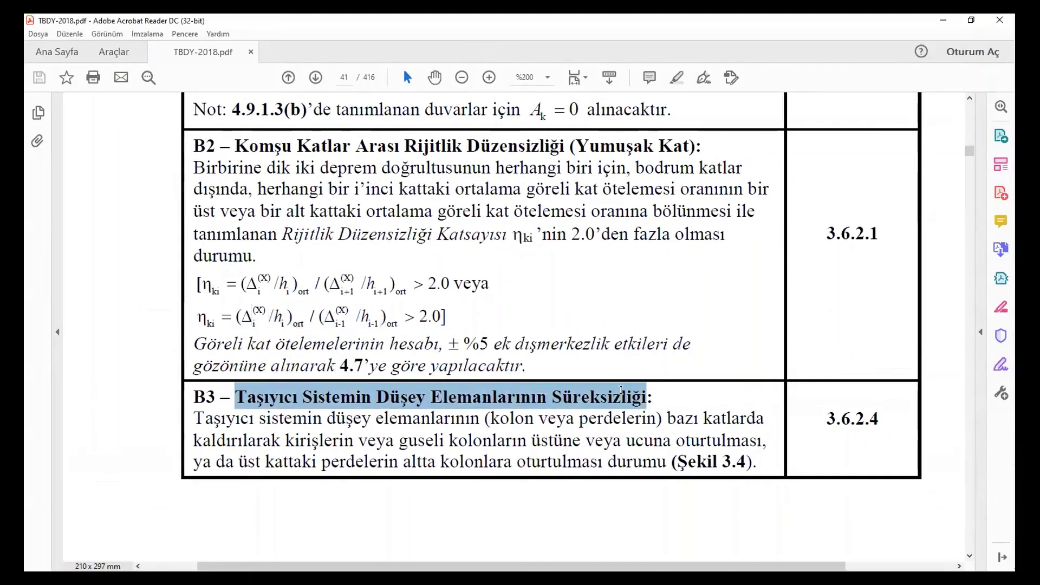
left_click_drag(193, 418, 634, 419)
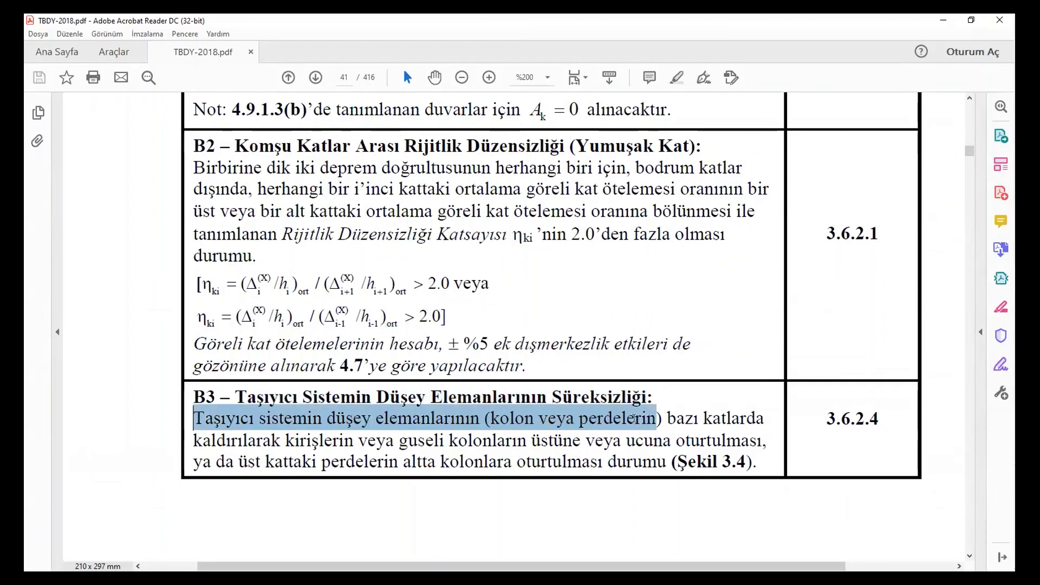
left_click_drag(705, 417, 734, 440)
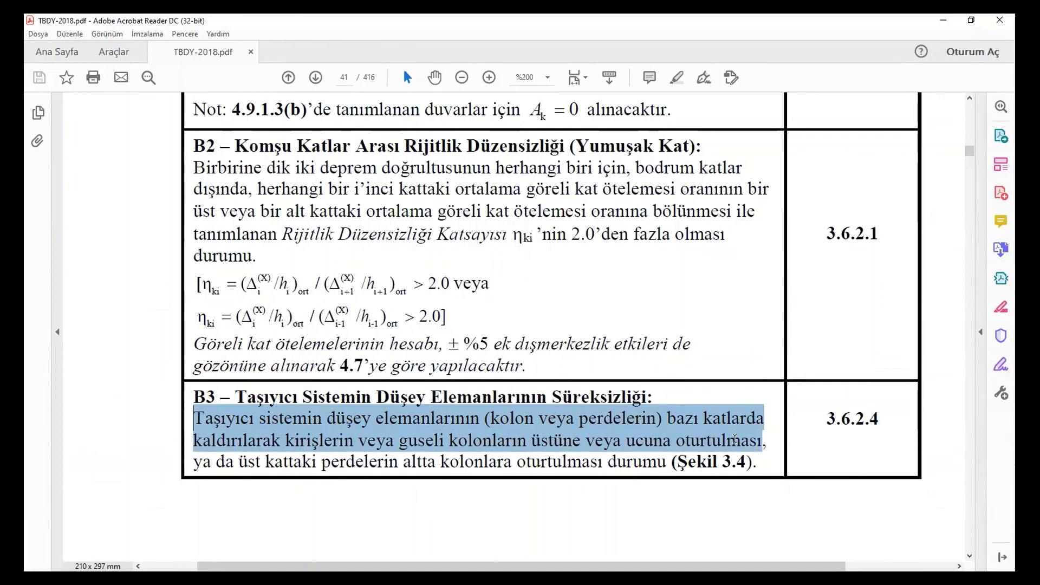
left_click_drag(734, 440, 735, 461)
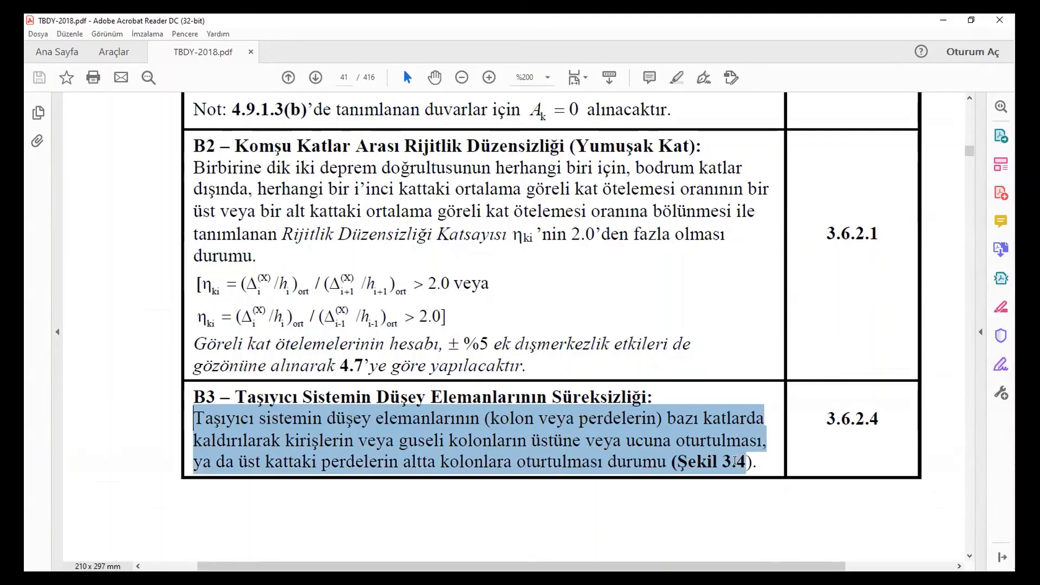
left_click_drag(734, 461, 740, 465)
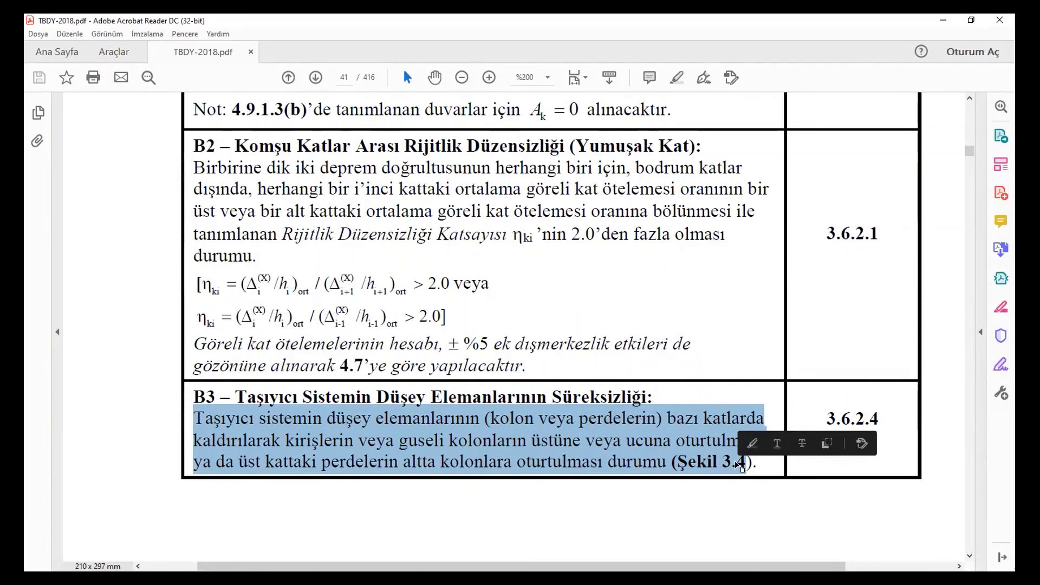
scroll(740, 464, "down", 3, "ctrl")
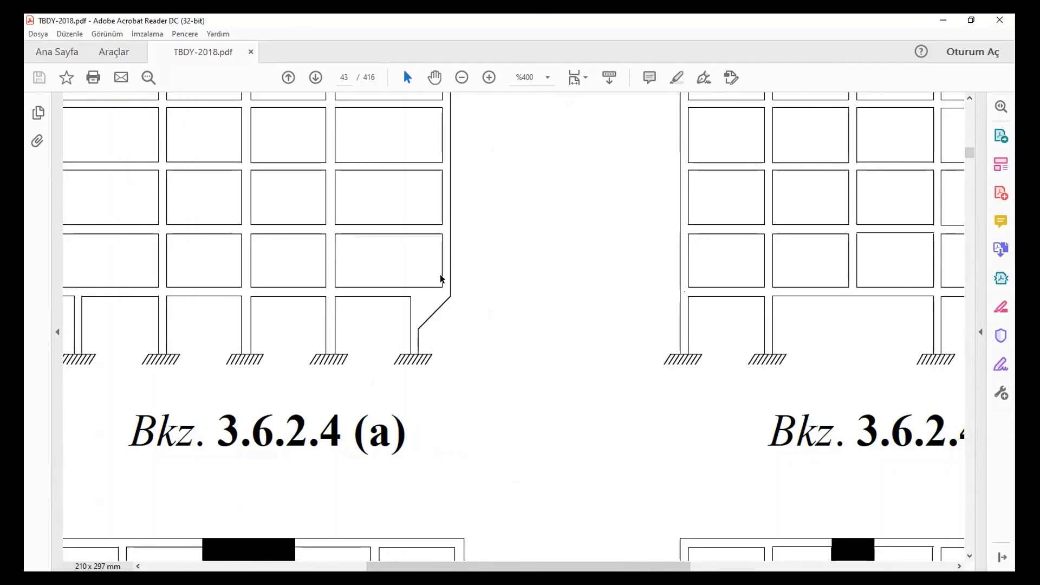
Compare the discontinued-column frames in Şekil 3.4, figures 3.6.2.4 (a) and (b)
scroll(440, 275, "down", 2, "ctrl")
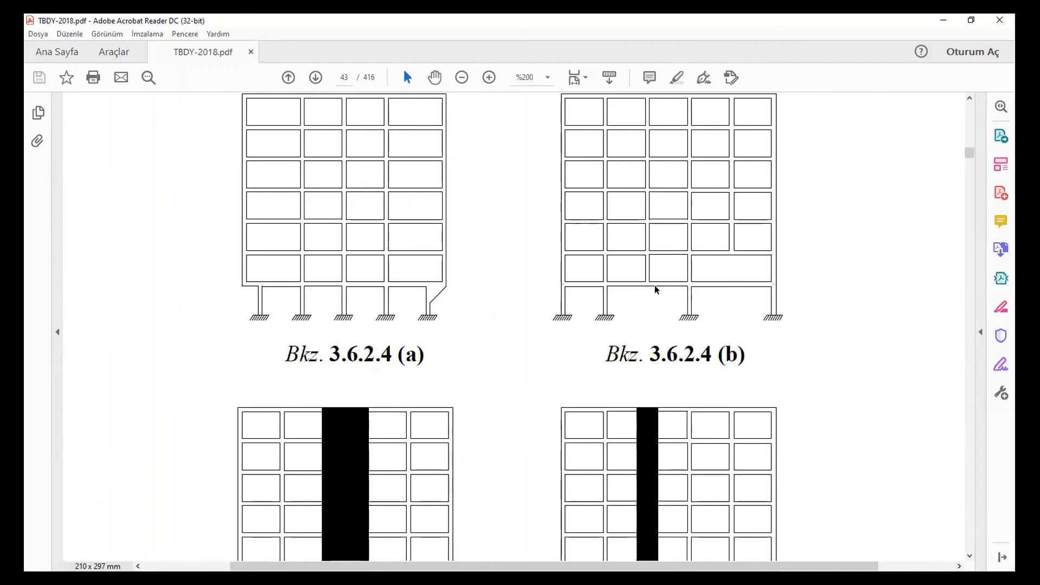
scroll(752, 250, "up", 2, "ctrl")
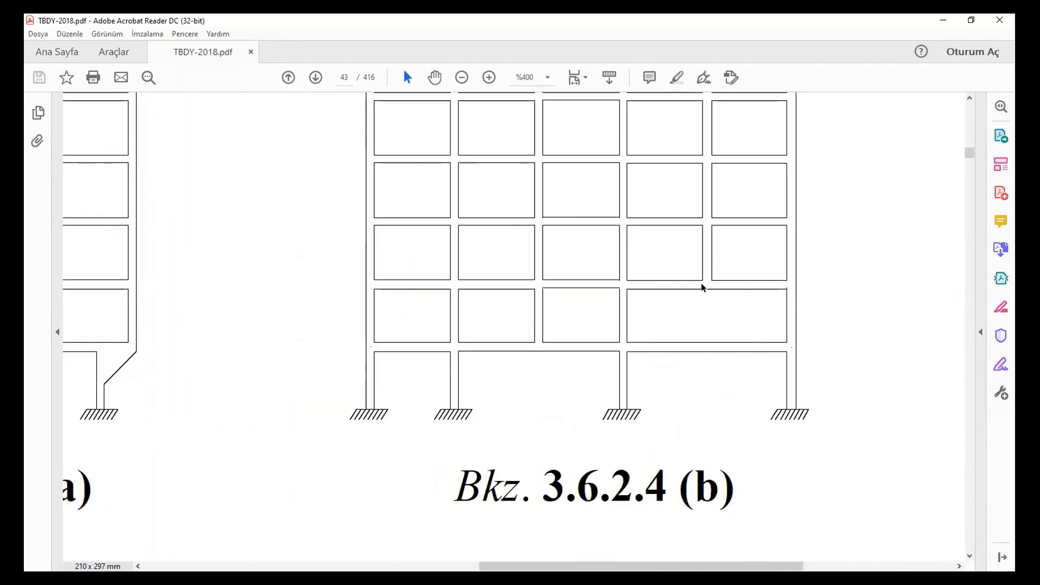
scroll(700, 251, "down", 2, "ctrl")
scroll(391, 295, "down", 1)
Examine figure 3.6.2.4 (c), focusing on where the shear wall meets the ground-floor columns
scroll(388, 295, "down", 3)
scroll(316, 452, "up", 4, "ctrl")
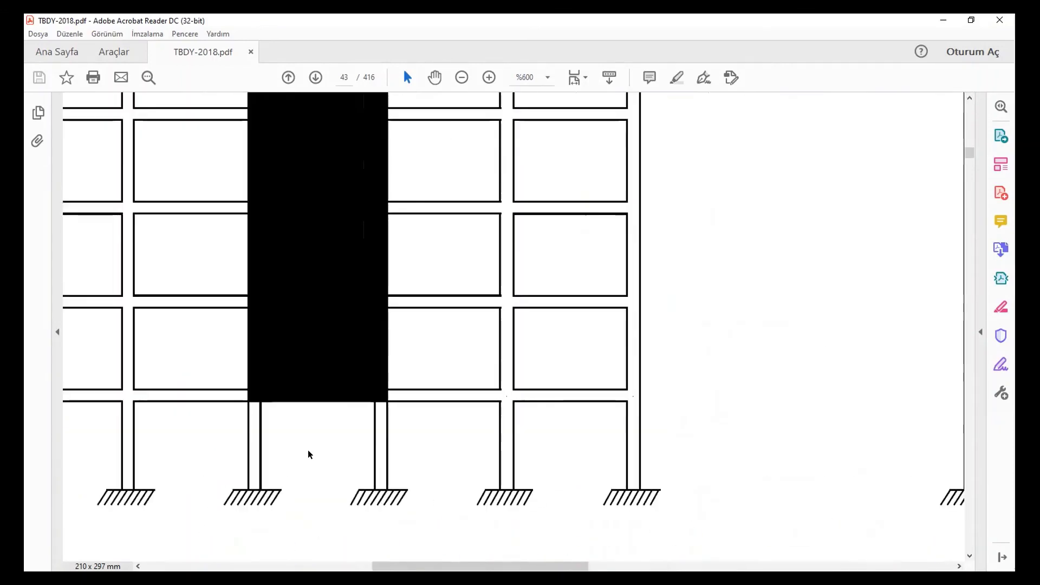
scroll(342, 464, "down", 1)
scroll(330, 466, "up", 1, "ctrl")
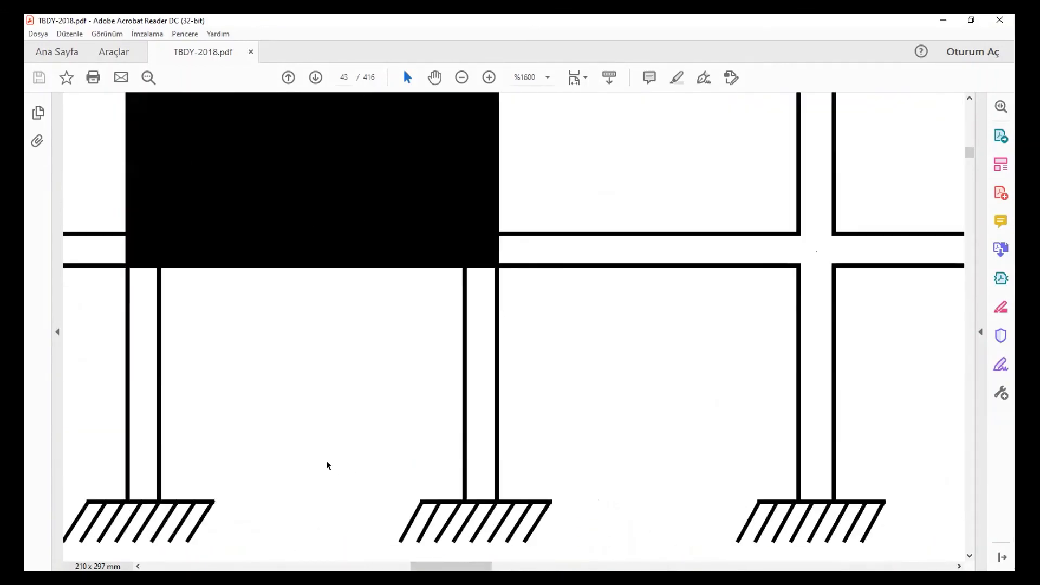
scroll(327, 465, "down", 2, "ctrl")
scroll(326, 465, "down", 1, "ctrl")
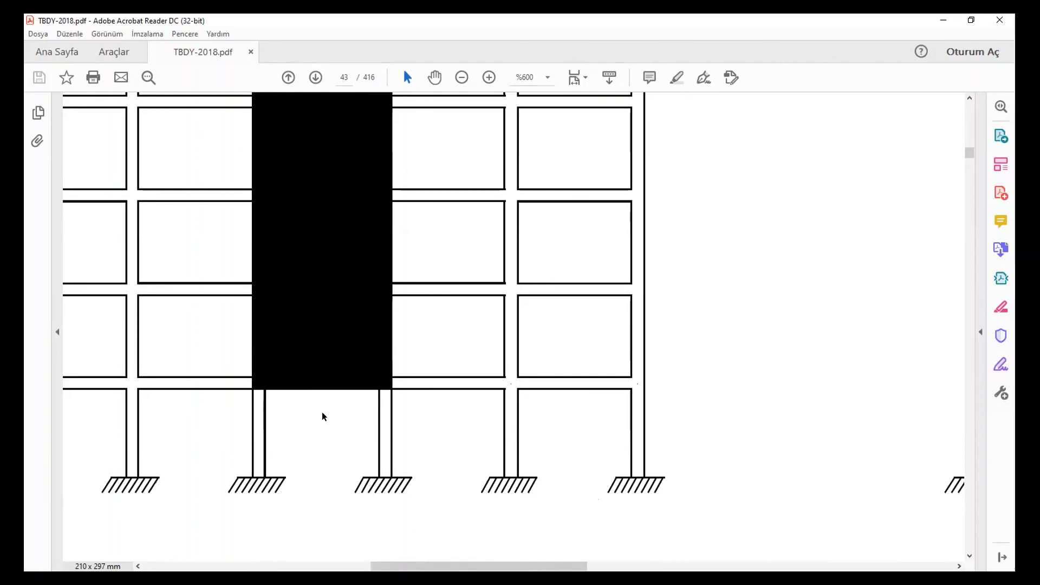
scroll(302, 399, "down", 1, "ctrl")
scroll(303, 409, "down", 1)
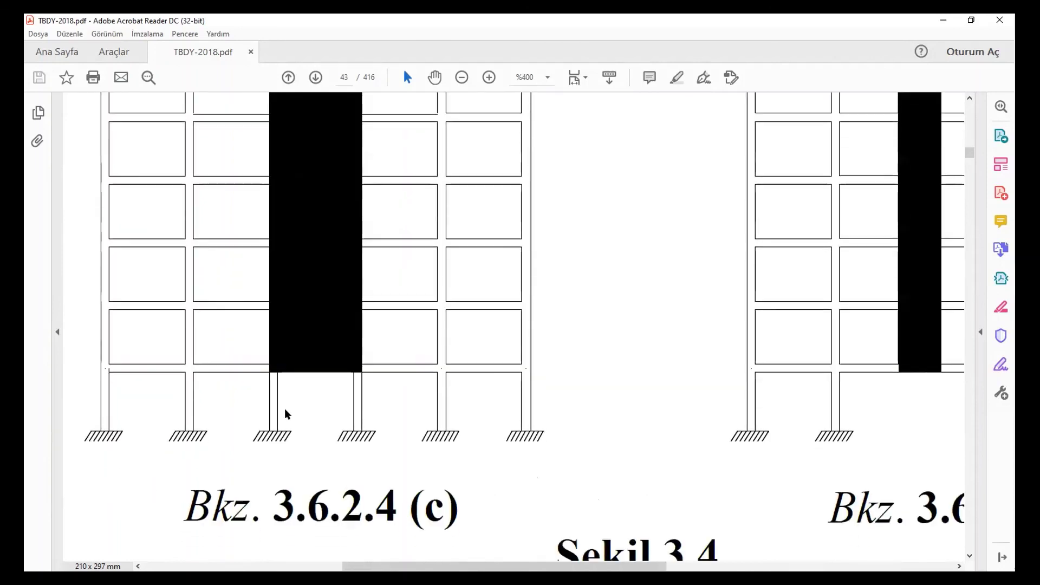
scroll(288, 412, "down", 1, "ctrl")
Examine figure 3.6.2.4 (d), focusing on the shear wall's base at the beam span, and review all four Şekil 3.4 cases together
scroll(814, 378, "up", 1)
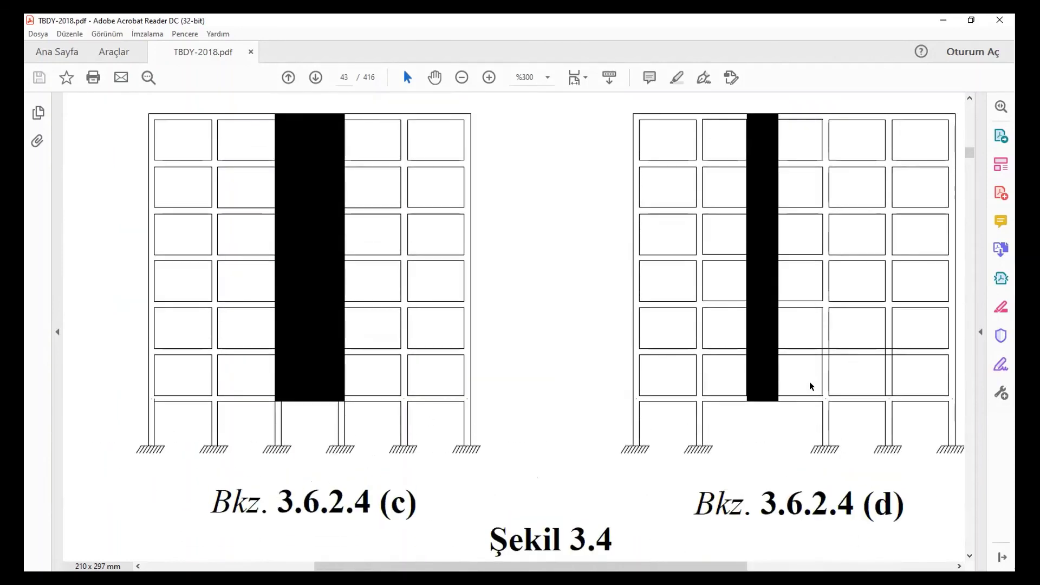
scroll(776, 394, "up", 2, "ctrl")
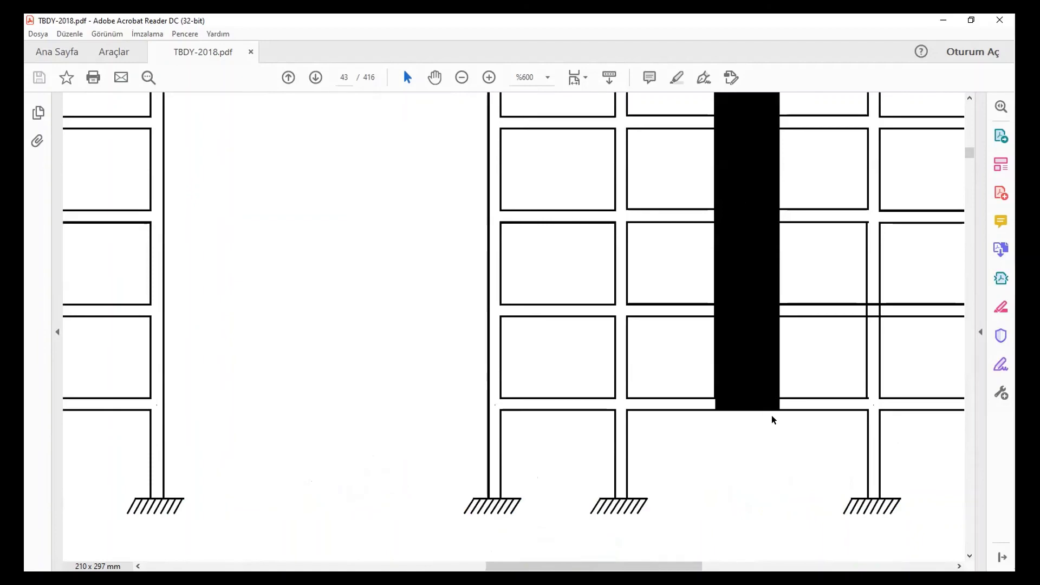
scroll(771, 415, "down", 2, "ctrl")
scroll(711, 397, "down", 2, "ctrl")
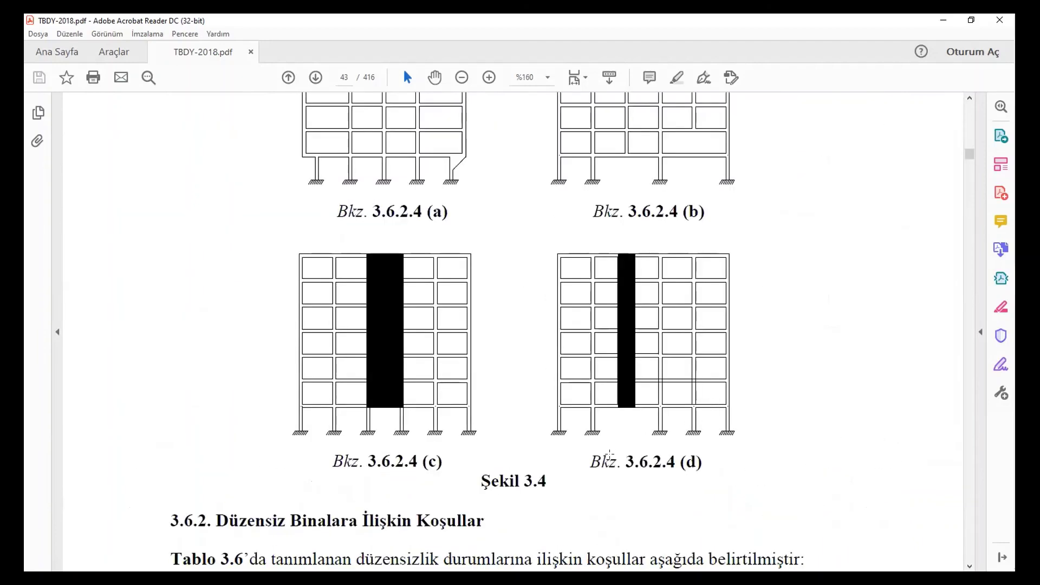
scroll(592, 441, "up", 1)
scroll(562, 395, "up", 1, "ctrl")
scroll(559, 418, "down", 1, "ctrl")
scroll(551, 232, "down", 1, "ctrl")
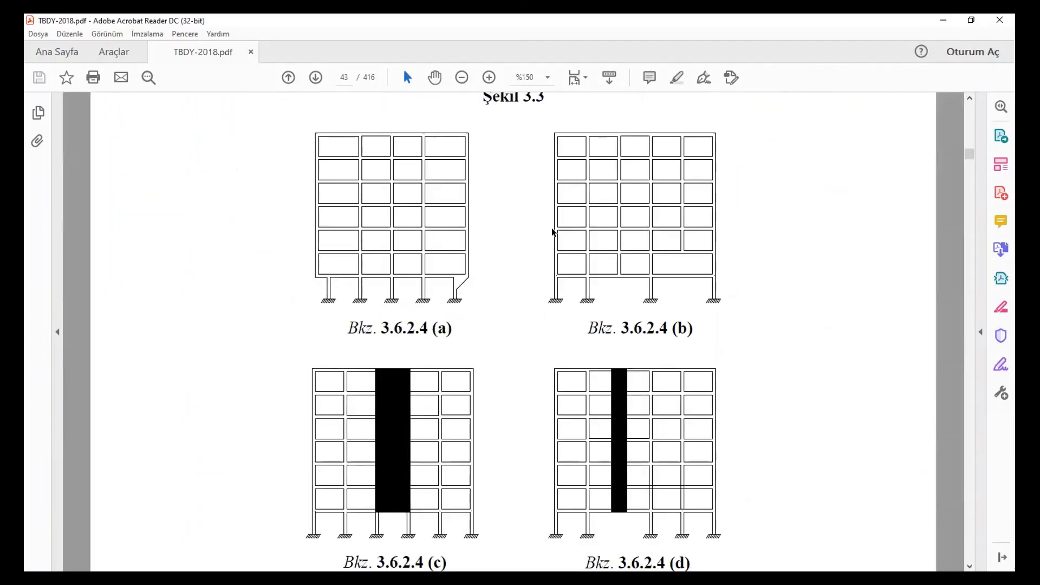
Reread the B3 definition on page 41 and the heading of the vertical irregularities section (B)
scroll(551, 232, "up", 15)
scroll(521, 228, "up", 15)
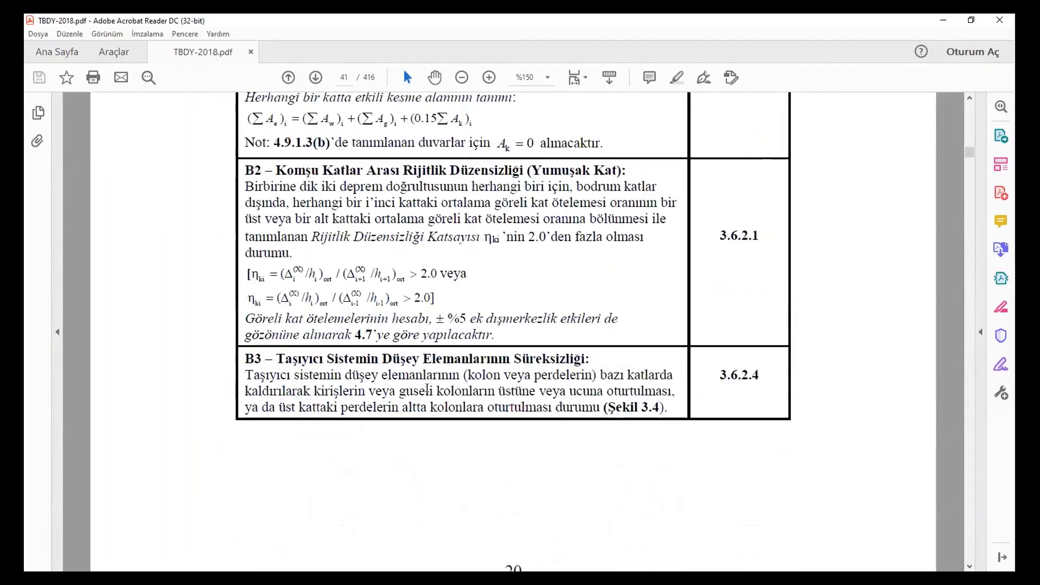
left_click_drag(253, 374, 604, 416)
left_click_drag(624, 374, 278, 360)
scroll(364, 395, "up", 5)
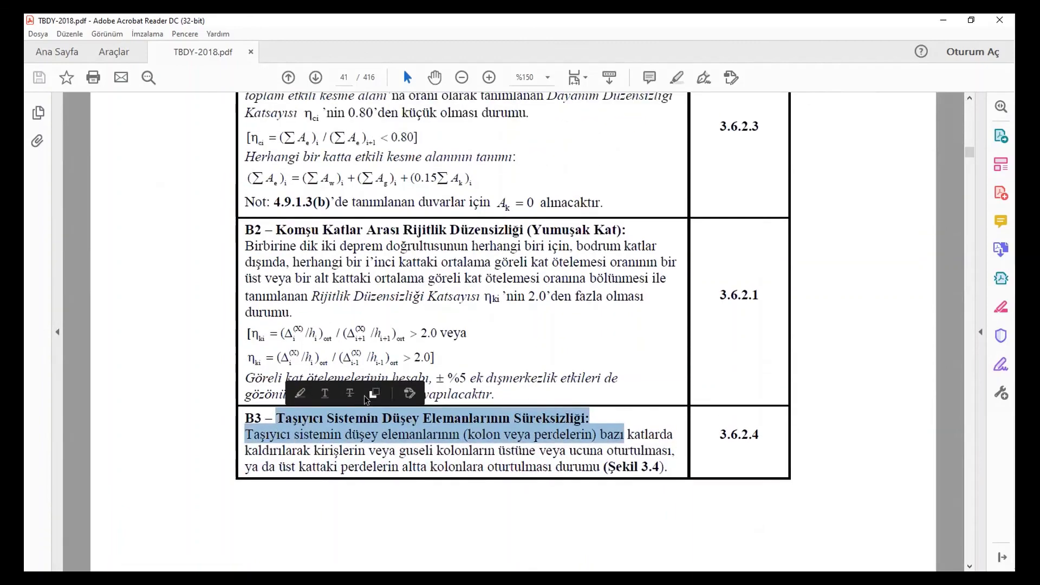
left_click_drag(348, 213, 601, 214)
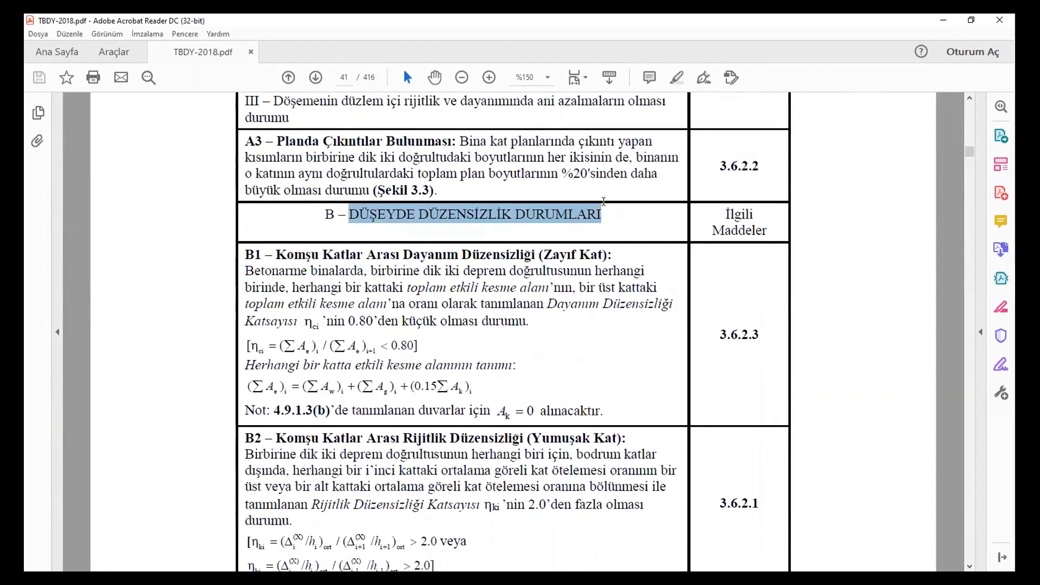
Go to section 3.6.2.4 on page 44 and read condition (a) on columns resting on cantilever beams or haunches
scroll(425, 459, "down", 3)
scroll(426, 459, "down", 15)
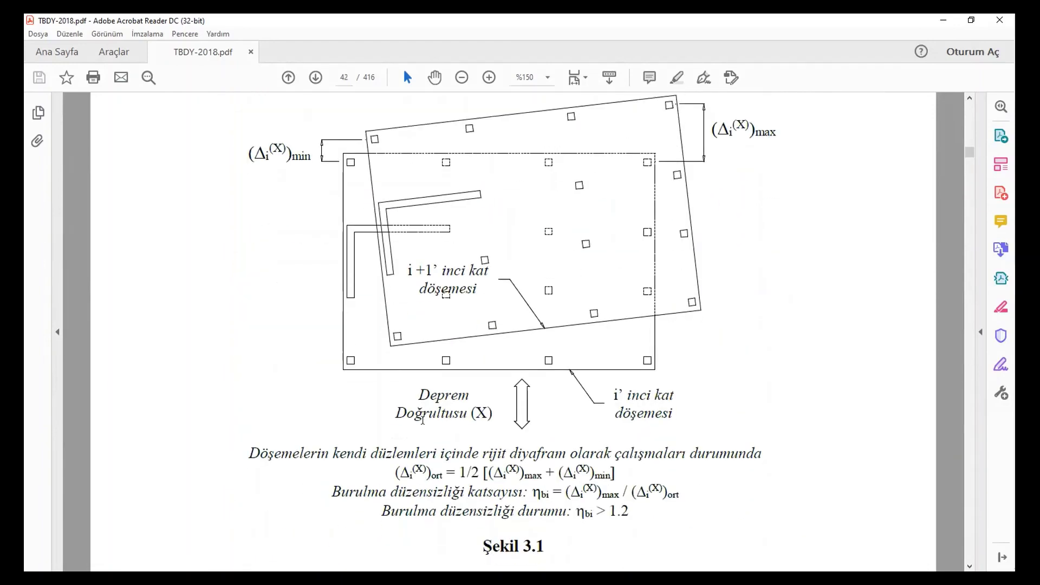
scroll(415, 421, "down", 3, "ctrl")
scroll(413, 430, "down", 15)
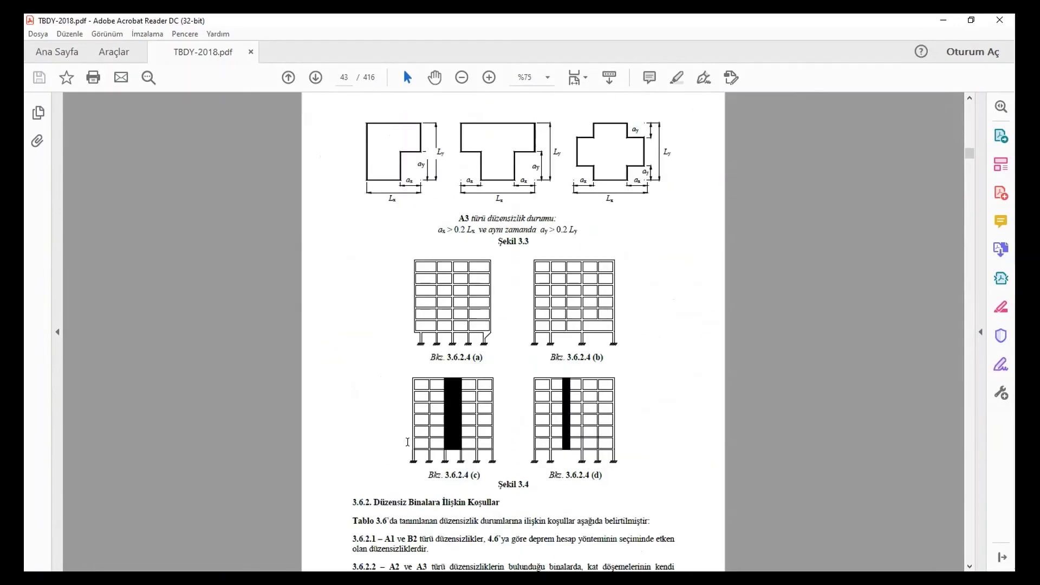
scroll(411, 433, "up", 1)
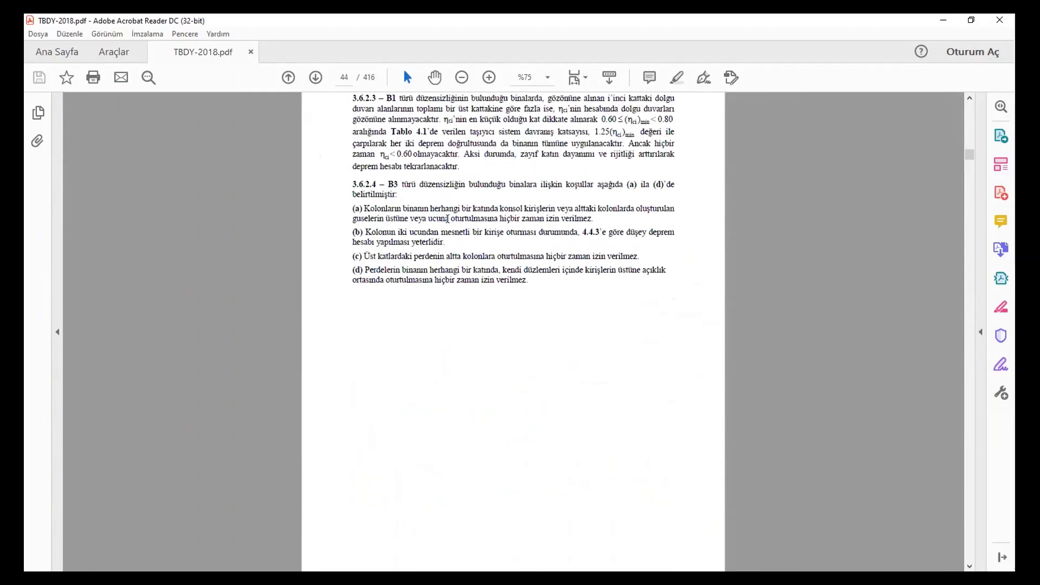
scroll(503, 167, "up", 2, "ctrl")
left_click_drag(305, 201, 359, 283)
left_click(309, 258)
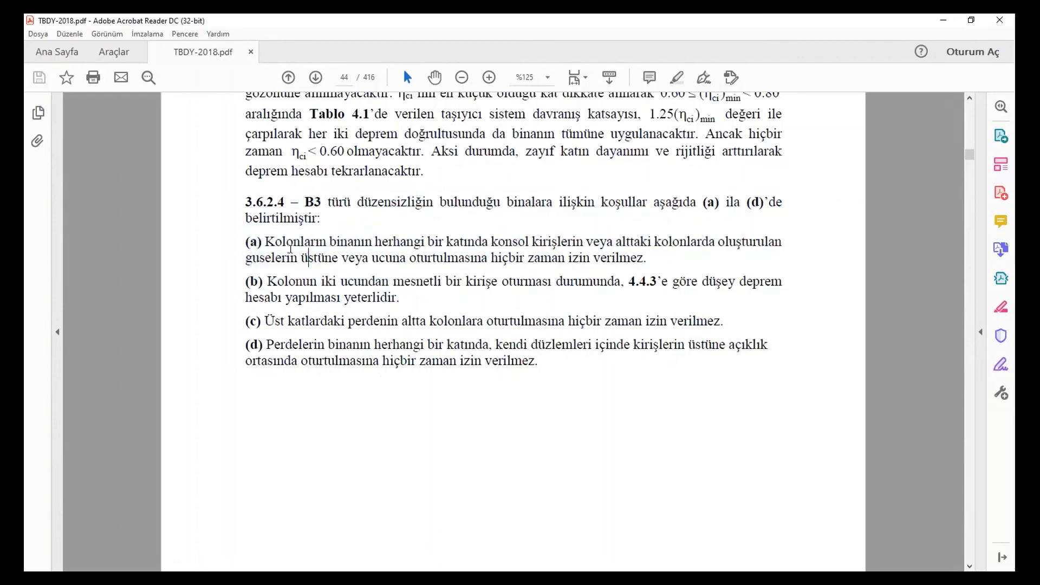
left_click_drag(269, 239, 646, 241)
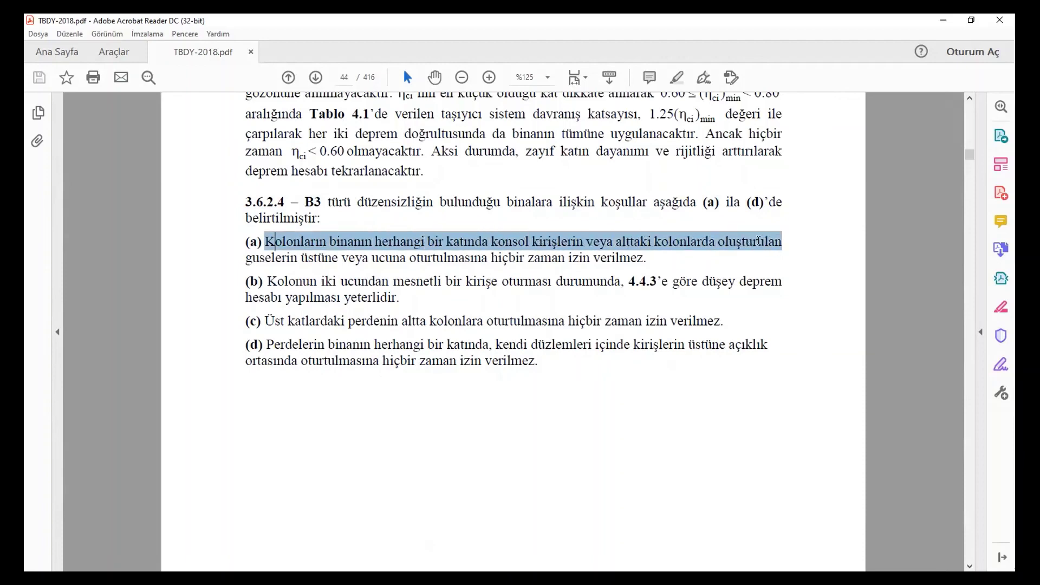
mouse_move(781, 257)
left_mouse_down()
mouse_move(780, 286)
mouse_move(481, 257)
mouse_move(651, 259)
left_mouse_up()
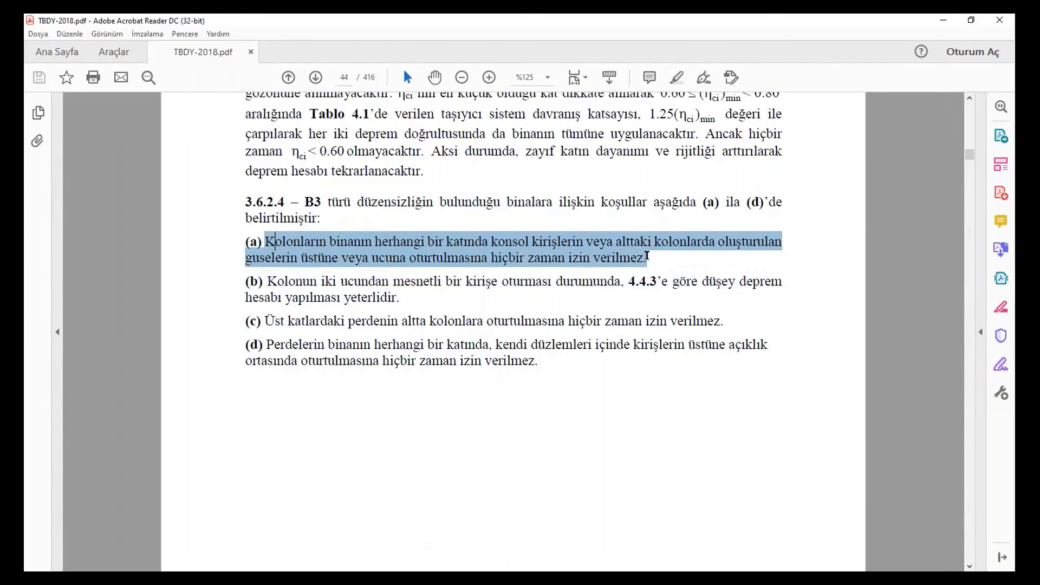
scroll(652, 259, "up", 2, "ctrl")
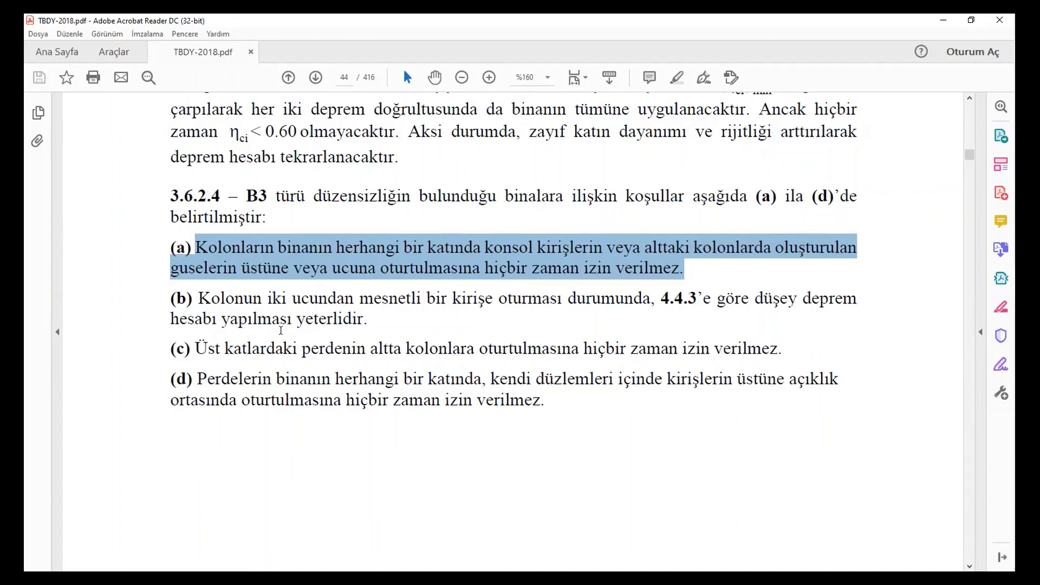
Check the Şekil 3.4 figures on page 43 and read conditions (b) and (c) of section 3.6.2.4
scroll(704, 322, "up", 12)
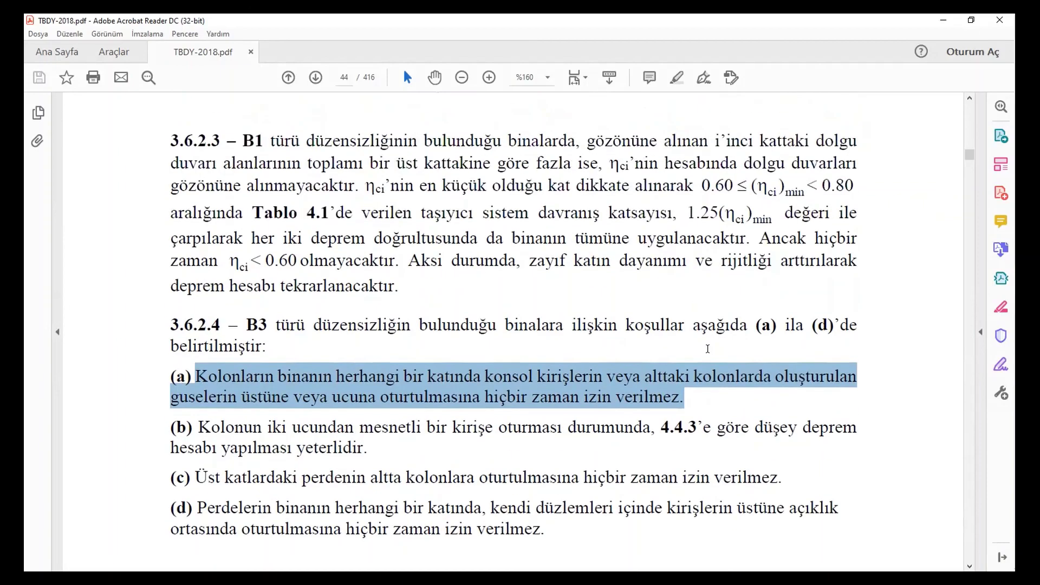
scroll(701, 329, "up", 4)
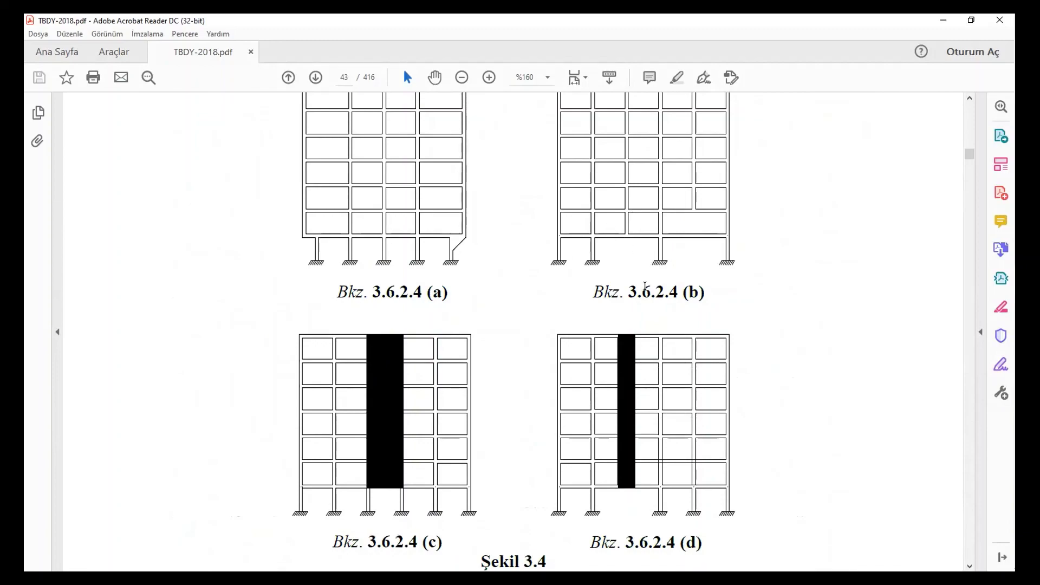
scroll(645, 286, "down", 15)
scroll(546, 394, "down", 5)
scroll(544, 401, "up", 1)
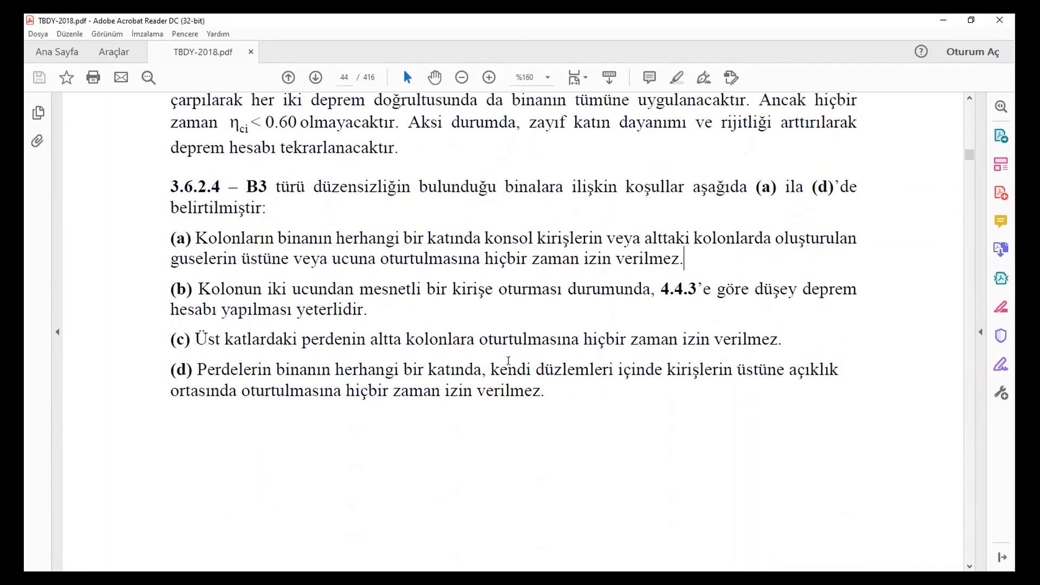
scroll(378, 306, "up", 1, "ctrl")
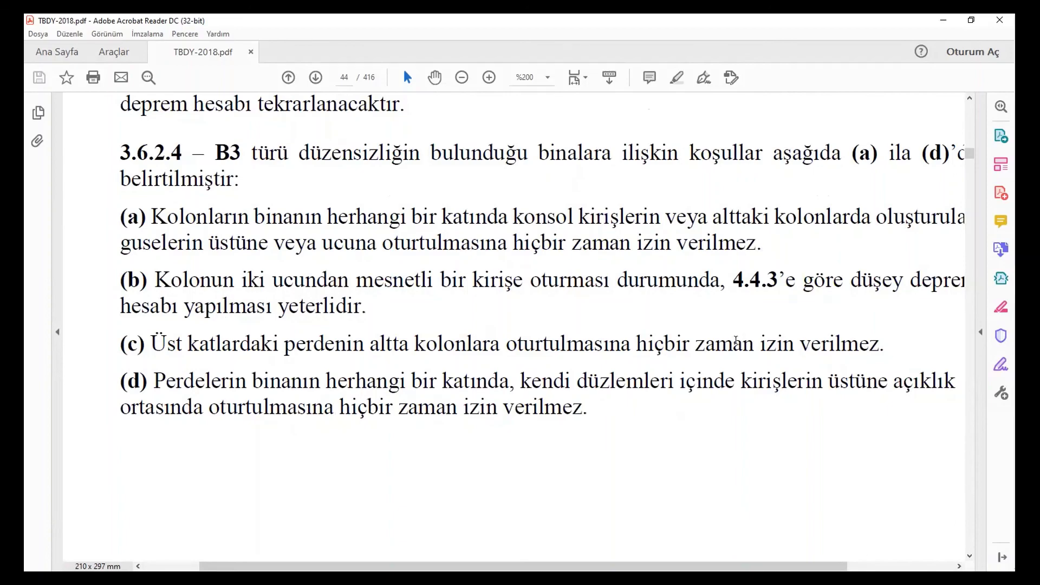
Compare condition (c) with its shear wall figure in Şekil 3.4 and return to the section 3.6.2.4 text
scroll(595, 460, "down", 4, "ctrl")
scroll(526, 275, "up", 5)
scroll(461, 255, "down", 2, "ctrl")
scroll(397, 232, "up", 5, "ctrl")
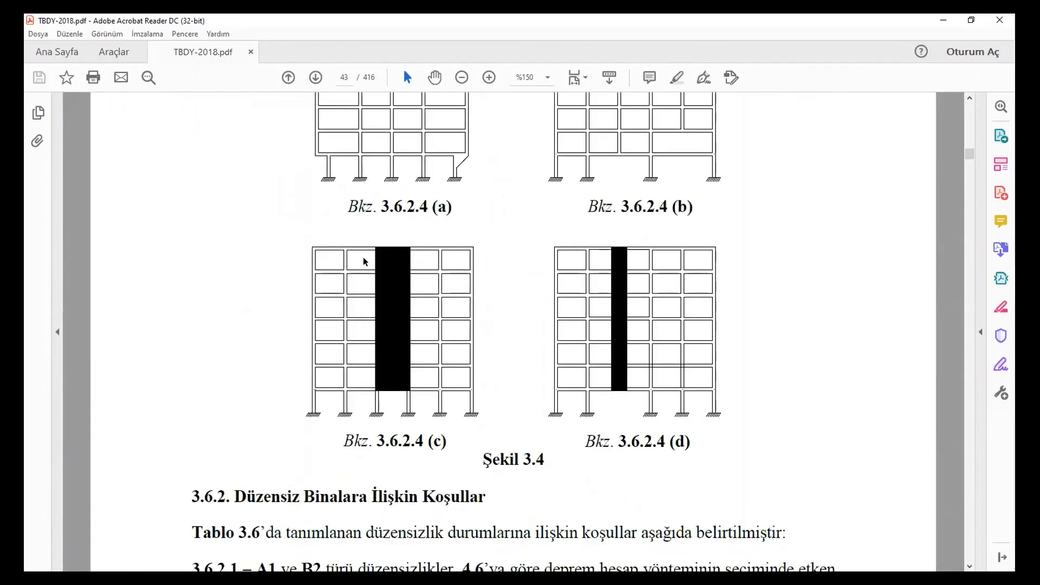
scroll(498, 406, "down", 3, "ctrl")
scroll(502, 404, "down", 6)
scroll(516, 305, "up", 3, "ctrl")
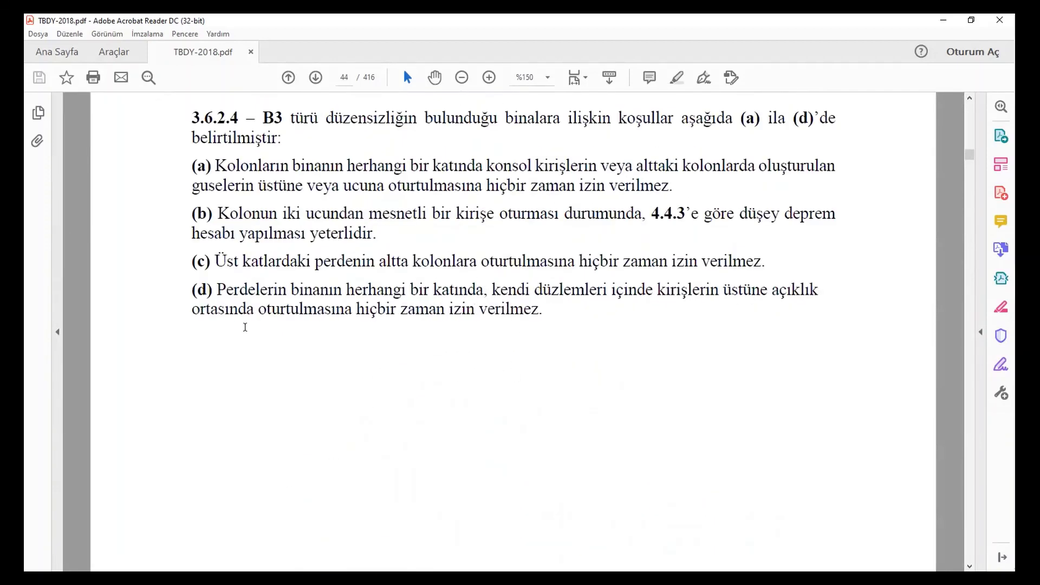
Read condition (d) of section 3.6.2.4 on shear walls resting on beams at midspan, selecting its full text
left_click_drag(218, 290, 777, 296)
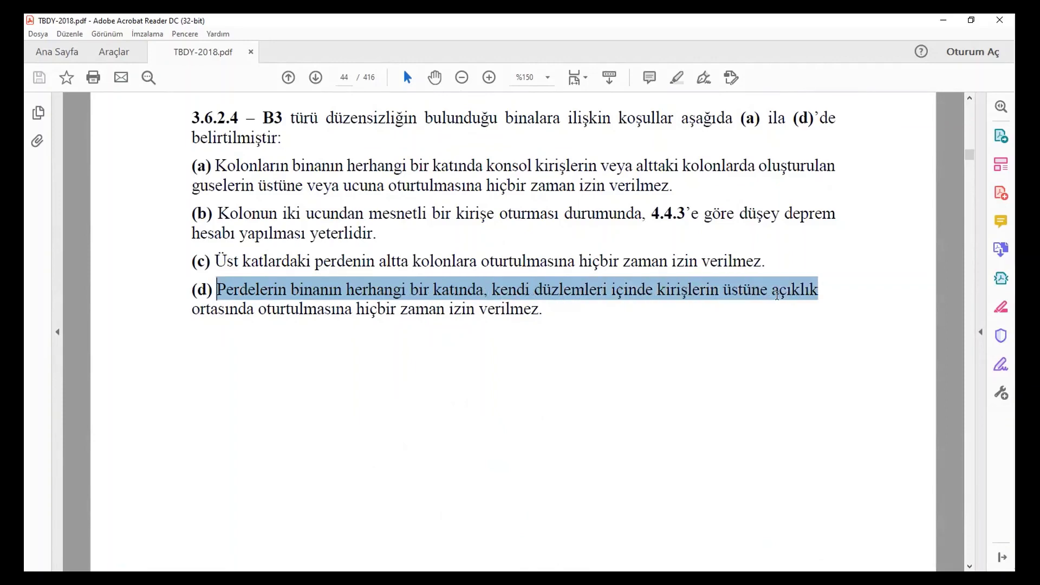
key("ctrl+shift+Home")
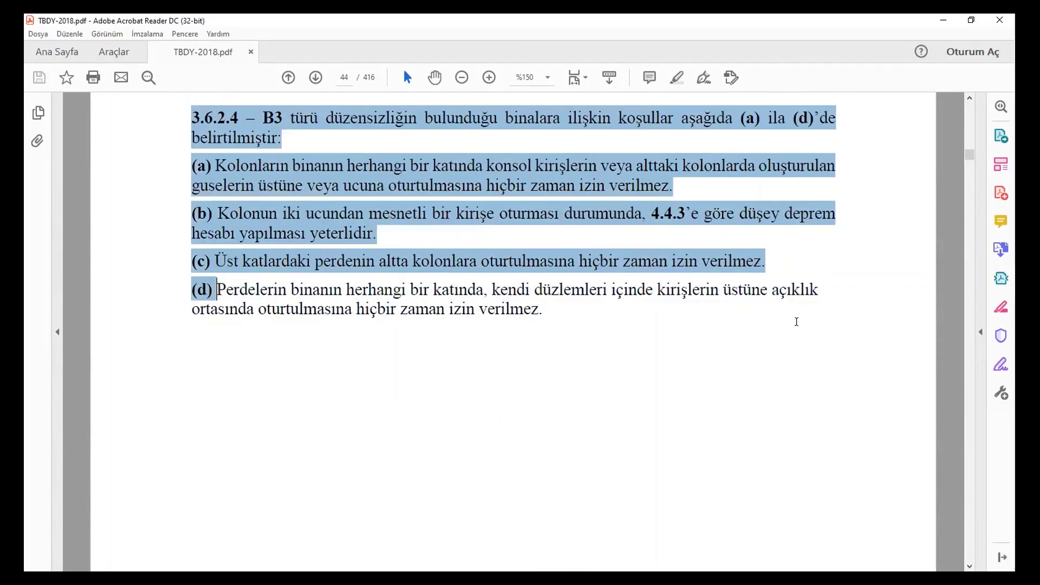
left_click(424, 323, "shift")
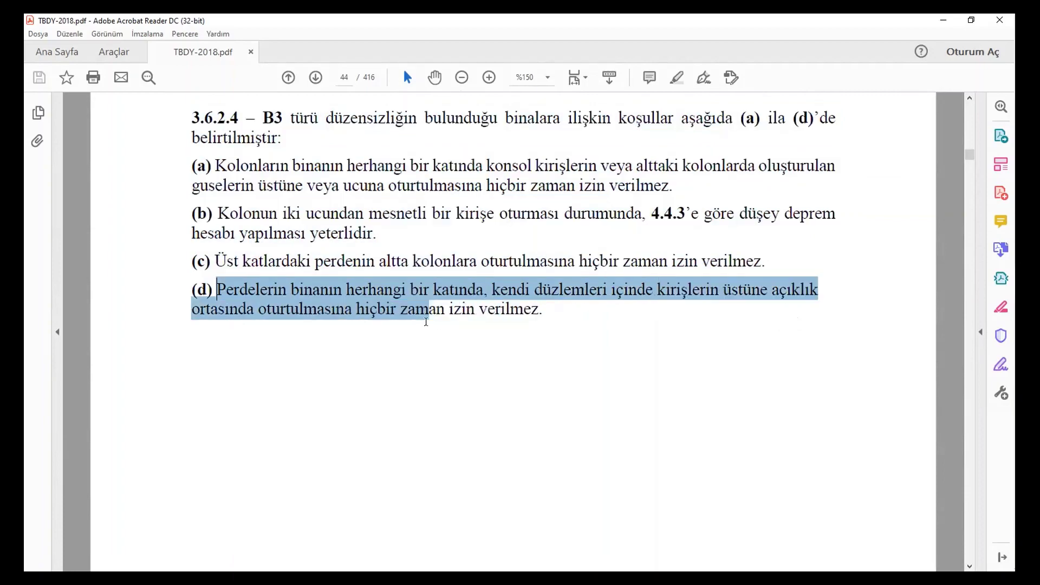
left_click_drag(424, 324, 537, 320)
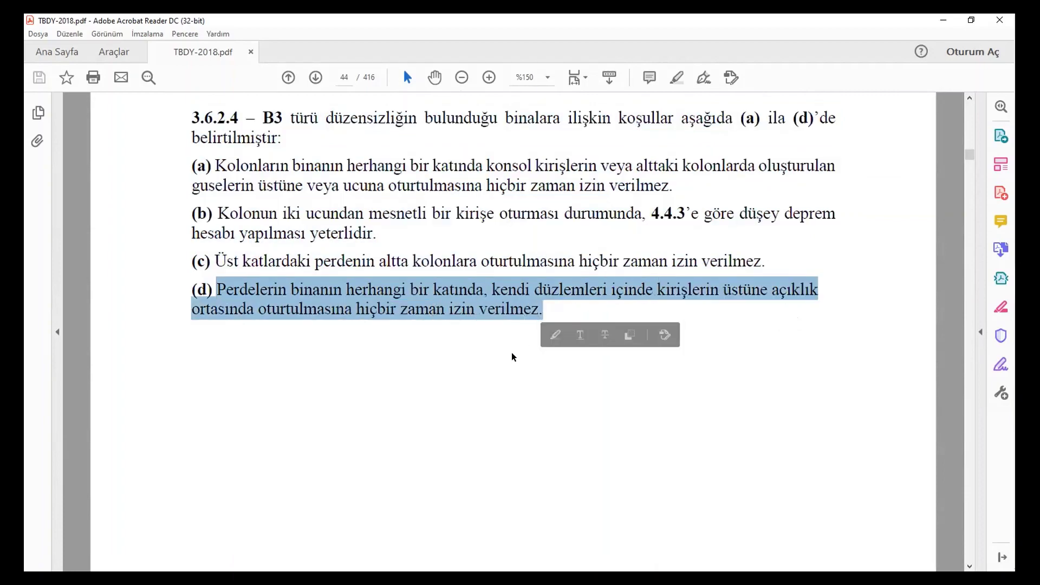
Go back to the B3 definition on page 41 of TBDY-2018.pdf and switch to the Düzensizlikler sheet in Excel
scroll(464, 395, "up", 3)
scroll(474, 387, "up", 10)
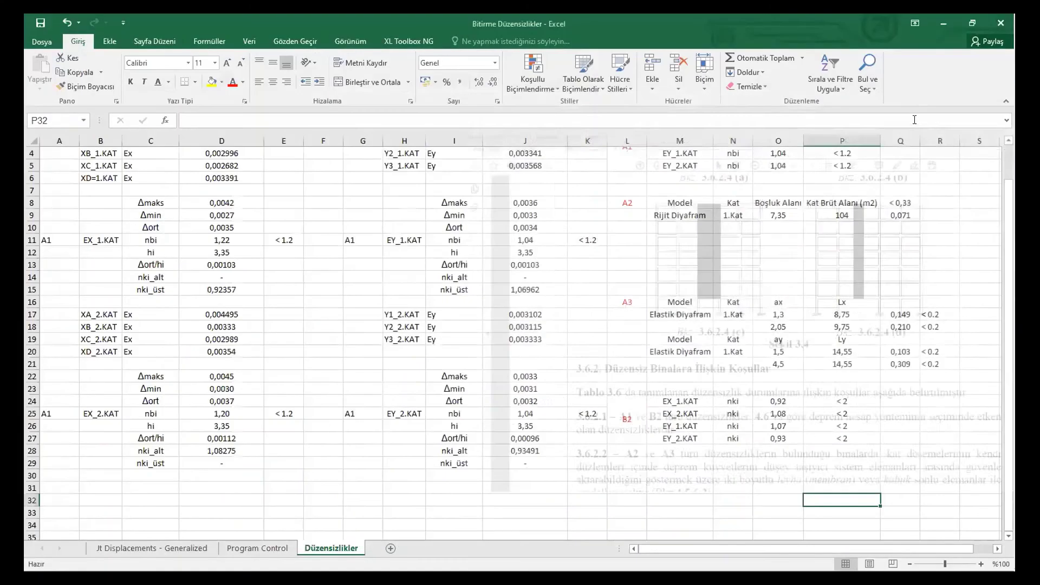
left_click(943, 20)
mouse_move(1008, 270)
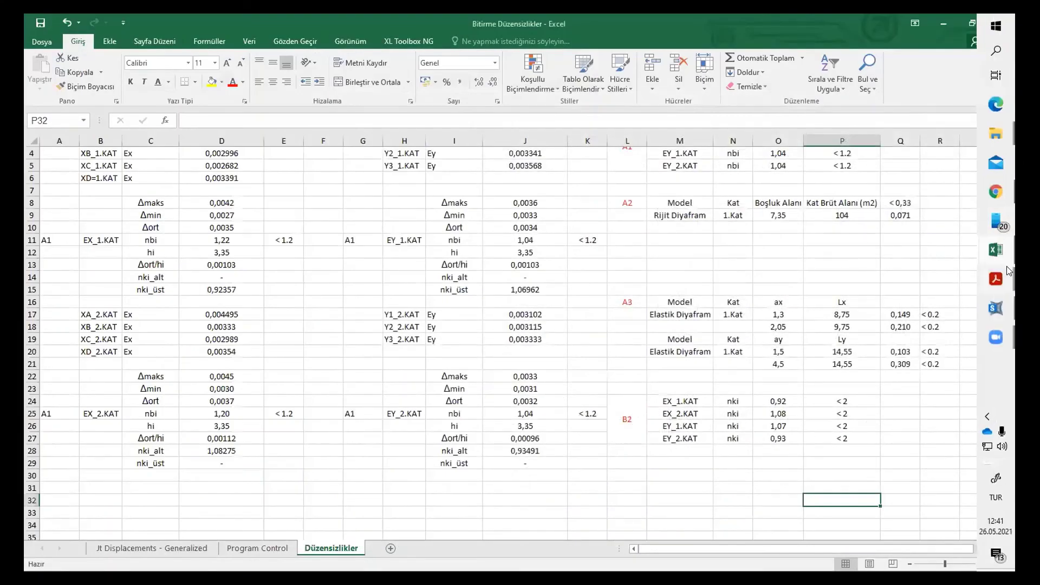
left_click(997, 309)
left_click(995, 279)
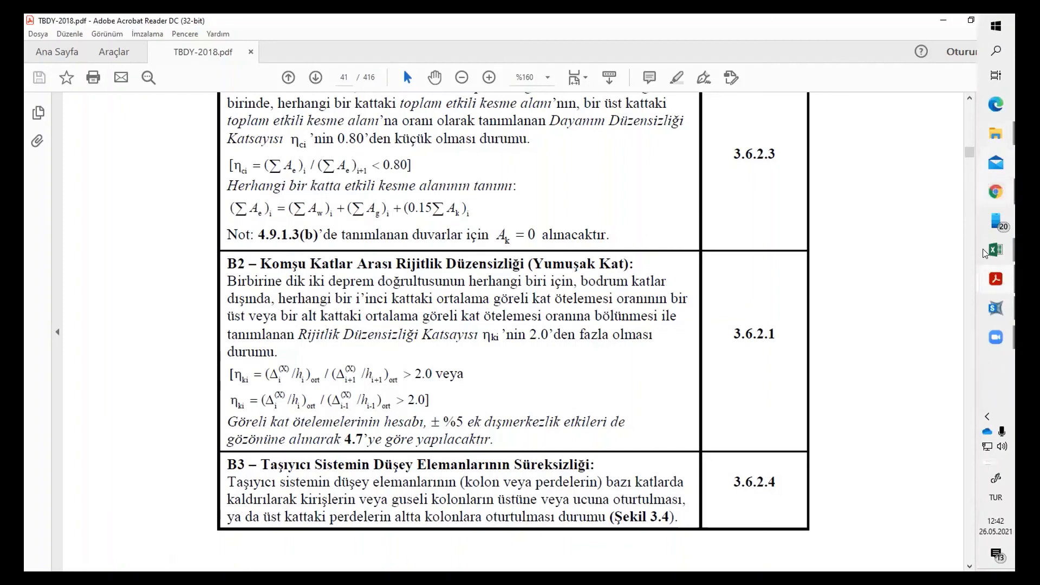
mouse_move(994, 250)
left_click(894, 303)
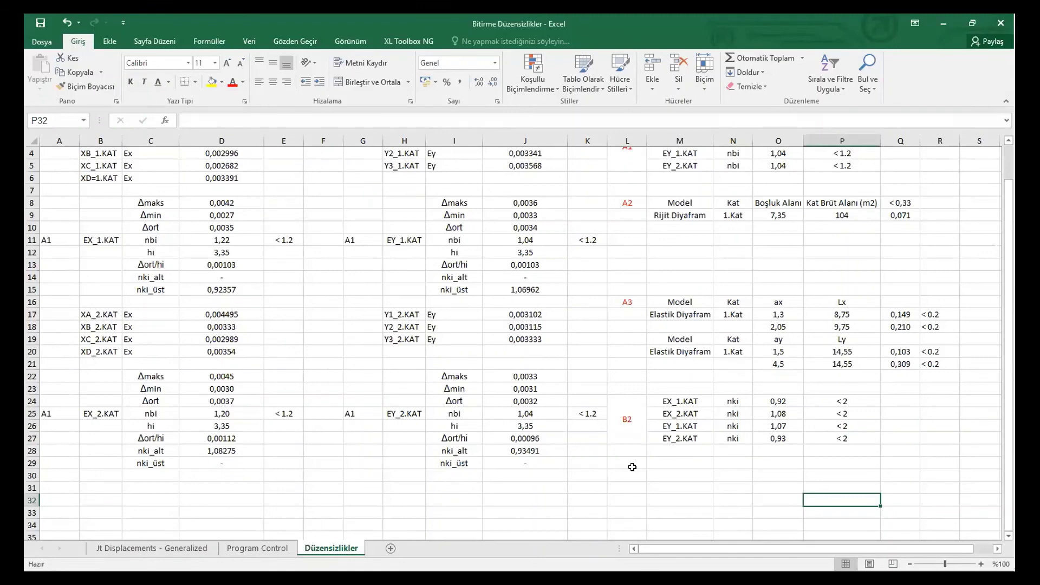
mouse_move(1004, 274)
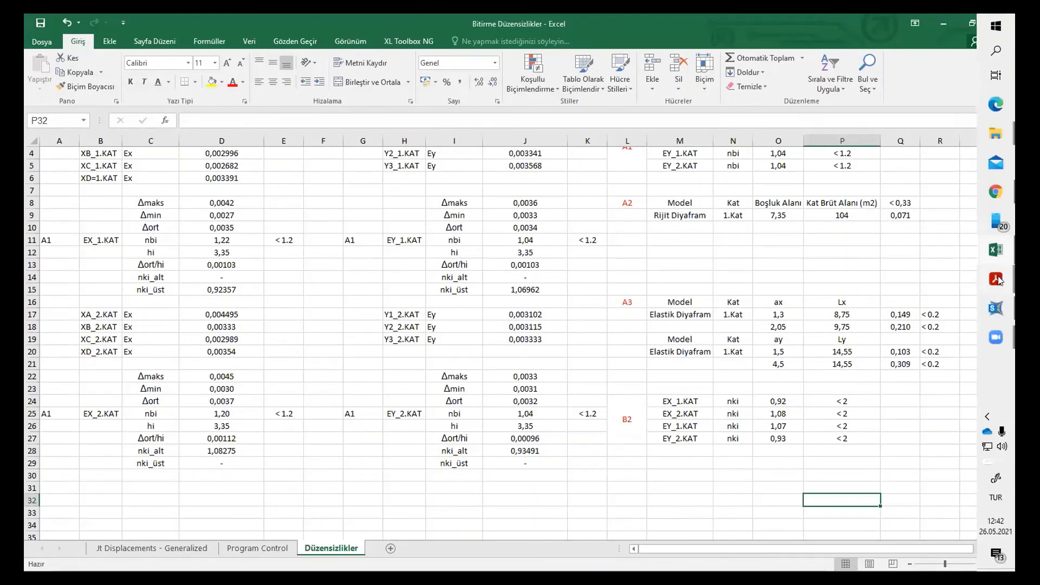
Copy the A1, B2 and B1 labels from A8:A21 to the 2. Kat block in A30:A43
left_click_drag(38, 220, 35, 332)
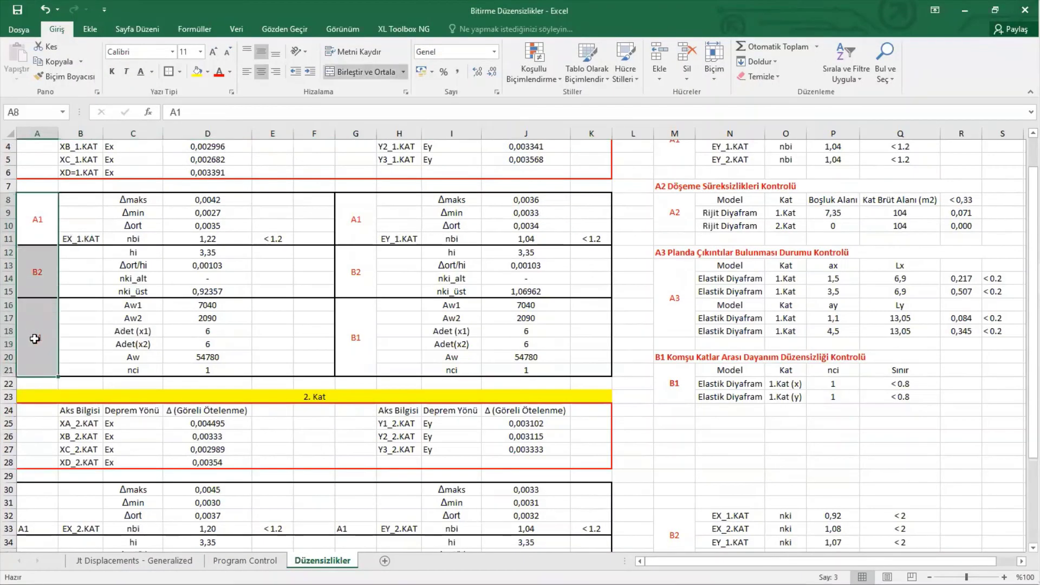
key("ctrl+c")
scroll(103, 415, "down", 4)
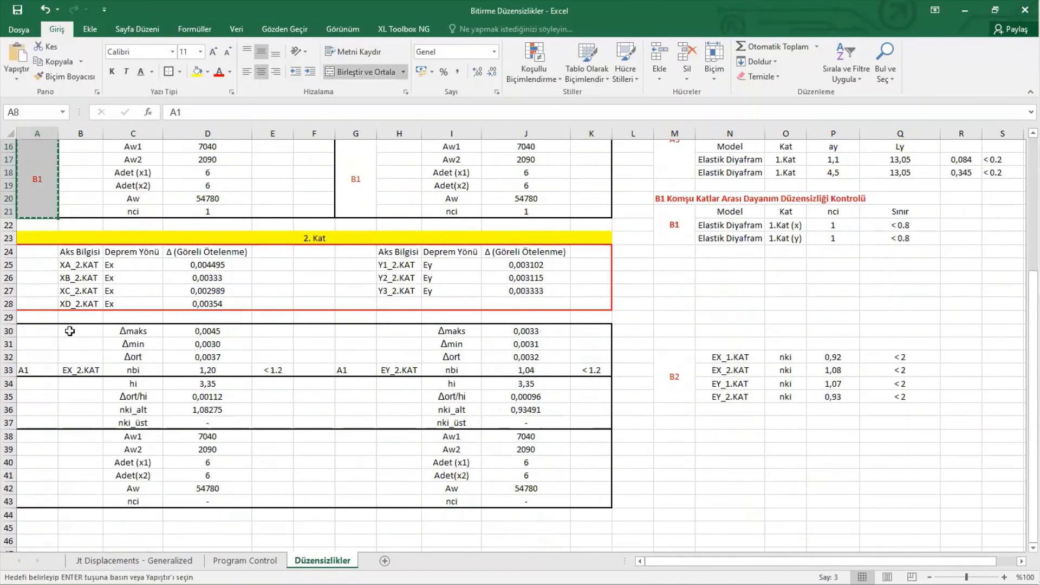
left_click_drag(33, 333, 41, 501)
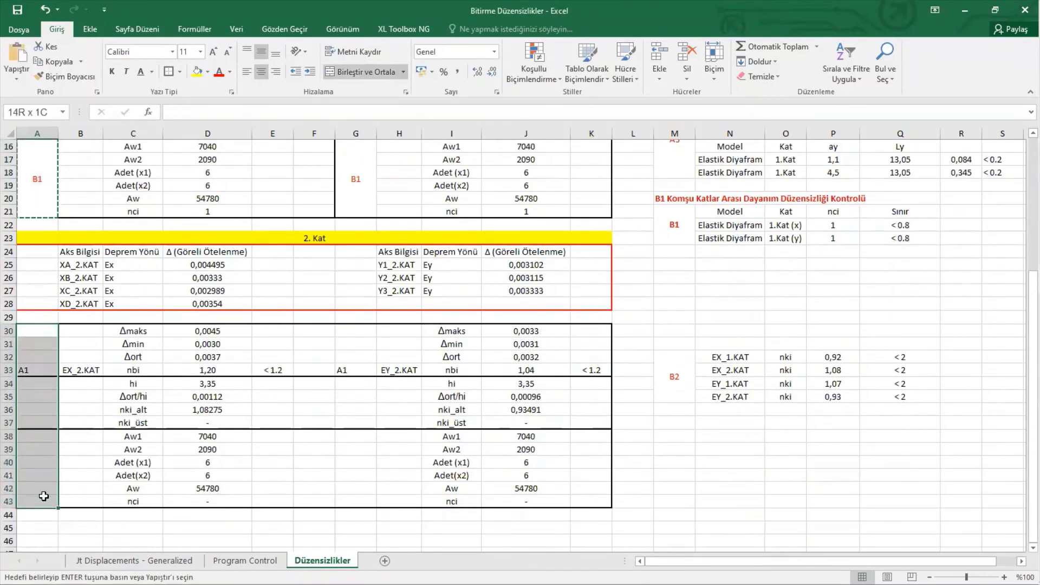
key("ctrl+v")
Copy the A1, B2 and B1 labels from G8:G21 to the 2. Kat block in G30:G43
scroll(288, 431, "up", 4)
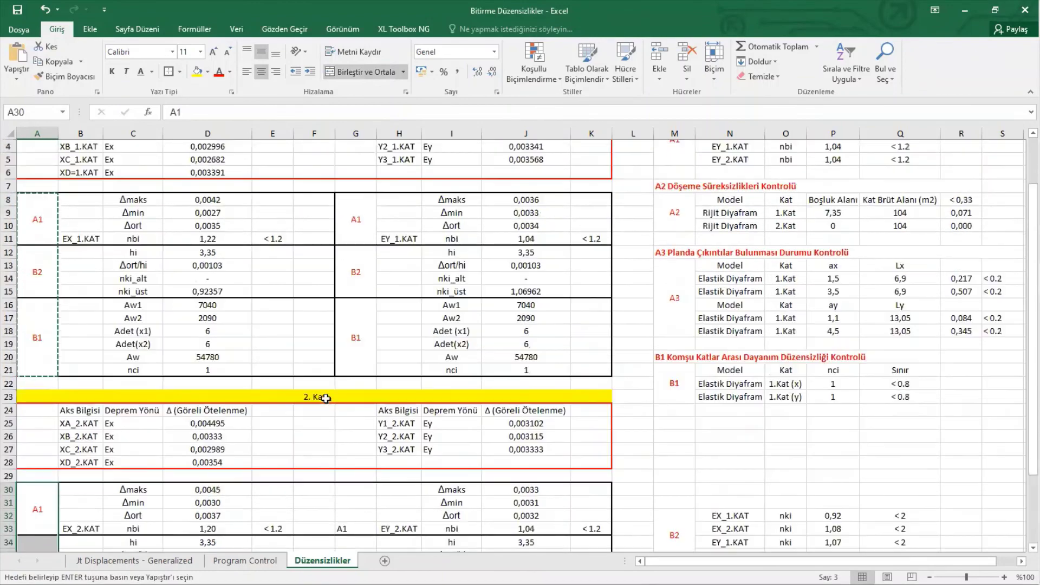
left_click_drag(355, 221, 363, 498)
key("ctrl+c")
scroll(357, 380, "down", 3)
key("ctrl+v")
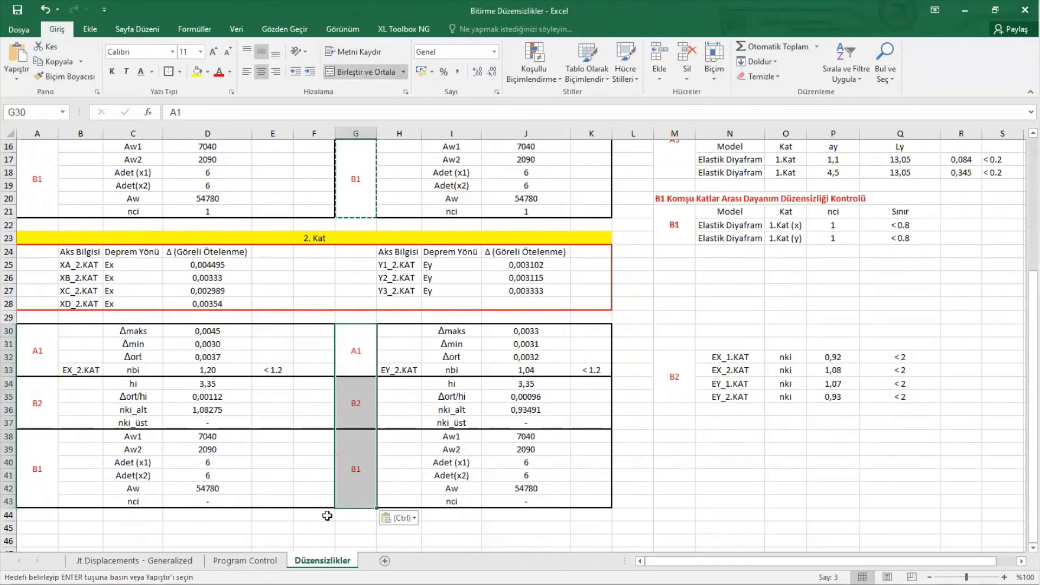
left_click(306, 527)
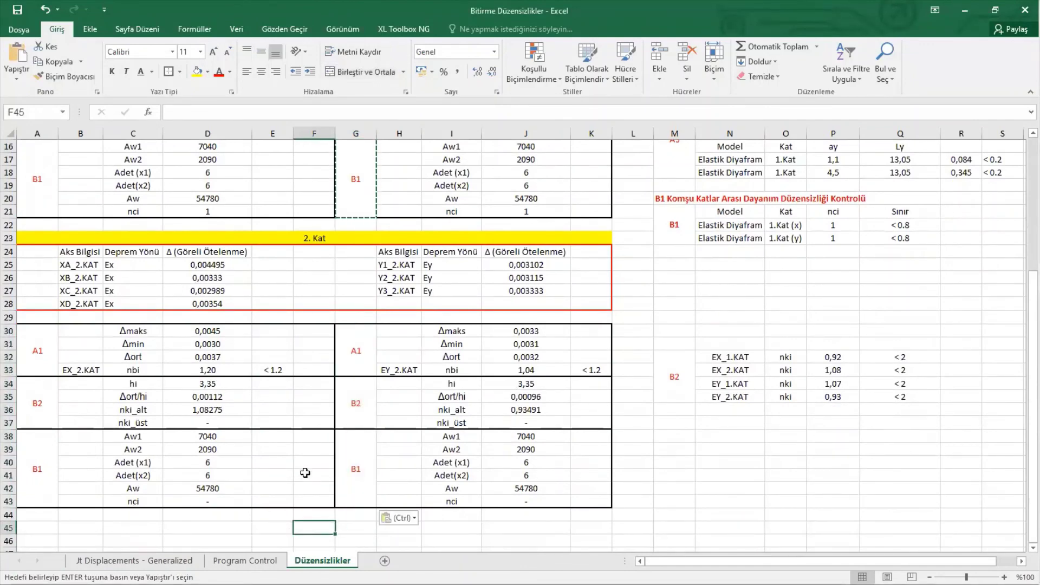
Review the labelled 1. Kat and 2. Kat blocks and save the workbook
scroll(301, 462, "up", 4)
scroll(301, 463, "up", 1)
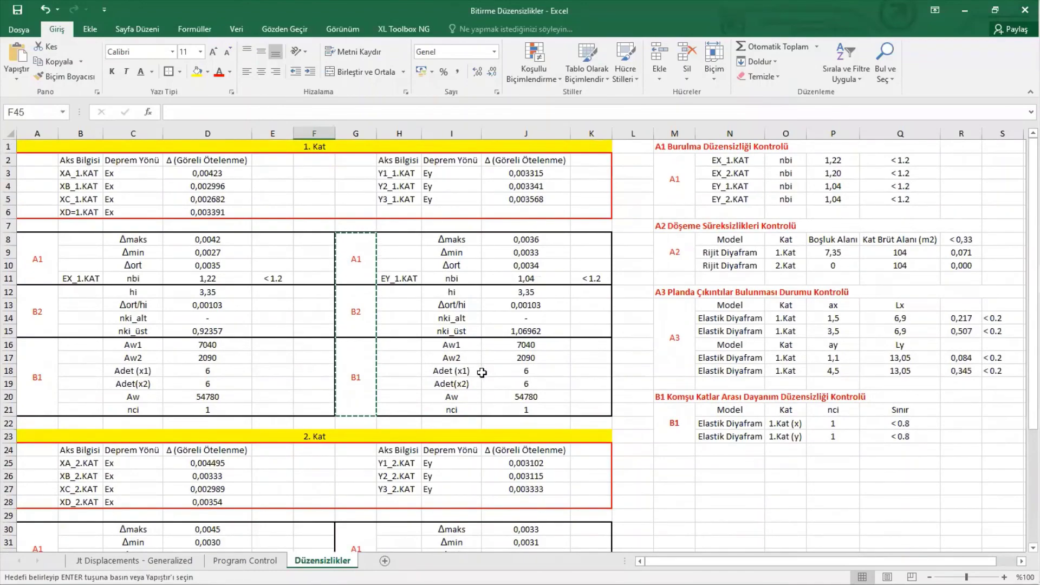
scroll(382, 355, "down", 2)
scroll(382, 354, "up", 2)
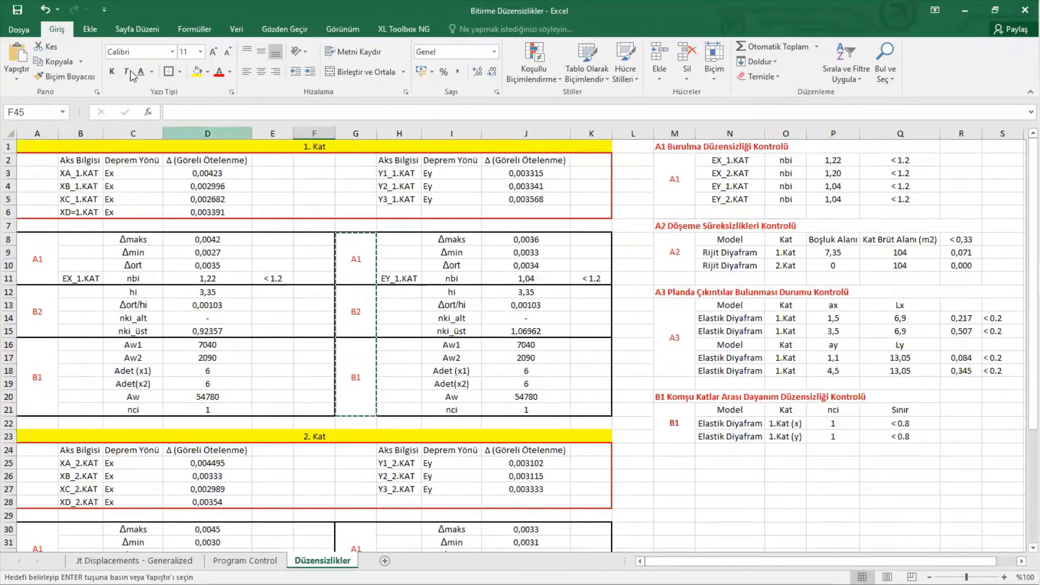
left_click(18, 10)
left_click(730, 384)
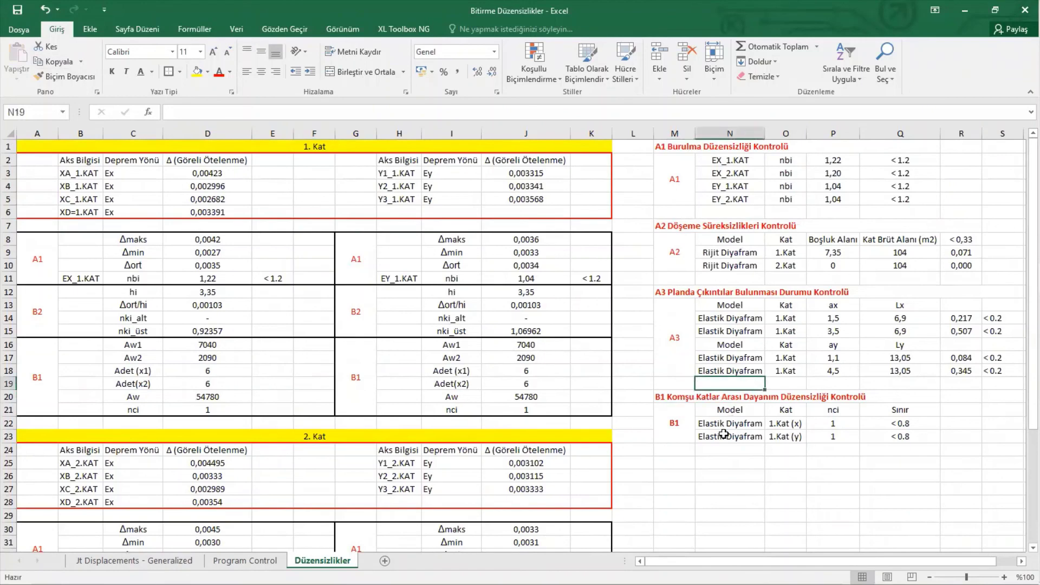
Move the B2 summary table from M32:Q35 up to cell M26, beneath the B1 check
scroll(685, 417, "down", 4)
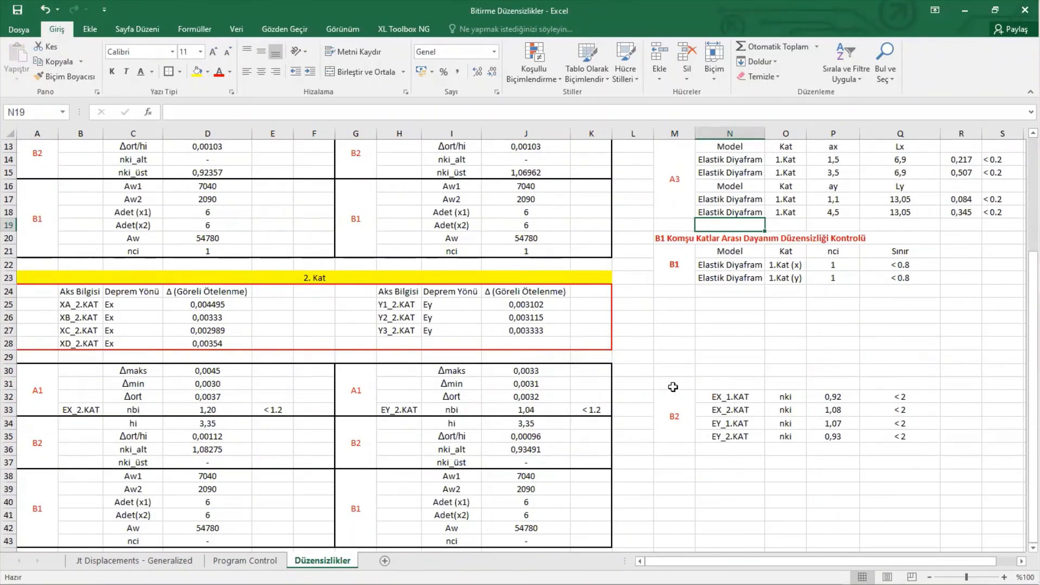
left_click_drag(676, 405, 888, 439)
right_click(889, 433)
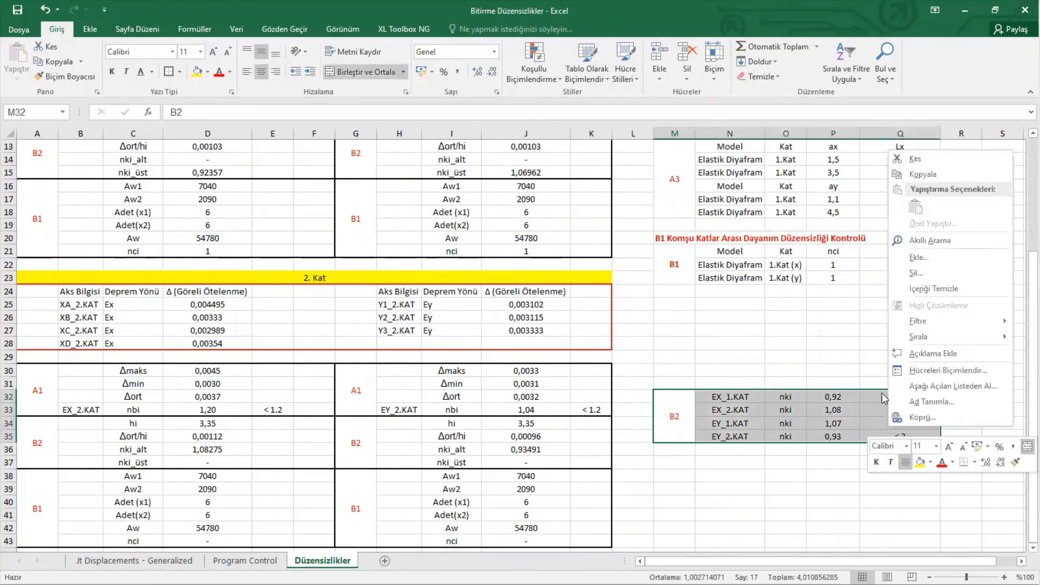
left_click(926, 163)
left_click(681, 317)
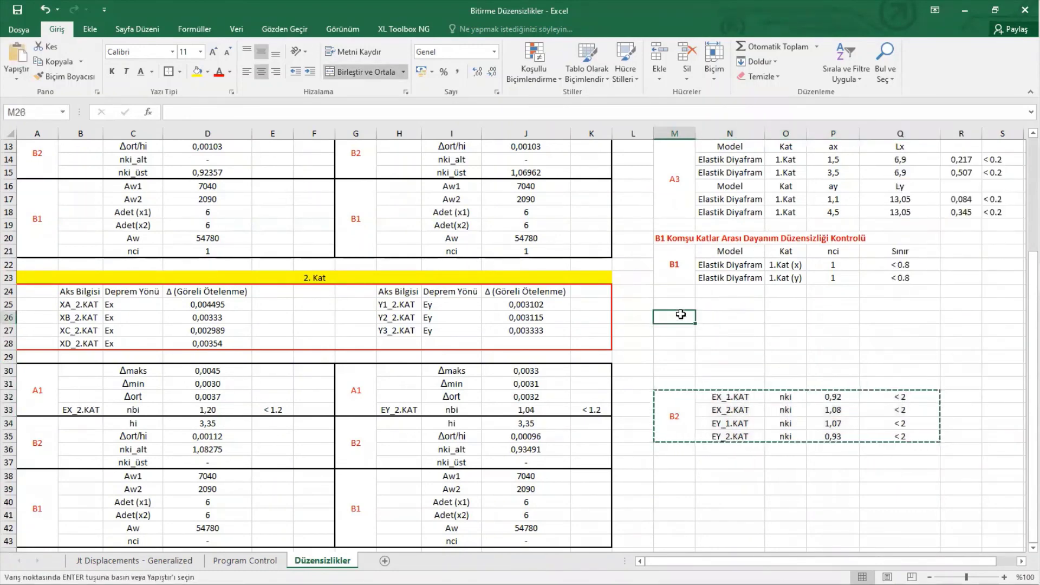
right_click(681, 317)
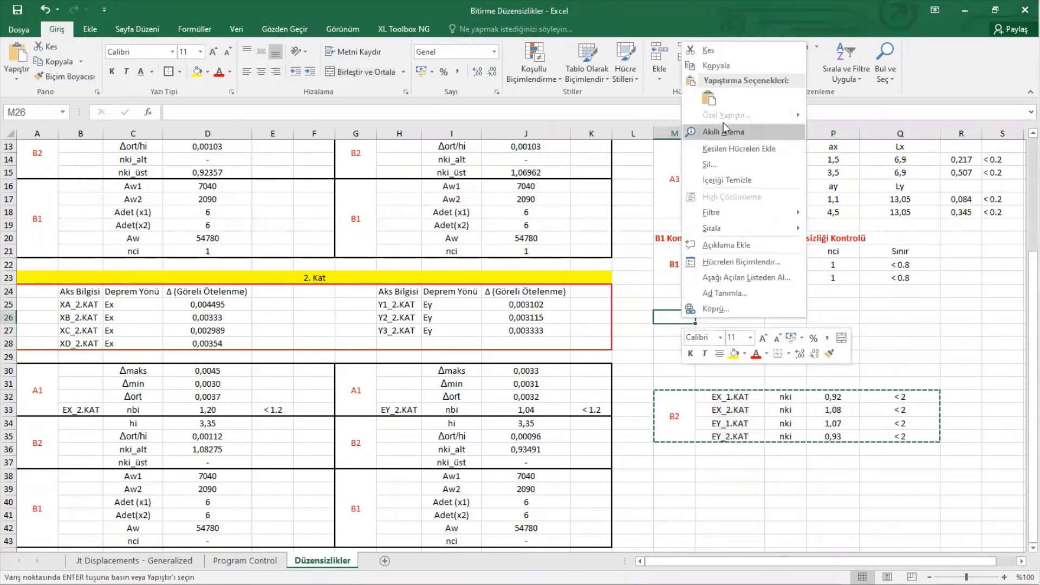
left_click(710, 100)
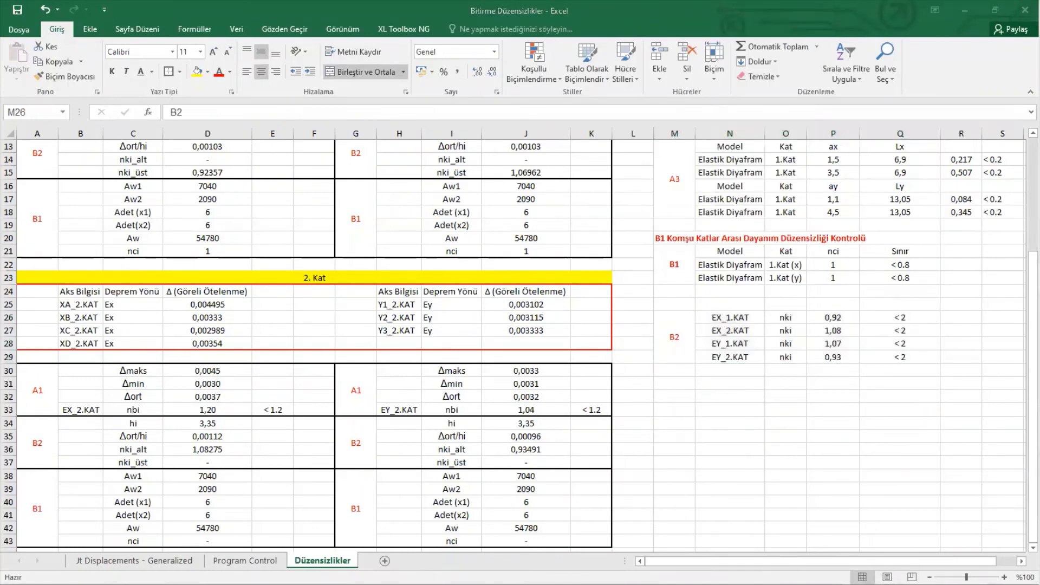
Paste the heading "B2 Komşu Katlar Arası Rijitlik Düzensizliği Kontrolü" in M25 above the B2 table and save the workbook
left_click(676, 302)
key("ctrl+v")
left_click(729, 423)
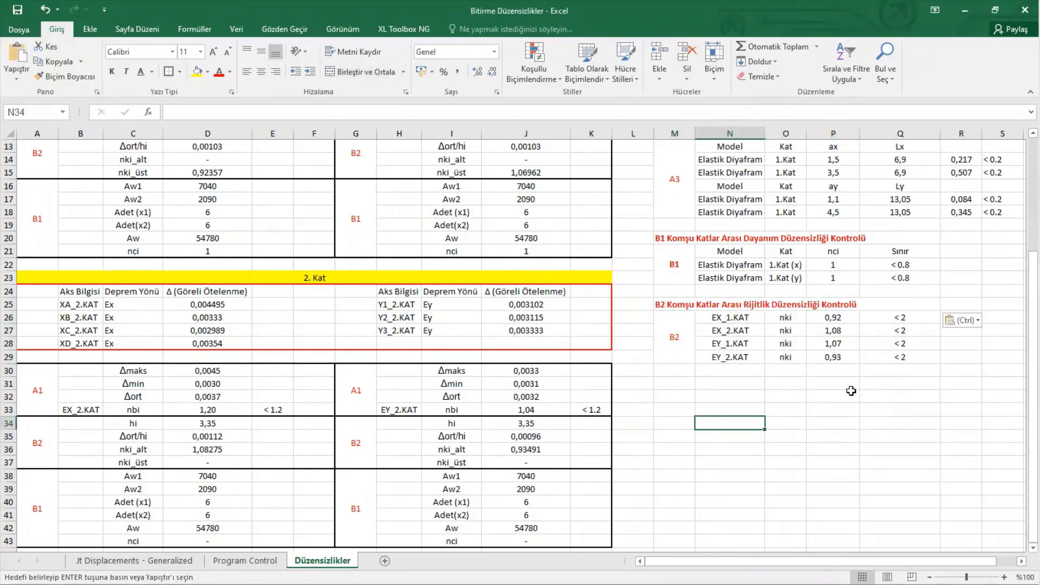
scroll(834, 415, "up", 3)
scroll(834, 415, "up", 2)
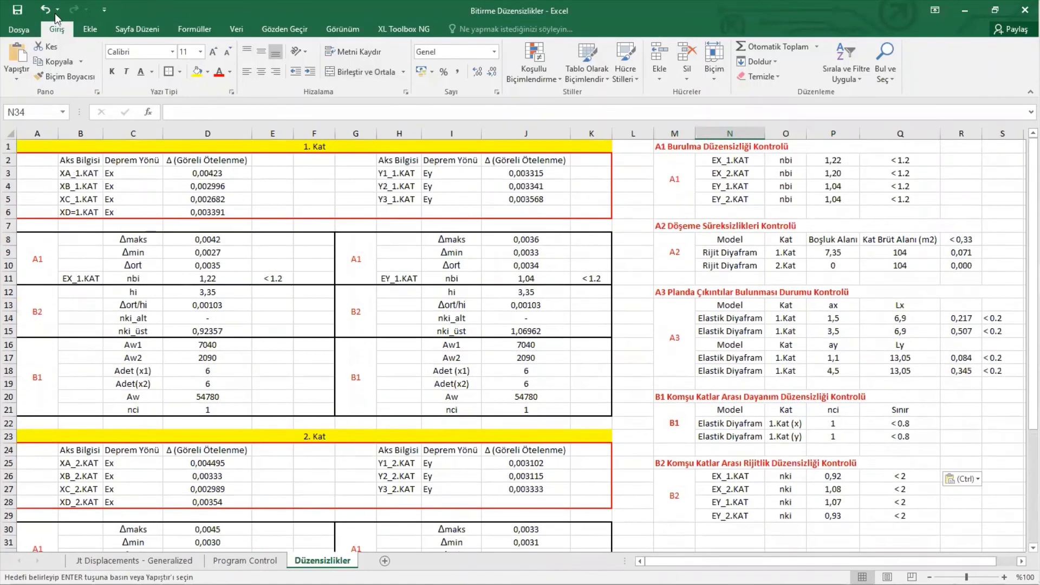
left_click(17, 10)
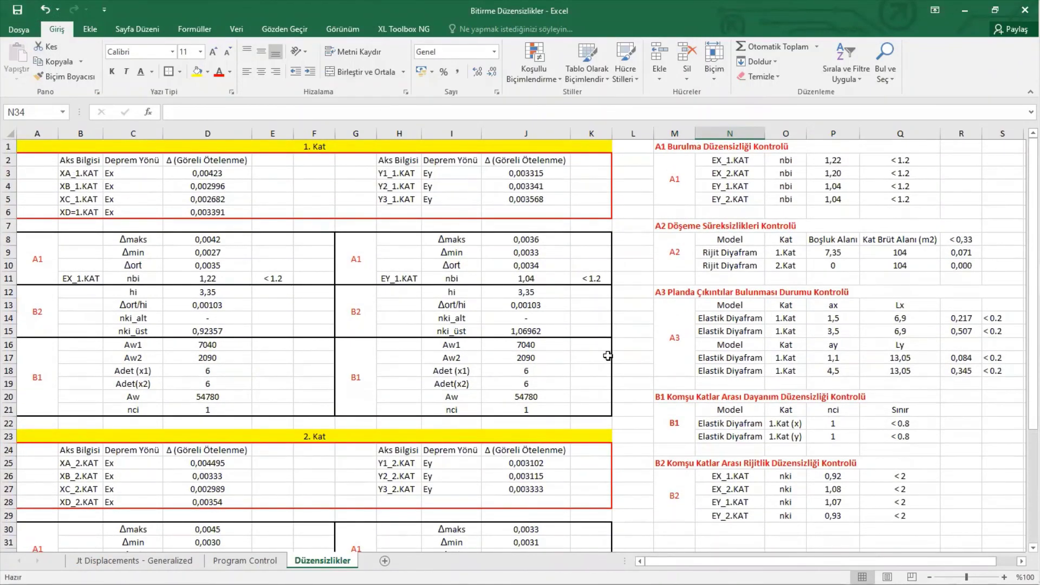
Switch to TBDY-2018.pdf in Adobe Acrobat Reader, review the Şekil 3.4 figures, and read the B3 definition on page 41, selecting its text
scroll(614, 354, "down", 5)
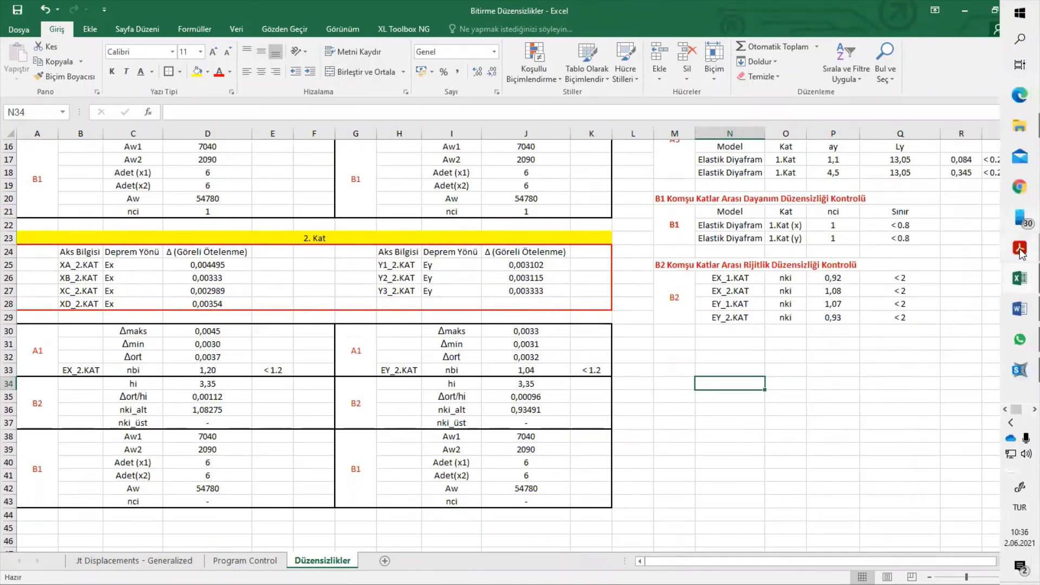
mouse_move(1020, 248)
left_click(952, 235)
scroll(471, 352, "up", 8)
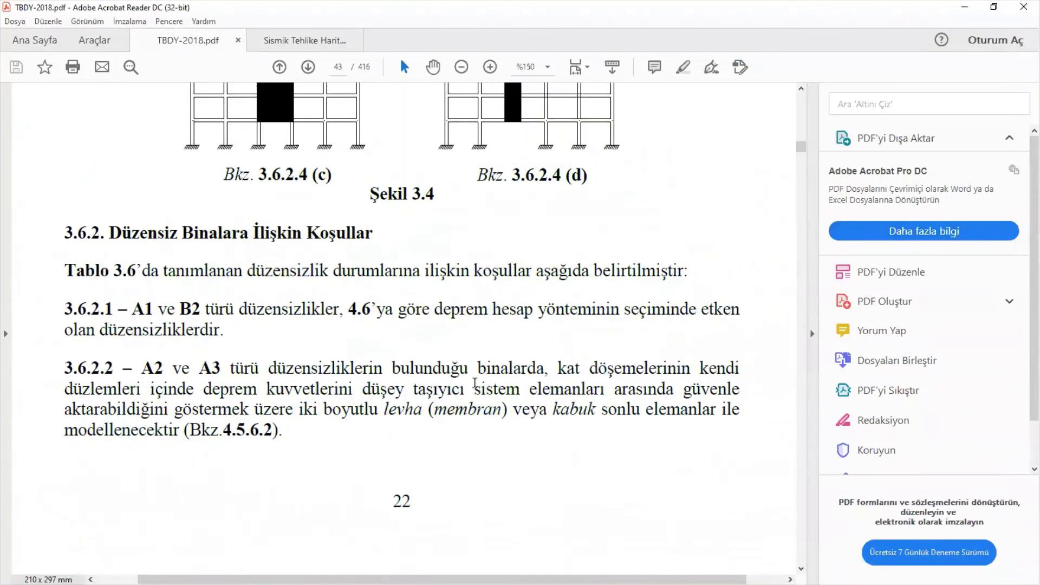
scroll(467, 343, "up", 5)
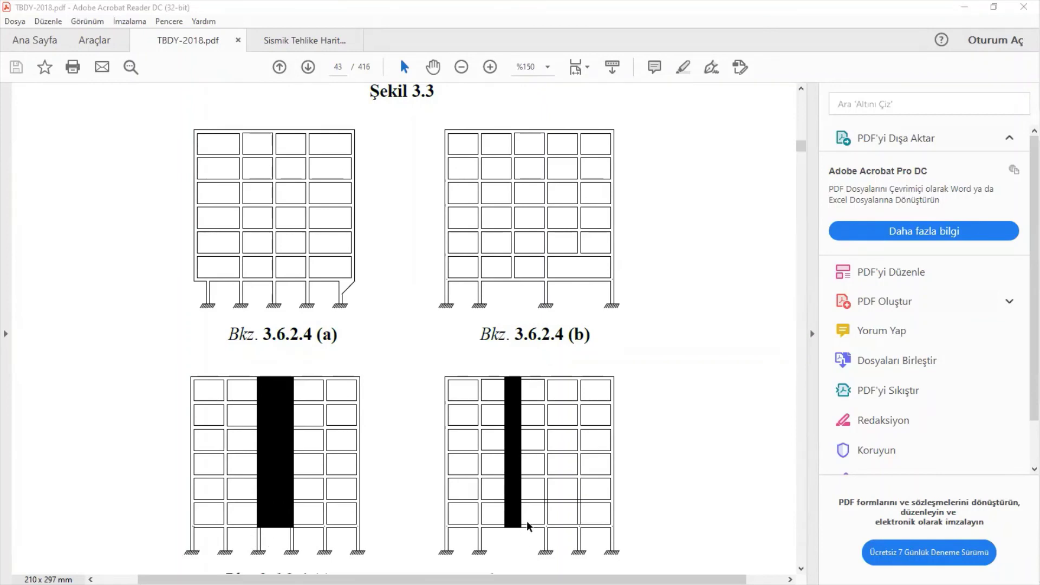
scroll(477, 471, "up", 5)
scroll(455, 412, "up", 10)
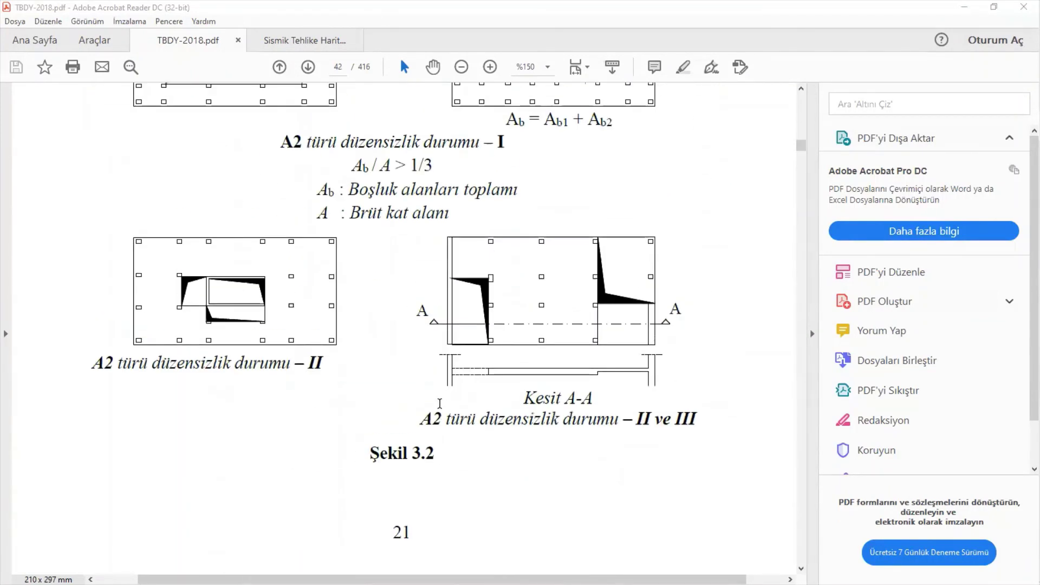
scroll(443, 387, "up", 10)
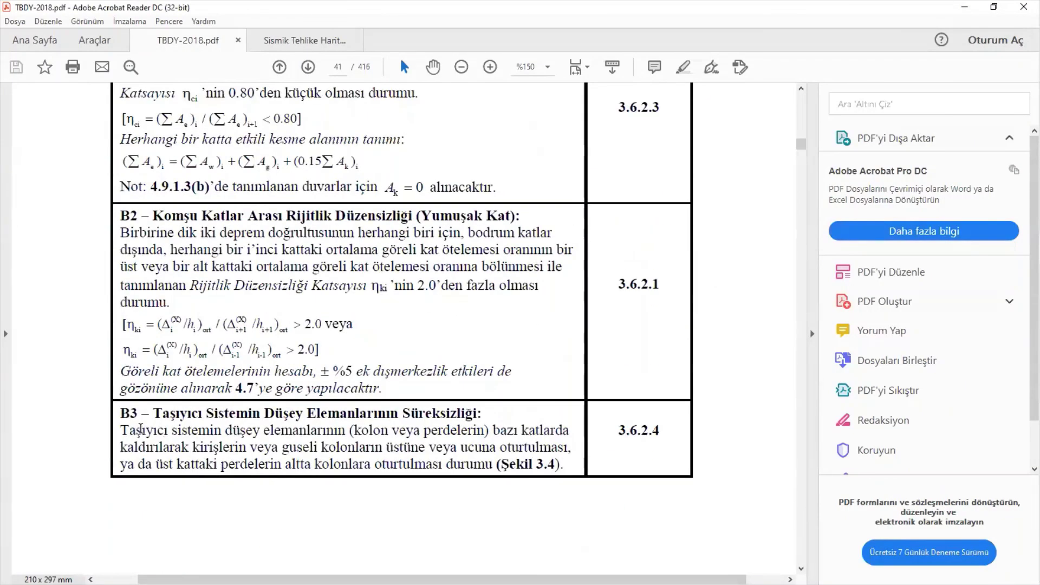
left_click_drag(154, 413, 544, 467)
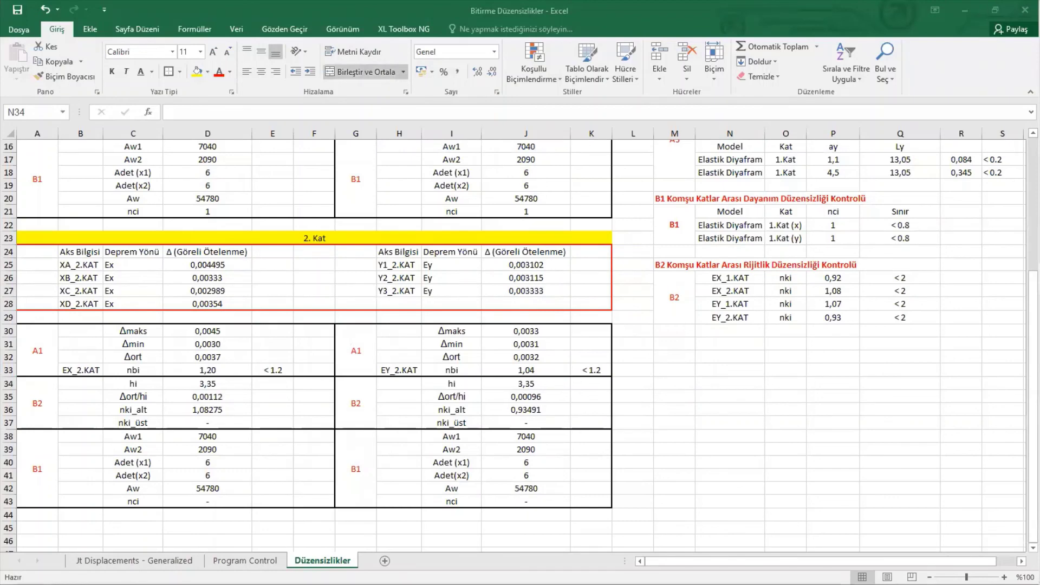
Paste the "B3 Taşıyıcı Sistemin Düşey Elemanlarının Süreksizliği Düzensizliği İncelemesi" heading, B3 label and "durumu yoktur" explanation at M31 in the Düzensizlikler sheet
key("ctrl+c")
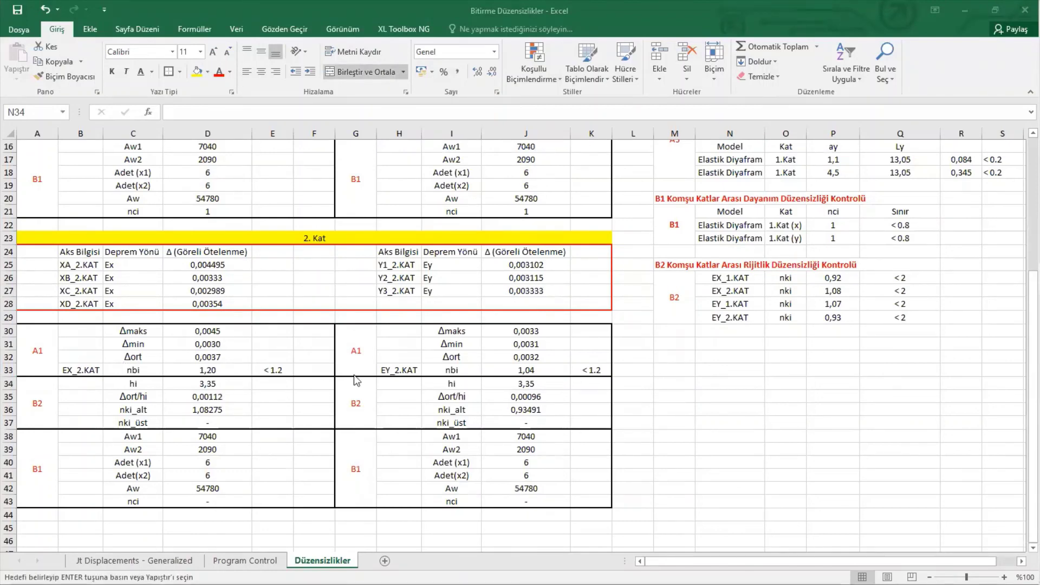
left_click(672, 356)
left_click(673, 343)
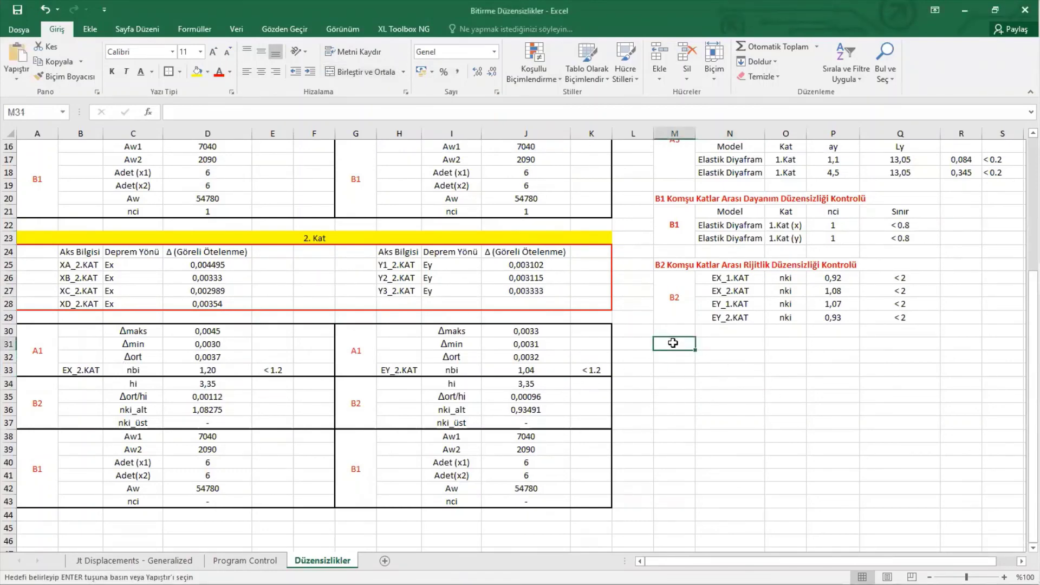
key("ctrl+v")
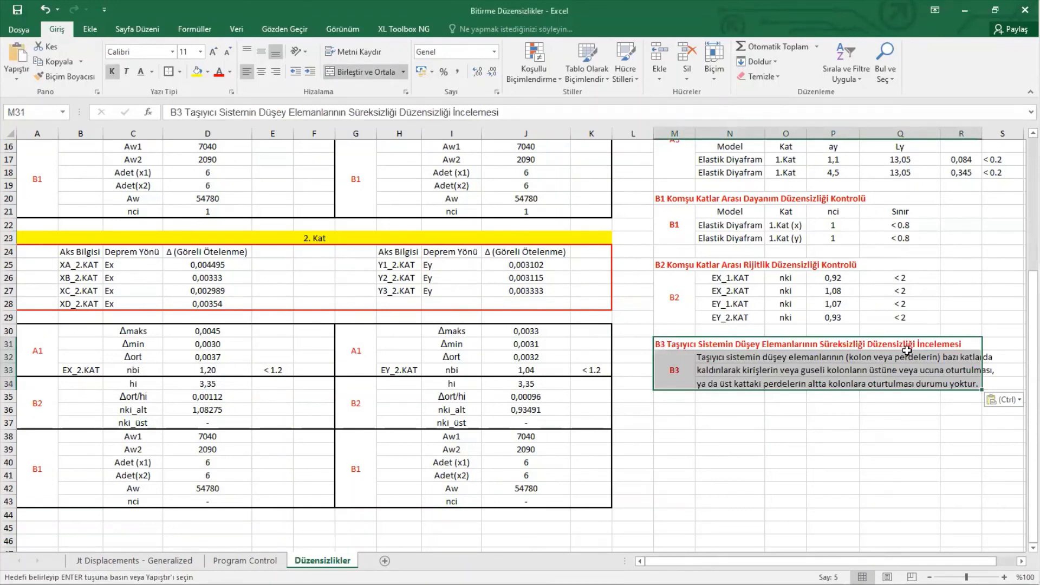
left_click(882, 487)
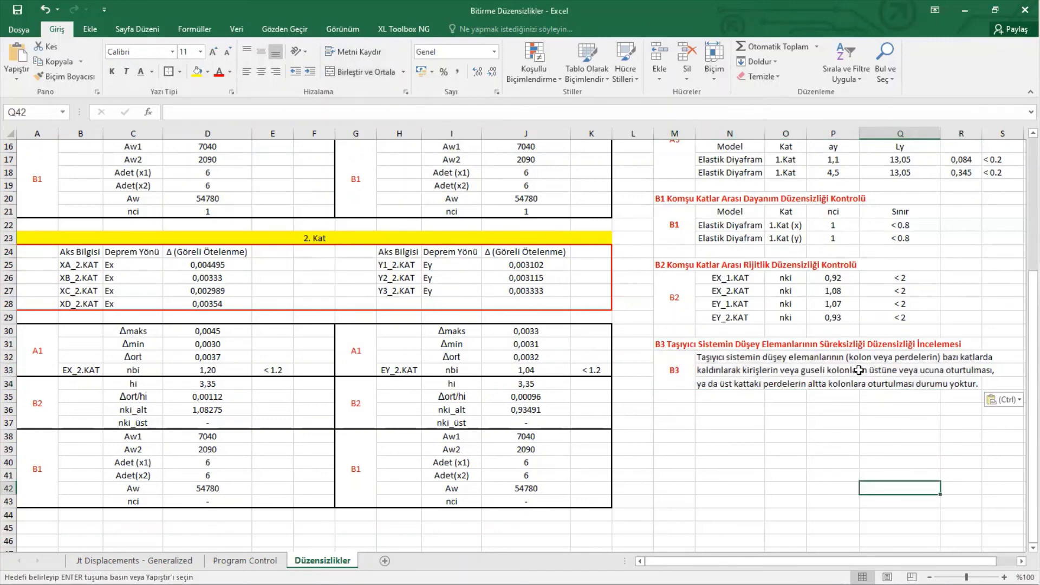